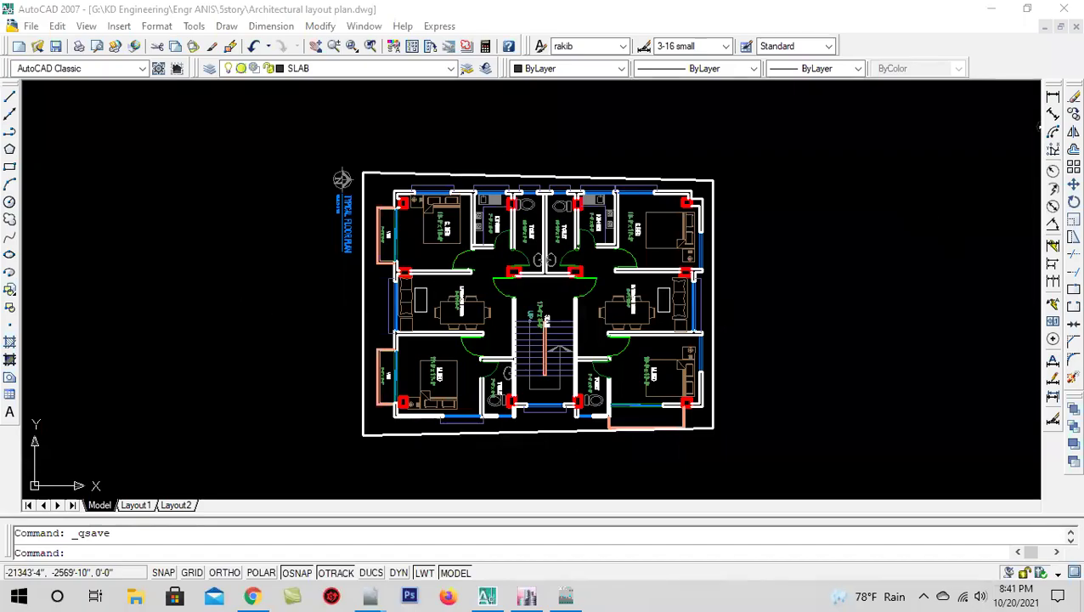
- Zoom and pan around the floor plan drawing to review it
scroll(322, 325, "down", 4)
scroll(429, 323, "up", 5)
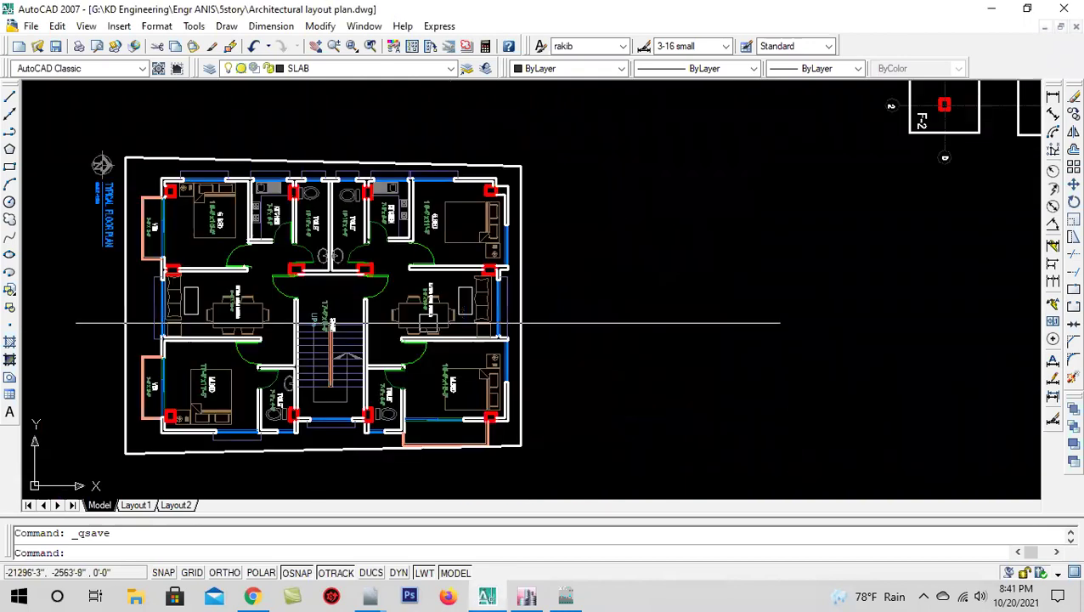
middle_click_drag(242, 314, 365, 300)
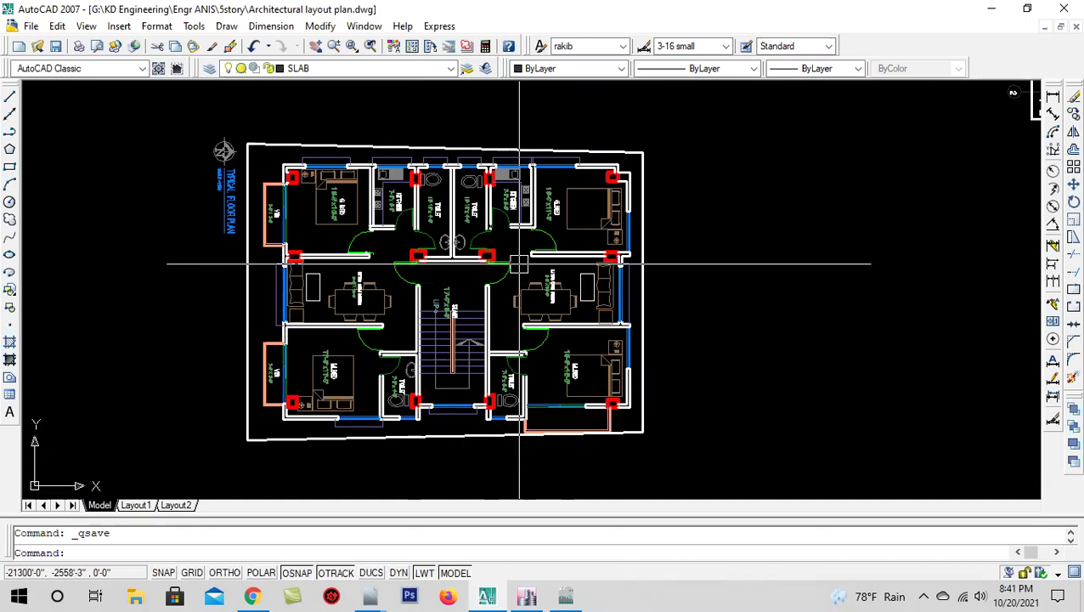
scroll(400, 278, "up", 2)
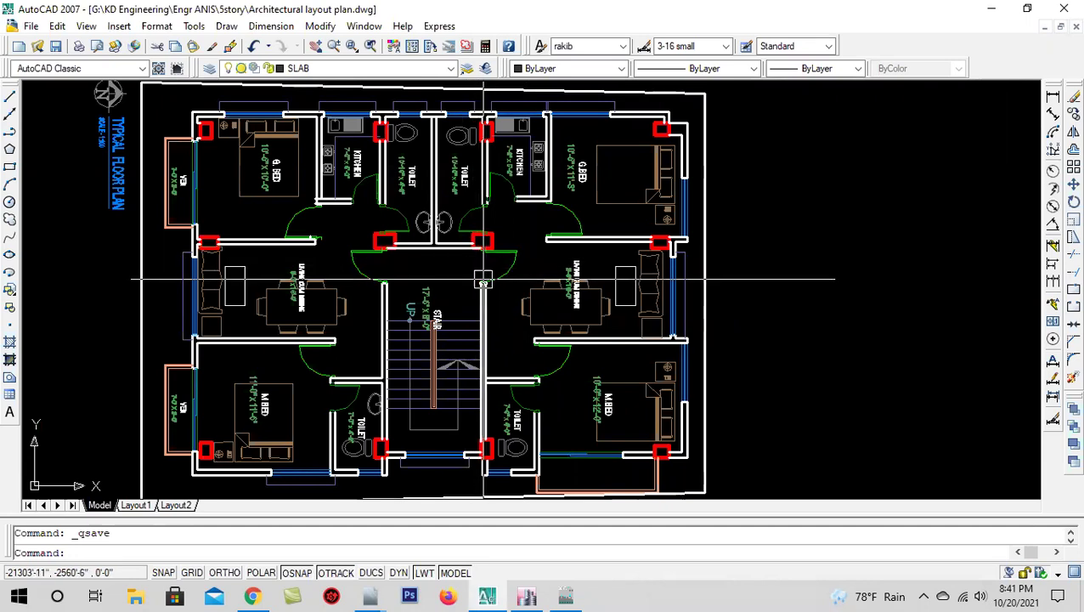
scroll(482, 279, "down", 4)
scroll(483, 279, "up", 3)
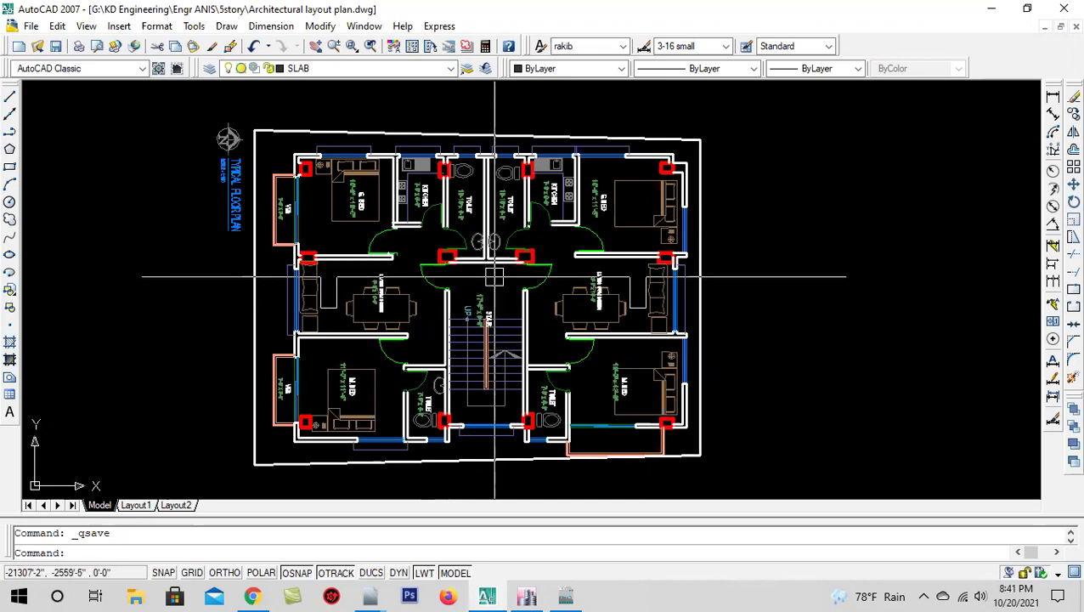
scroll(493, 281, "down", 4)
scroll(484, 294, "up", 3)
scroll(548, 256, "up", 2)
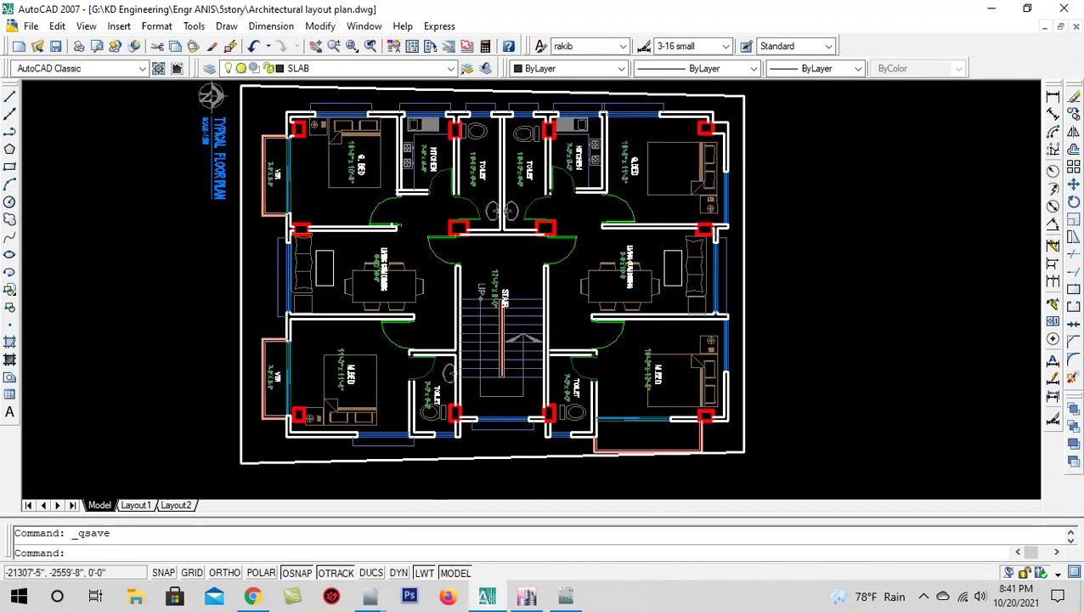
scroll(505, 264, "up", 2)
scroll(501, 268, "down", 2)
scroll(514, 284, "down", 1)
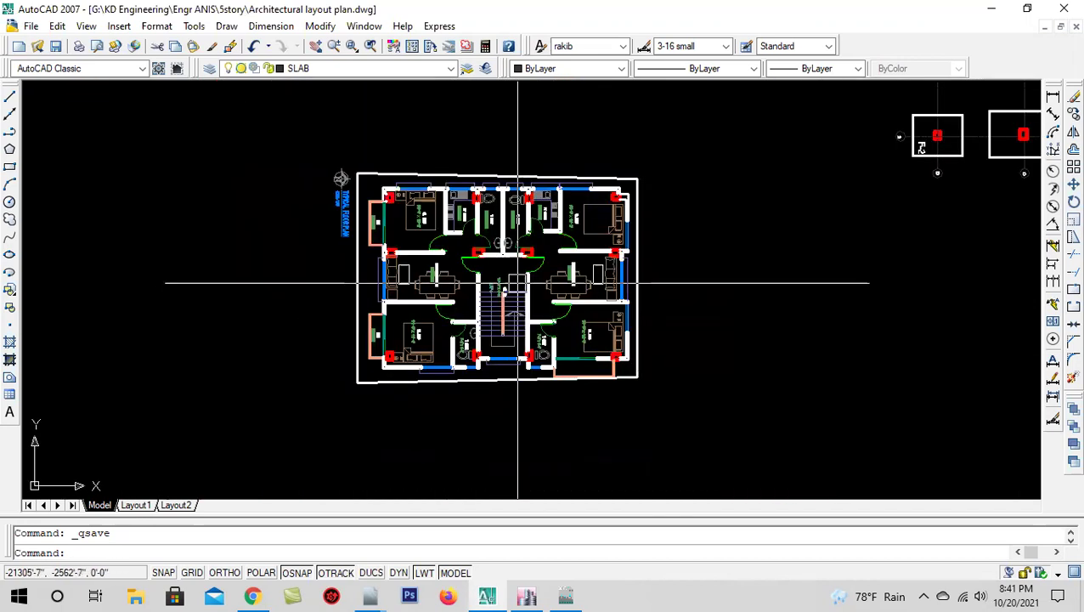
scroll(508, 277, "up", 3)
scroll(519, 281, "up", 1)
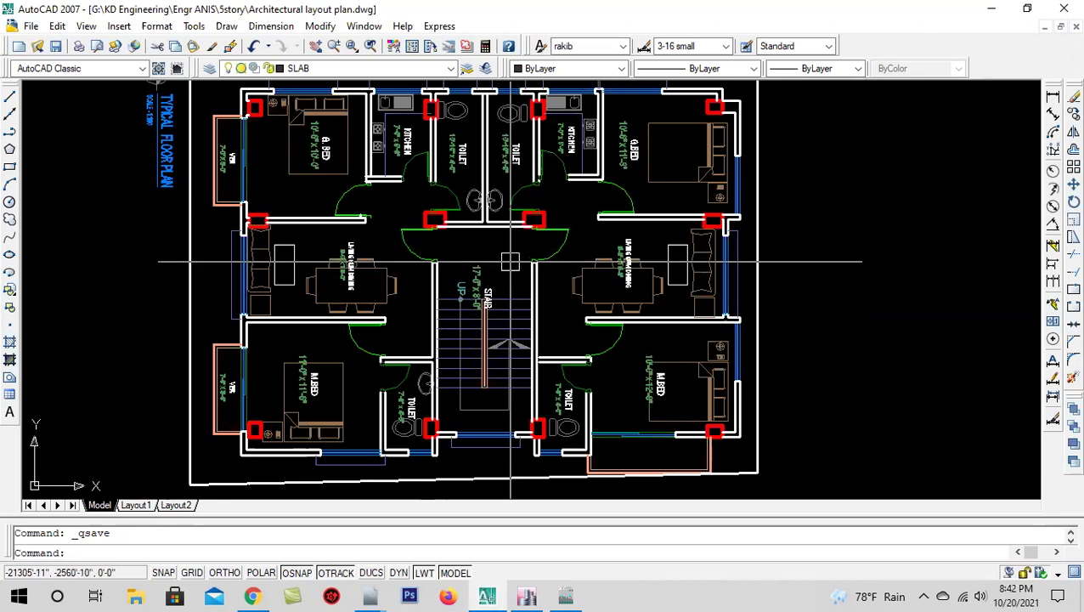
scroll(511, 272, "down", 2)
scroll(423, 289, "up", 2)
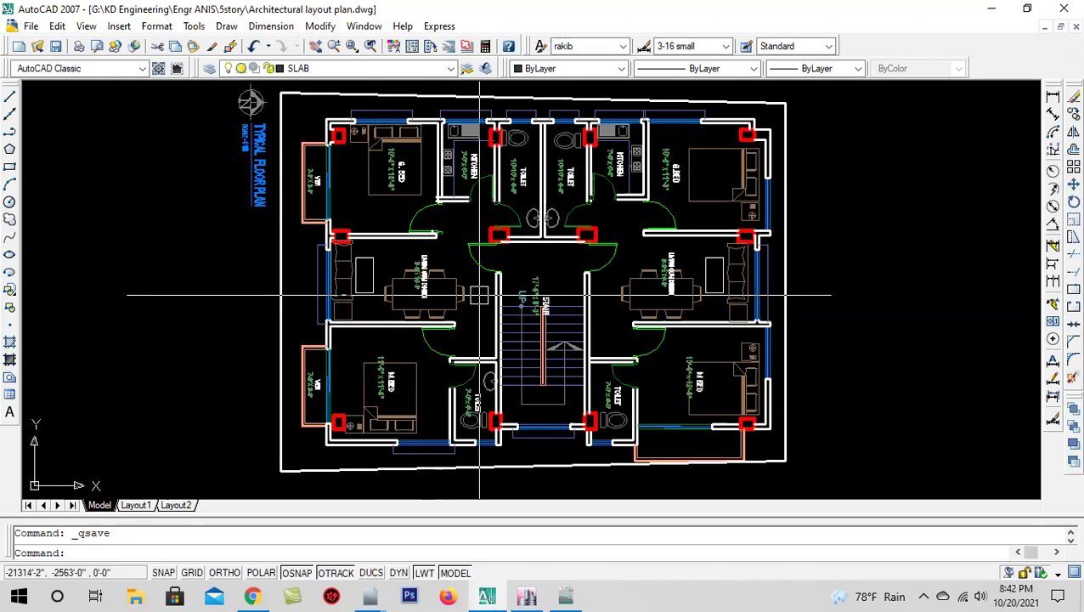
scroll(480, 294, "down", 2)
scroll(480, 295, "up", 2)
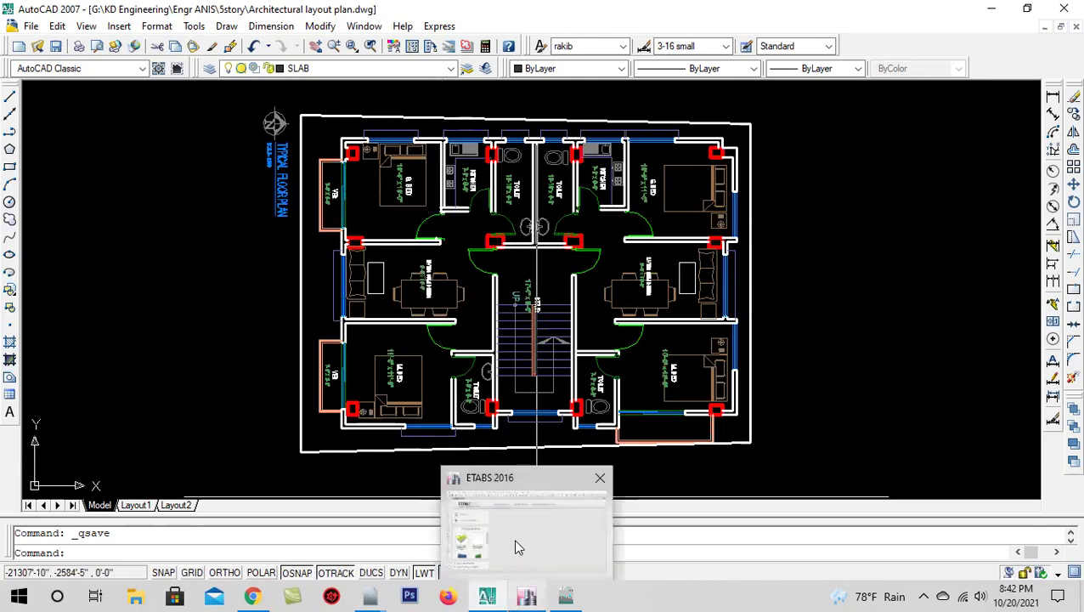
- Start a new ETABS model using the saved default model settings
mouse_move(527, 595)
left_click(520, 569)
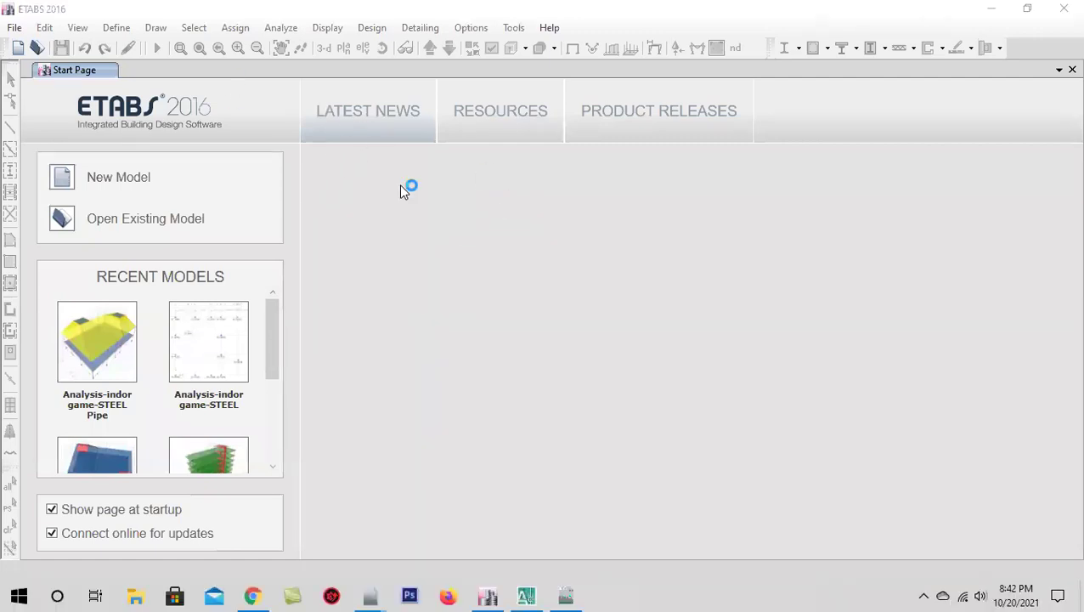
left_click(17, 28)
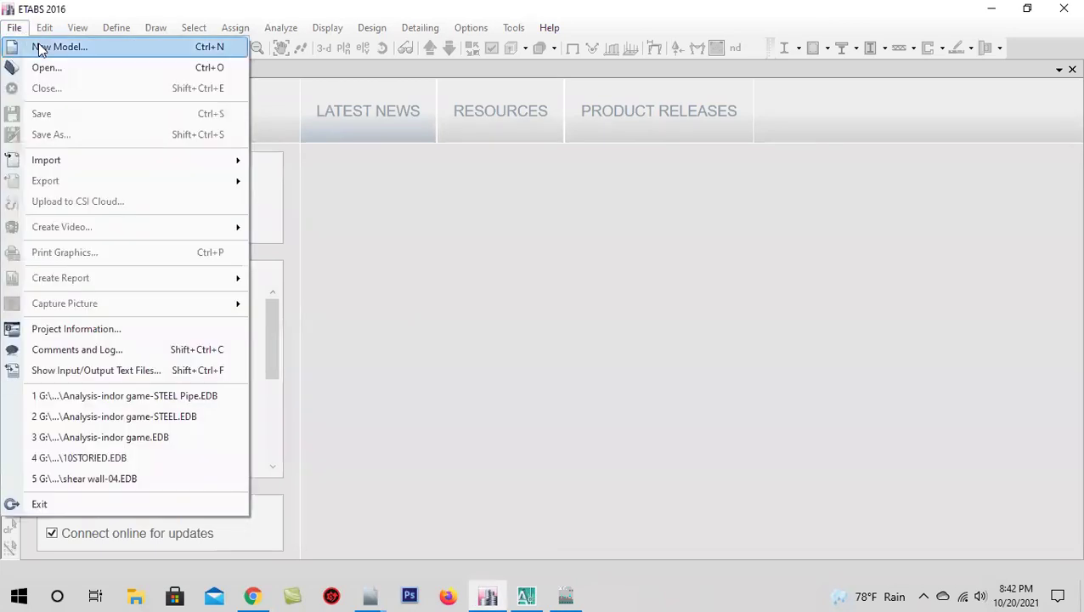
left_click(41, 48)
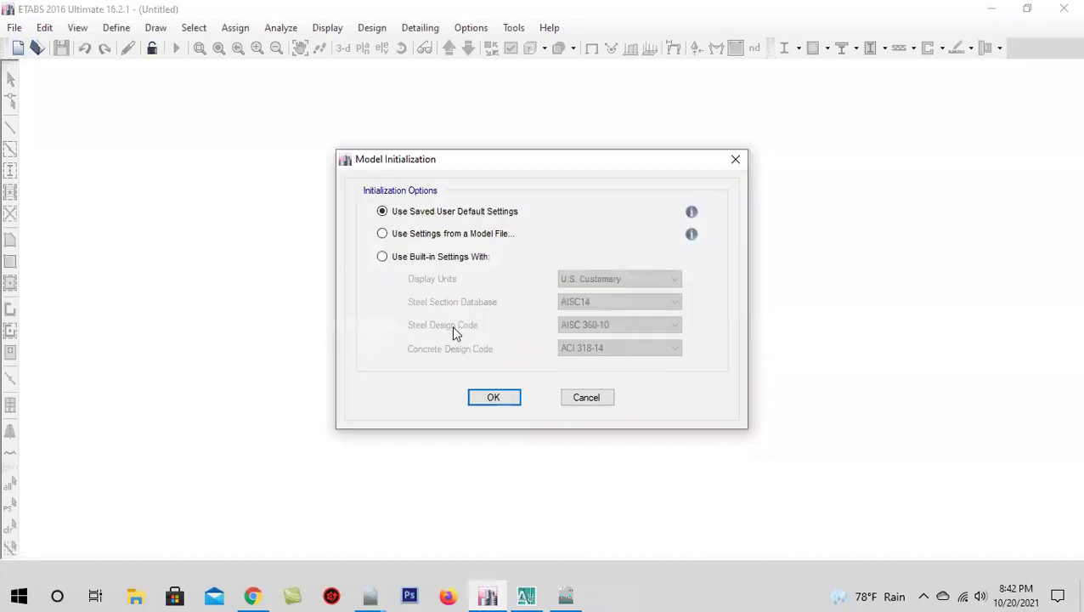
left_click(494, 393)
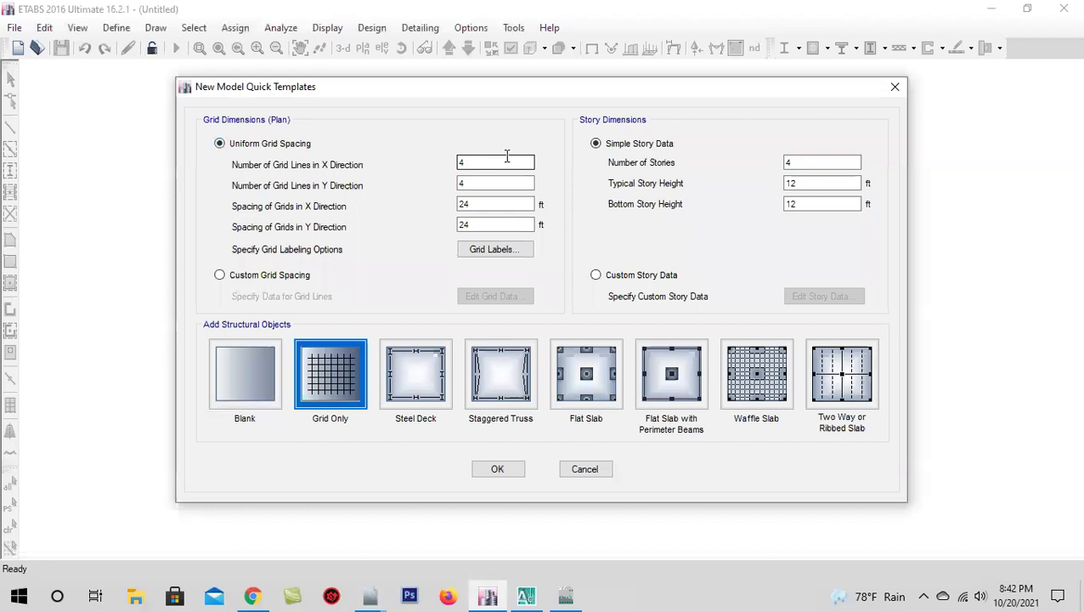
- Change the Y-direction grid line count to 3, keeping 4 lines in X
double_click(506, 155)
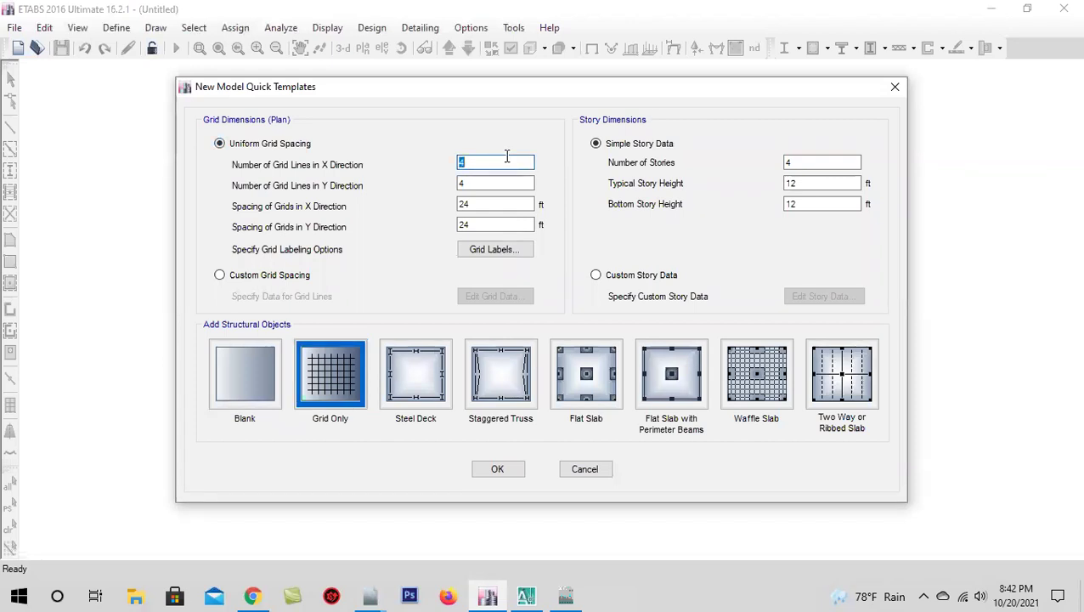
double_click(476, 183)
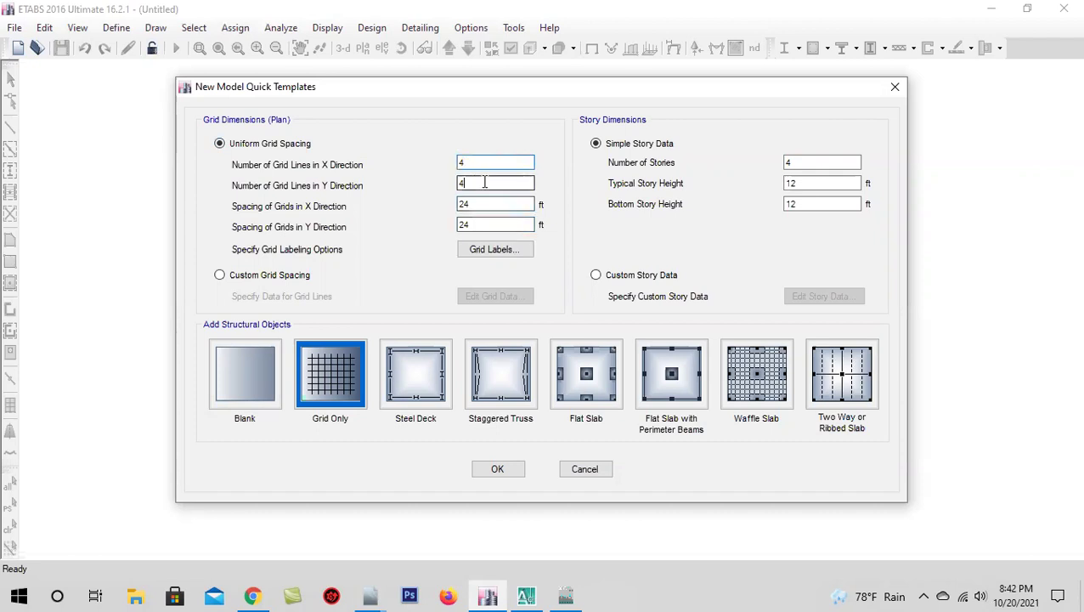
type("3")
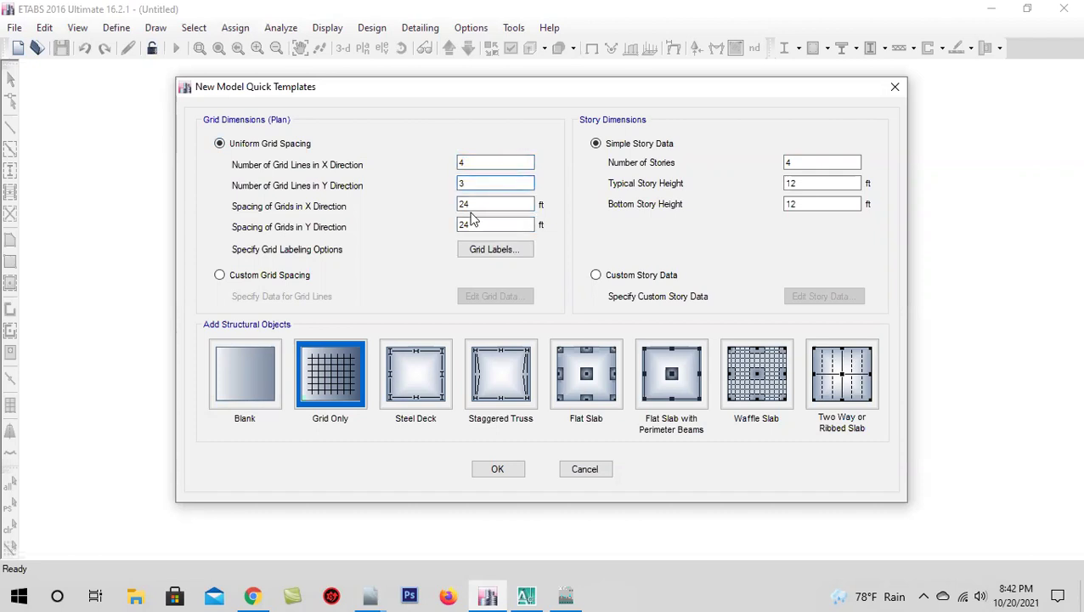
double_click(481, 204)
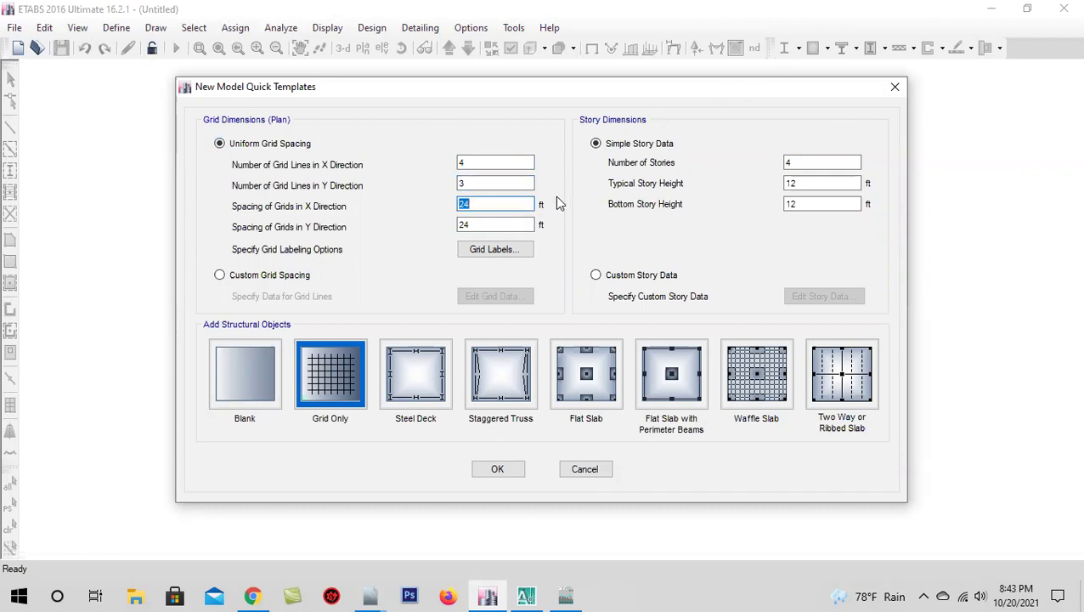
left_click(494, 225)
left_click(494, 204)
double_click(501, 205)
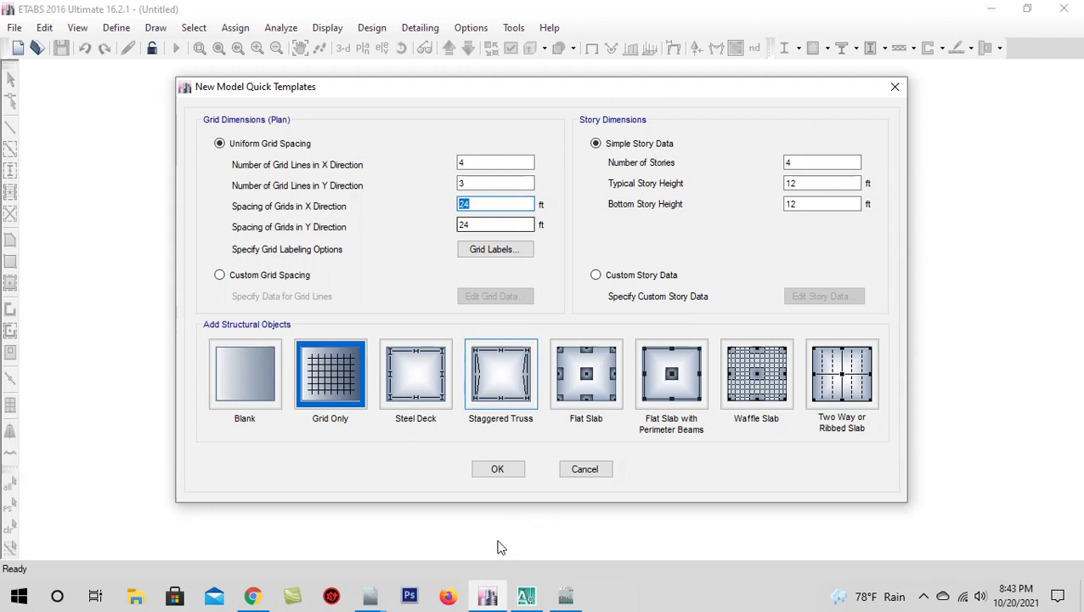
left_click(523, 567)
scroll(497, 340, "down", 3)
scroll(497, 340, "down", 3)
scroll(469, 408, "up", 4)
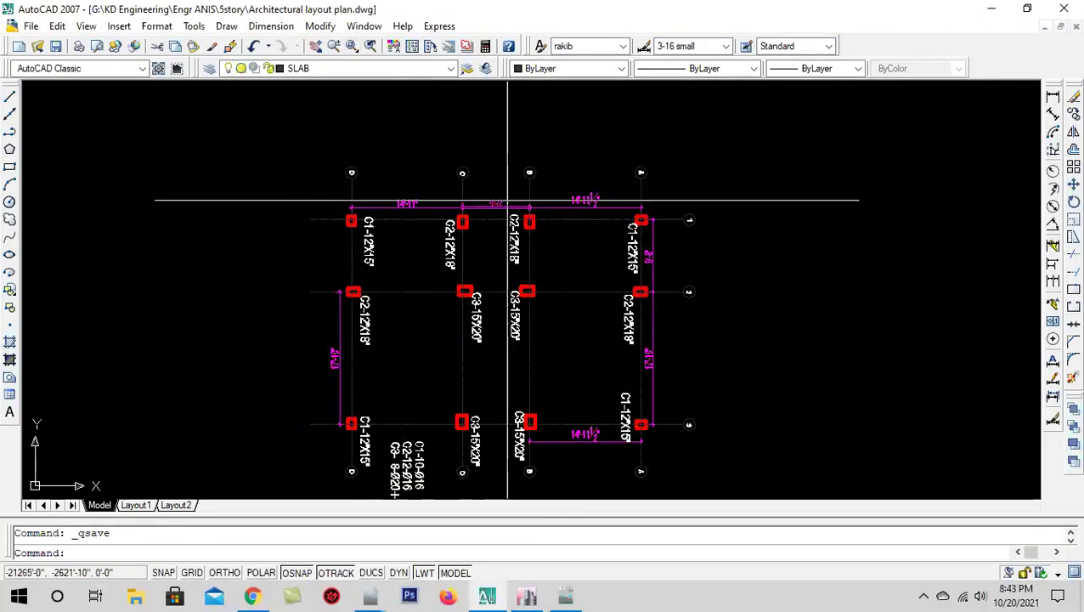
scroll(422, 181, "up", 2)
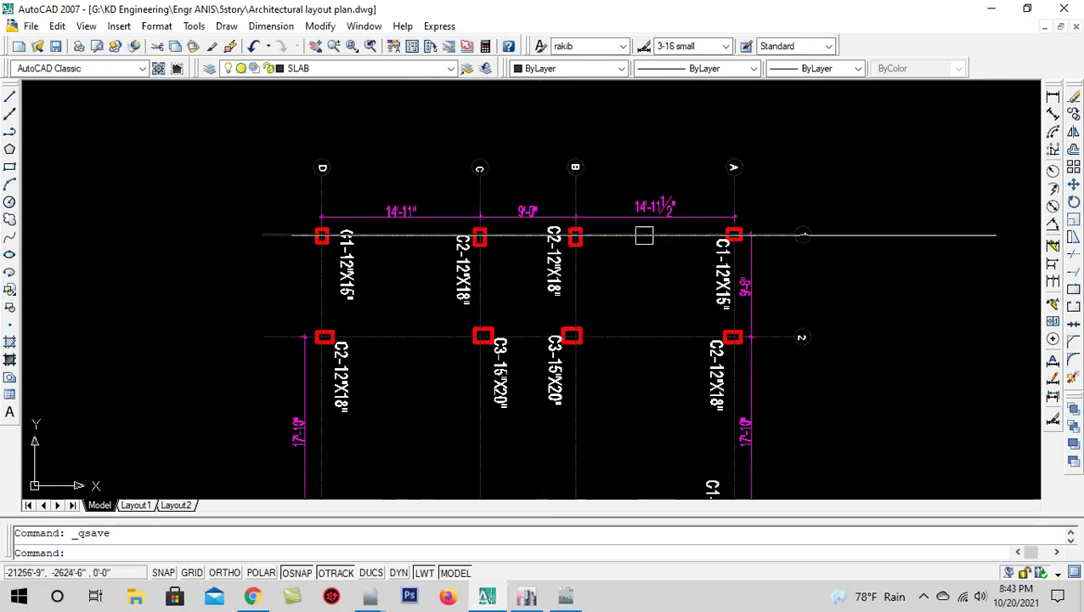
middle_click_drag(388, 439, 326, 307)
scroll(639, 371, "down", 1)
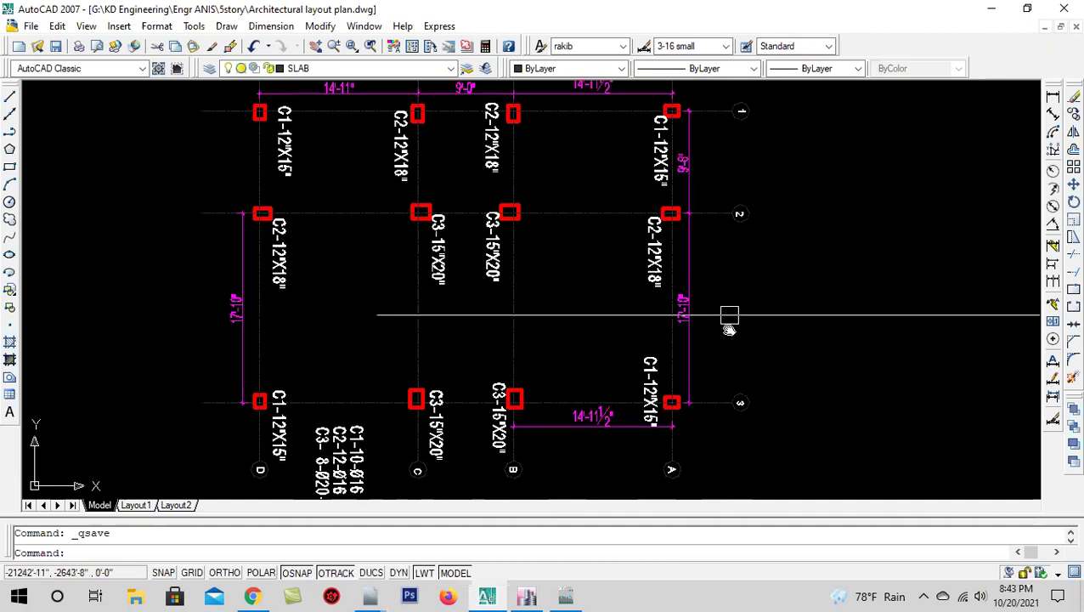
scroll(654, 247, "up", 3)
scroll(632, 255, "down", 3)
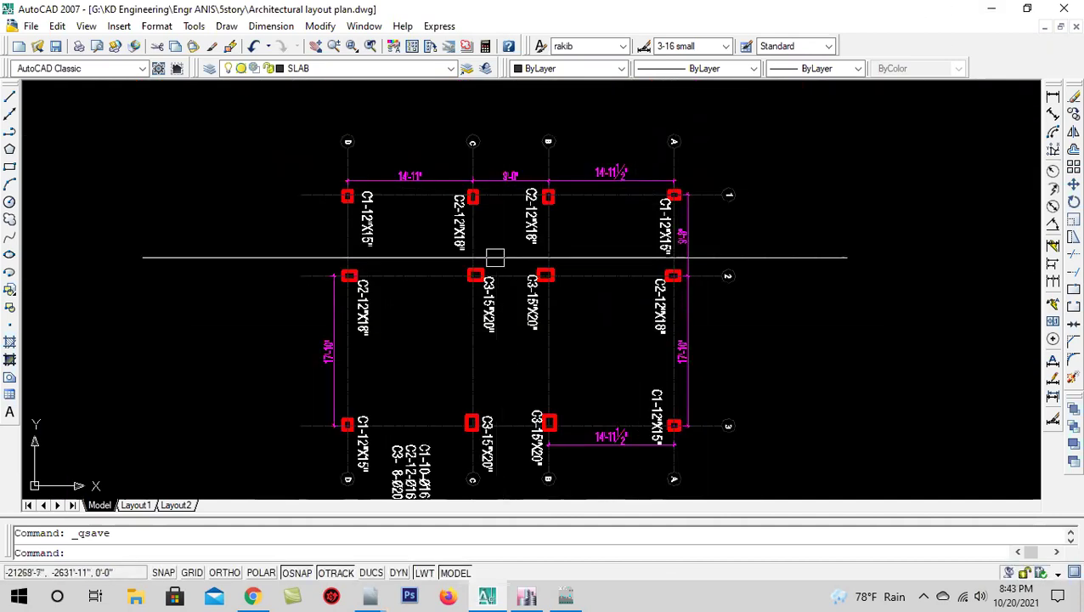
scroll(496, 264, "down", 3)
scroll(492, 278, "up", 2)
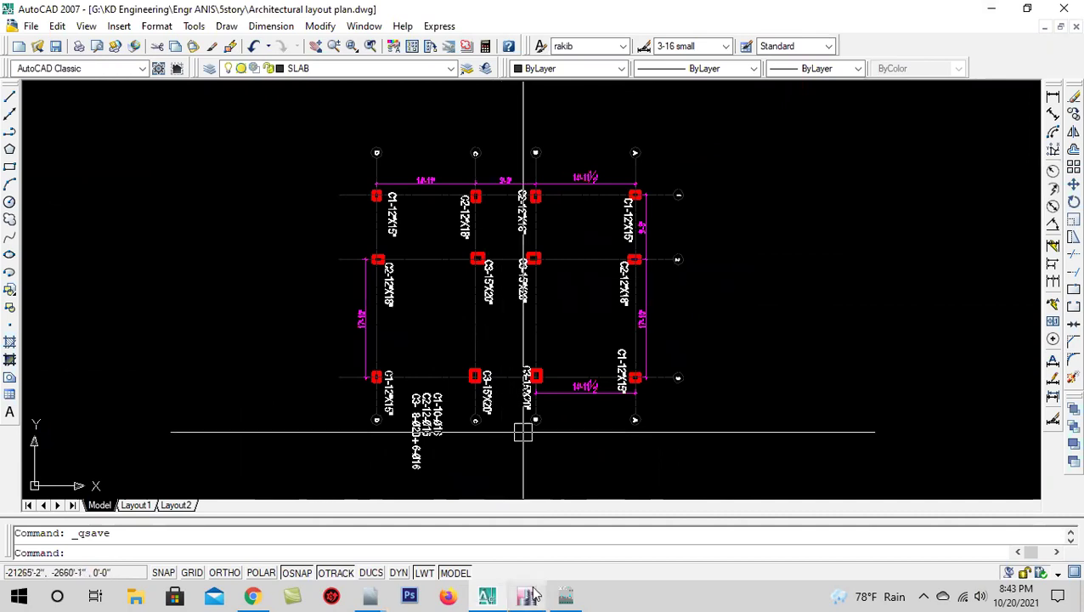
mouse_move(527, 596)
left_click(490, 510)
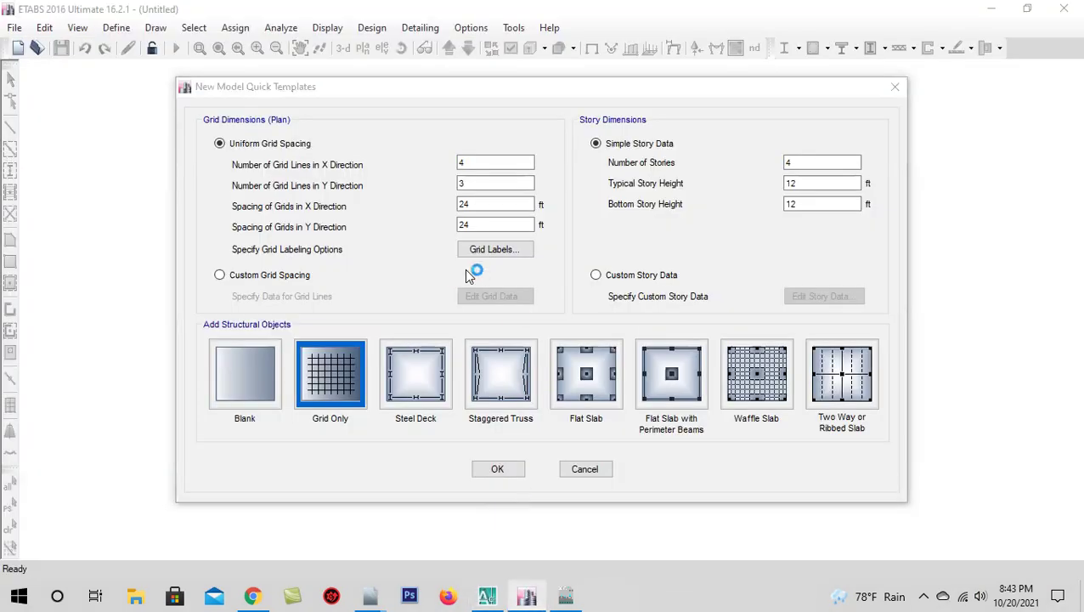
- Set the uniform grid spacing to 15 ft in X and 18 ft in Y
double_click(497, 203)
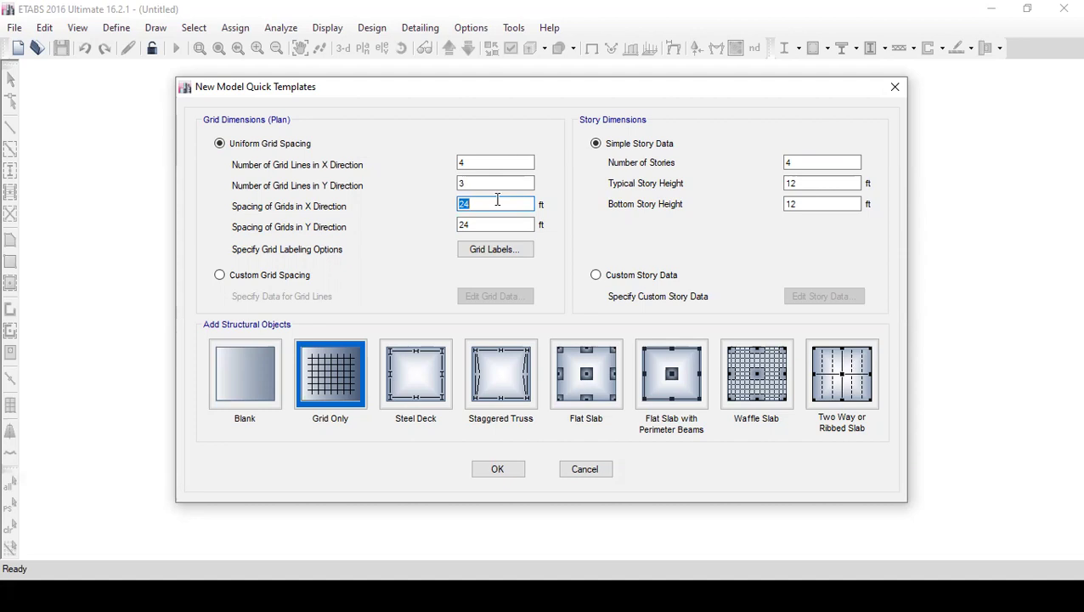
type("15")
double_click(489, 225)
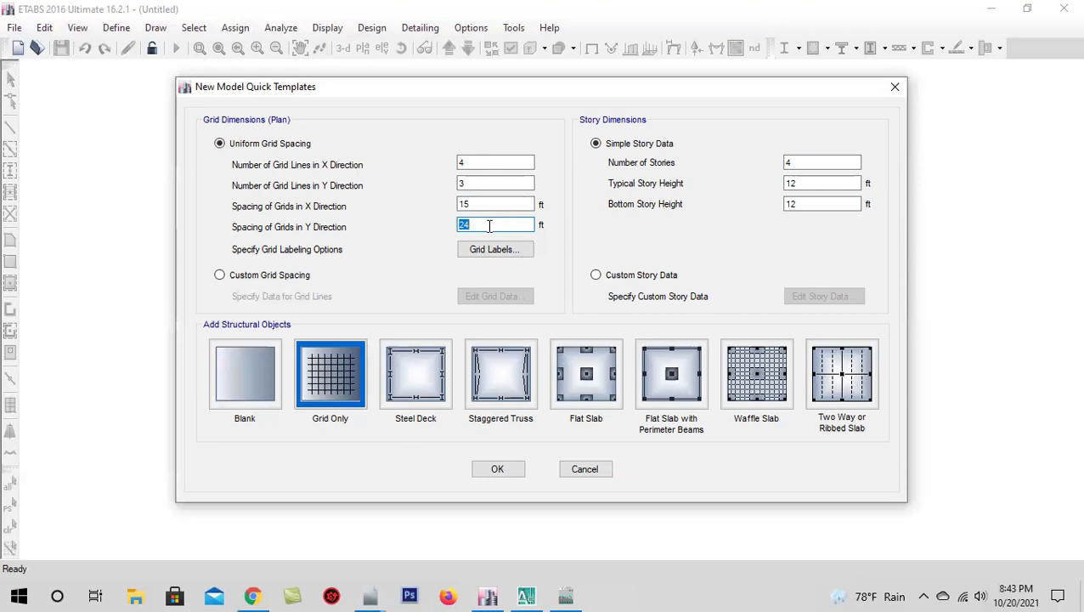
type("18")
- Customize the grid spacings: grid B X spacing 9 ft, row 2 Y spacing 10 ft
left_click(237, 280)
left_click(491, 296)
left_click(399, 279)
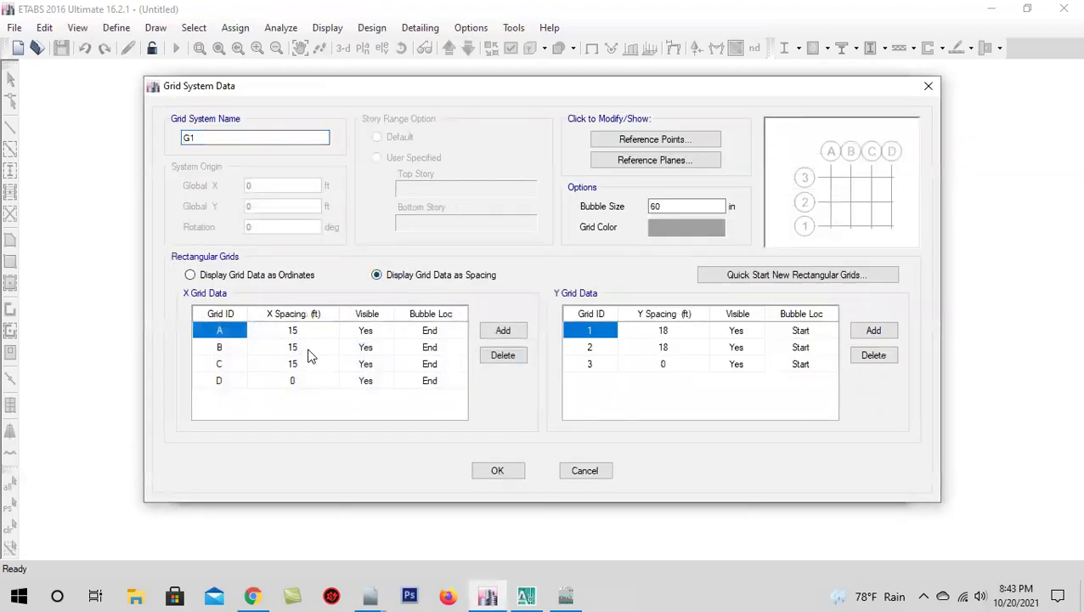
left_click(319, 352)
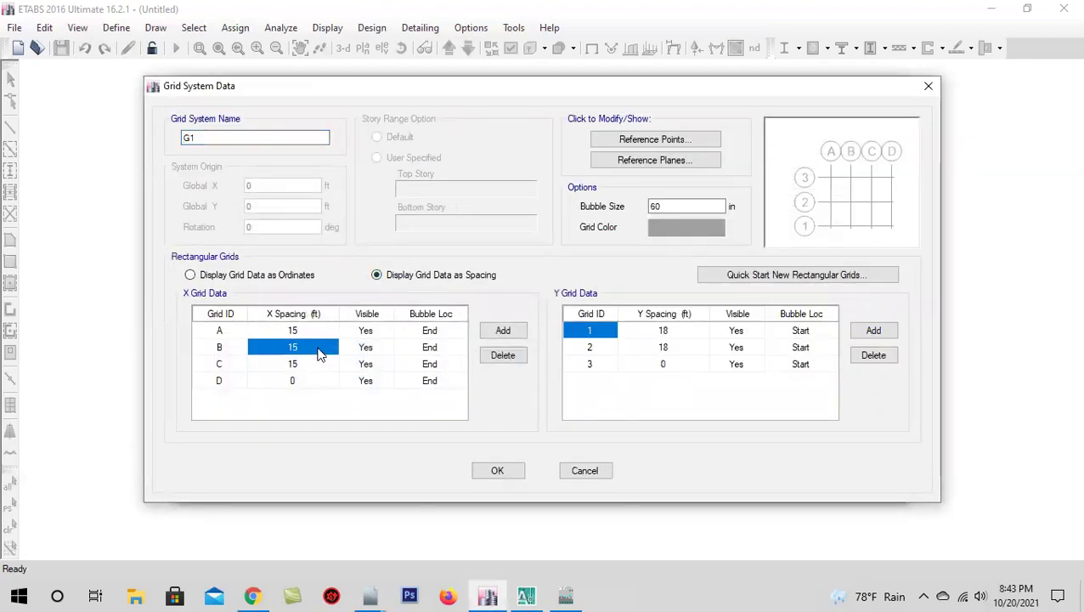
type("9")
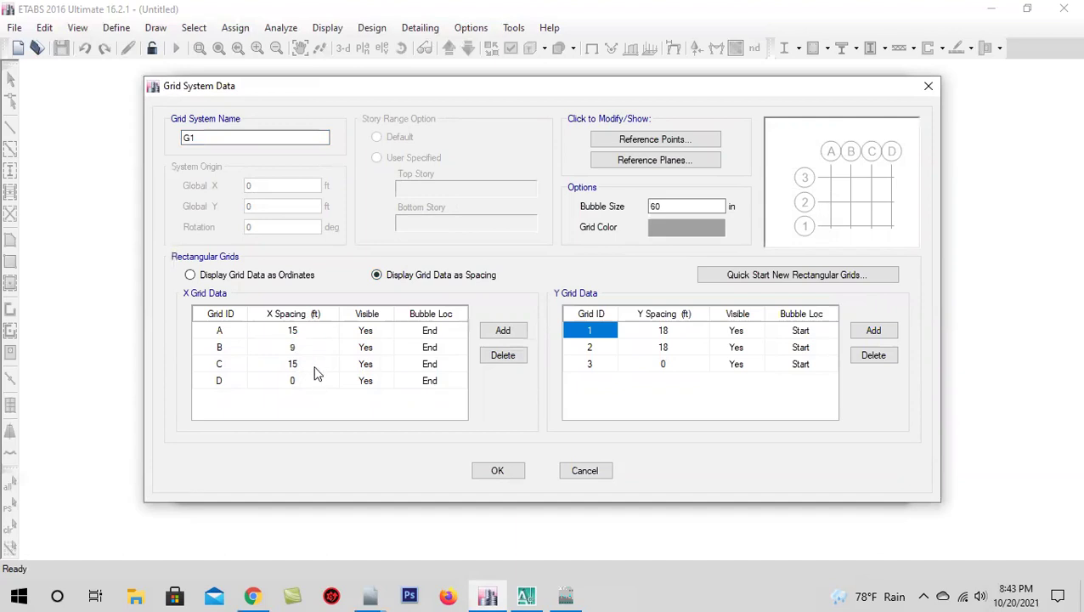
left_click(314, 368)
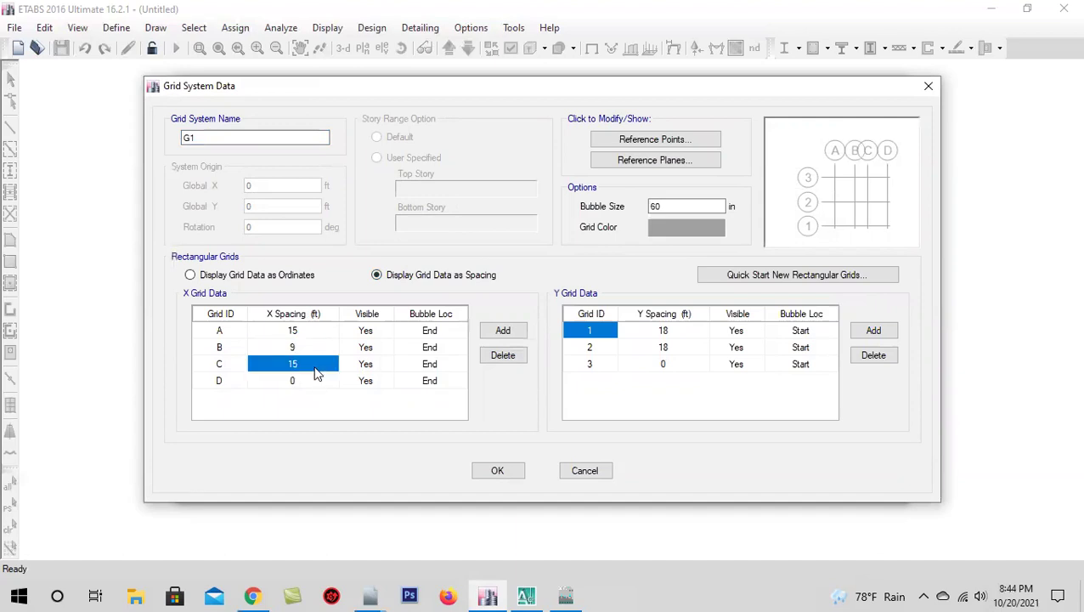
left_click(690, 339)
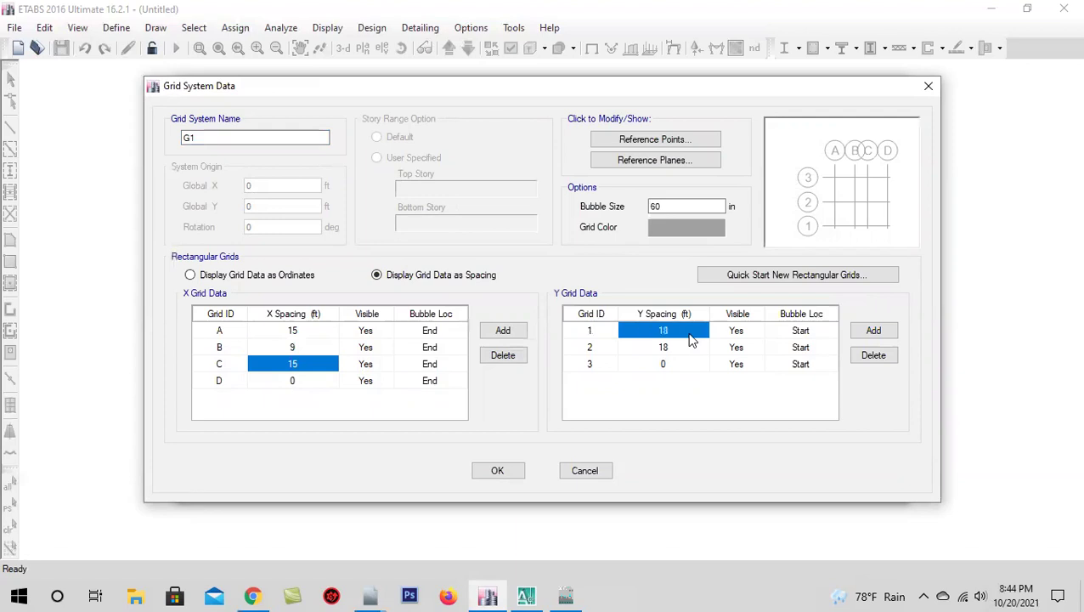
left_click(689, 352)
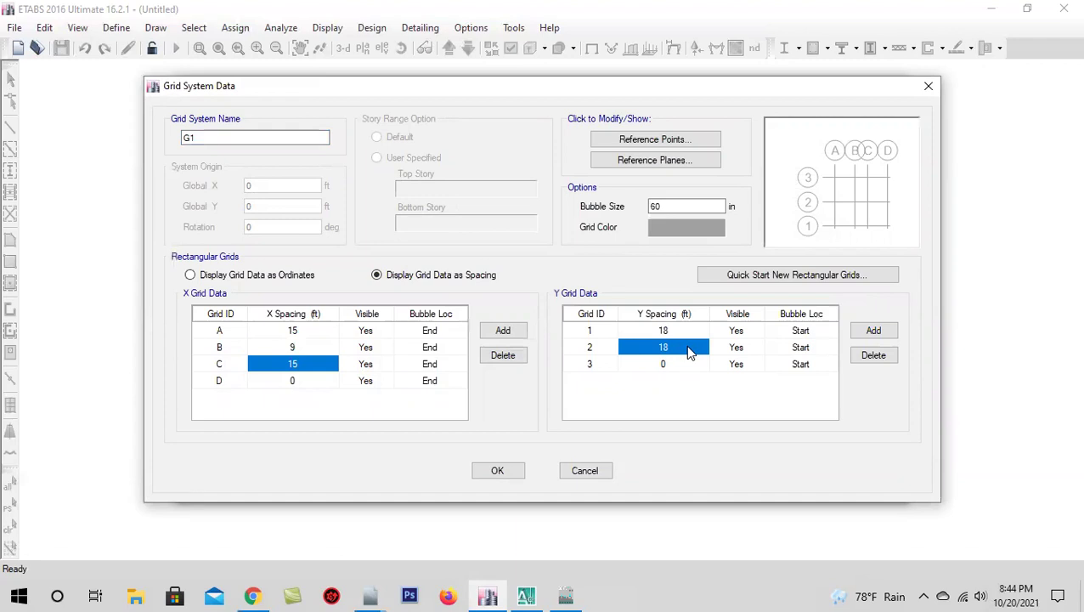
type("10")
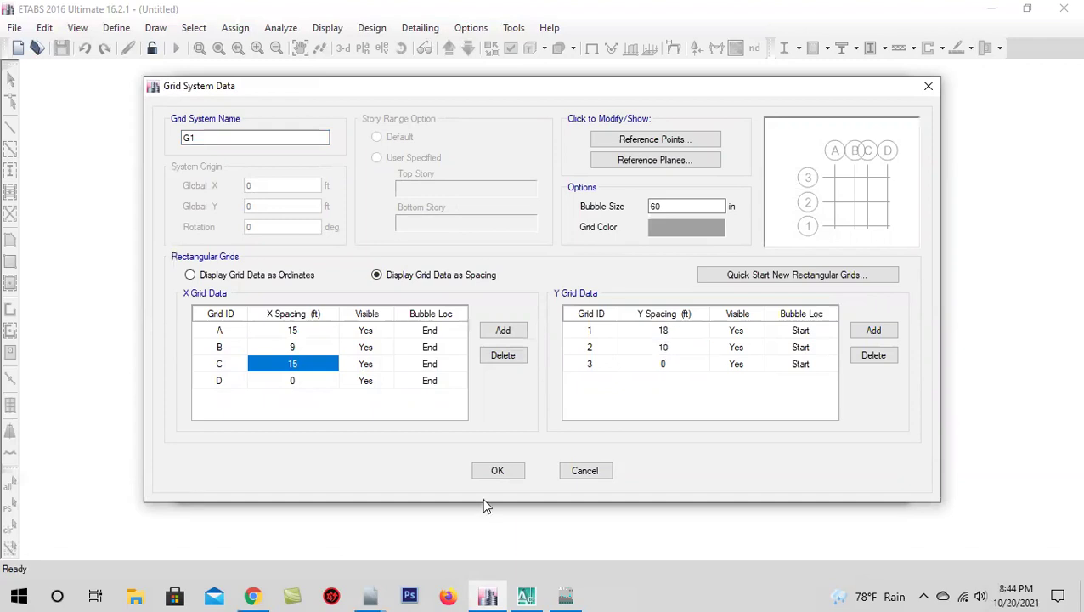
left_click(499, 473)
- Enter 7 stories, 10 ft typical height and 6 ft bottom height, using custom story data
double_click(815, 162)
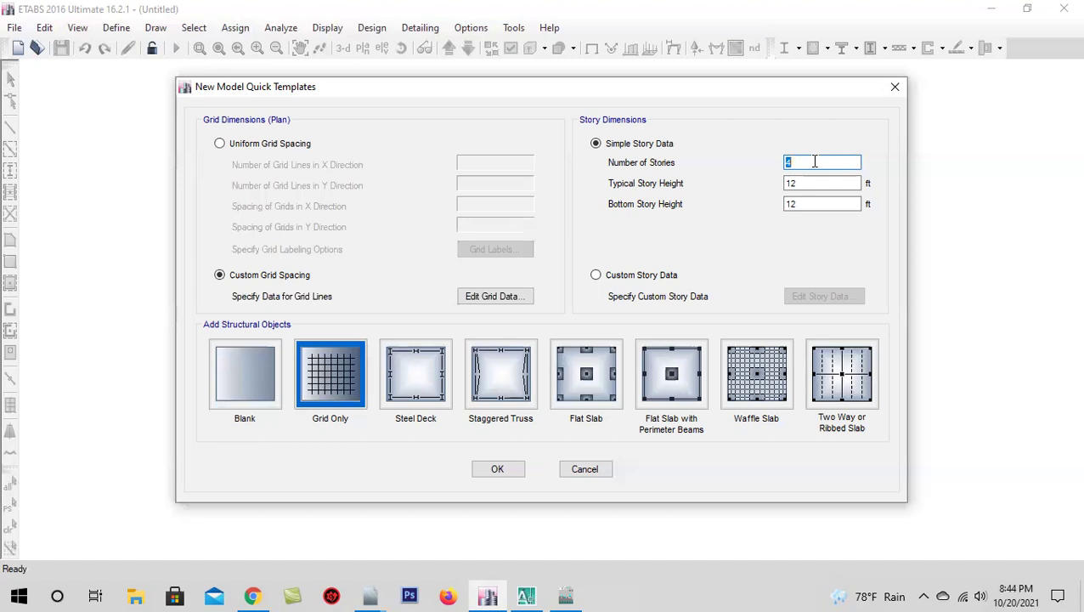
type("7")
double_click(819, 185)
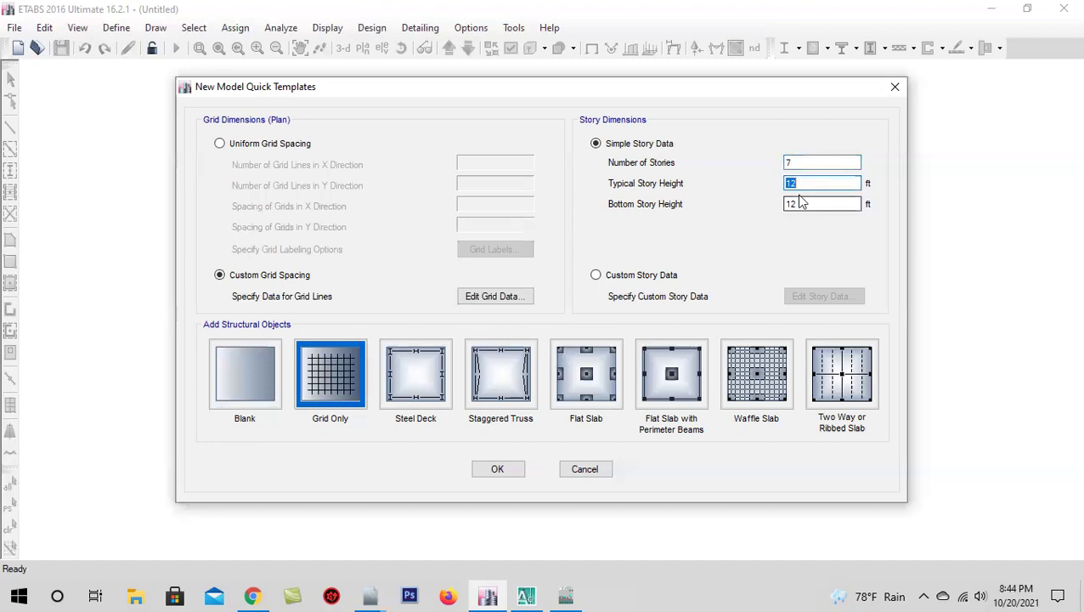
type("10")
double_click(802, 205)
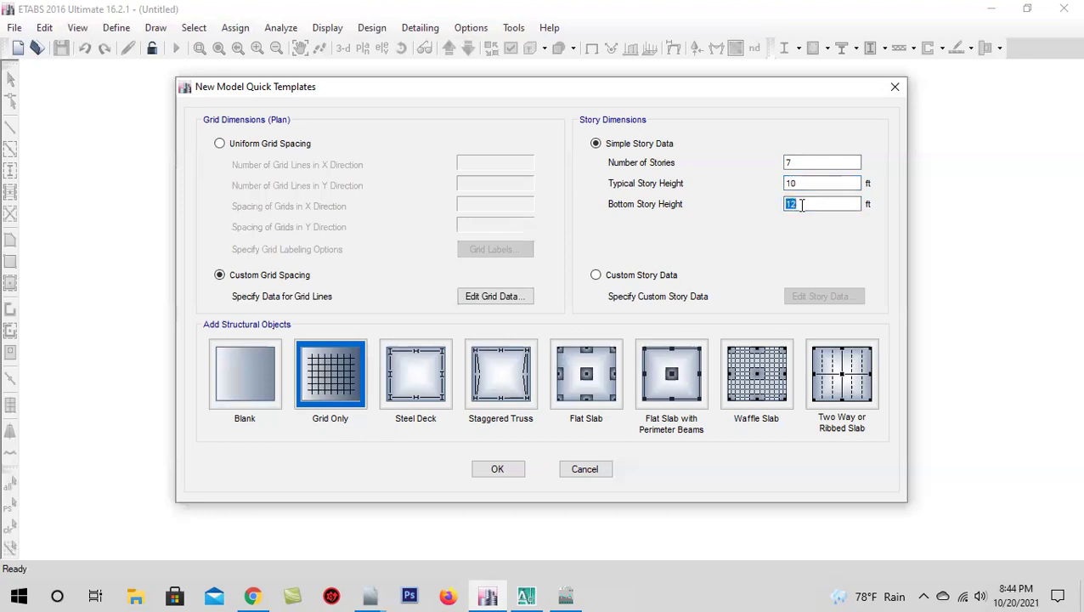
type("6")
left_click(610, 274)
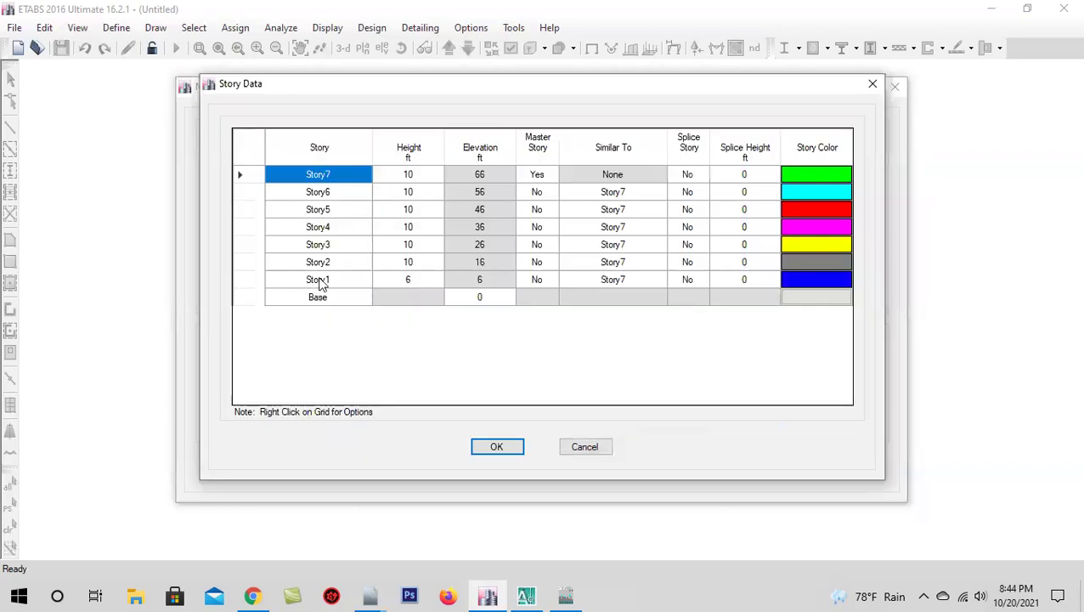
- Rename the lower four stories GF, 1ST, 2ND and 3RD
double_click(348, 281)
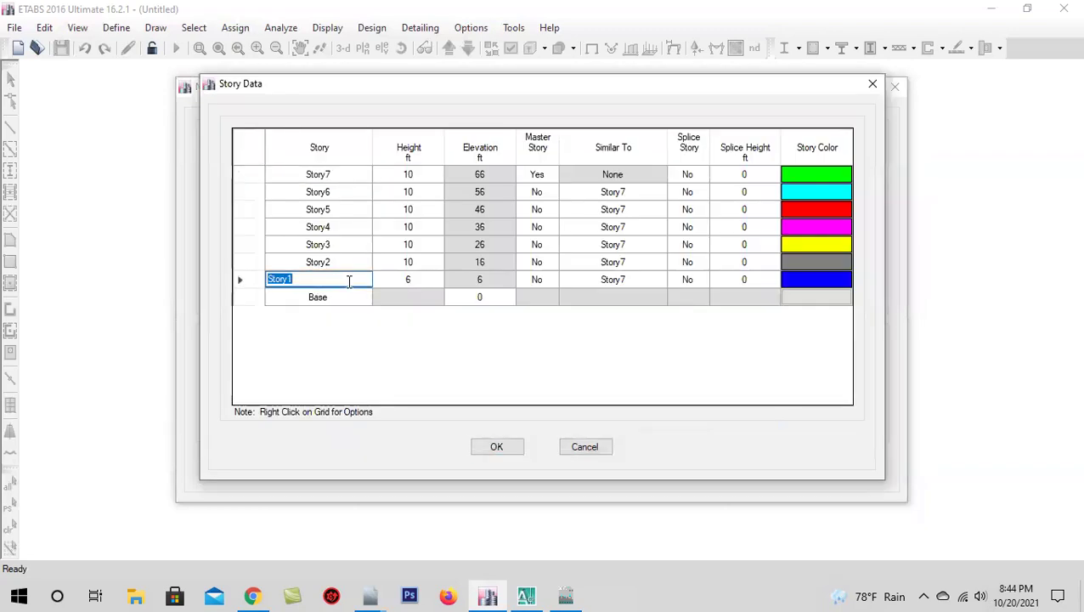
type("GF")
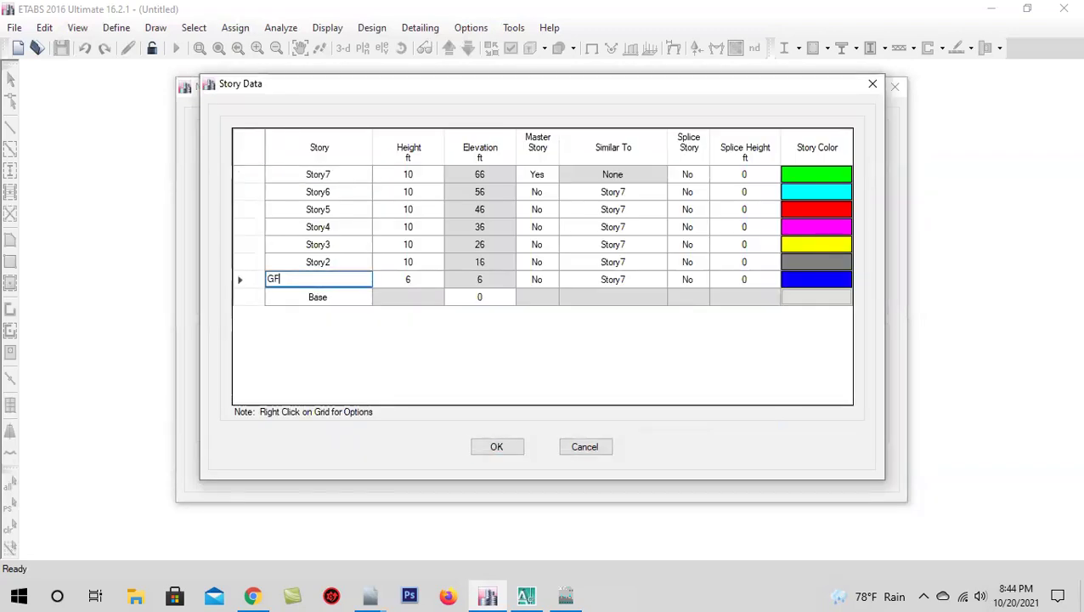
double_click(353, 262)
type("1ST")
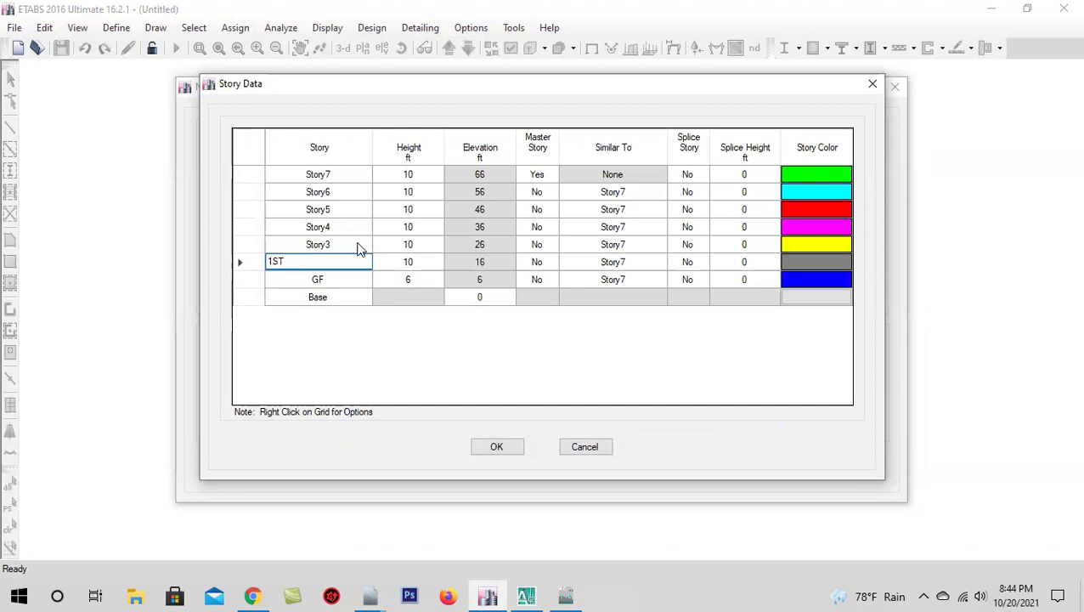
double_click(359, 245)
type("2ND")
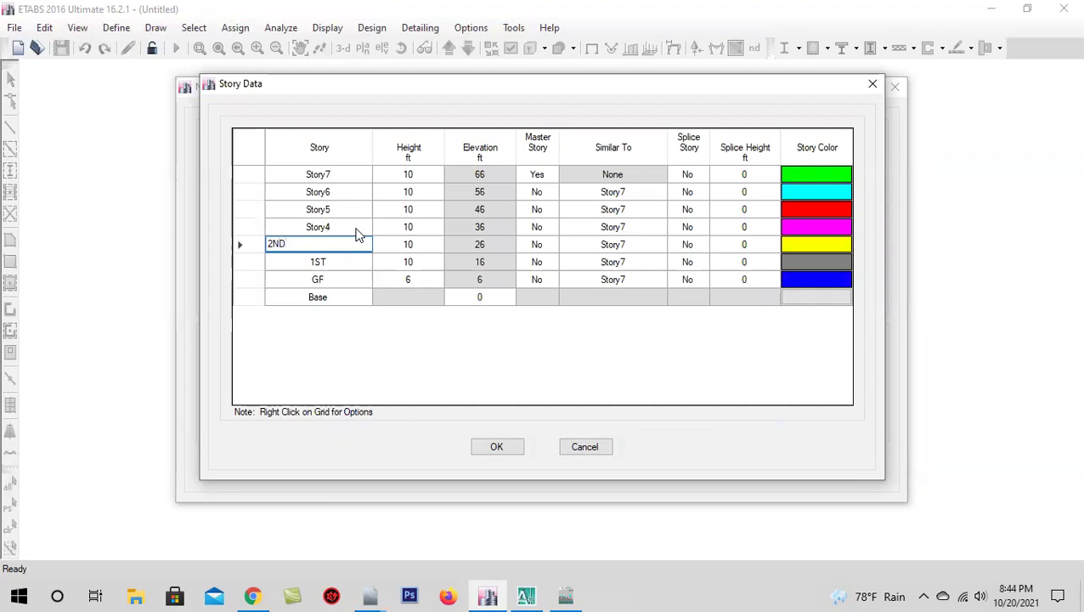
double_click(357, 227)
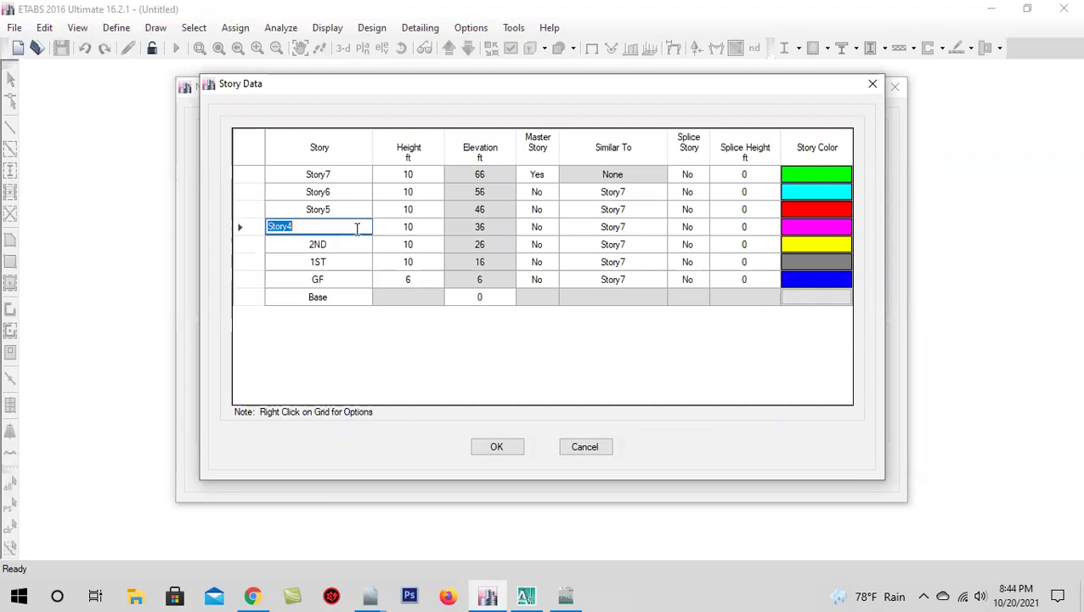
type("3RD")
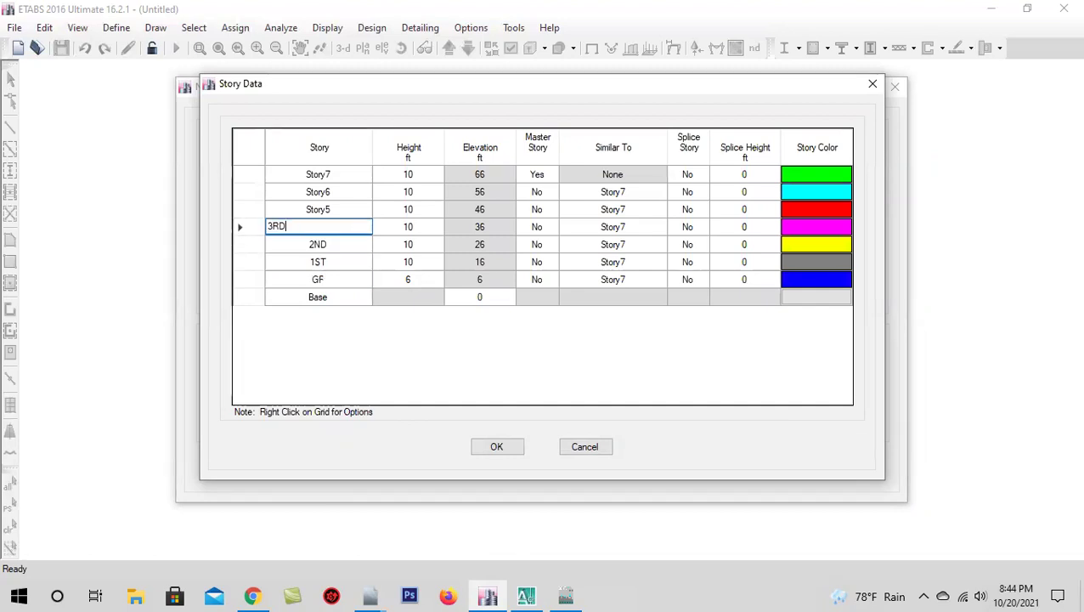
- Rename the upper stories 4TH, 5TH and TOP and accept the story data
double_click(356, 208)
type("4TH")
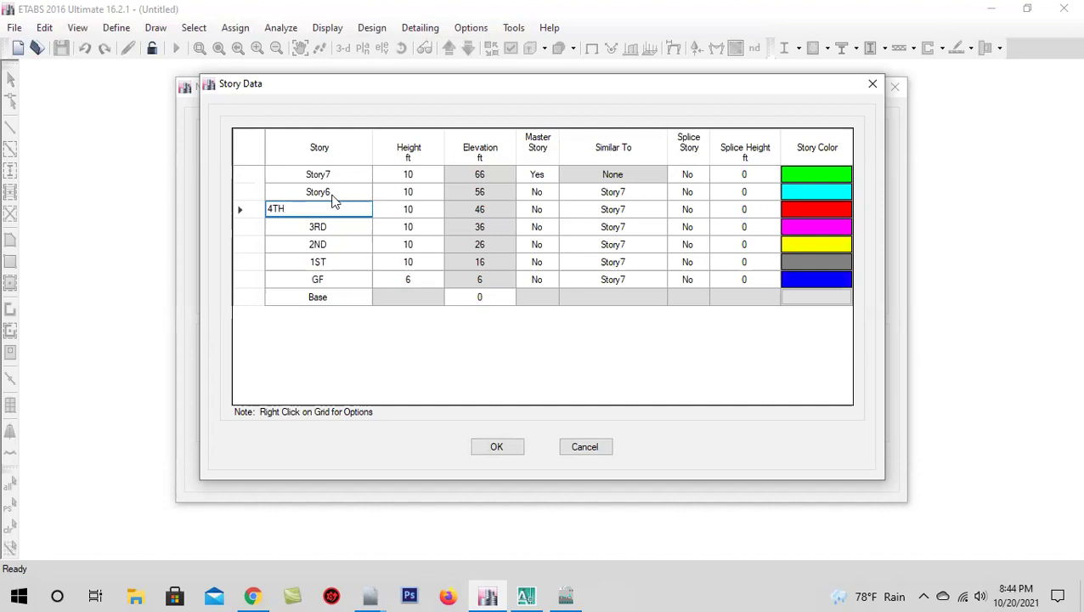
double_click(352, 192)
type("5TH")
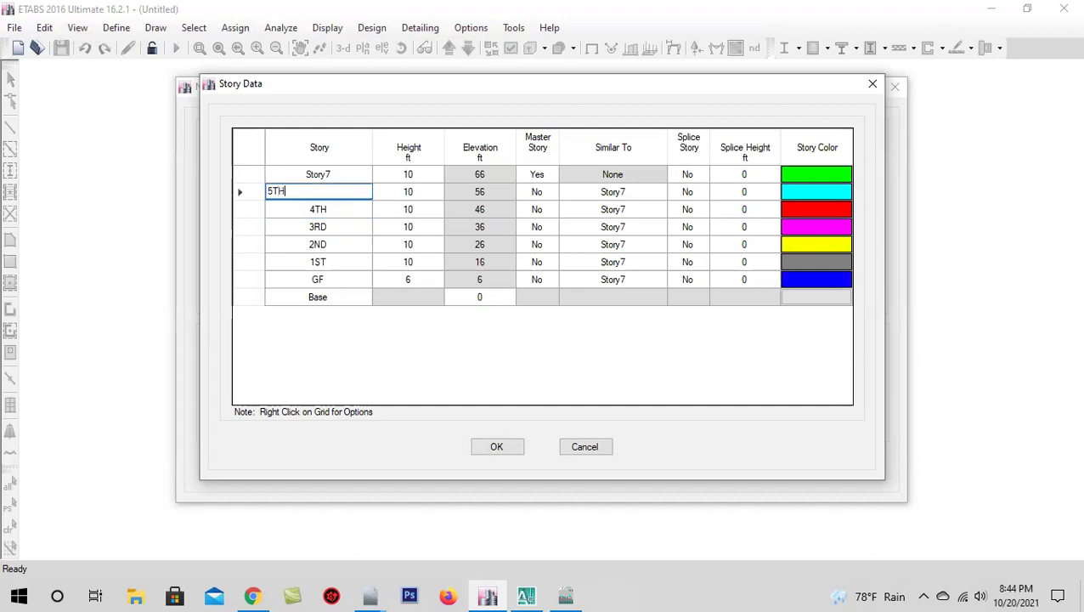
double_click(337, 174)
type("TOP")
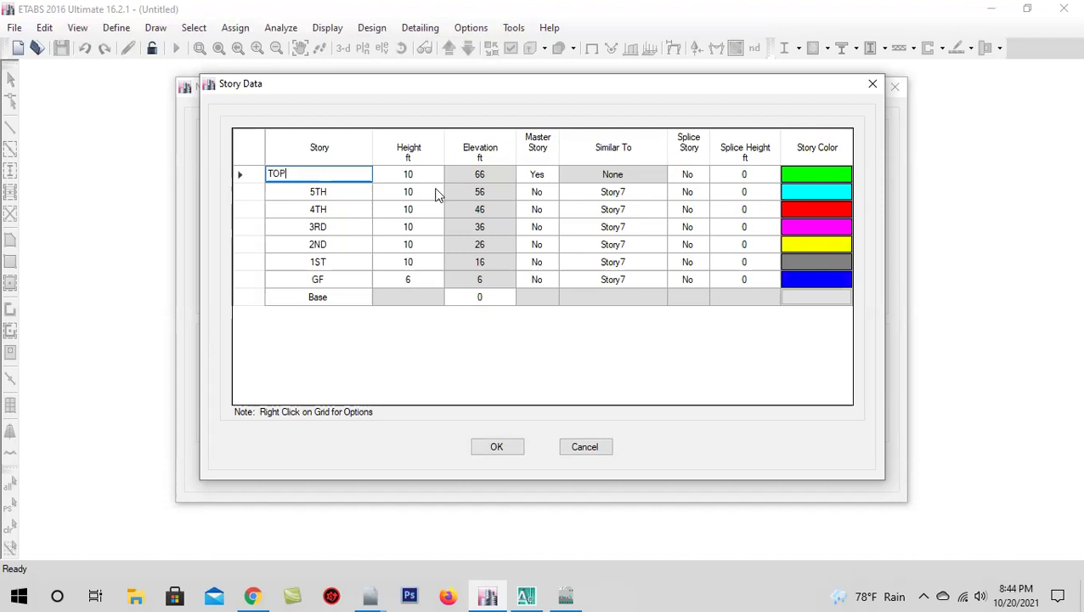
double_click(418, 263)
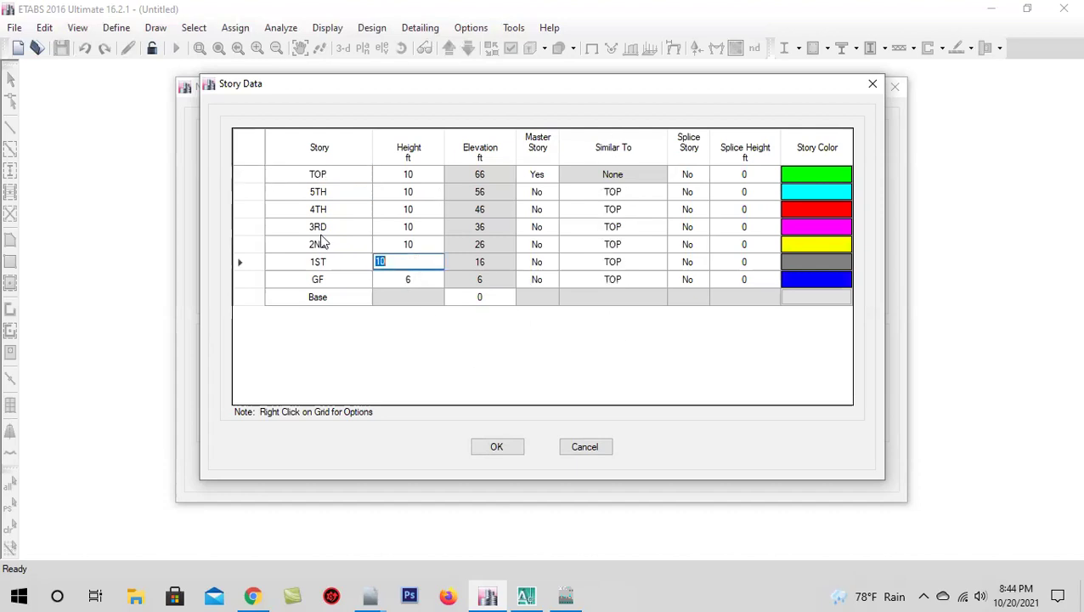
left_click(509, 453)
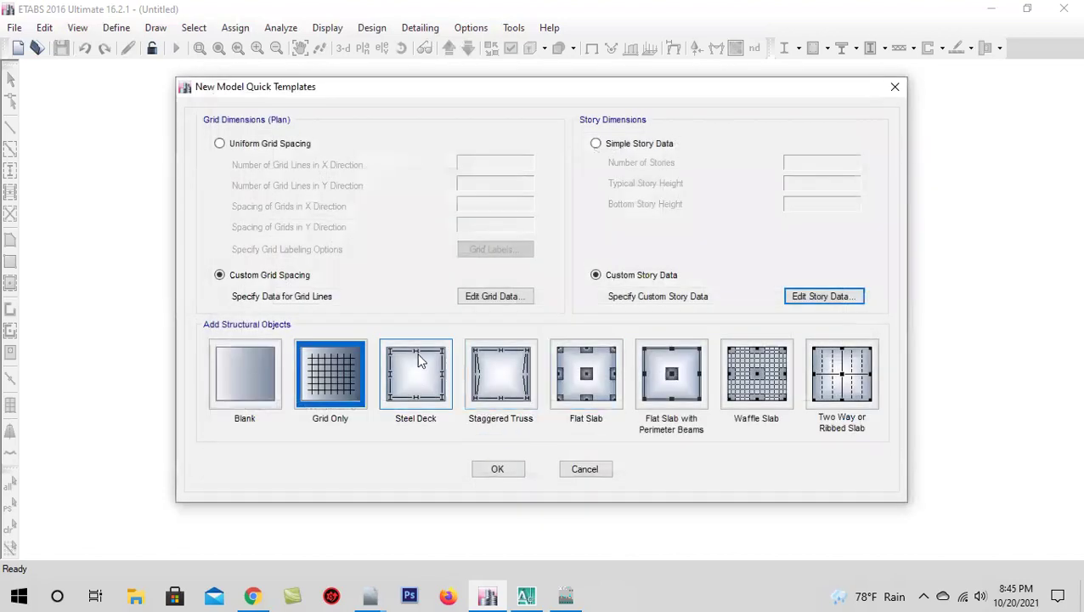
- Generate the Grid Only model and close the 3-D view, leaving the TOP plan
left_click(349, 366)
left_click(496, 473)
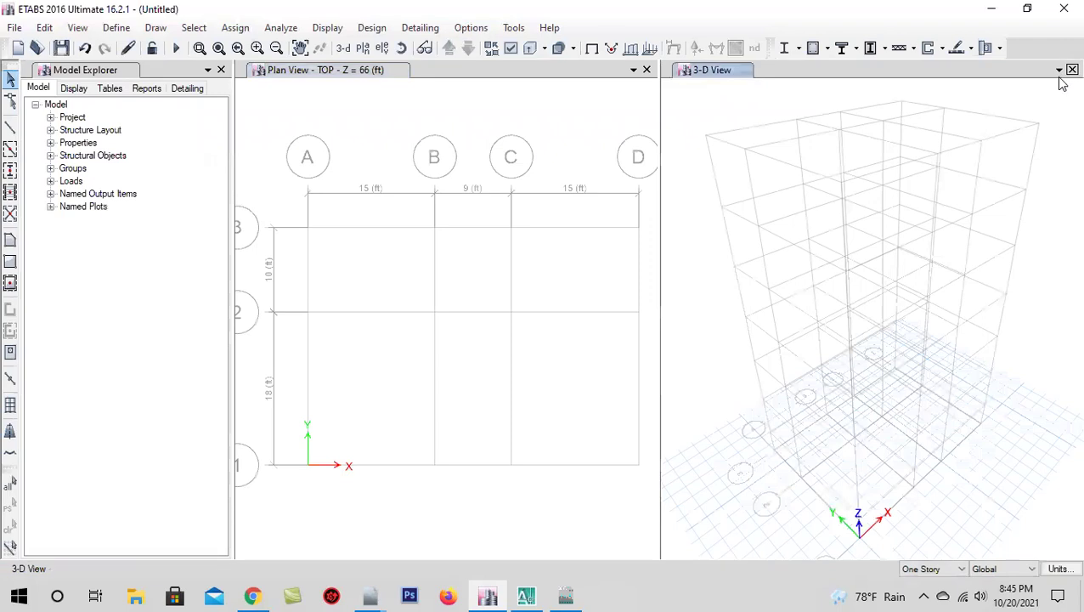
left_click(1071, 70)
scroll(624, 326, "down", 2)
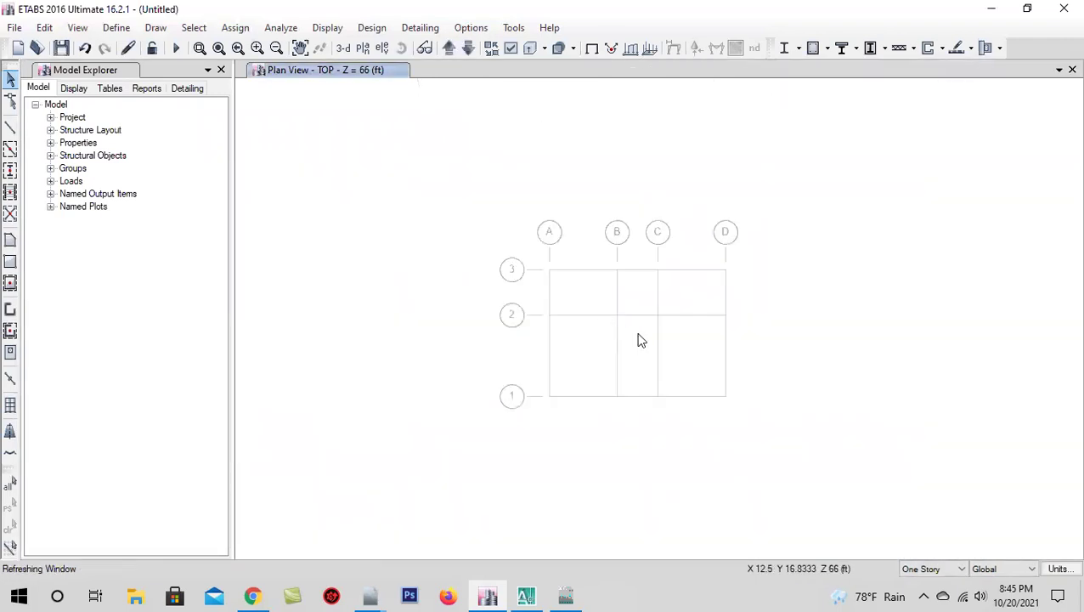
scroll(639, 338, "up", 2)
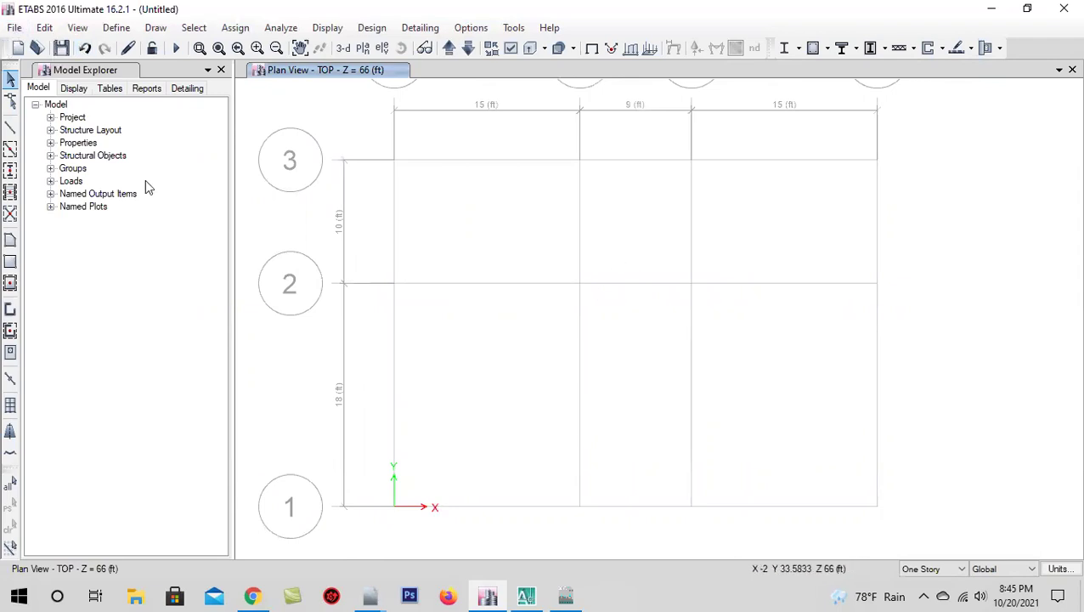
- Begin saving the model and browse the G: drive into the KD Engineering folder
left_click(59, 49)
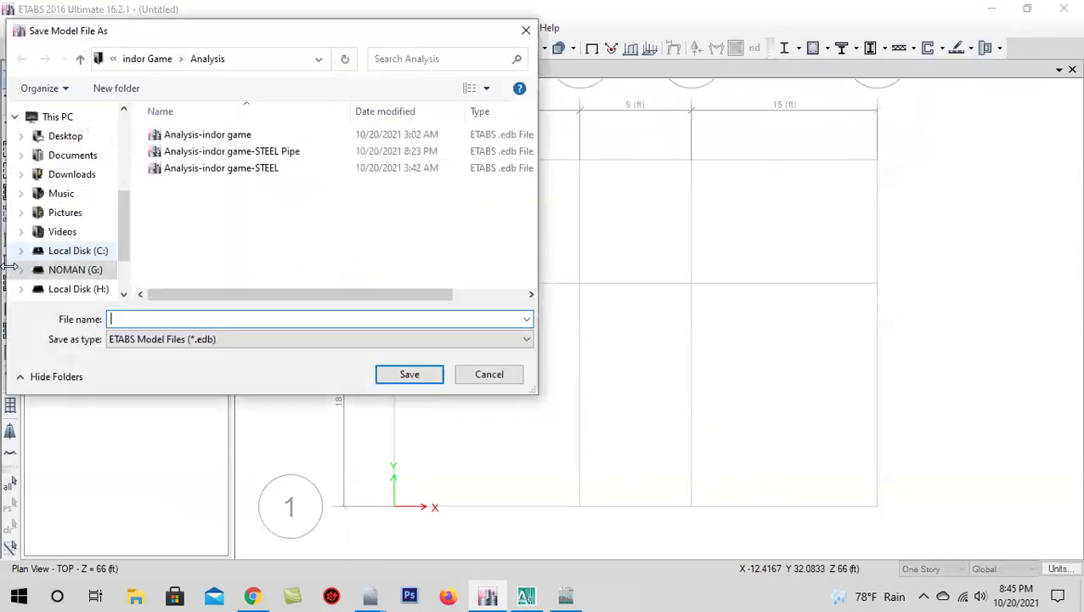
left_click(110, 270)
left_click(214, 247)
scroll(217, 246, "down", 2)
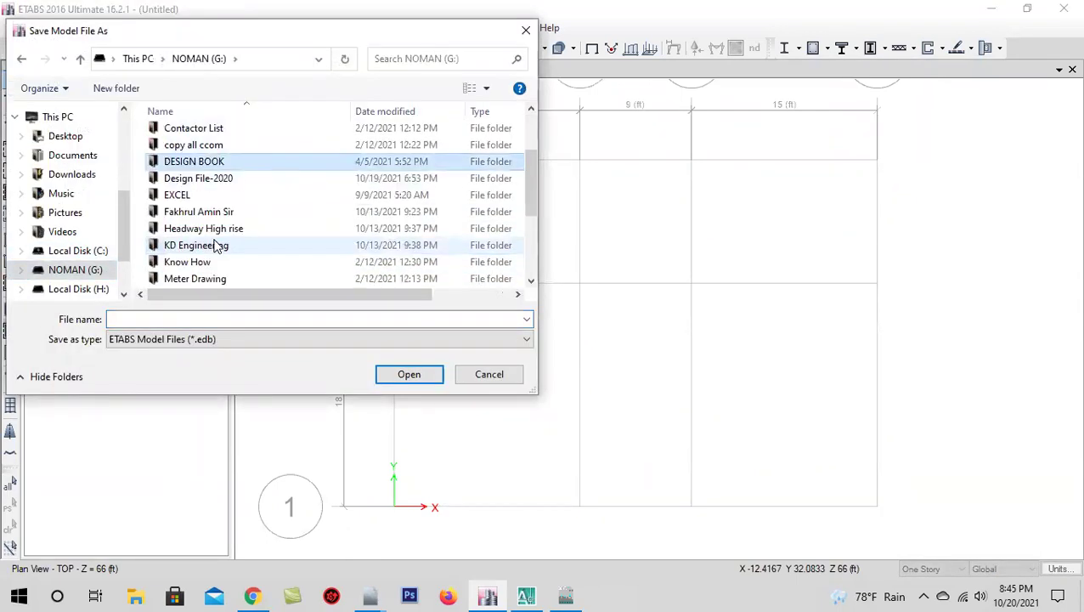
double_click(241, 245)
scroll(242, 245, "down", 2)
scroll(242, 245, "down", 1)
scroll(240, 246, "up", 2)
scroll(239, 246, "up", 1)
scroll(239, 247, "up", 1)
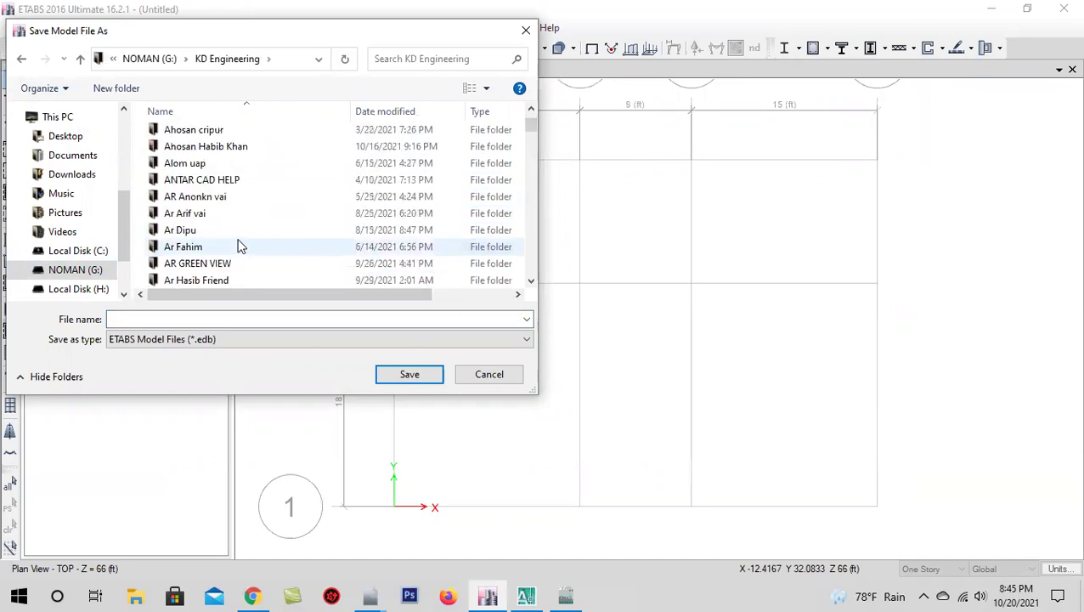
scroll(238, 245, "up", 1)
scroll(242, 238, "down", 2)
left_click(225, 230)
- Save the model as 5ST in the project's 5story\Analysis folder
scroll(221, 225, "down", 2)
scroll(272, 245, "down", 1)
scroll(272, 245, "down", 2)
scroll(272, 244, "down", 4)
scroll(272, 245, "down", 1)
scroll(272, 244, "down", 3)
scroll(272, 245, "down", 3)
scroll(272, 245, "down", 2)
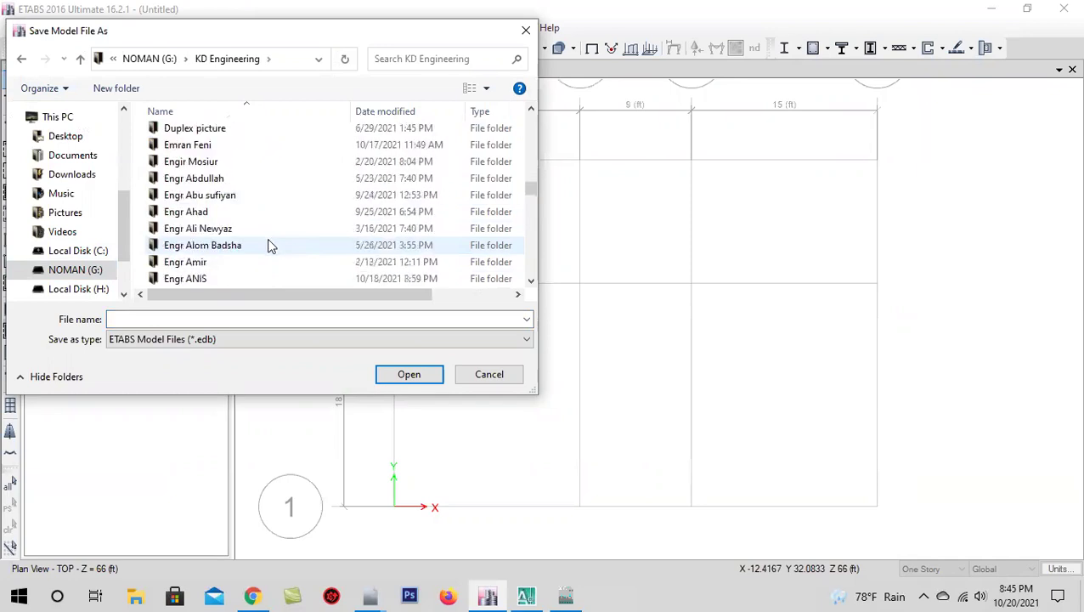
double_click(211, 278)
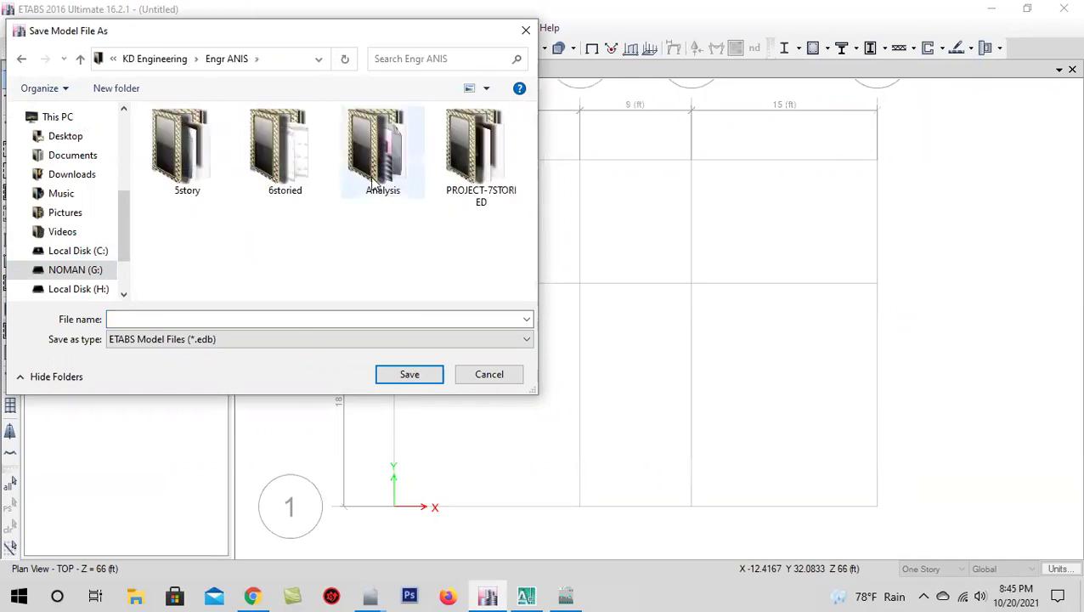
double_click(187, 181)
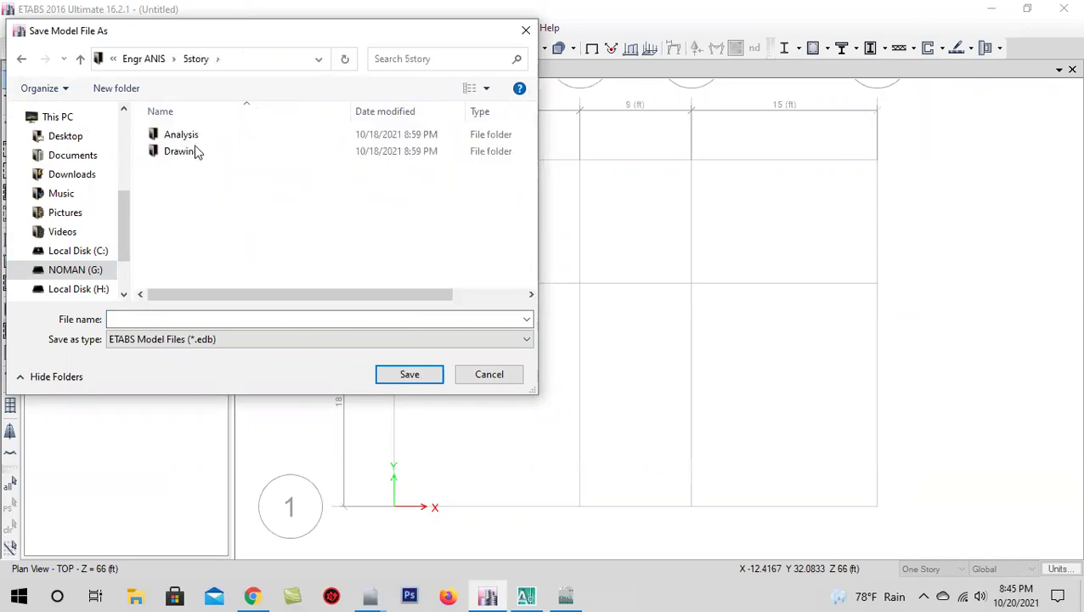
double_click(266, 140)
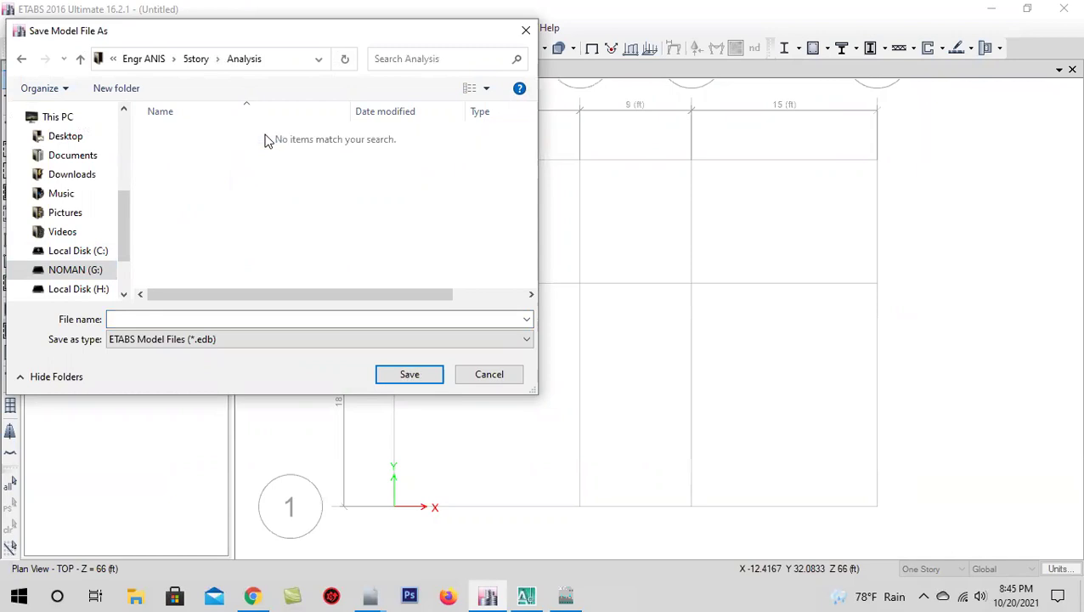
left_click(208, 316)
type("5ST")
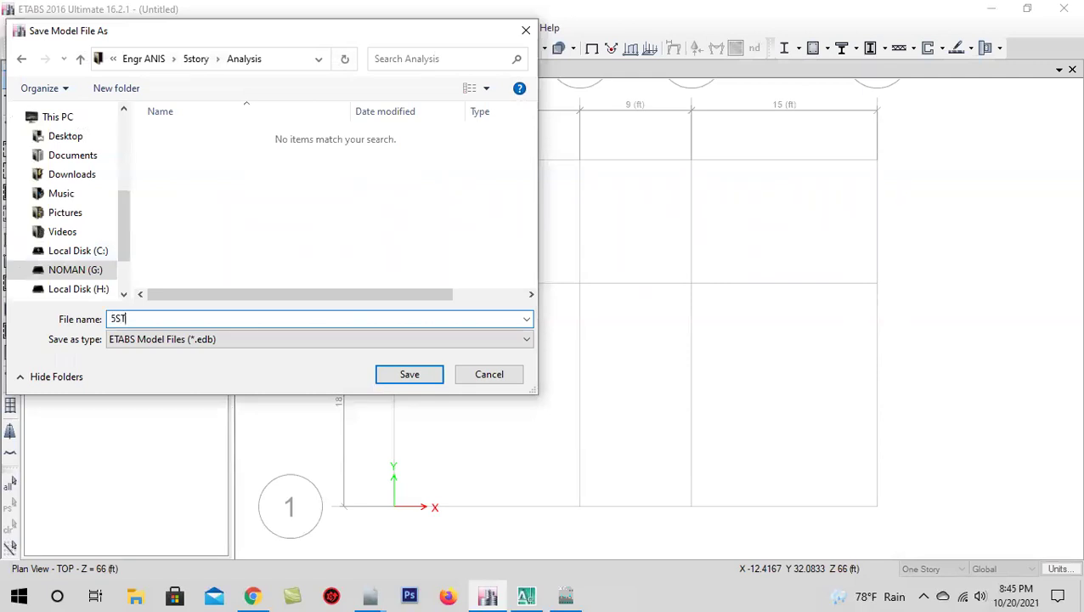
key("Return")
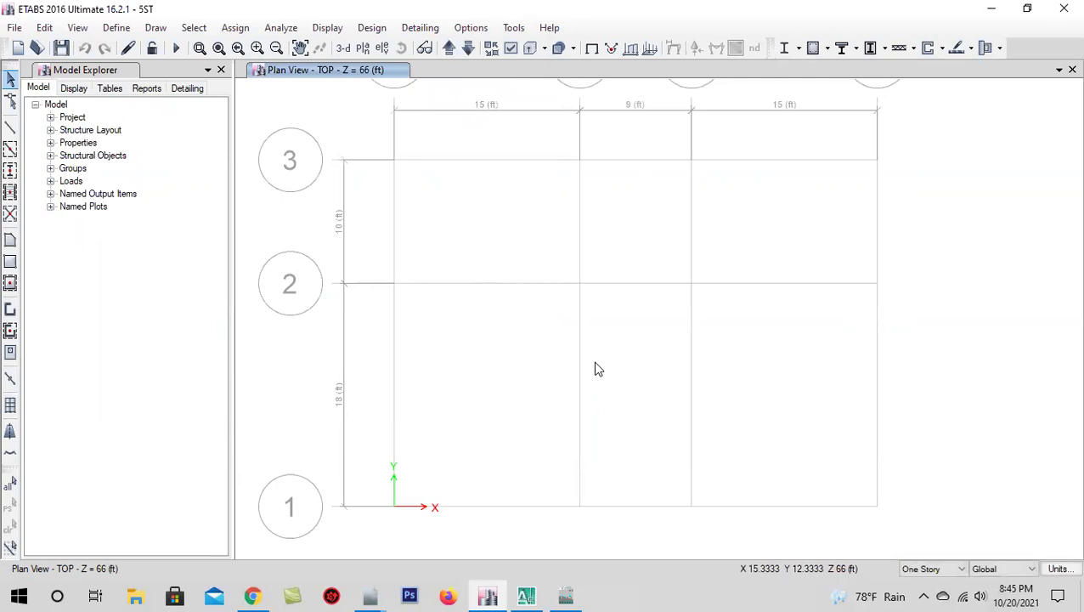
- Add a concrete material of grade f'c 3000 psi, named 3000Psi, to the materials list
scroll(617, 380, "down", 3)
scroll(612, 371, "up", 3)
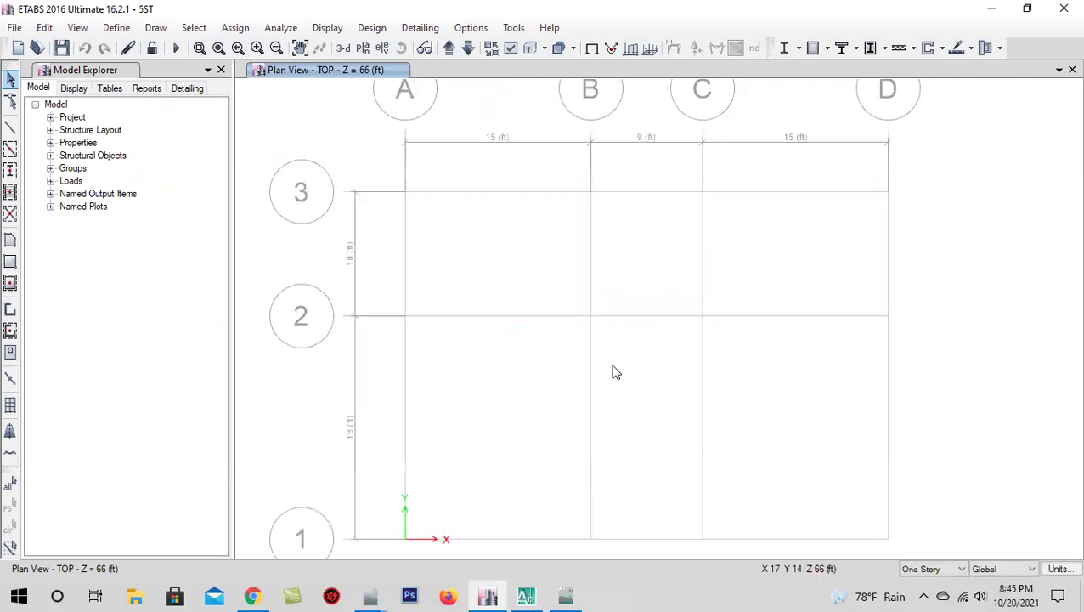
left_click(117, 28)
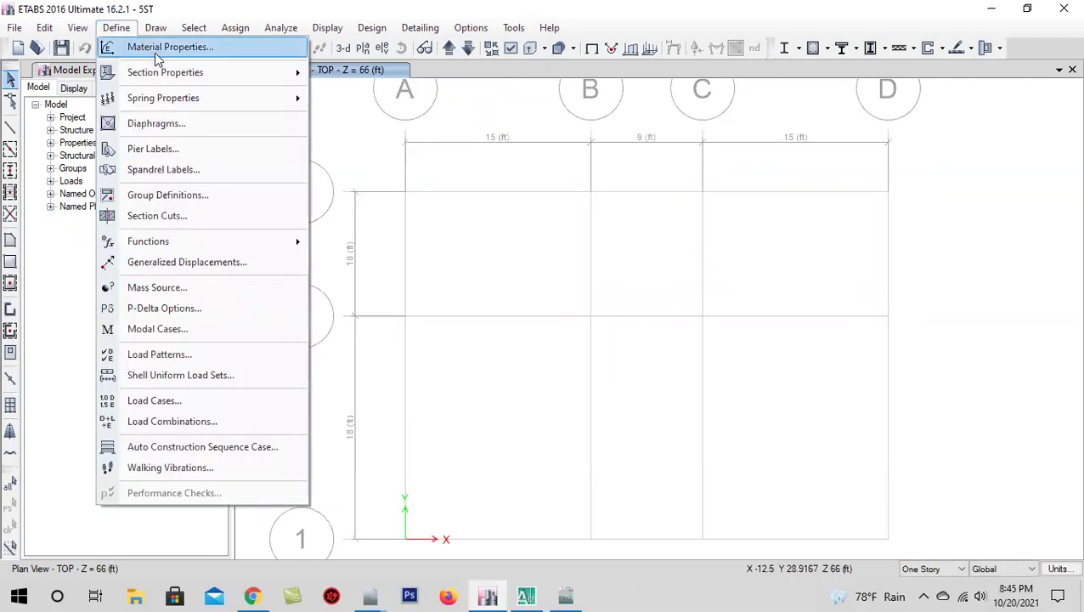
left_click(164, 50)
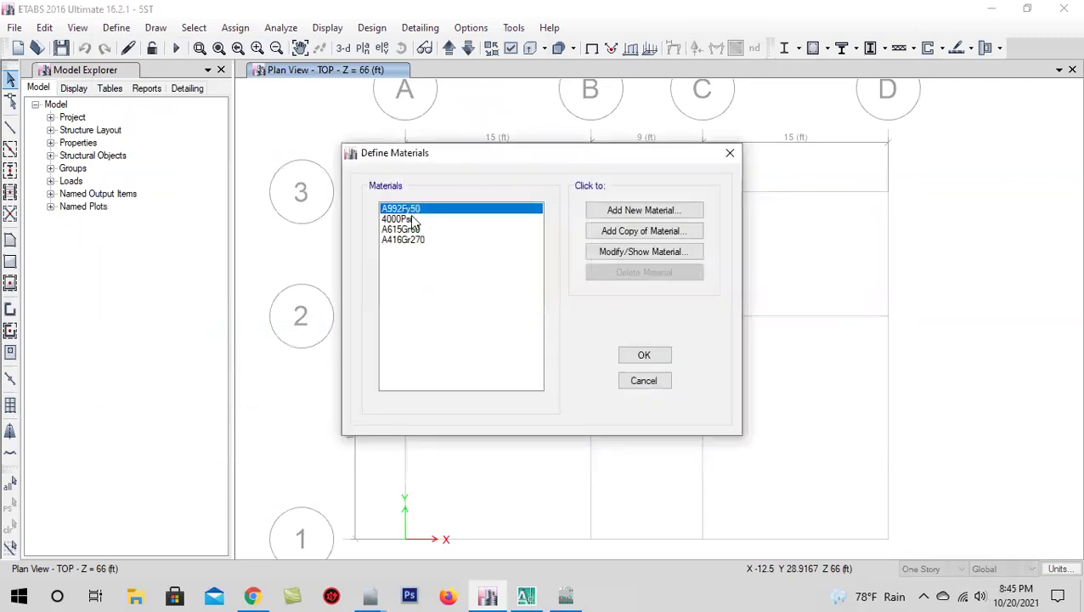
left_click(410, 219)
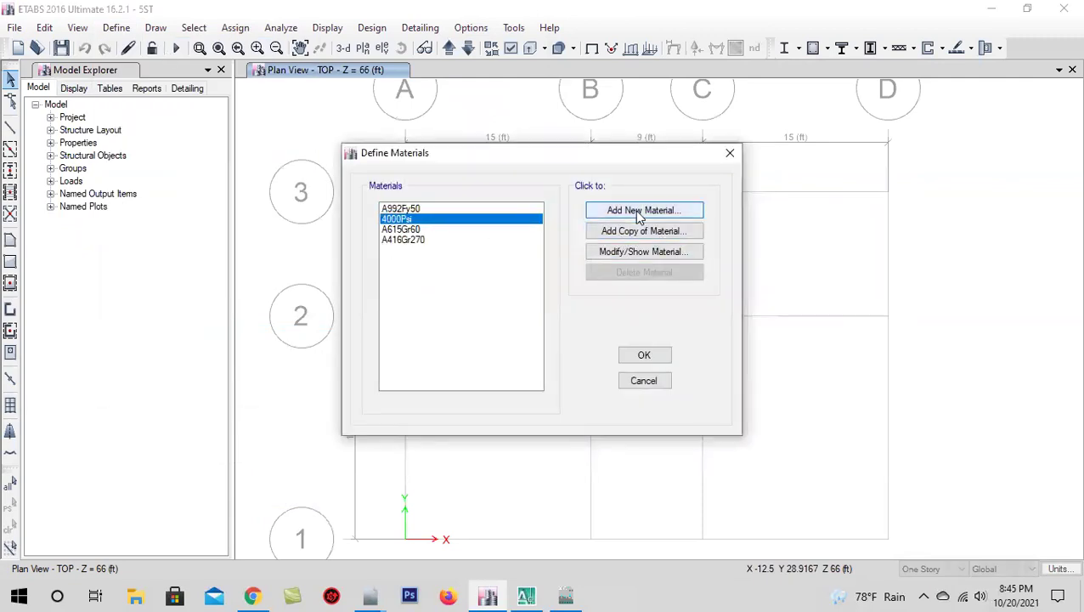
left_click(639, 211)
left_click(521, 270)
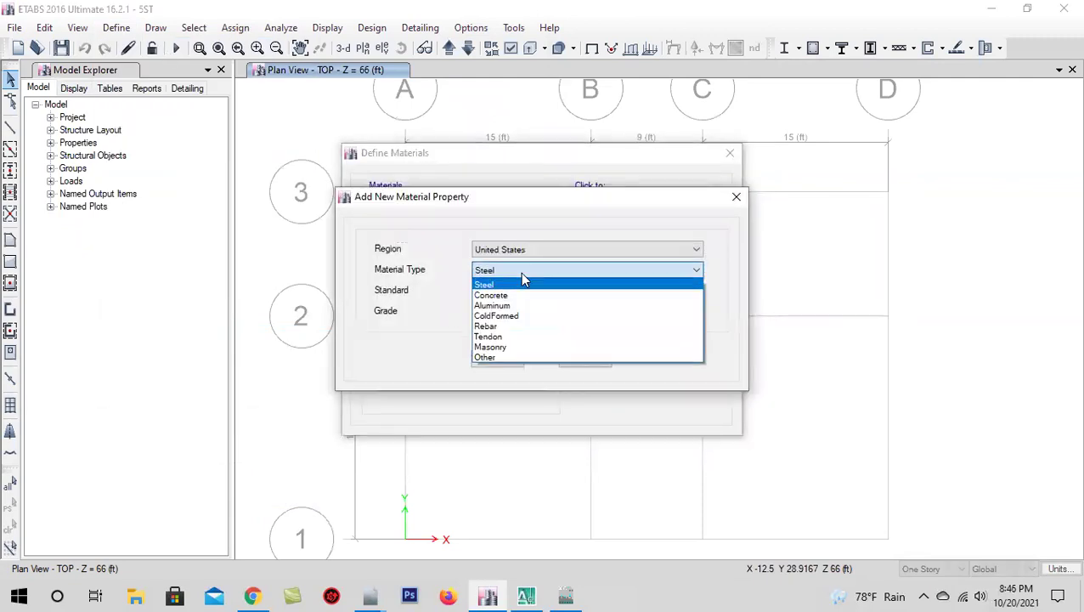
left_click(518, 295)
left_click(520, 312)
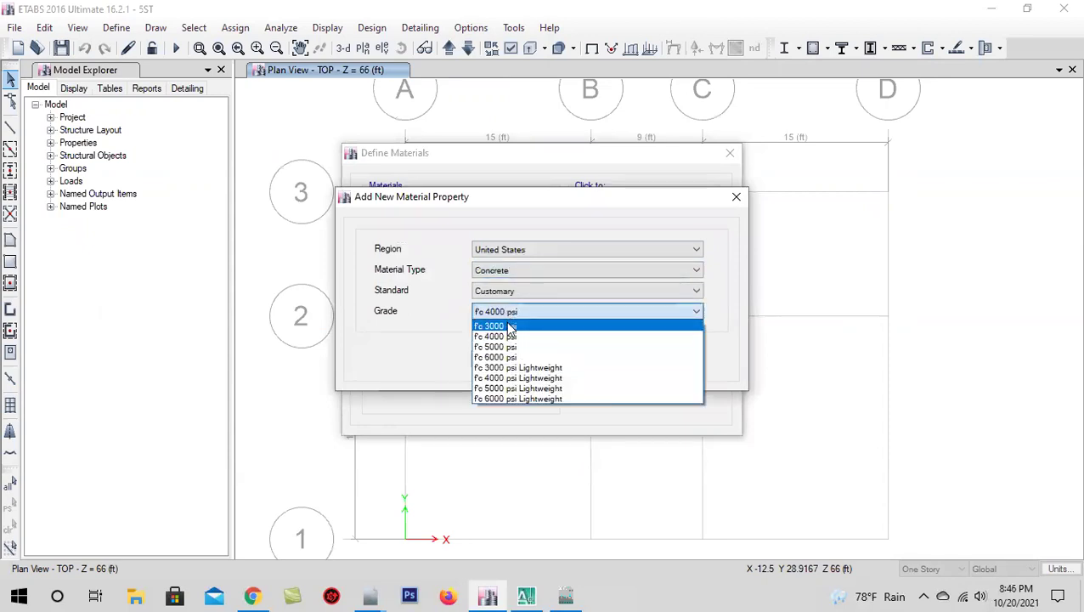
left_click(510, 324)
left_click(498, 363)
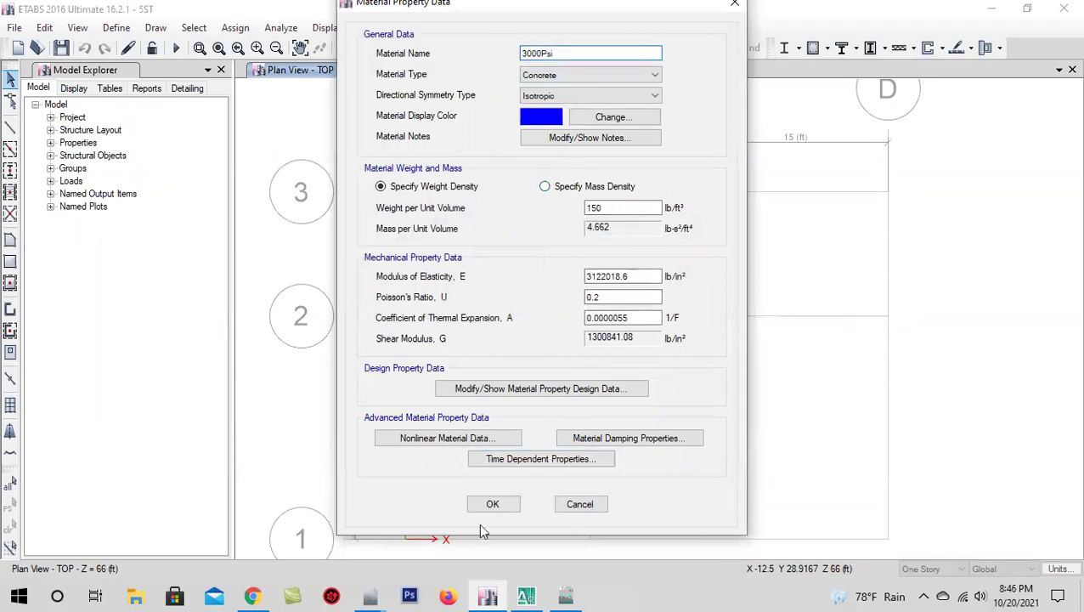
left_click(492, 504)
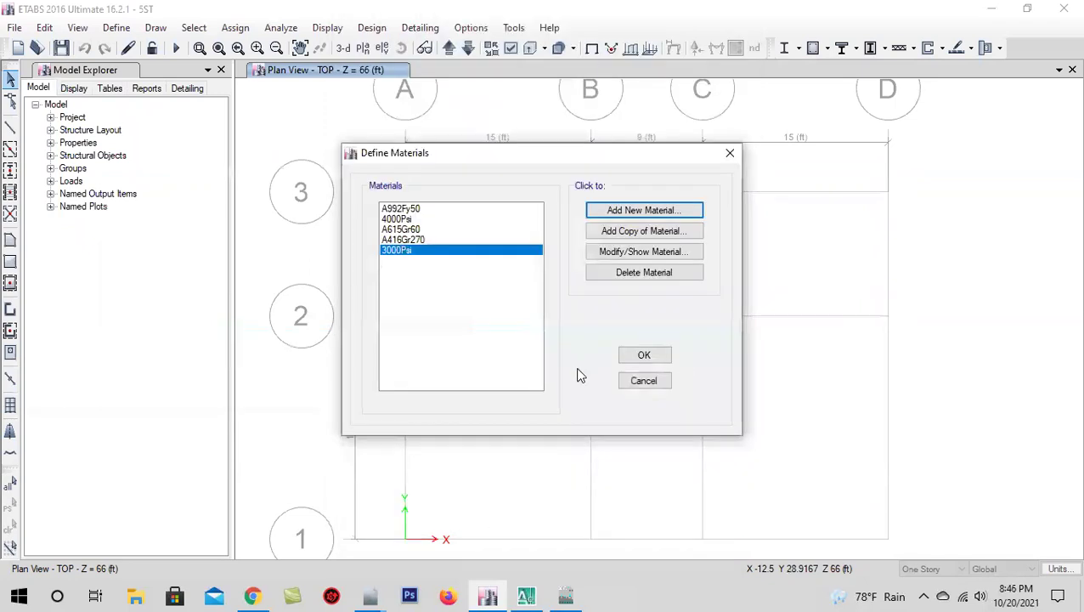
left_click(642, 357)
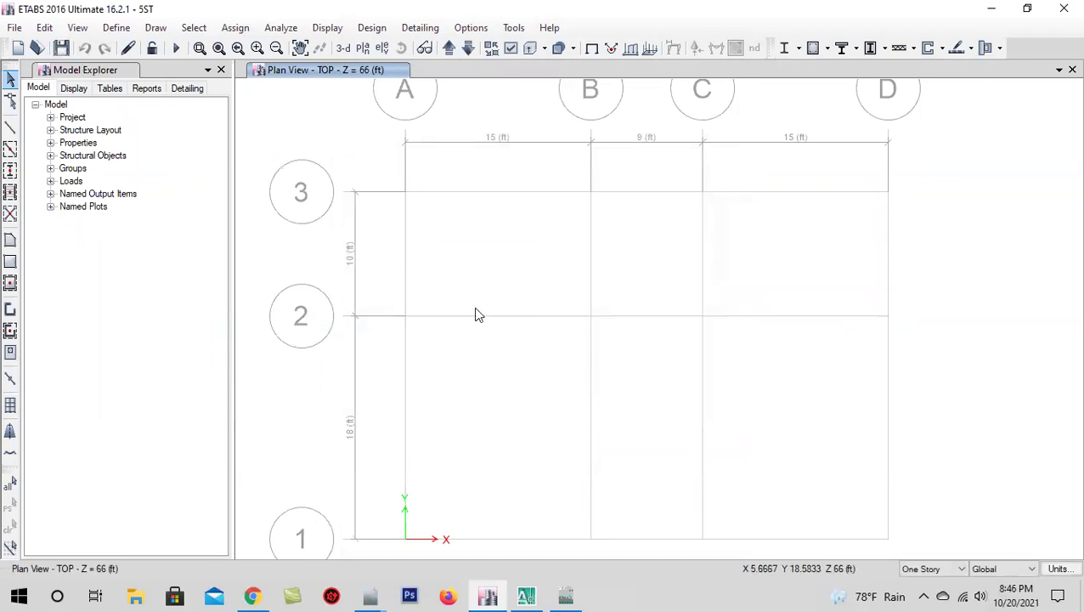
- Switch the plan view from story TOP to story GF at 6 ft elevation
scroll(525, 353, "down", 2)
scroll(528, 348, "up", 2)
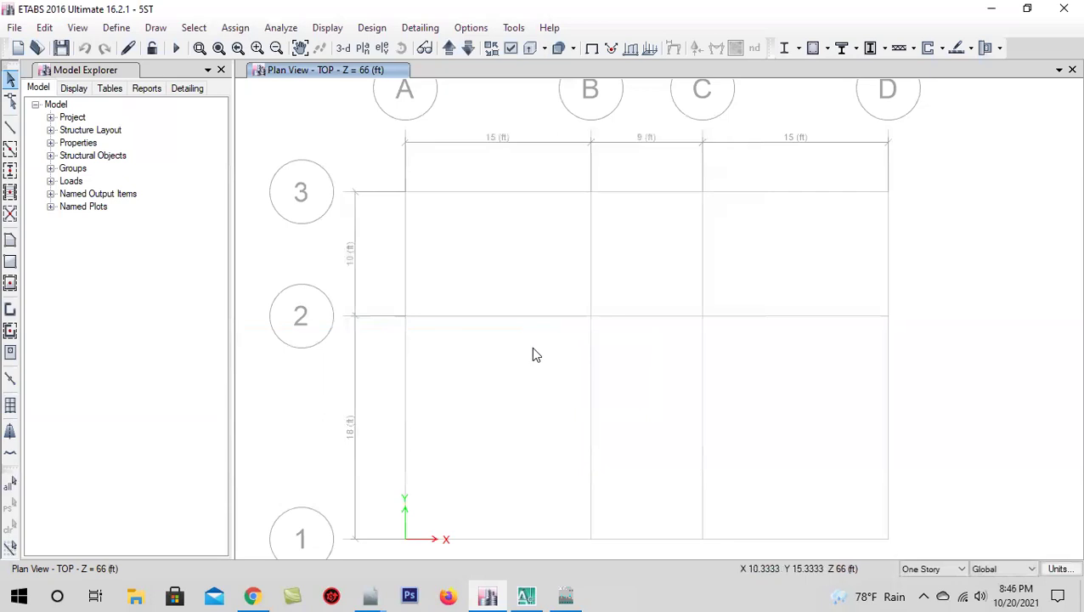
left_click(343, 50)
left_click(360, 51)
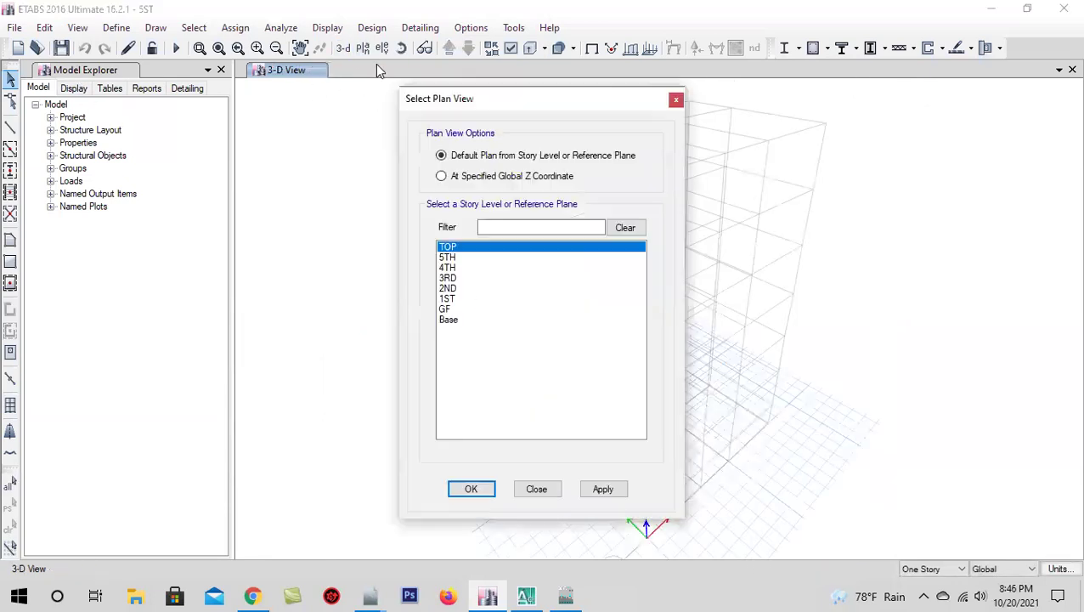
left_click(451, 310)
left_click(602, 491)
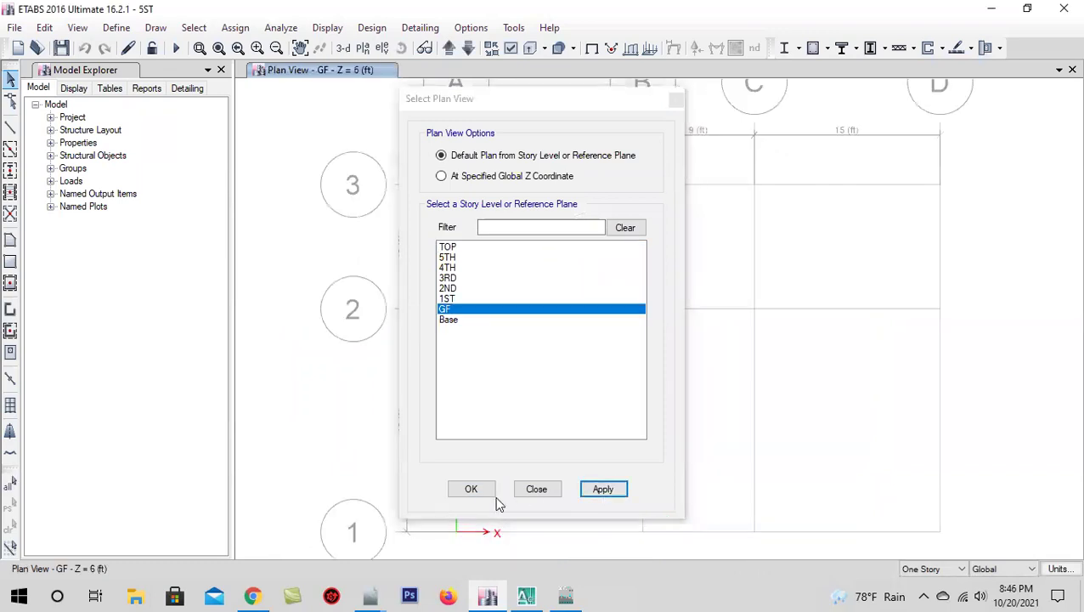
left_click(472, 490)
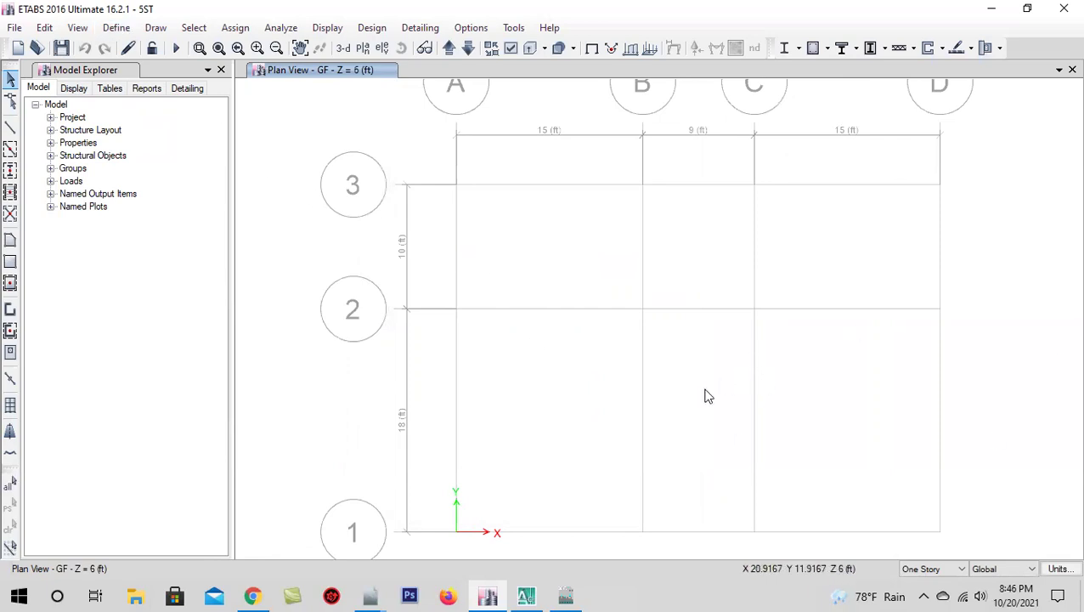
middle_click_drag(693, 402, 697, 400)
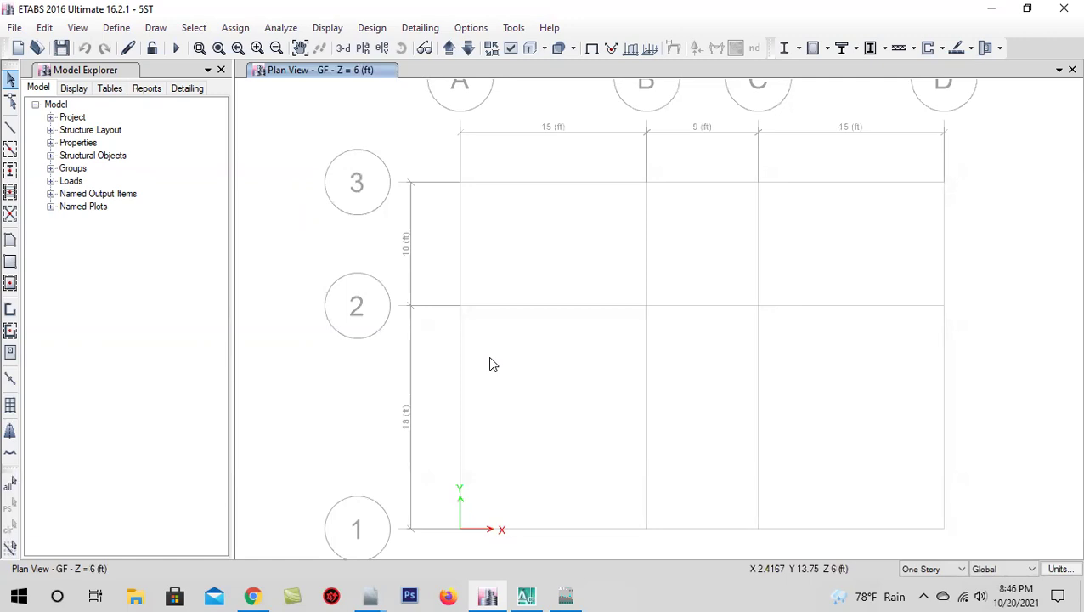
scroll(508, 408, "down", 3)
scroll(510, 408, "up", 3)
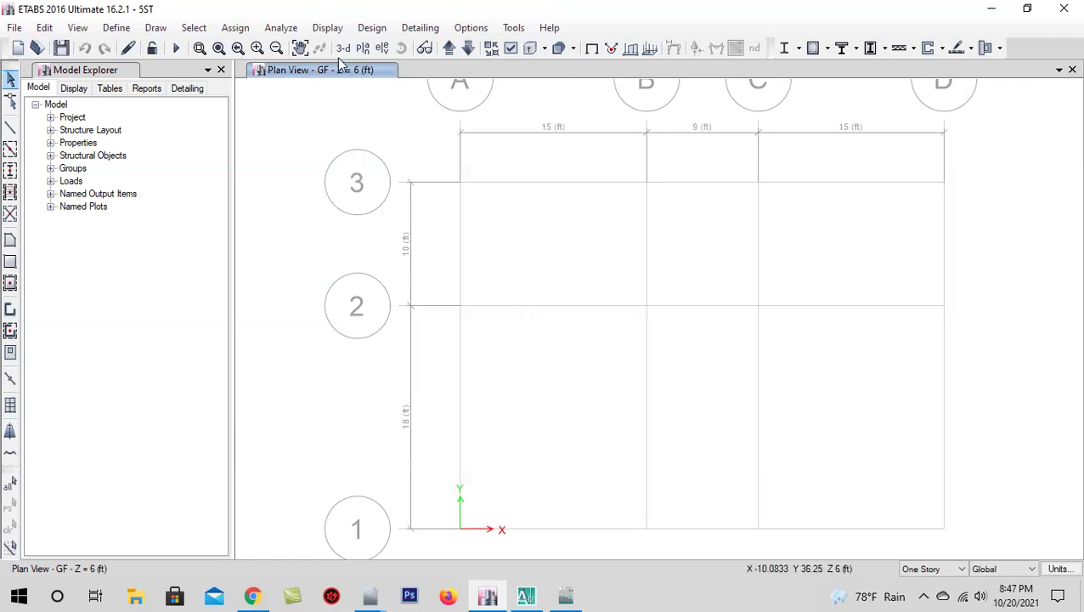
- Bulk-delete the default frame sections, leaving only W10X12, and begin adding a new section
left_click(117, 27)
mouse_move(165, 72)
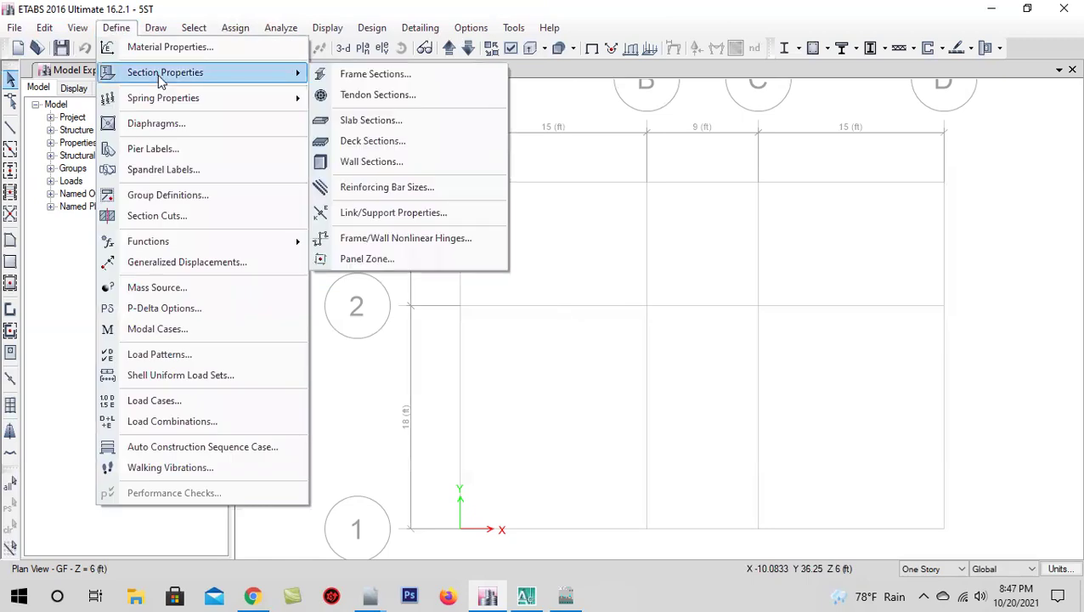
left_click(356, 76)
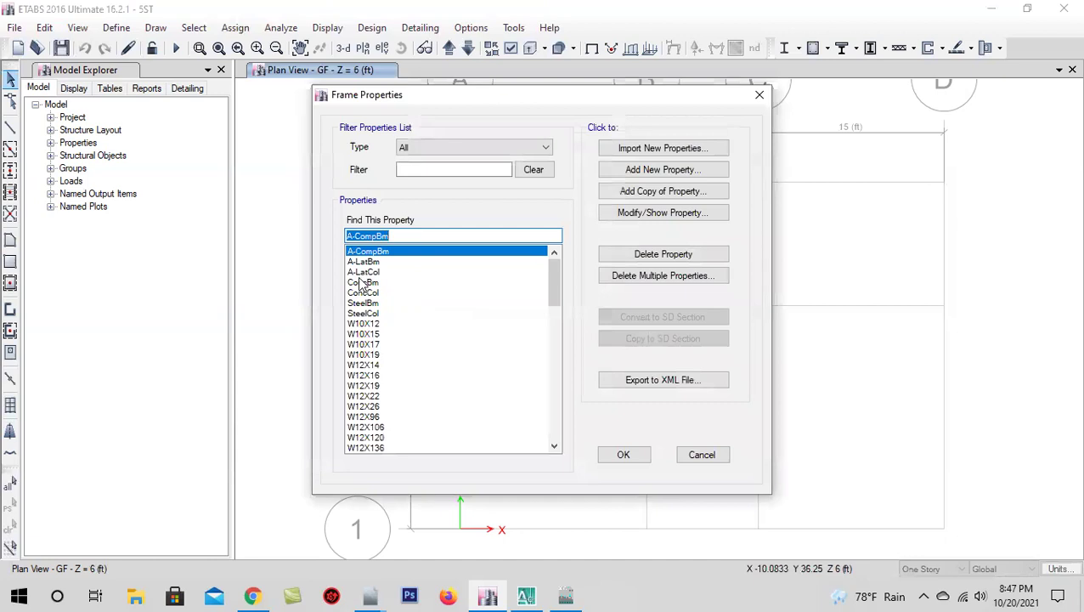
left_click(387, 365)
scroll(388, 357, "down", 3)
scroll(387, 357, "up", 3)
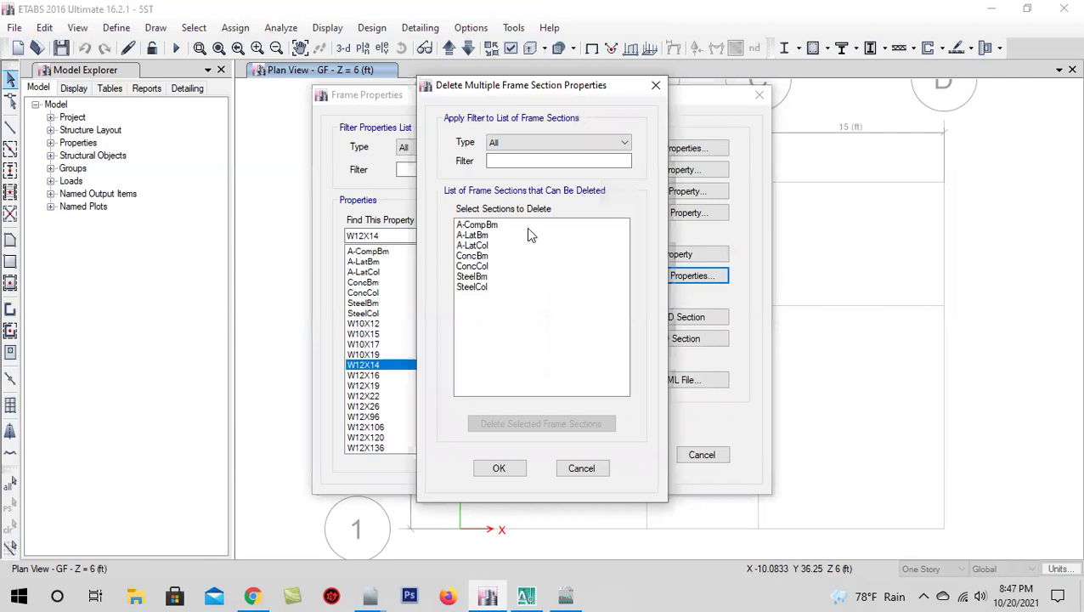
left_click_drag(526, 227, 515, 314)
left_click(550, 422)
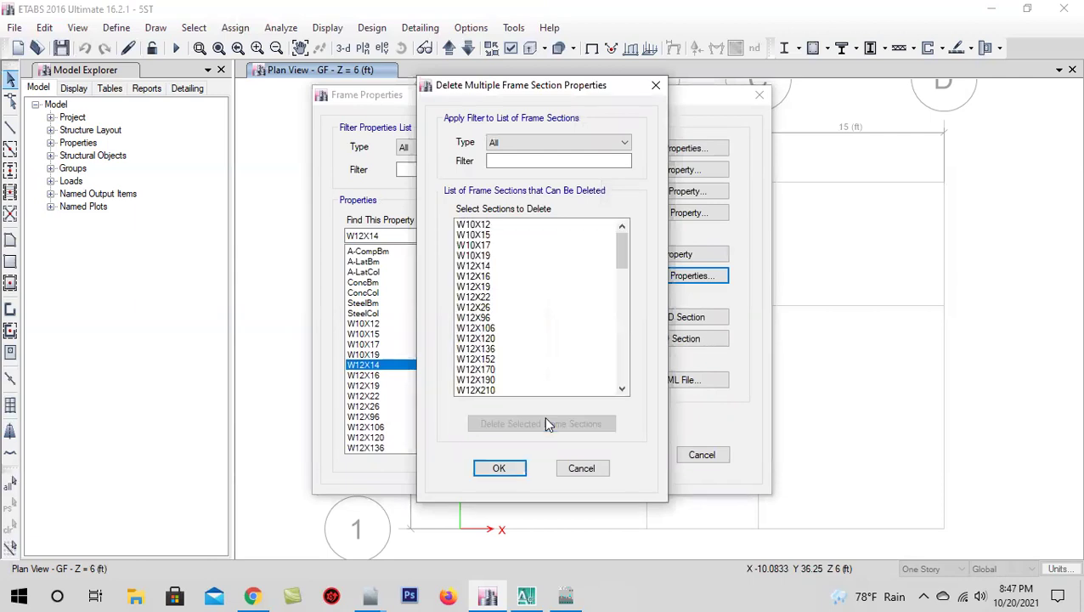
left_click_drag(500, 228, 516, 444)
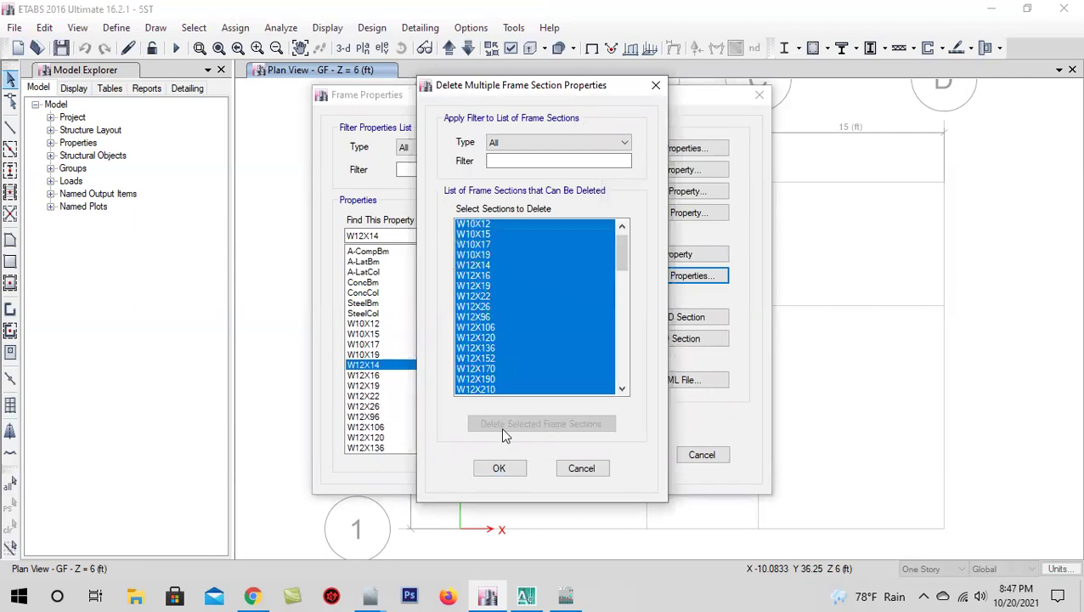
left_click(493, 424)
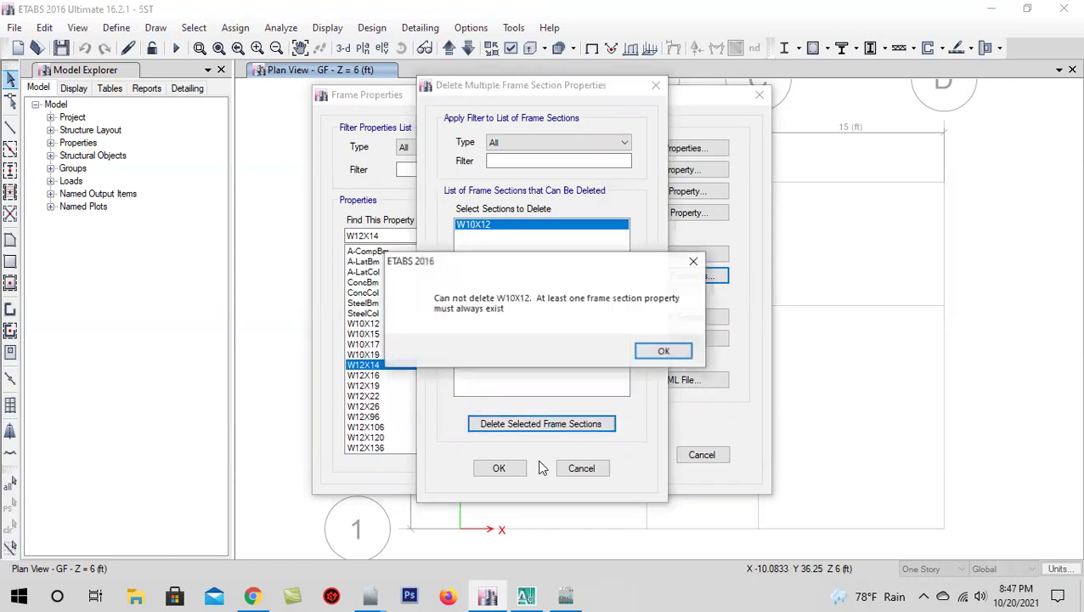
left_click(660, 351)
left_click(493, 468)
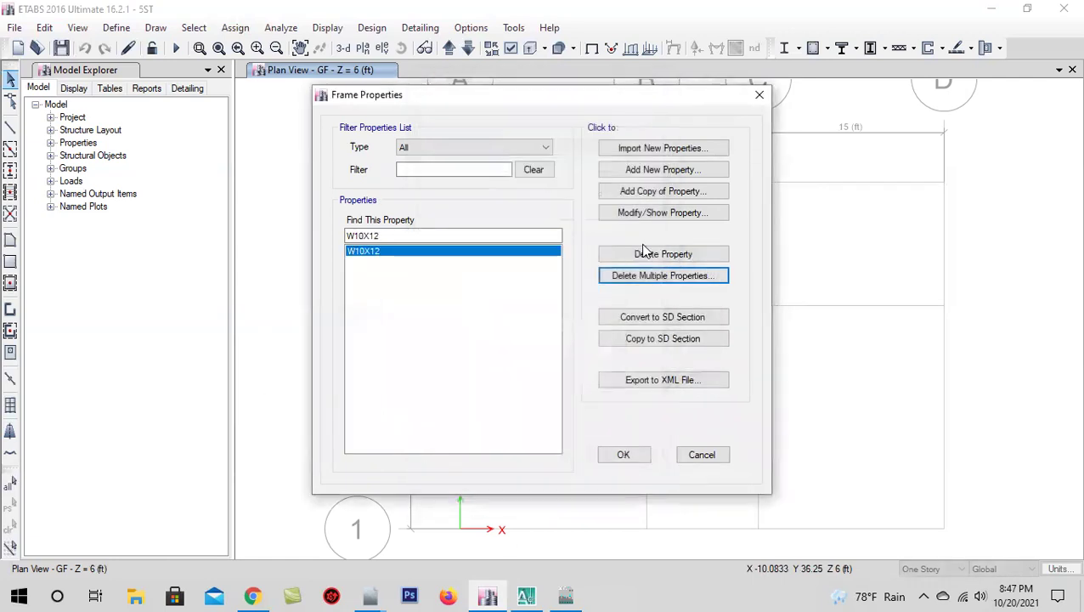
left_click(682, 177)
- Create rectangular concrete section C1-12X12 in 3000Psi, 12 in deep by 12 in wide
left_click(274, 266)
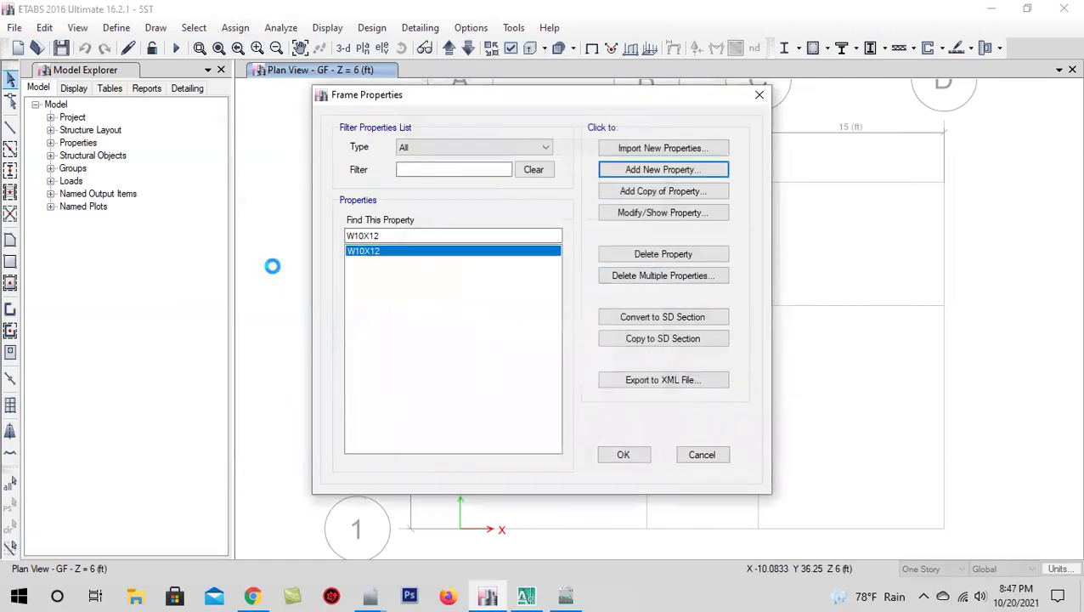
type("C1-12X12")
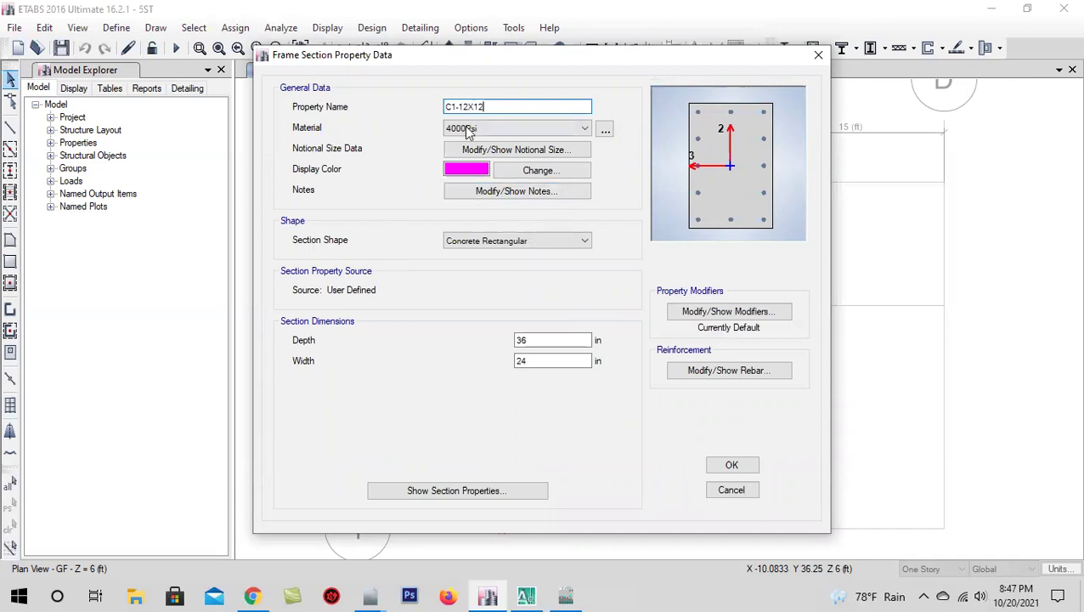
left_click(466, 127)
left_click(479, 183)
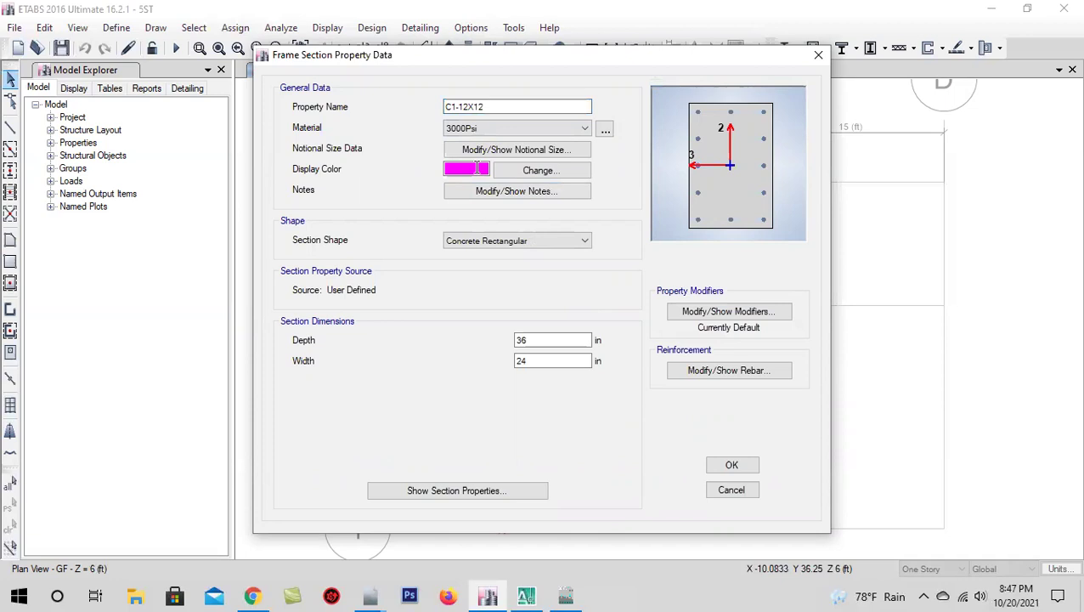
left_click(550, 341)
double_click(550, 342)
double_click(554, 361)
type("1")
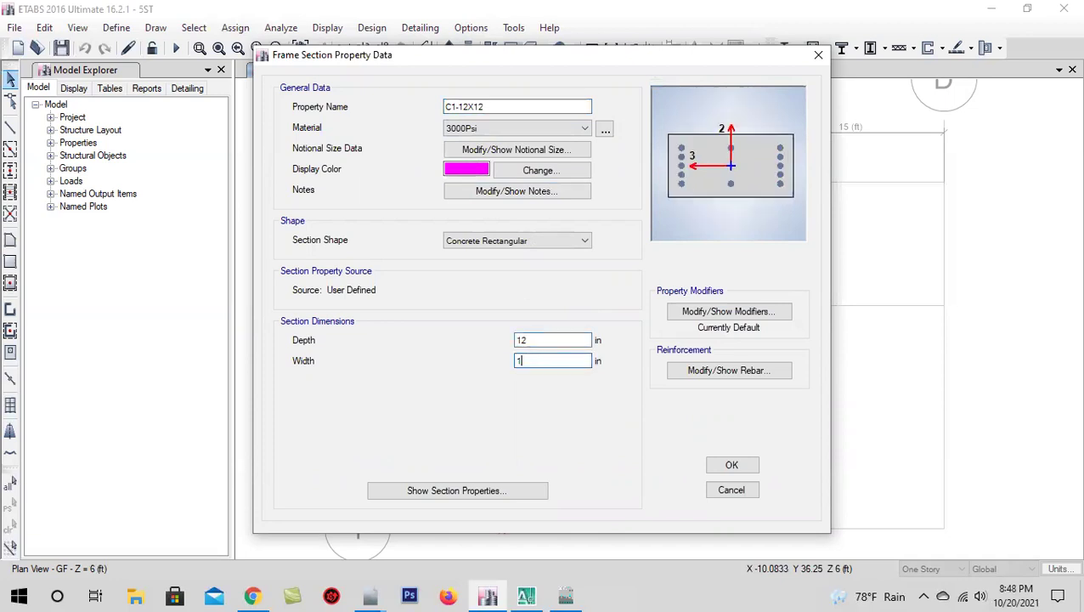
- Use #5 longitudinal and corner bars, #3 ties, three bars per face, to be checked
left_click(720, 380)
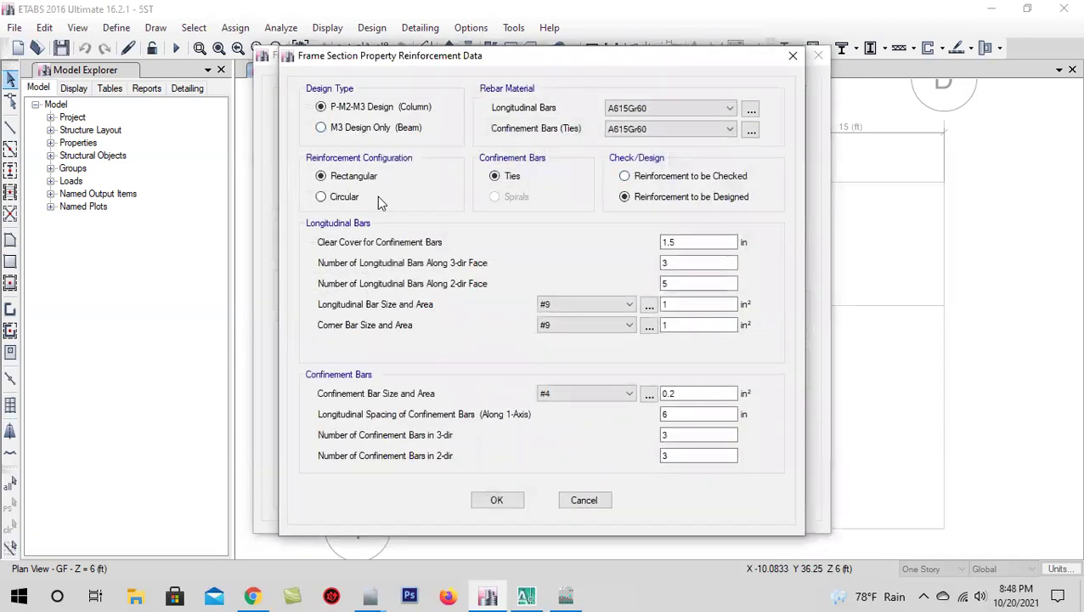
left_click(572, 307)
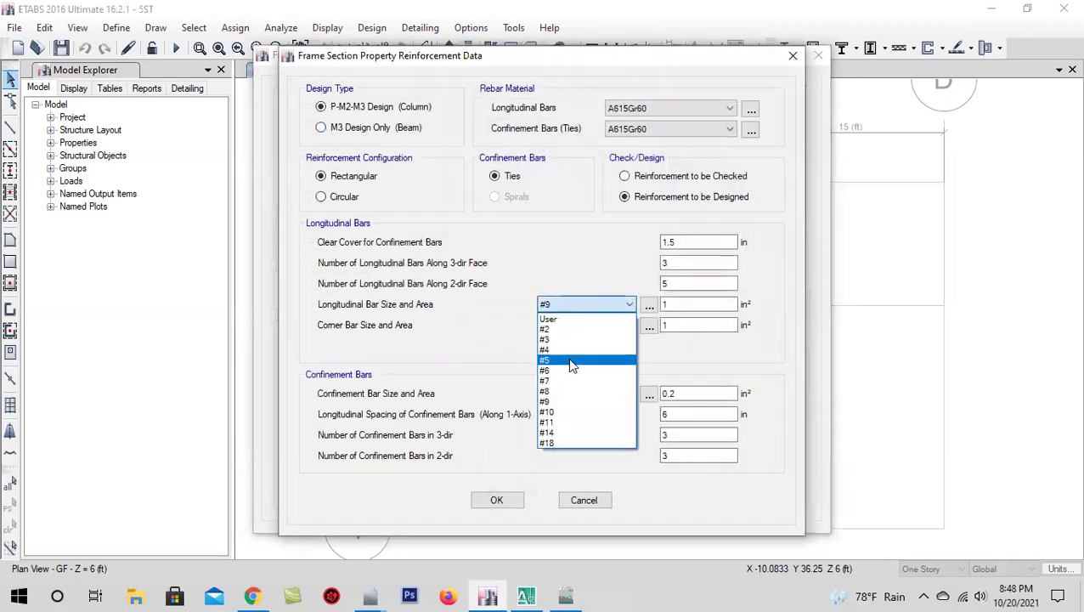
left_click(572, 361)
left_click(571, 325)
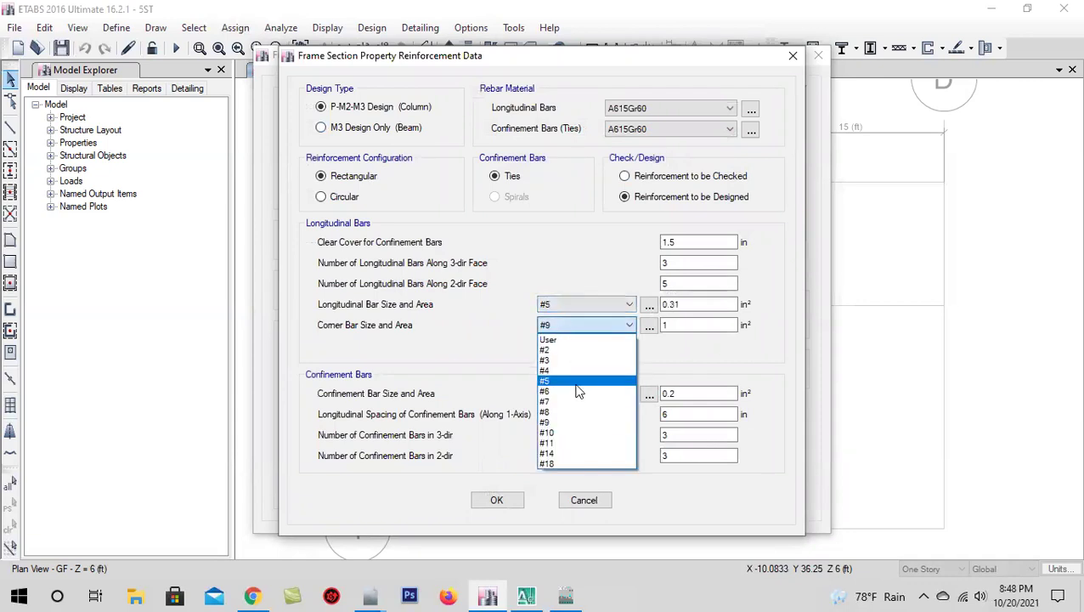
left_click(577, 388)
left_click(567, 394)
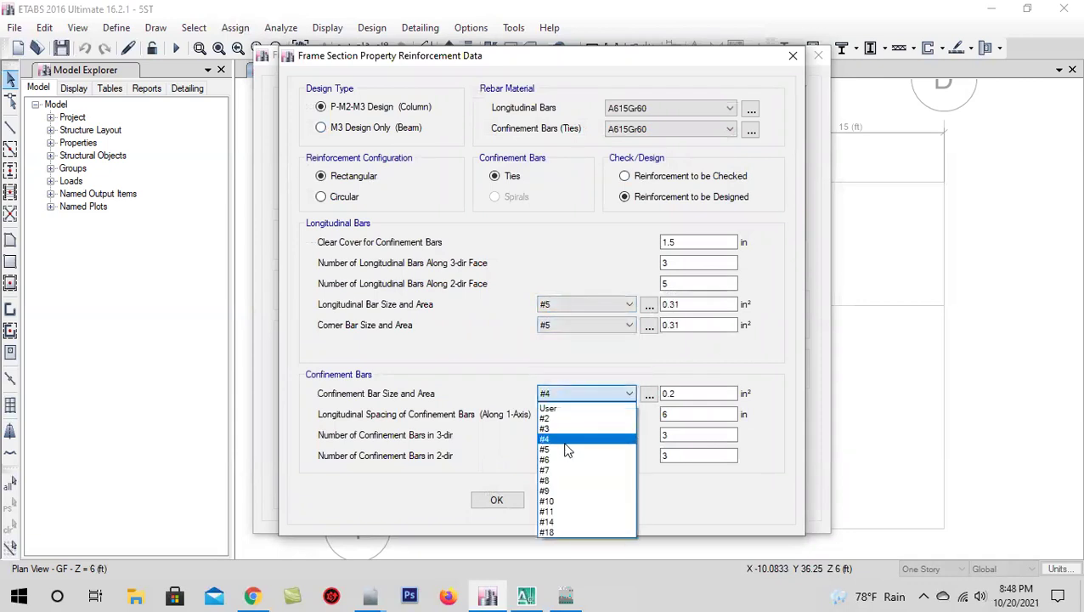
left_click(569, 429)
left_click(661, 178)
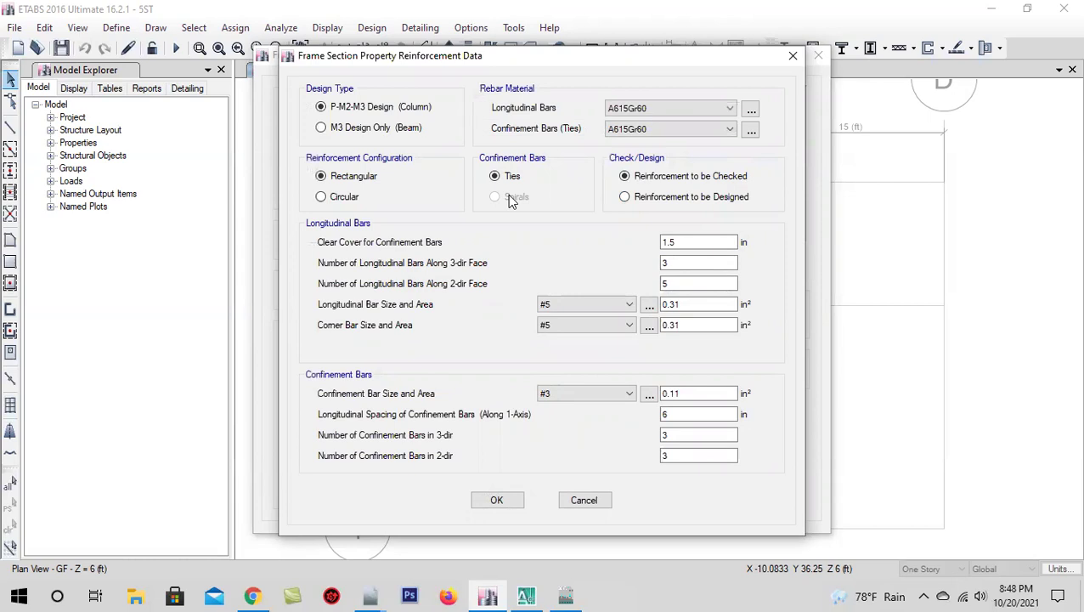
double_click(699, 283)
type("3")
left_click(699, 262)
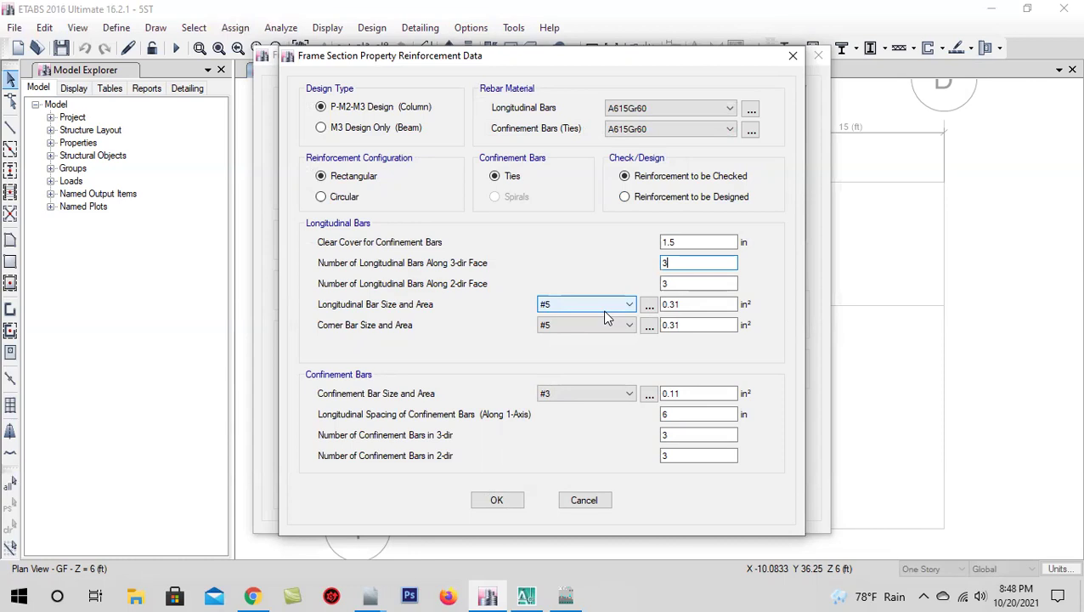
left_click(508, 502)
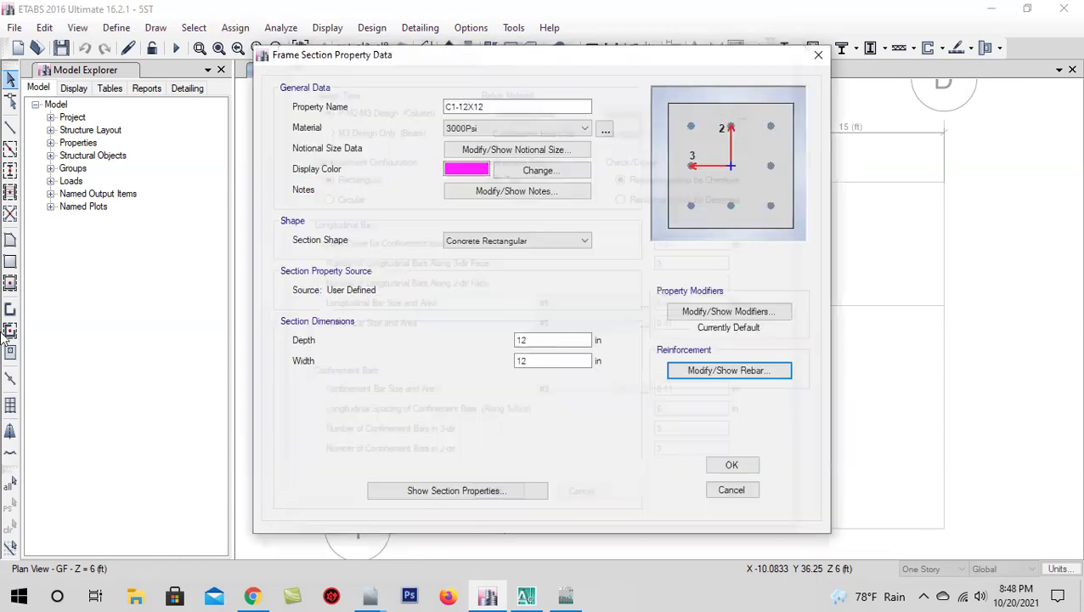
- Save C1-12X12 and delete the W10X12 section
left_click(732, 467)
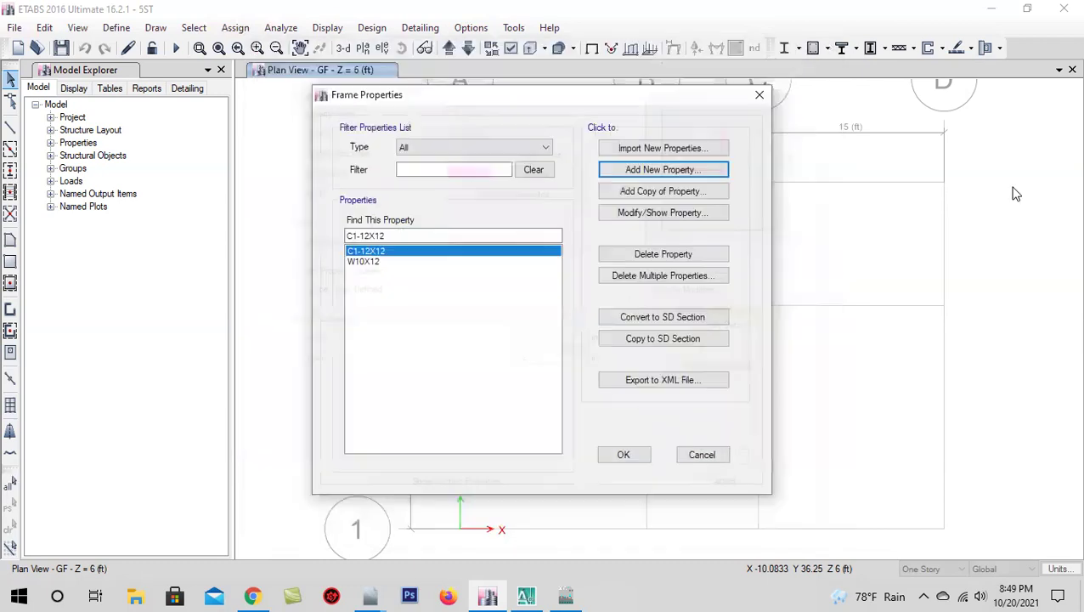
left_click(364, 262)
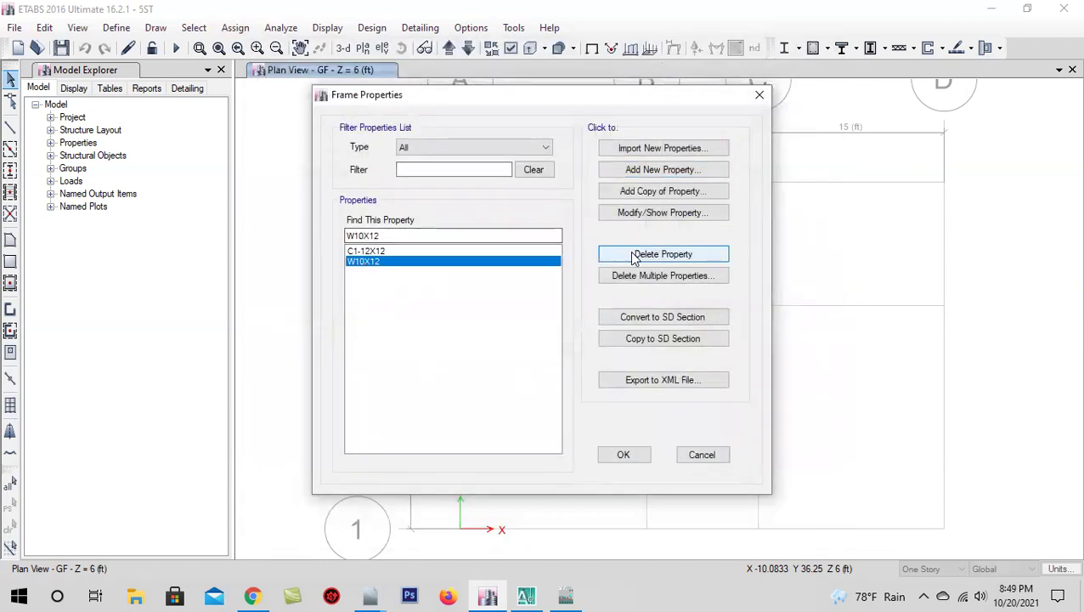
left_click(631, 256)
left_click(586, 350)
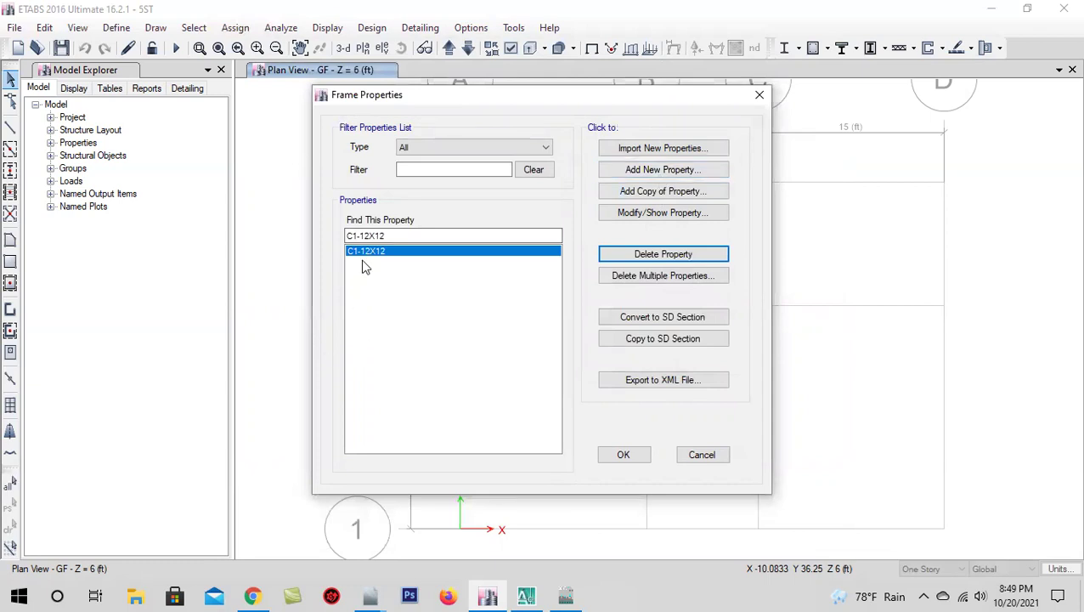
- Copy C1-12X12 as a red section C2-12X15 with a 15 in depth
left_click(631, 200)
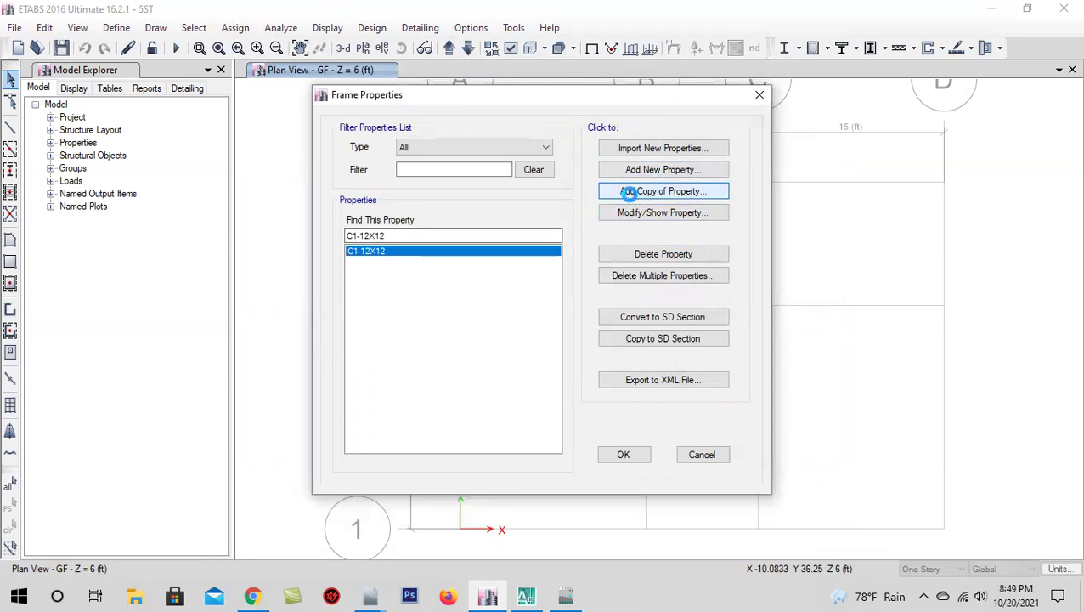
left_click(731, 489)
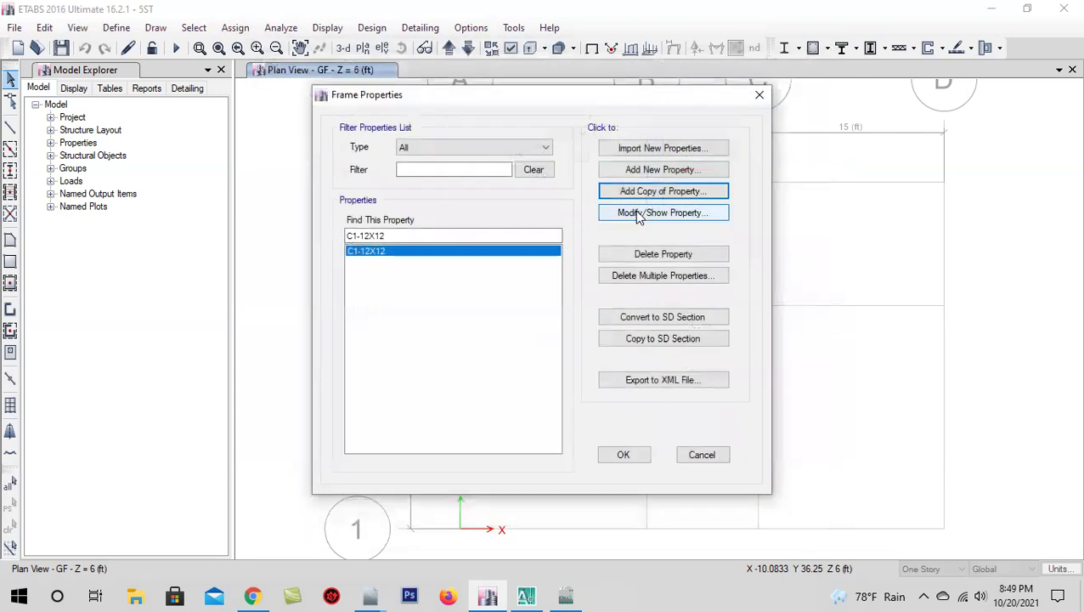
left_click(626, 188)
type("C2-12X15")
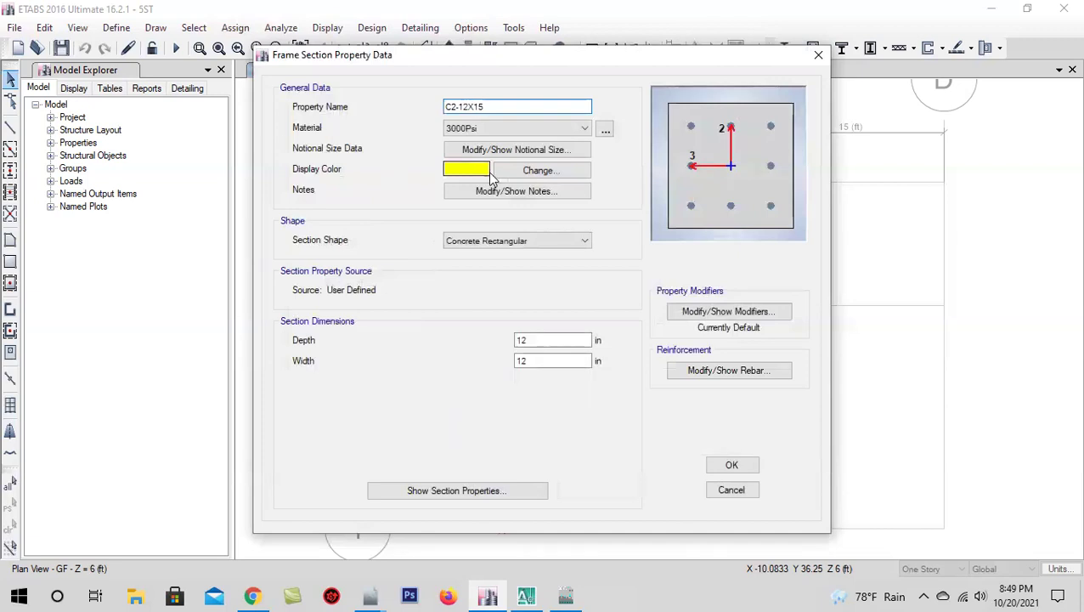
left_click(500, 173)
left_click(379, 172)
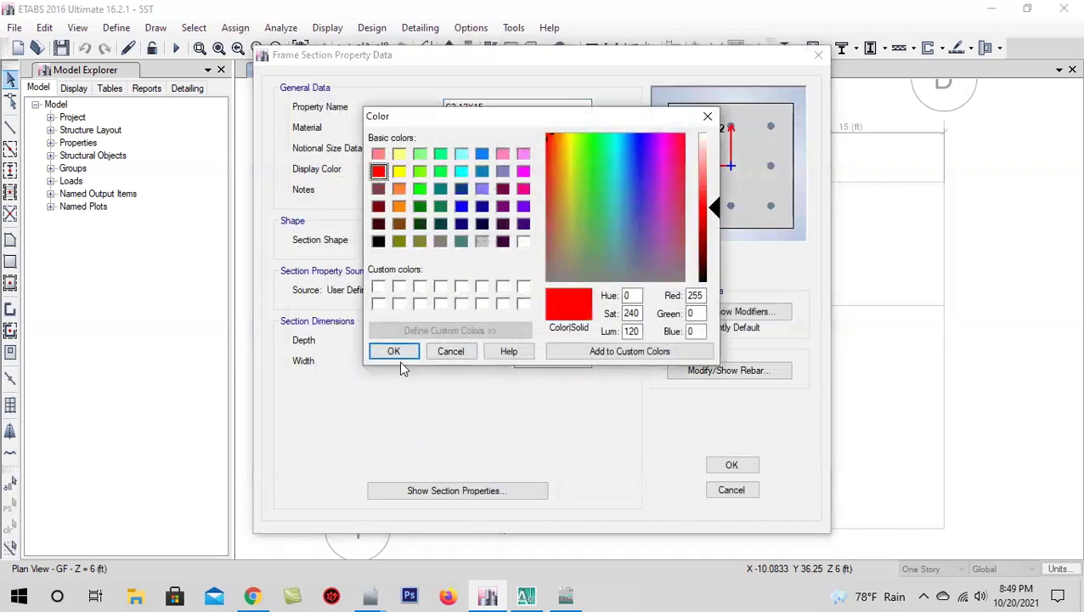
left_click(396, 354)
double_click(545, 341)
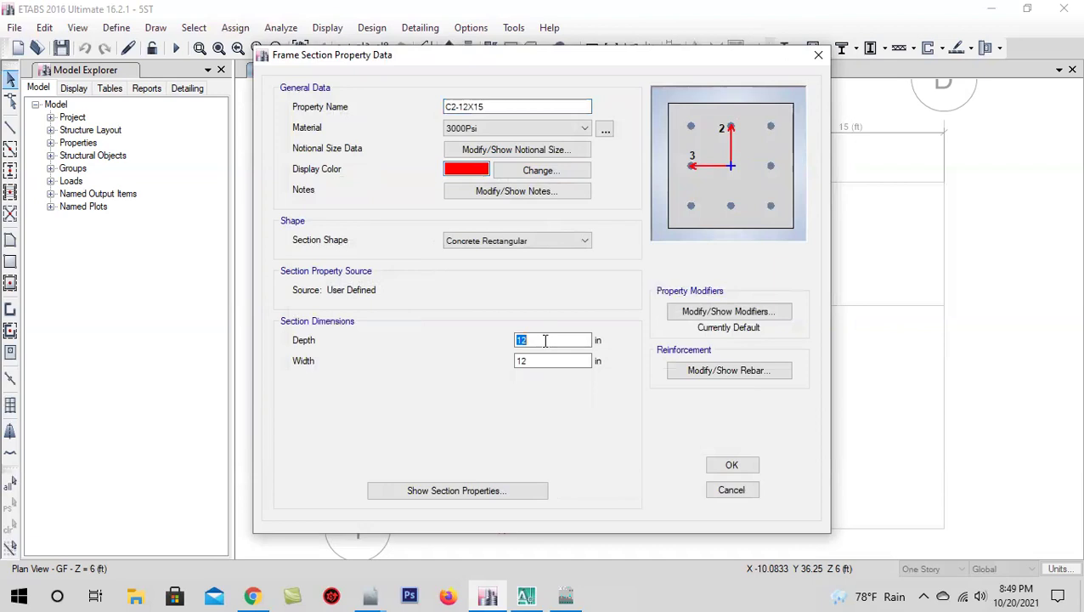
type("15")
left_click(551, 362)
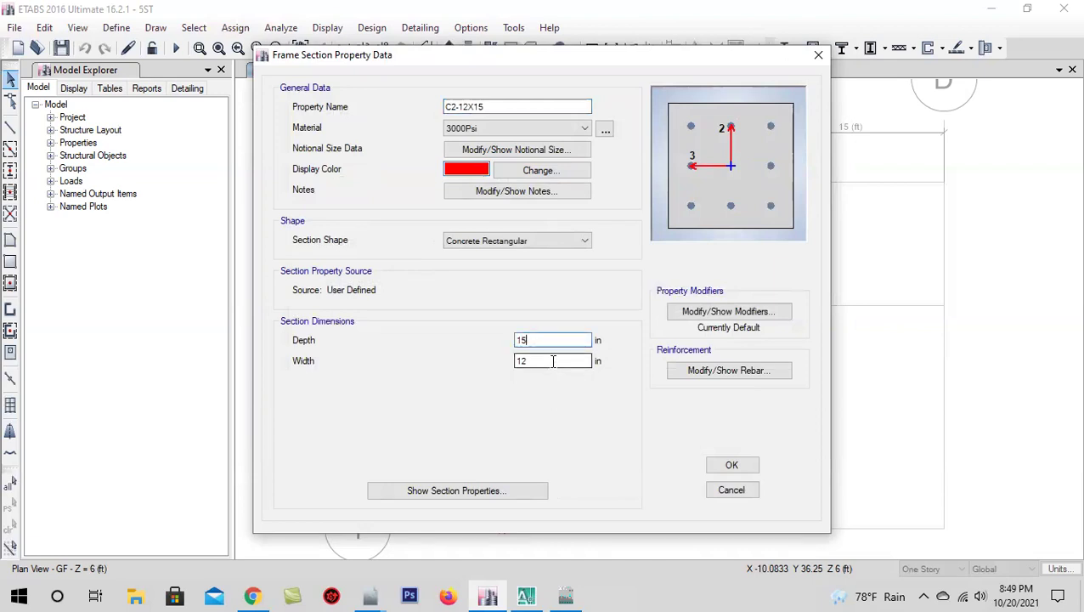
- Give C2-12X15 four bars along the 2-dir face and save it
left_click(705, 374)
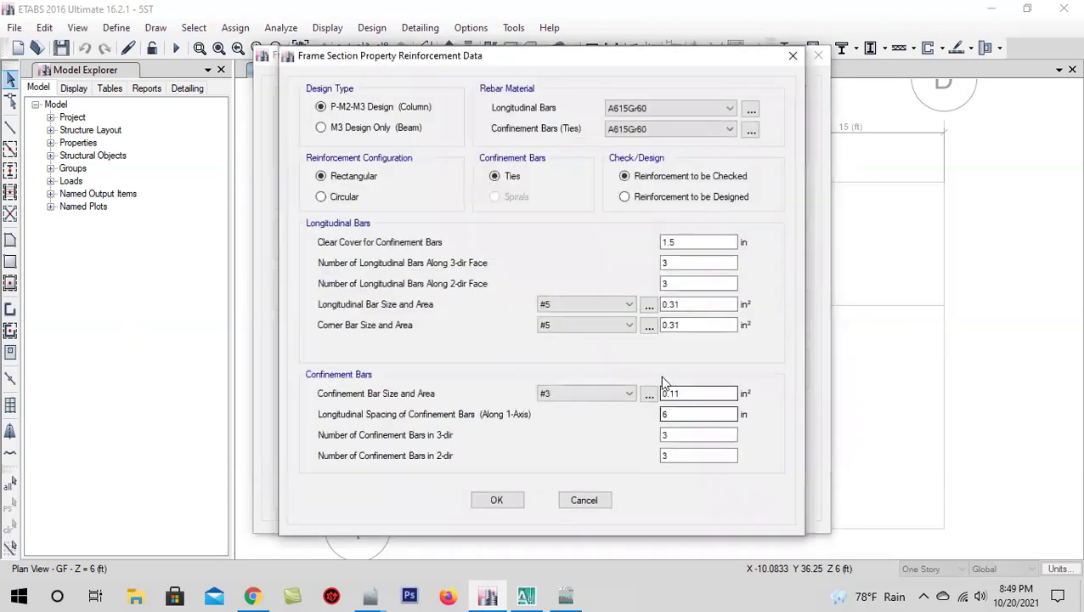
double_click(680, 284)
type("4")
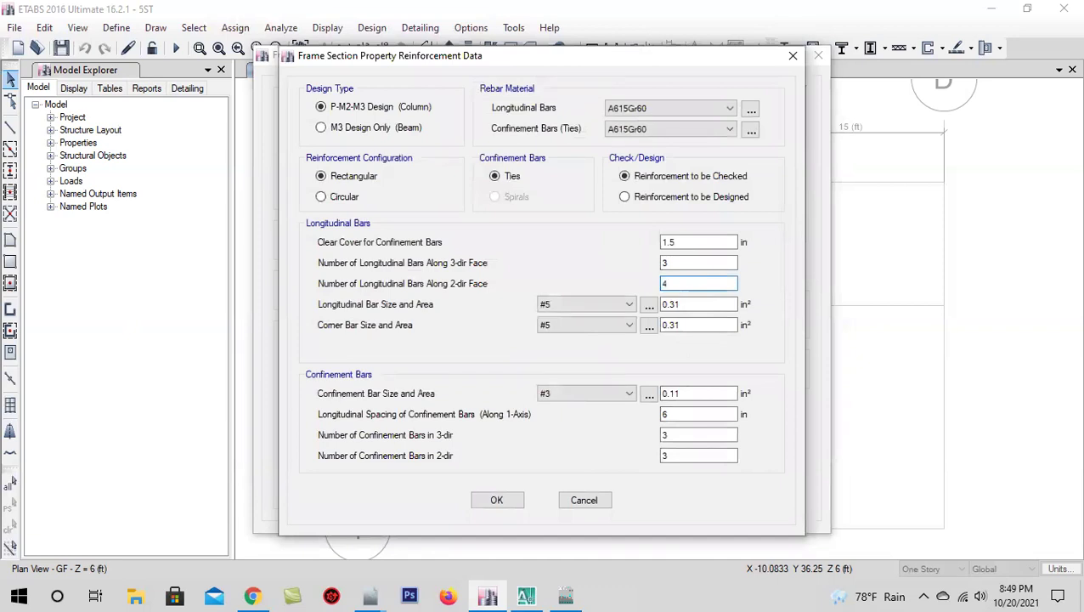
left_click_drag(602, 71, 375, 65)
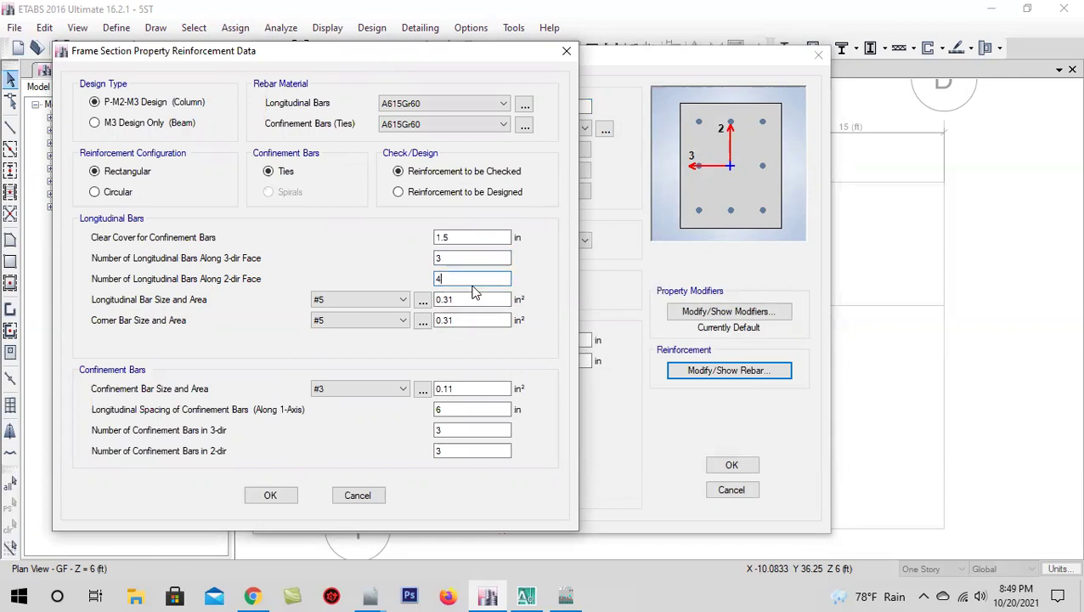
left_click(272, 497)
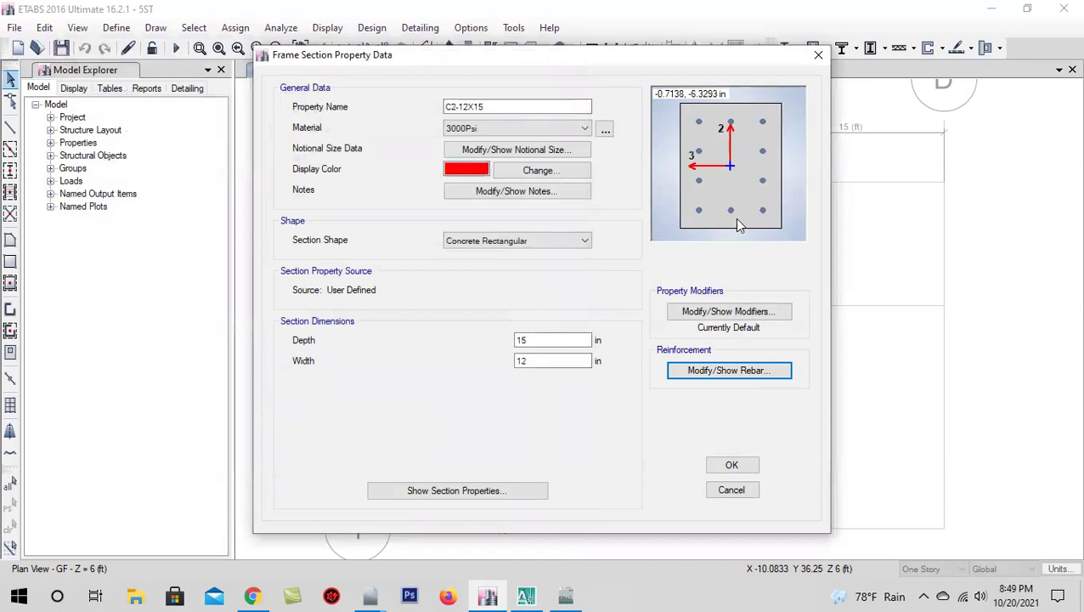
left_click(731, 466)
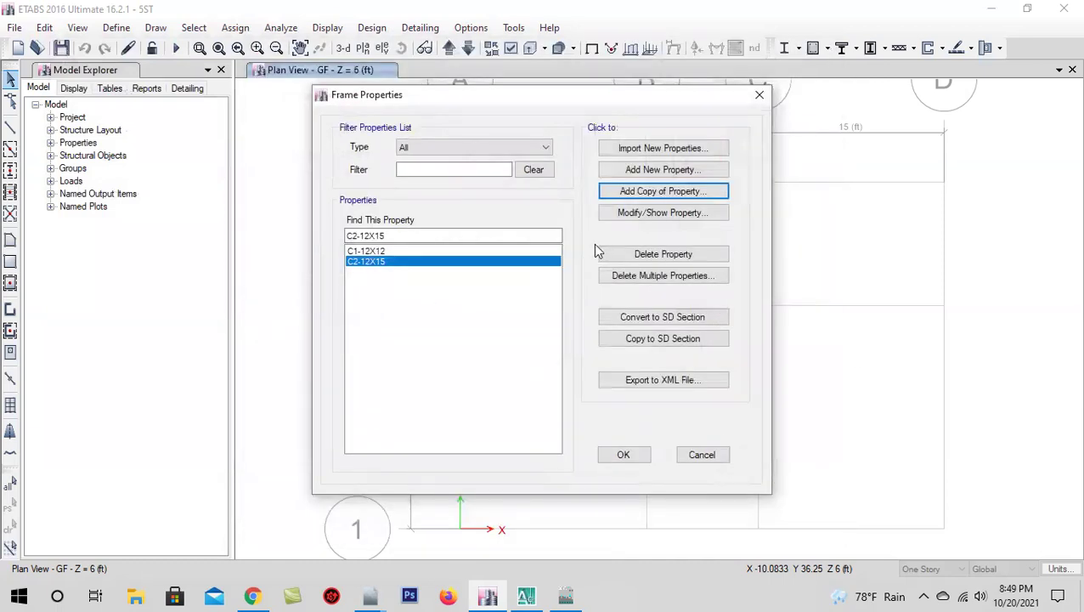
- Copy the section as a blue C3-12X18 with an 18 in depth
left_click(631, 192)
type("C3-12X18")
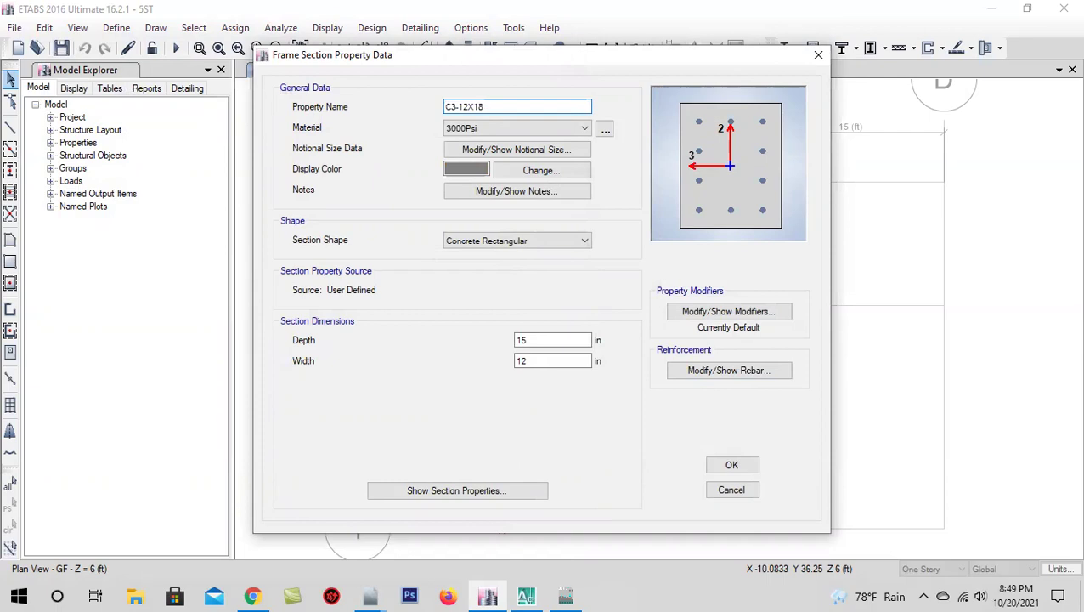
left_click(466, 169)
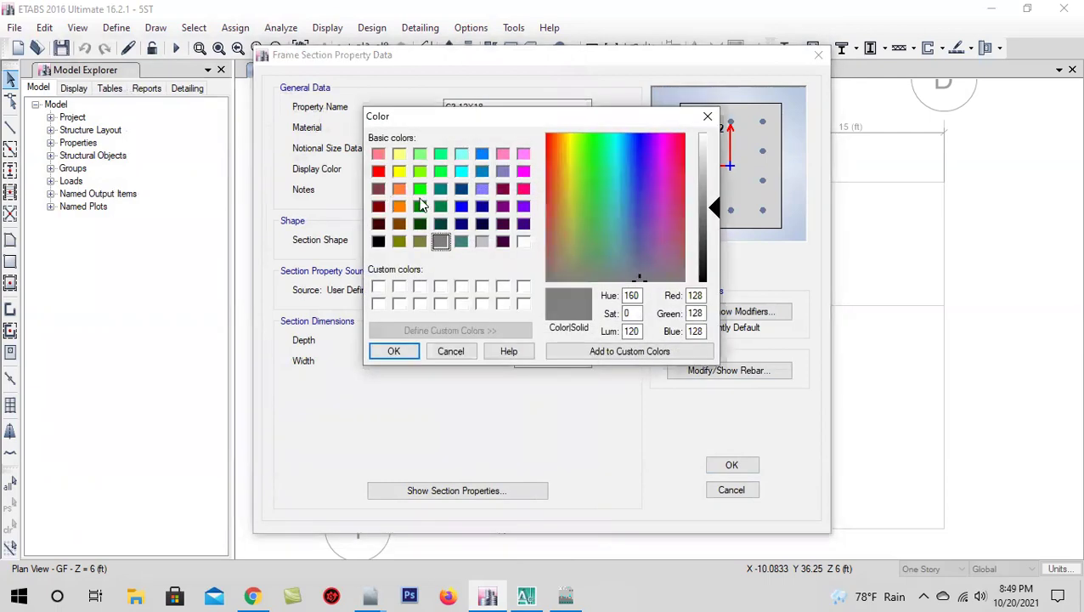
left_click(461, 206)
left_click(394, 351)
left_click(544, 340)
double_click(545, 340)
type("18")
left_click(541, 360)
- Give C3-12X18 five bars along the 2-dir face and save it
left_click(710, 371)
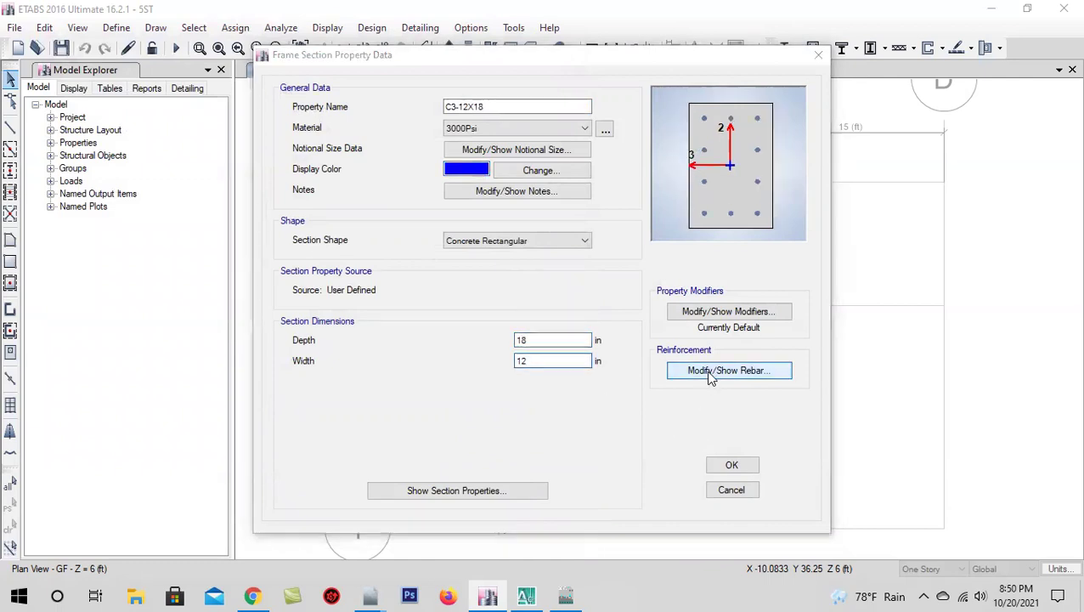
double_click(687, 283)
type("5")
left_click(705, 264)
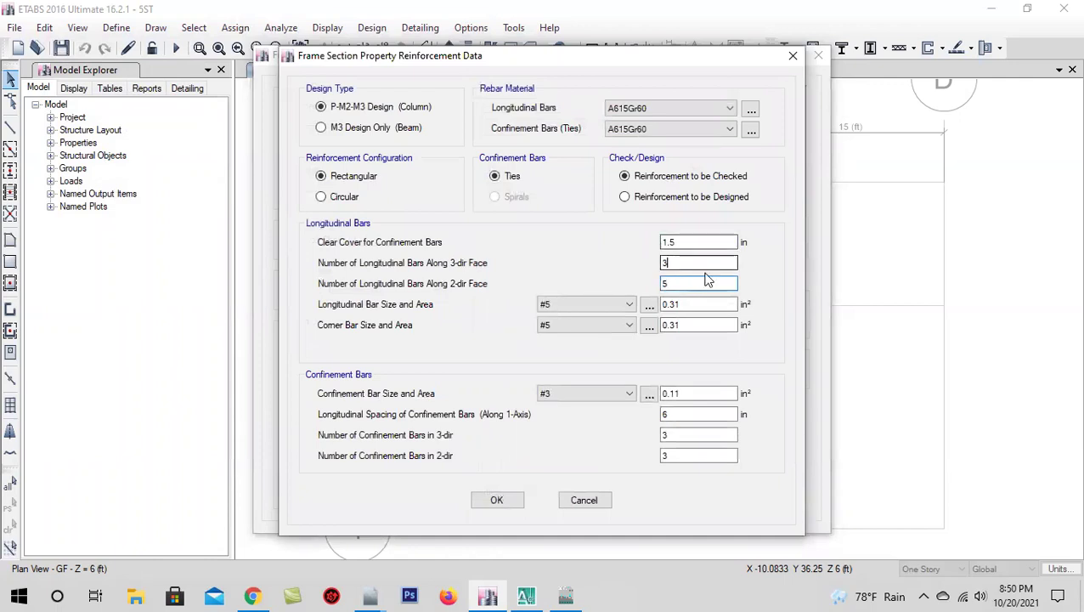
left_click(500, 500)
left_click(738, 466)
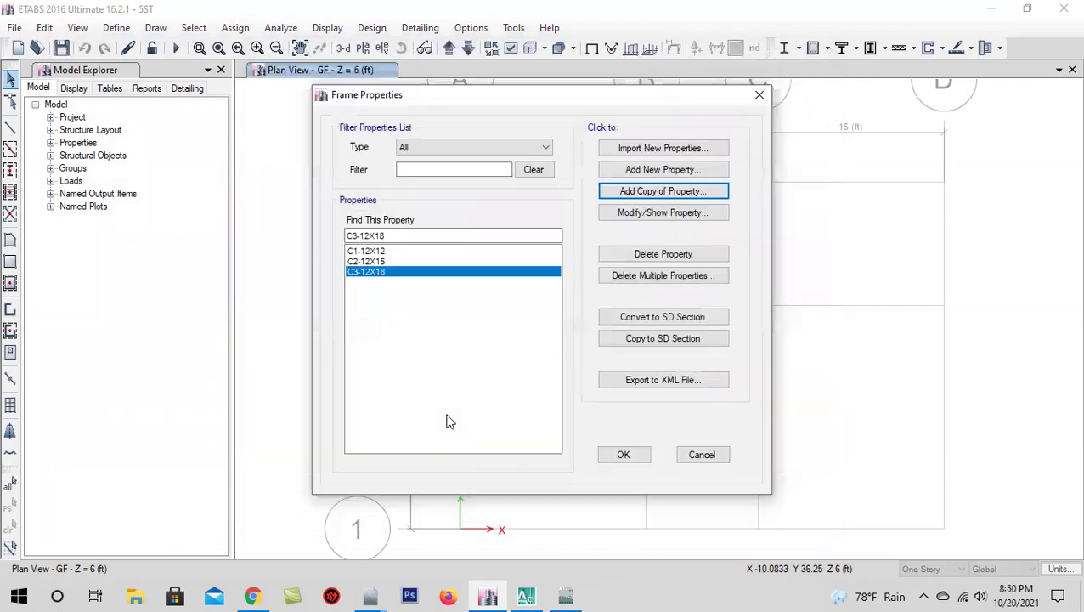
- Save the model and reopen the frame section properties list
left_click(625, 455)
left_click(61, 48)
left_click(116, 27)
mouse_move(165, 72)
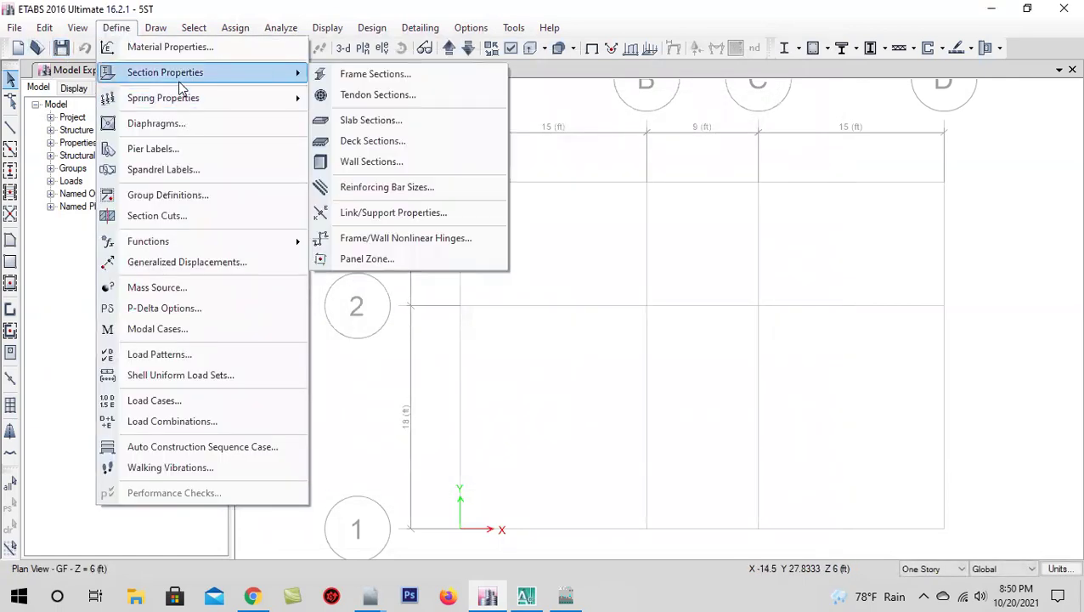
left_click(377, 75)
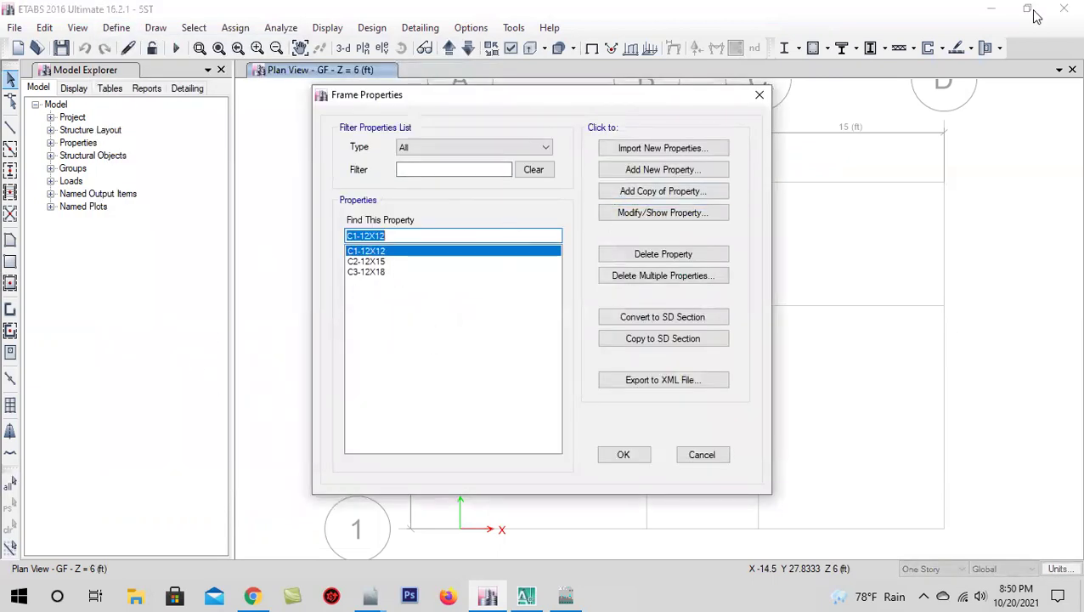
- Add rectangular concrete section GB-10X12 in 3000Psi with a red display colour
left_click(644, 174)
left_click(276, 325)
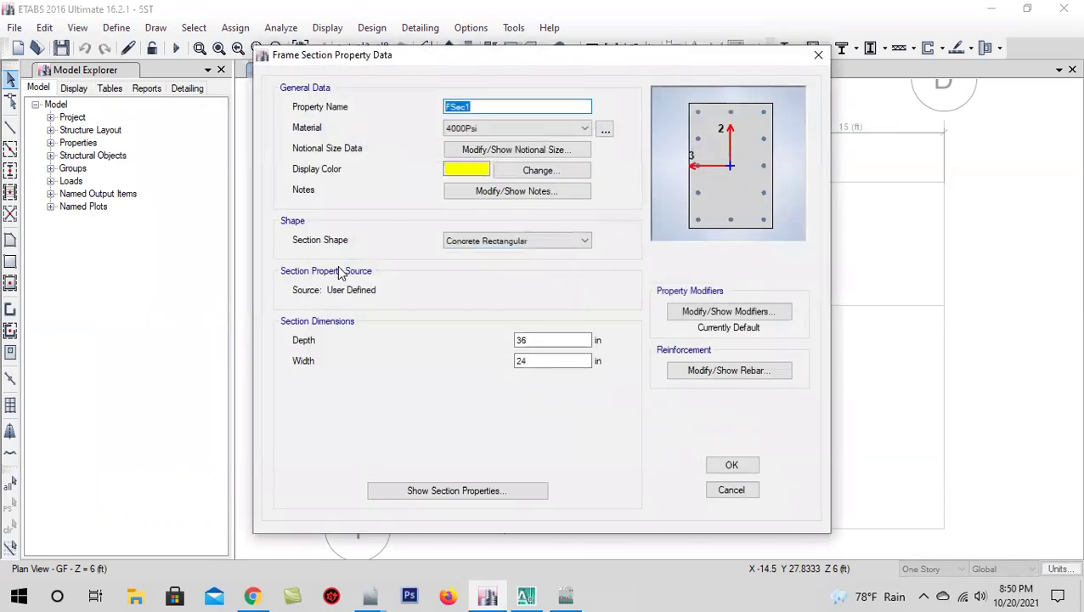
type("GB-10X12")
left_click(500, 128)
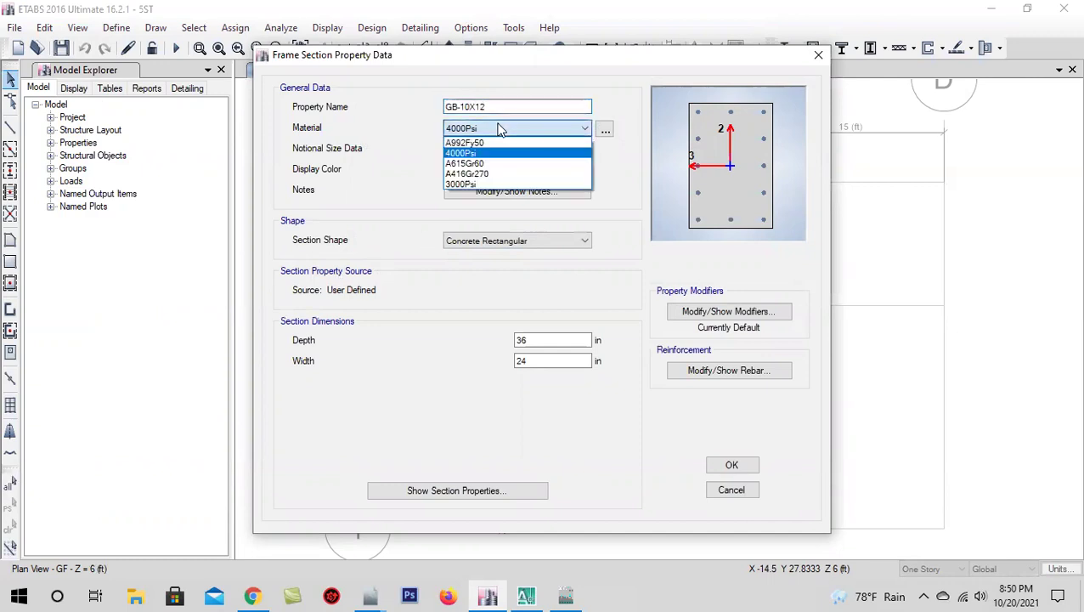
left_click(478, 184)
left_click(537, 168)
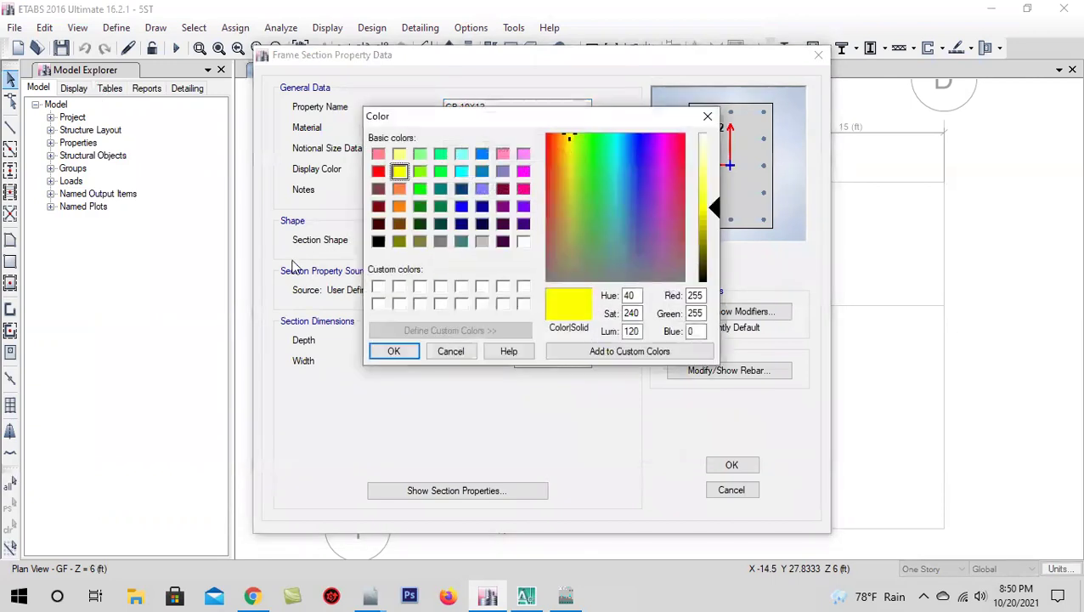
left_click(376, 173)
left_click(393, 351)
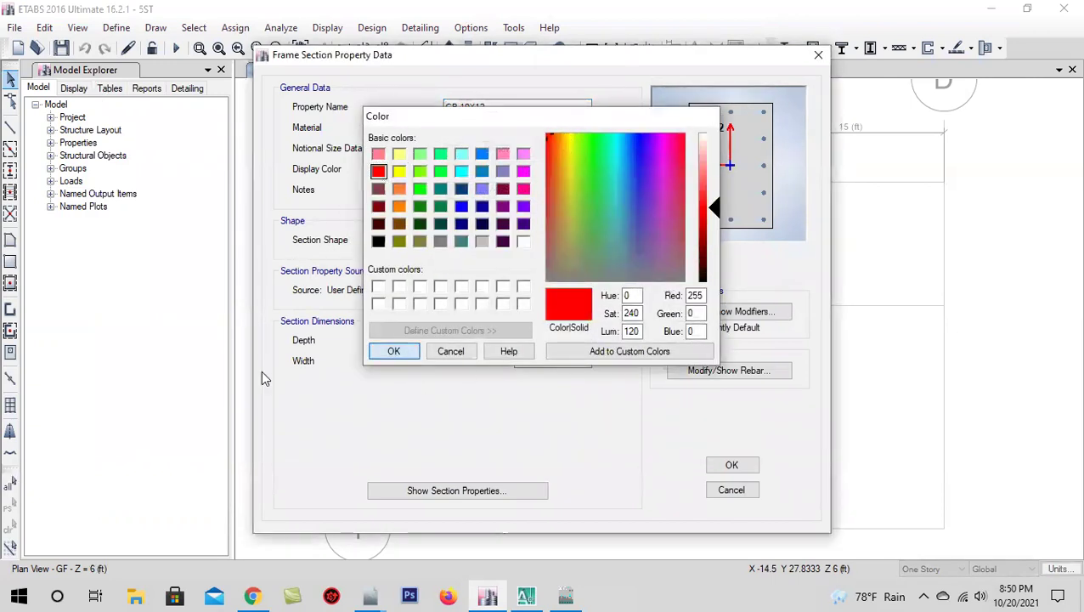
- Size GB-10X12 at 12 in deep by 10 in wide
double_click(549, 340)
type("1")
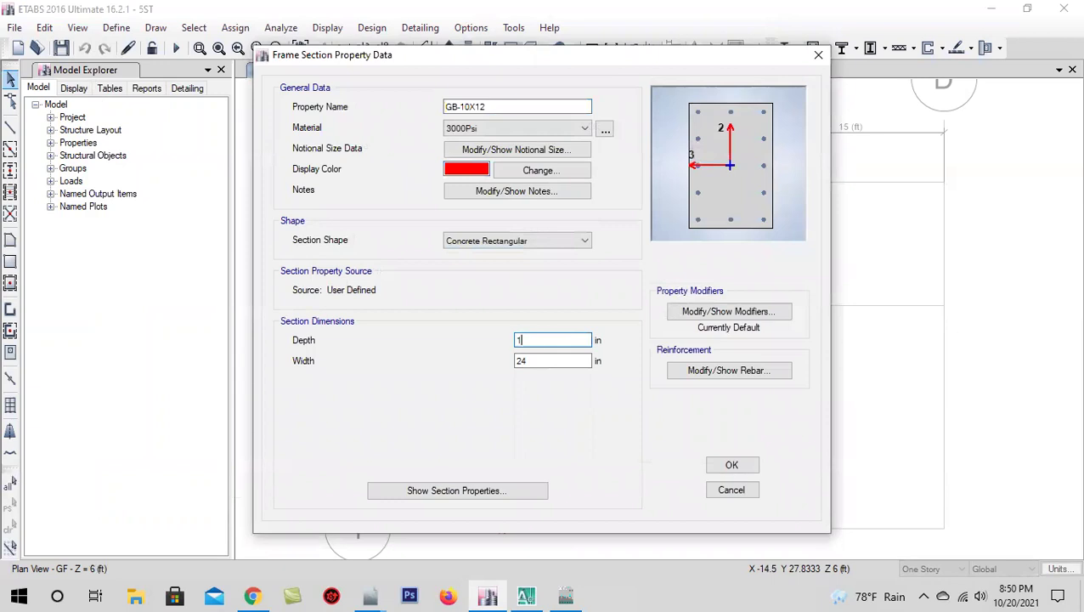
double_click(549, 360)
type("10")
left_click(532, 340)
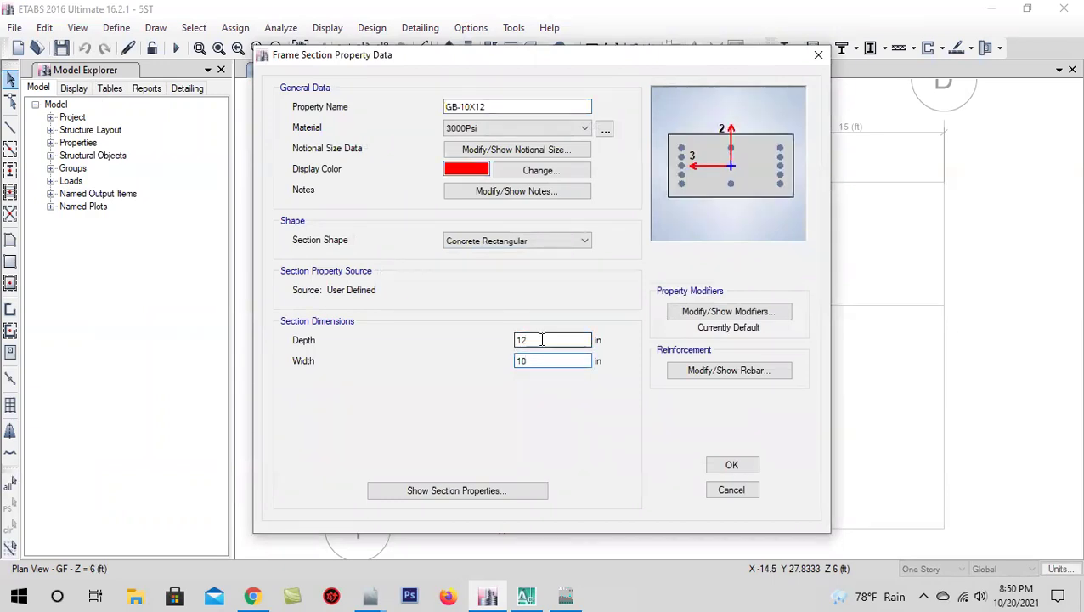
- Set the GB-10X12 reinforcement to M3 Design Only (Beam)
left_click(714, 374)
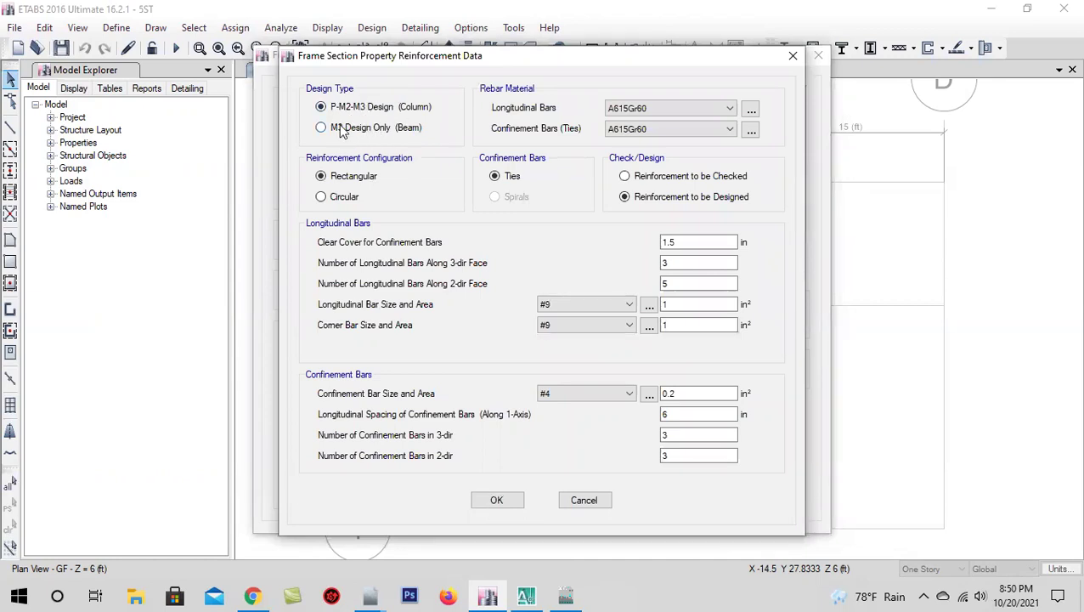
left_click(343, 130)
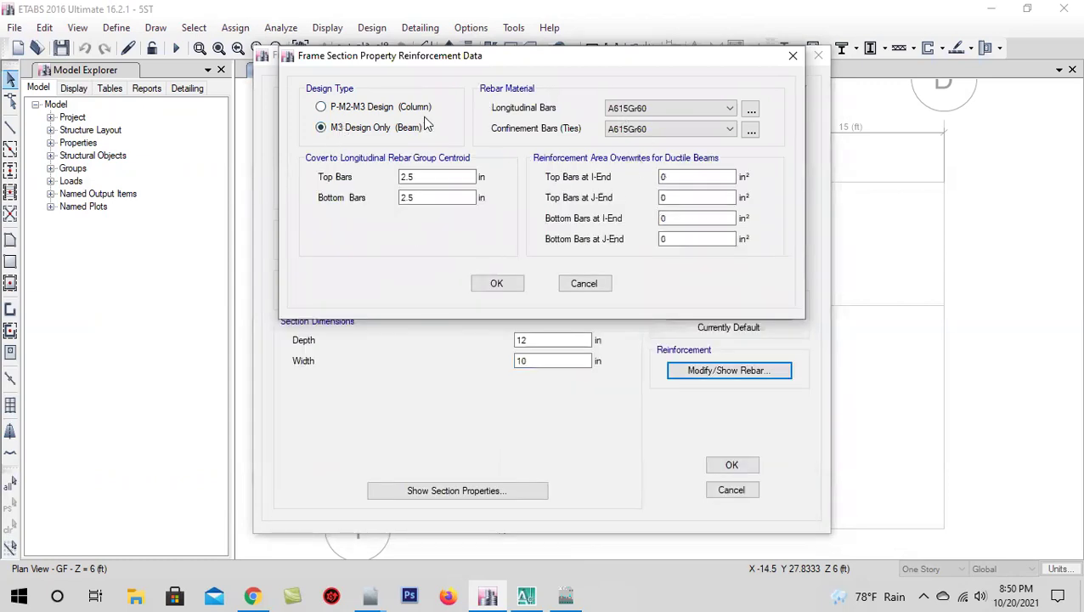
left_click(510, 281)
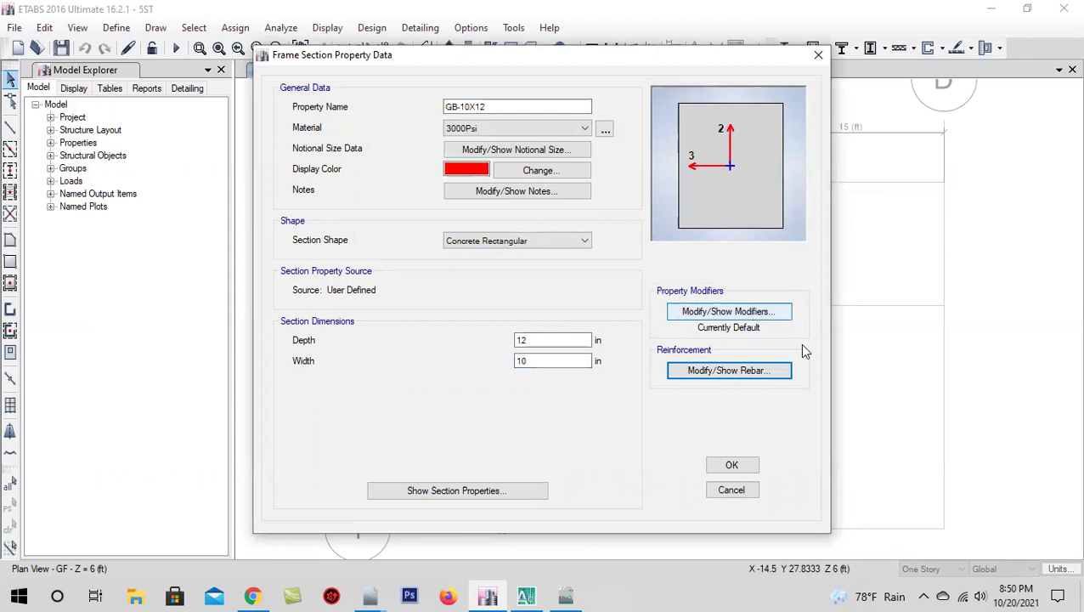
left_click(710, 312)
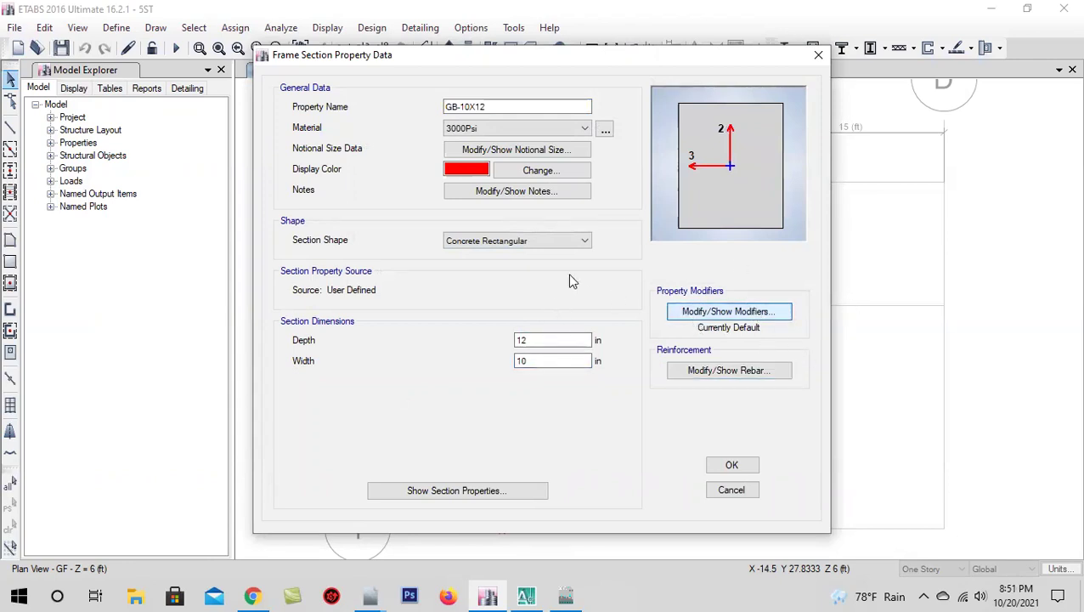
- Check the torsional constant modifier, cancel with defaults kept, and save GB-10X12
left_click(612, 241)
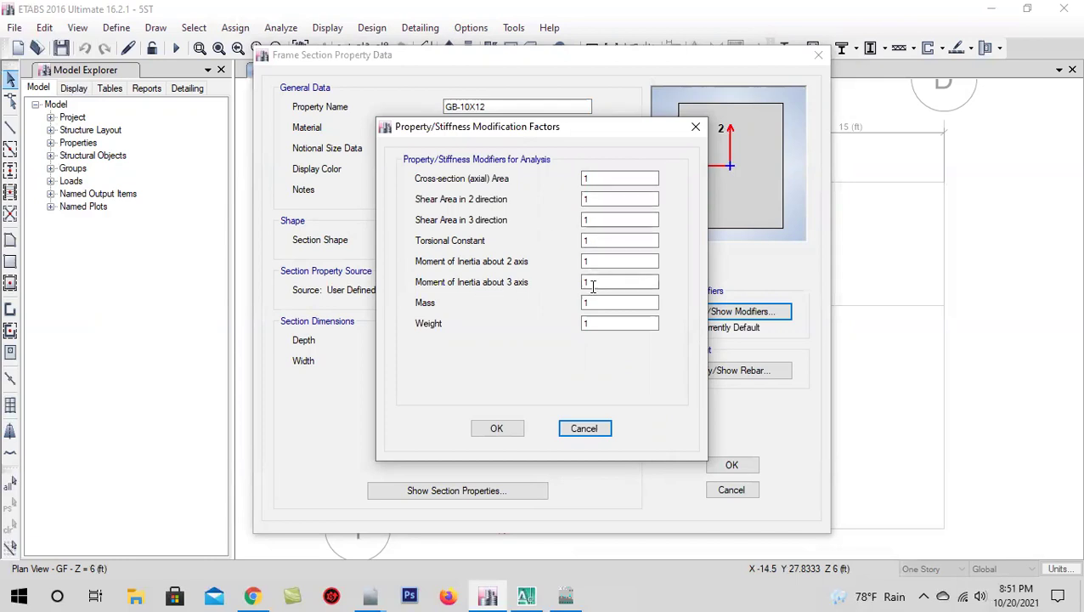
left_click(502, 431)
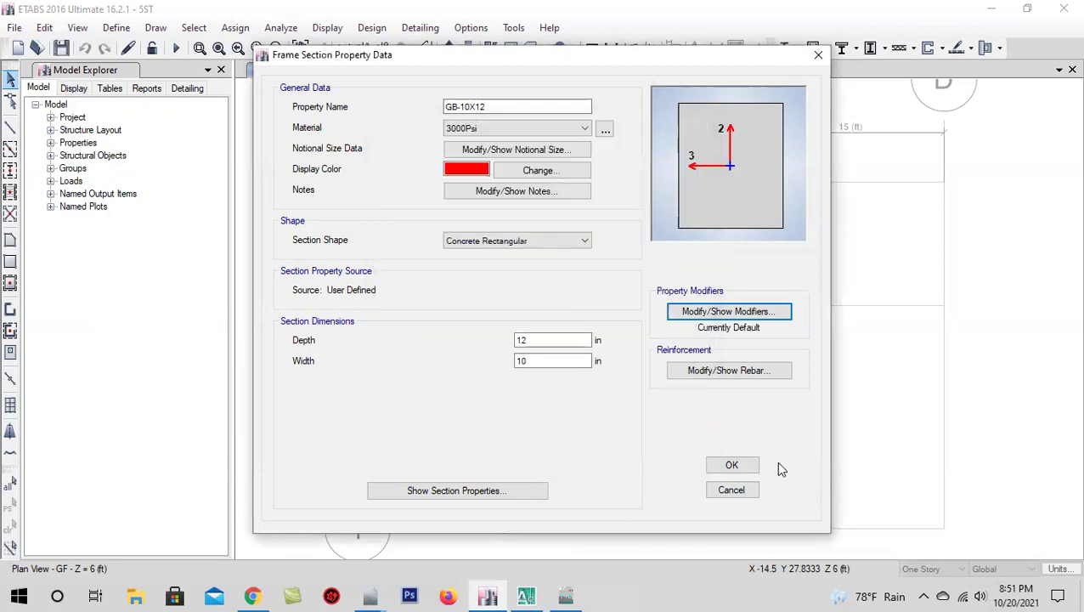
left_click(732, 465)
- Copy GB-10X12 as an orange FB-12X15 section, 15 in deep, and save it
left_click(650, 191)
type("FB-12X15")
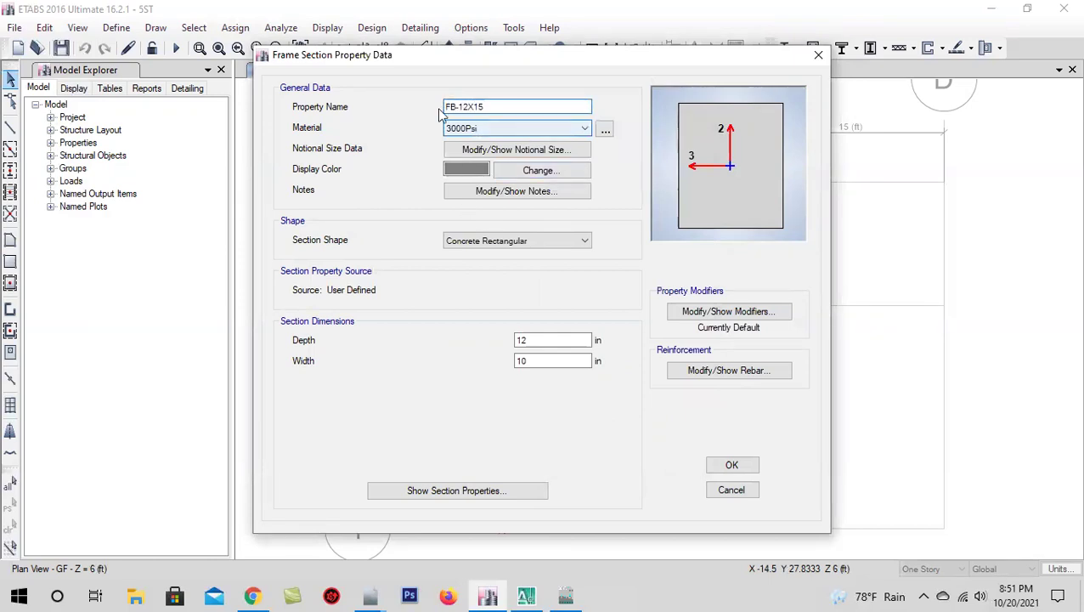
left_click_drag(490, 62, 312, 78)
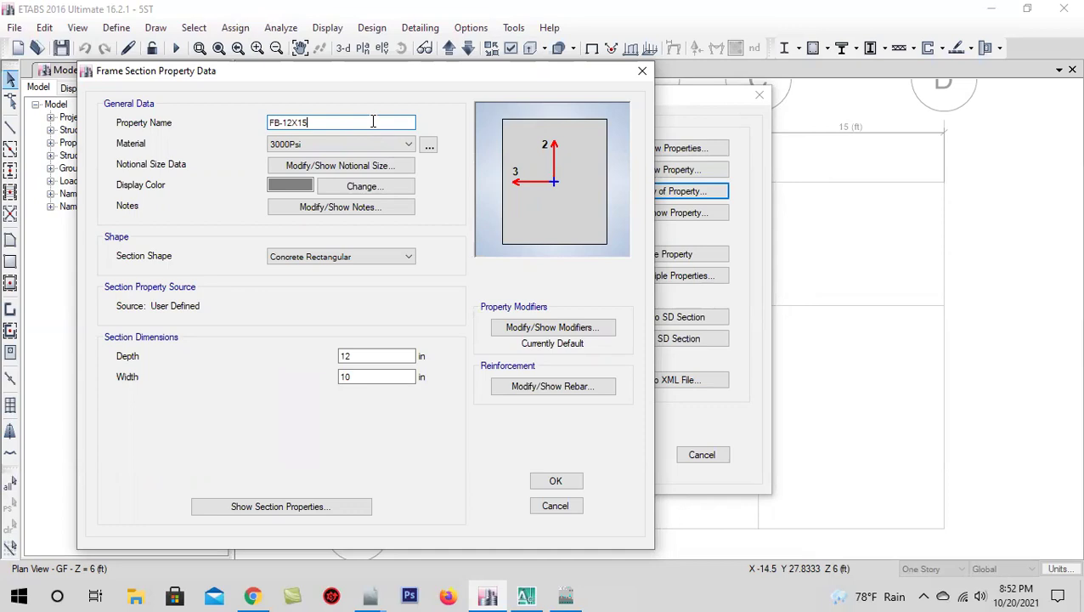
left_click(297, 185)
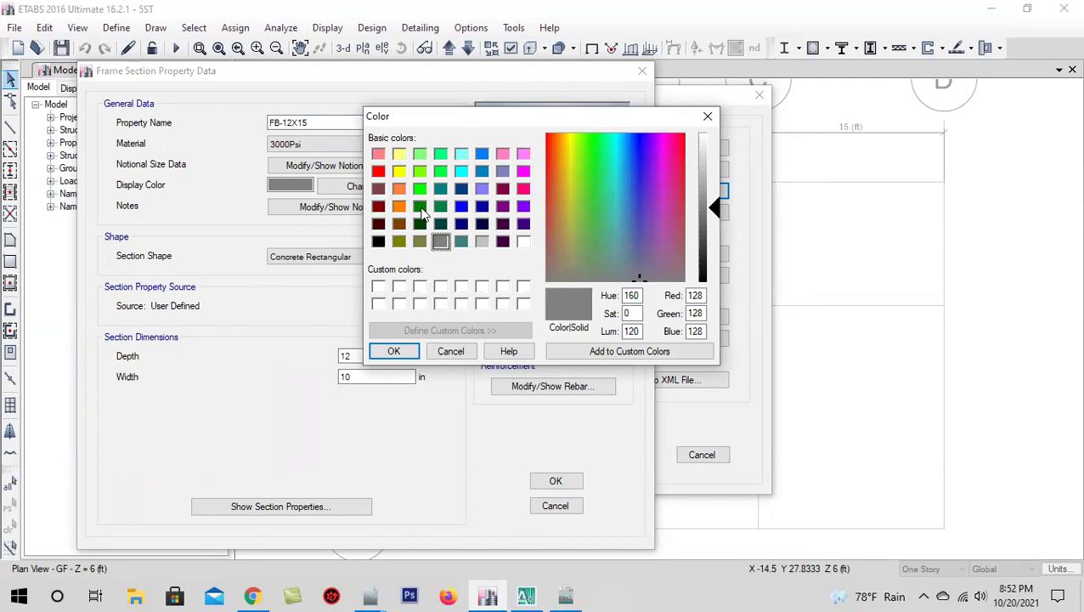
left_click(399, 209)
left_click(405, 352)
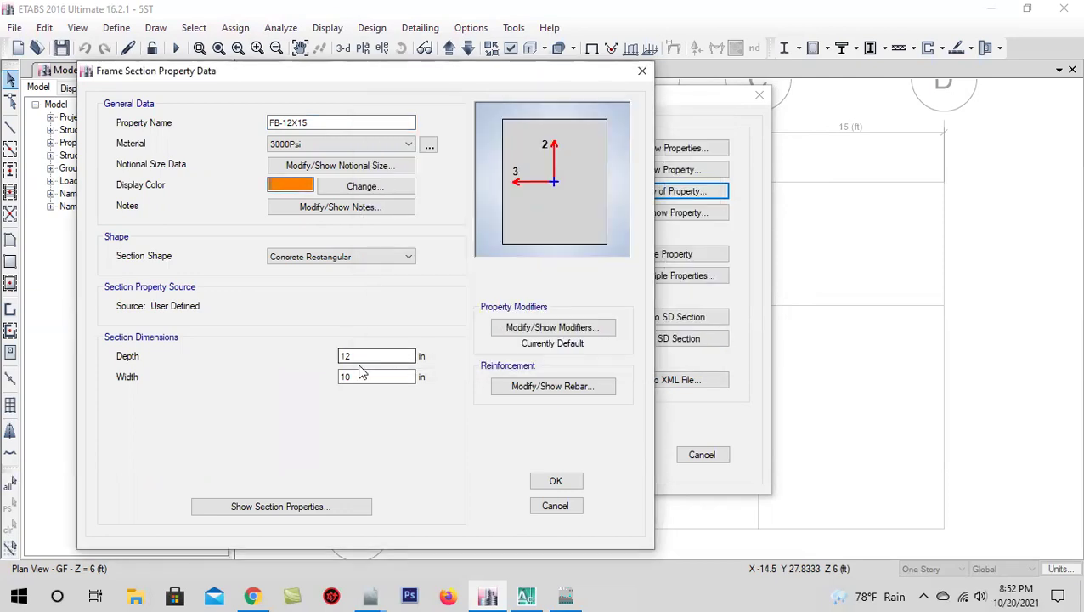
key("BackSpace")
type("5")
key("Tab")
left_click(555, 481)
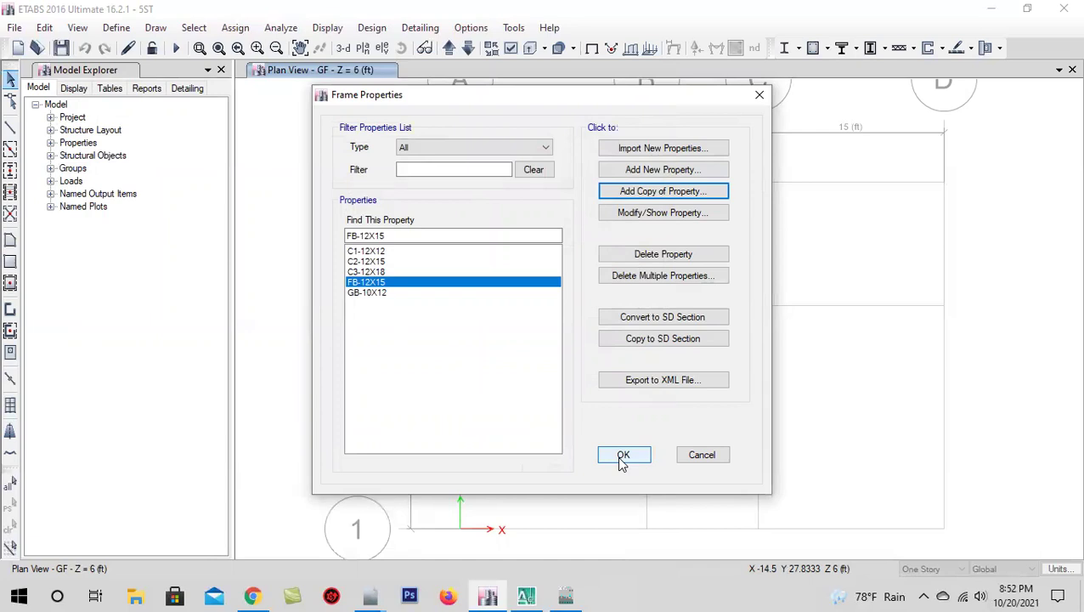
- Open the slab properties list and select Slab1
left_click(623, 457)
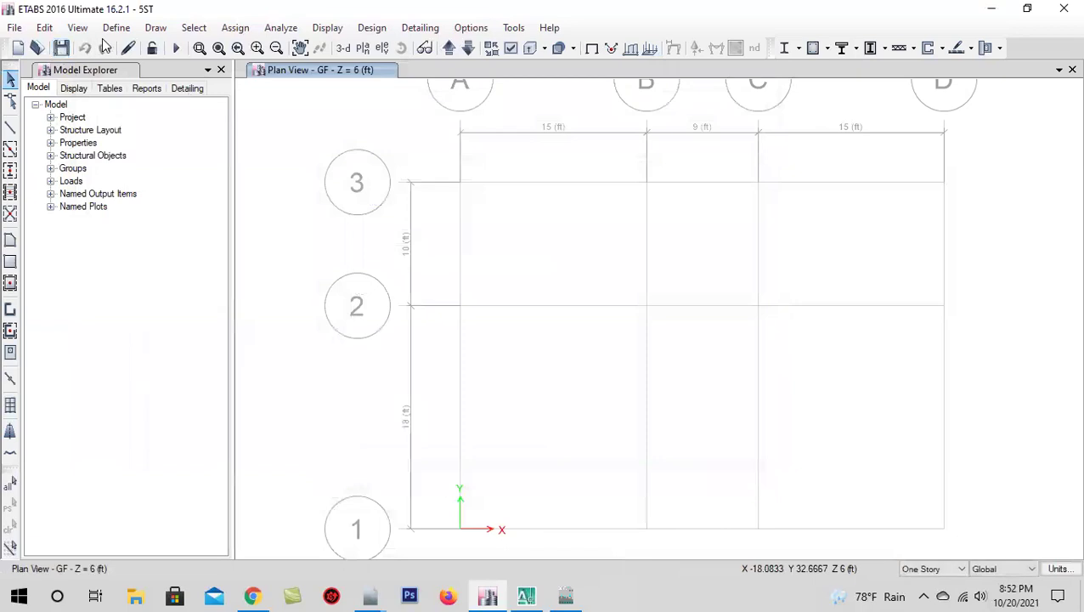
left_click(117, 27)
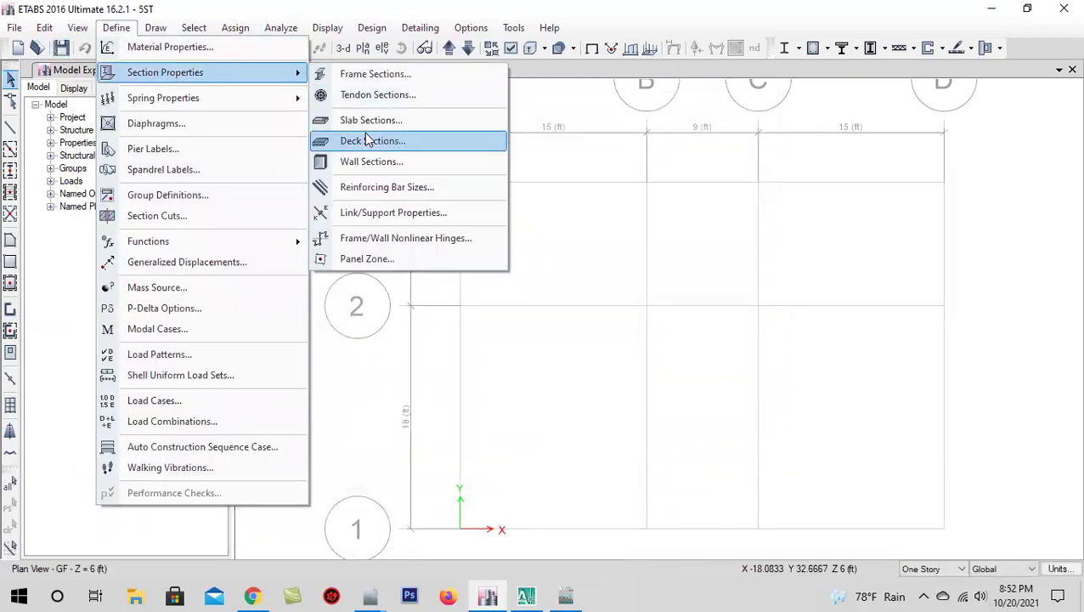
left_click(371, 120)
left_click(418, 246)
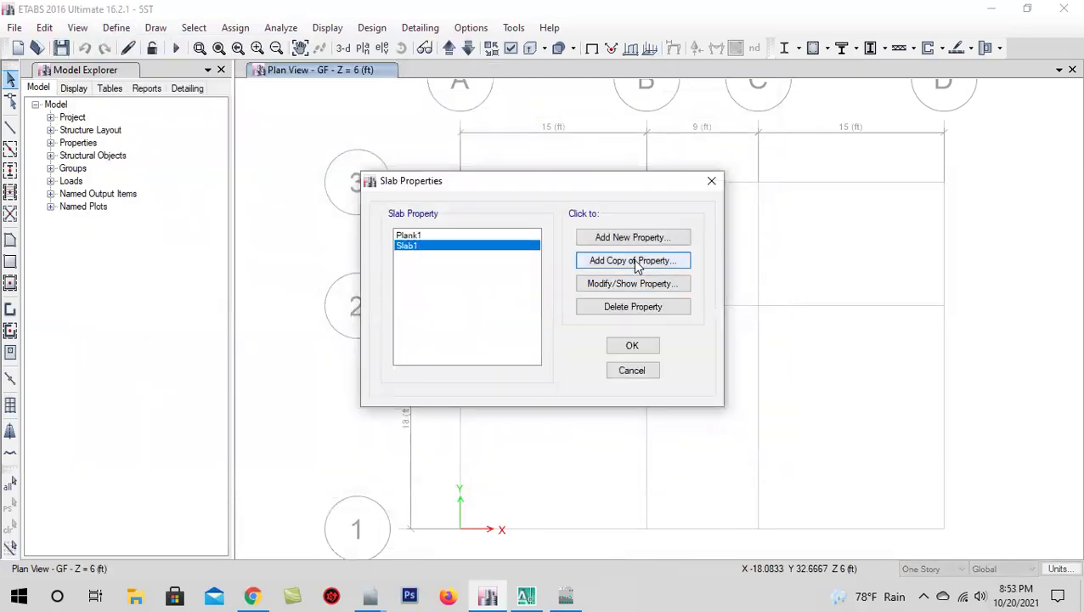
- Copy Slab1 as a new slab named Slab-5 using 3000Psi material
left_click(637, 261)
left_click(601, 120)
key("BackSpace")
type("-5")
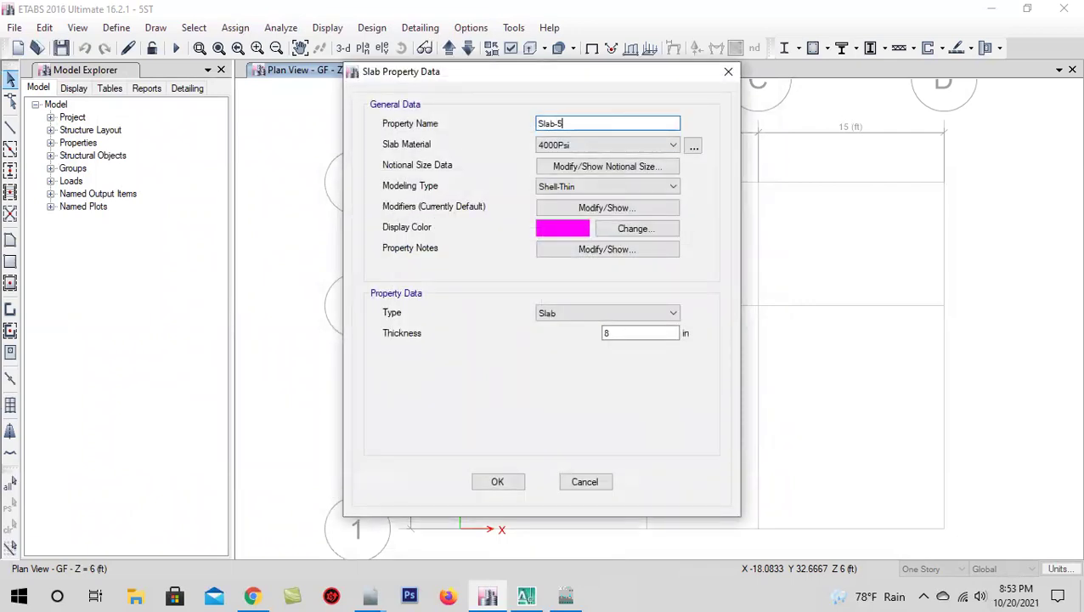
left_click(624, 145)
left_click(601, 207)
- Keep Shell-Thin modeling, colour Slab-5 green, and set a 5 in thickness
left_click_drag(426, 77, 307, 85)
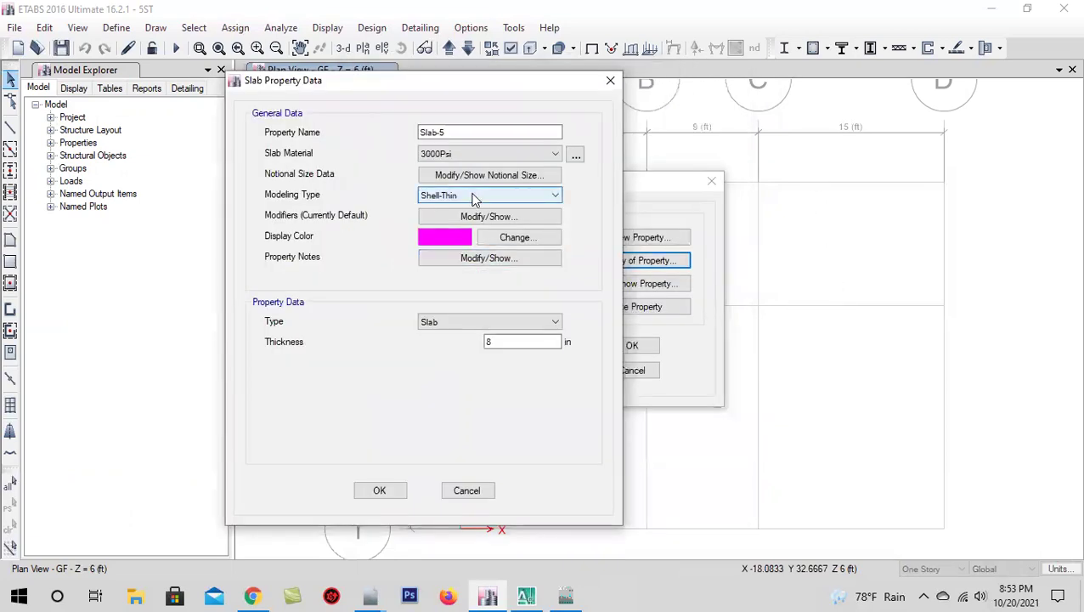
left_click(475, 197)
left_click(455, 255)
left_click(456, 240)
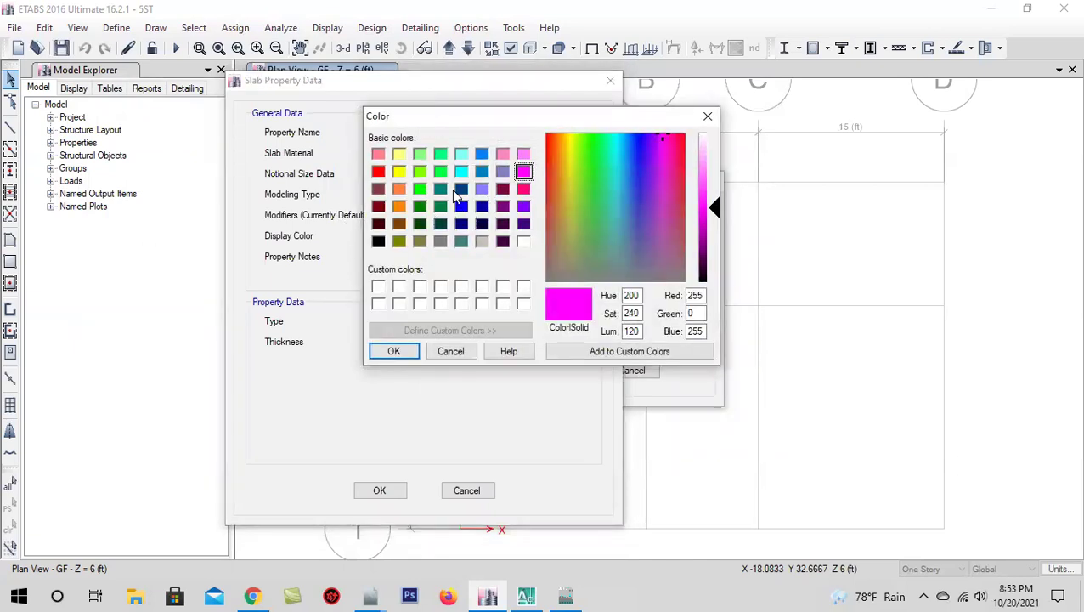
left_click(439, 172)
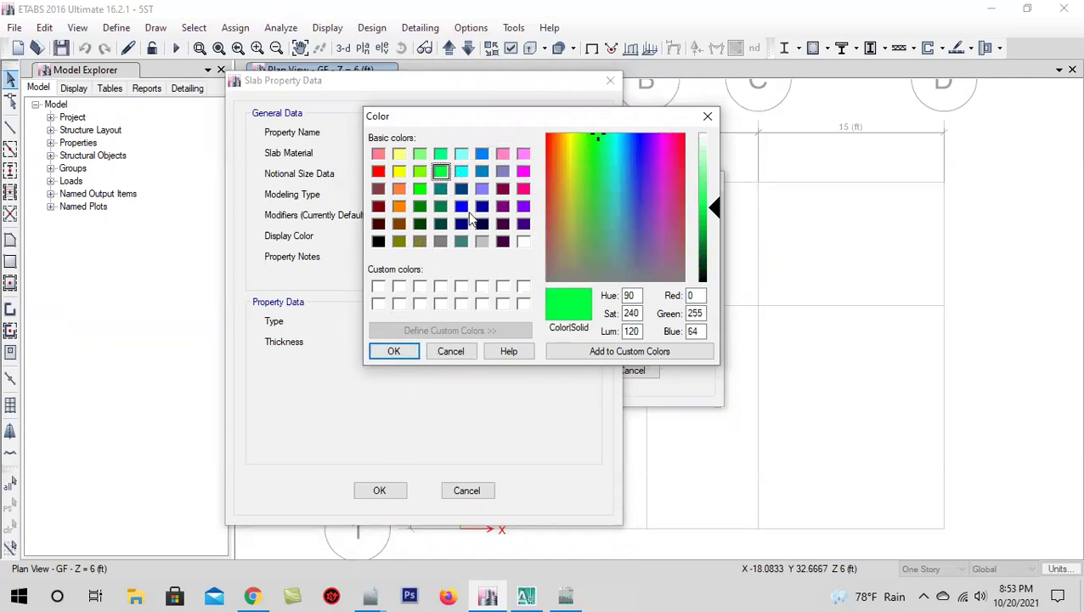
left_click(393, 351)
double_click(534, 344)
type("5")
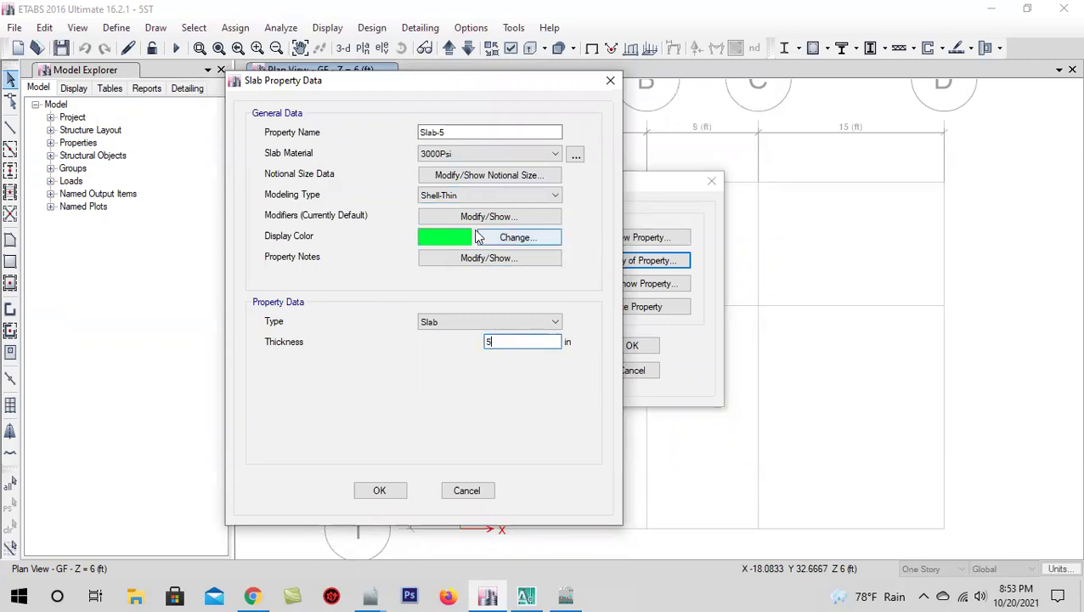
- Set bending modifiers m11, m22 and m12 to 0.0001 and save Slab-5
left_click(468, 216)
double_click(592, 241)
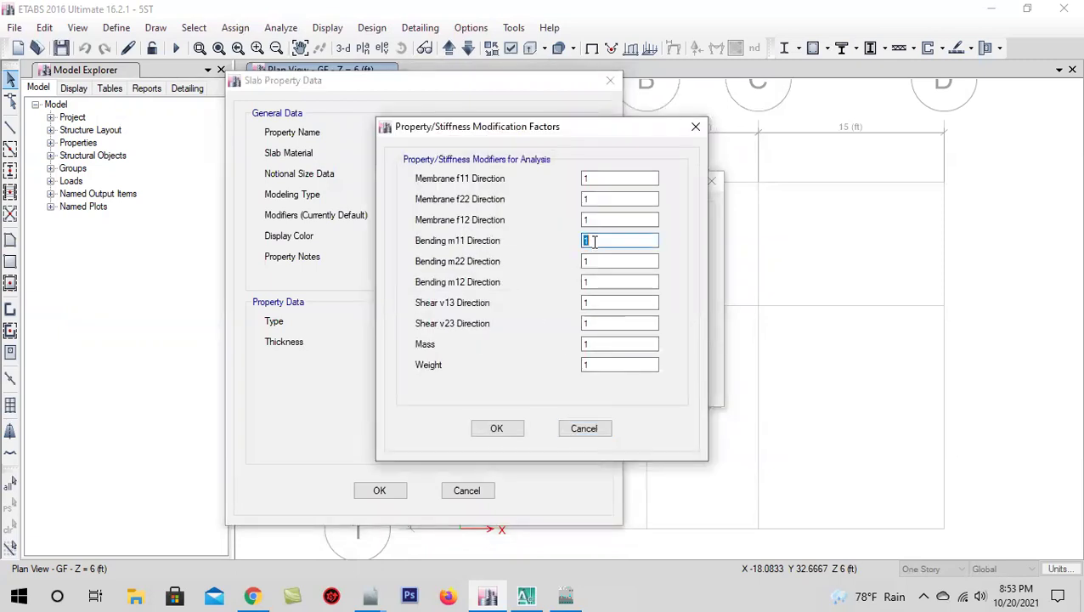
type("0.0001")
double_click(608, 261)
type("0.0001")
double_click(601, 284)
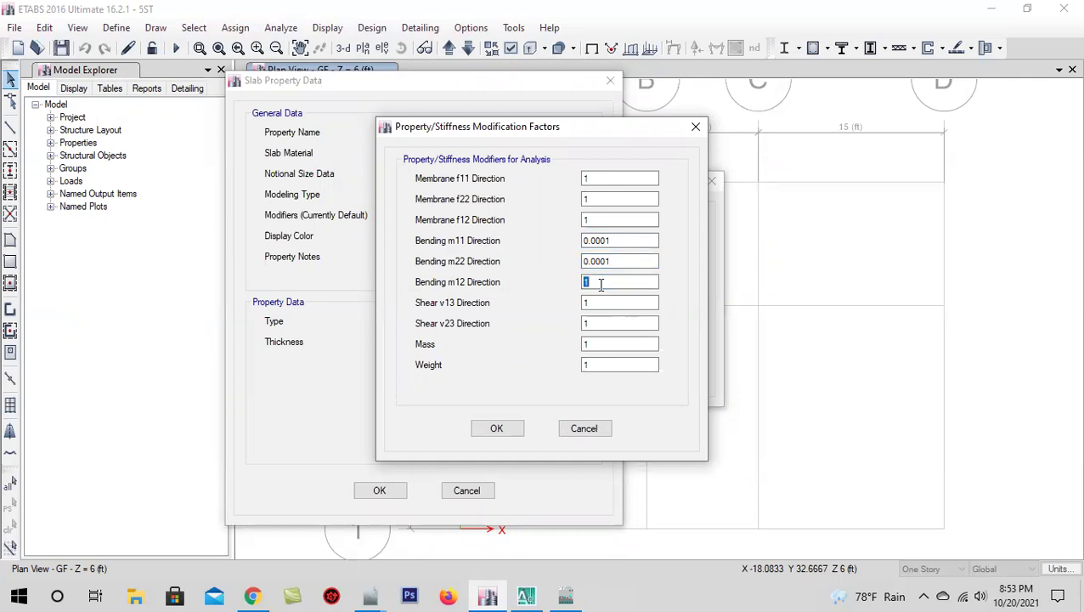
type("0.001")
key("BackSpace")
type("01")
left_click(497, 428)
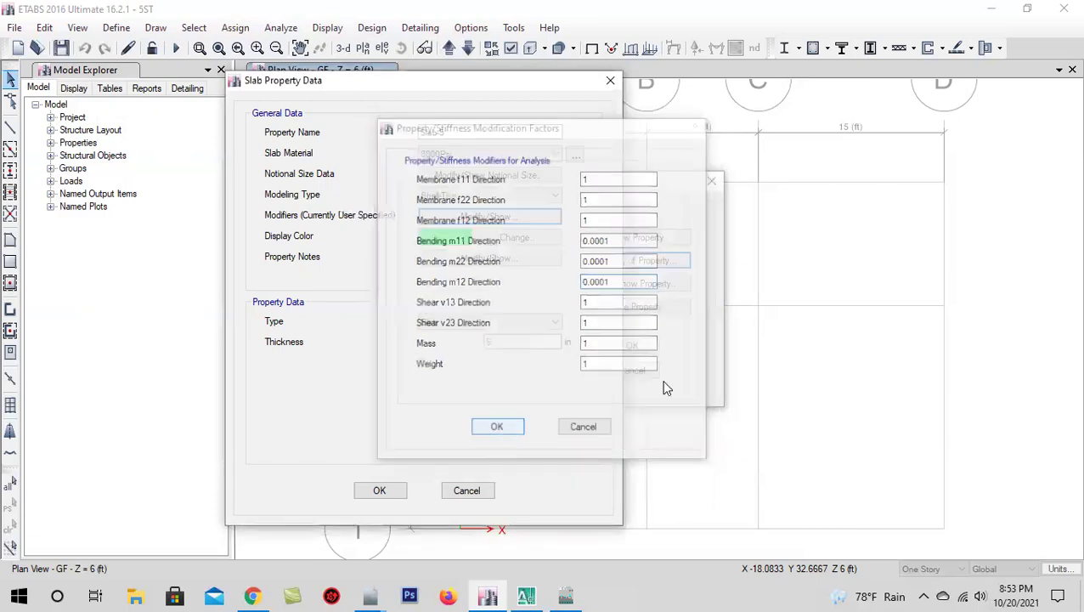
left_click(391, 491)
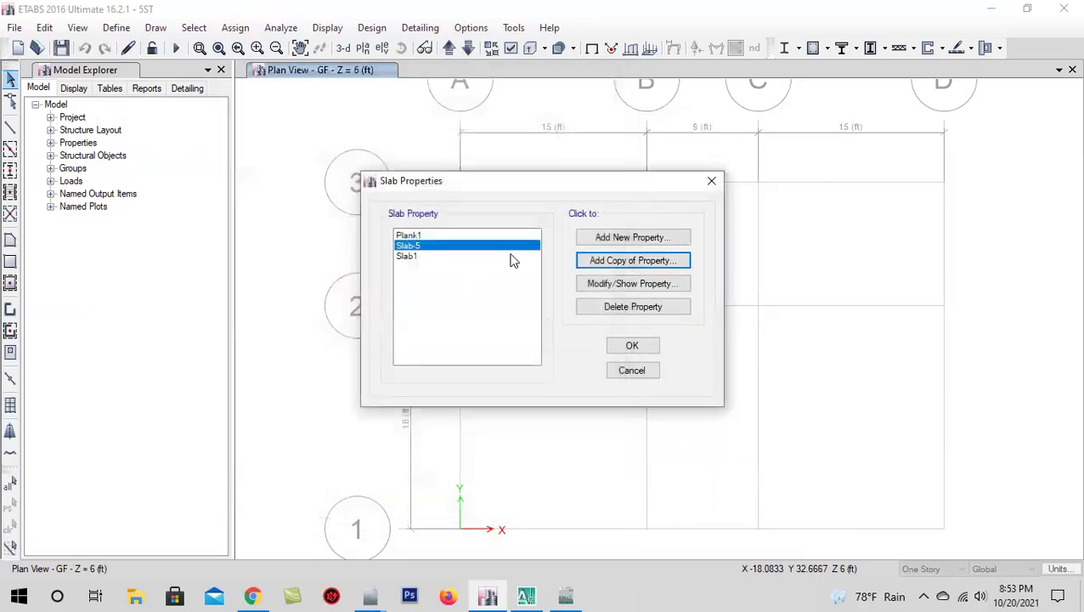
- Review Slab-5 and its stiffness modifiers without changing anything
left_click(613, 285)
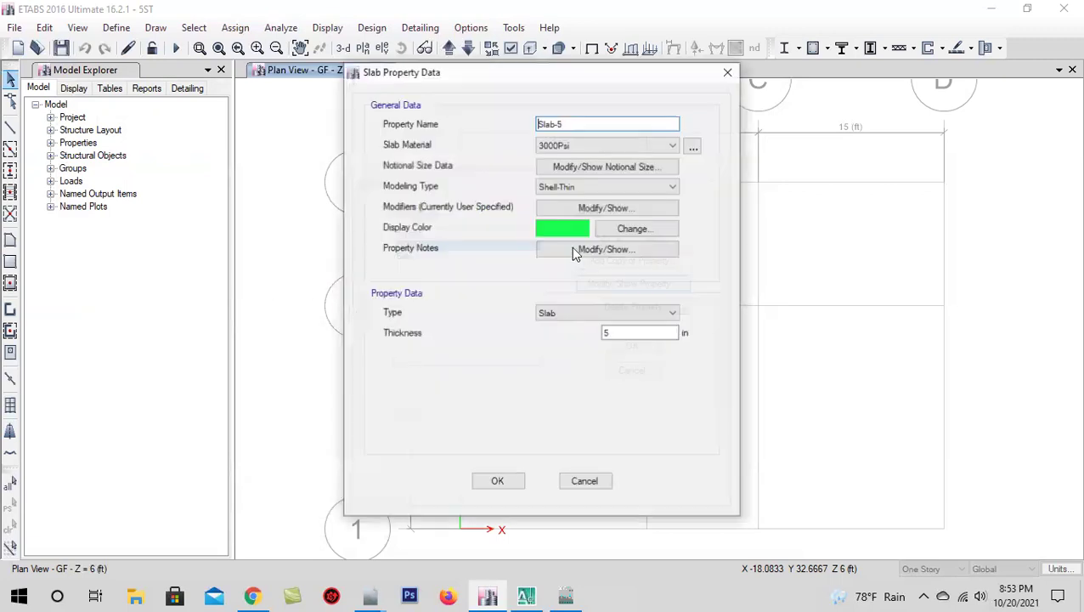
left_click(573, 210)
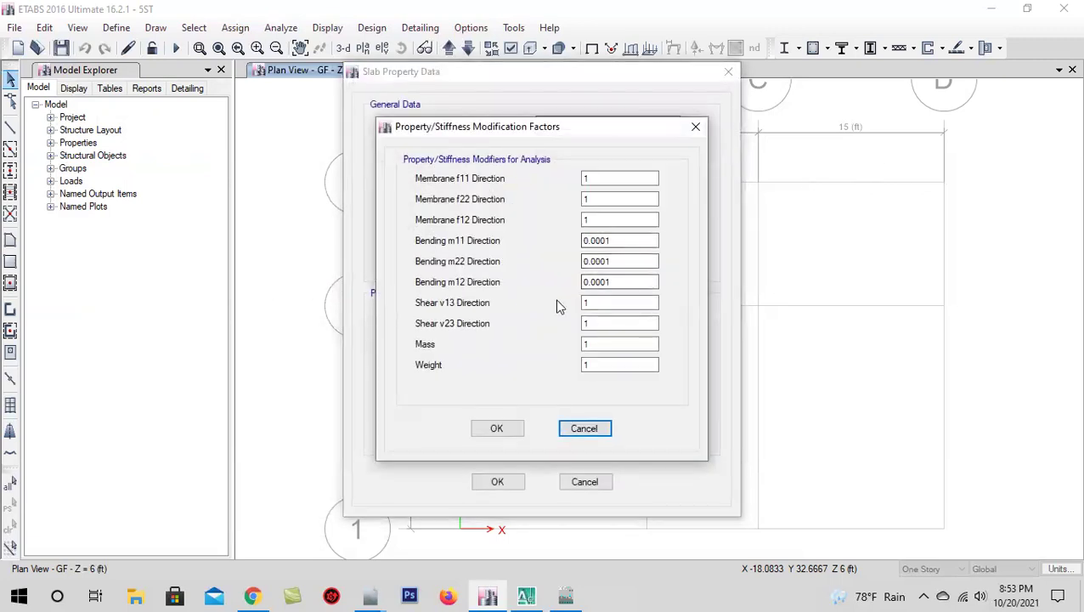
left_click(498, 428)
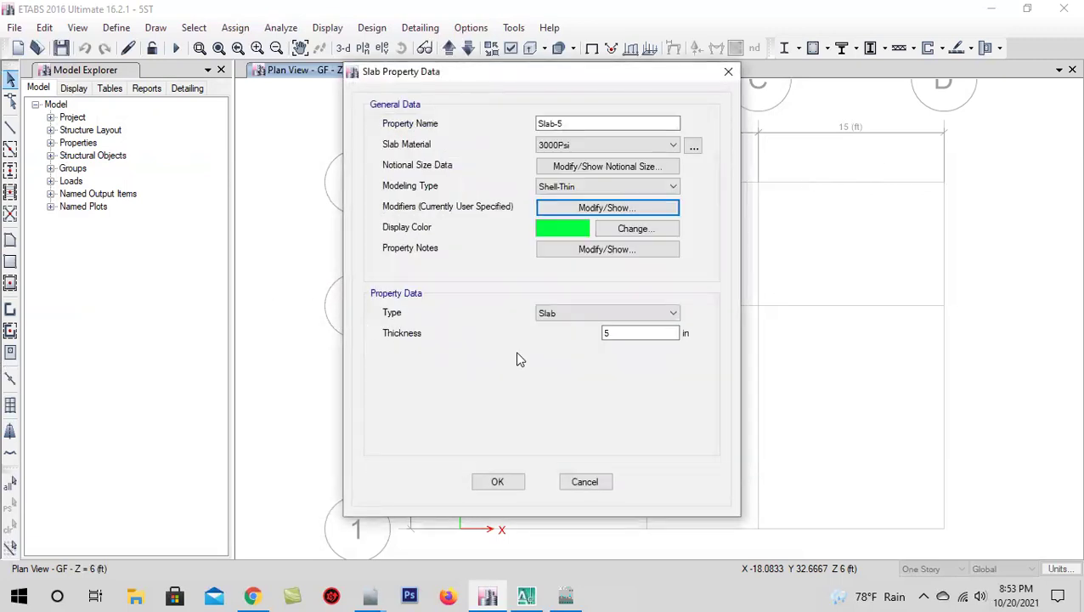
left_click(497, 481)
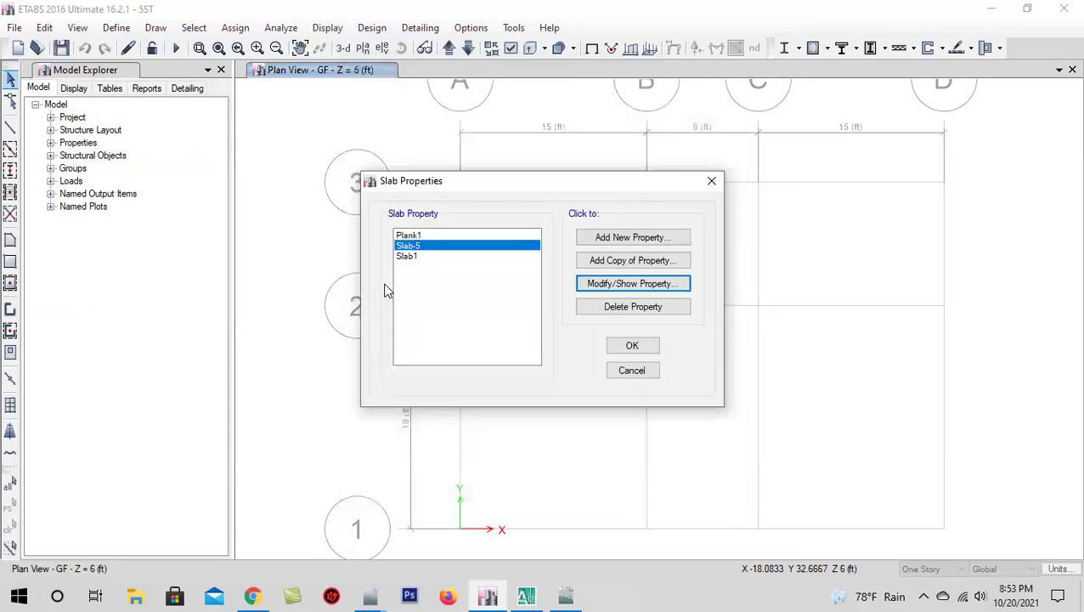
- Copy Slab1 as a new slab named STAIR-6
left_click(423, 257)
left_click(634, 262)
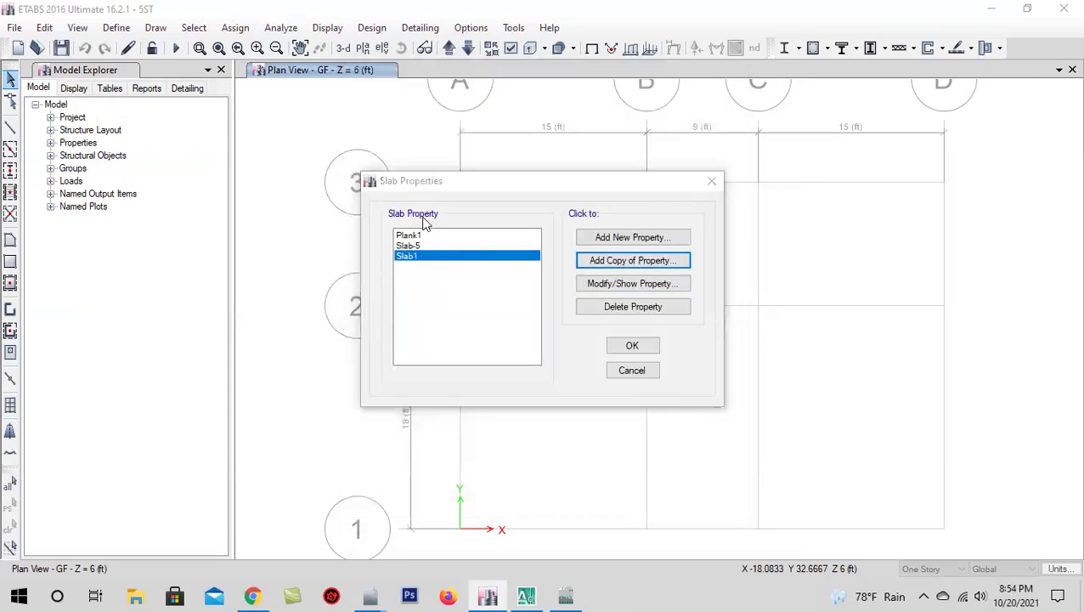
key("BackSpace")
type("-")
key("BackSpace")
key("BackSpace")
key("BackSpace")
type("TAIR-6")
- Give STAIR-6 3000Psi material, red colour and 6 in thickness, and save it
left_click(603, 146)
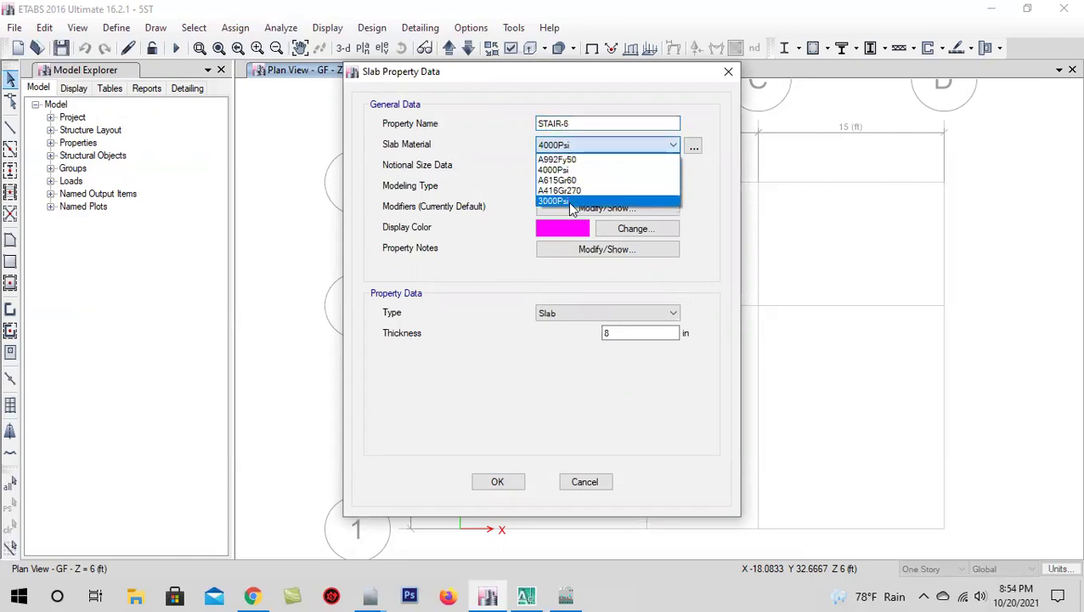
left_click(570, 203)
left_click(574, 229)
left_click(378, 172)
left_click(393, 351)
double_click(644, 333)
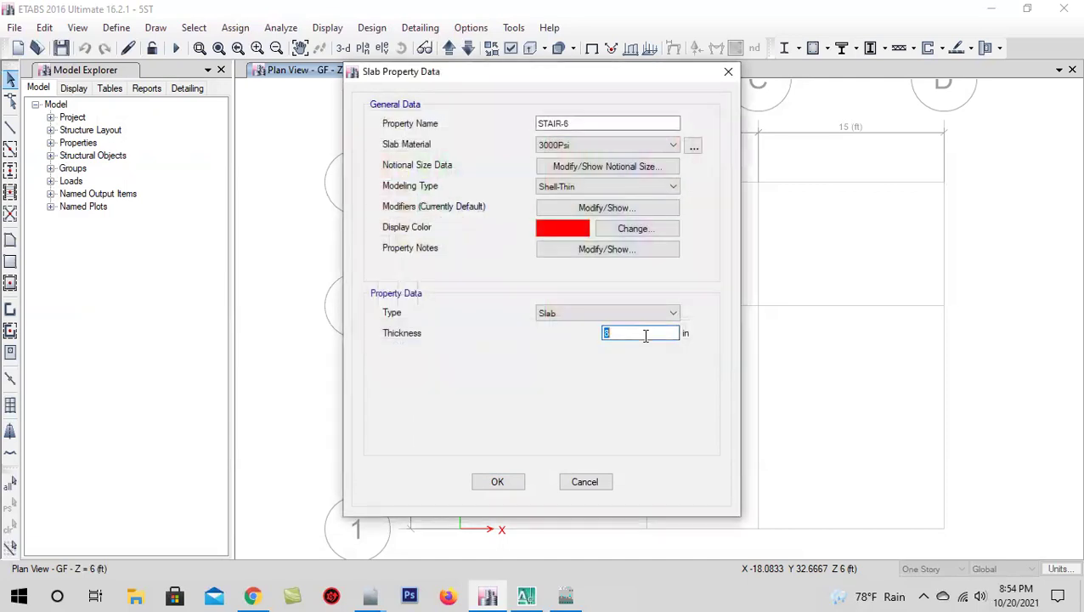
type("6")
left_click(499, 484)
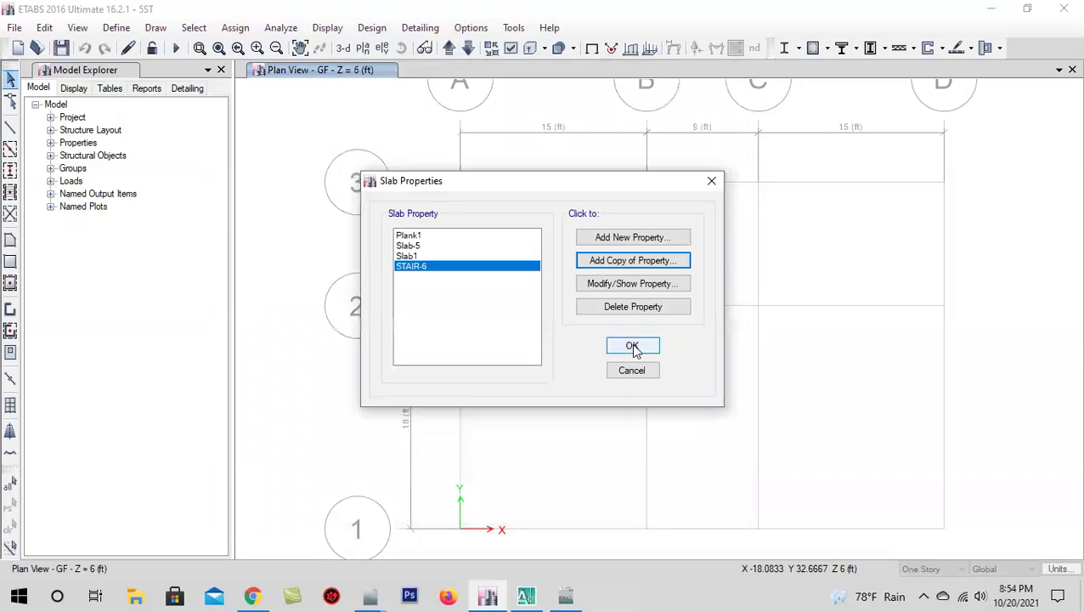
left_click(632, 347)
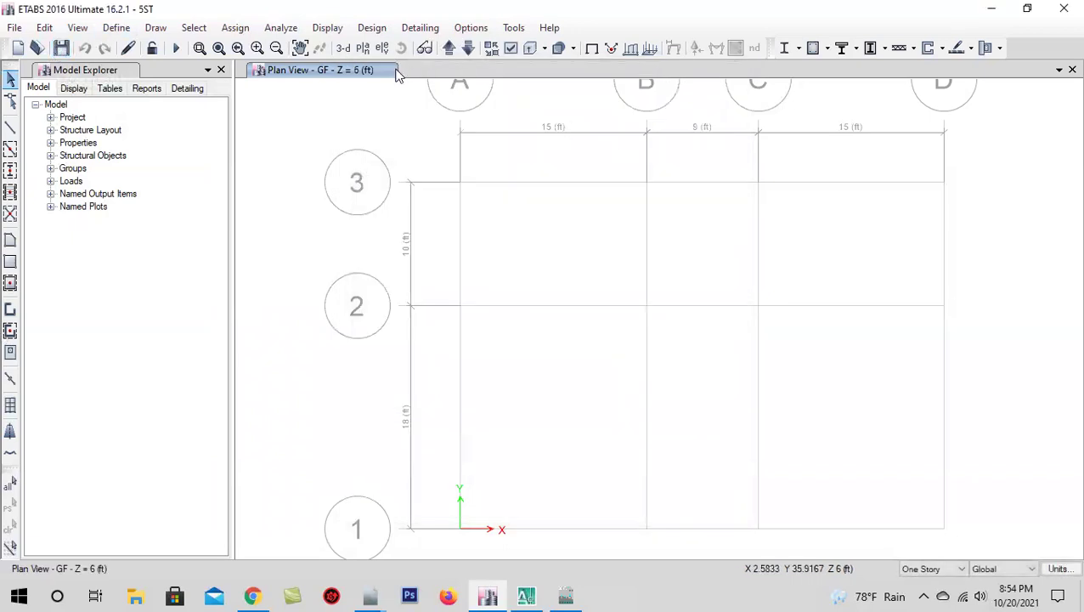
left_click(343, 48)
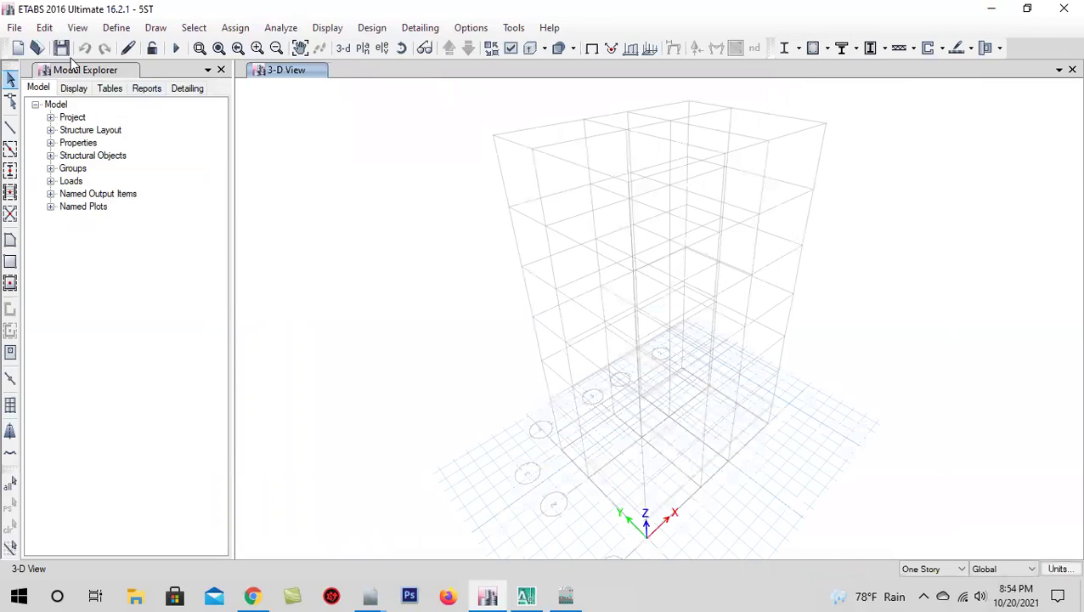
left_click(363, 48)
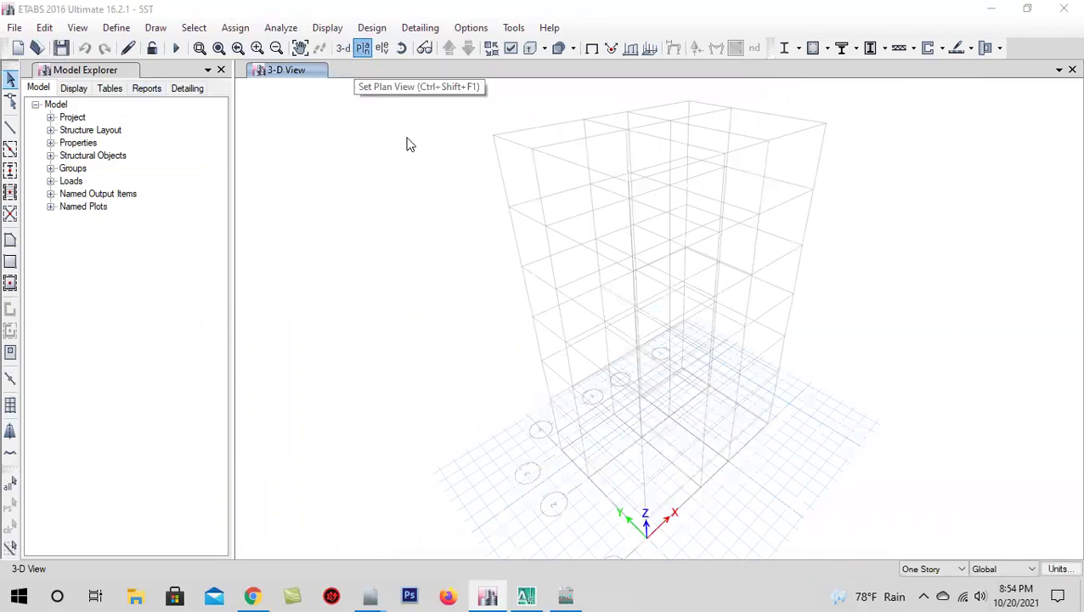
left_click(451, 309)
left_click(603, 490)
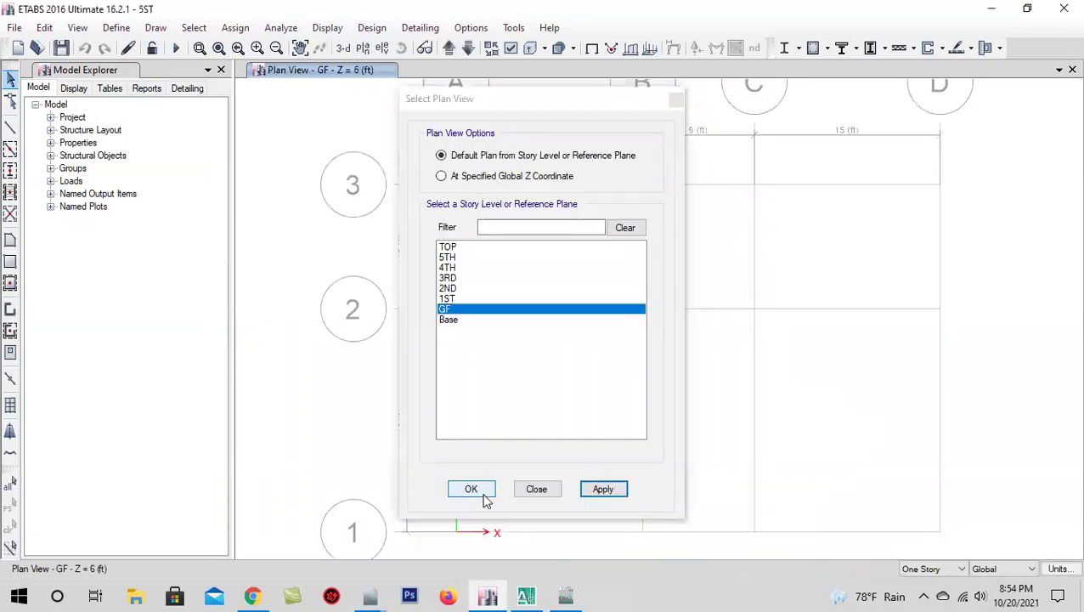
left_click(544, 486)
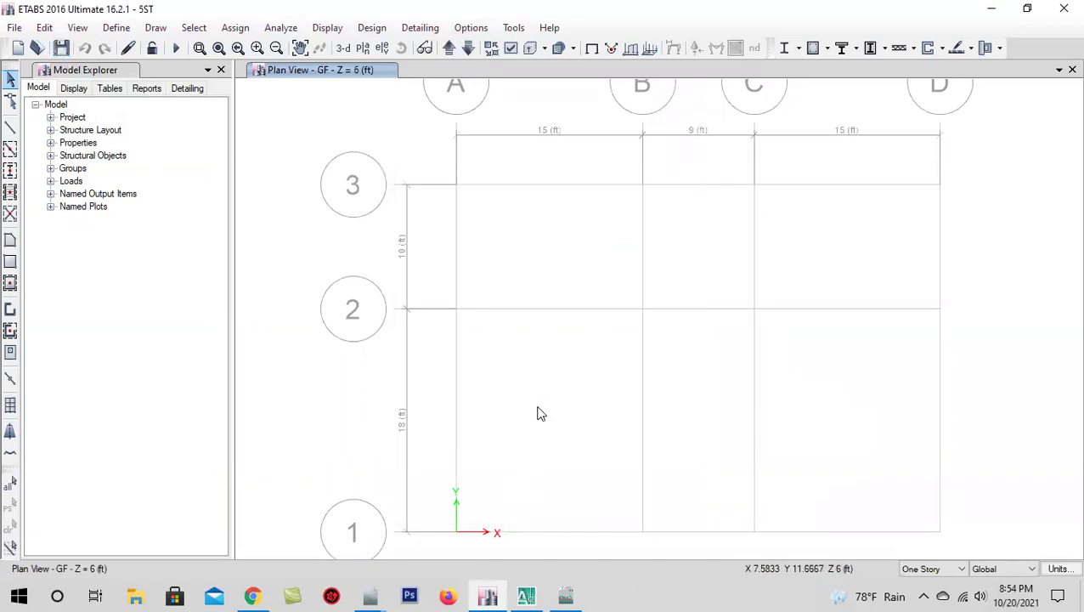
scroll(544, 410, "down", 1)
scroll(544, 410, "up", 1)
middle_click_drag(601, 419, 590, 425)
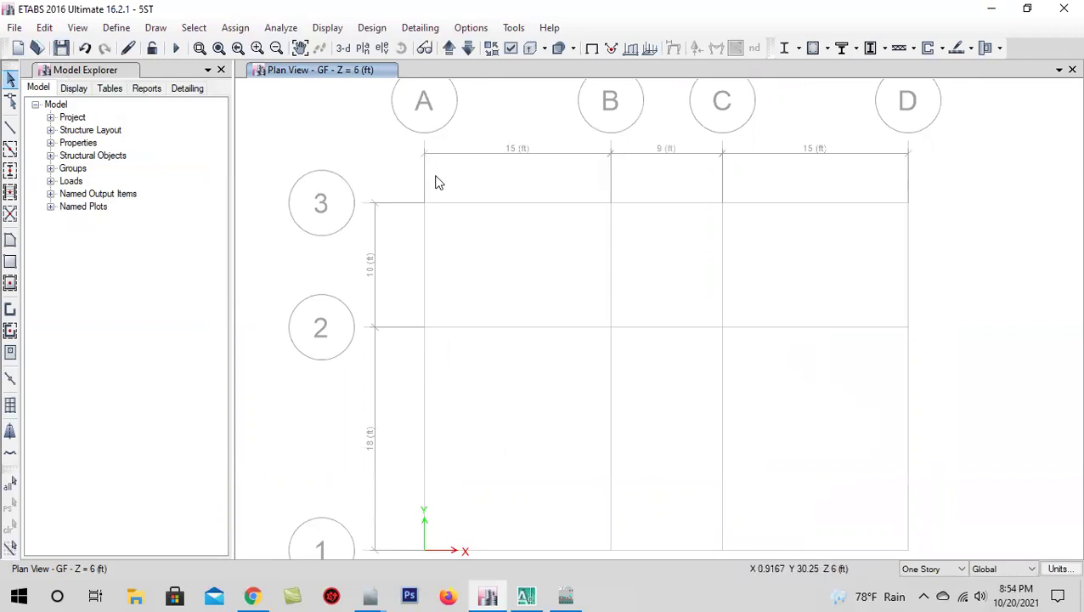
left_click(344, 51)
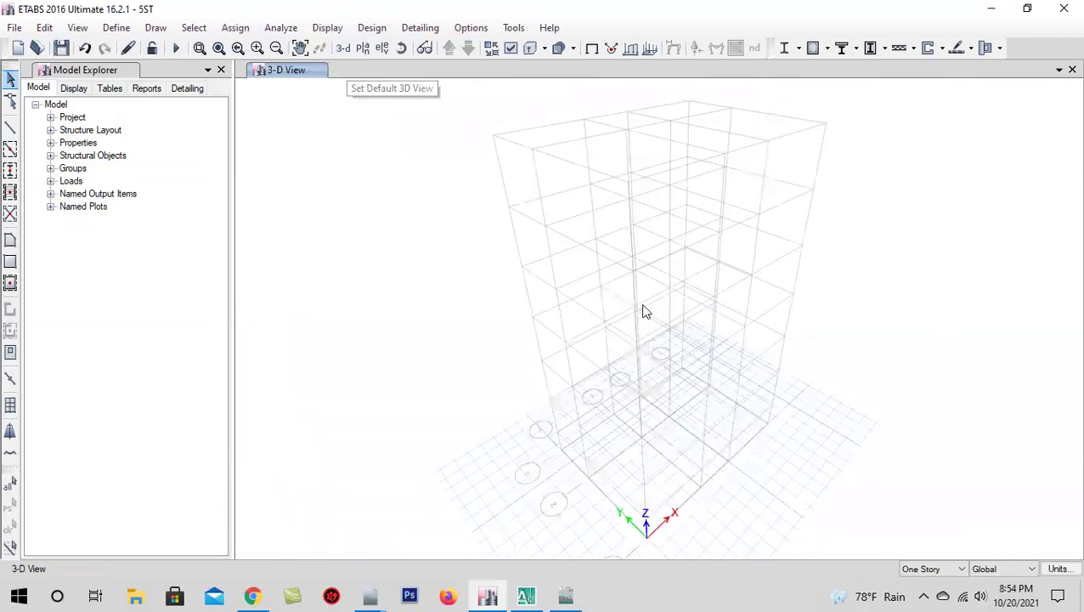
left_click(359, 51)
left_click(470, 310)
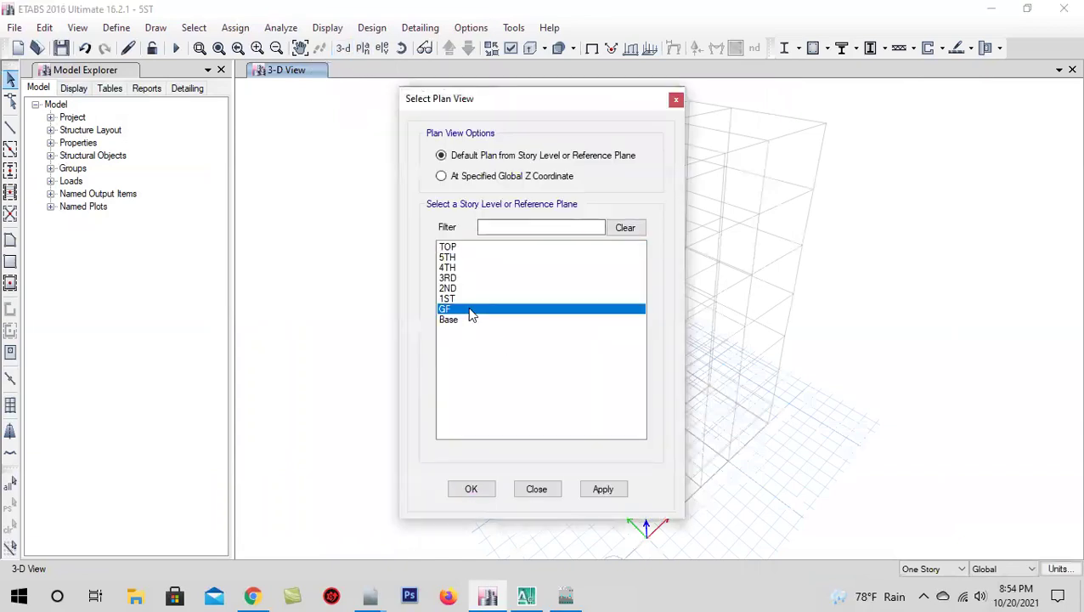
left_click(591, 493)
left_click(474, 490)
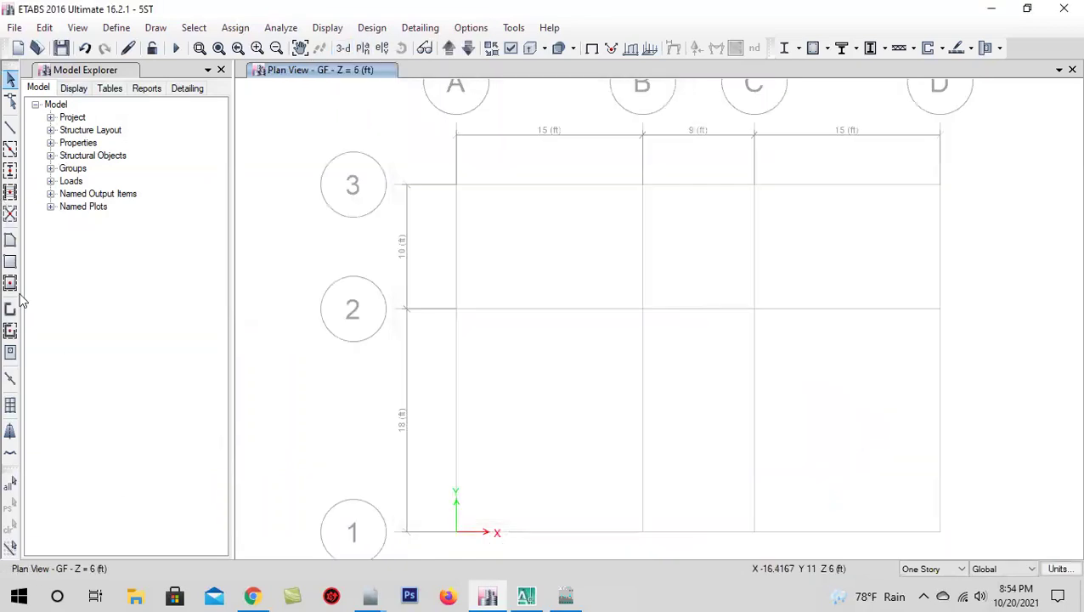
left_click(11, 171)
- Place columns at grid points A3, B3, C3 and D3 on all stories
left_click(921, 569)
left_click(922, 593)
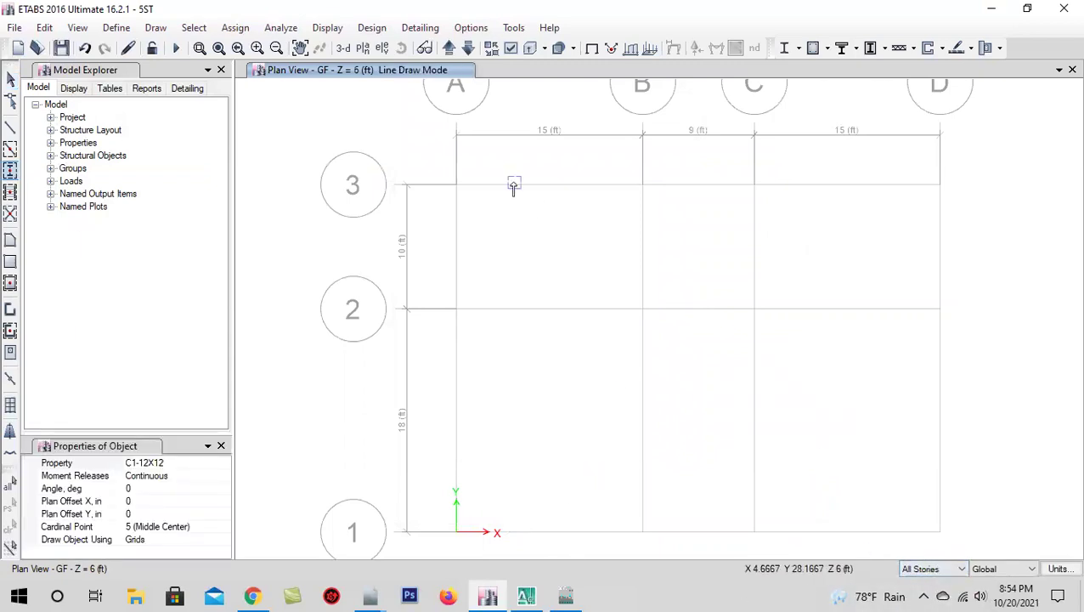
left_click_drag(426, 170, 962, 214)
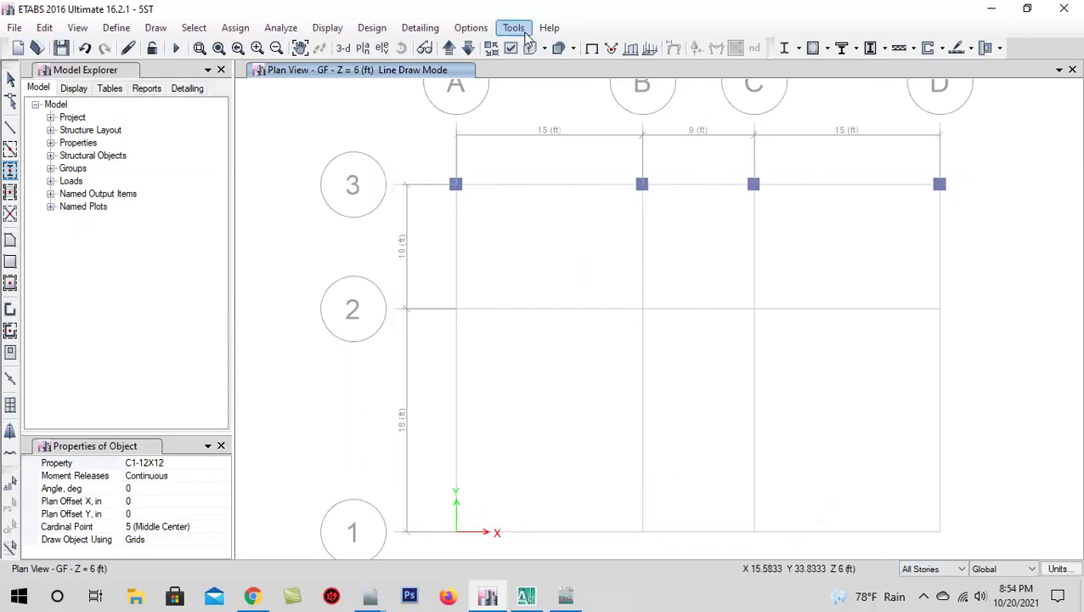
- Colour the model's objects by section properties in the display options
left_click(510, 48)
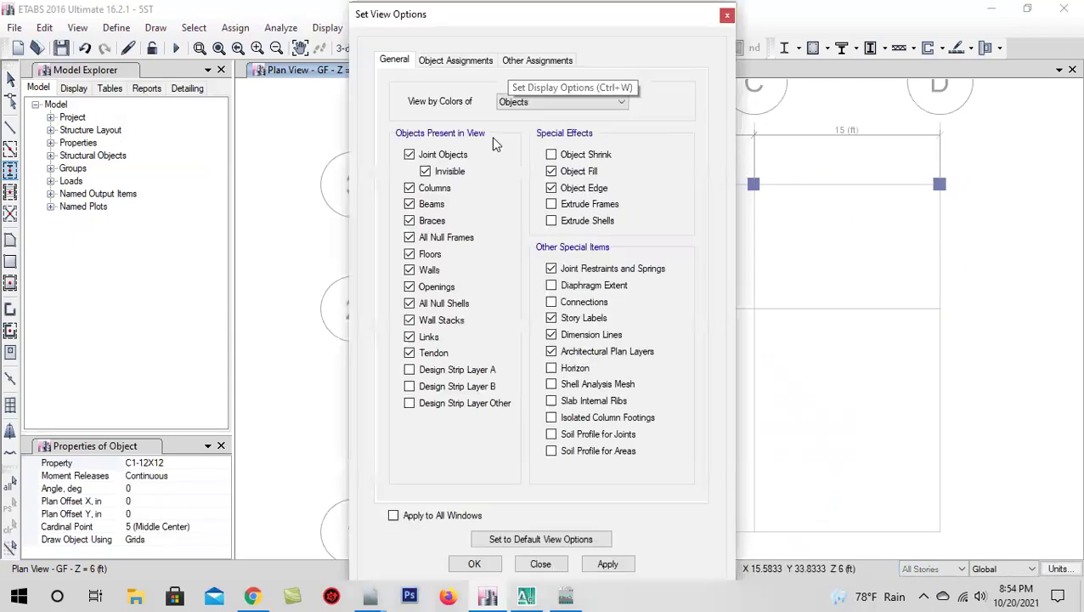
left_click(555, 109)
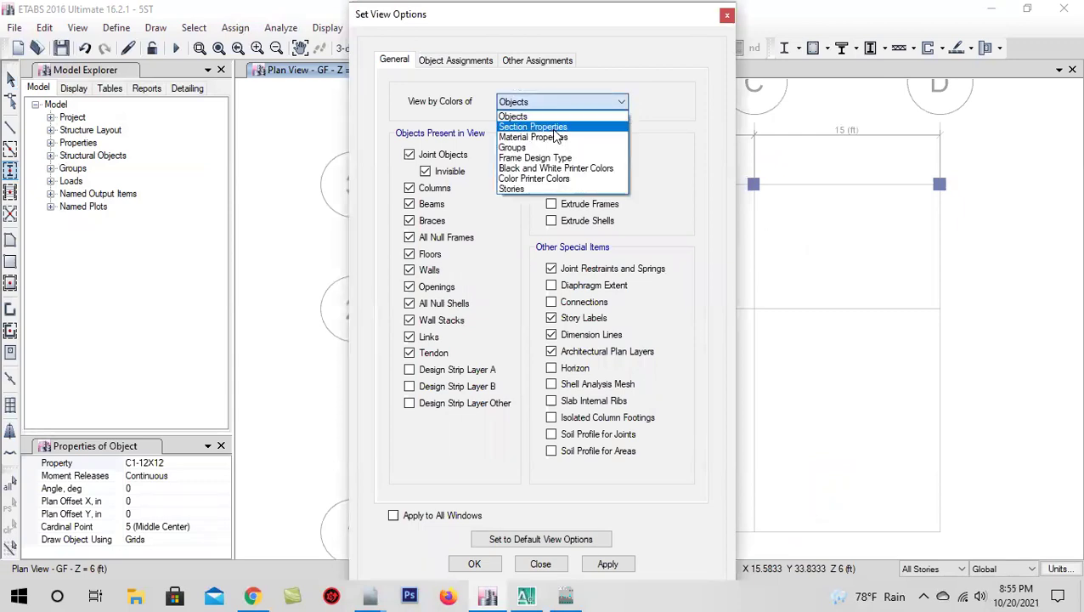
left_click(552, 121)
left_click(608, 564)
left_click(474, 563)
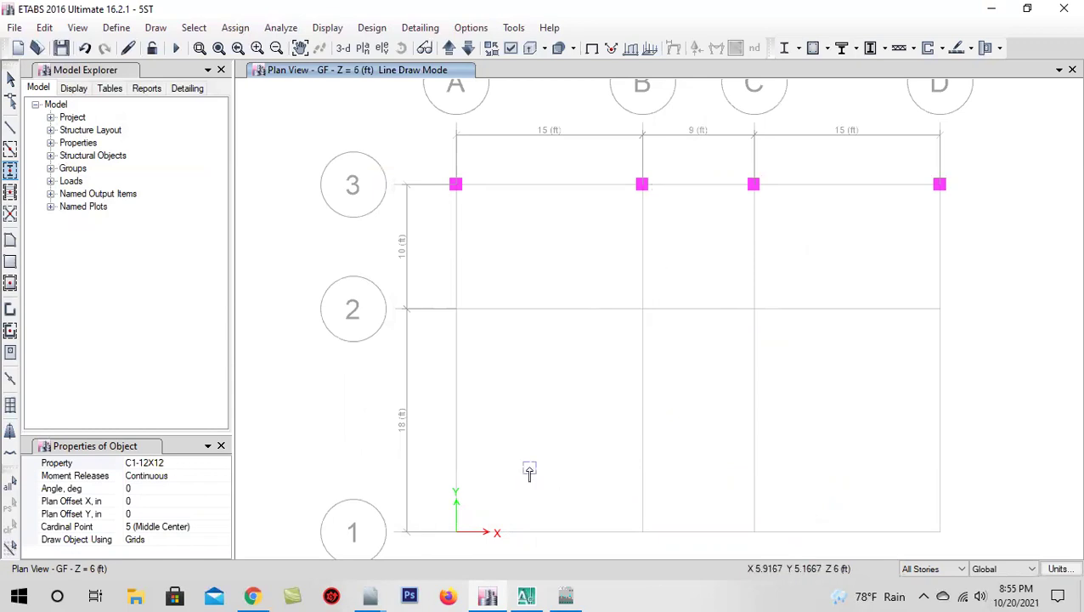
- Choose C3-12X18 as the section for the next columns
left_click(217, 464)
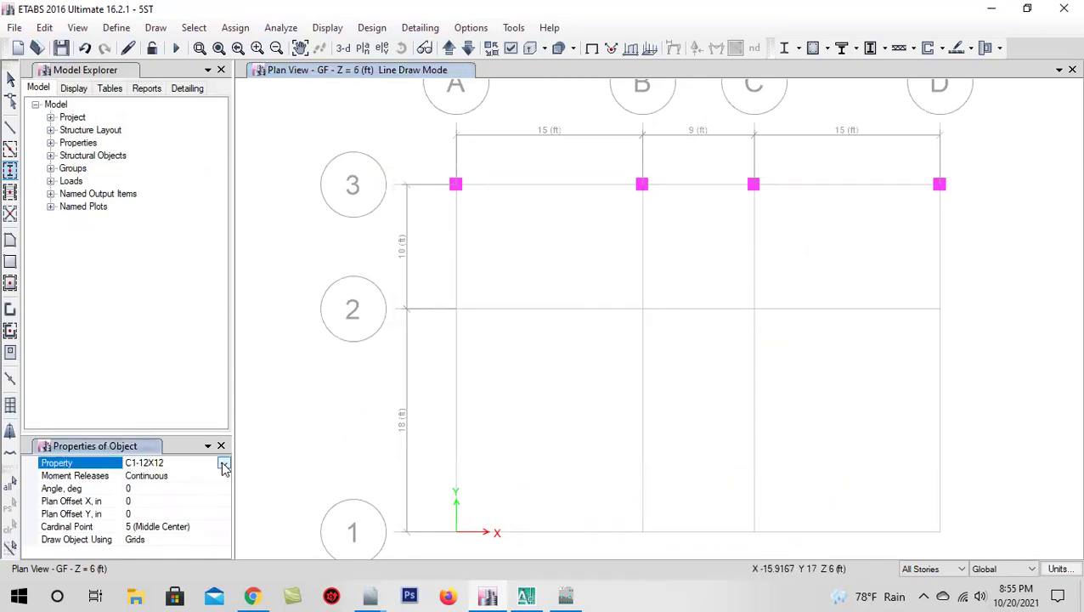
left_click(224, 466)
left_click(158, 503)
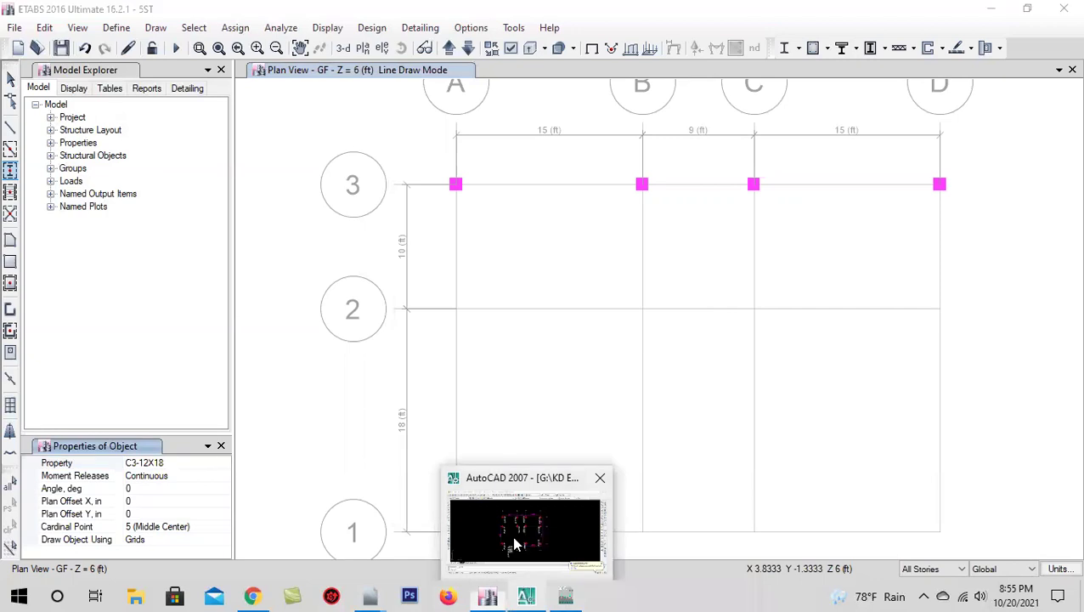
mouse_move(527, 596)
left_click(513, 540)
scroll(466, 272, "down", 5)
scroll(443, 203, "up", 2)
scroll(407, 218, "up", 2)
scroll(491, 277, "up", 1)
scroll(491, 277, "up", 1)
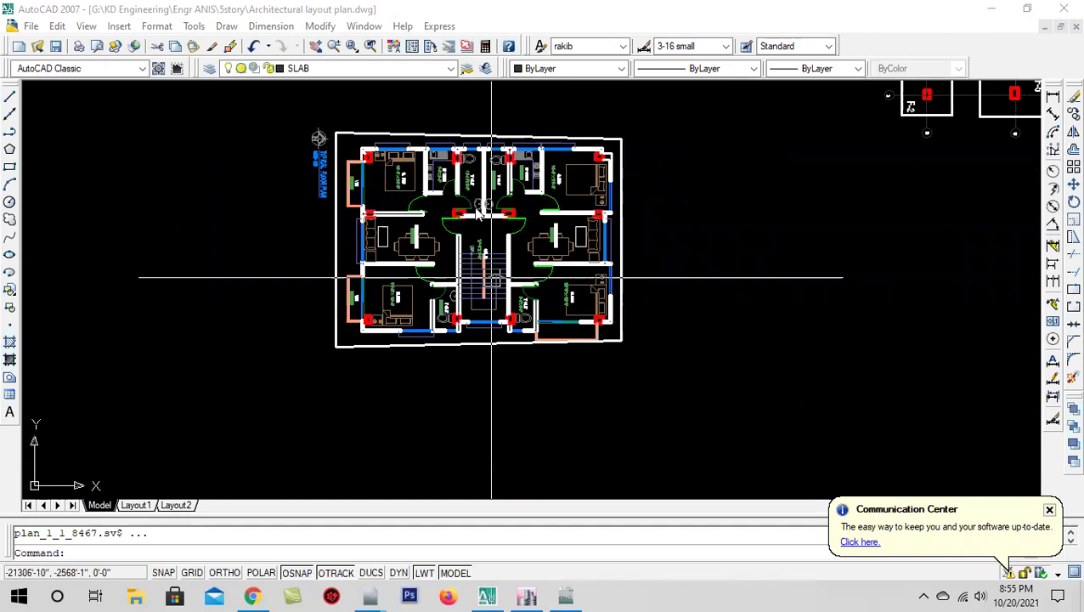
scroll(442, 226, "up", 2)
scroll(476, 255, "down", 2)
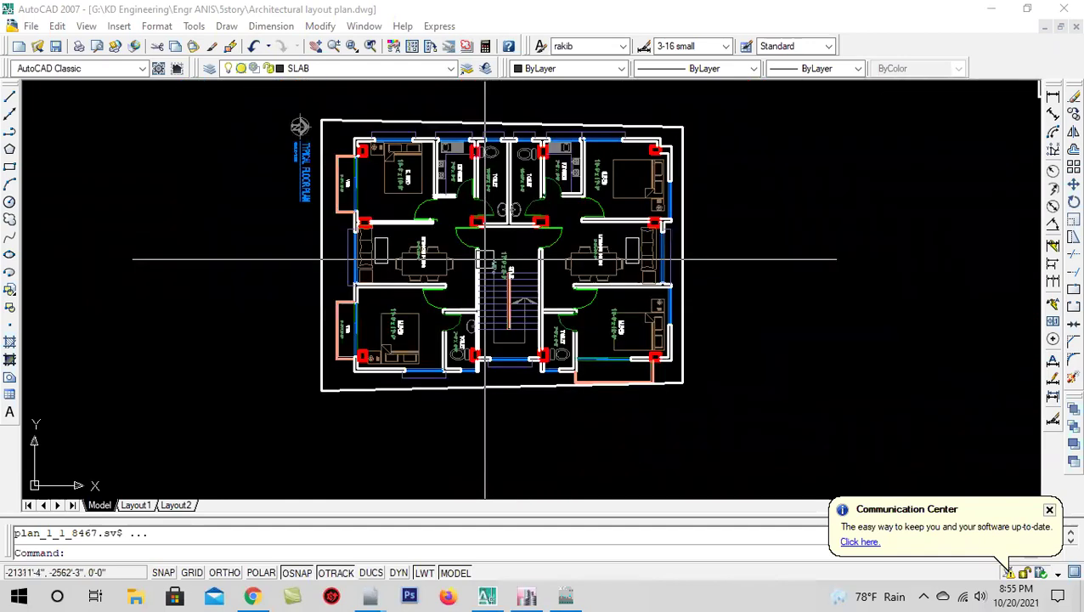
scroll(501, 235, "up", 2)
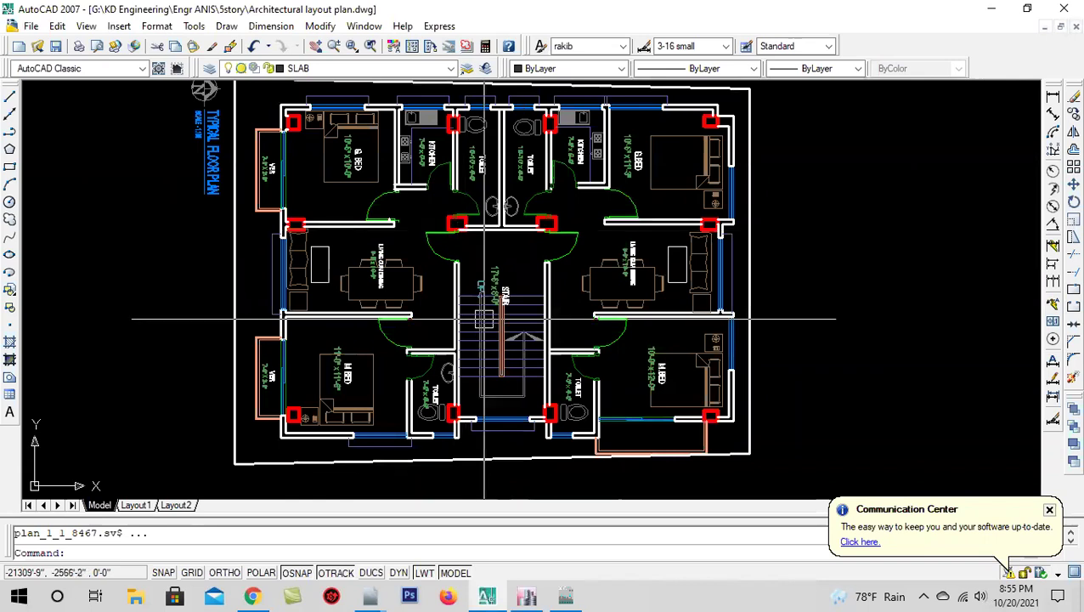
scroll(463, 229, "down", 2)
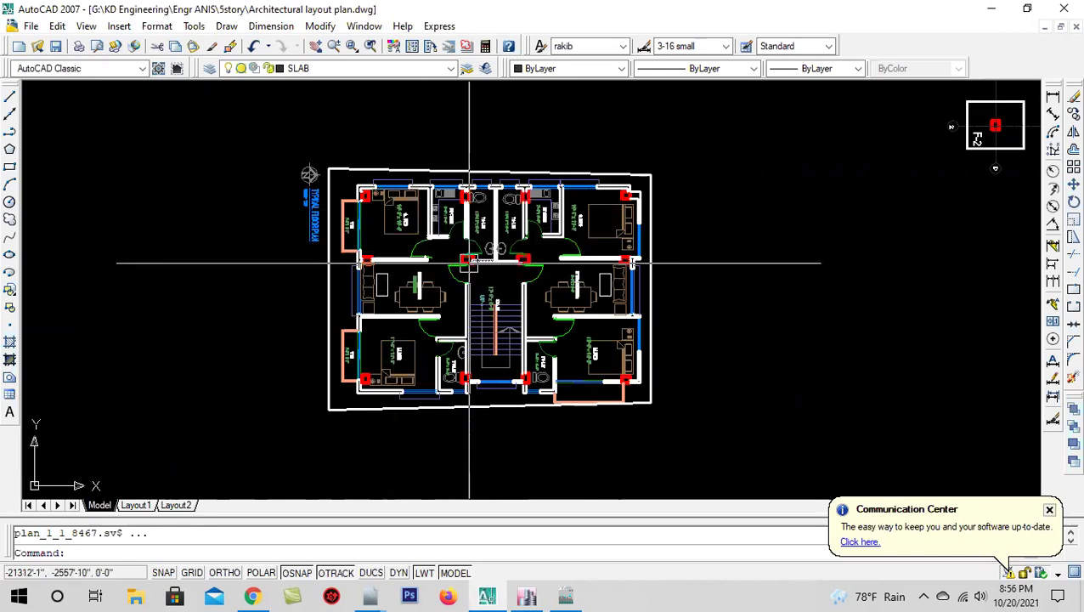
scroll(448, 237, "up", 5)
scroll(477, 293, "down", 4)
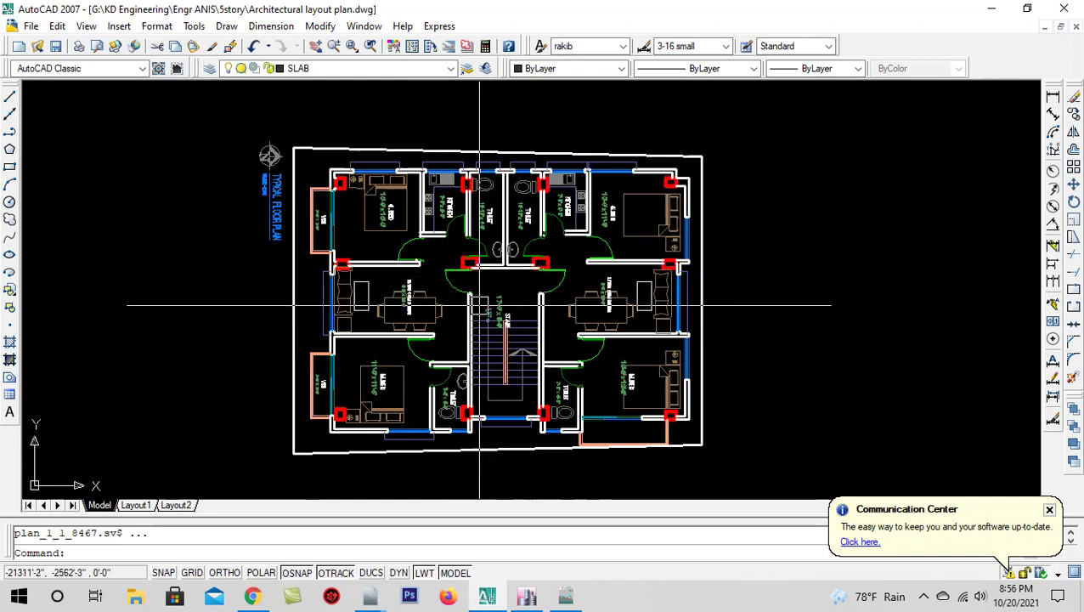
left_click(470, 263)
key("Escape")
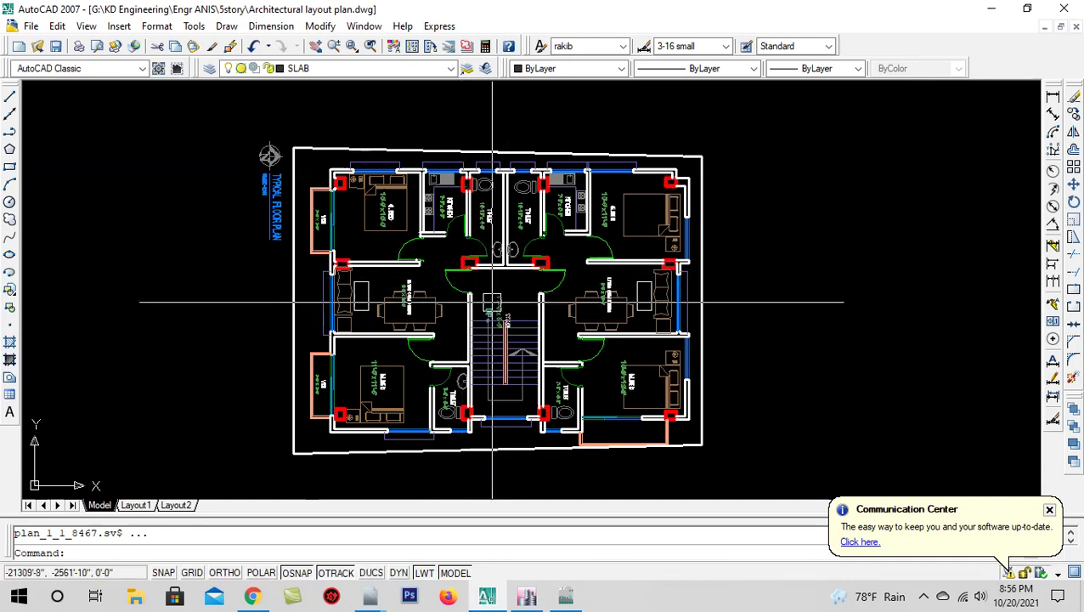
scroll(476, 288, "down", 3)
scroll(501, 255, "up", 2)
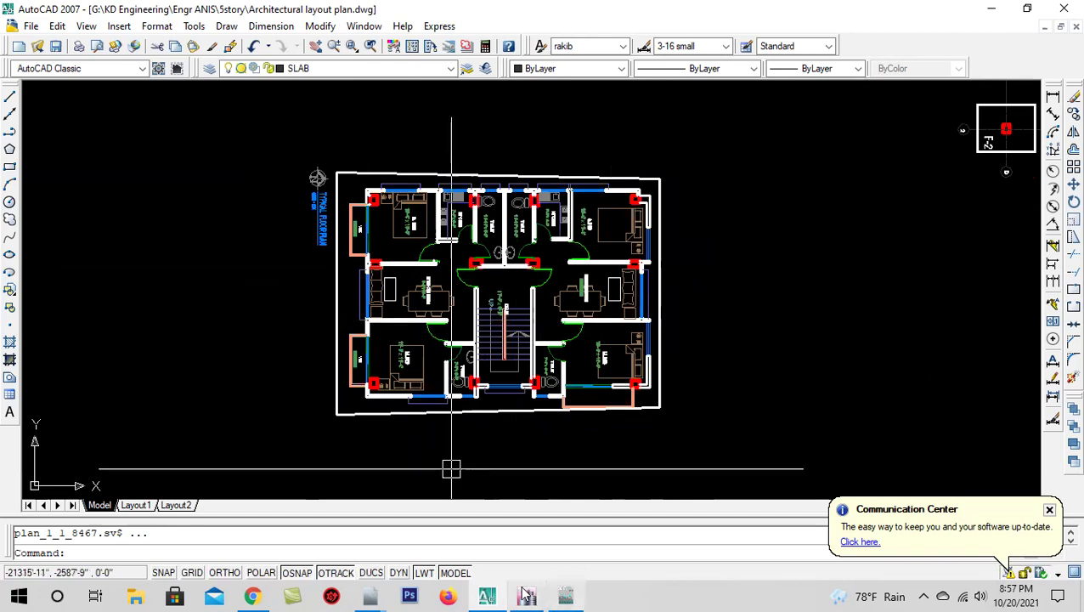
mouse_move(526, 596)
left_click(519, 536)
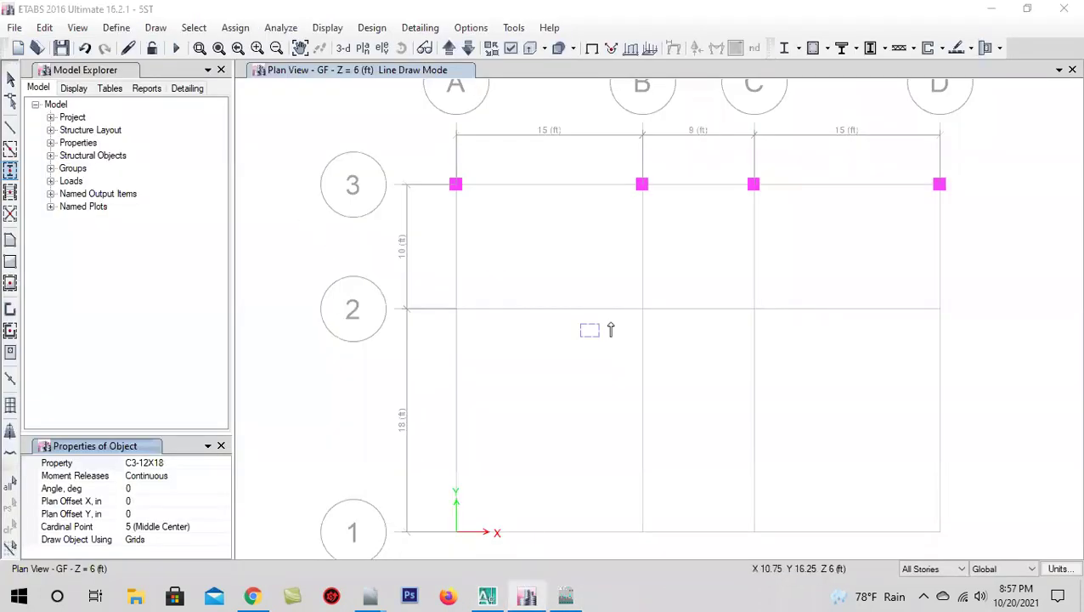
- Place C3-12X18 columns at B2 and C2, then C2-12X15 columns at A2 and D2
left_click_drag(600, 289, 790, 328)
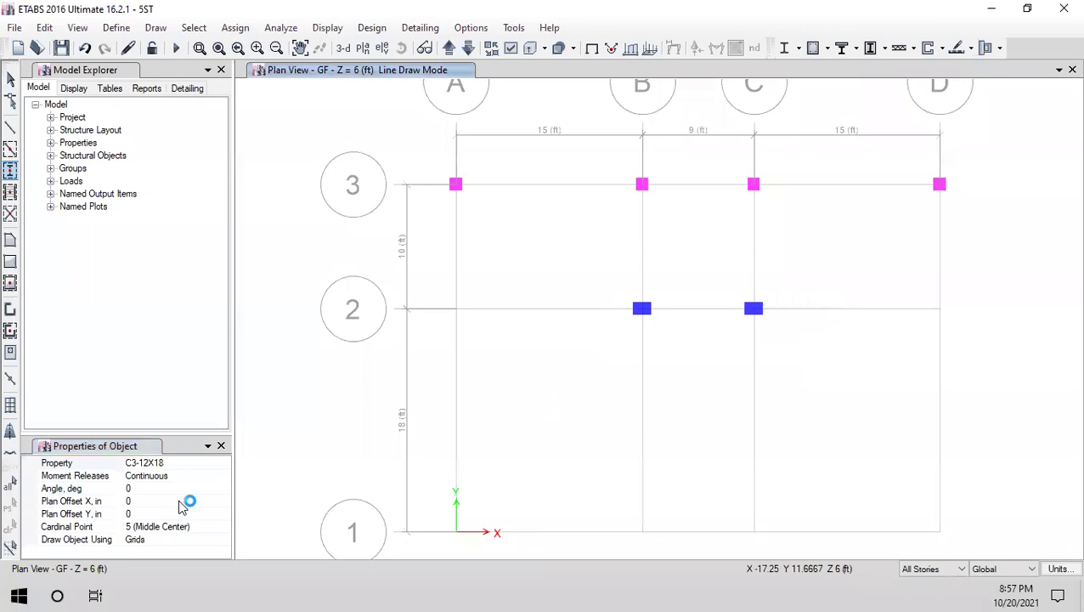
left_click(190, 463)
left_click(222, 462)
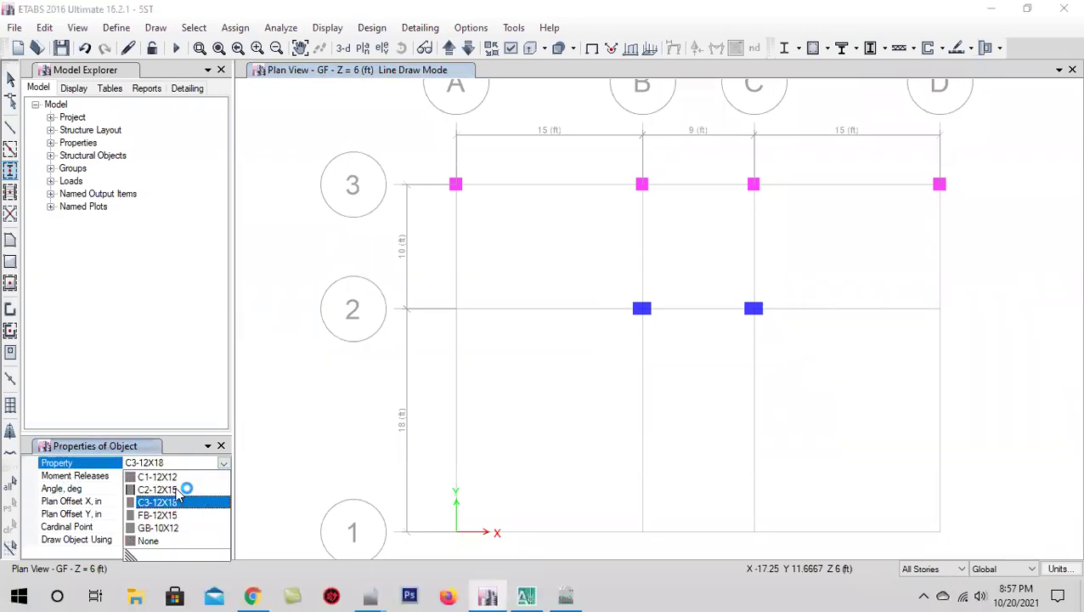
left_click(181, 491)
left_click(456, 308)
left_click(950, 347)
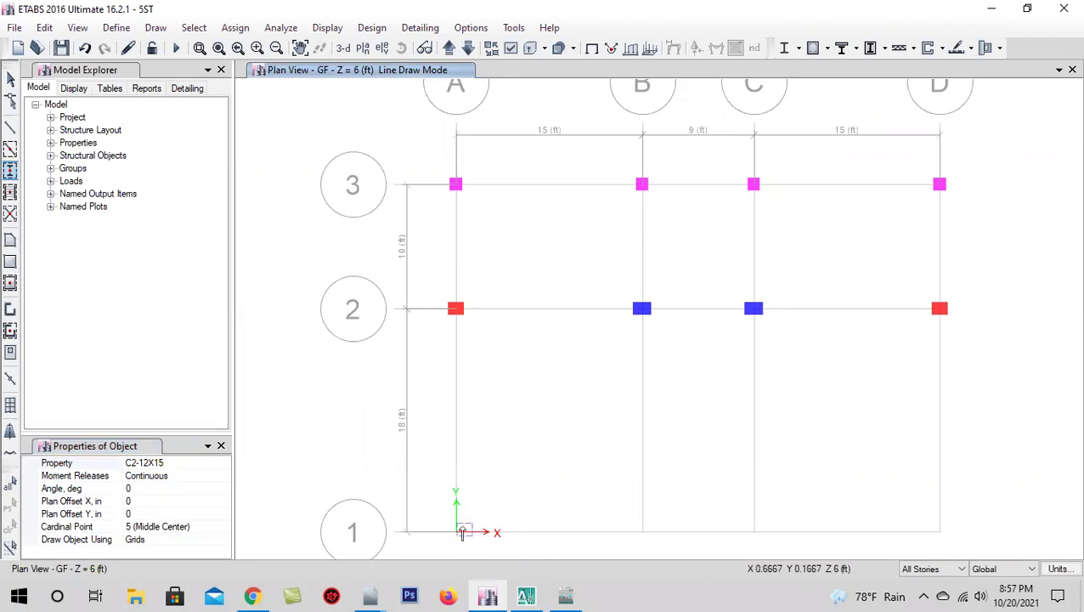
- Place C2-12X15 columns rotated 90° at A1 and D1
left_click(177, 464)
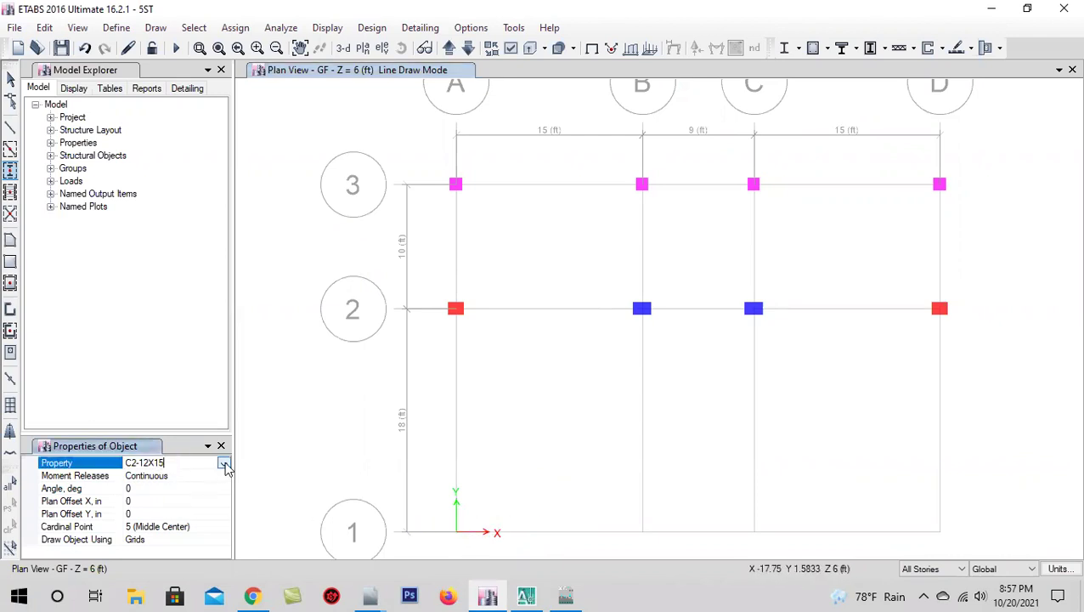
left_click(222, 464)
left_click(177, 490)
type("90")
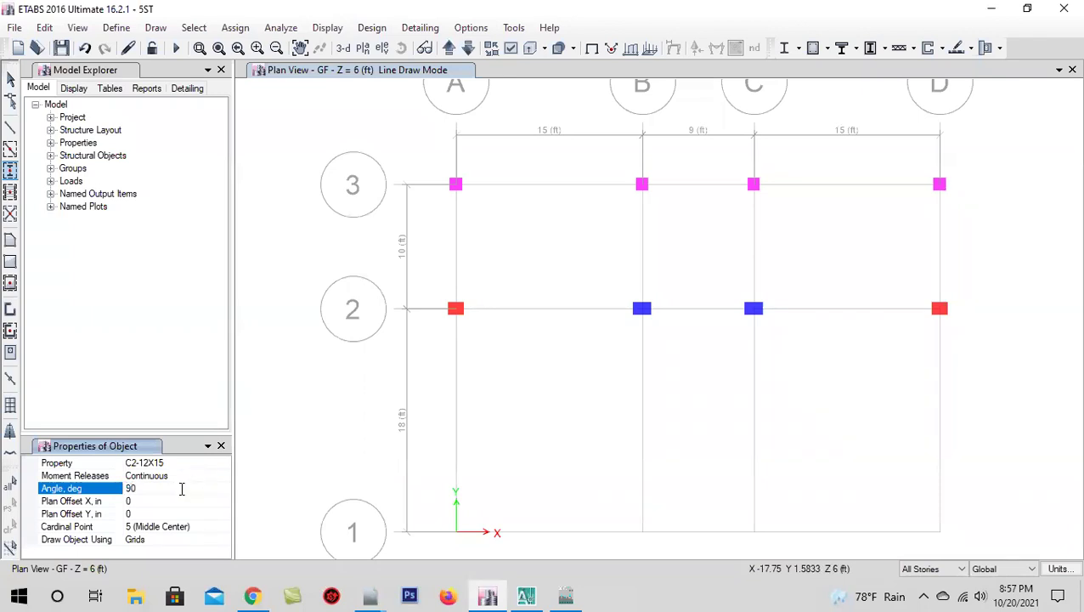
key("Tab")
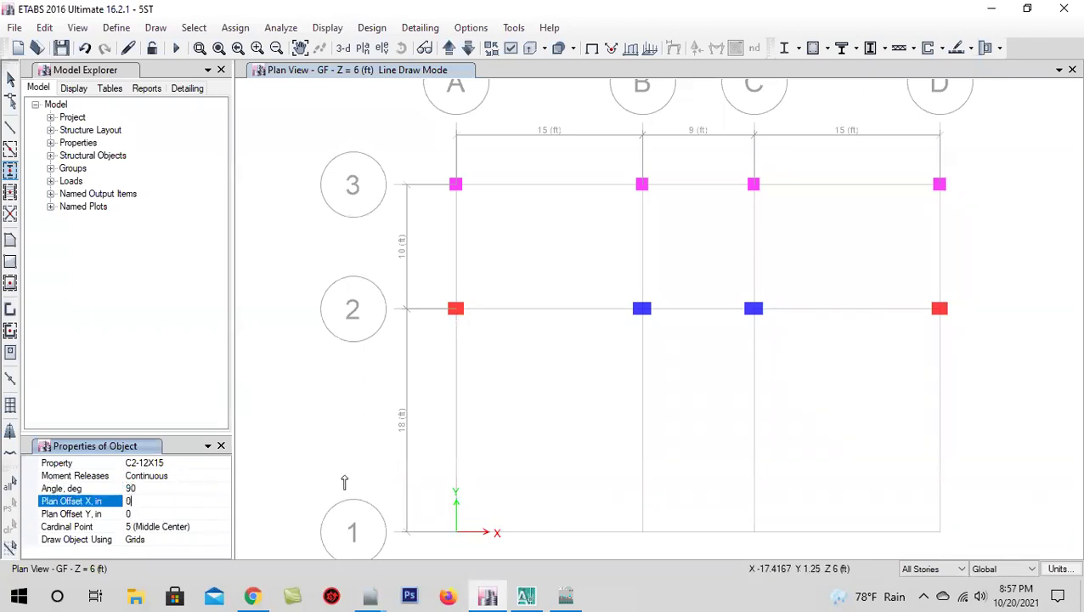
left_click(407, 533)
scroll(431, 520, "up", 5)
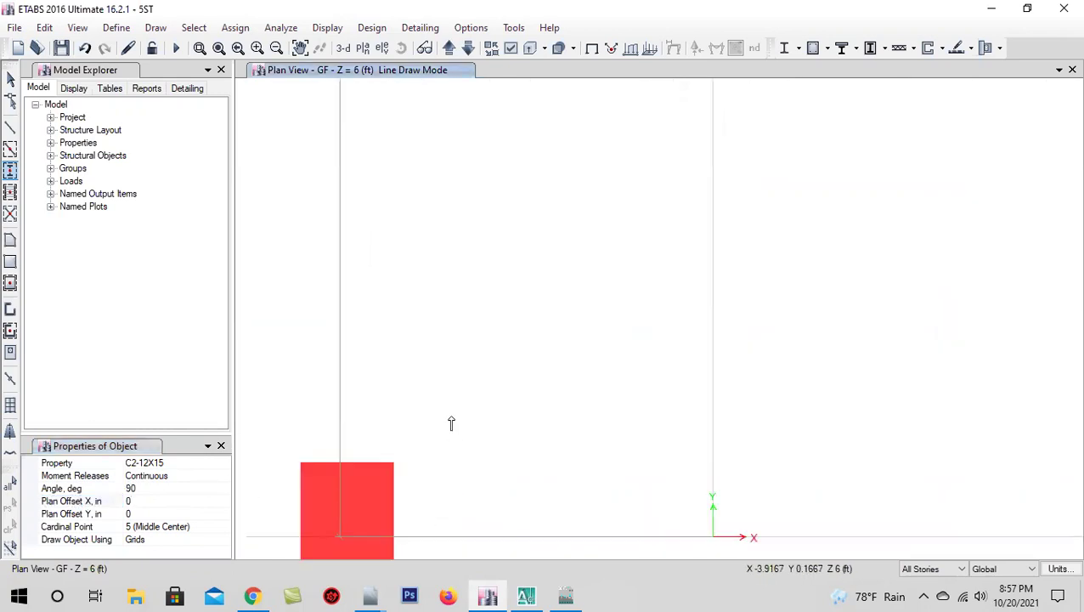
scroll(451, 423, "down", 3)
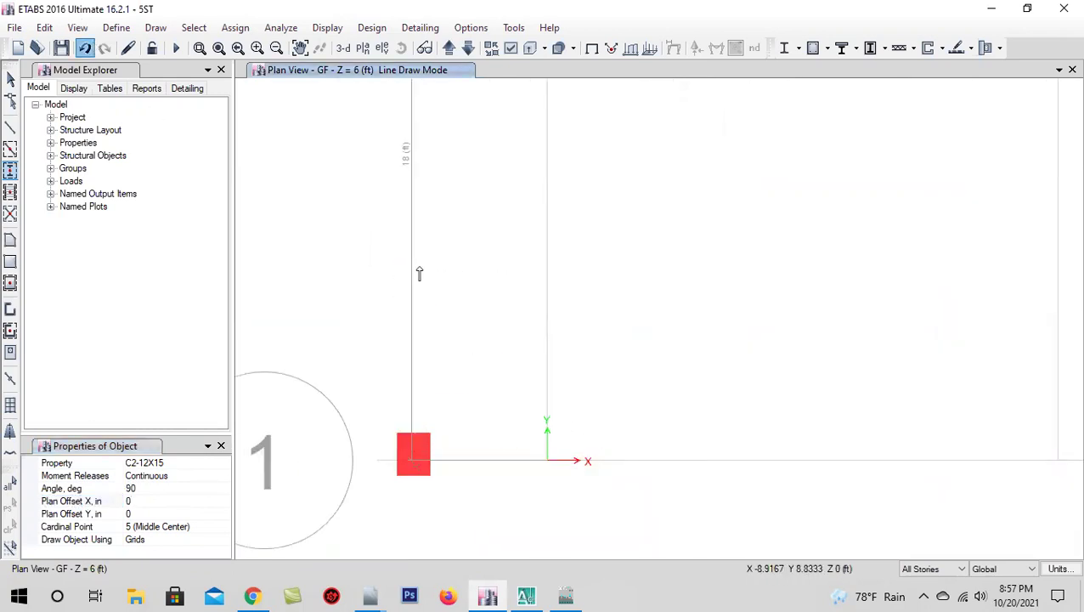
scroll(499, 430, "down", 2)
scroll(501, 420, "down", 1)
left_click(503, 430)
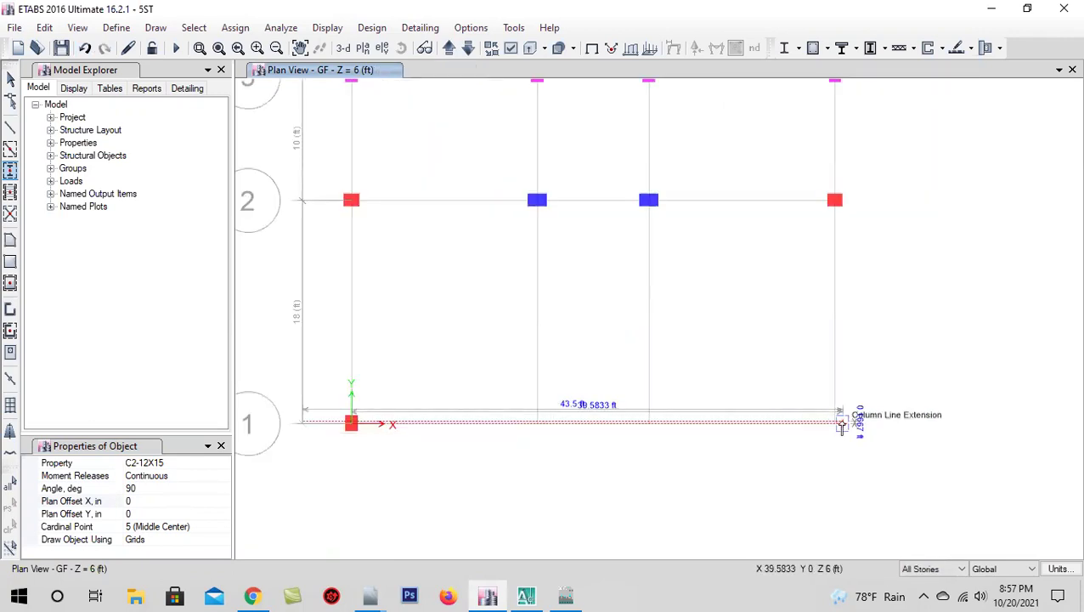
left_click(835, 422)
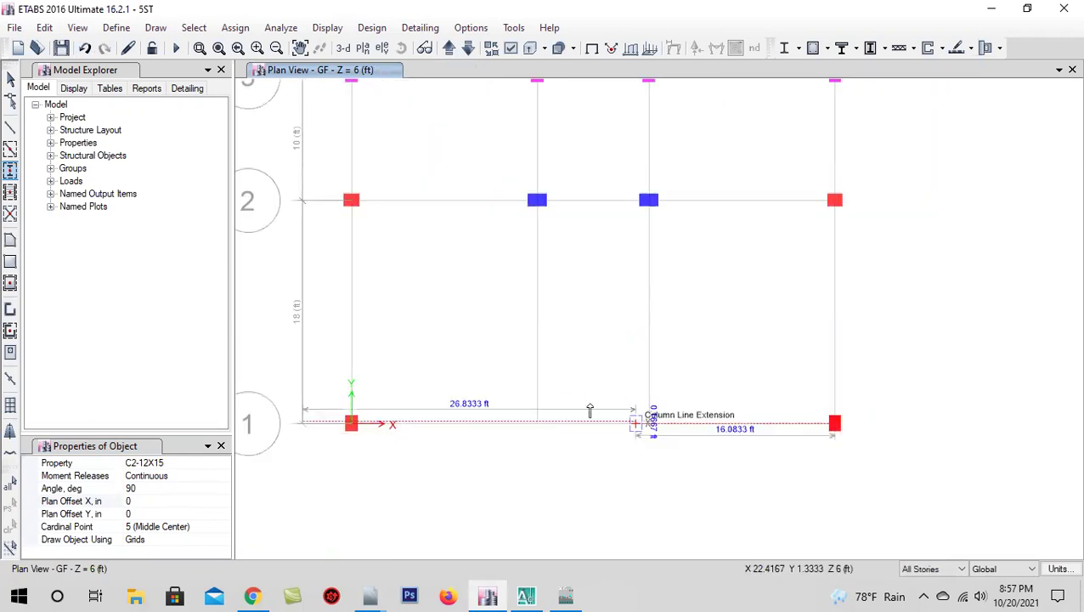
- Place C3-12X18 columns at B1 and C1, then stop drawing columns
left_click(179, 464)
left_click(223, 463)
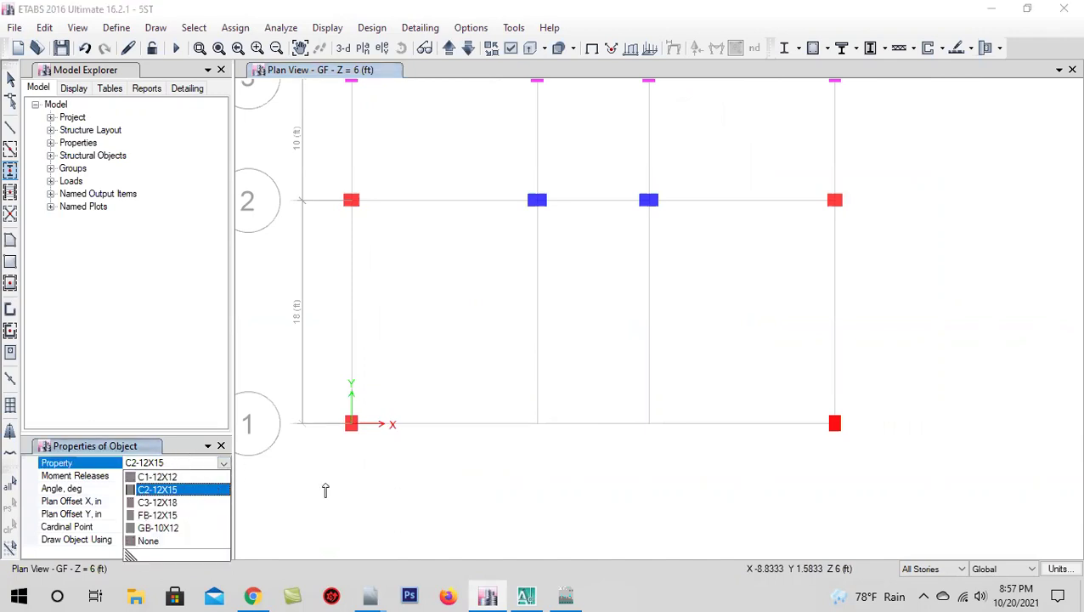
left_click(157, 502)
left_click_drag(509, 393, 692, 464)
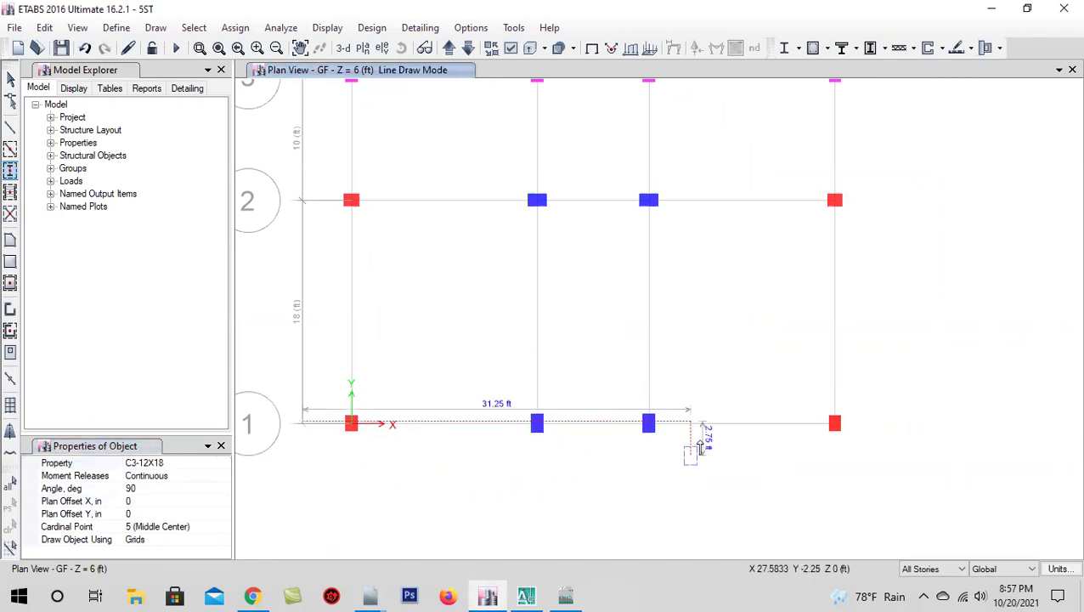
scroll(699, 448, "down", 3)
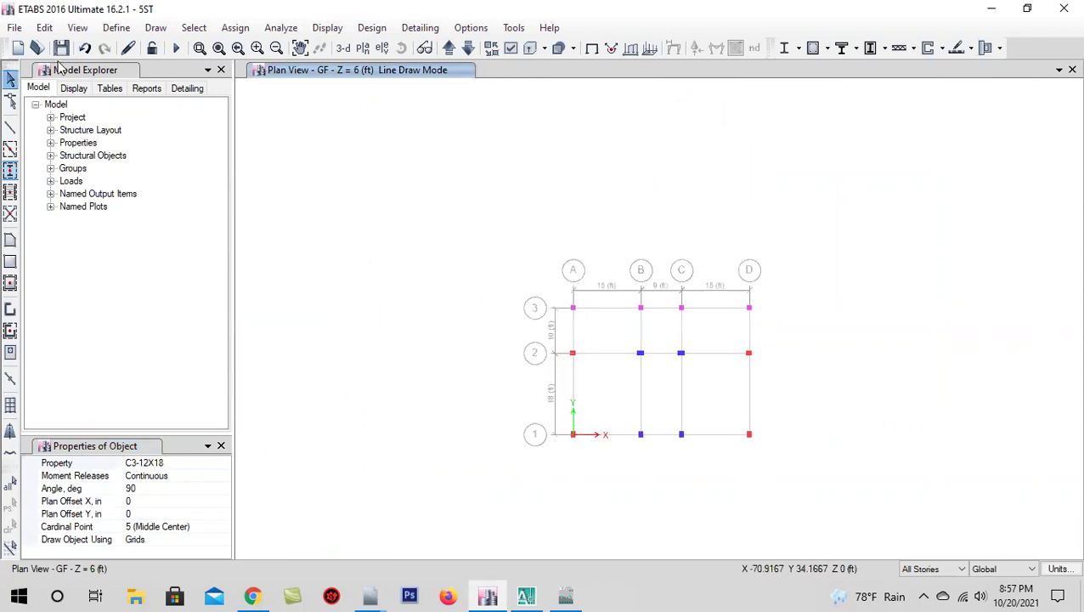
key("Escape")
- Save the model and switch to the GF plan view
left_click(343, 48)
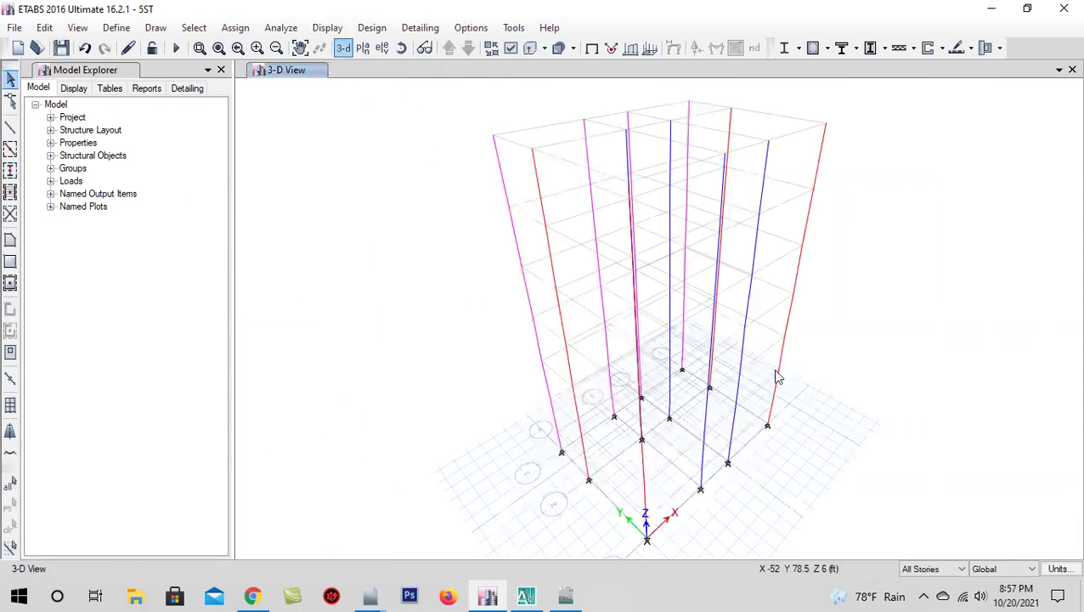
key("ctrl+s")
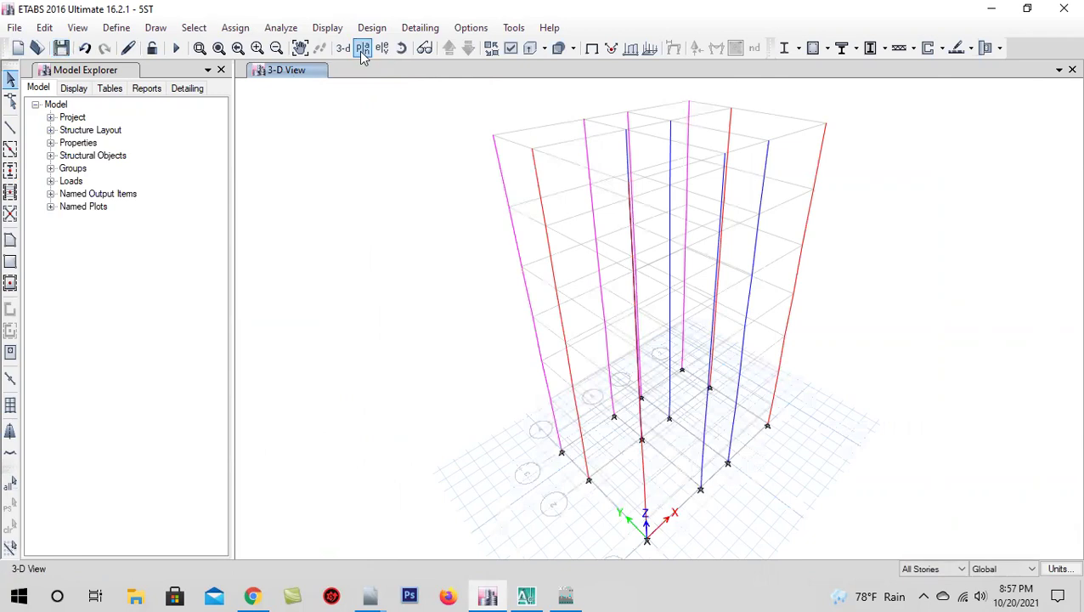
left_click(362, 49)
left_click(472, 309)
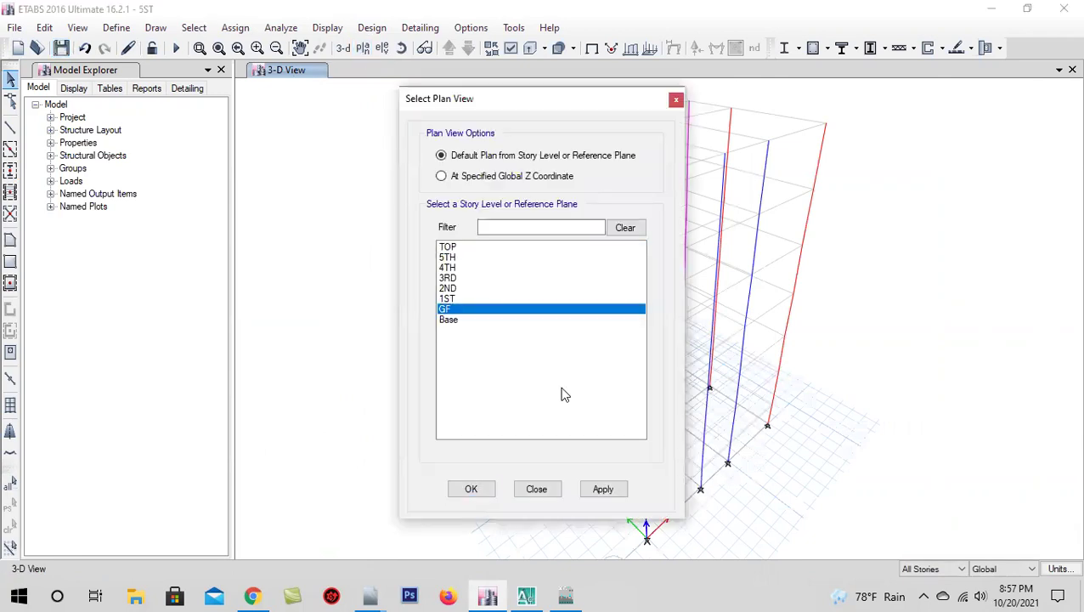
left_click(601, 495)
left_click(474, 490)
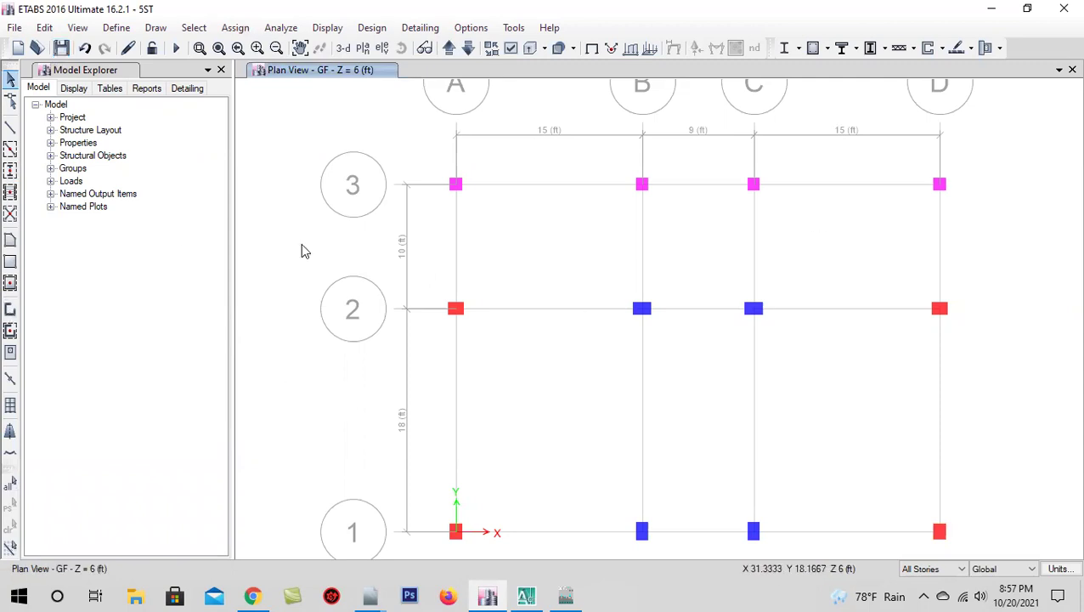
- Draw FB-12X15 beams along every grid line by windowing the whole grid
left_click(11, 126)
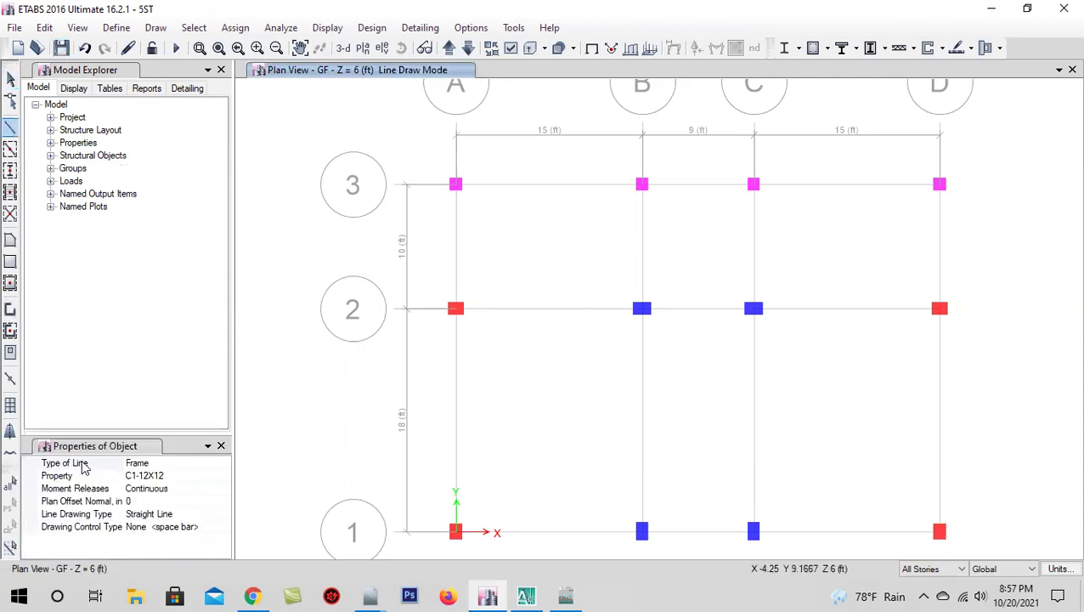
left_click(196, 490)
left_click(218, 476)
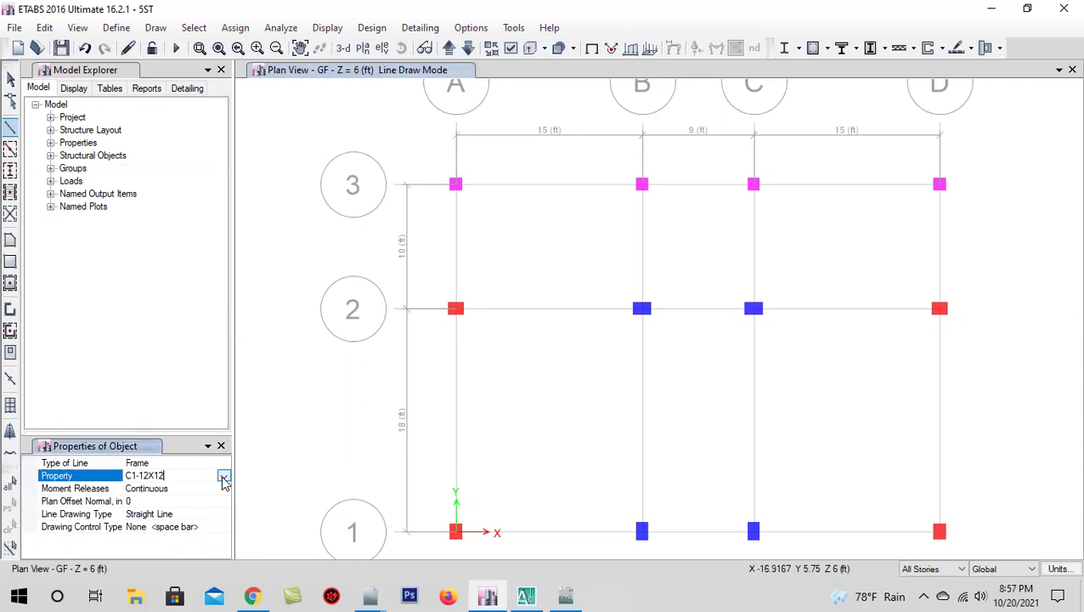
left_click(222, 478)
left_click(179, 527)
left_click(454, 182)
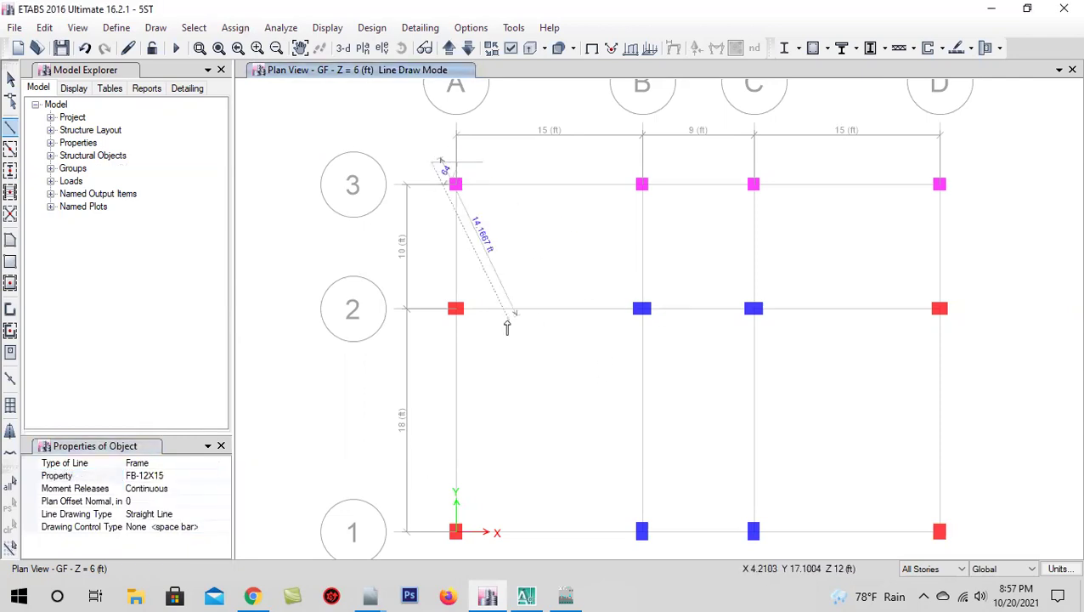
left_click(12, 157)
left_click_drag(419, 169, 1004, 550)
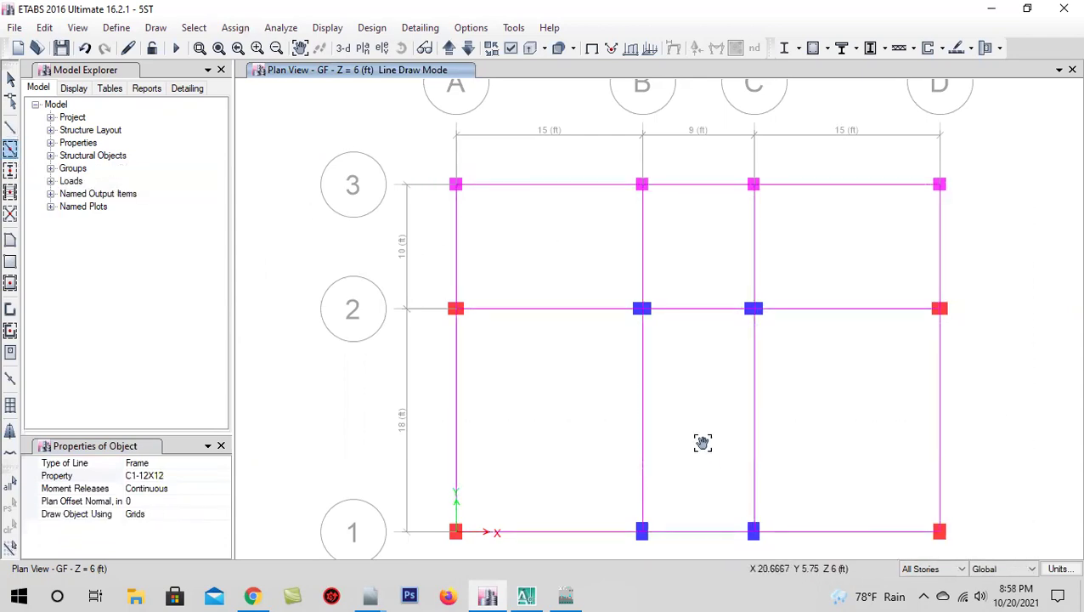
middle_click_drag(535, 296, 516, 270)
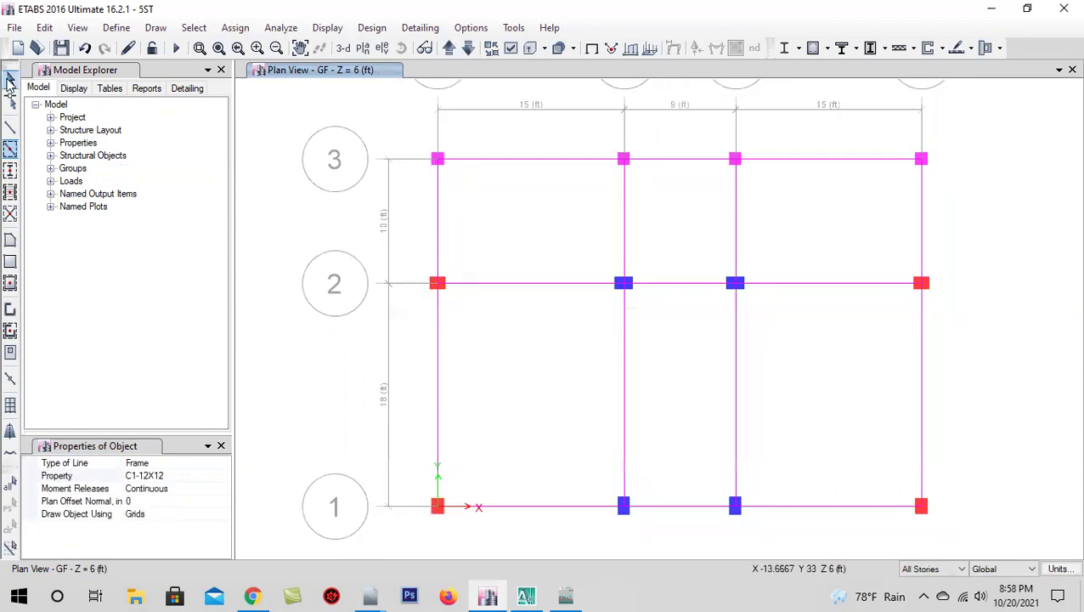
left_click(10, 79)
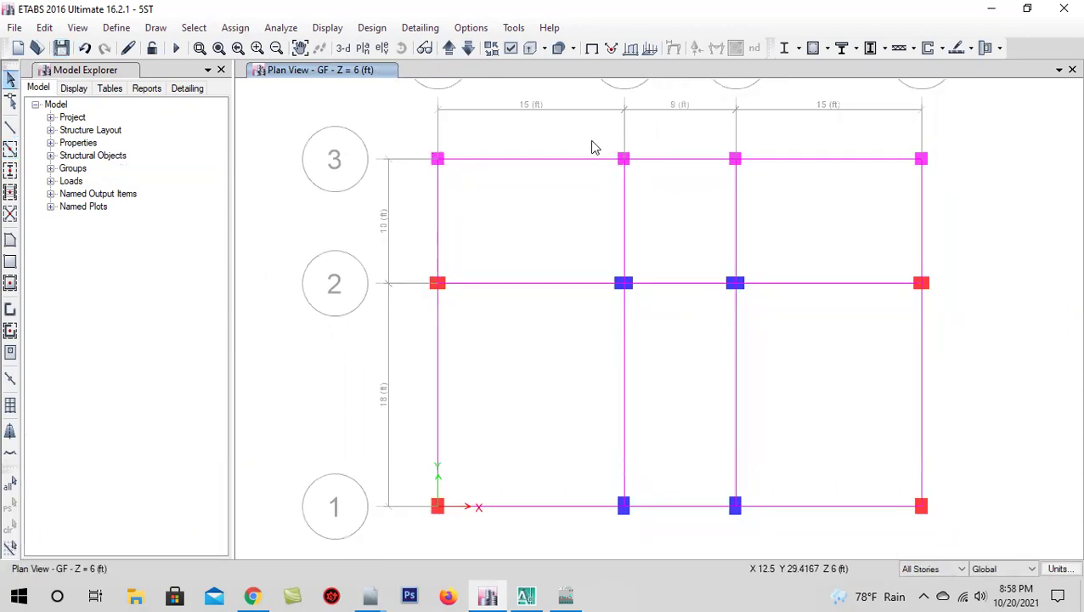
- Select the ground-floor beams
left_click_drag(594, 147, 760, 172)
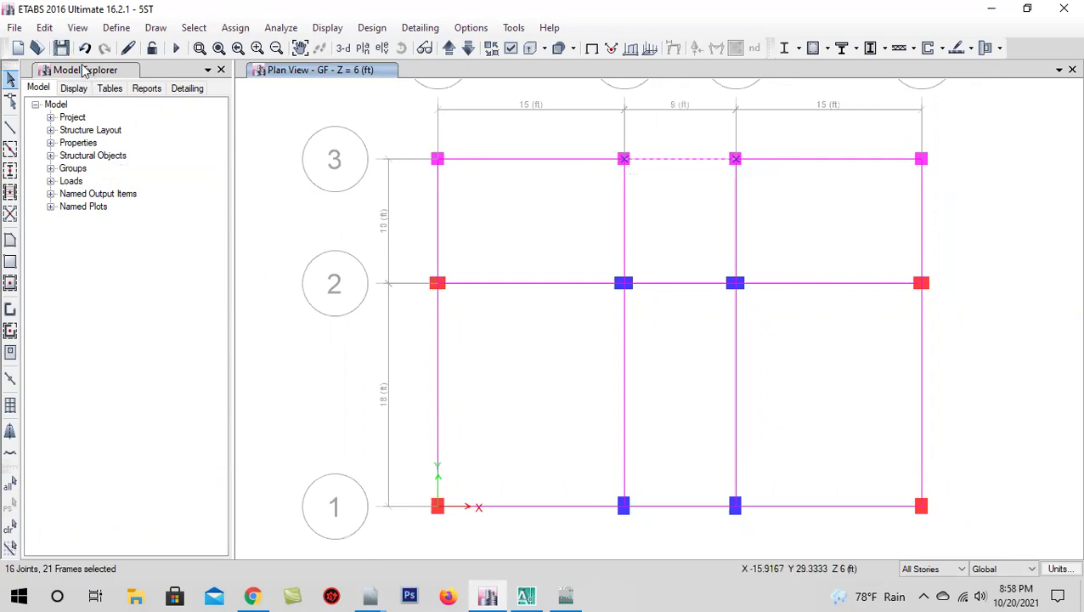
left_click(62, 48)
mouse_move(605, 145)
left_mouse_down()
mouse_move(767, 174)
mouse_move(795, 210)
left_mouse_up()
- Assign the C1-12X12 frame section to the selected beams, then bring up the AutoCAD floor plan
left_click(235, 28)
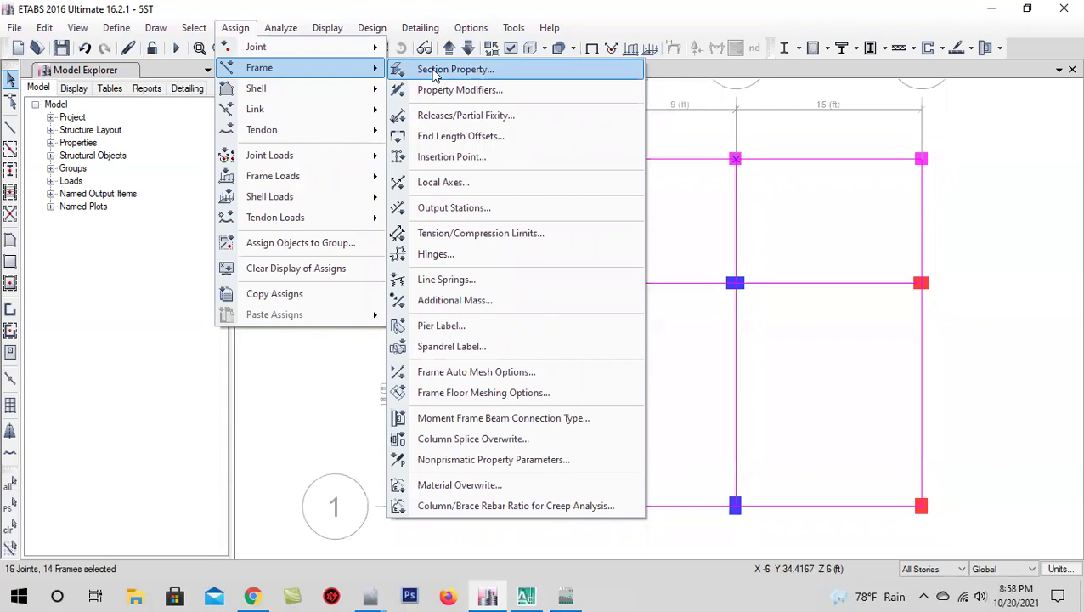
left_click(436, 75)
left_click(479, 211)
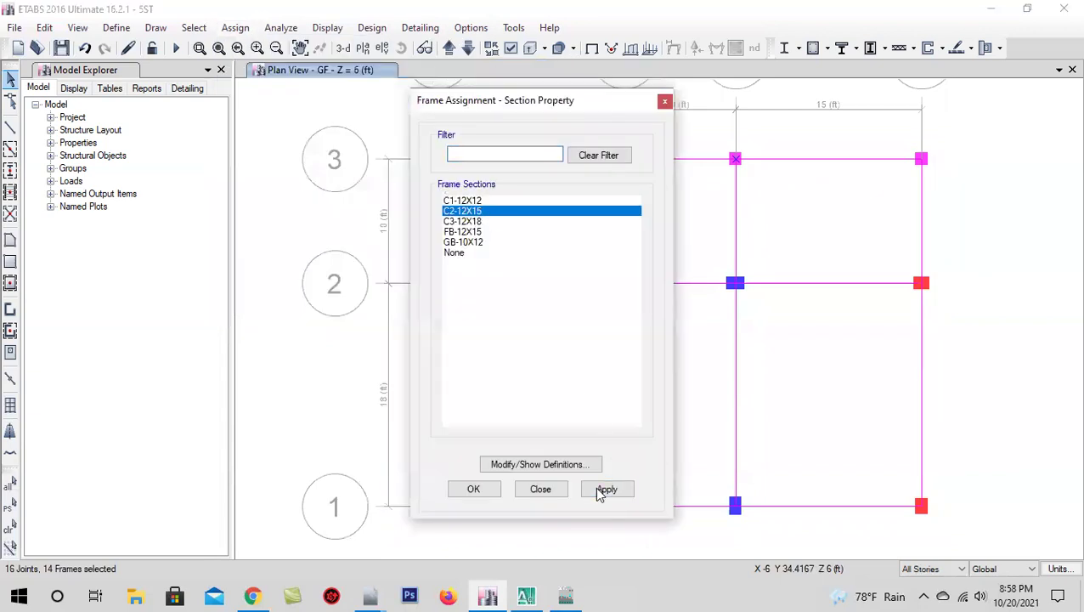
left_click(471, 491)
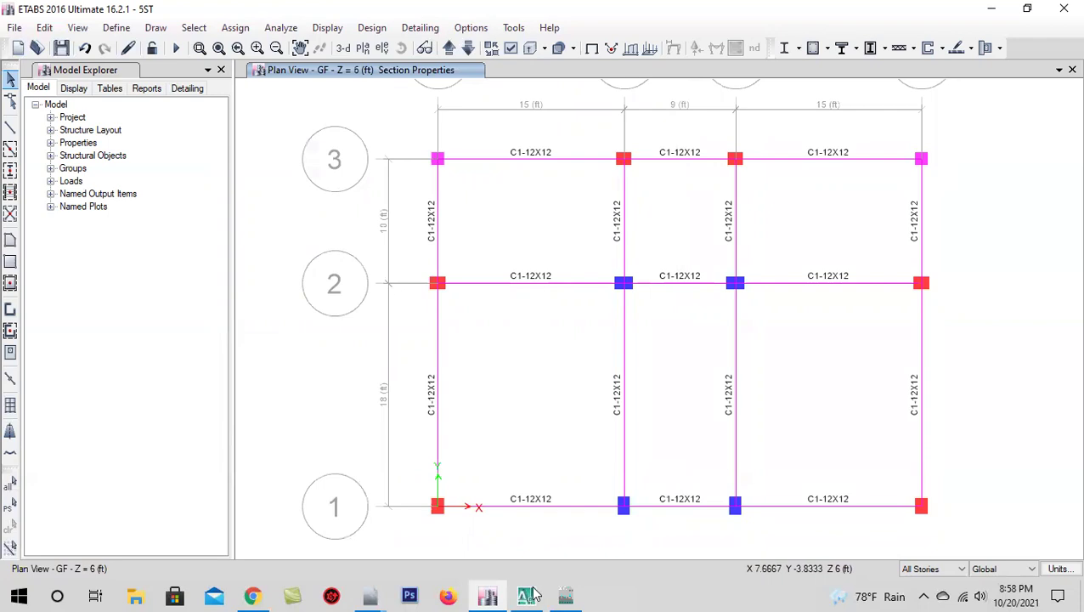
mouse_move(527, 595)
left_click(541, 502)
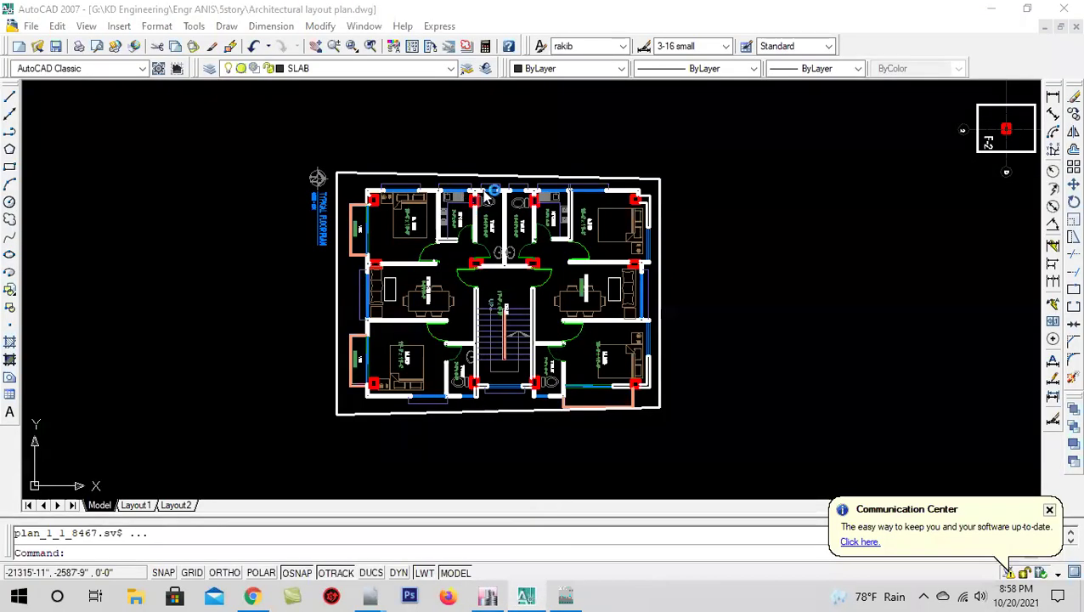
- Zoom in and out over the AutoCAD floor plan's columns, then return to ETABS
scroll(488, 197, "up", 3)
scroll(491, 197, "up", 2)
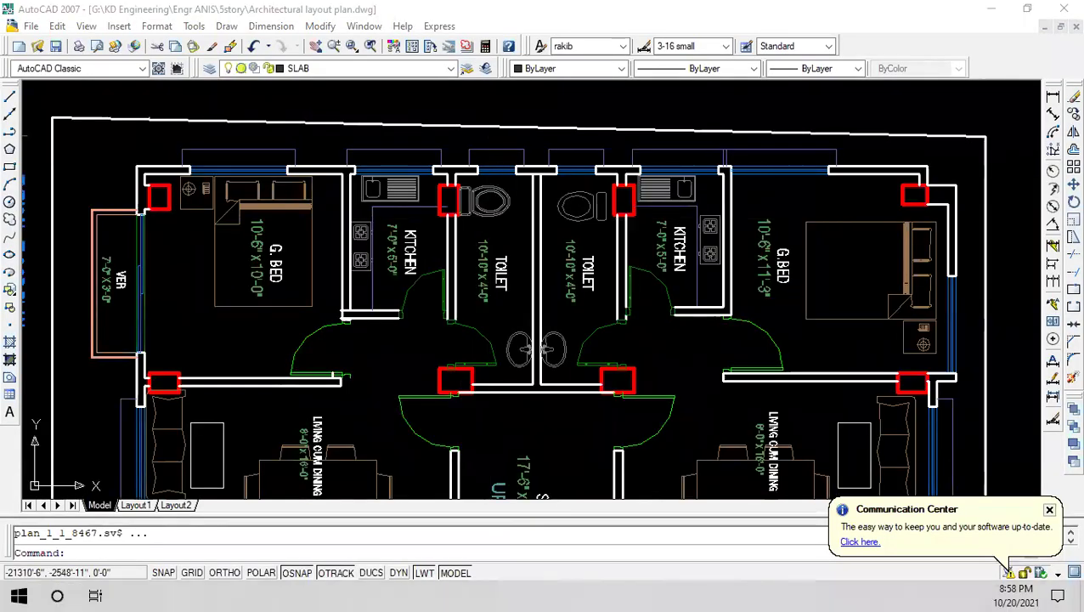
scroll(460, 242, "down", 3)
scroll(358, 229, "down", 3)
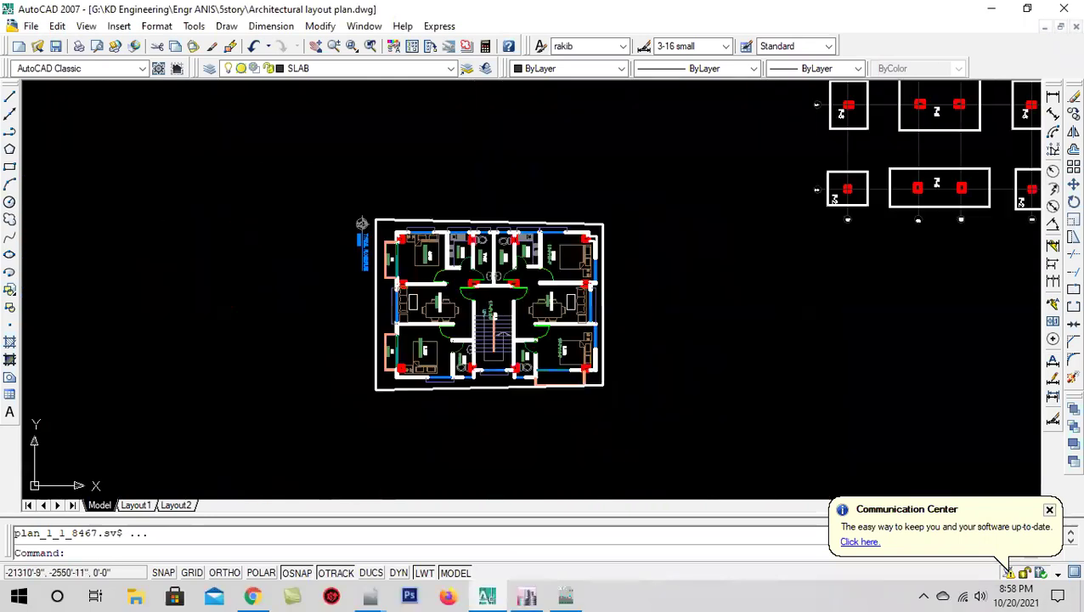
scroll(471, 406, "up", 2)
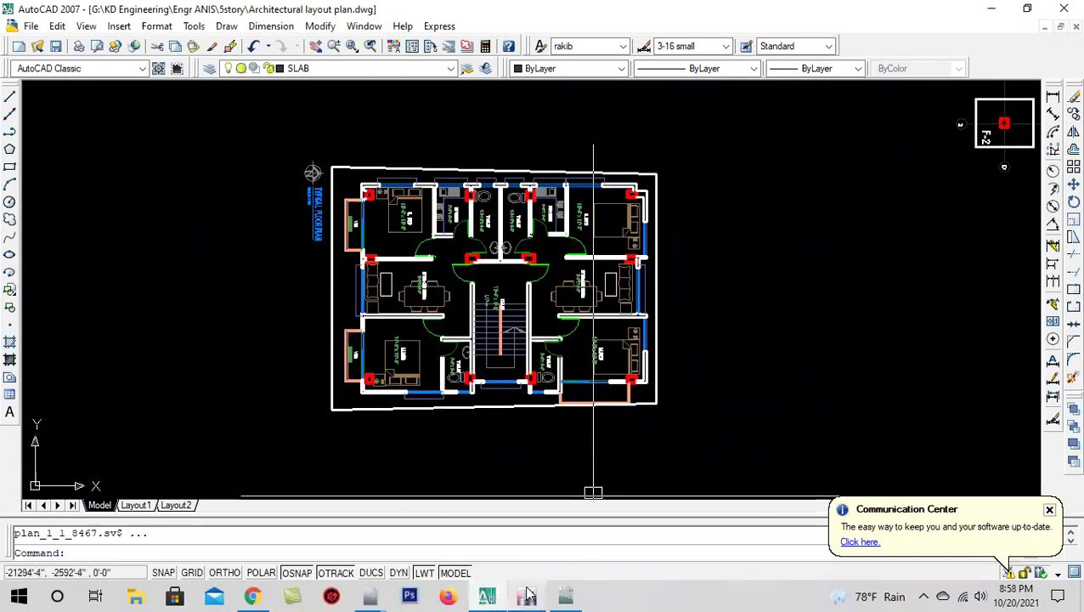
left_click(540, 553)
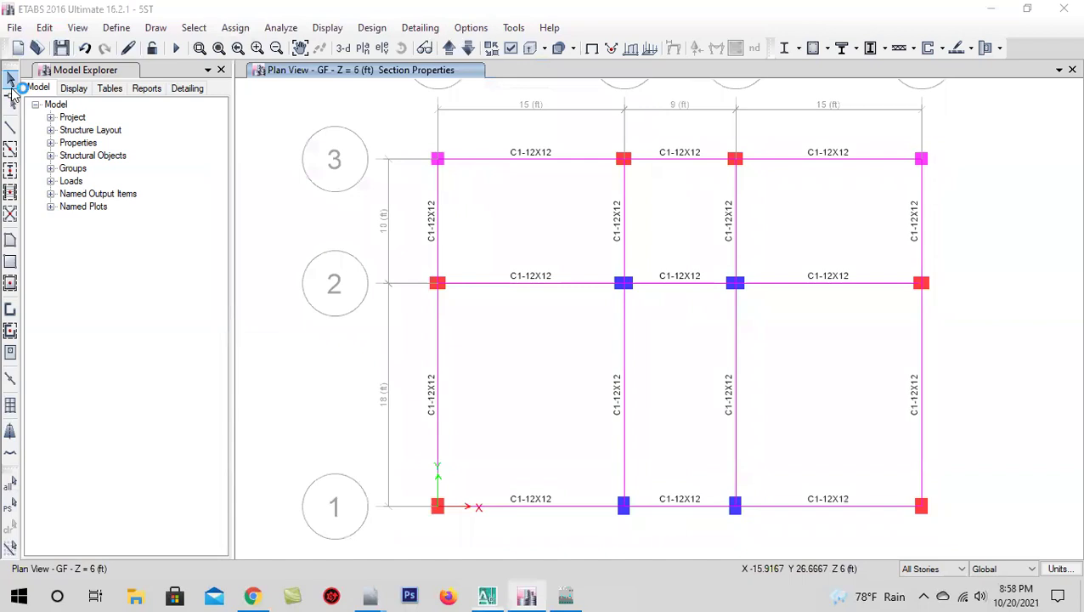
- Select the columns at B3 and C3 and delete them
scroll(421, 281, "down", 5)
scroll(442, 276, "up", 3)
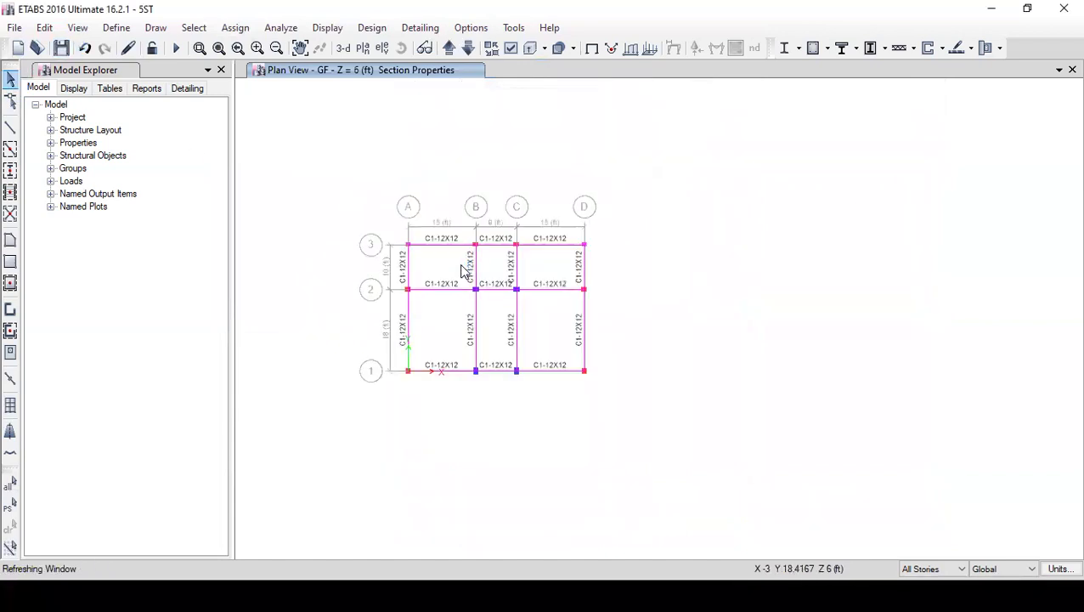
scroll(509, 270, "up", 2)
left_click_drag(518, 235, 520, 233)
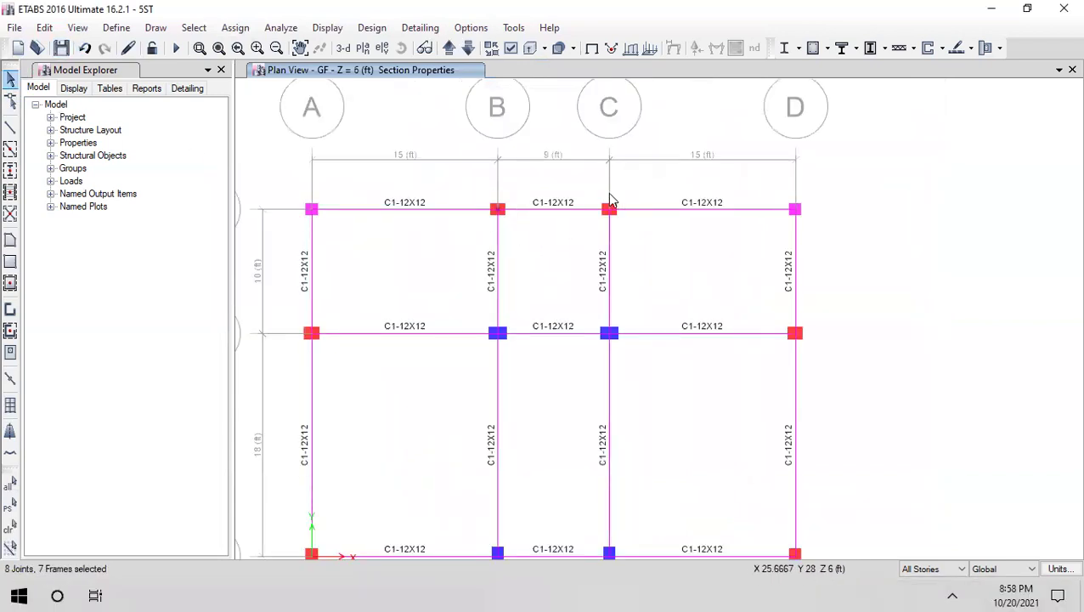
left_click_drag(598, 197, 585, 228)
left_click(44, 29)
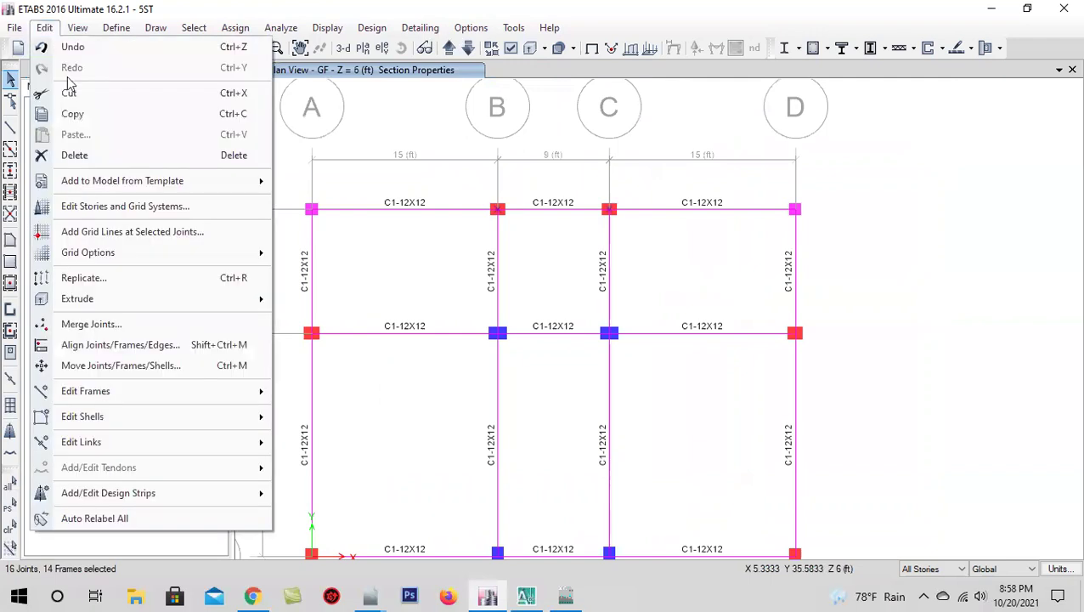
left_click(81, 156)
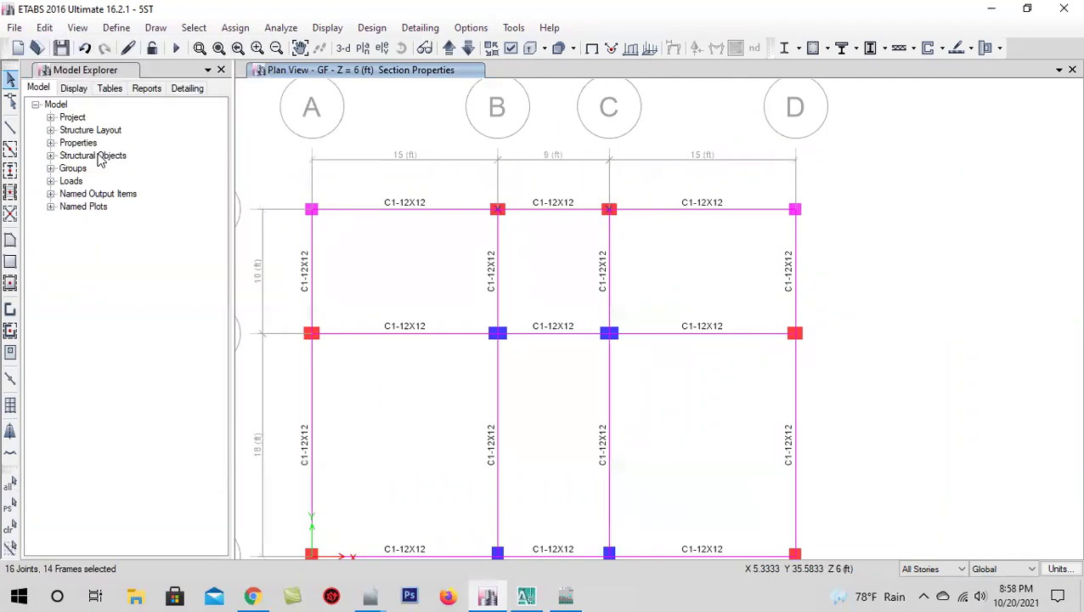
- Redraw C2-12X15 columns at B3 and C3, then view the building in 3-D
left_click(11, 171)
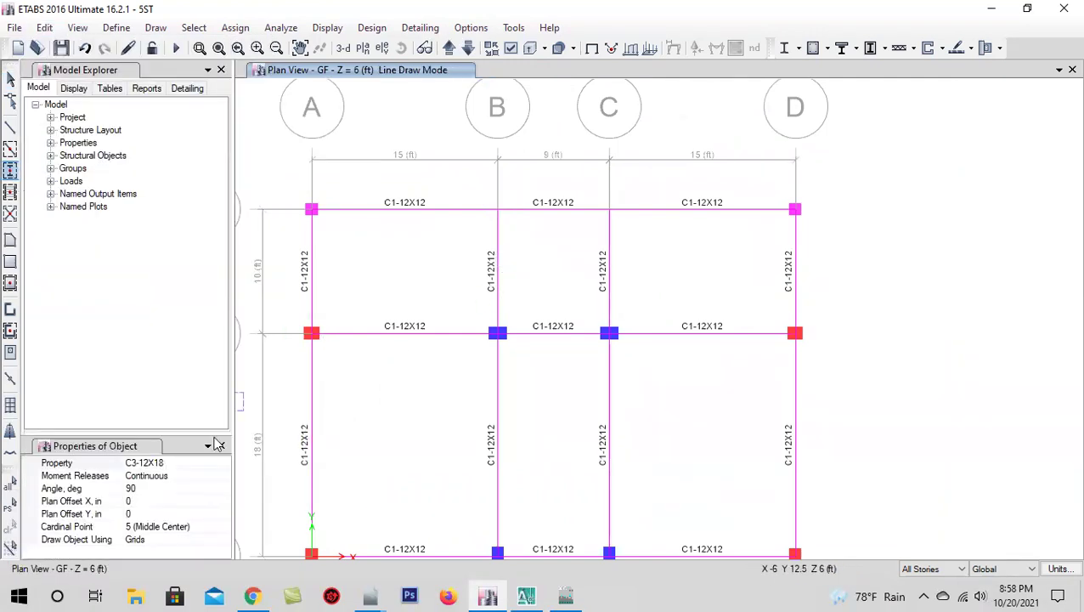
left_click(196, 474)
left_click(223, 463)
left_click(196, 493)
left_click(498, 209)
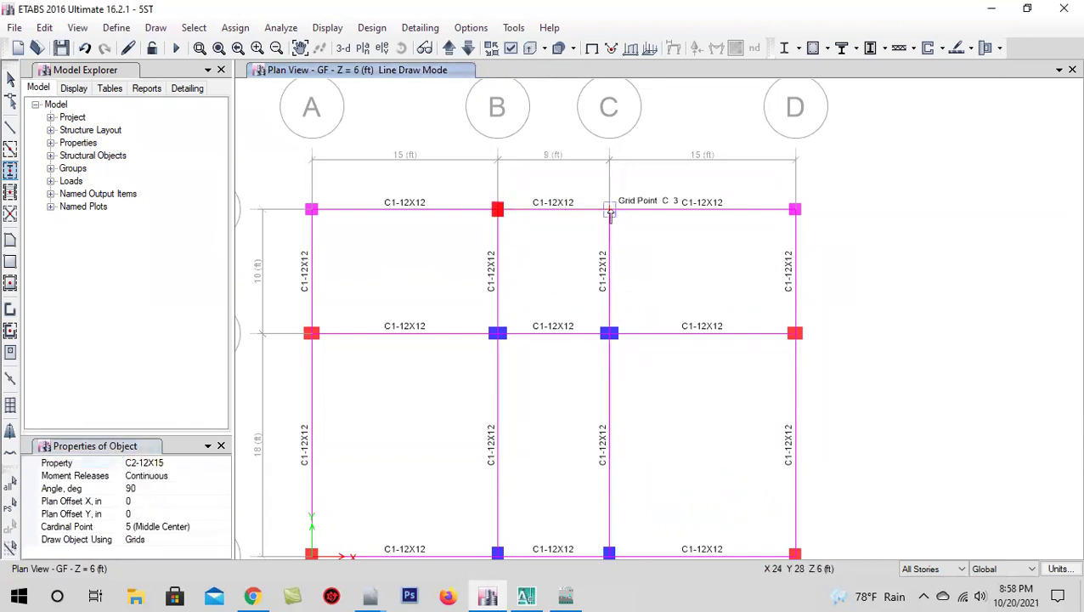
scroll(649, 300, "down", 3)
scroll(625, 331, "up", 3)
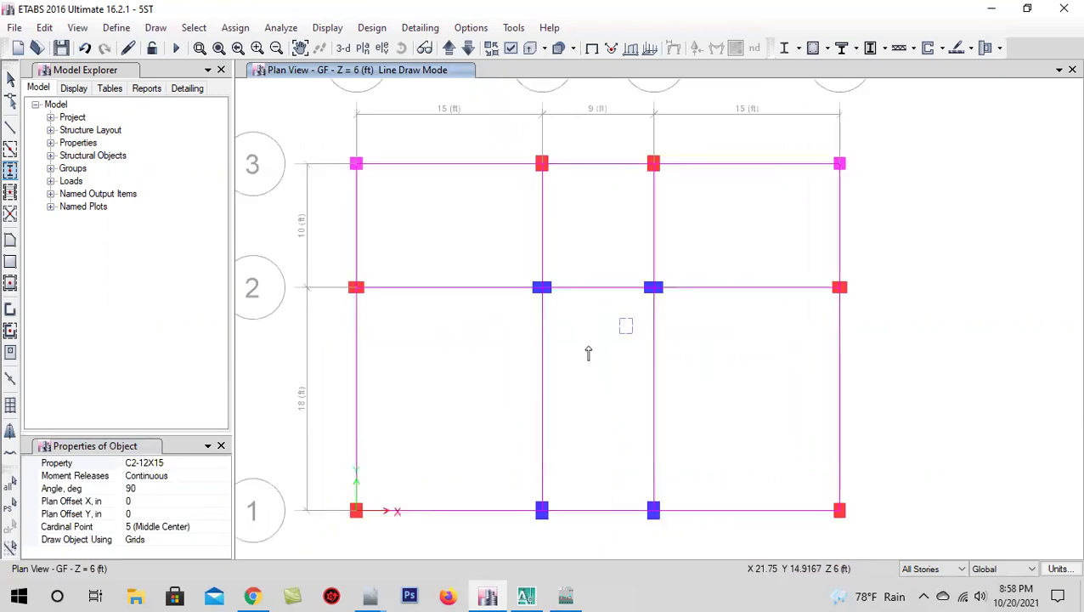
left_click(12, 78)
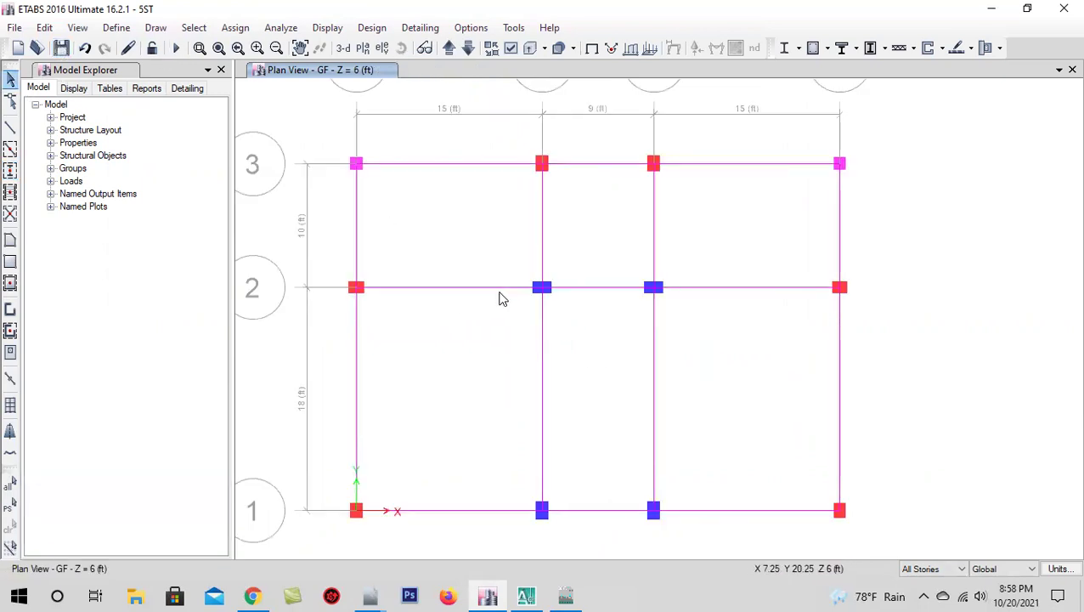
left_click(344, 49)
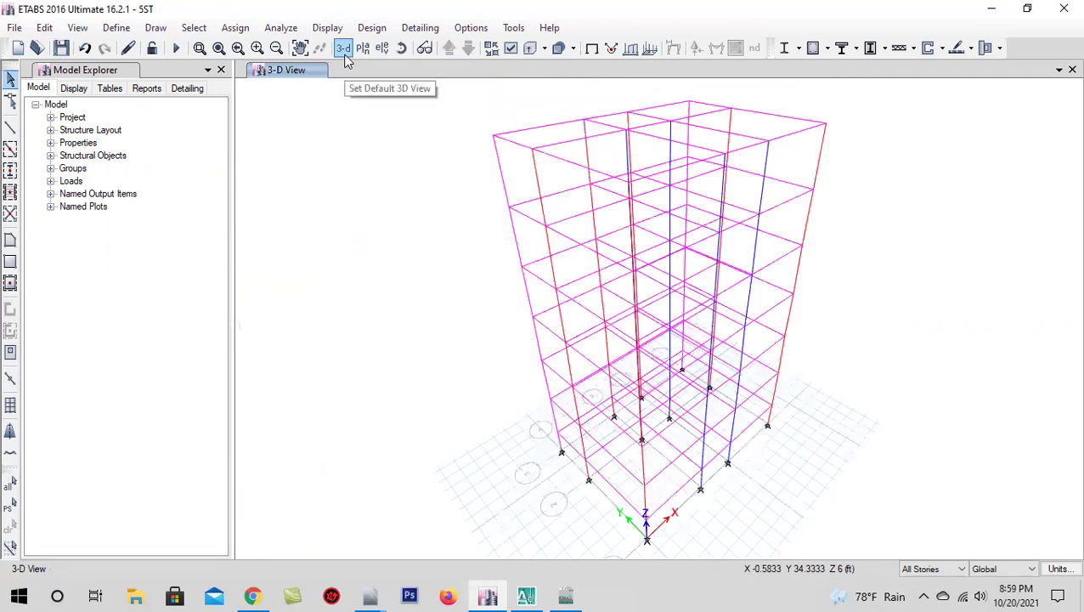
- Switch to the GF plan view
left_click(364, 51)
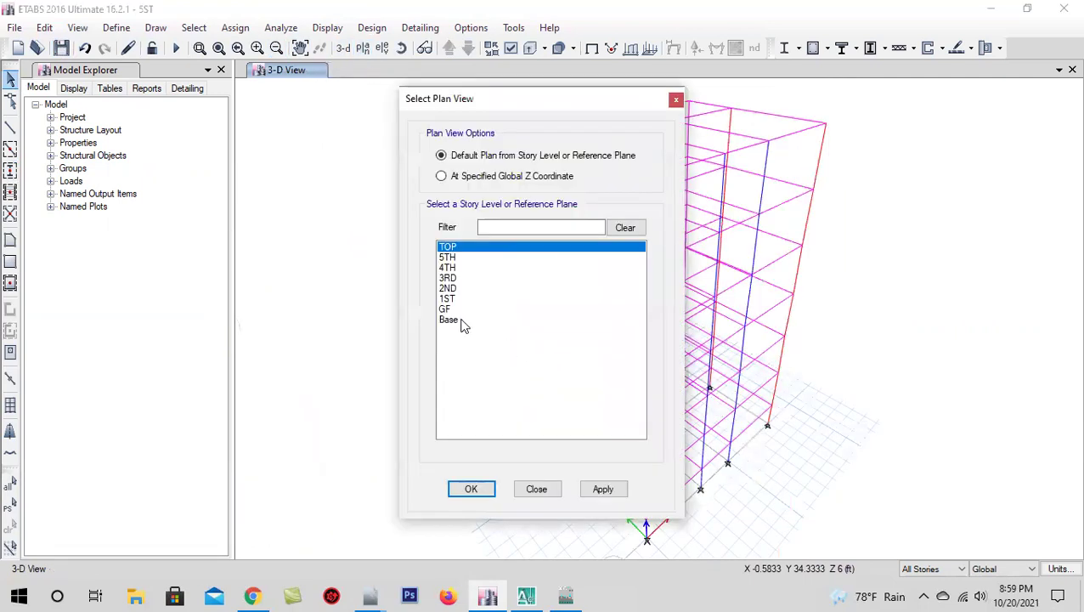
left_click(450, 309)
left_click(617, 492)
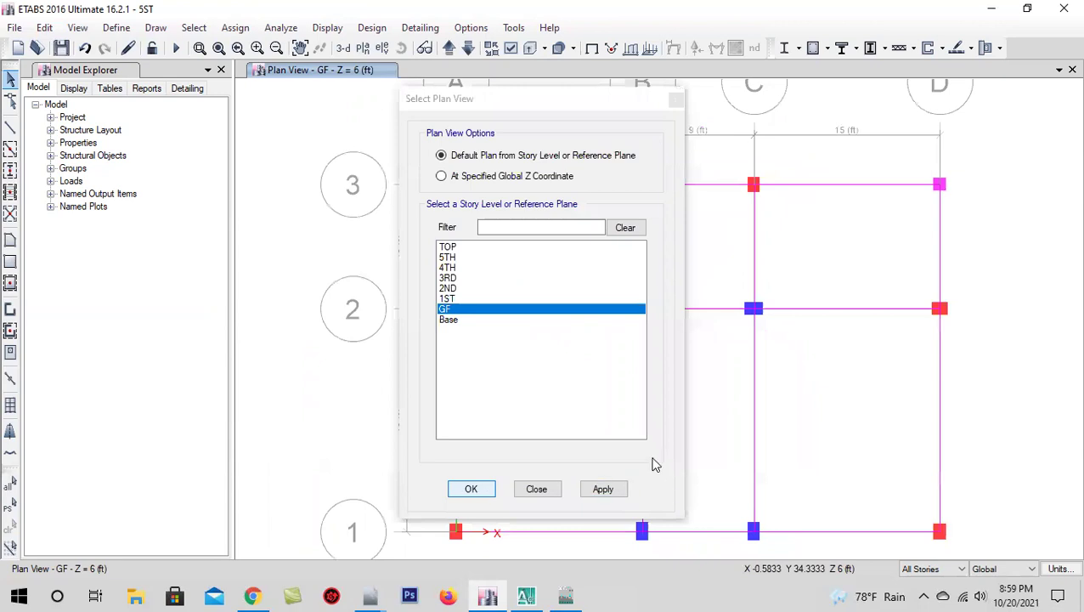
left_click(537, 489)
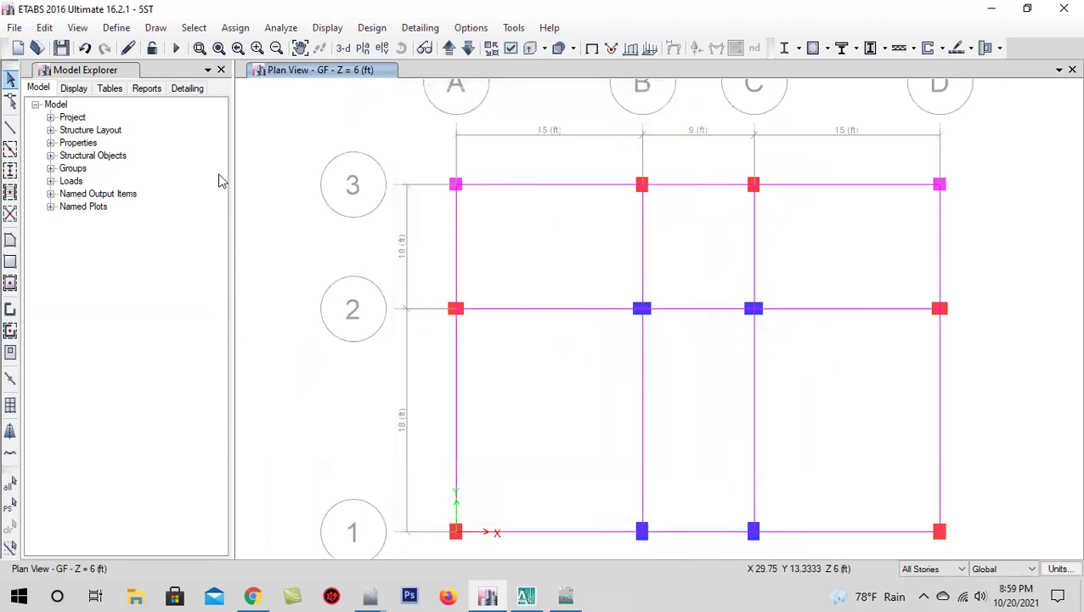
- Draw Slab-5 slabs over bays A–B, B–C and C–D between grids 3 and 2
left_click(10, 263)
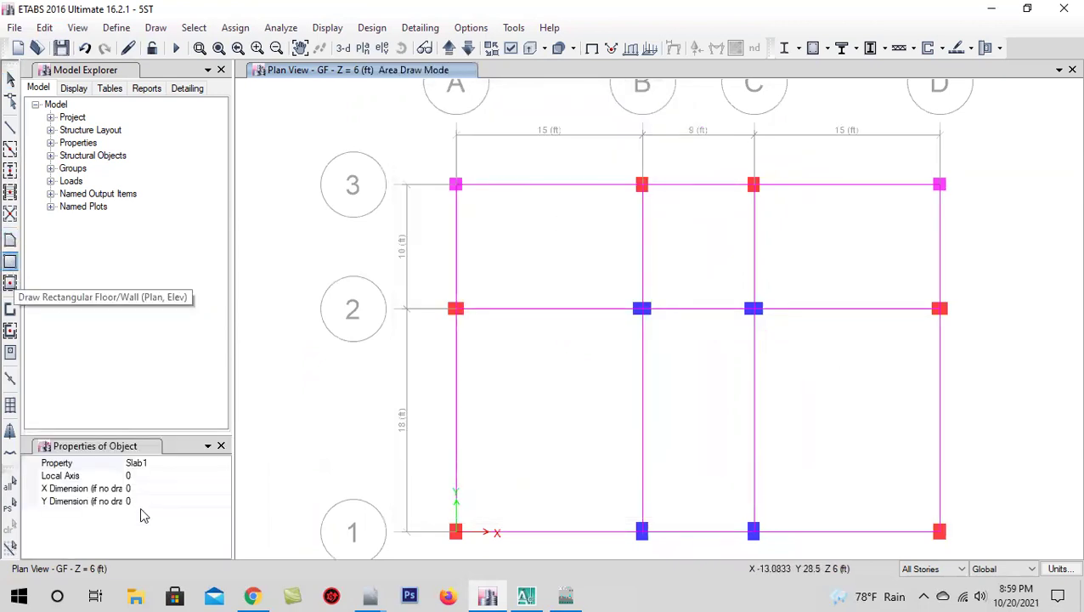
left_click(166, 464)
left_click(223, 463)
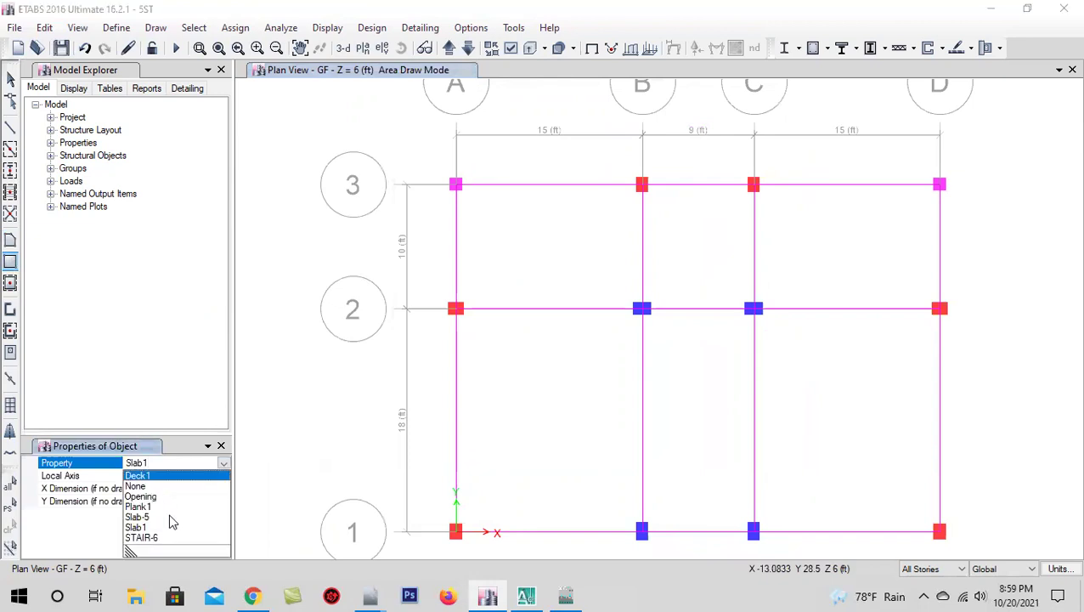
left_click(136, 517)
left_click_drag(457, 185, 642, 309)
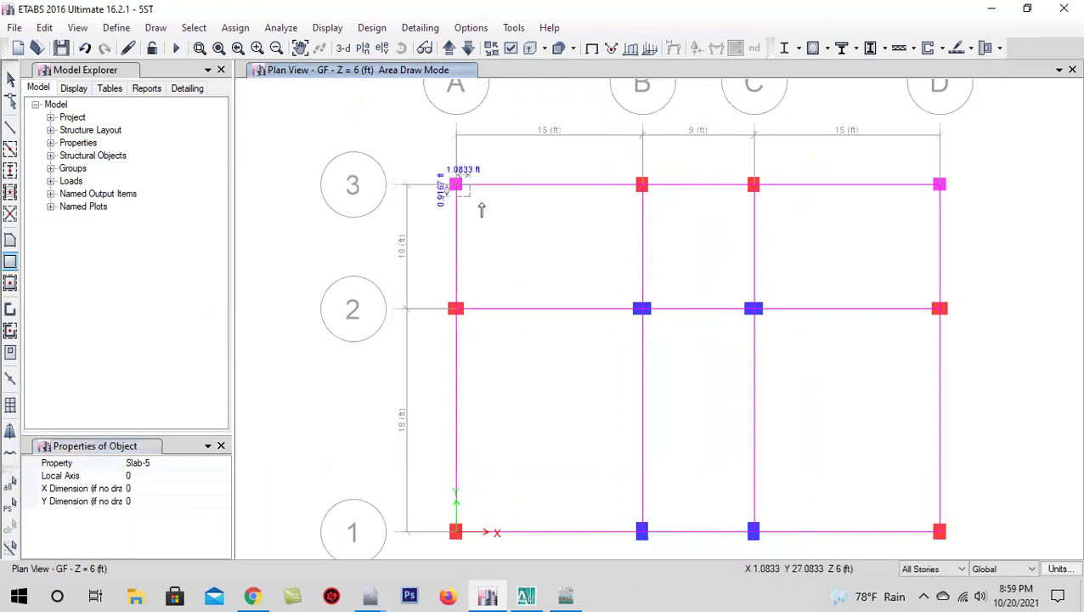
left_click_drag(641, 185, 753, 311)
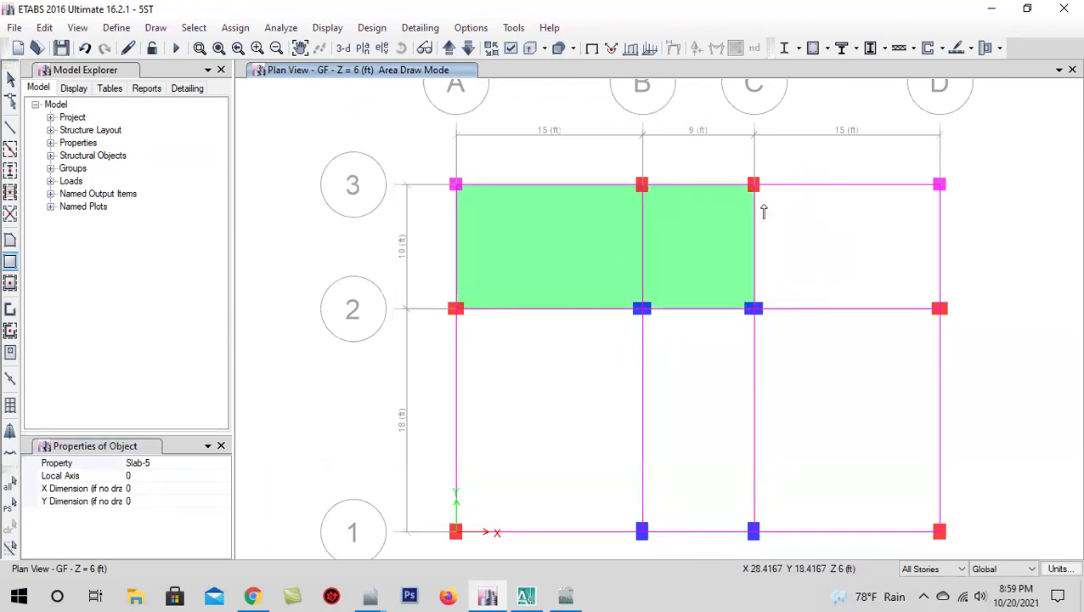
left_click_drag(753, 185, 939, 308)
key("Escape")
- Add Slab-5 slabs over bays A–B and C–D between grids 2 and 1
left_click_drag(438, 273, 624, 495)
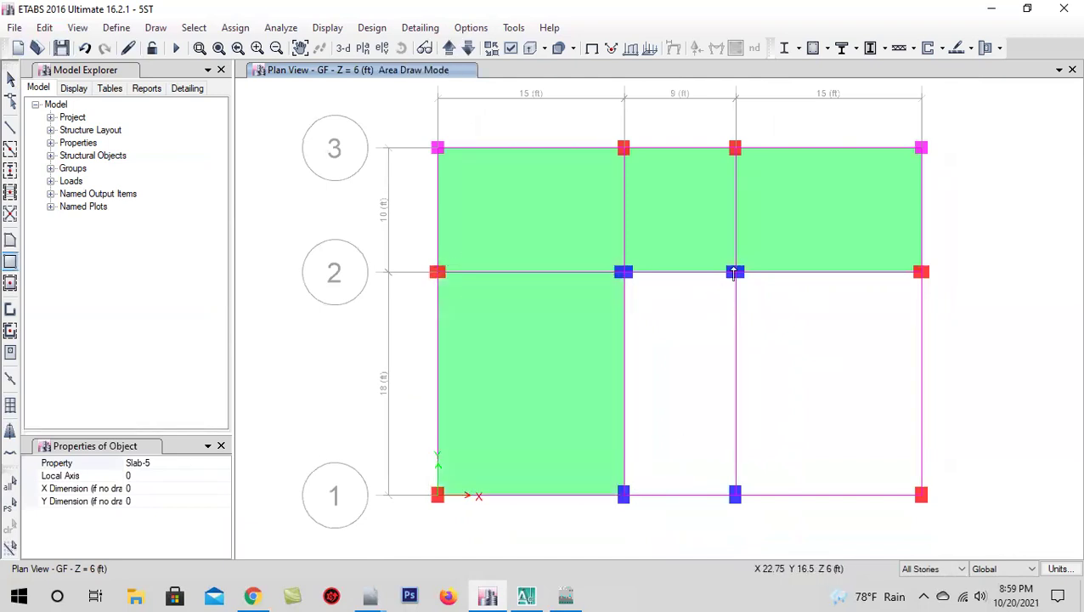
left_click(11, 283)
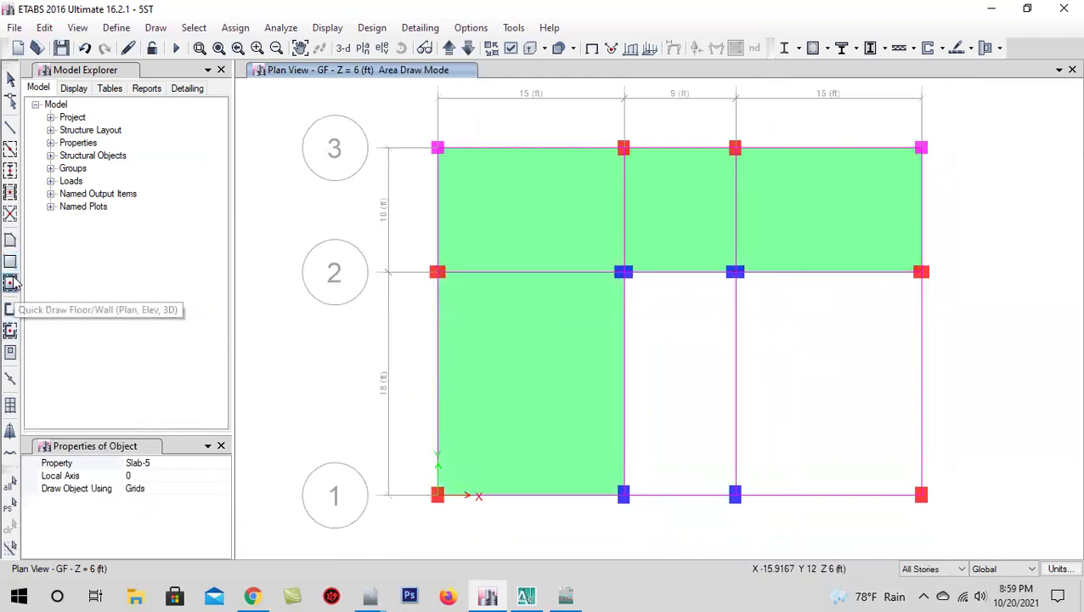
left_click(839, 409)
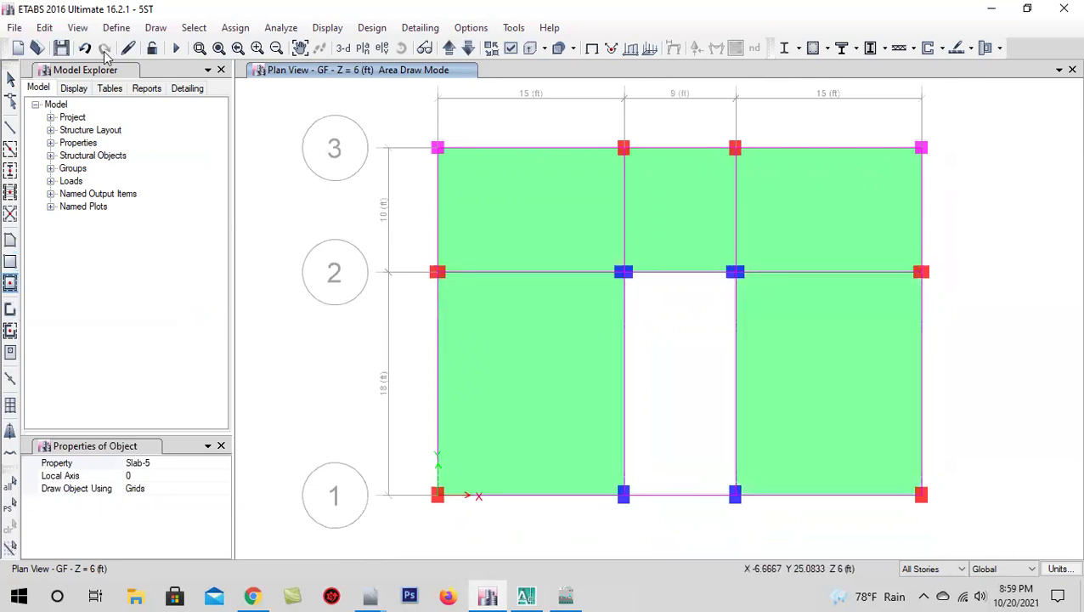
left_click(11, 79)
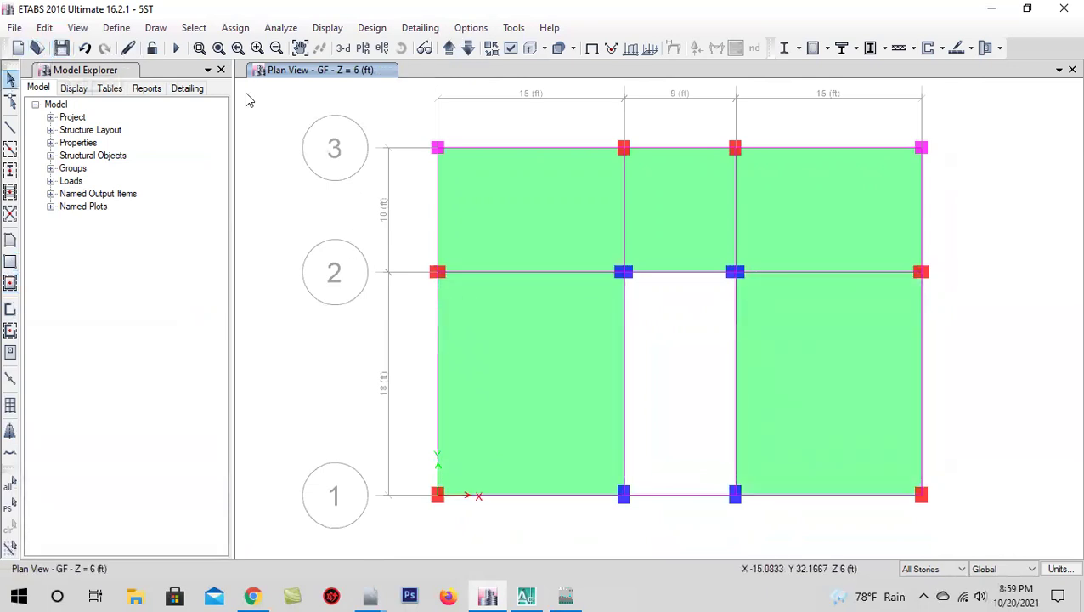
- Show the Base level plan and limit the scope to One Story
left_click(347, 53)
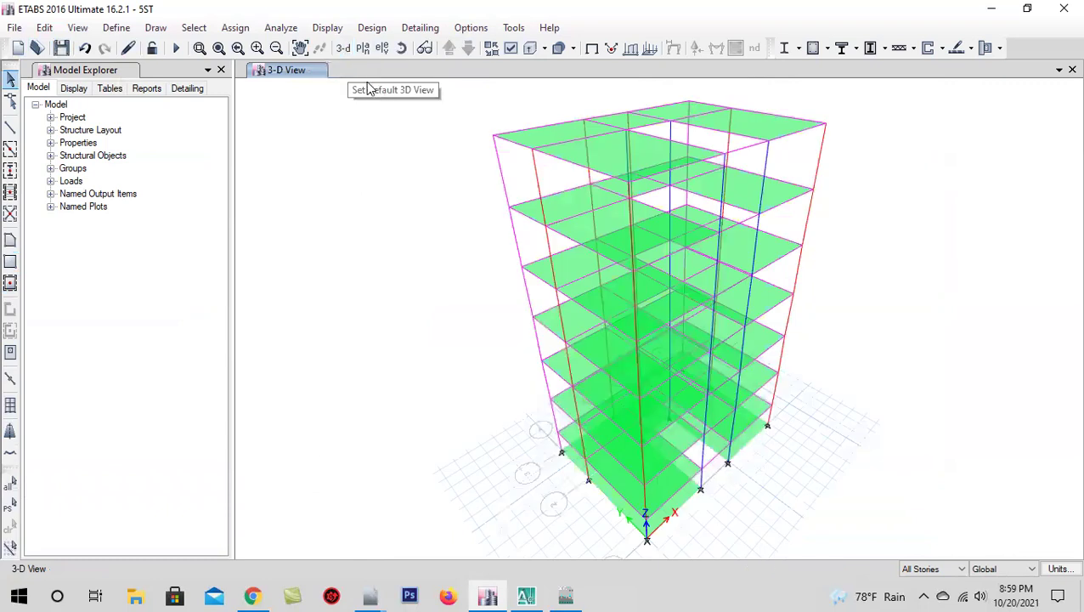
left_click(363, 49)
left_click(451, 320)
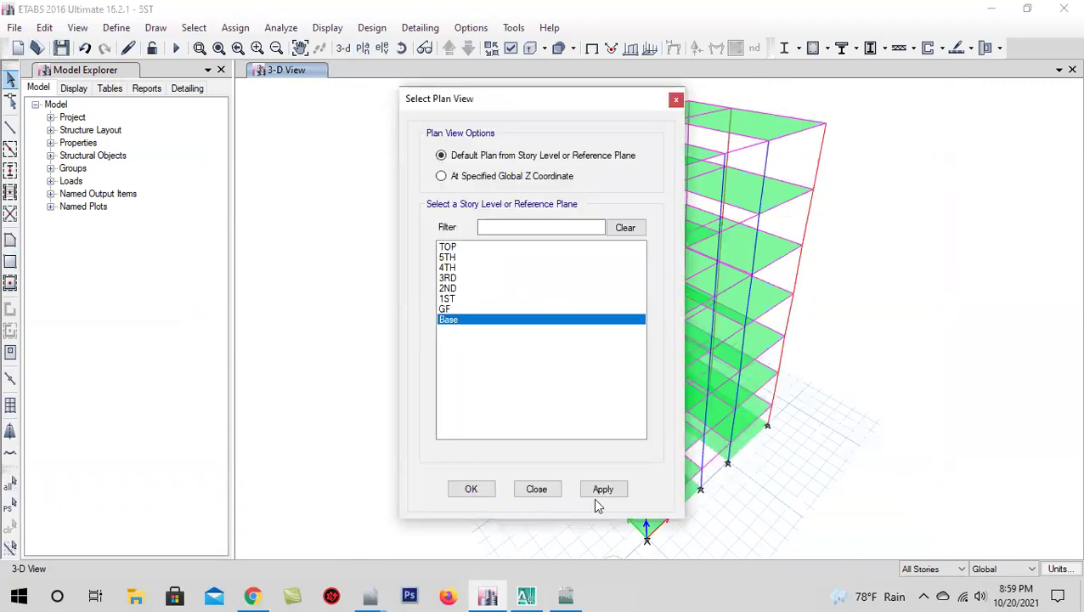
left_click(602, 489)
left_click(482, 490)
left_click(935, 568)
left_click(935, 578)
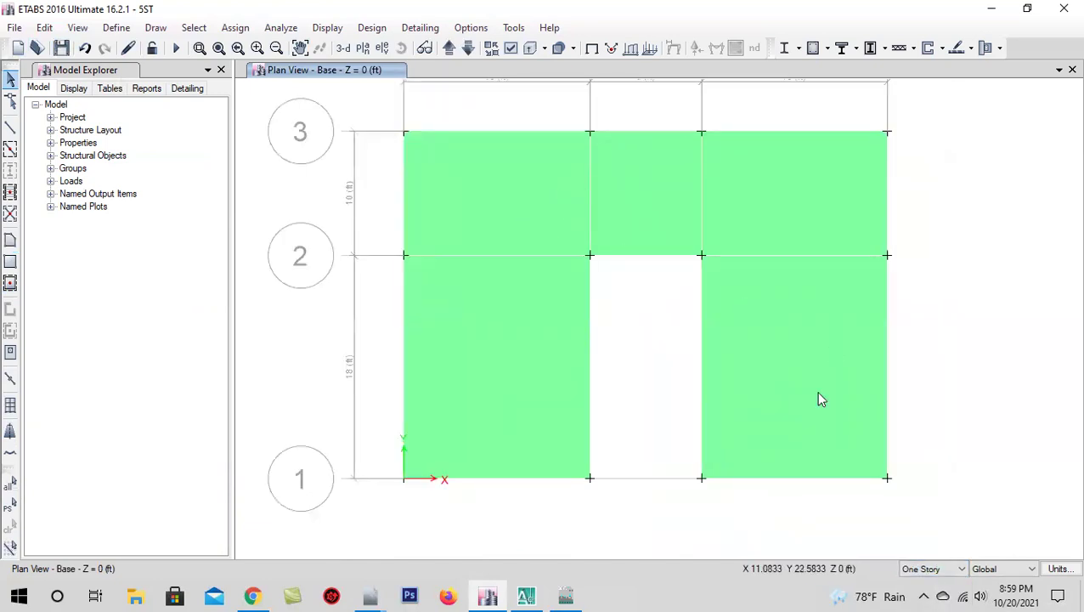
- Select the five slabs at the Base level and delete them
left_click(586, 223)
left_click(692, 190)
left_click(745, 202)
left_click(785, 362)
left_click(460, 360)
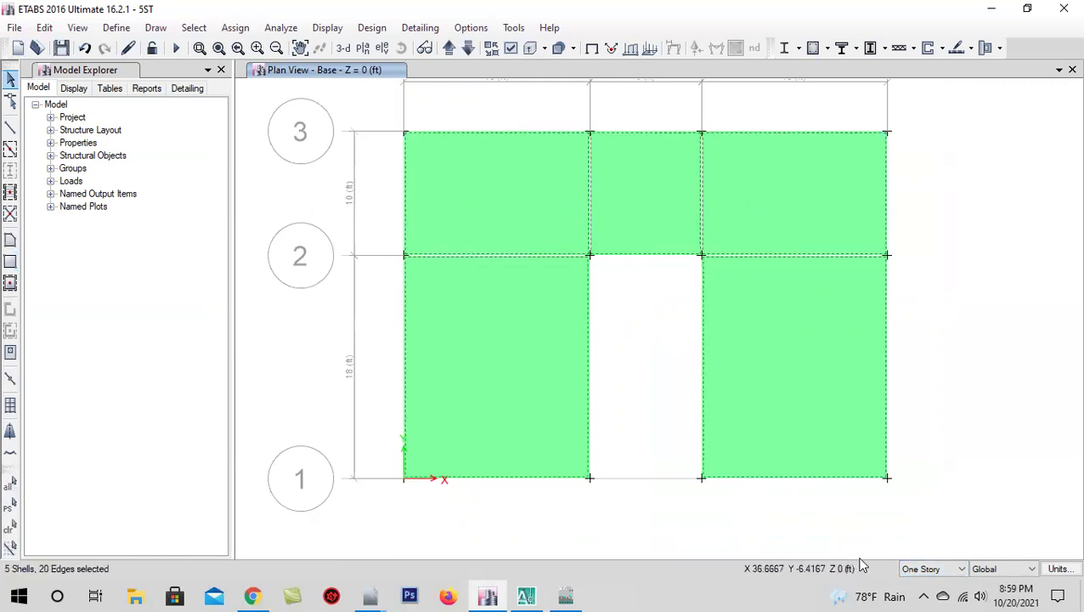
left_click(946, 569)
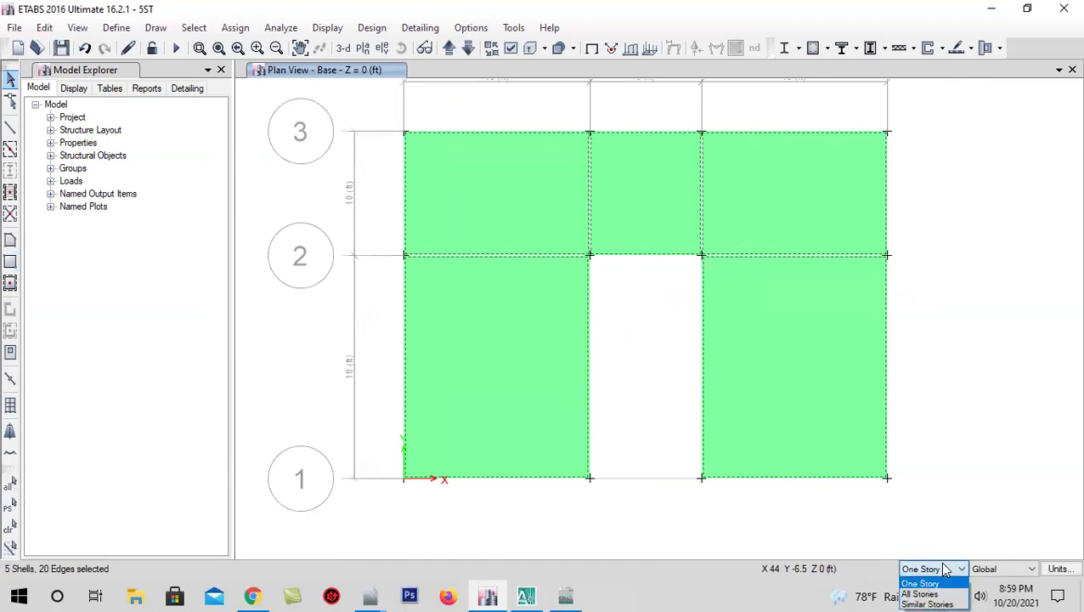
left_click(938, 576)
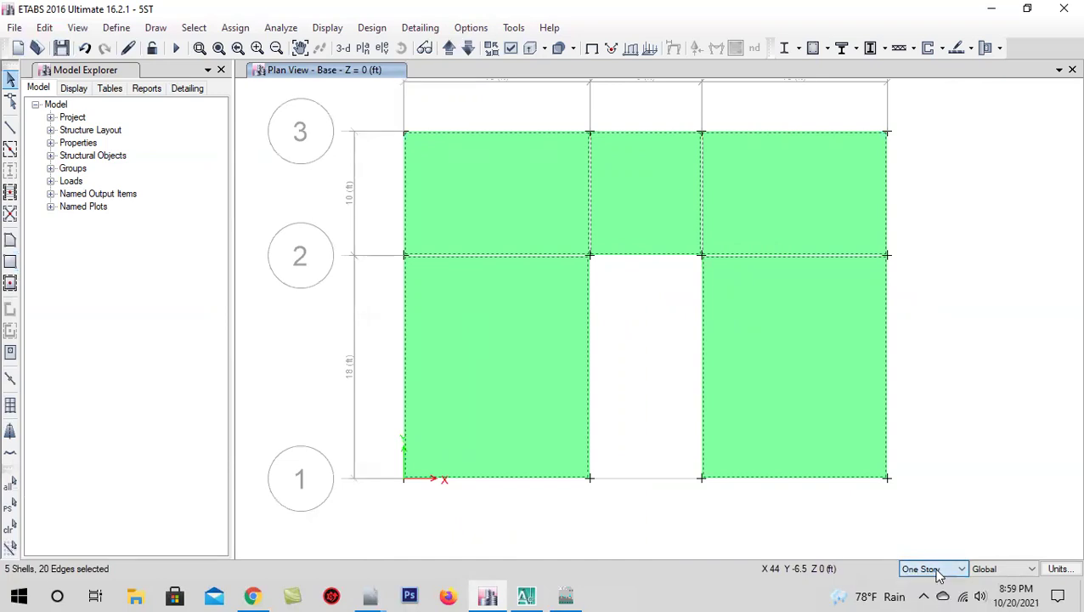
left_click(343, 48)
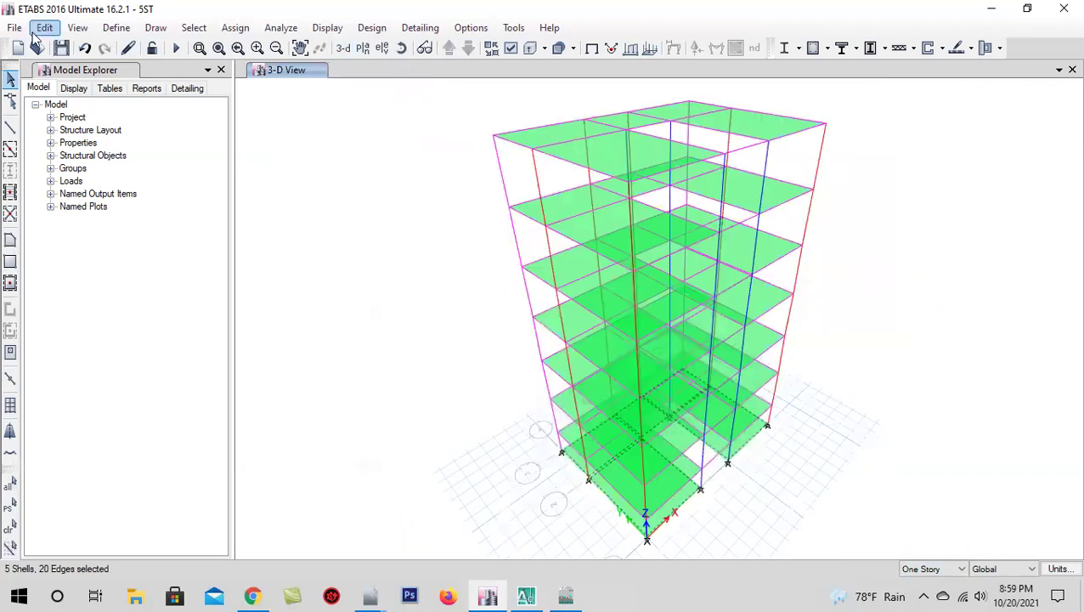
left_click(35, 31)
left_click(76, 156)
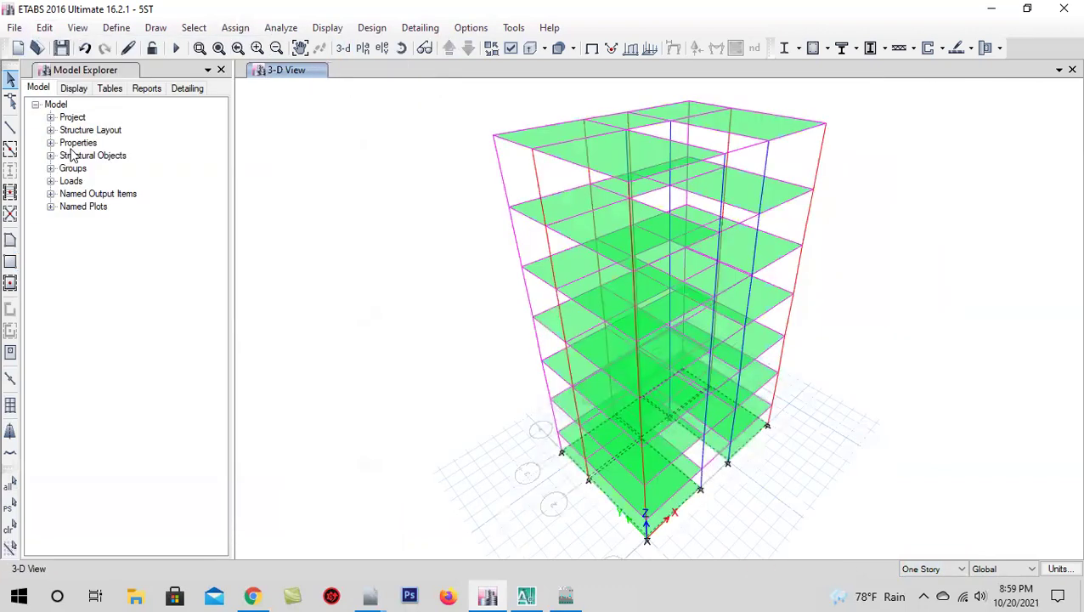
- Return to the GF plan view and pan it slightly
left_click(361, 49)
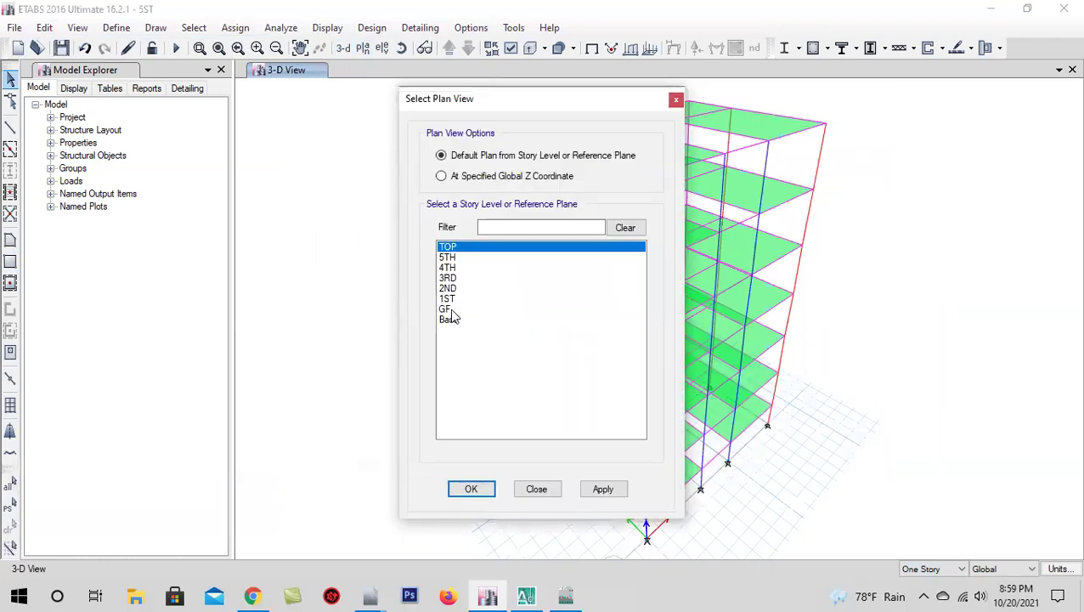
left_click(450, 309)
left_click(603, 488)
left_click(491, 495)
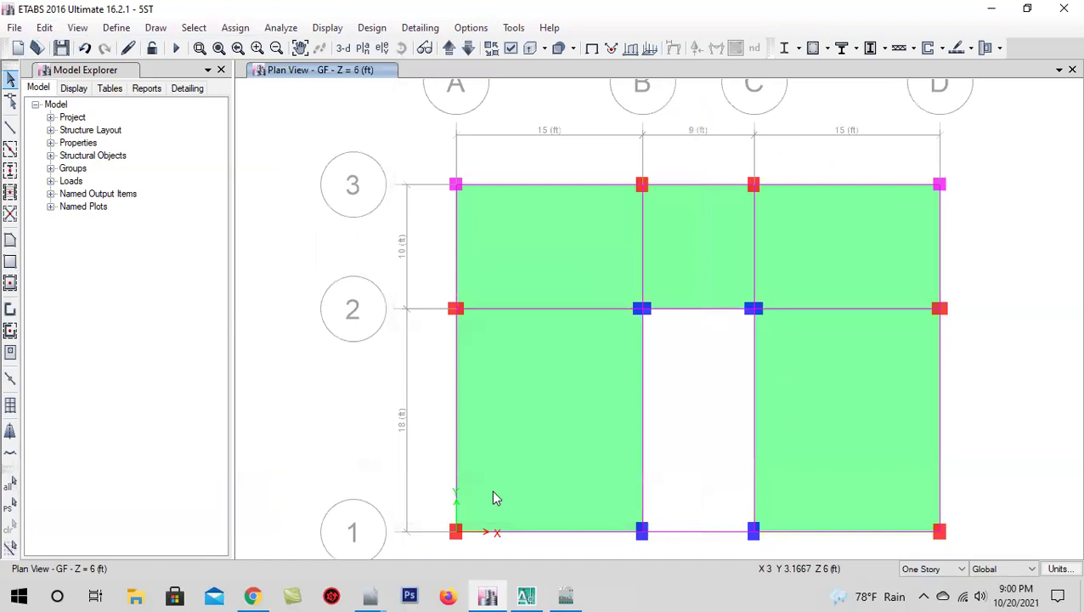
middle_click_drag(595, 413, 550, 389)
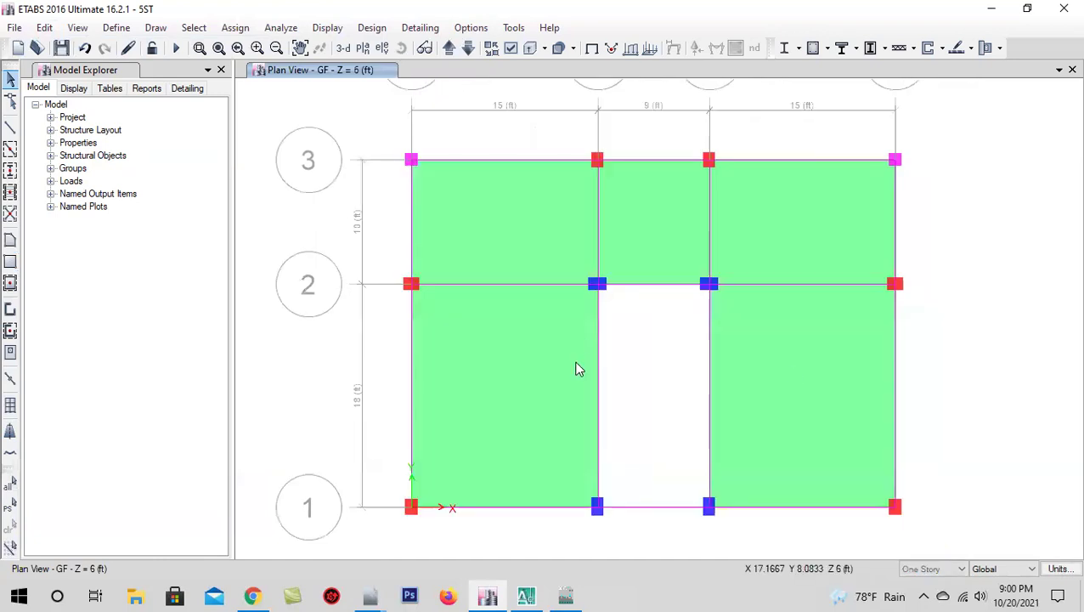
mouse_move(526, 596)
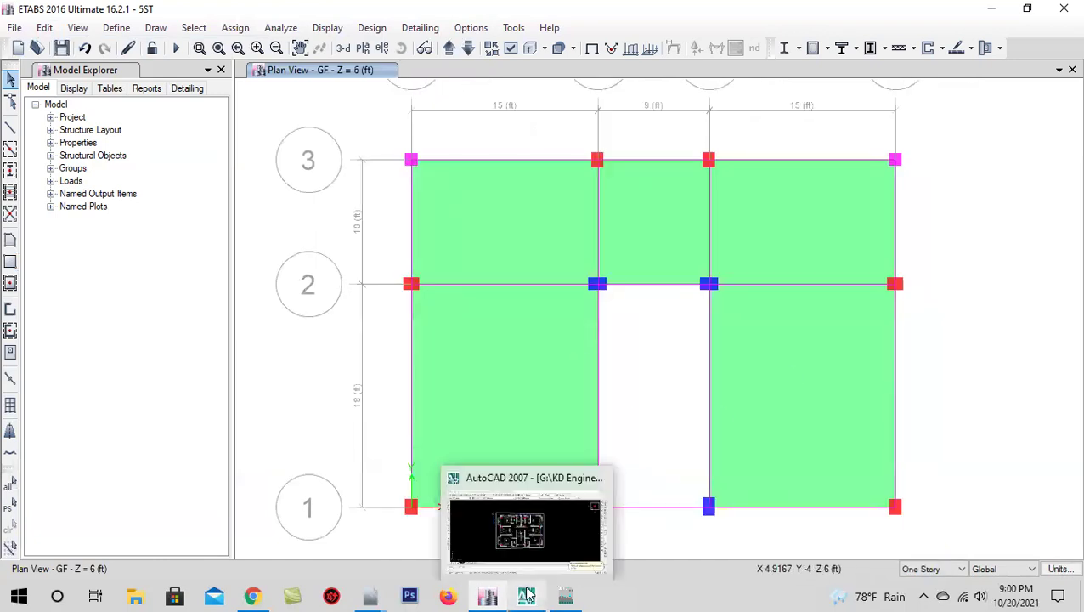
- Bring the AutoCAD floor plan forward and pan to the stair area
left_click(529, 540)
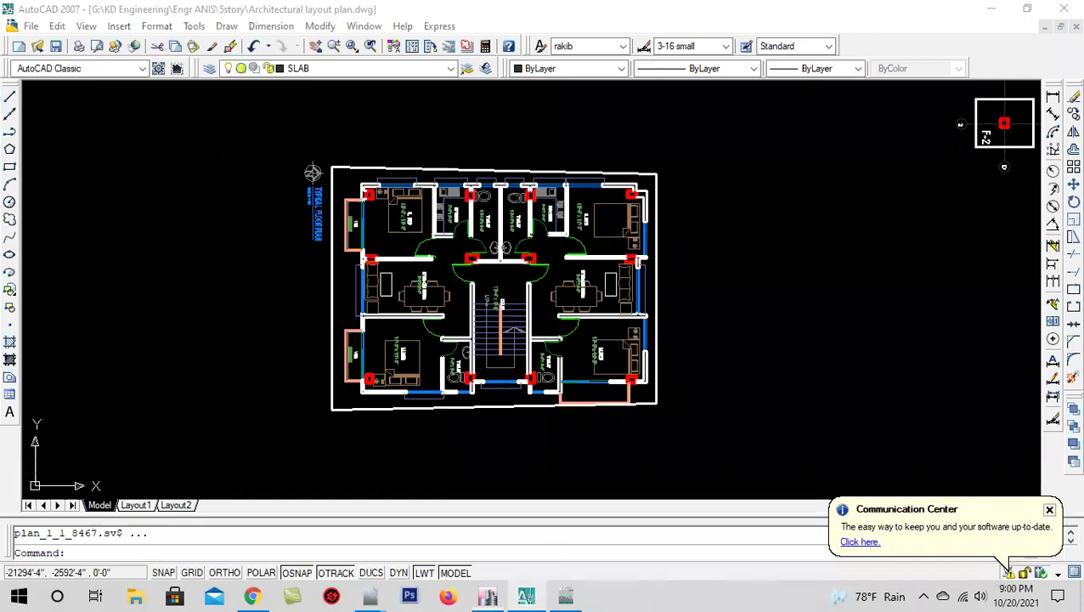
scroll(506, 293, "up", 3)
key("Escape")
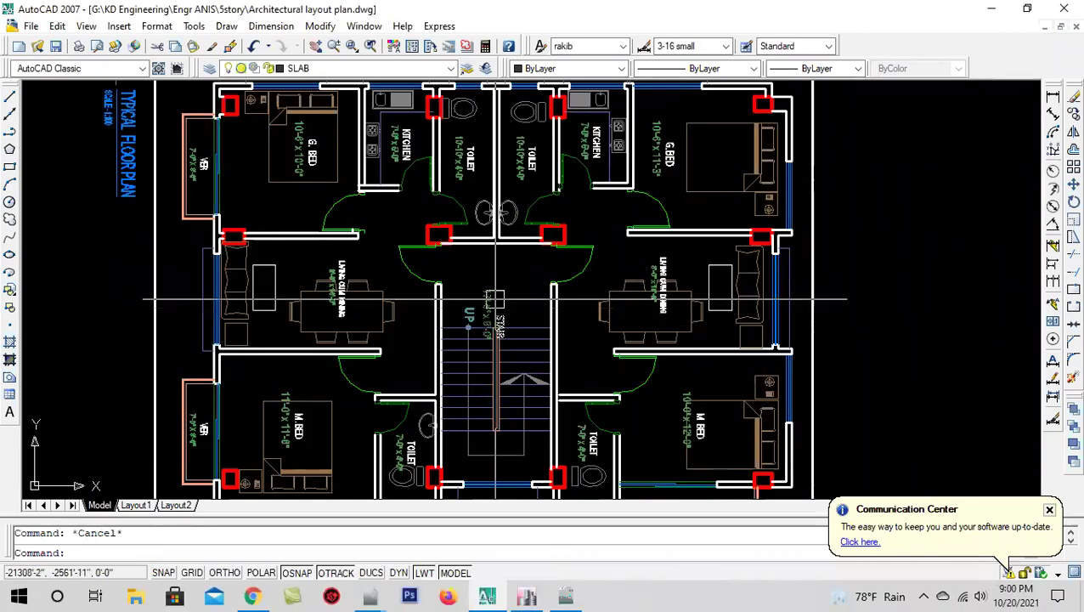
middle_click_drag(486, 299, 496, 232)
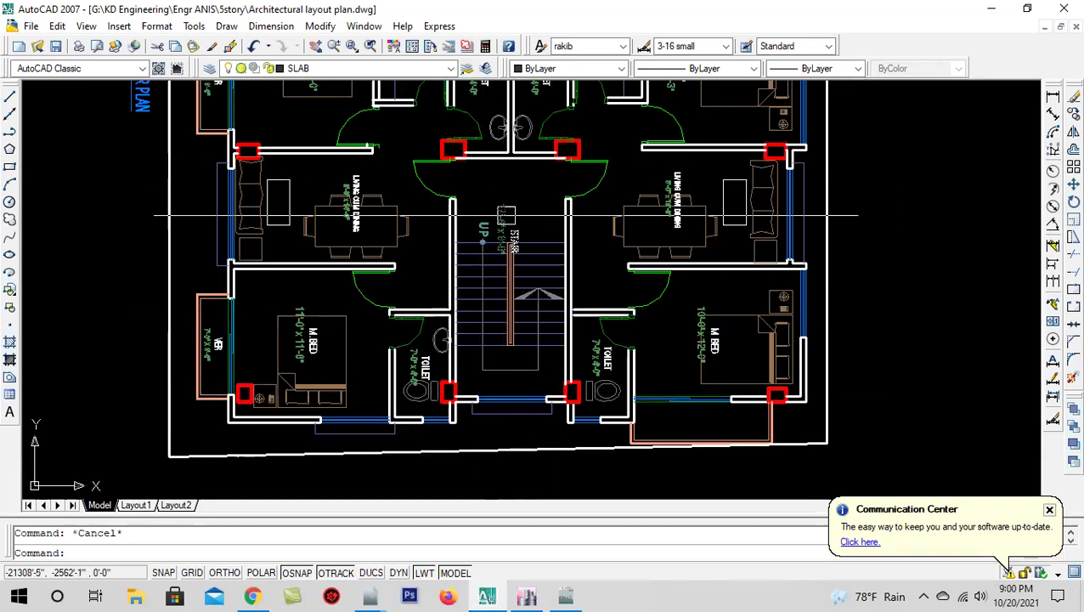
- Dimension the stair opening above the flight as 6'-9 1/2" with DIMLINEAR
left_click(1053, 97)
scroll(549, 162, "up", 3)
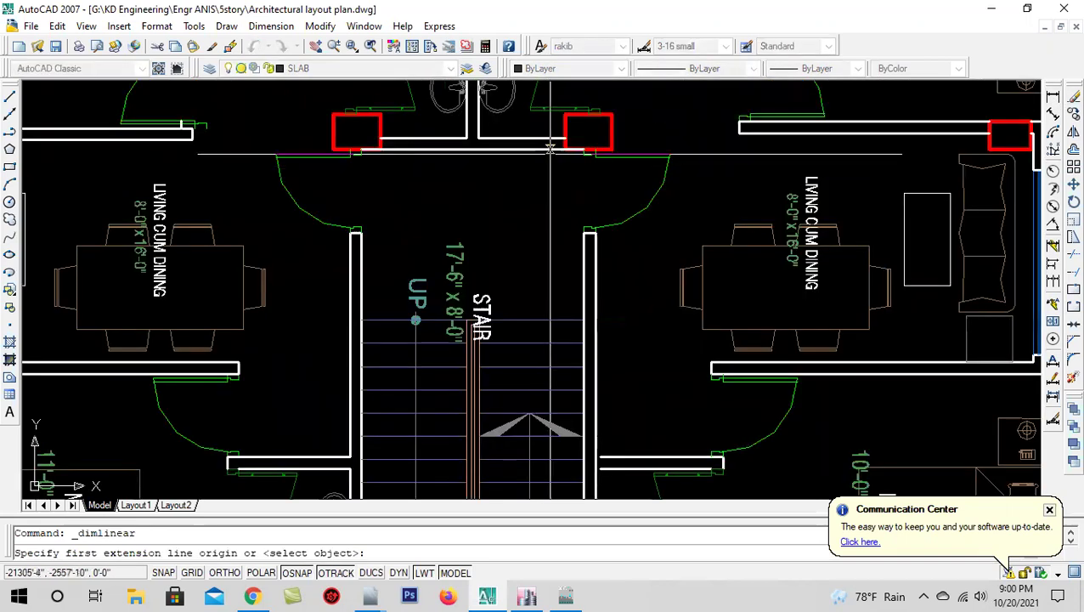
left_click(564, 127)
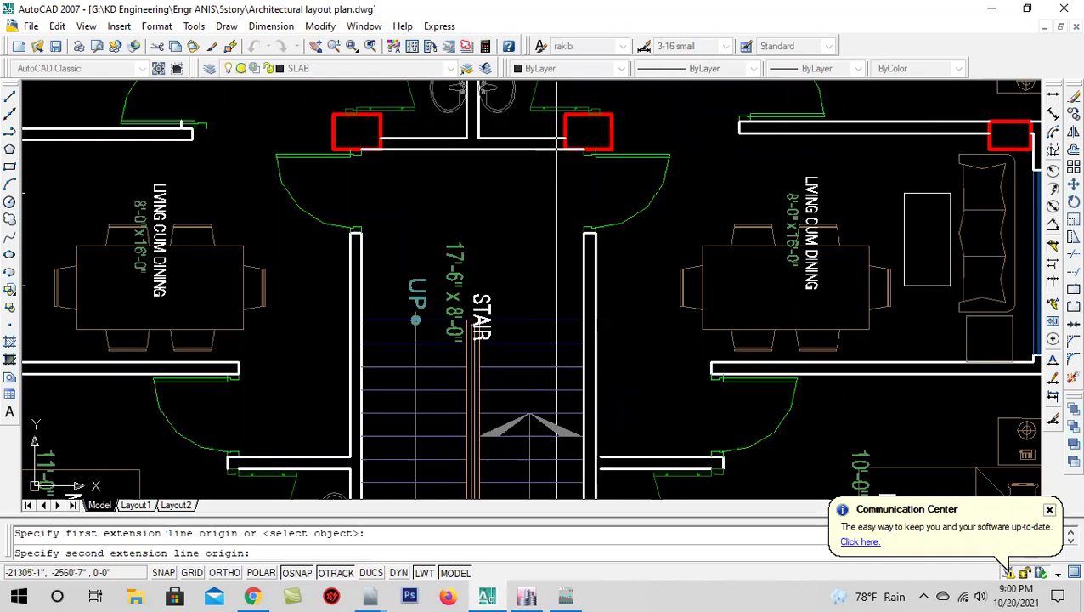
left_click(565, 321)
left_click(551, 296)
scroll(557, 204, "down", 1)
scroll(561, 228, "down", 3)
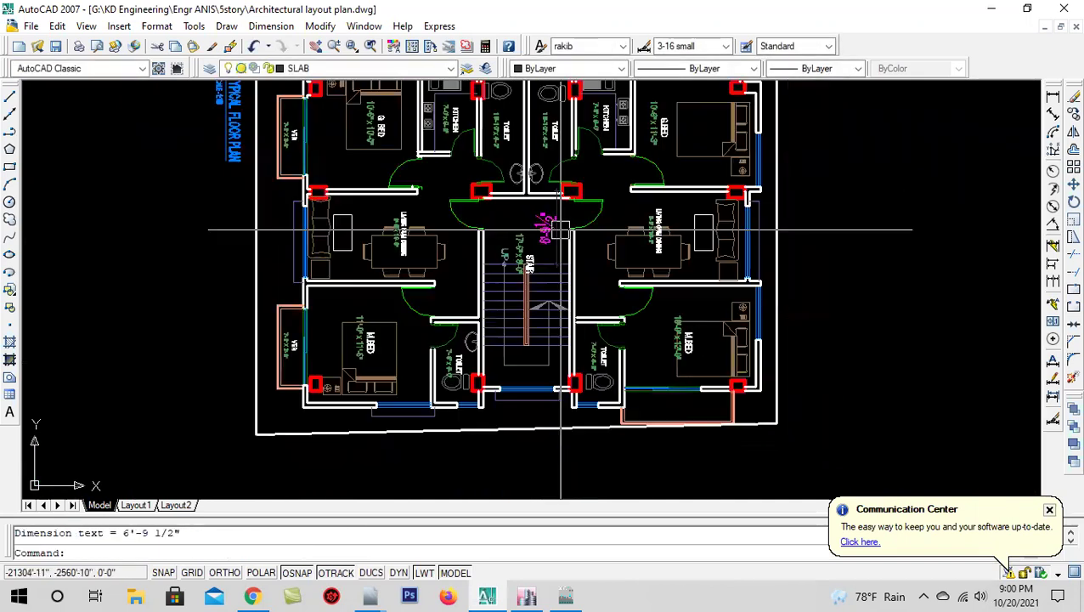
scroll(585, 243, "up", 3)
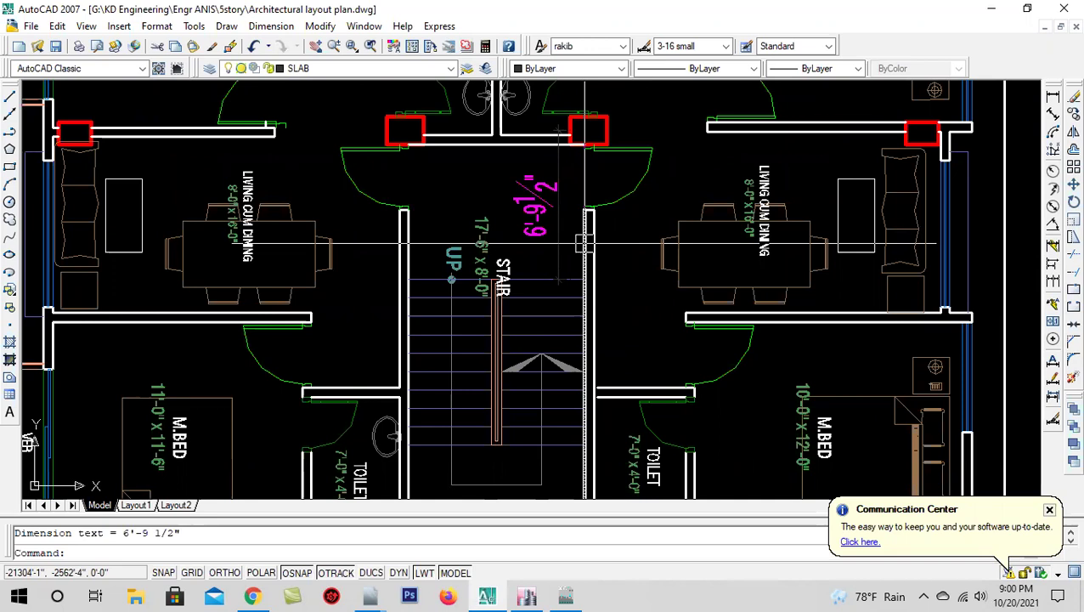
scroll(585, 243, "down", 2)
scroll(552, 232, "down", 1)
scroll(510, 340, "up", 3)
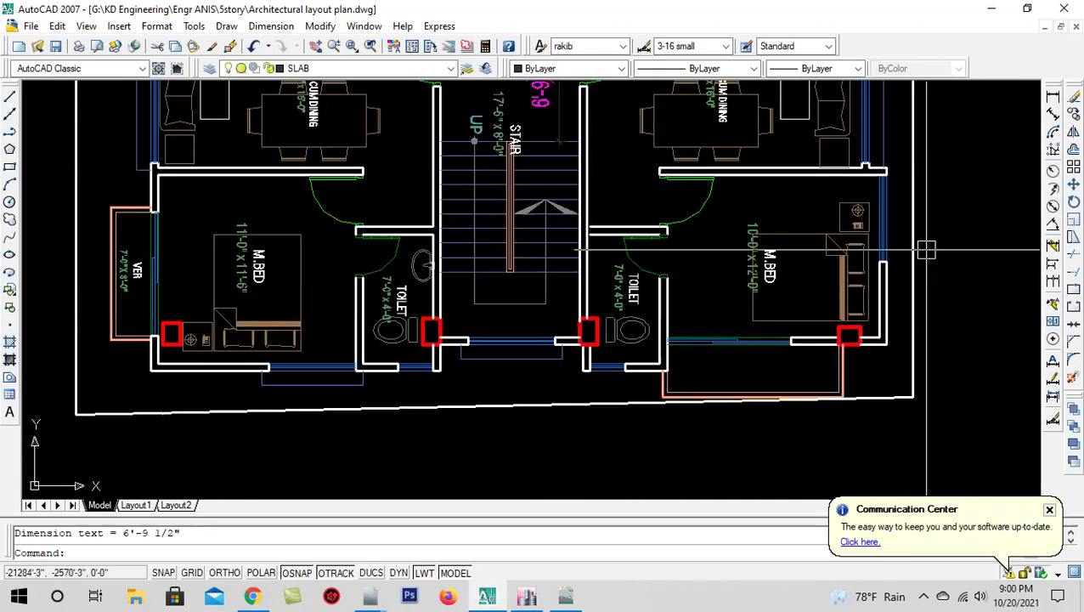
- Add a 3'-9" linear dimension below the stair flight
left_click(1054, 98)
scroll(526, 293, "up", 2)
left_click(523, 363)
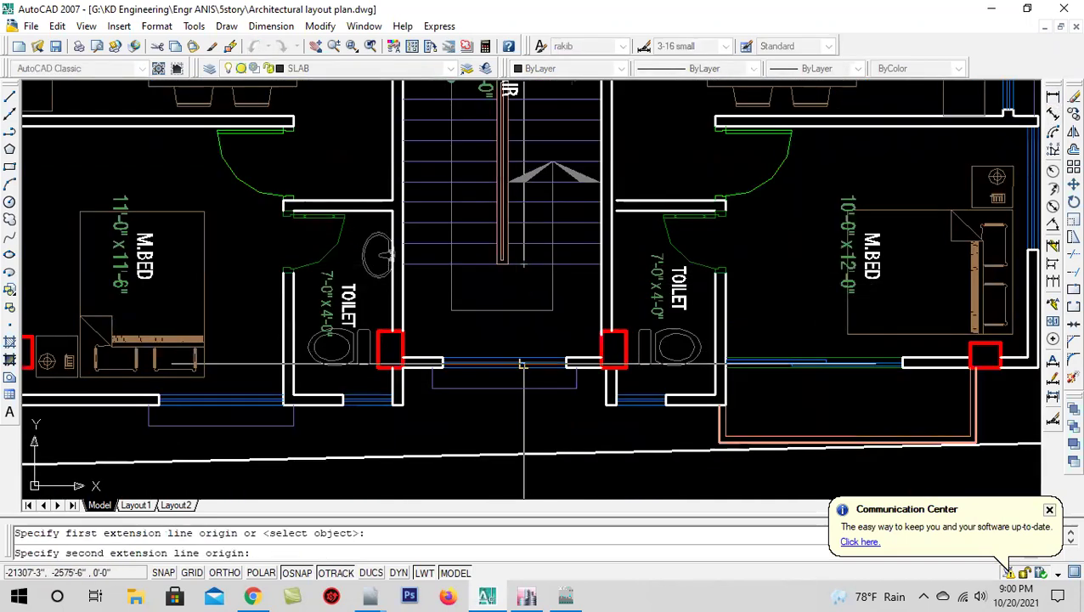
left_click(510, 262)
left_click(533, 310)
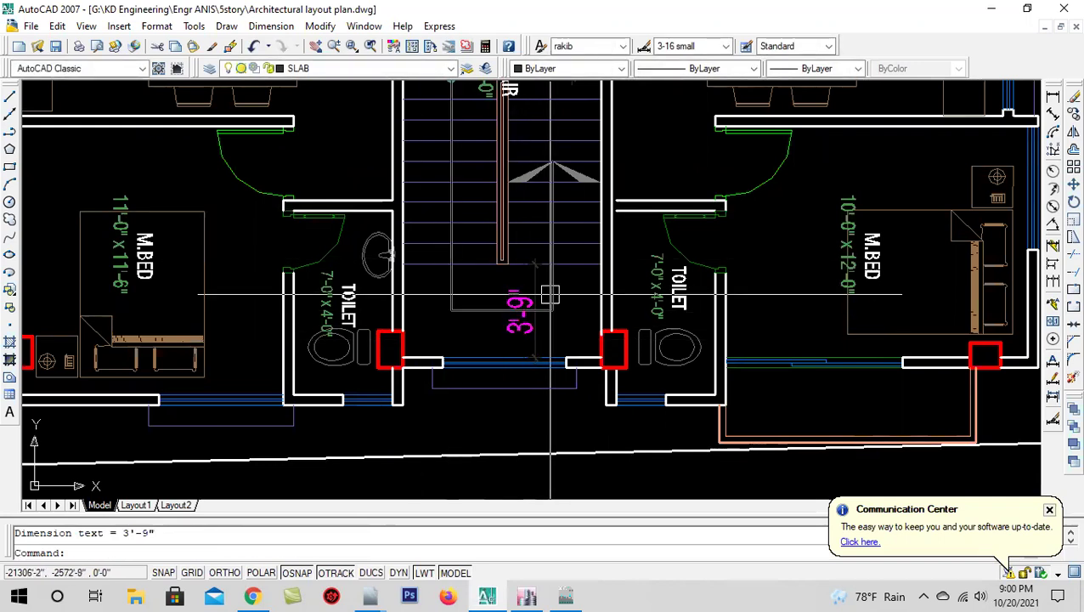
- Pan and zoom over the whole plan, including the right-hand G.BED unit
scroll(530, 317, "down", 3)
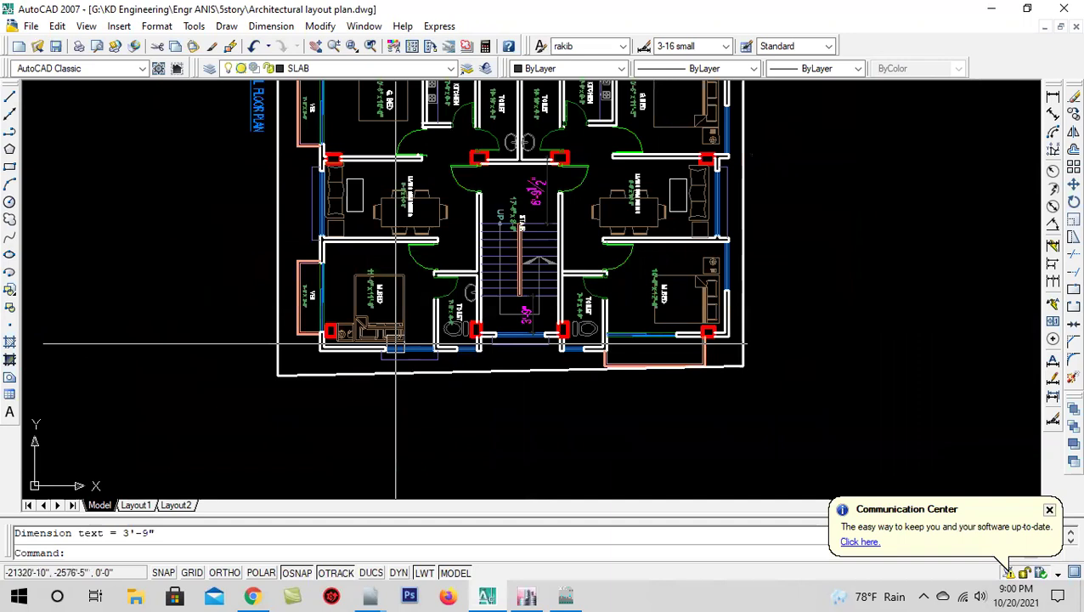
middle_click_drag(396, 344, 386, 426)
scroll(360, 149, "up", 1)
scroll(360, 149, "up", 3)
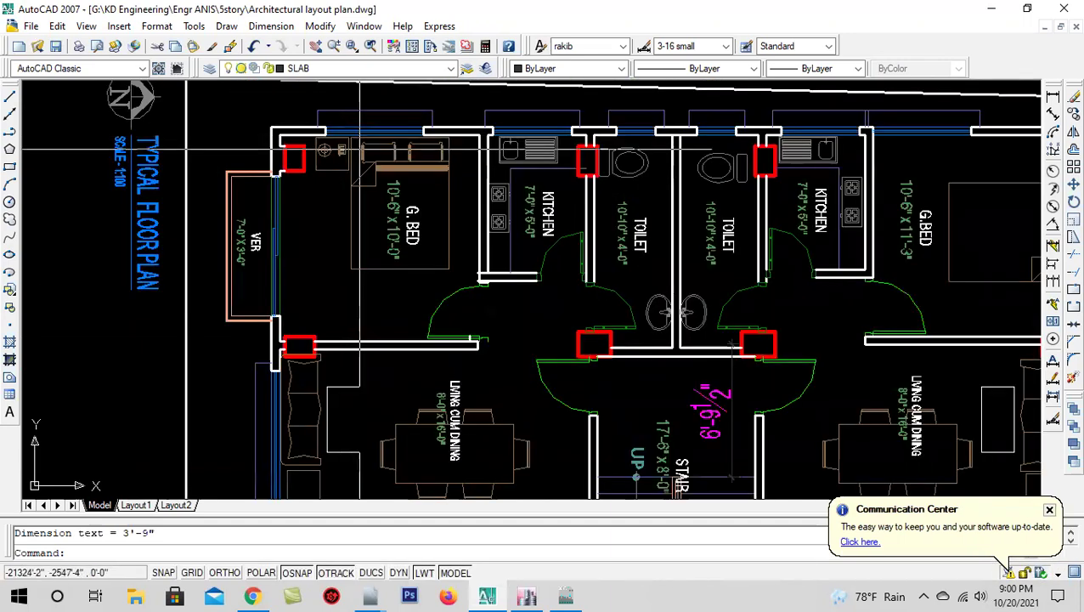
middle_click_drag(859, 149, 525, 138)
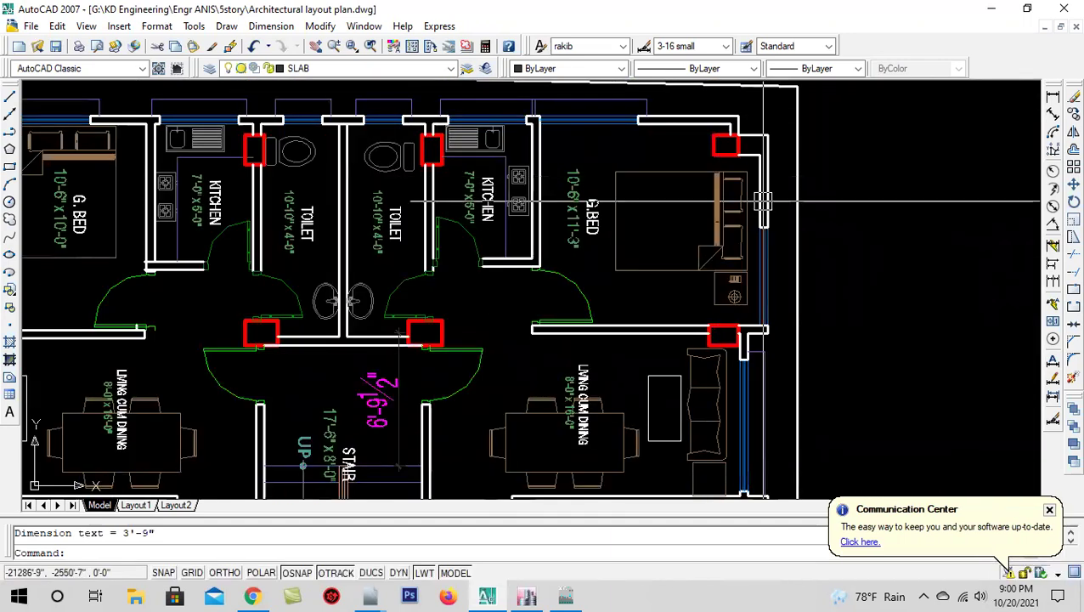
scroll(730, 213, "down", 4)
scroll(659, 254, "up", 2)
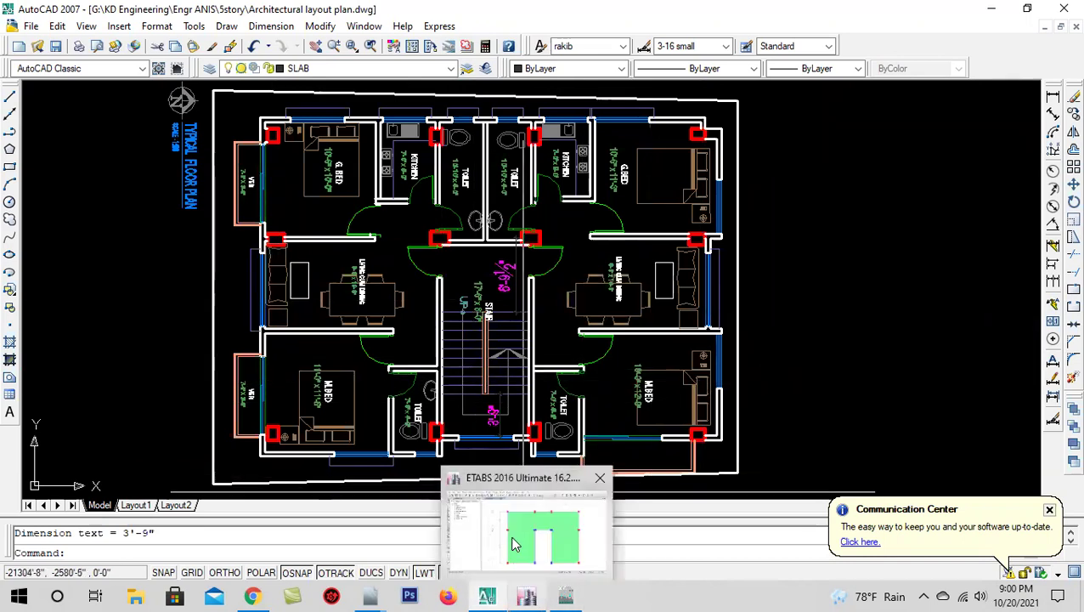
mouse_move(526, 596)
left_click(516, 543)
- Save the ETABS model and switch the display to the GF story plan
left_click(63, 49)
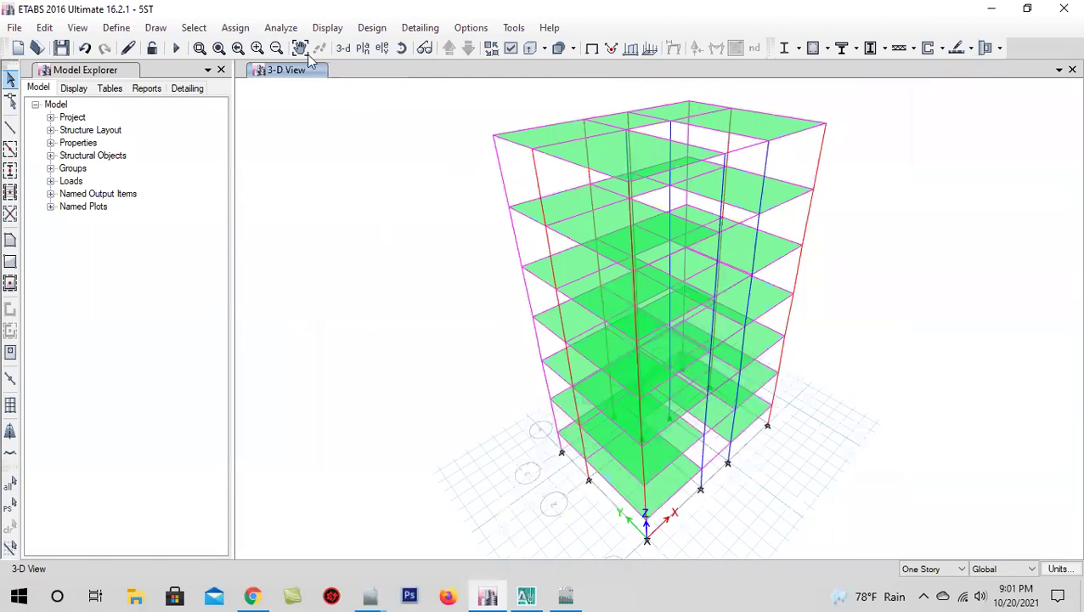
left_click(363, 49)
left_click(468, 309)
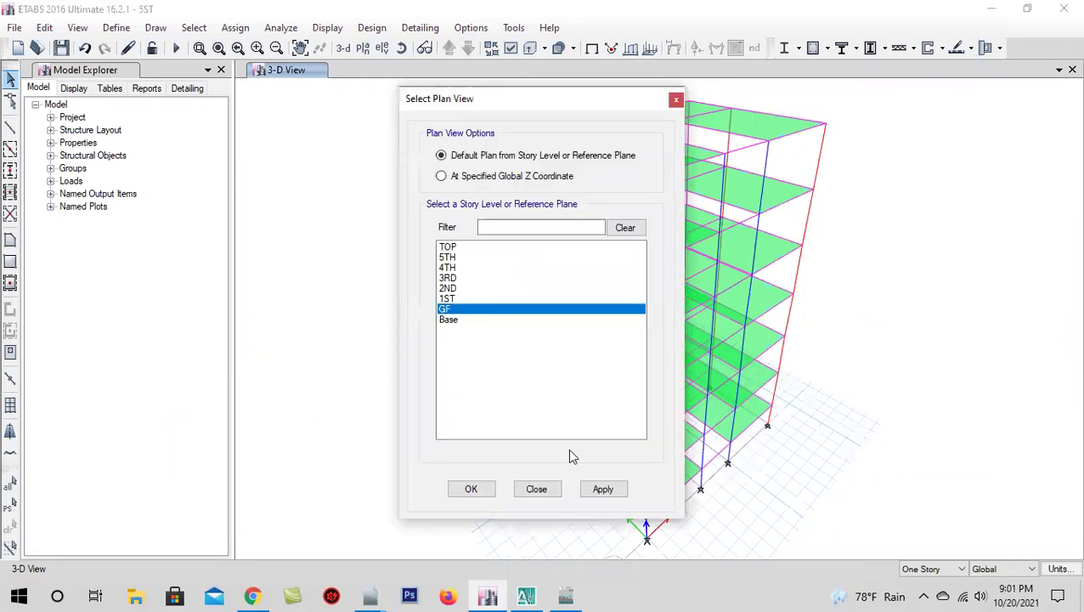
left_click(471, 490)
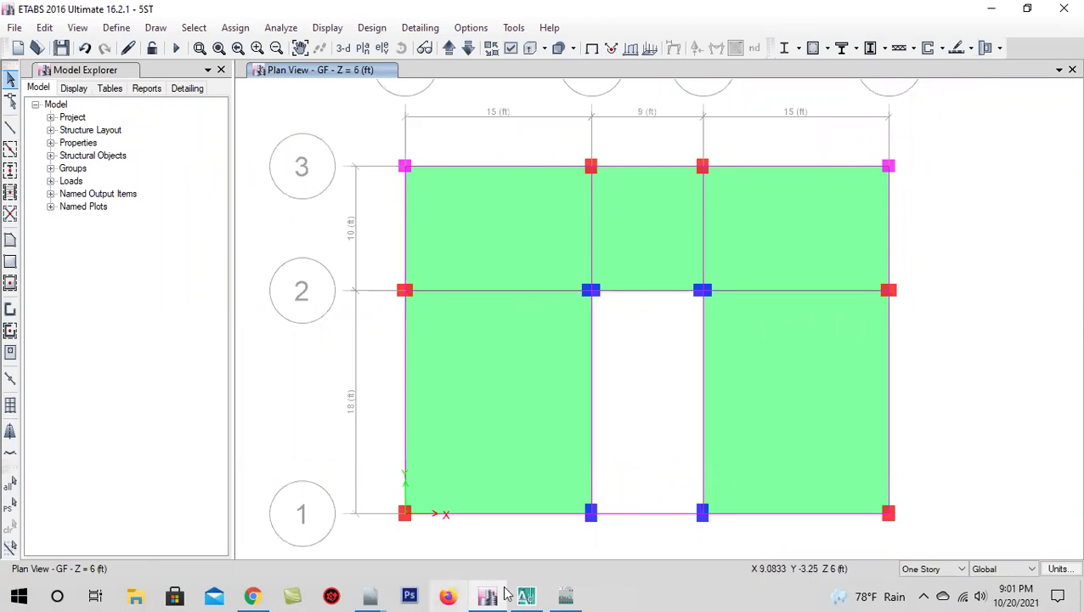
- Zoom in on the 6'-9 1/2" stair dimension in AutoCAD, then back out
left_click(515, 554)
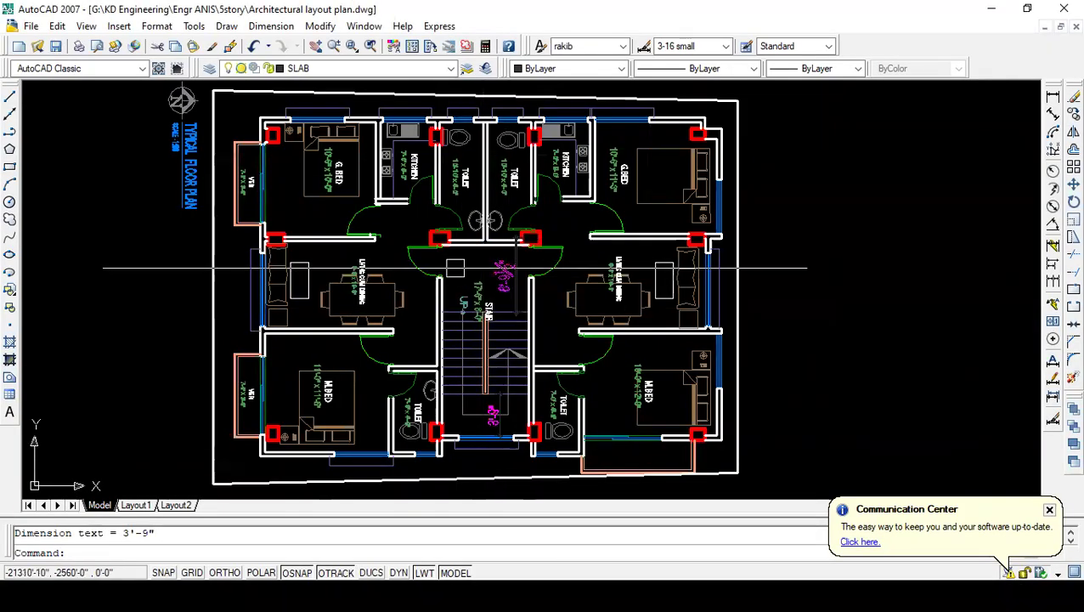
scroll(516, 298, "up", 3)
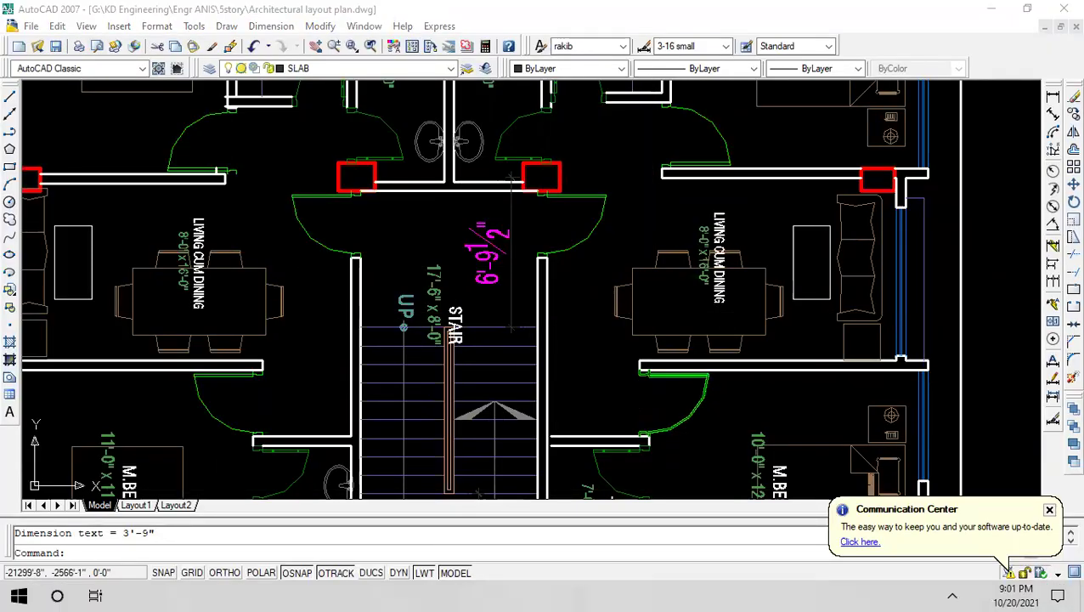
scroll(510, 251, "down", 4)
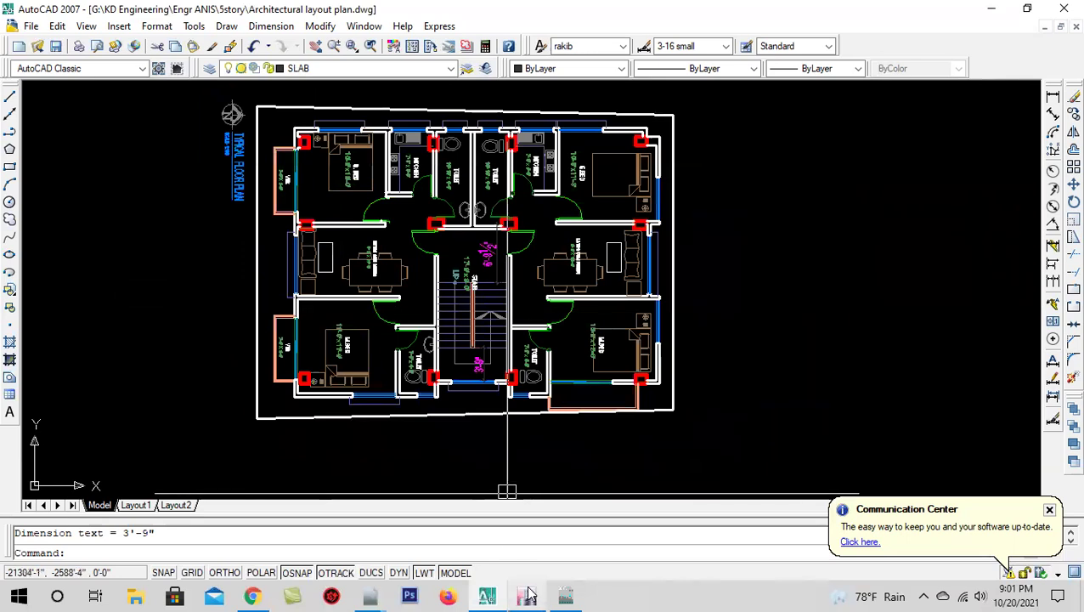
- Start Draw Joint Objects on the GF plan and check the Plan Offset X and Y values
mouse_move(527, 595)
left_click(535, 549)
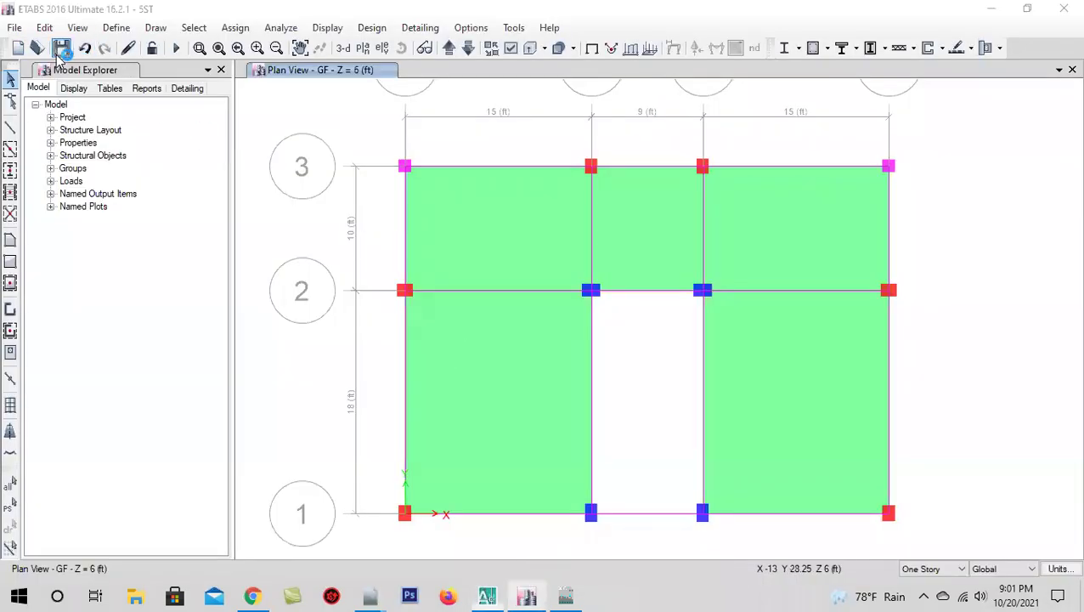
left_click(157, 28)
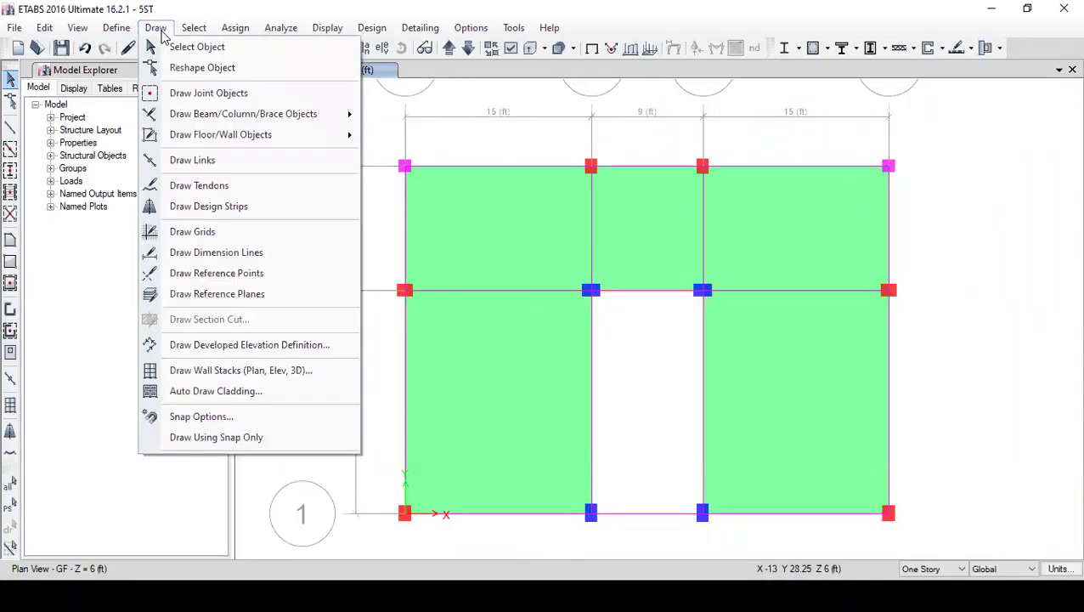
left_click(211, 95)
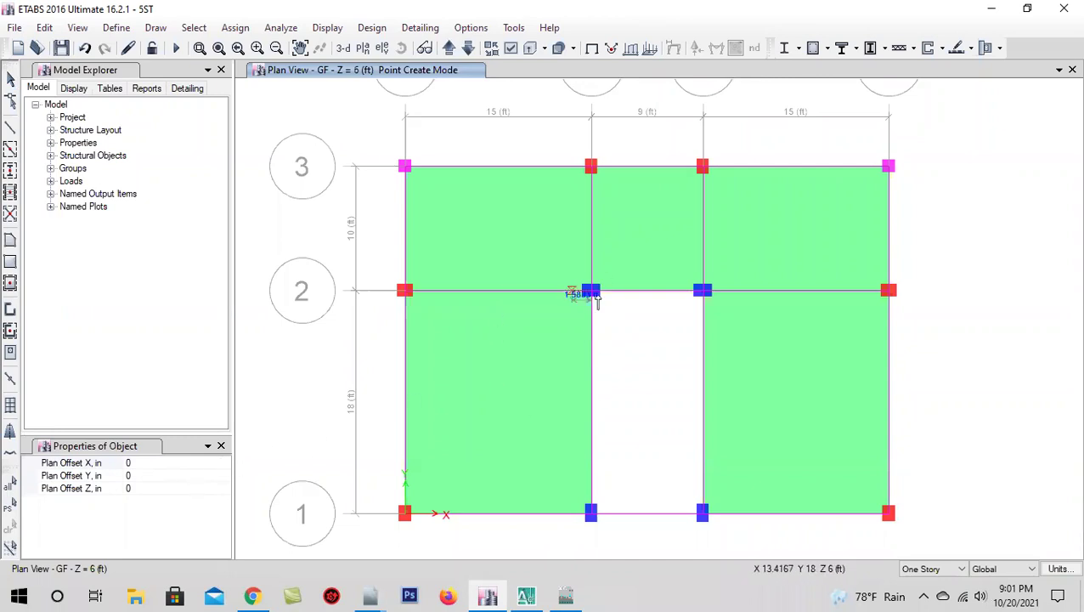
left_click(166, 462)
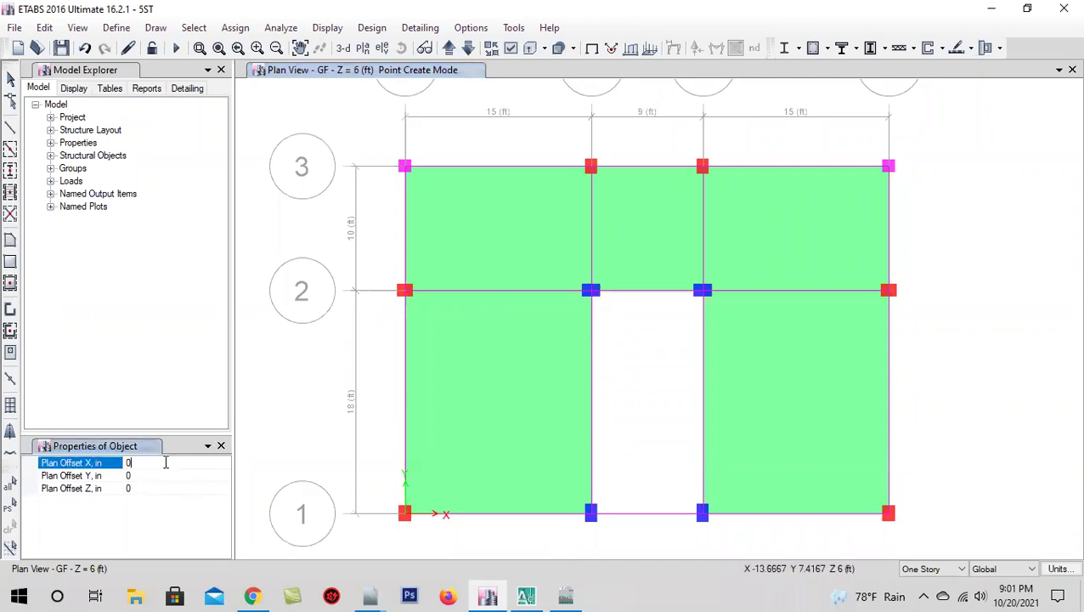
left_click(161, 477)
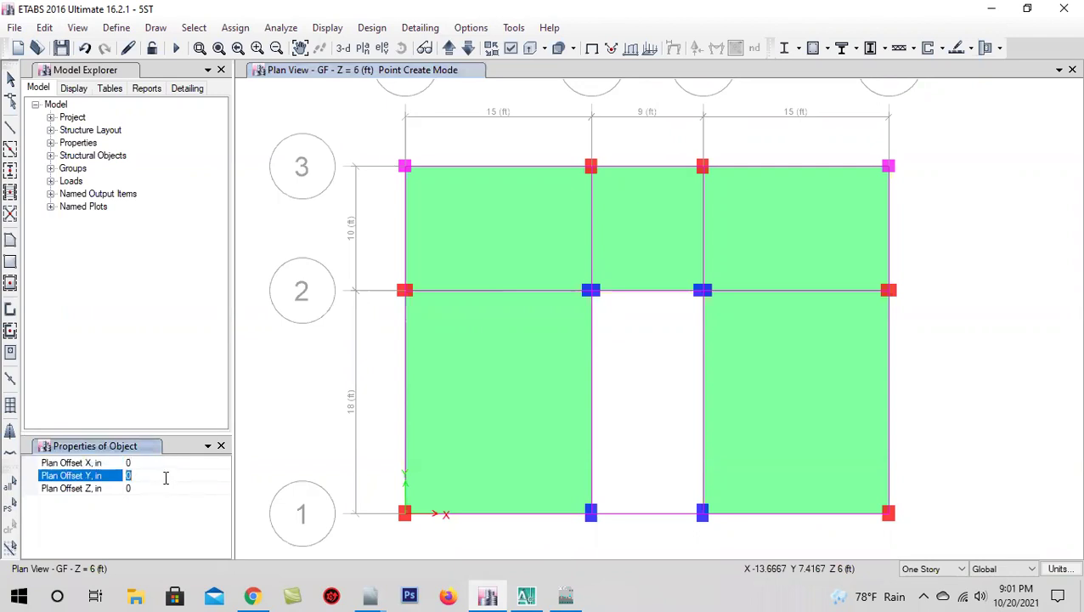
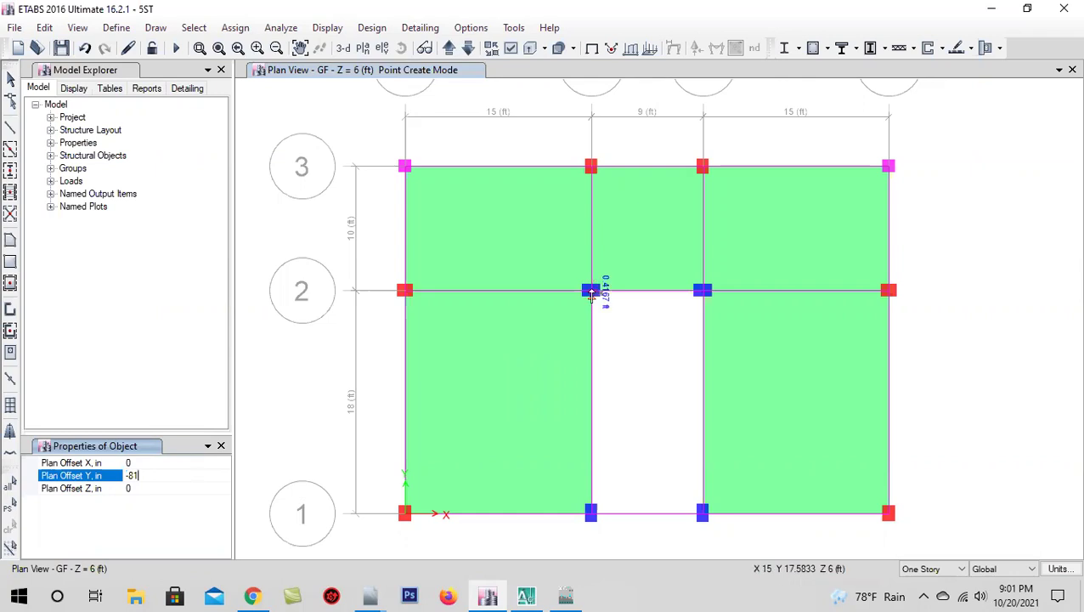
- Add joints 81 in below B2 and C2, and enable Line Ends and Midpoints snapping
left_click(592, 289)
left_click(702, 289)
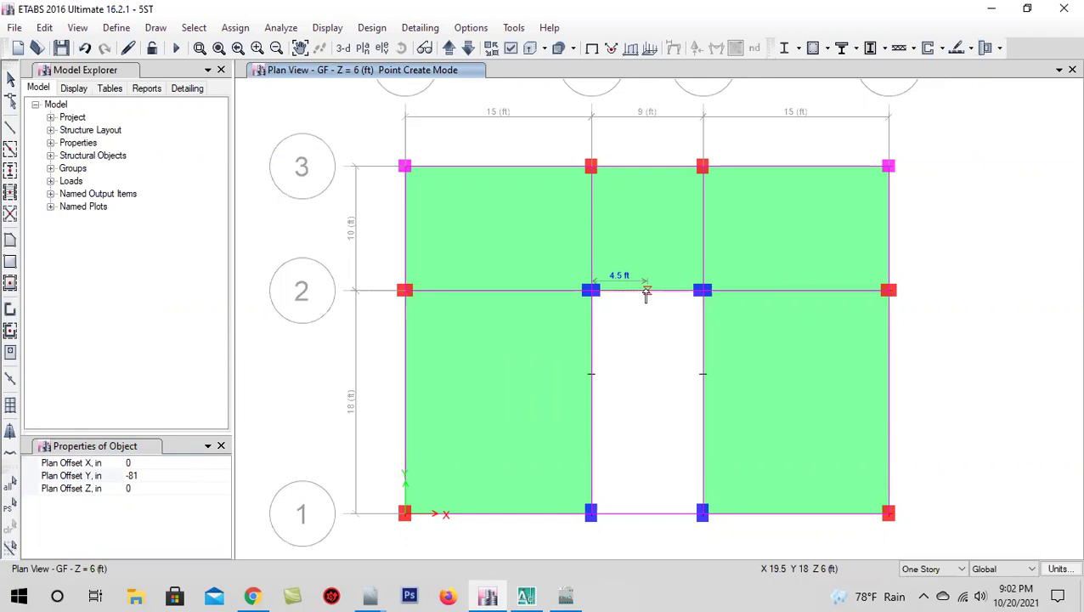
left_click(155, 28)
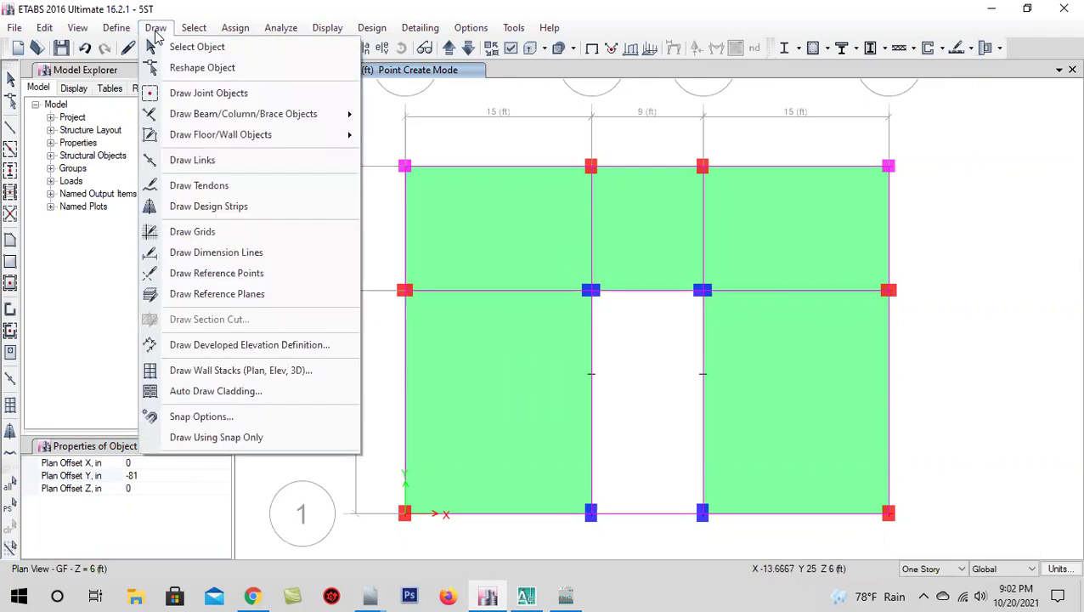
left_click(198, 415)
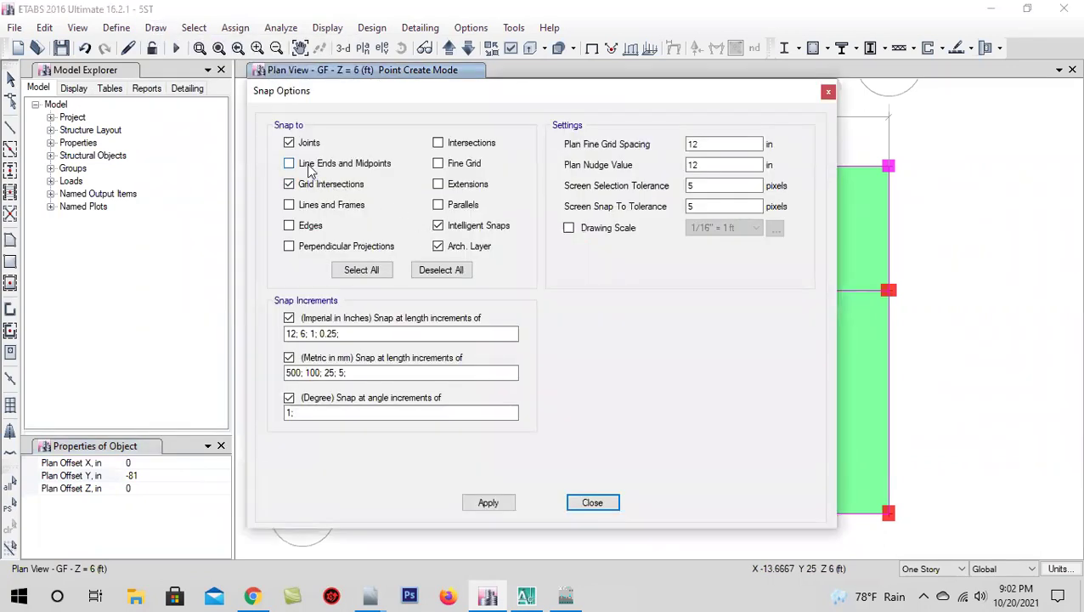
left_click(312, 166)
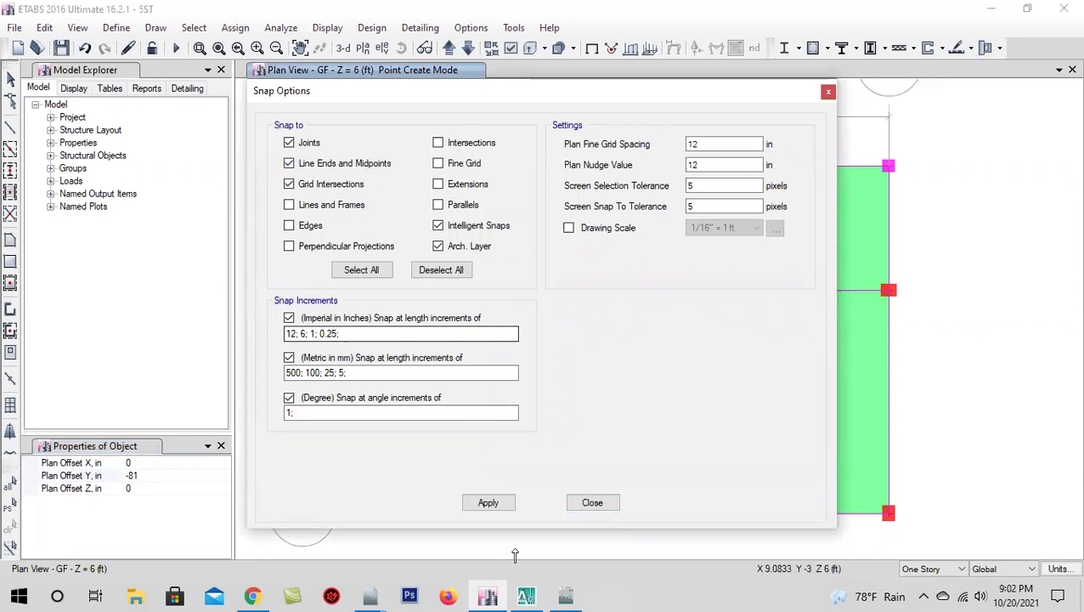
left_click(490, 504)
left_click(592, 504)
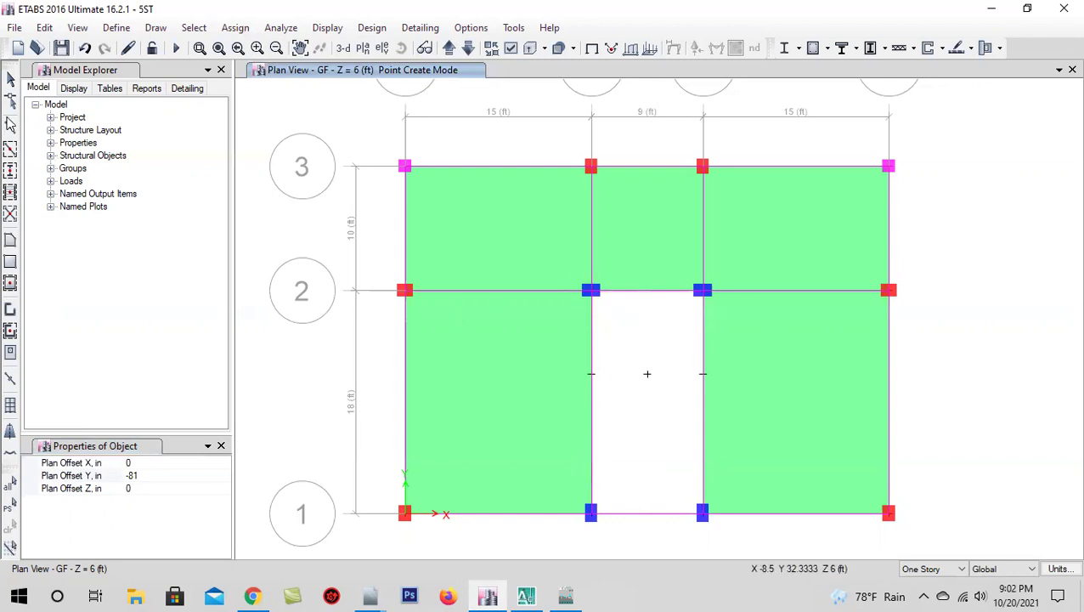
- Draw a rectangular STAIR-6 area from B2 to the offset joint, then save the model
left_click(62, 48)
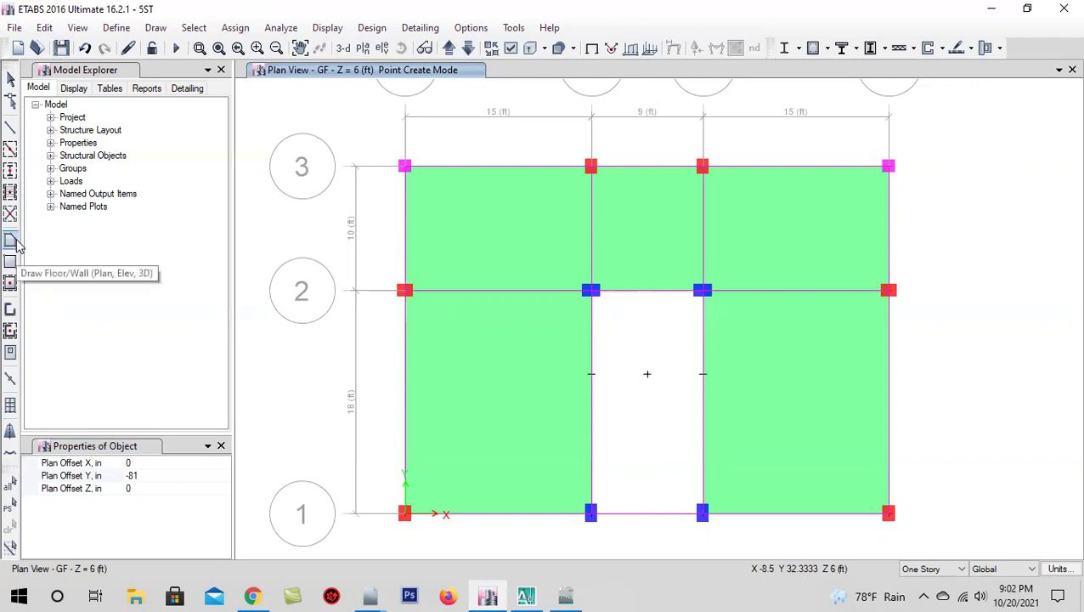
left_click(10, 242)
left_click(11, 263)
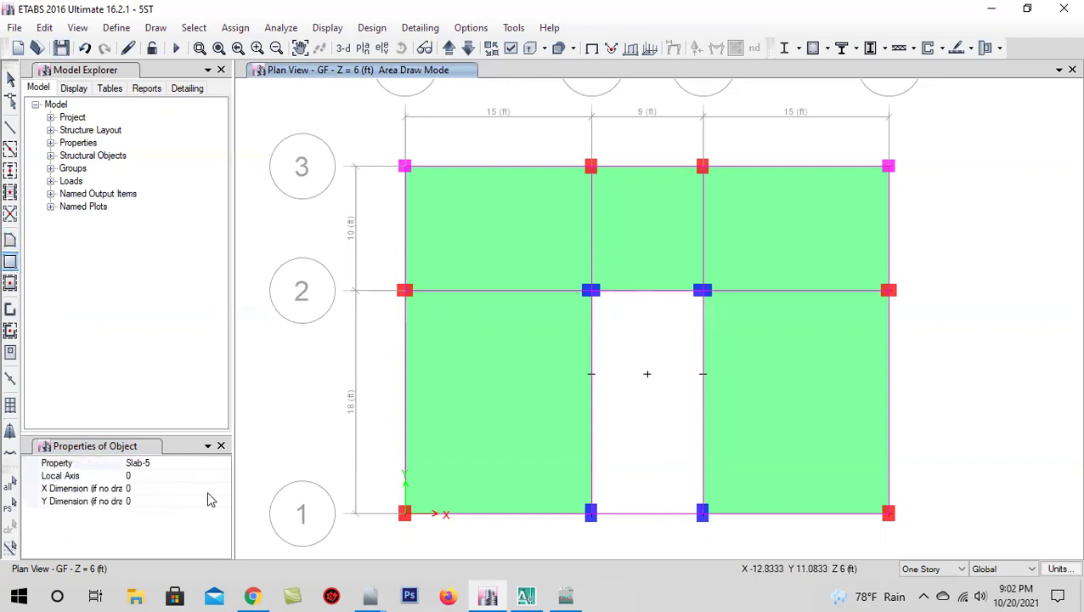
left_click(223, 463)
left_click(223, 464)
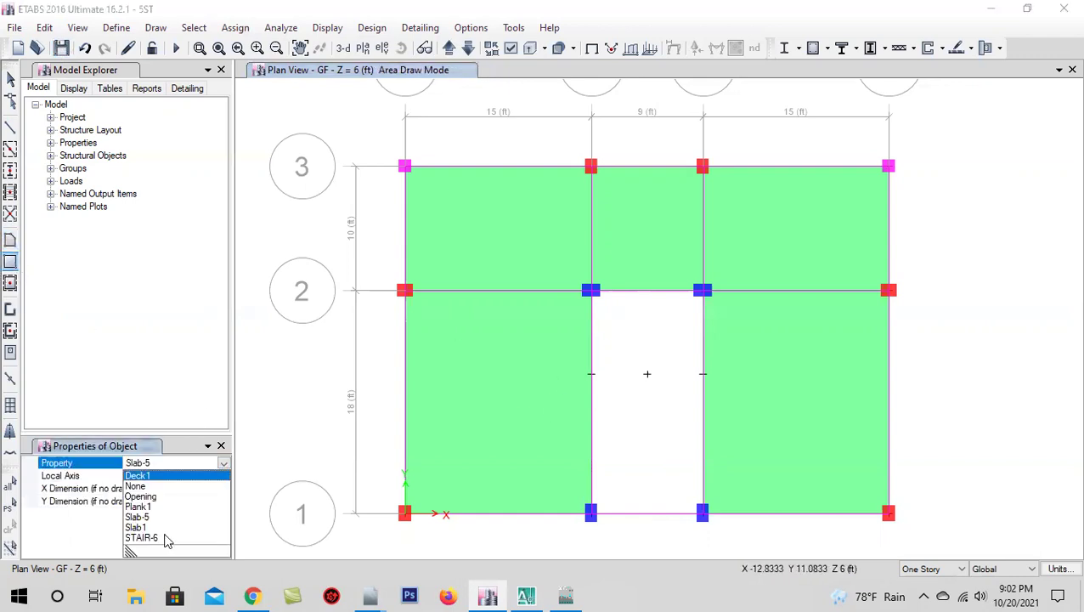
left_click(166, 538)
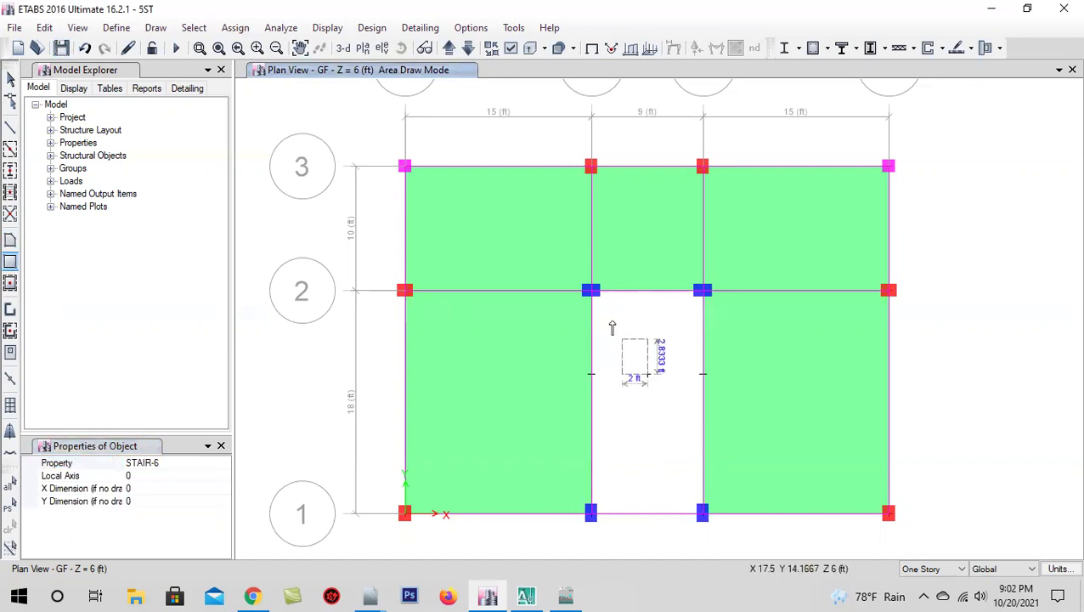
mouse_move(591, 289)
left_mouse_down()
mouse_move(647, 374)
mouse_move(702, 290)
left_mouse_up()
key("Escape")
key("ctrl+s")
scroll(646, 425, "down", 3)
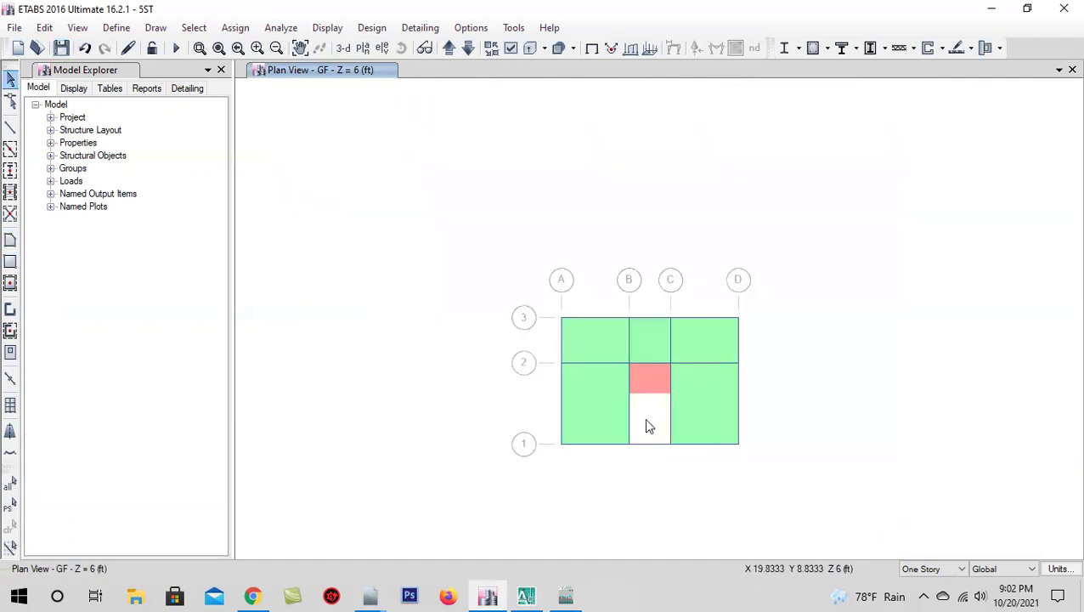
scroll(644, 417, "up", 4)
scroll(633, 403, "down", 2)
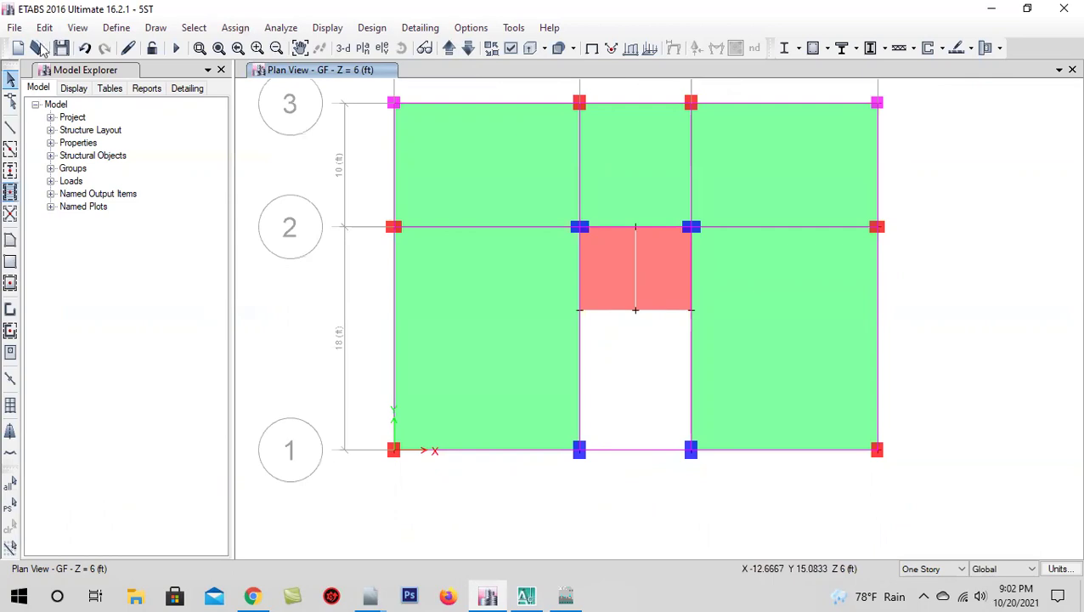
- Add joints 45 in above grid point B1 and the B1–C1 midpoint
left_click(155, 27)
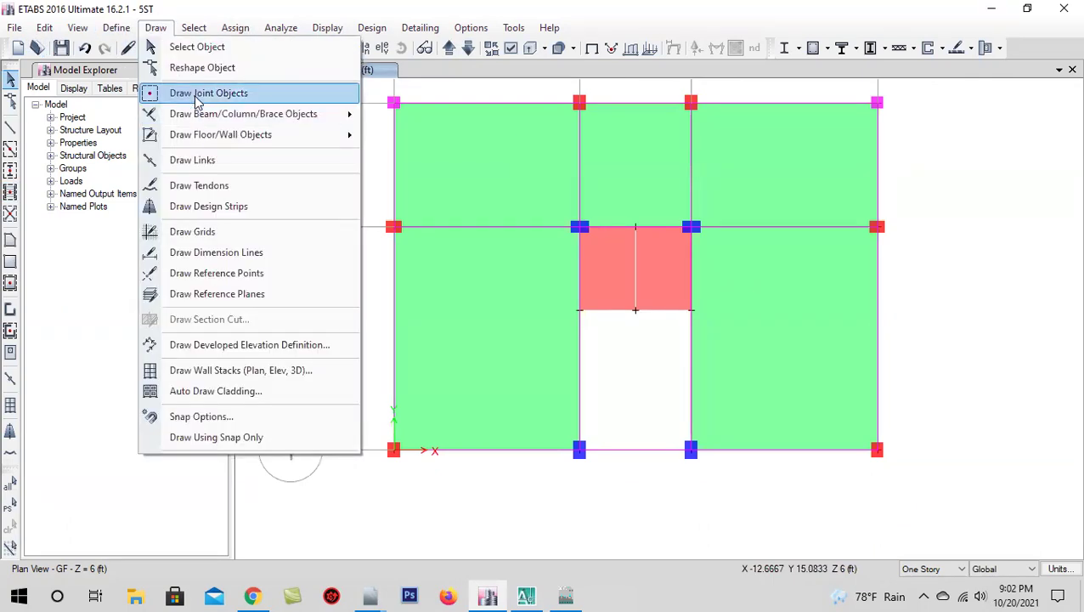
left_click(195, 92)
left_click(127, 476)
type("45")
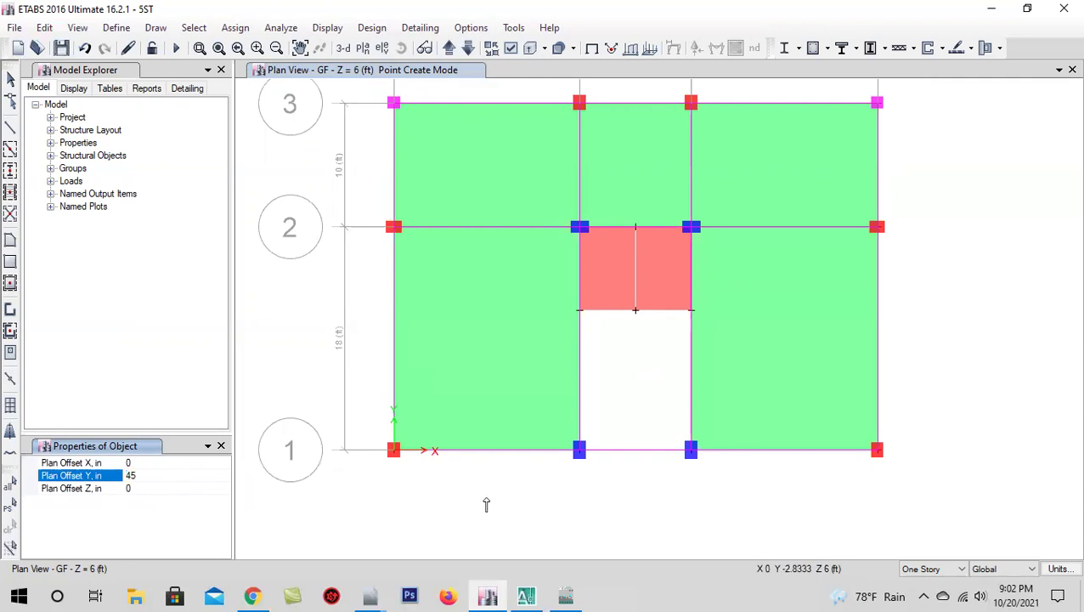
left_click(581, 451)
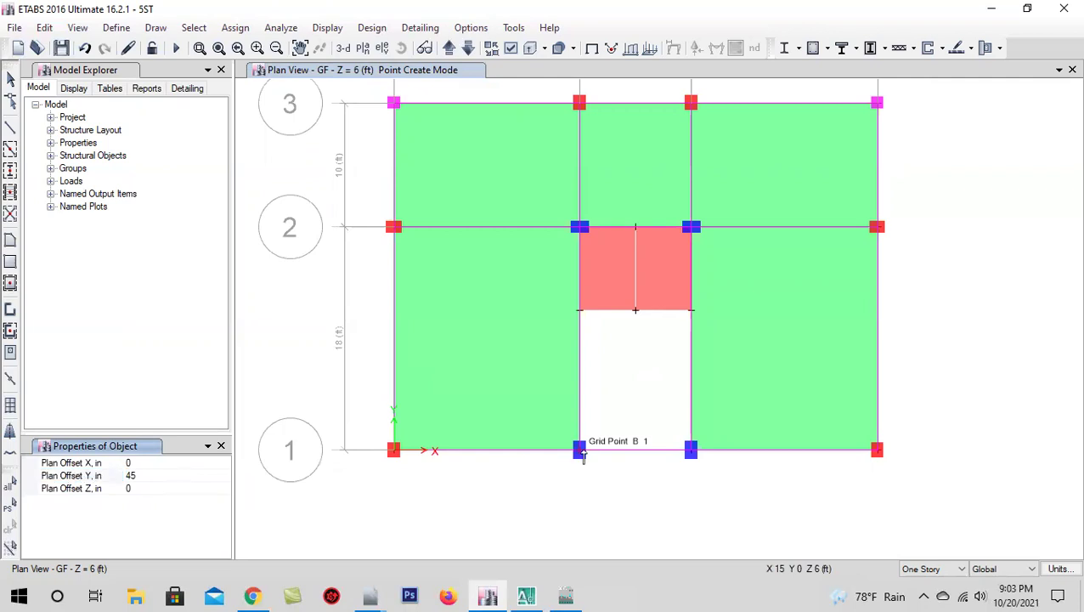
left_click(636, 450)
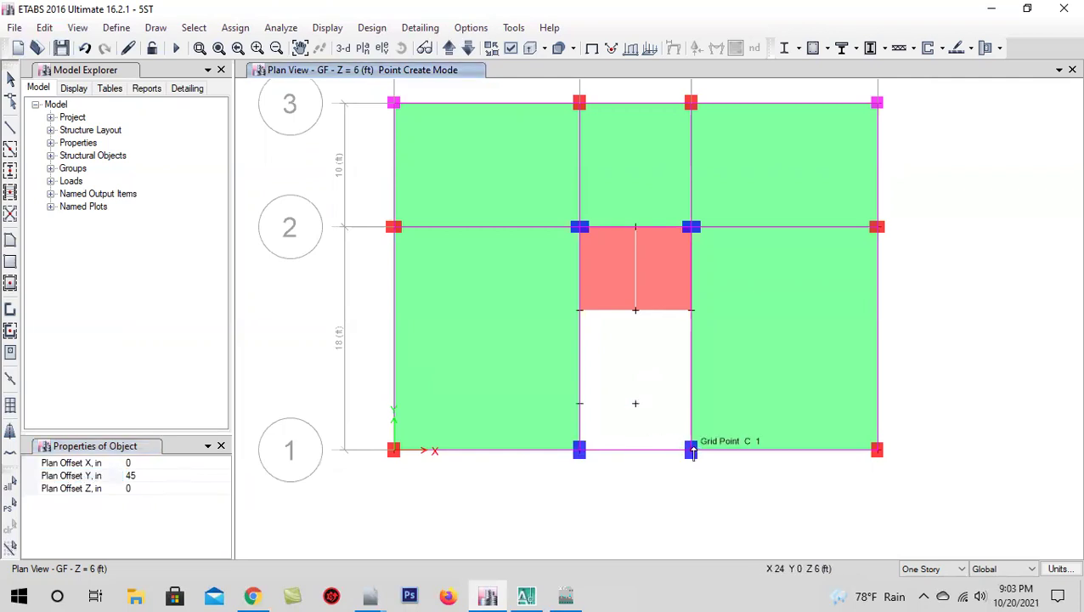
left_click(11, 78)
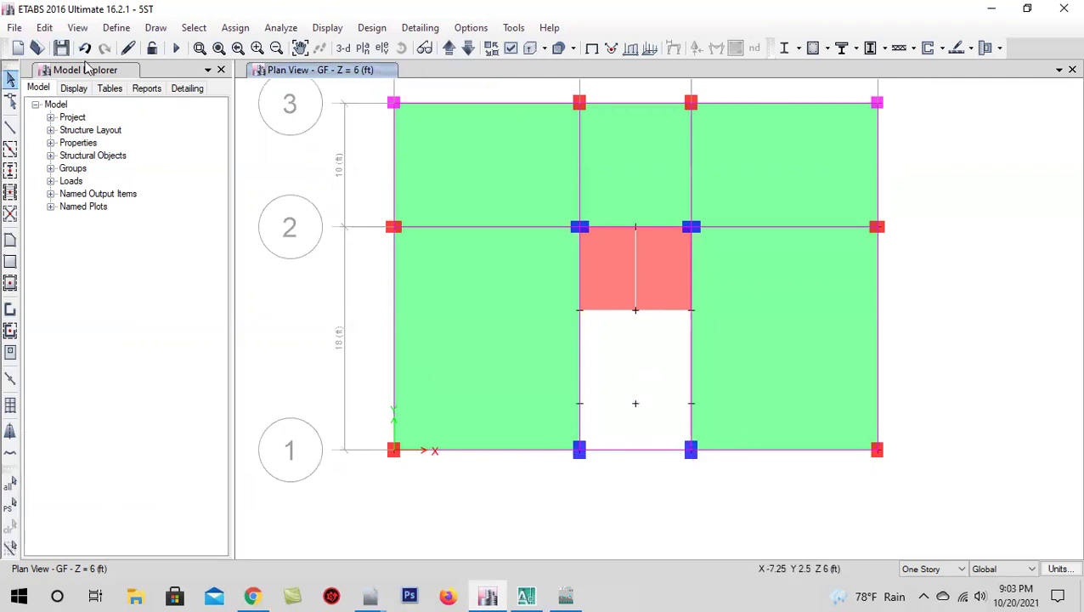
- Draw two rectangular STAIR-6 areas from the new joint row down to grid 1
left_click(10, 262)
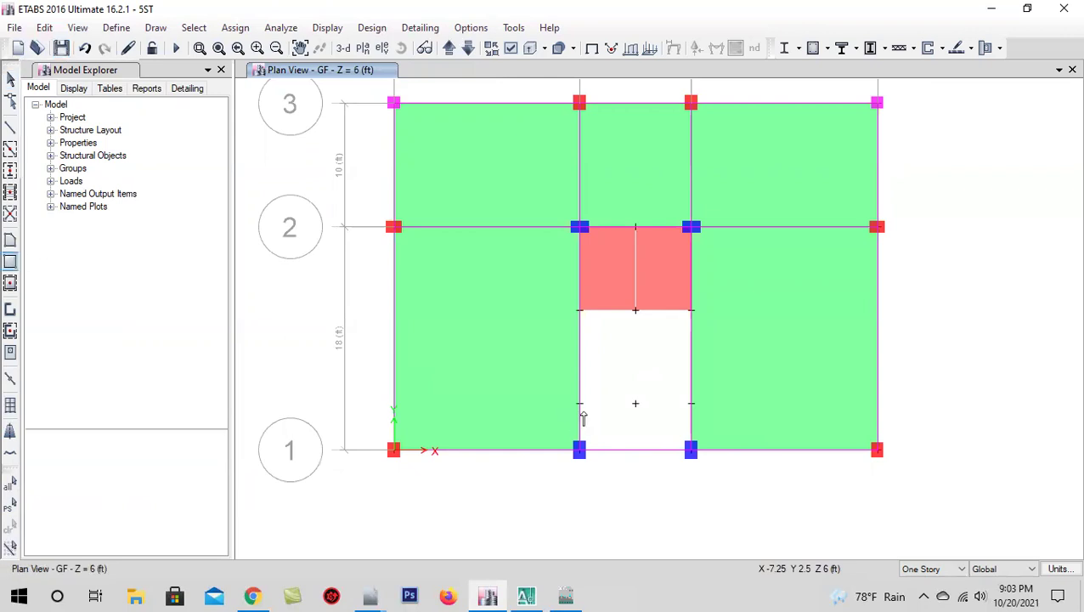
left_click(636, 403)
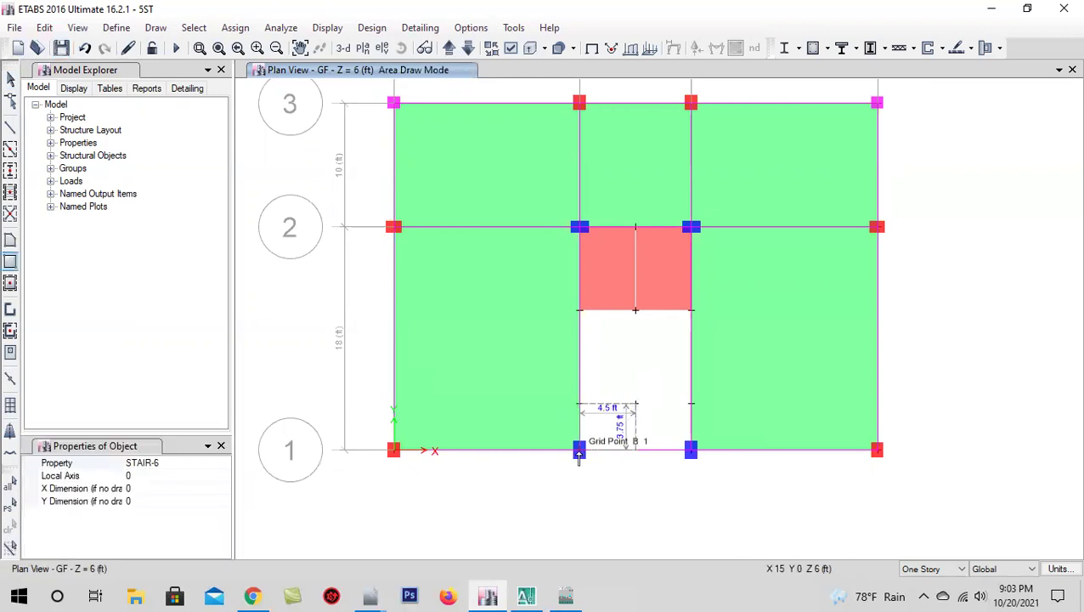
left_click(658, 449)
left_click(636, 402)
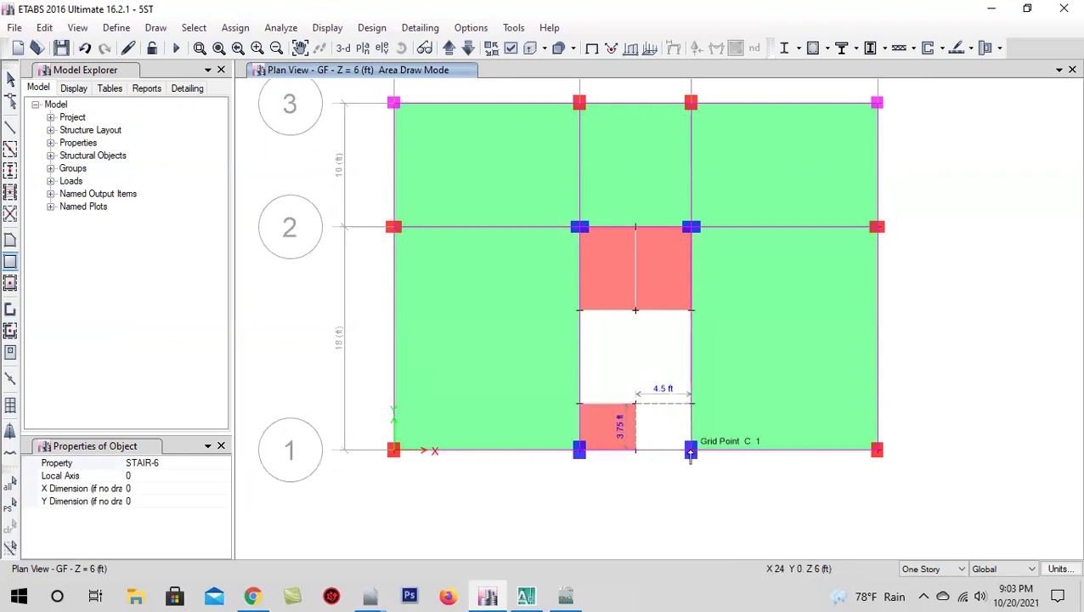
left_click(691, 449)
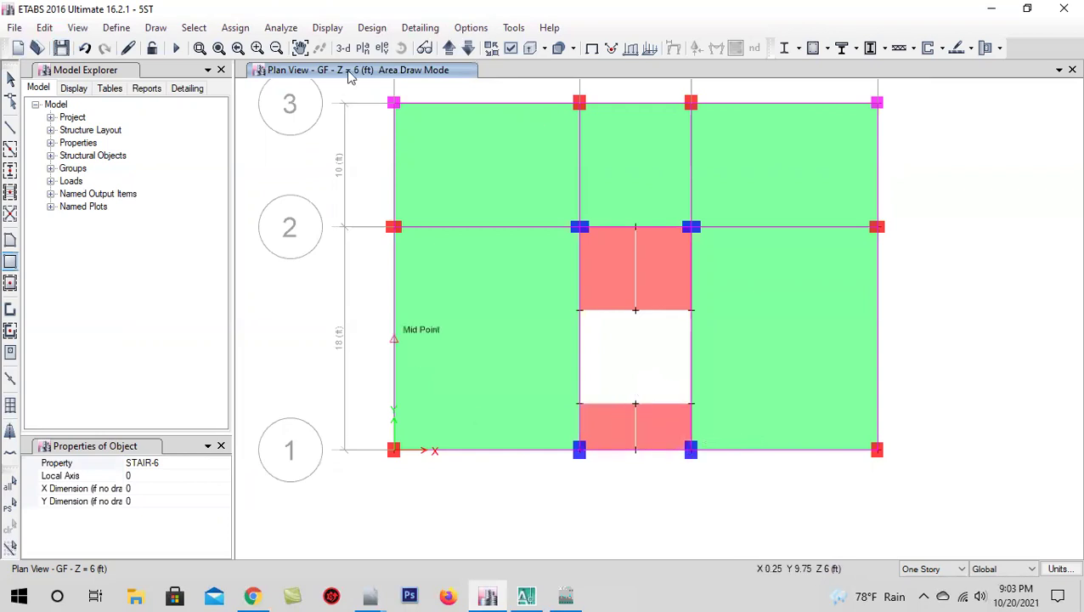
- Show the building in 3-D and orbit to see the stair areas
left_click(343, 48)
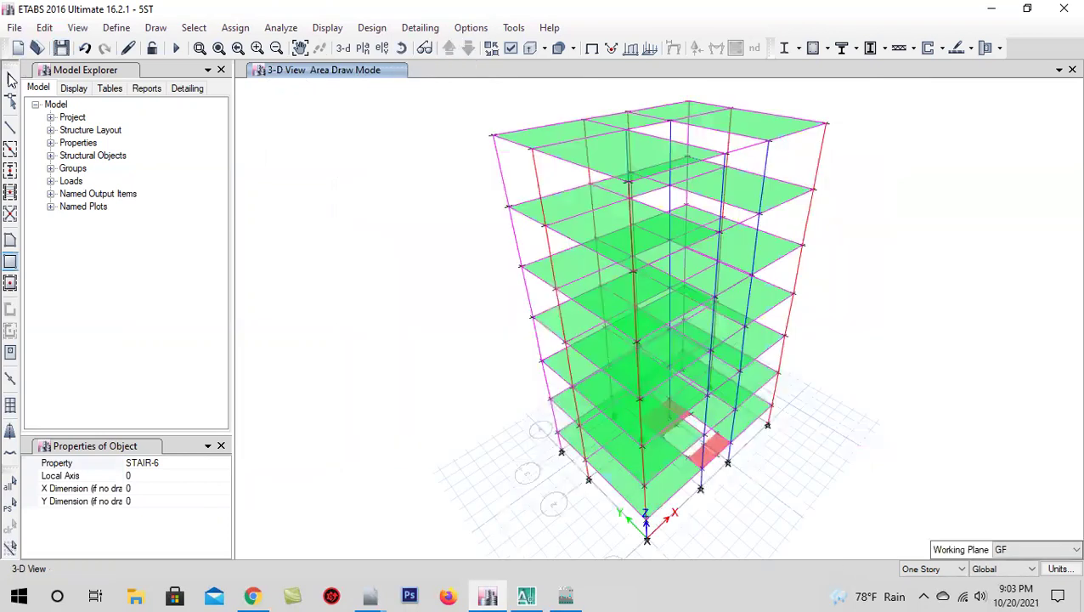
key("Escape")
left_click(404, 50)
mouse_move(545, 506)
left_mouse_down()
mouse_move(497, 472)
mouse_move(513, 460)
mouse_move(739, 500)
left_mouse_up()
scroll(739, 500, "up", 5)
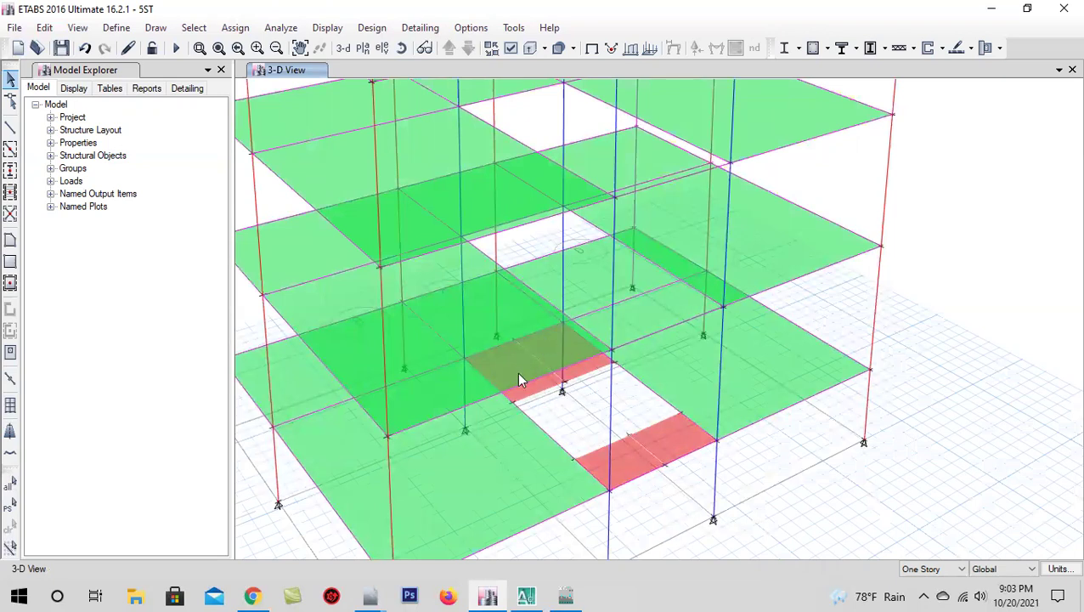
- Select both halves of the lower stair strip and copy them
left_click(624, 456)
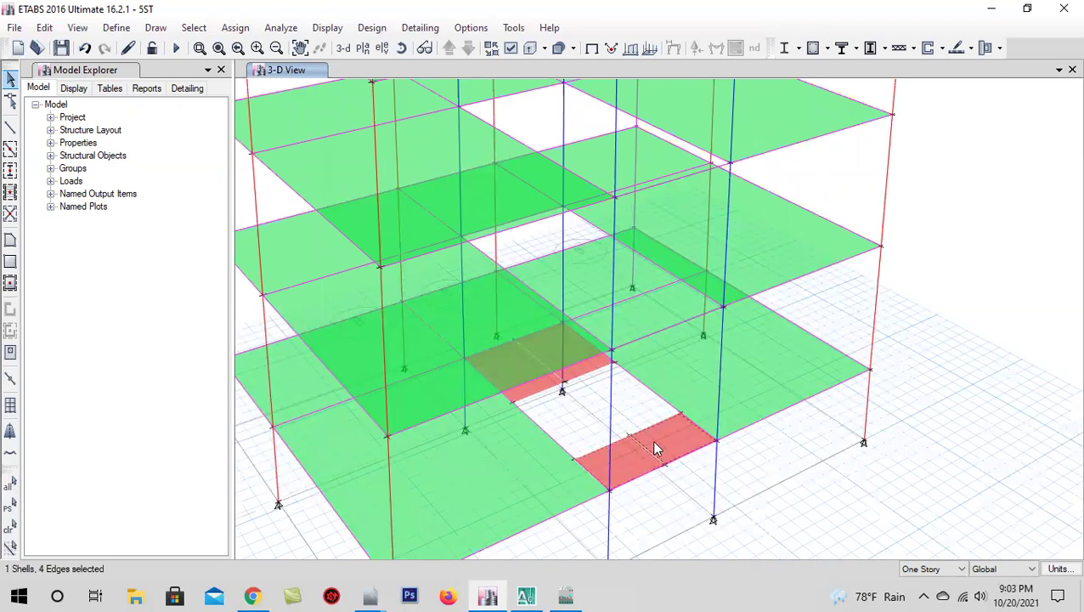
left_click(634, 459)
left_click(635, 460)
left_click(664, 433)
left_click(44, 27)
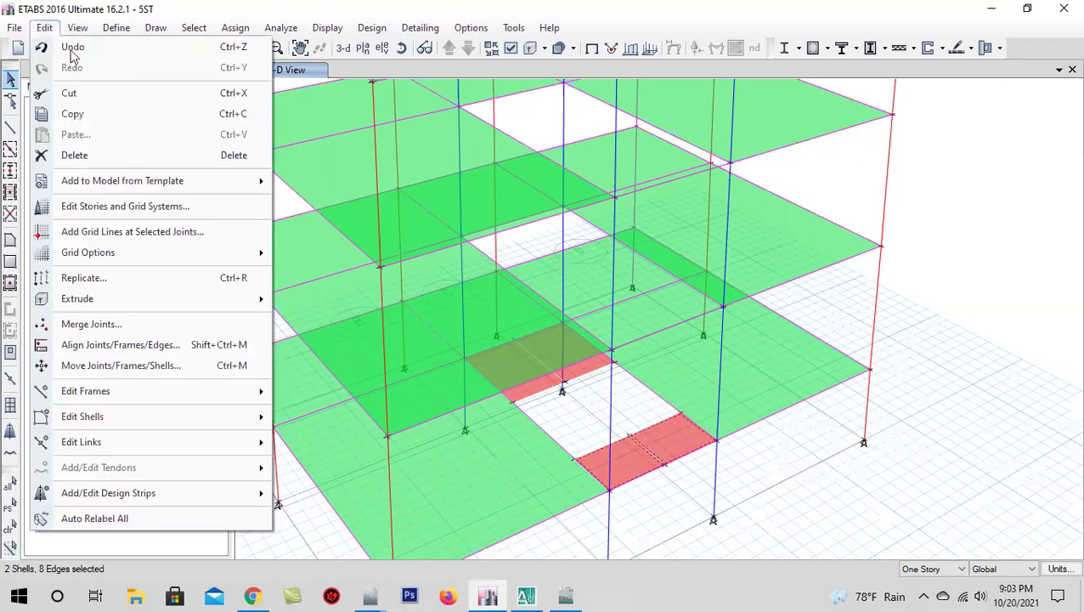
left_click(113, 115)
left_click(622, 458)
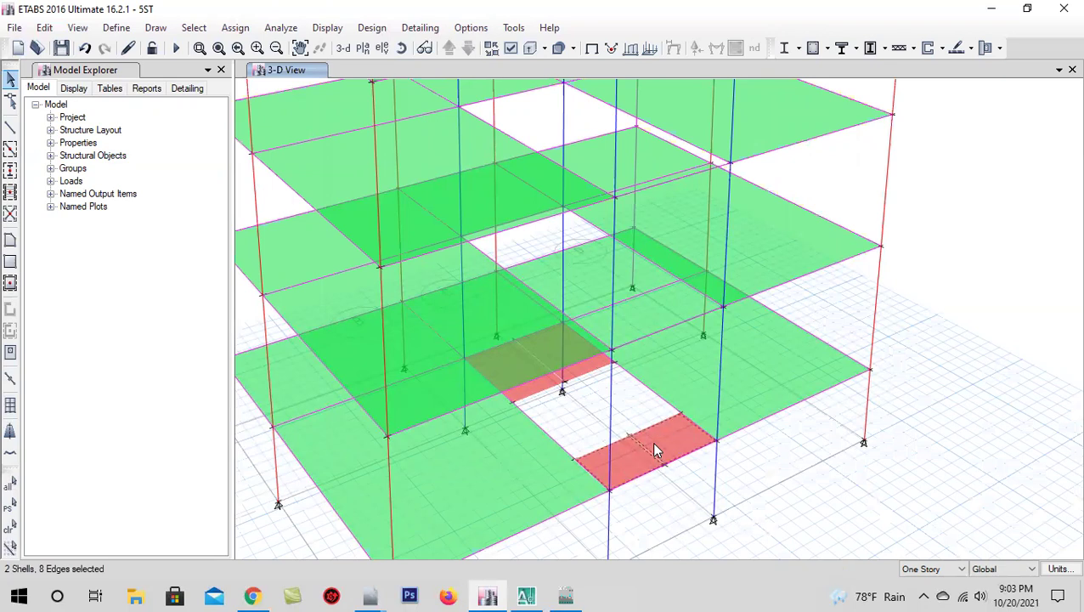
- Paste the copied stair areas with a Delta Z of 5 ft
double_click(51, 29)
left_click(46, 29)
left_click(75, 135)
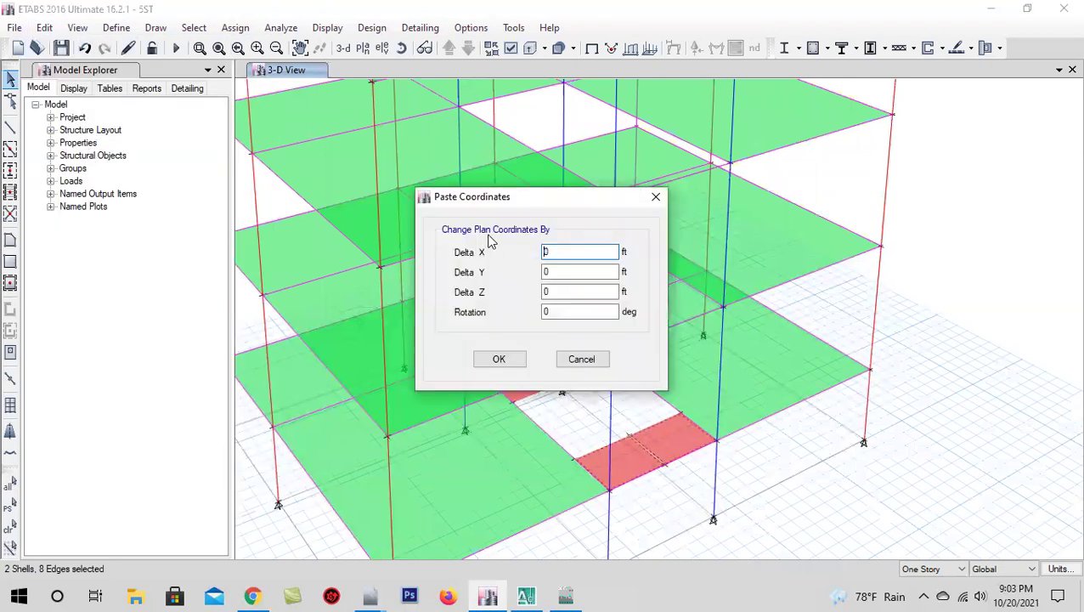
left_click(557, 293)
left_click(500, 358)
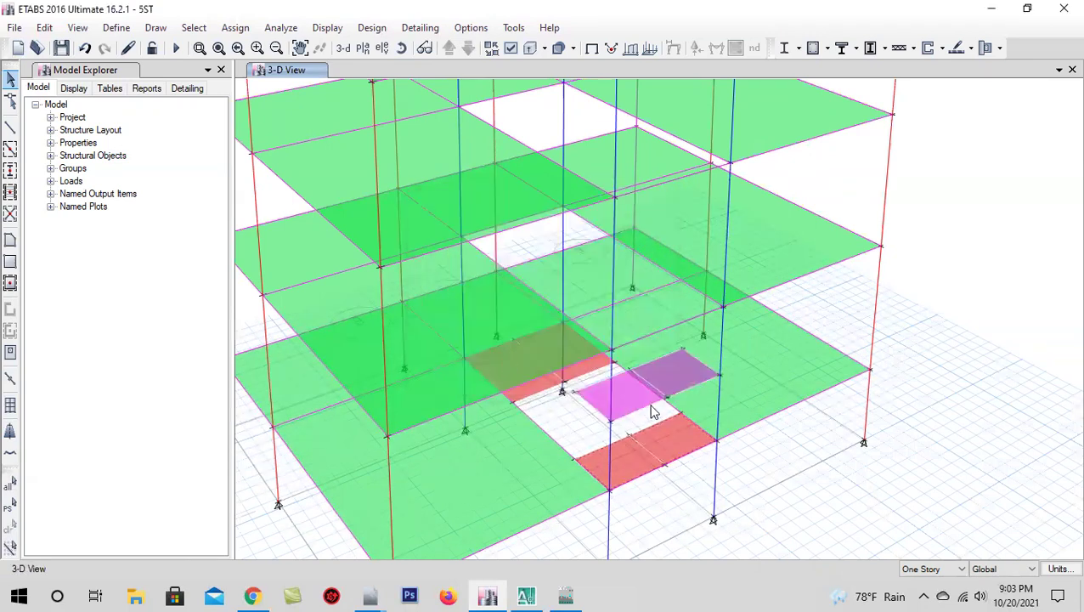
- Delete the original lower stair area and its three leftover joints, then select the raised areas
left_click(633, 457)
left_click(44, 27)
left_click(102, 152)
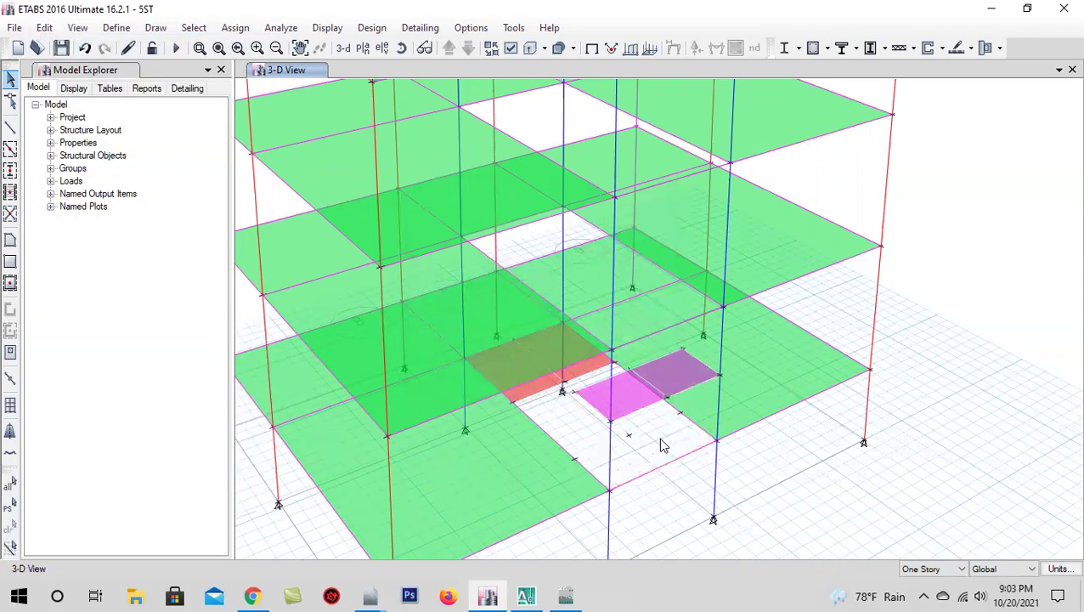
left_click(629, 436)
left_click(575, 458)
left_click(680, 413)
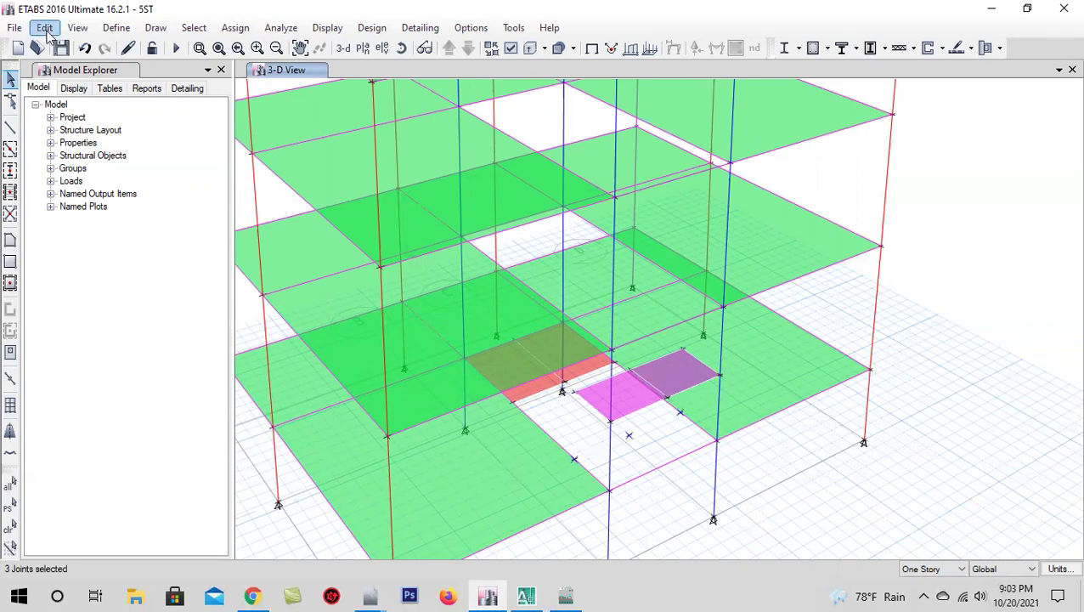
left_click(44, 27)
left_click(107, 158)
left_click(631, 401)
left_click(671, 383)
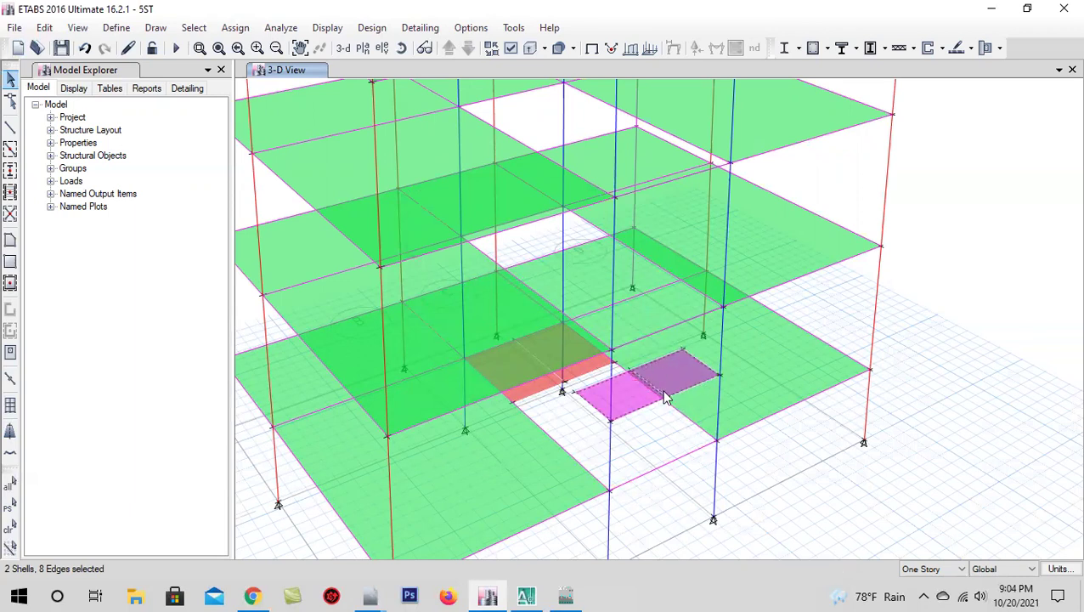
- Assign the STAIR-6 slab section to the two selected landing shells
left_click(235, 28)
mouse_move(256, 89)
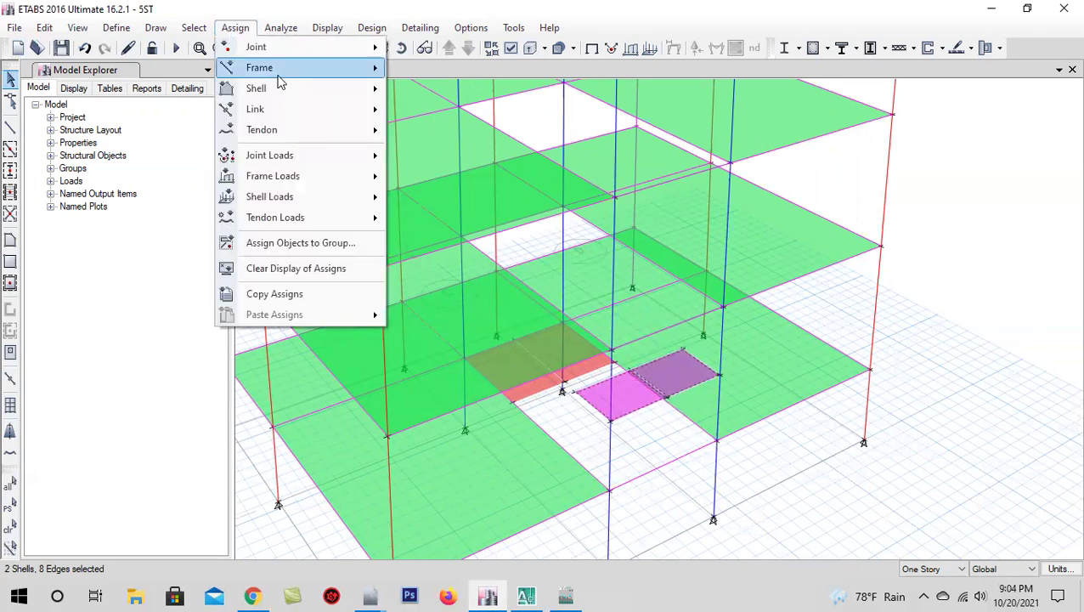
left_click(443, 90)
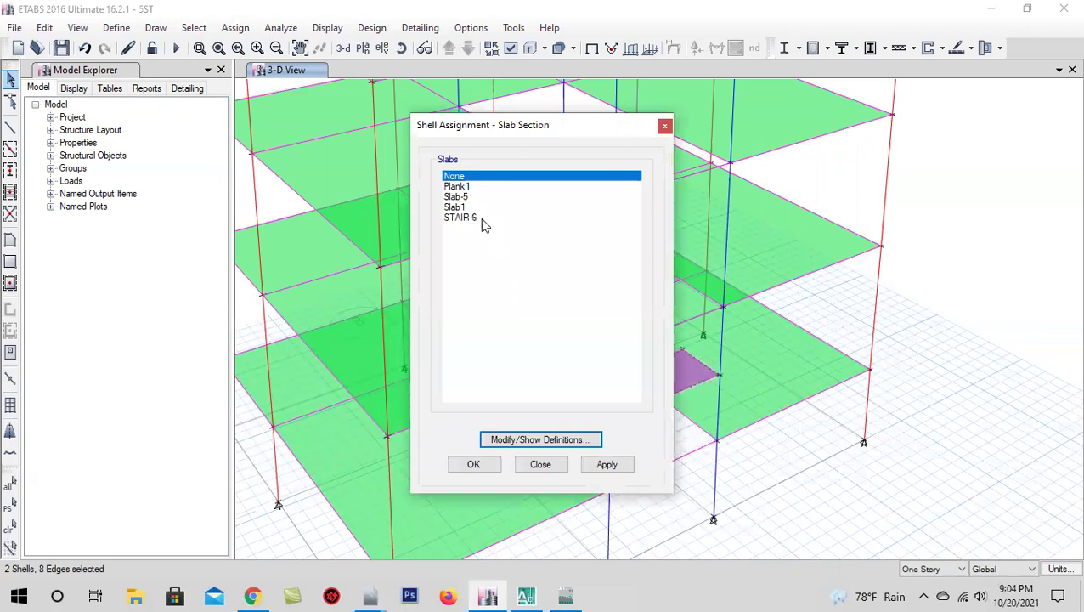
left_click(501, 252)
left_click(607, 464)
left_click(474, 464)
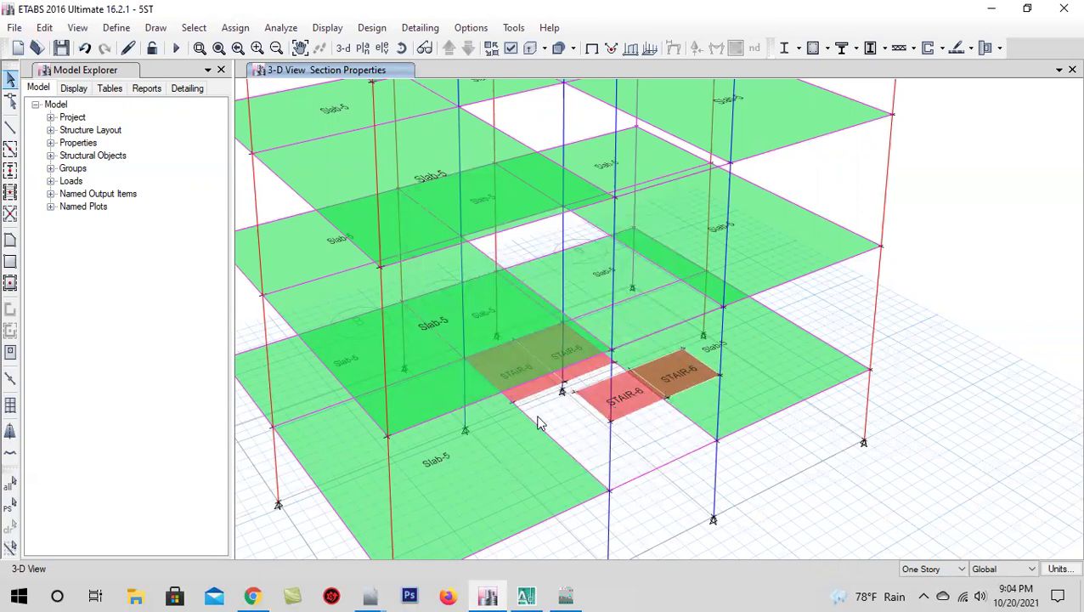
scroll(553, 384, "up", 2)
scroll(552, 384, "up", 1)
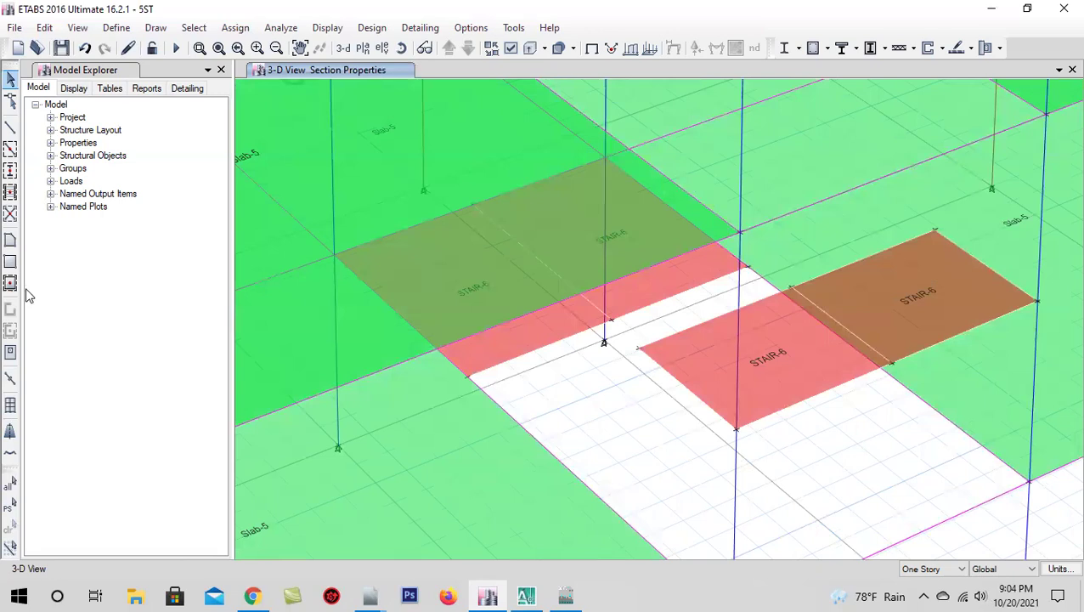
- Draw a sloped STAIR-6 flight from the landing corner up to the upper joint
left_click(13, 243)
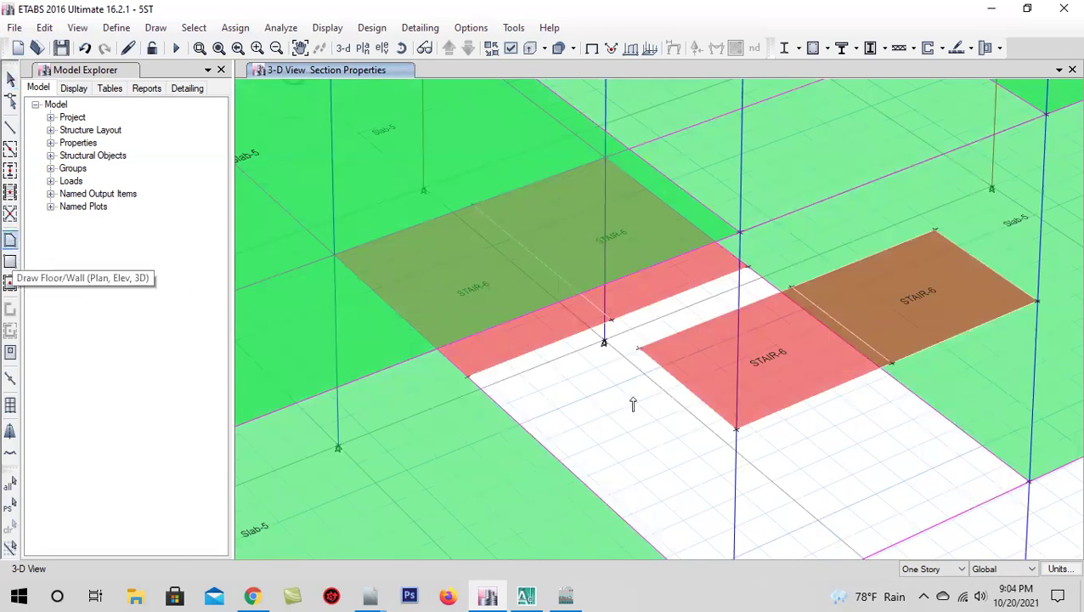
left_click(469, 376)
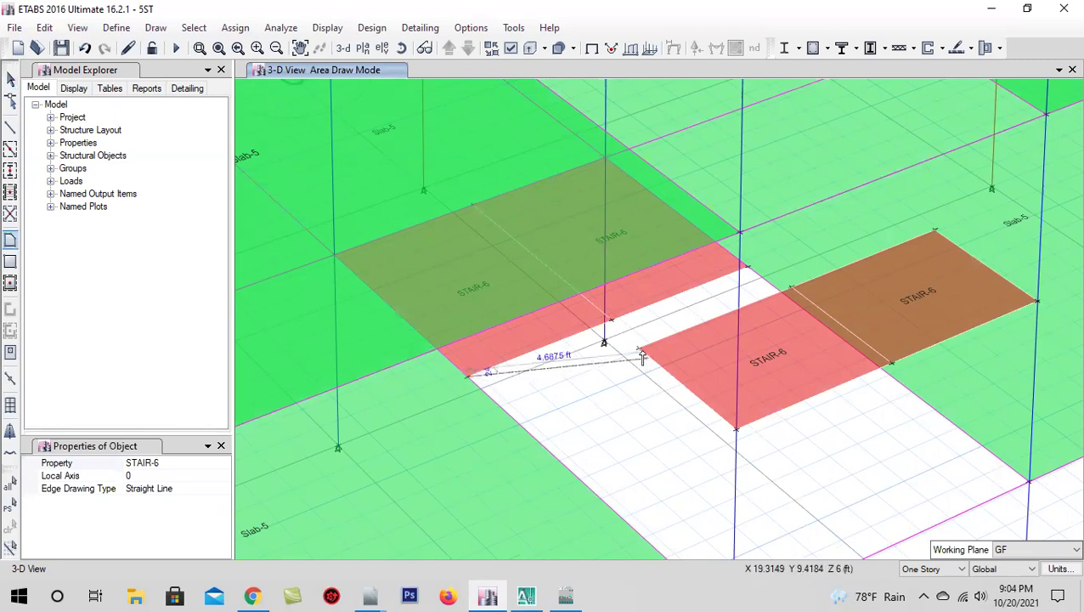
left_click(639, 349)
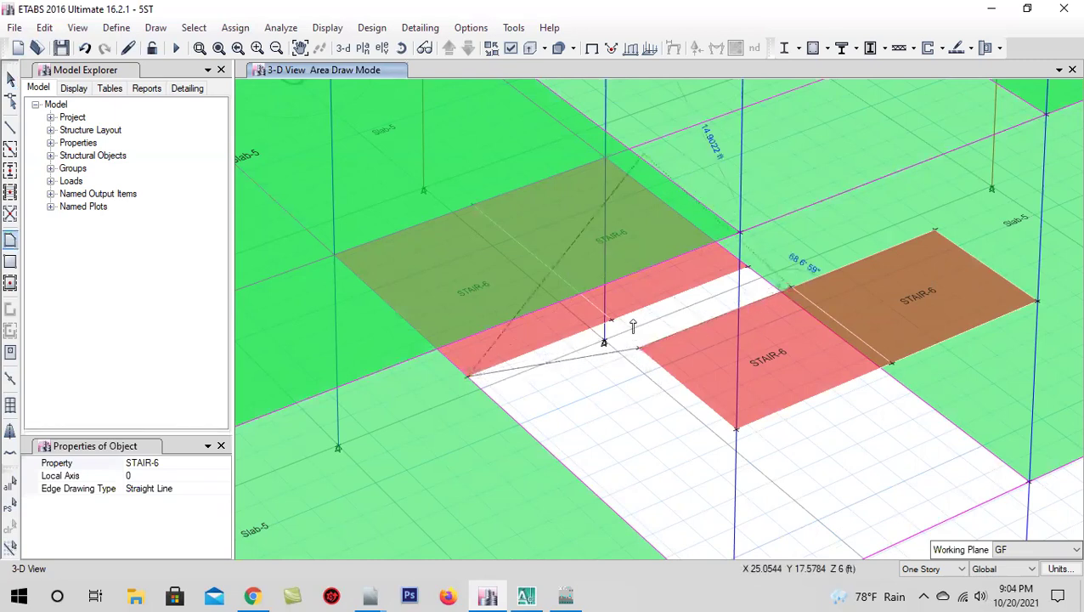
double_click(611, 322)
left_click(426, 47)
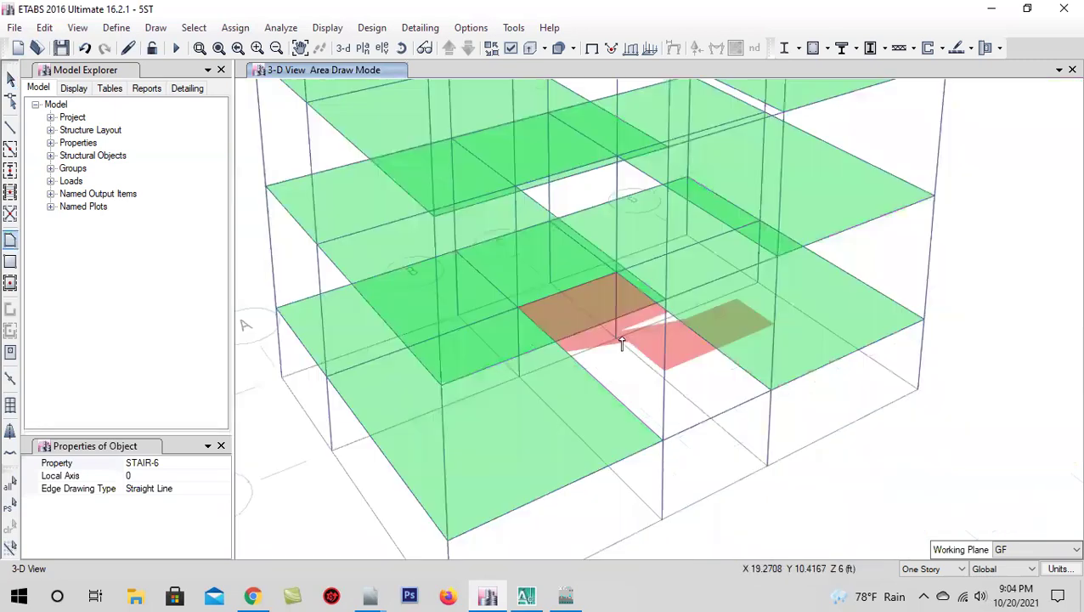
- Orbit the model and select the sloped stair flight
mouse_move(607, 429)
left_mouse_down()
mouse_move(603, 458)
mouse_move(528, 377)
mouse_move(748, 356)
left_mouse_up()
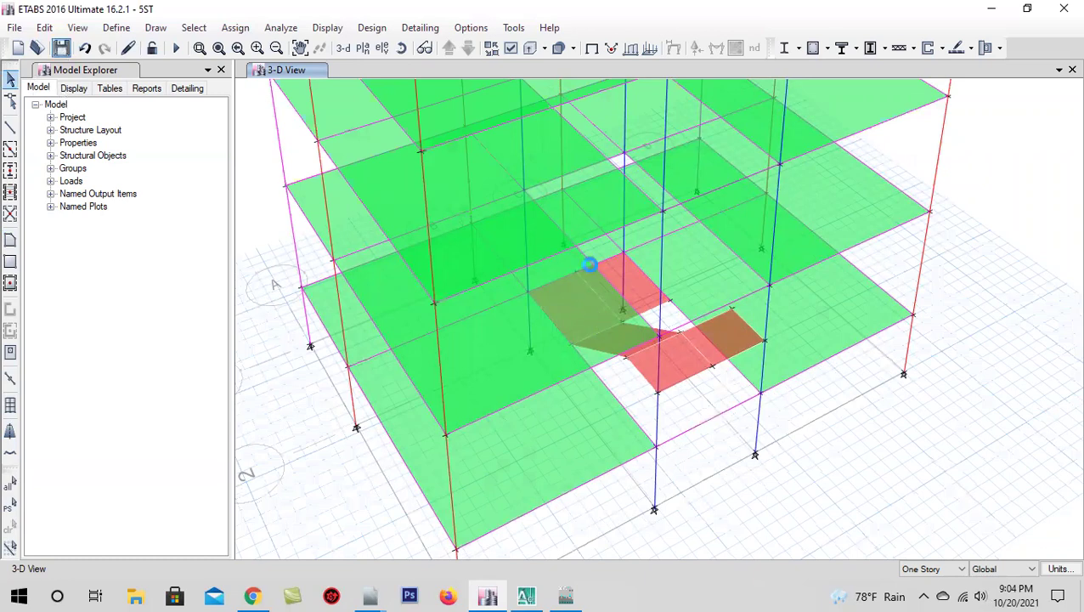
left_click(583, 303)
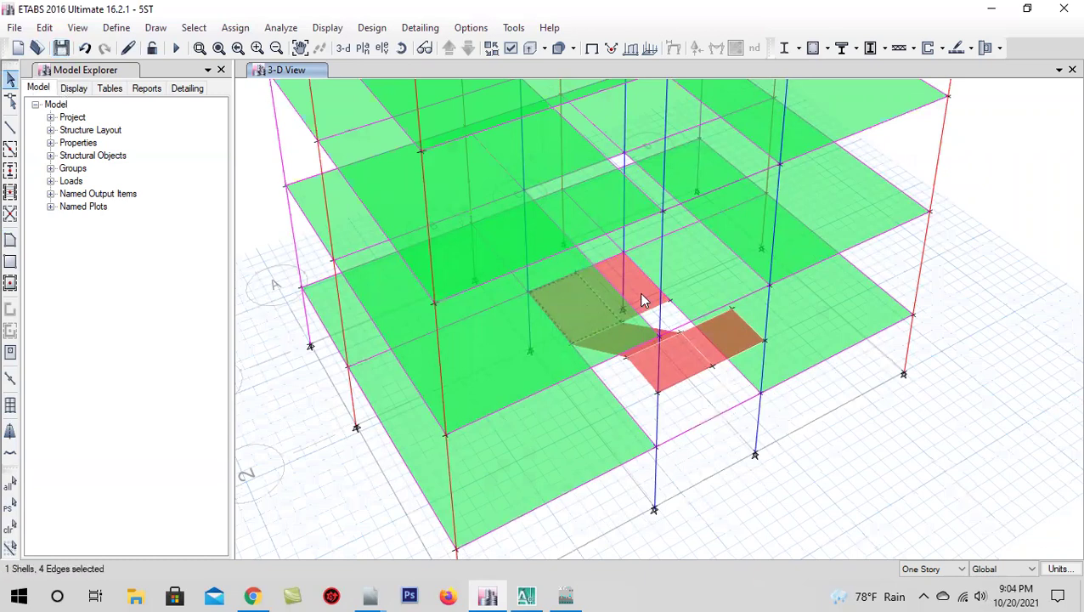
scroll(630, 451, "down", 3)
middle_click_drag(616, 248, 617, 277)
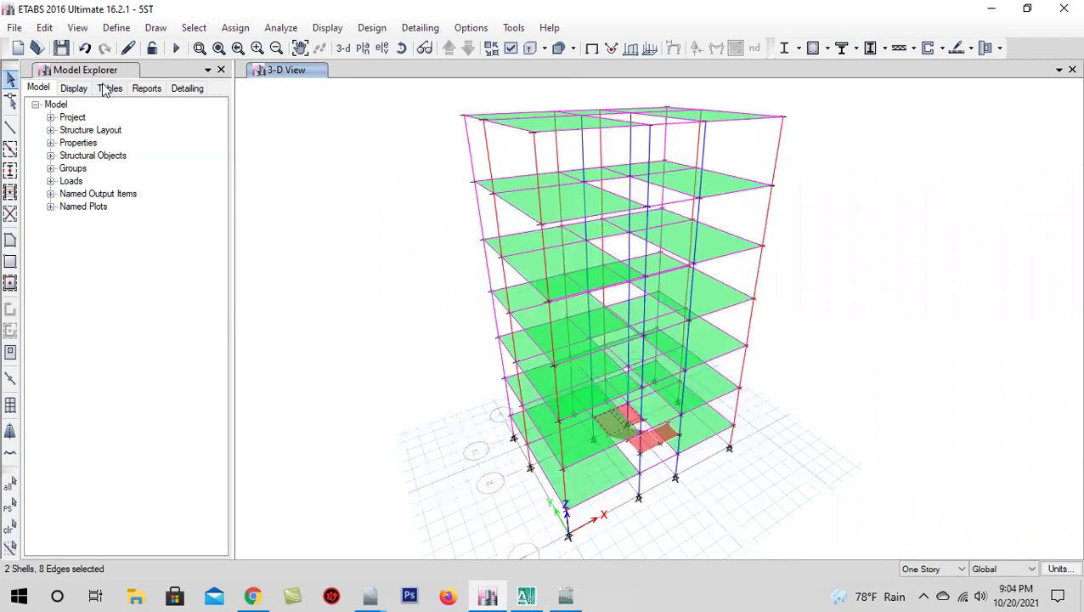
- Replicate the selected stair flight and landing onto stories 1ST through 5TH
left_click(46, 28)
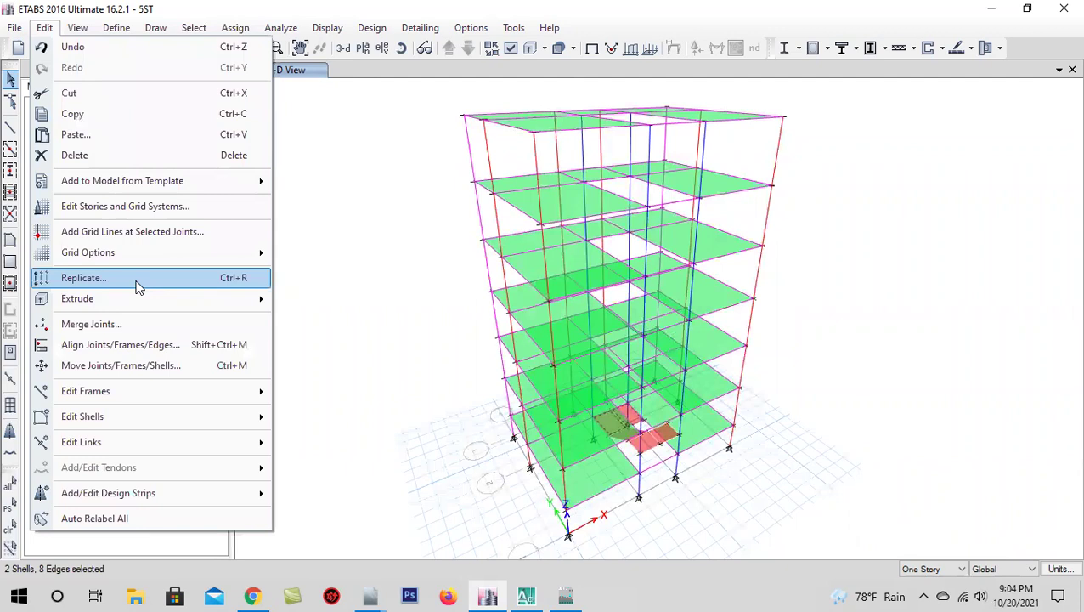
left_click(139, 288)
left_click(552, 158)
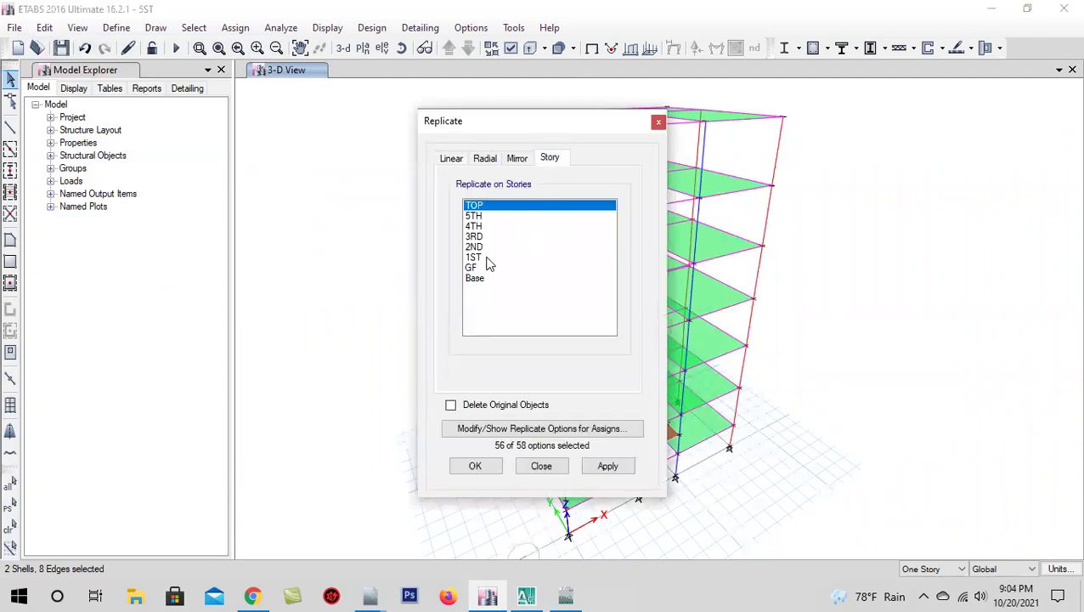
left_click_drag(487, 259, 510, 217)
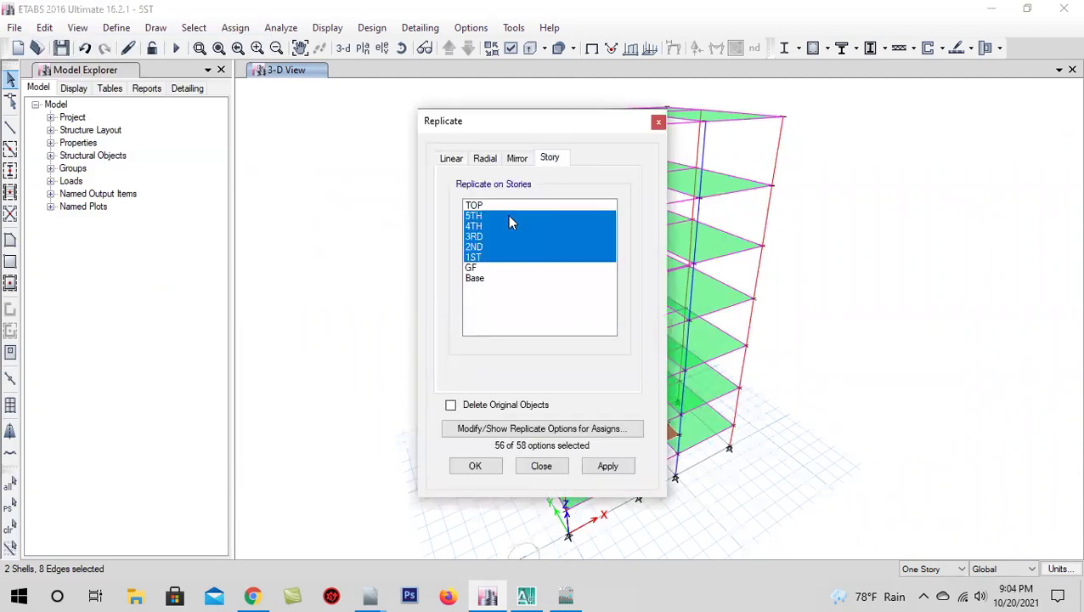
left_click(608, 467)
left_click(475, 466)
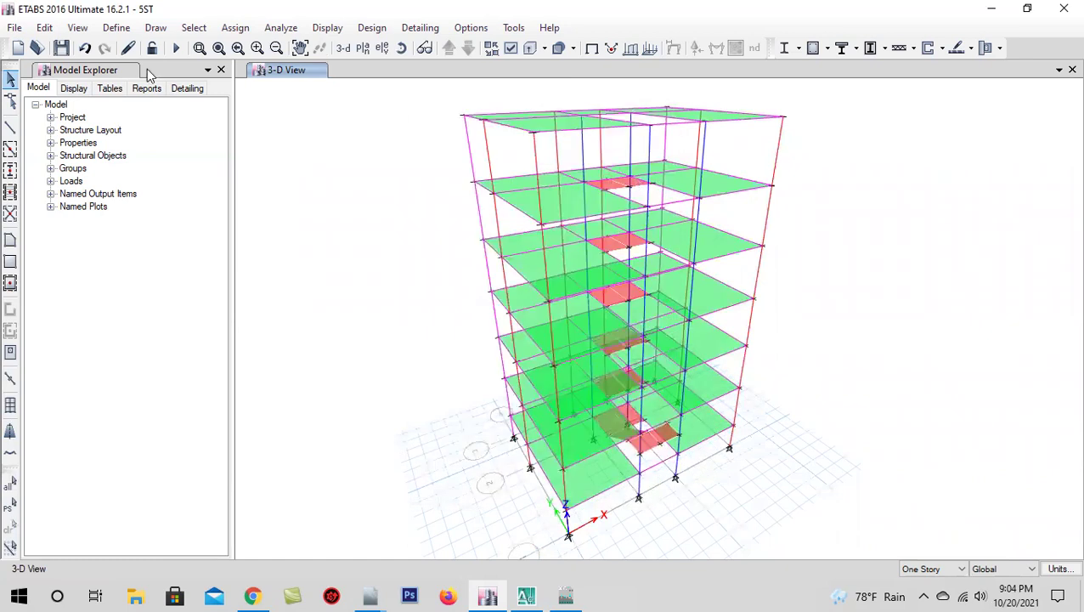
- Save the model
left_click(63, 48)
scroll(656, 441, "up", 3)
scroll(655, 442, "up", 3)
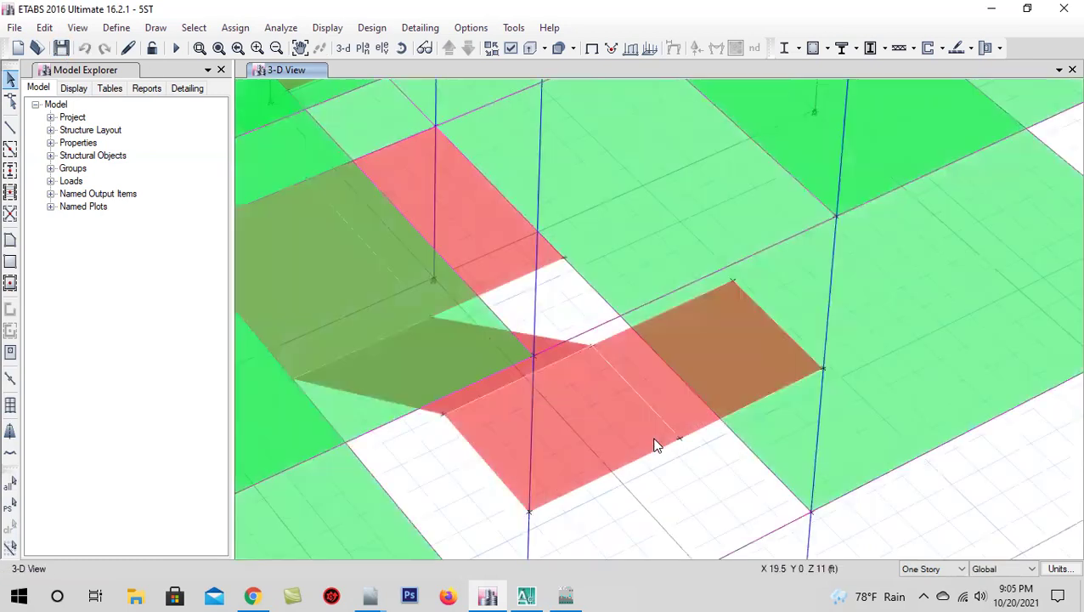
scroll(655, 442, "down", 2)
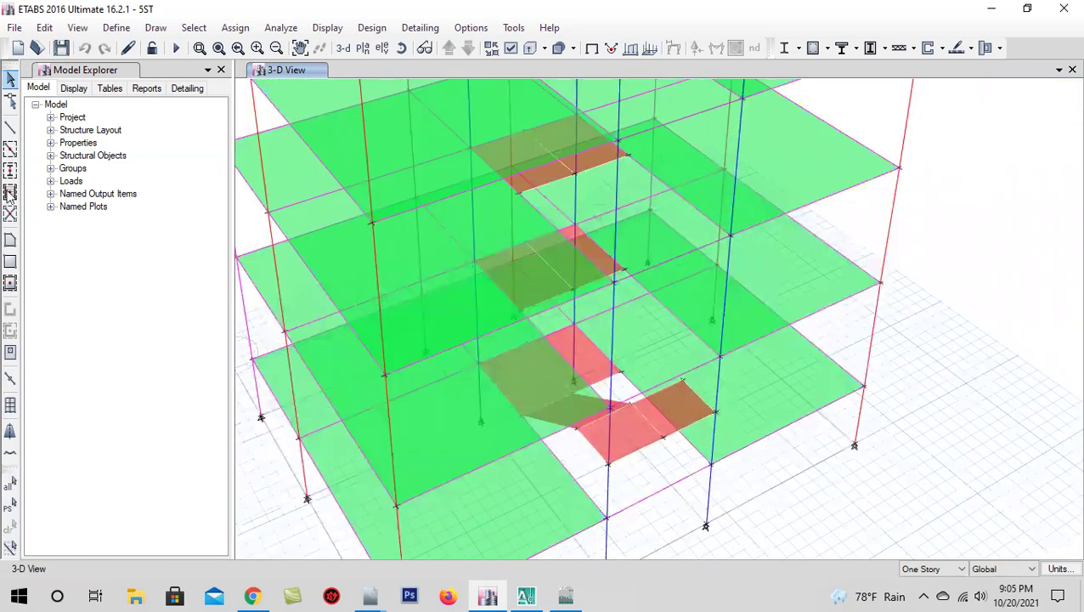
- Draw a second sloped STAIR-6 flight ending at Grid Point B 1 on 2ND
left_click(11, 243)
left_click(631, 402)
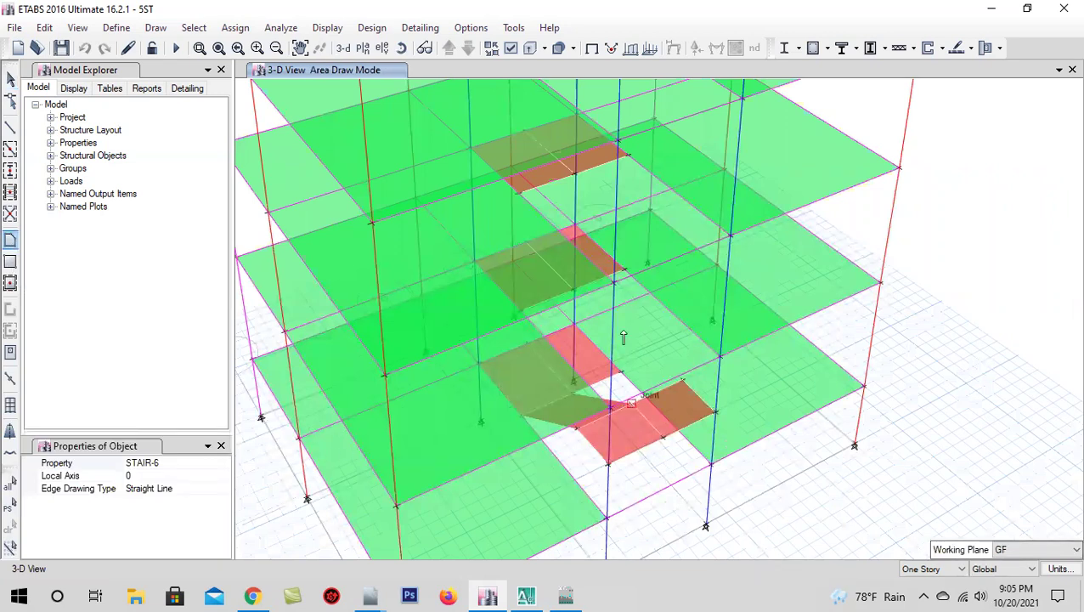
left_click(614, 280)
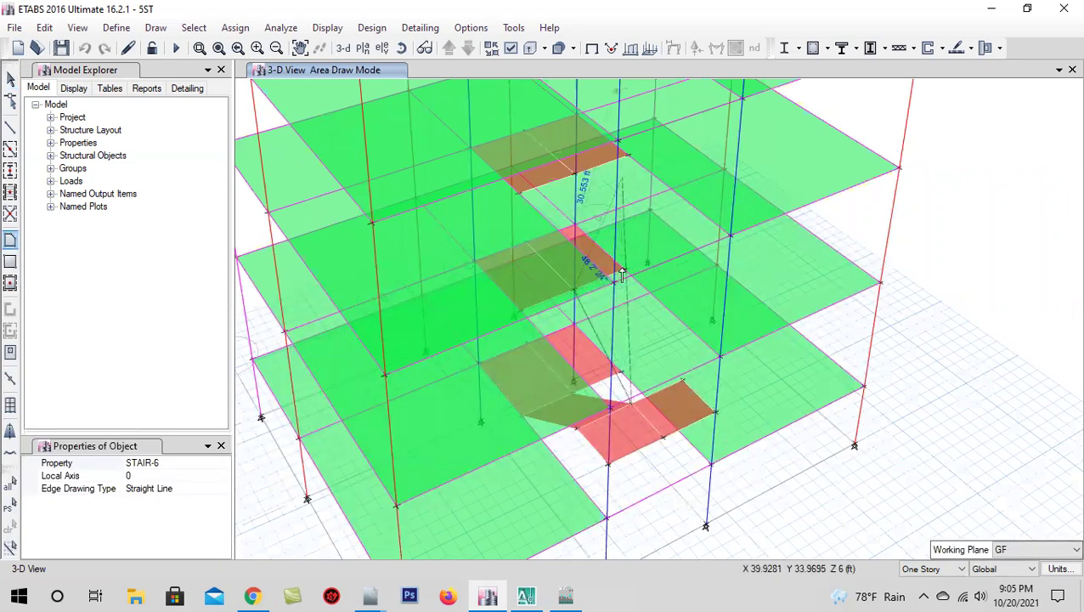
left_click(642, 235)
left_click(685, 375)
key("Return")
scroll(547, 346, "down", 5)
scroll(546, 345, "up", 5)
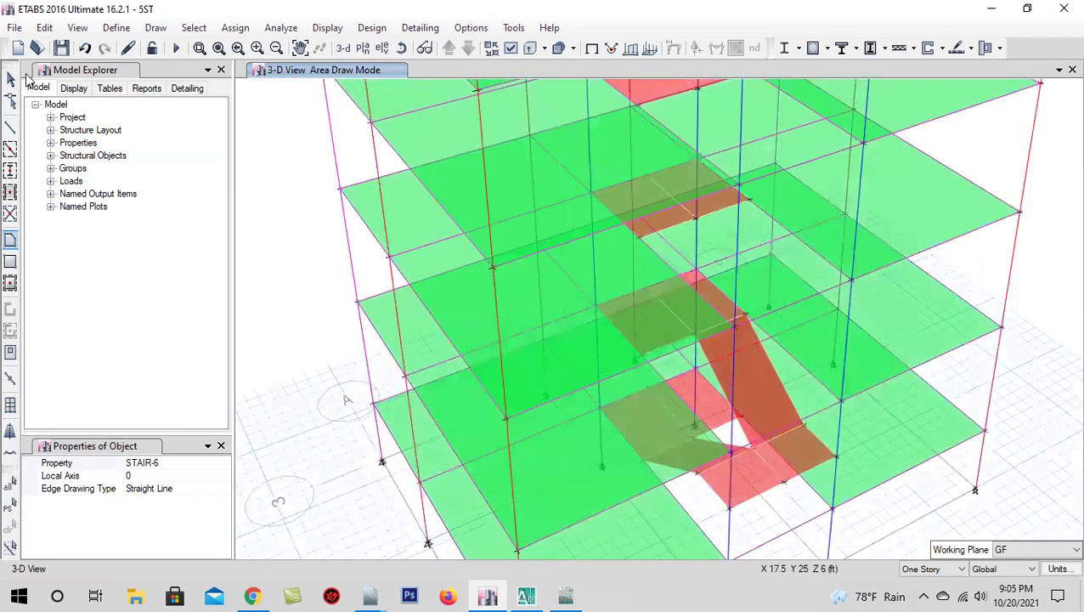
left_click(11, 78)
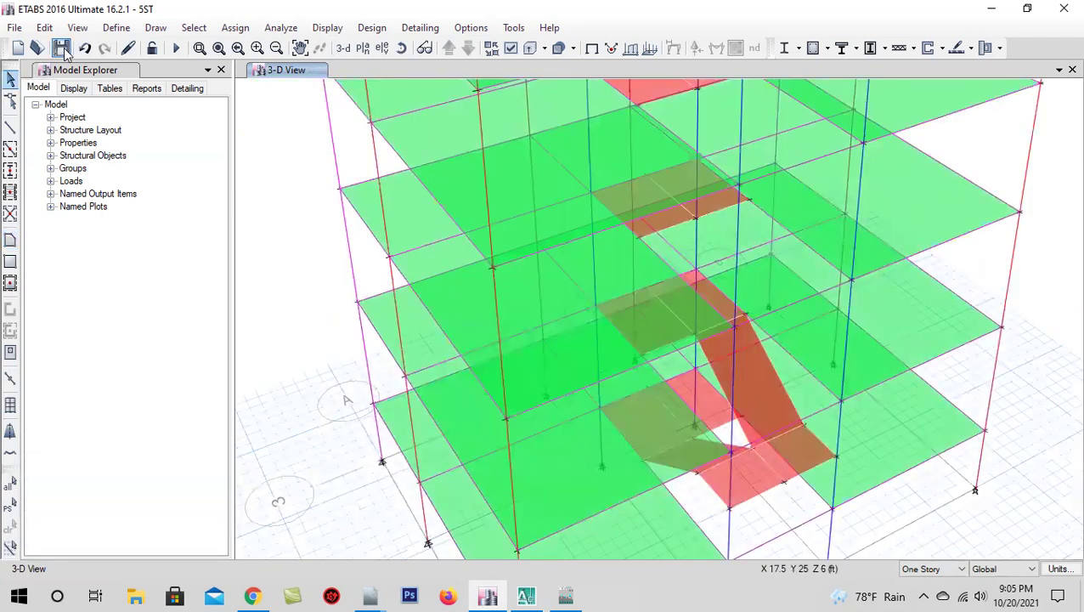
- Add the landing to the selected stair flights
scroll(570, 338, "down", 5)
scroll(569, 339, "up", 5)
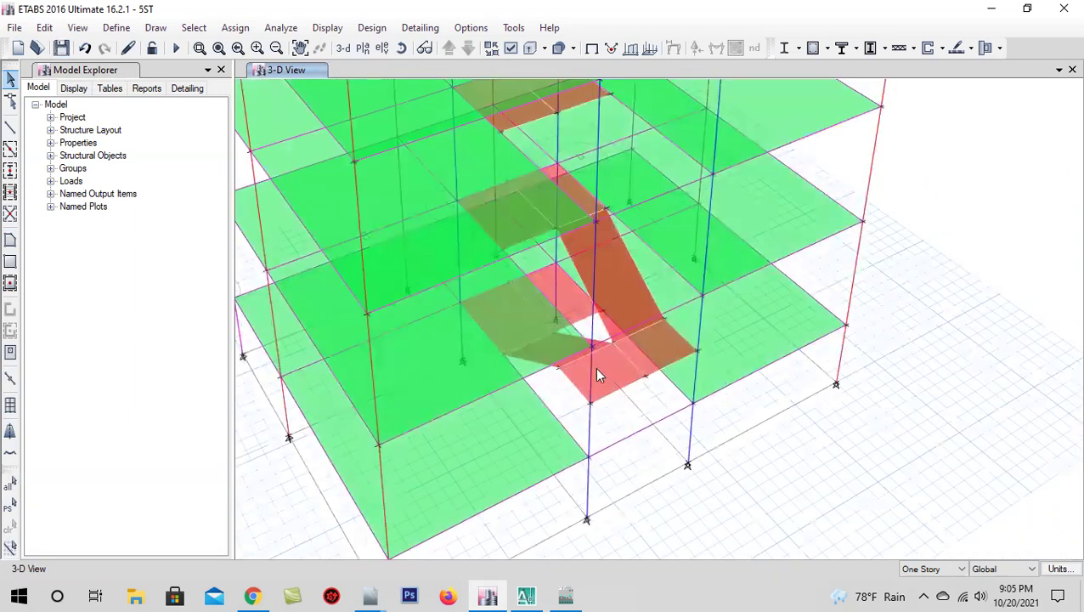
left_click(661, 345)
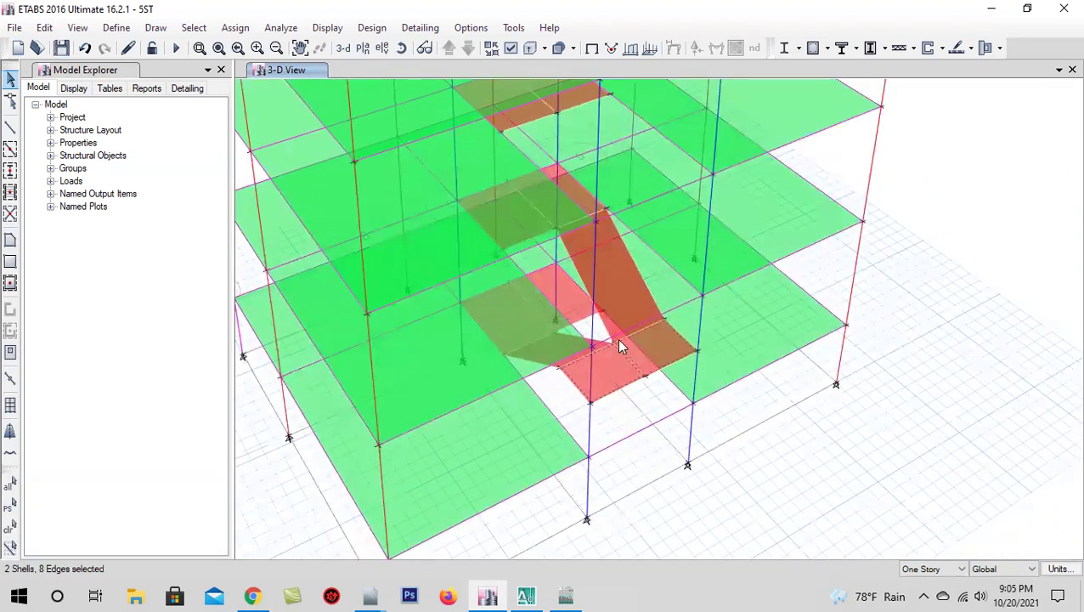
scroll(617, 338, "up", 2)
scroll(595, 364, "up", 2)
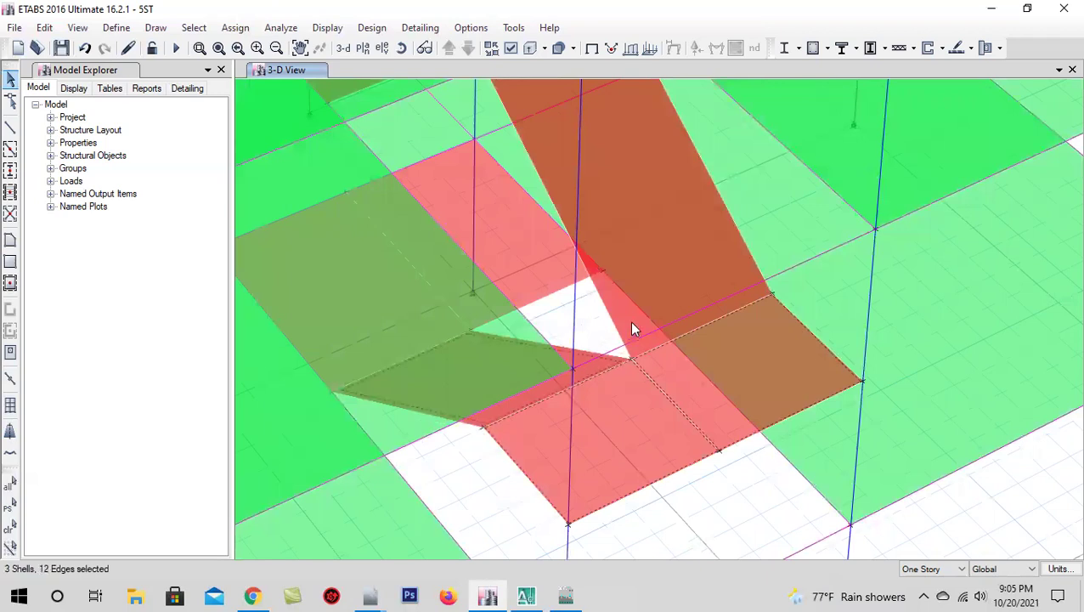
scroll(626, 352, "down", 3)
scroll(622, 325, "up", 1)
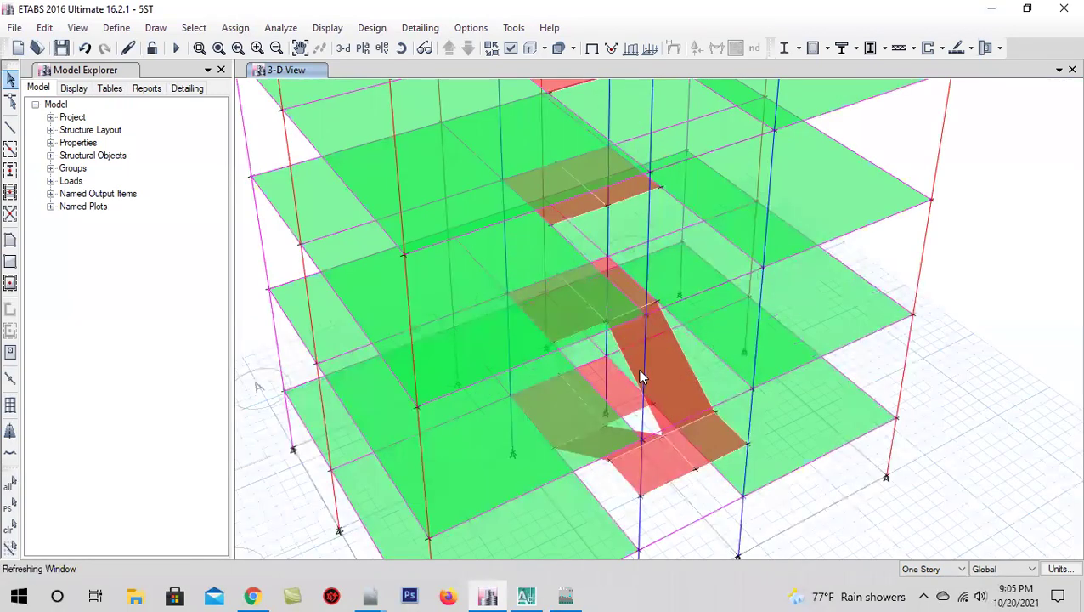
scroll(646, 374, "down", 1)
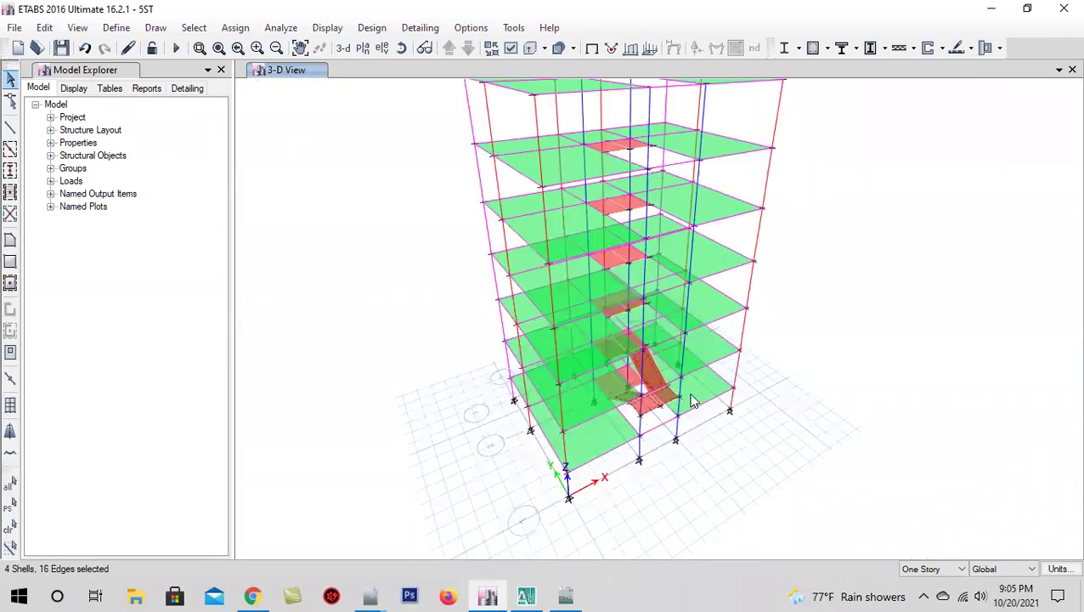
scroll(648, 384, "up", 3)
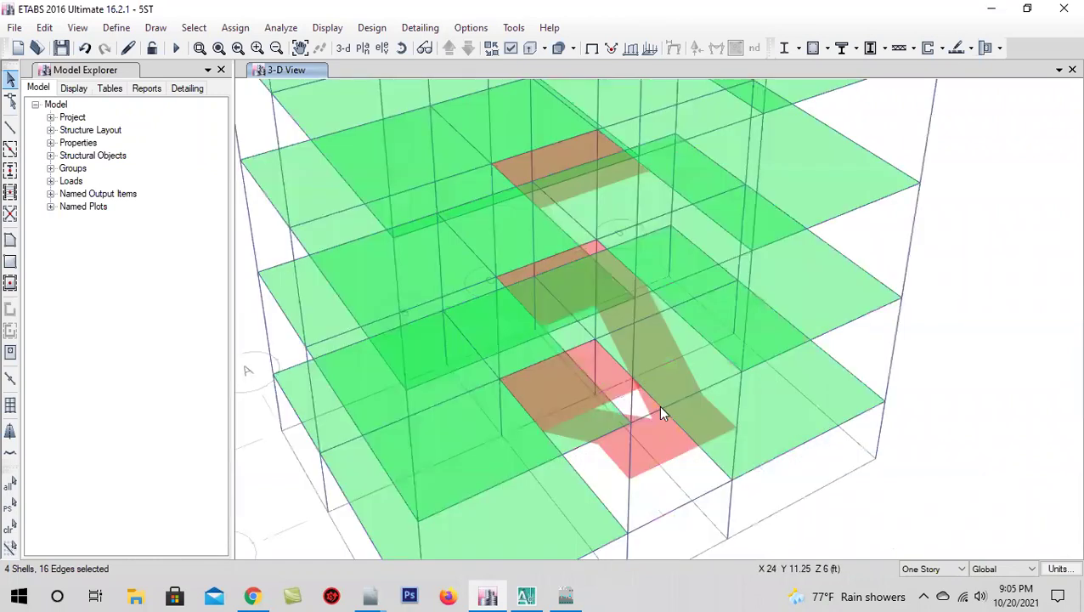
scroll(666, 412, "down", 3)
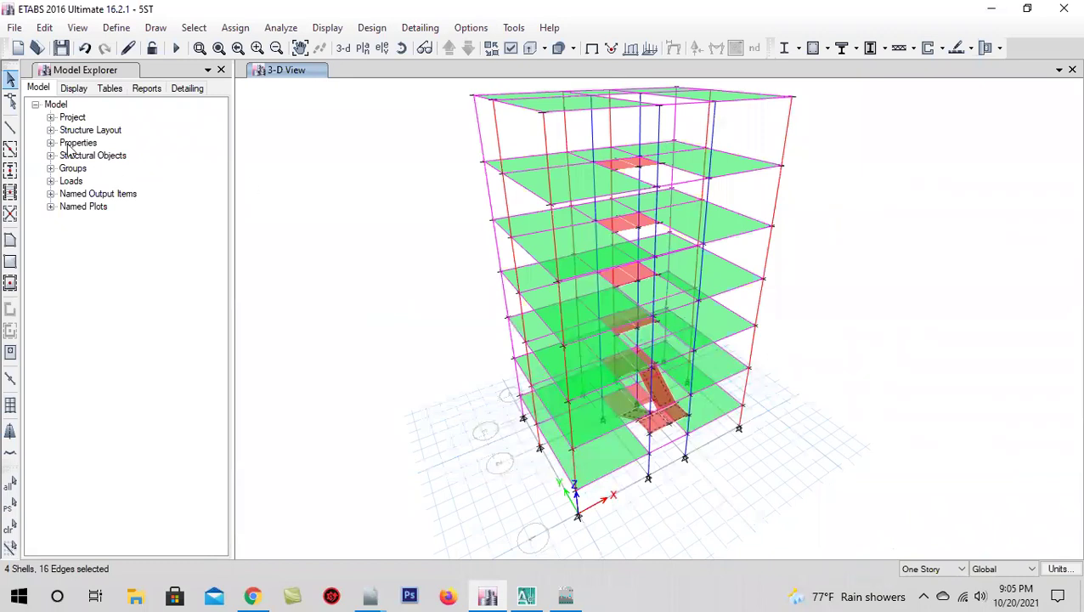
- Replicate the selected stairs onto stories 5TH through 1ST
left_click(45, 28)
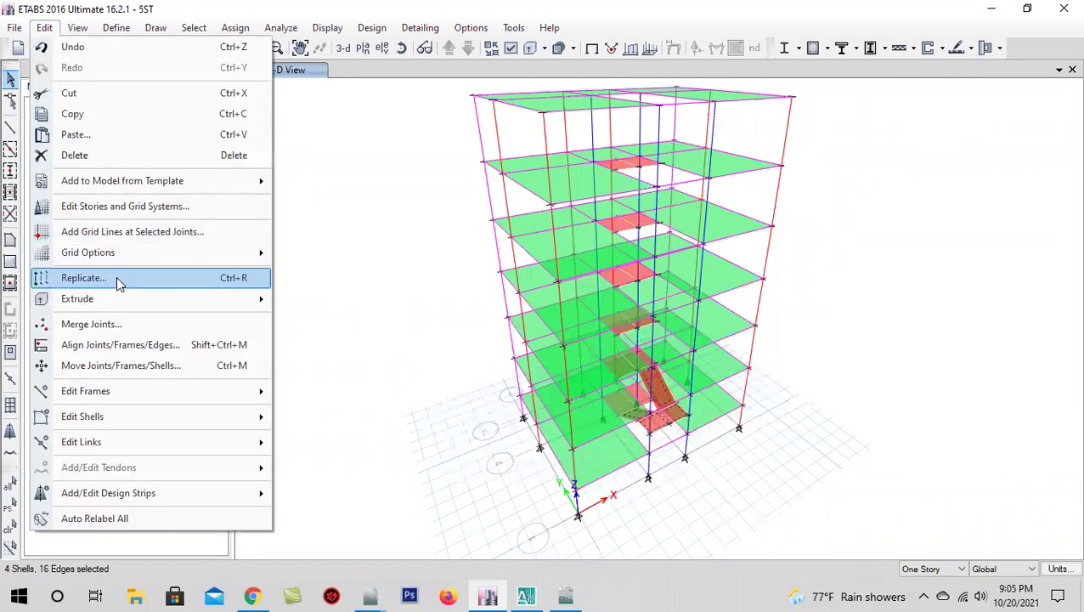
left_click(117, 278)
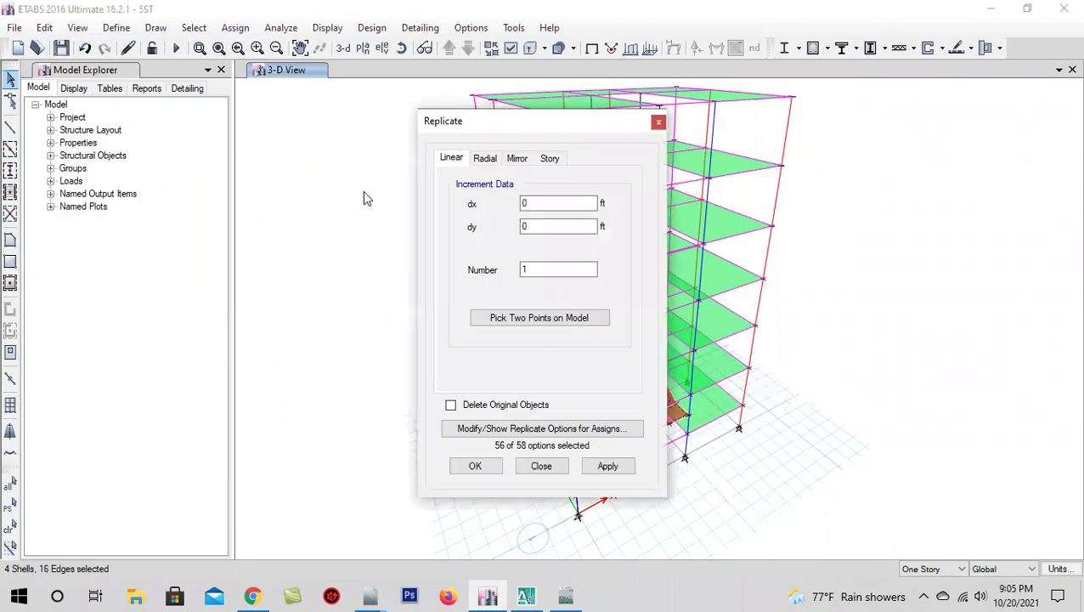
left_click(550, 161)
left_click_drag(495, 257, 507, 216)
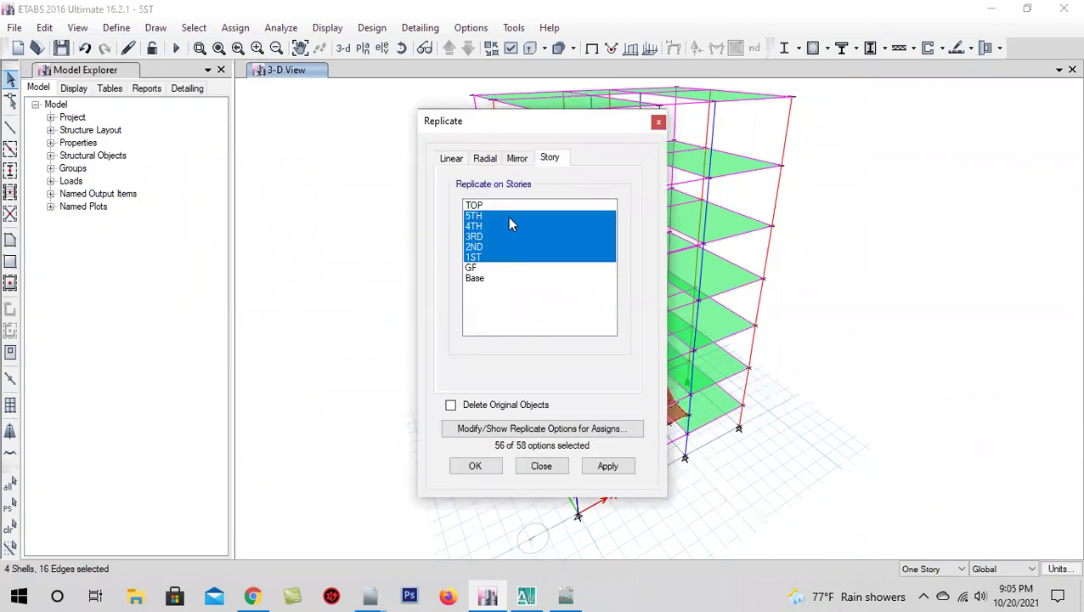
left_click_drag(366, 136, 366, 136)
left_click(417, 477)
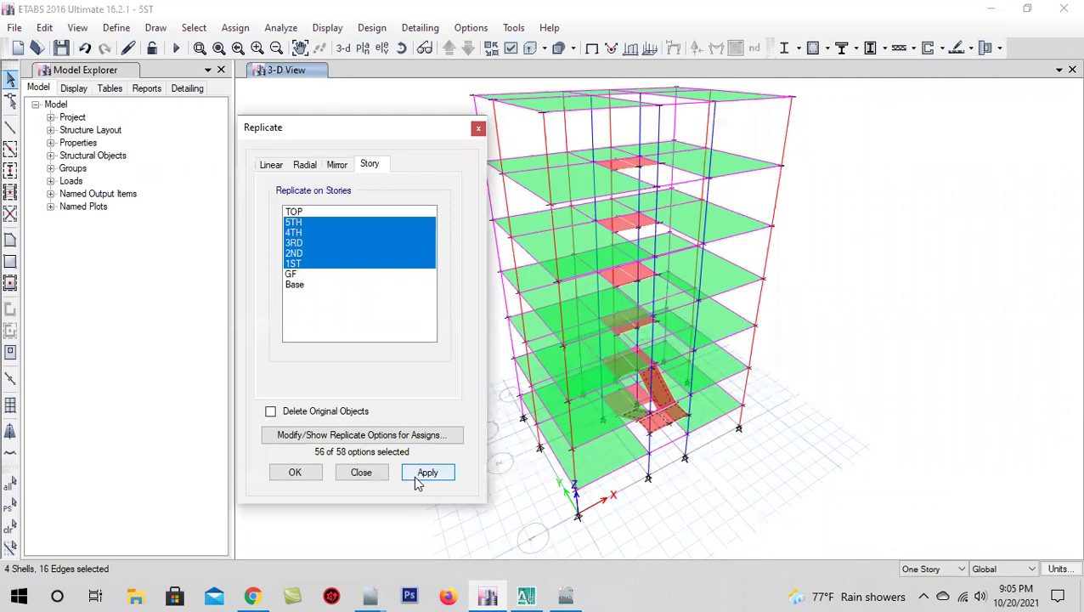
left_click(309, 474)
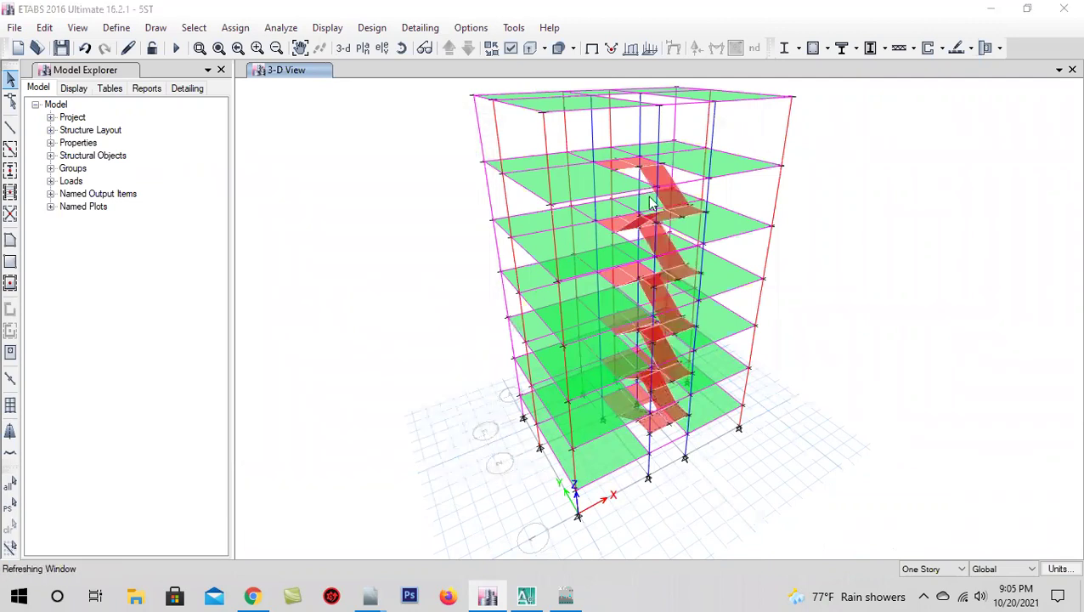
- Reset the 3-D view, save the model, and switch to the TOP story plan
left_click(343, 49)
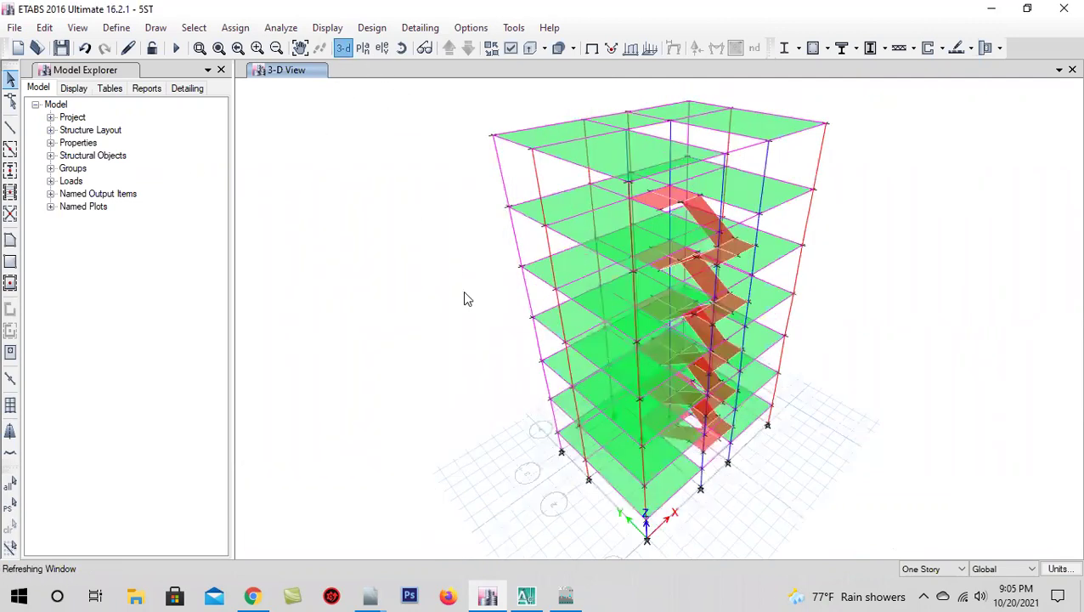
left_click(61, 48)
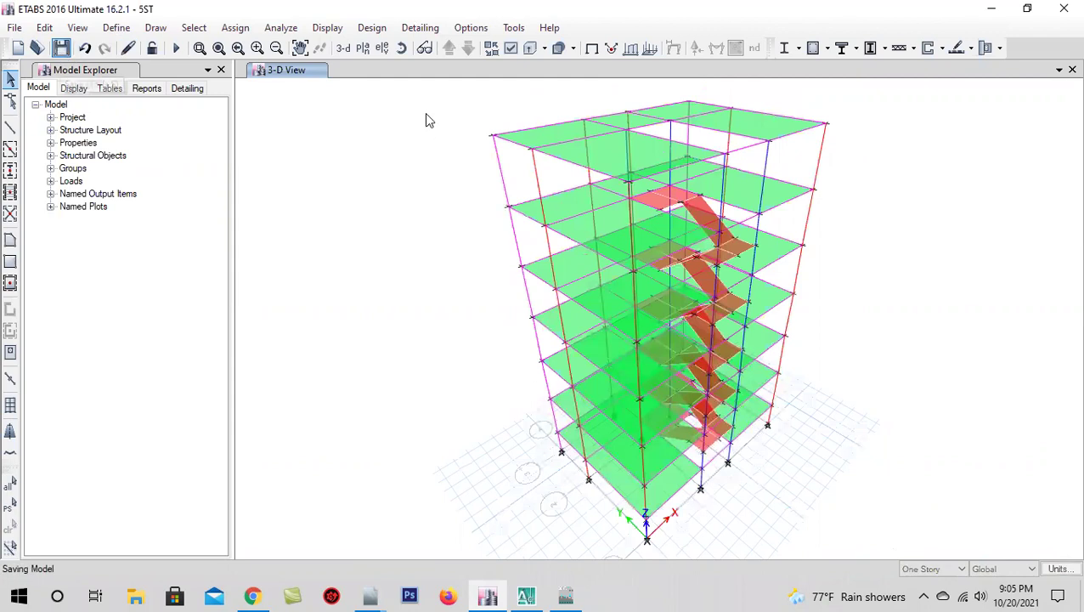
left_click(363, 49)
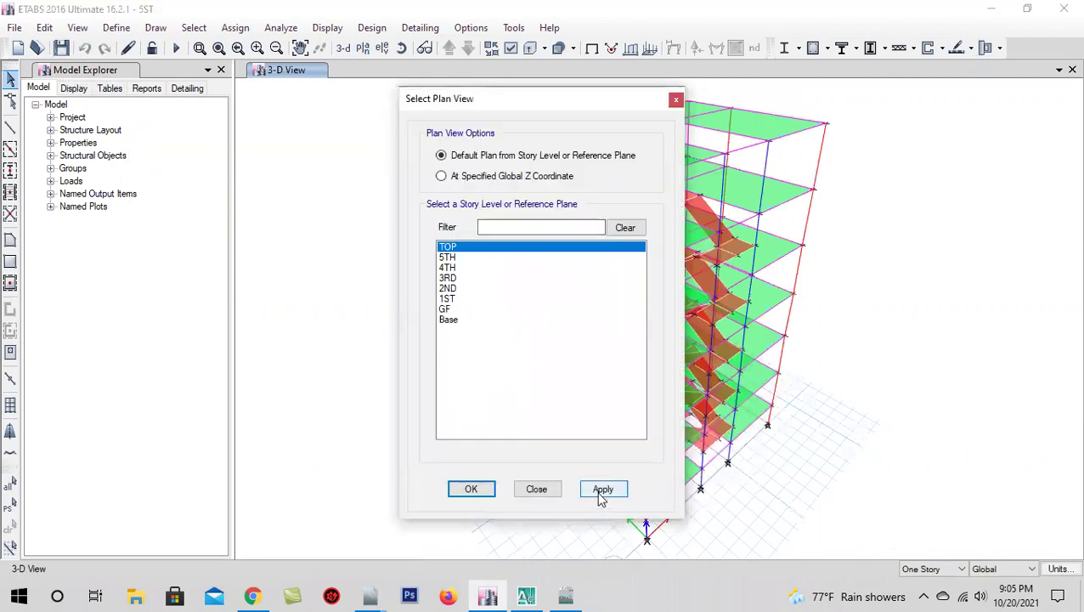
left_click(600, 495)
left_click(472, 488)
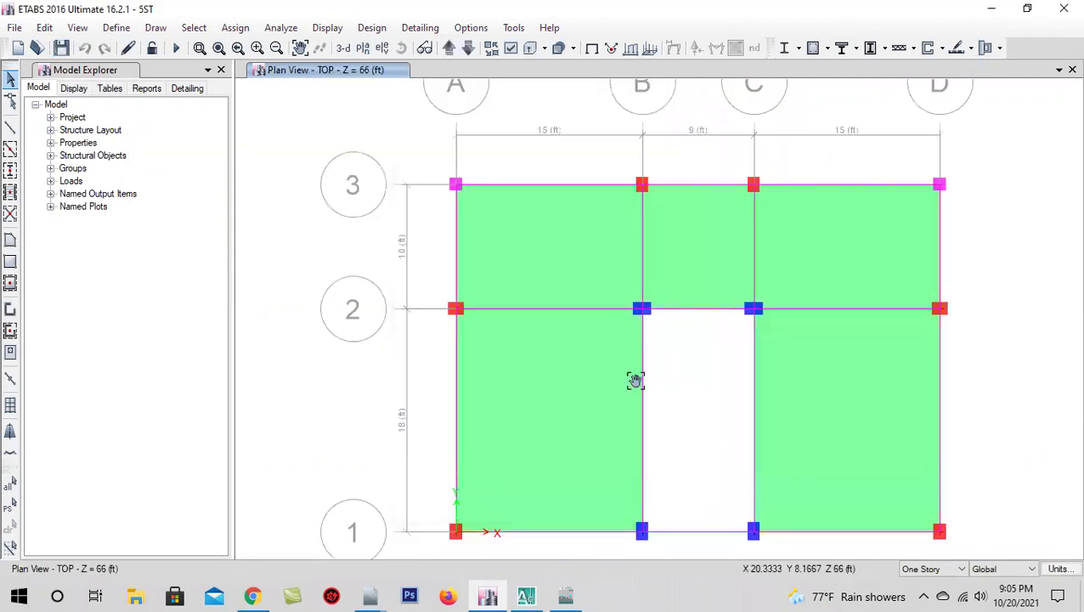
- Window-select the TOP story slabs with their beams and joints and delete them
left_click_drag(636, 381, 553, 325)
left_click_drag(918, 113, 870, 458)
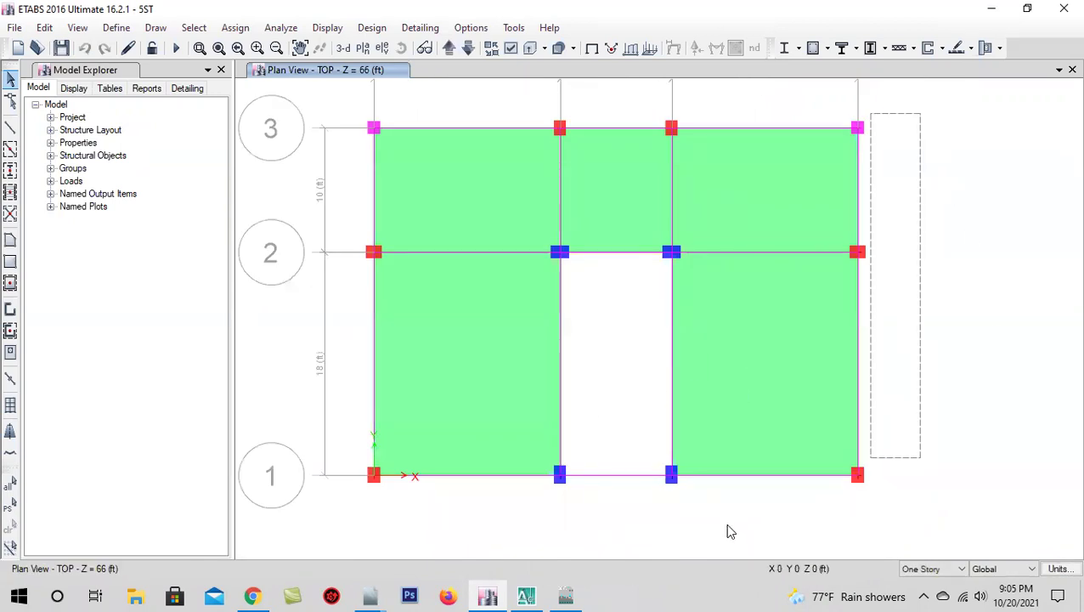
left_click_drag(729, 531, 722, 528)
left_click_drag(515, 89, 327, 521)
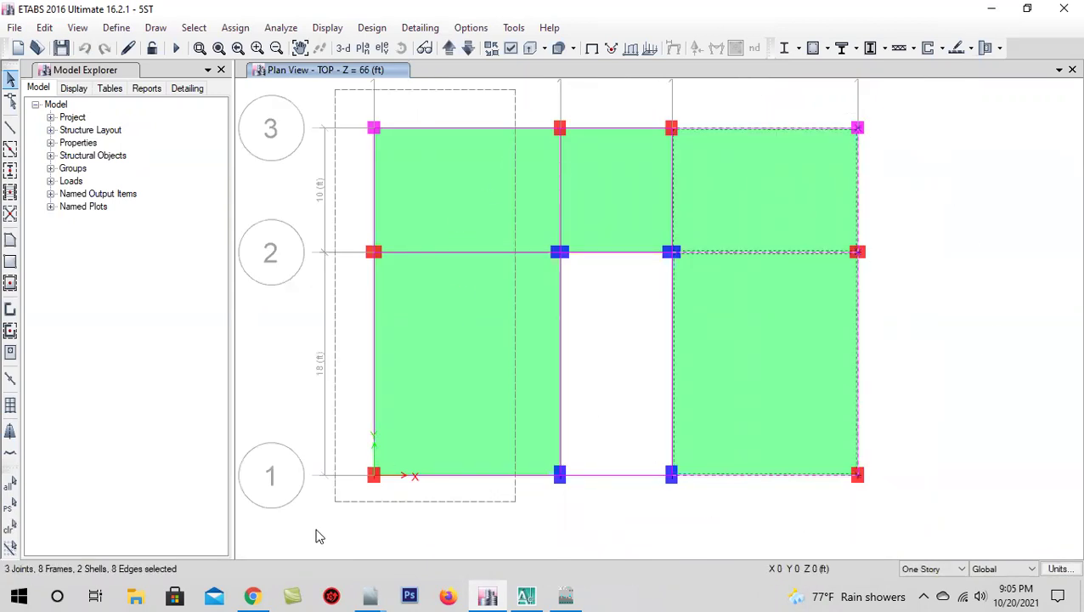
left_click_drag(470, 452, 505, 486)
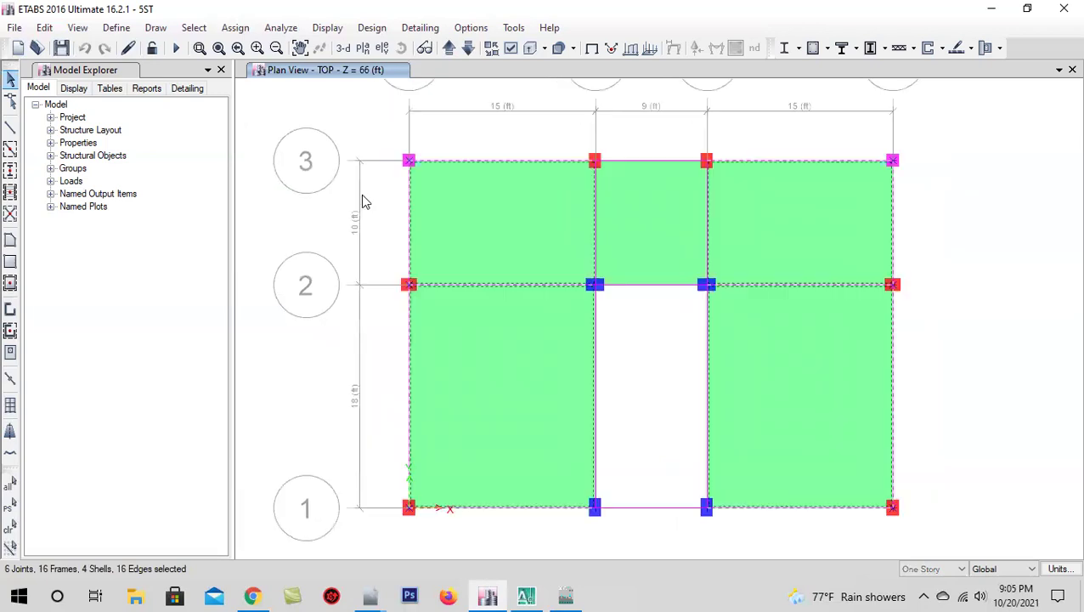
left_click_drag(736, 128, 537, 219)
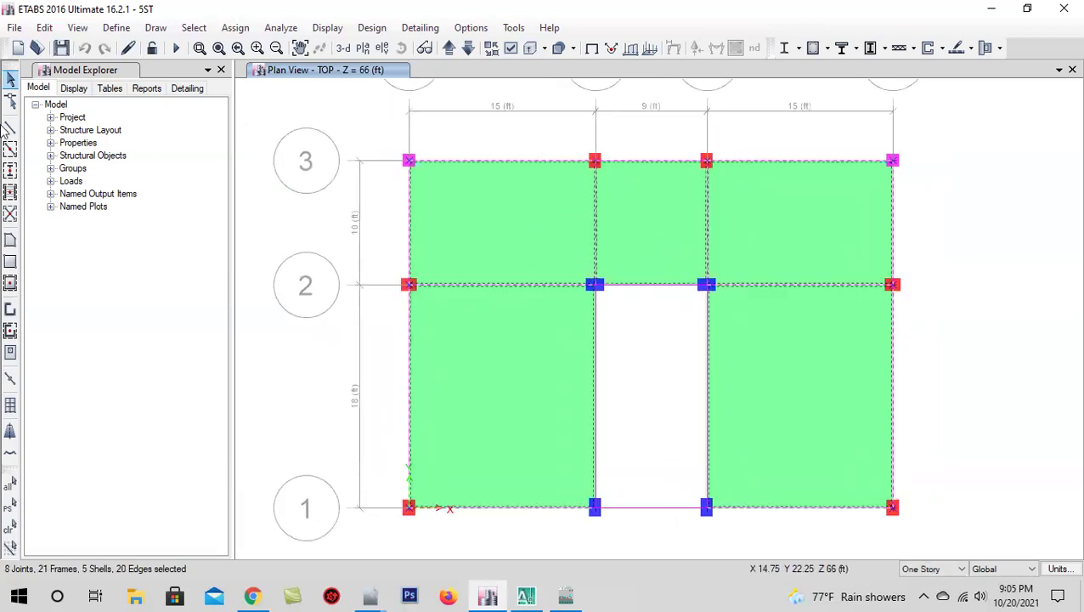
left_click(45, 28)
left_click(101, 156)
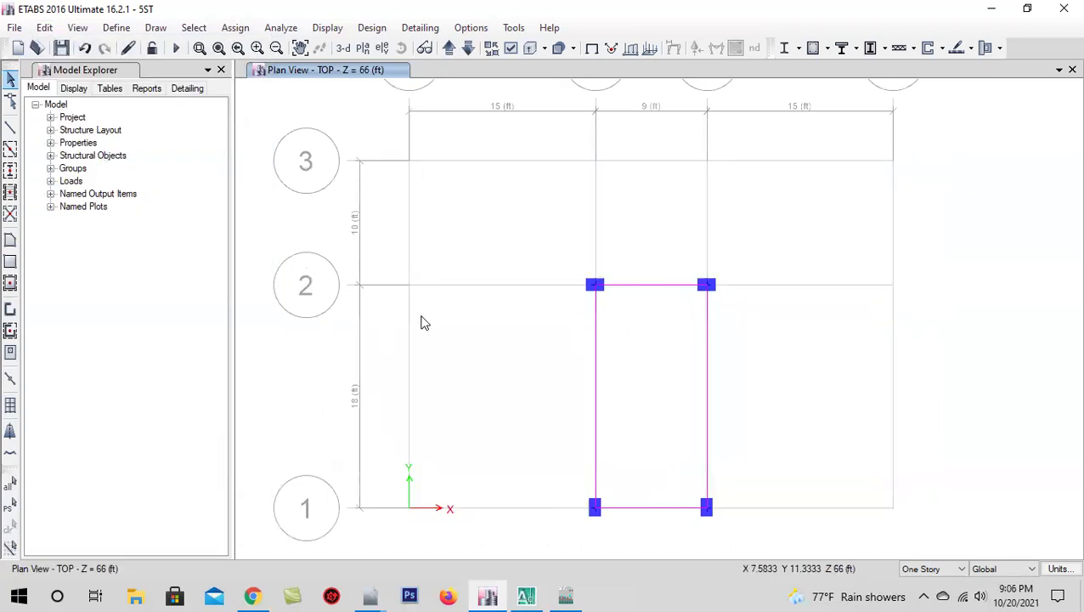
- Draw a STAIR-6 rectangular area over the stair core from grid B2 to C1
left_click(10, 260)
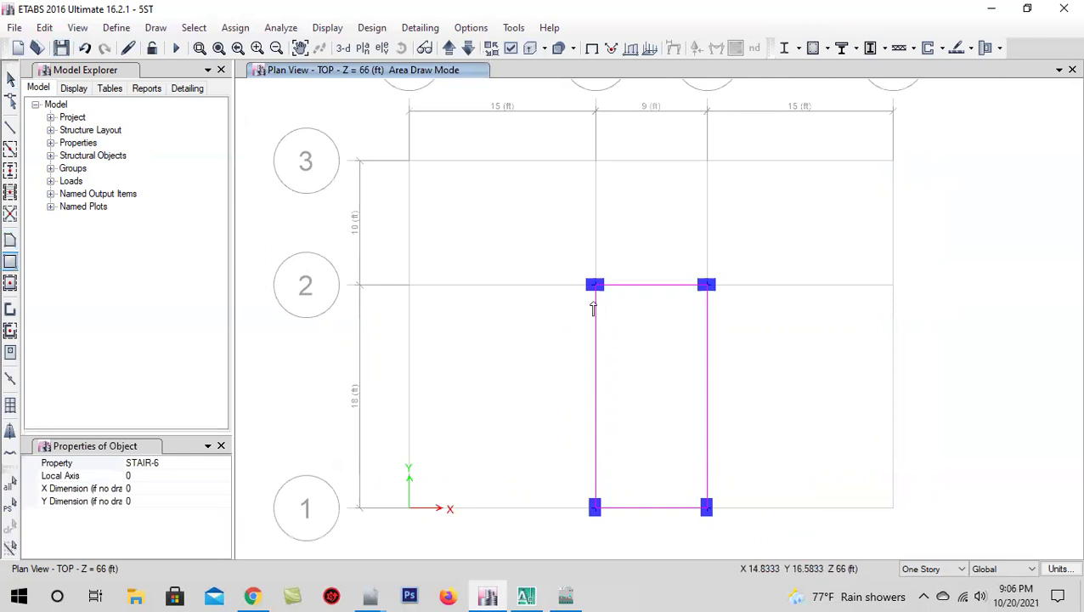
left_click_drag(597, 287, 706, 513)
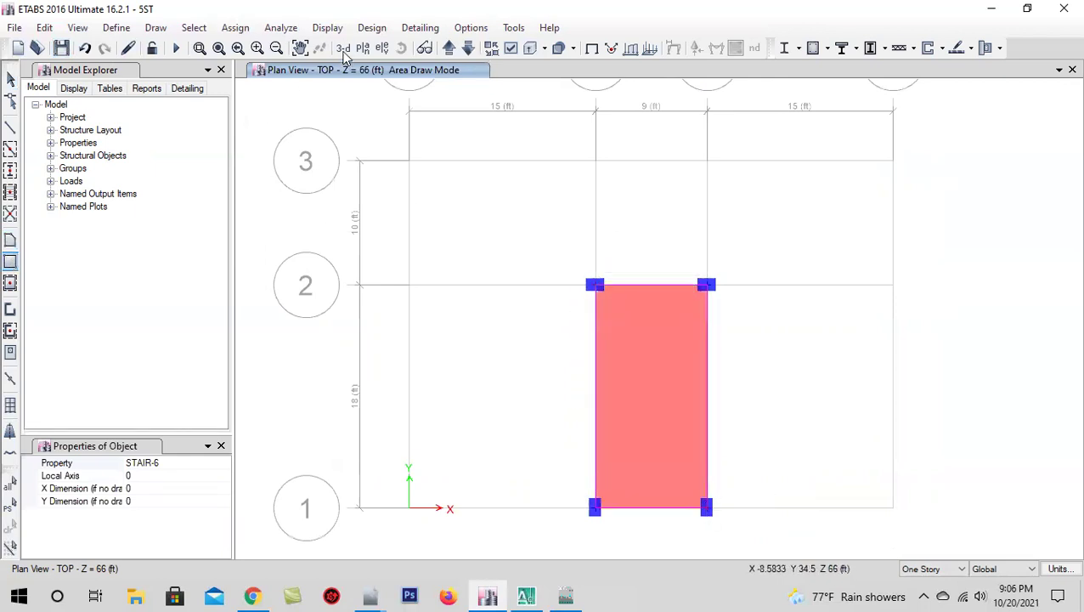
left_click(343, 47)
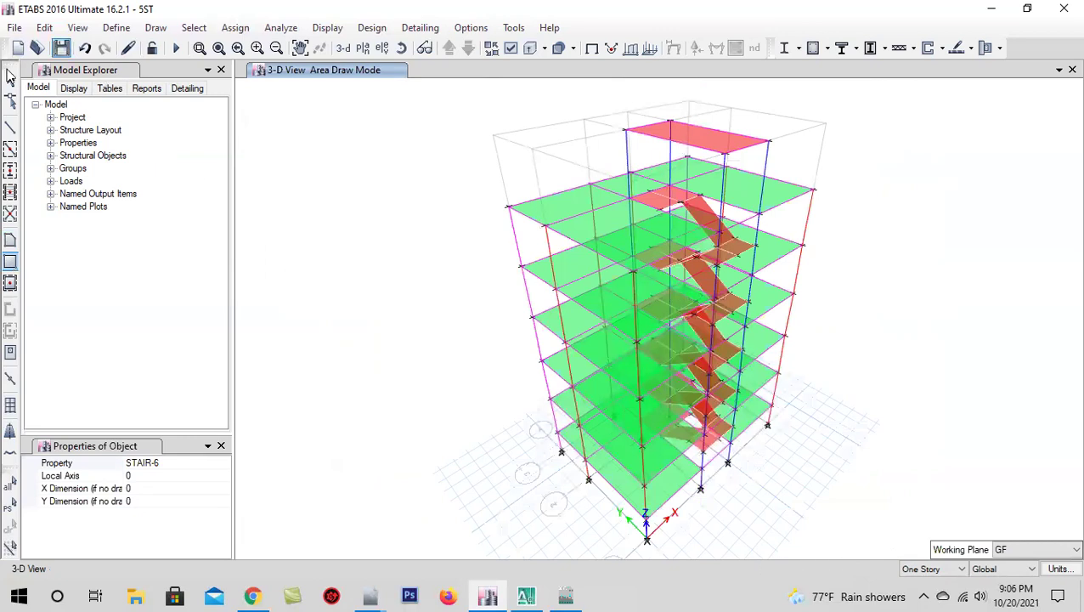
key("Escape")
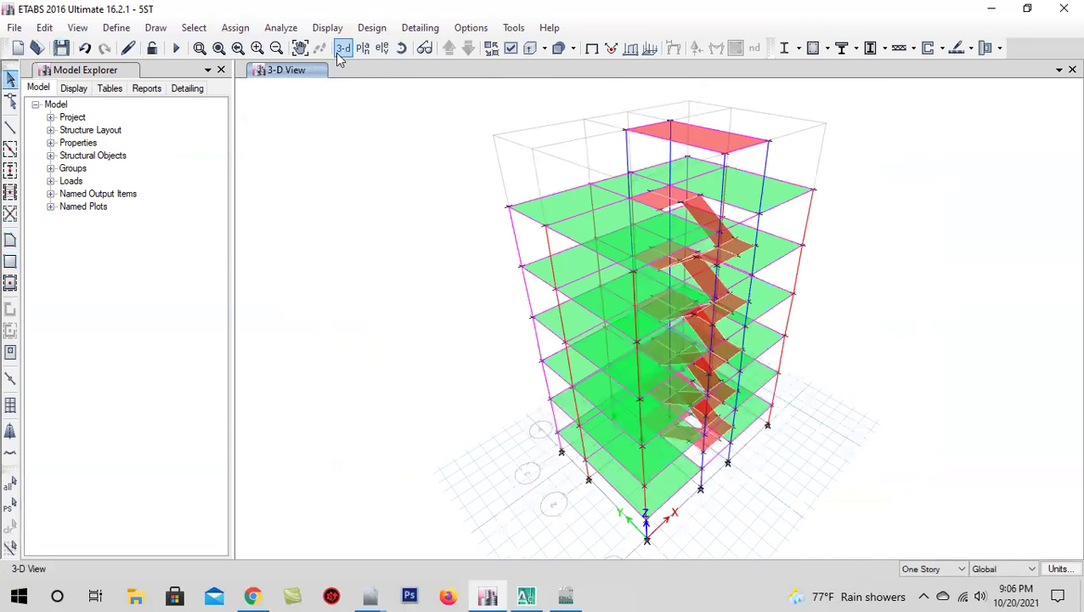
- Orbit the 3-D view to inspect the new stair-core roof panel, then save the model
left_click(401, 48)
mouse_move(497, 418)
left_mouse_down()
mouse_move(375, 380)
mouse_move(520, 467)
mouse_move(361, 355)
mouse_move(397, 428)
mouse_move(507, 437)
left_mouse_up()
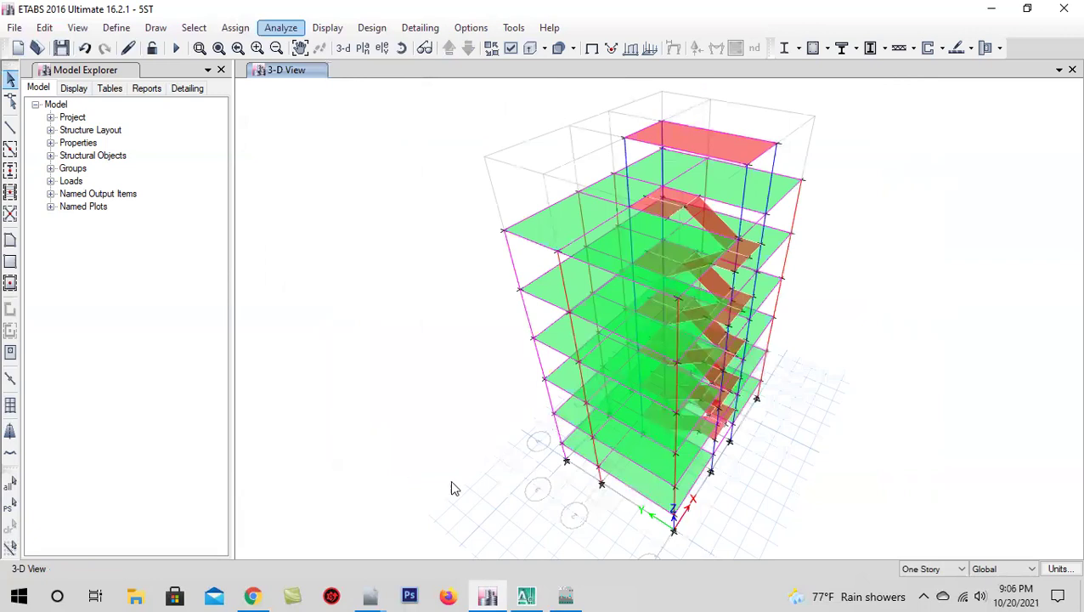
left_click_drag(451, 487, 699, 247)
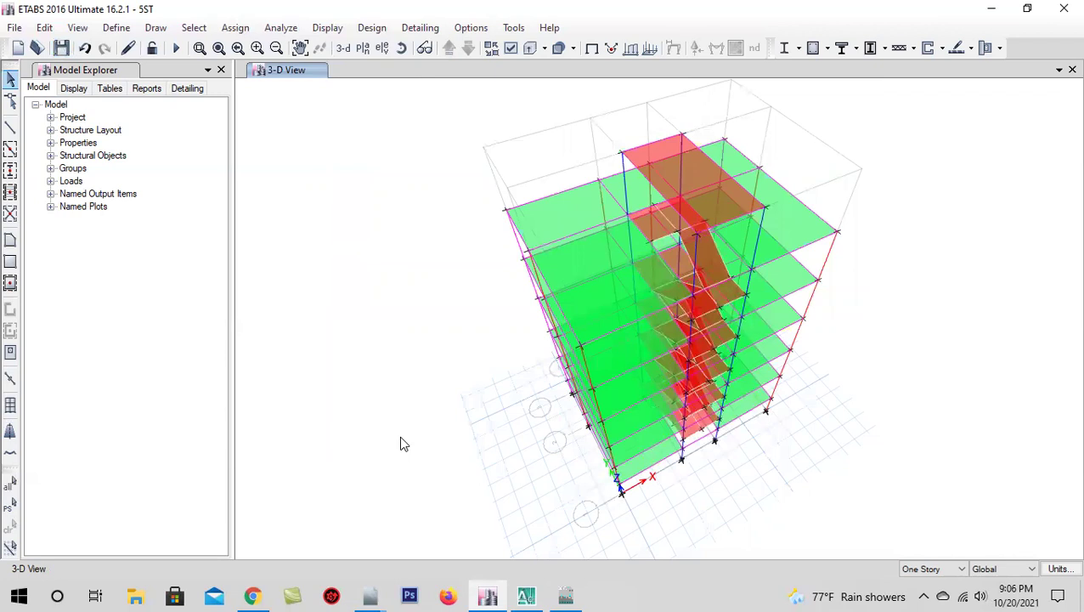
left_click(58, 48)
- Switch the plan view to the GF story and save the model
left_click(472, 492)
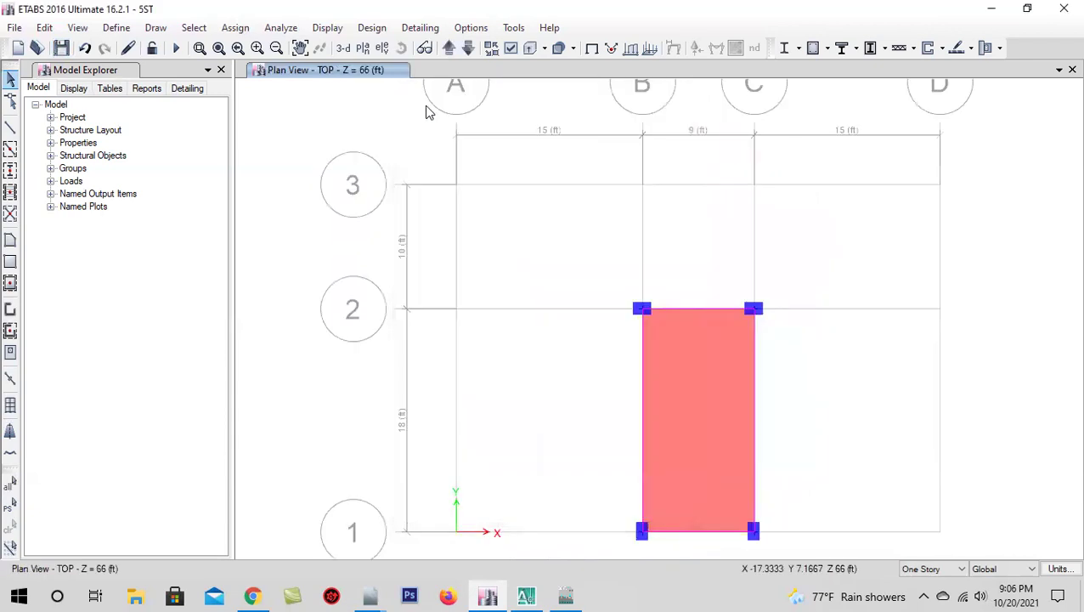
left_click(449, 49)
left_click(449, 48)
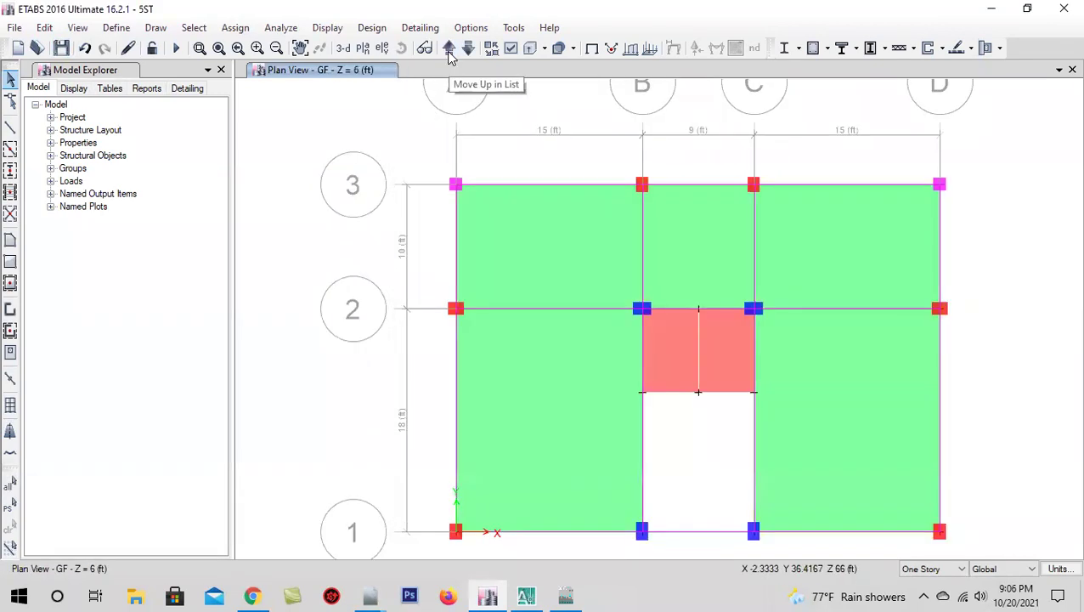
middle_click_drag(641, 450, 597, 417)
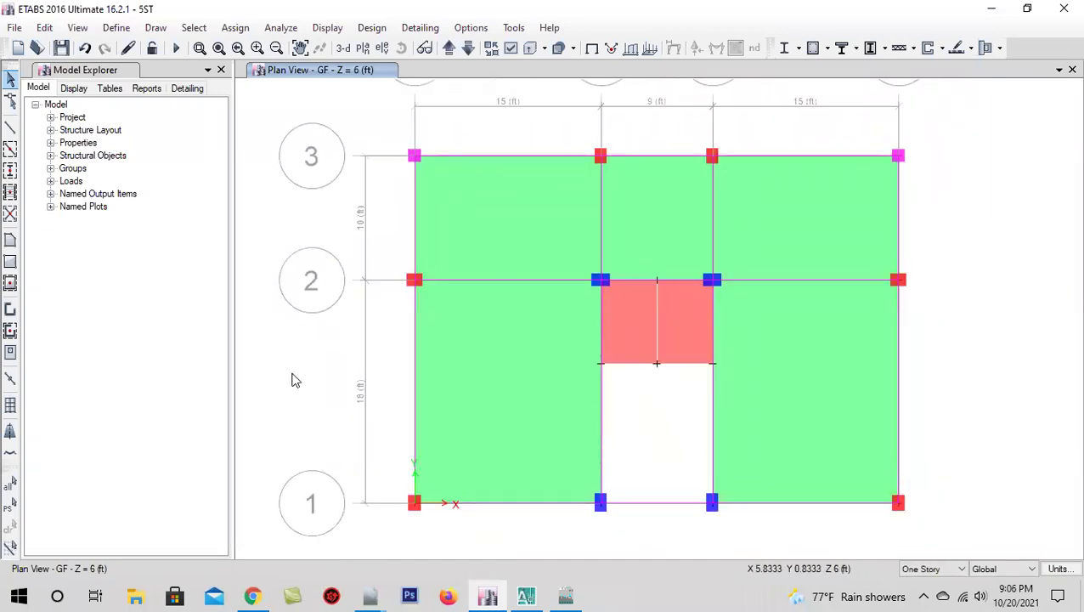
left_click(58, 49)
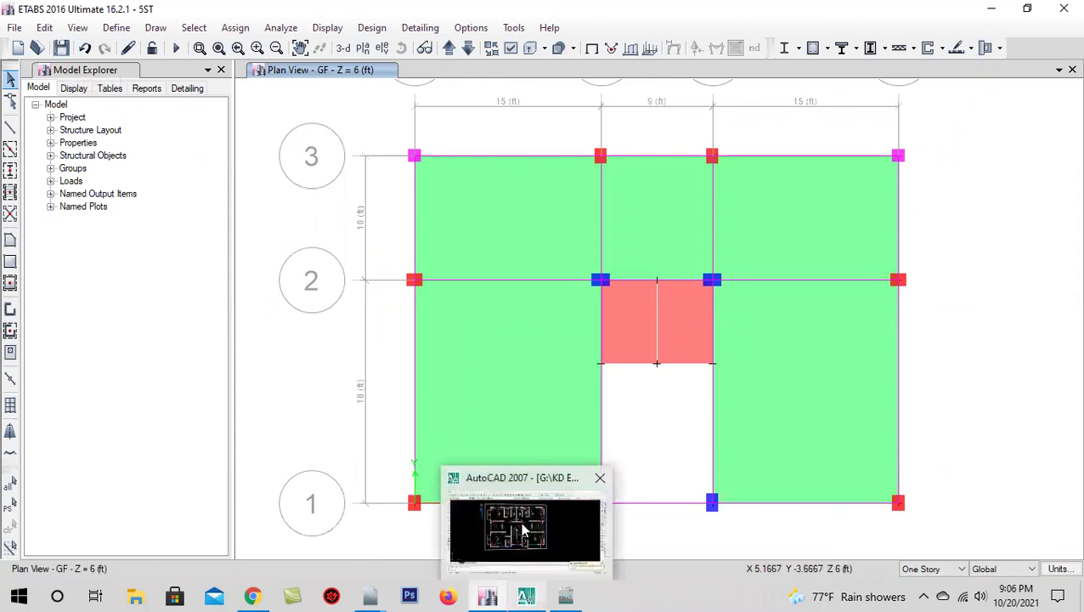
- In the AutoCAD floor plan, add a 3'-5 1/2" linear dimension at the balcony wall
mouse_move(527, 595)
left_click(526, 524)
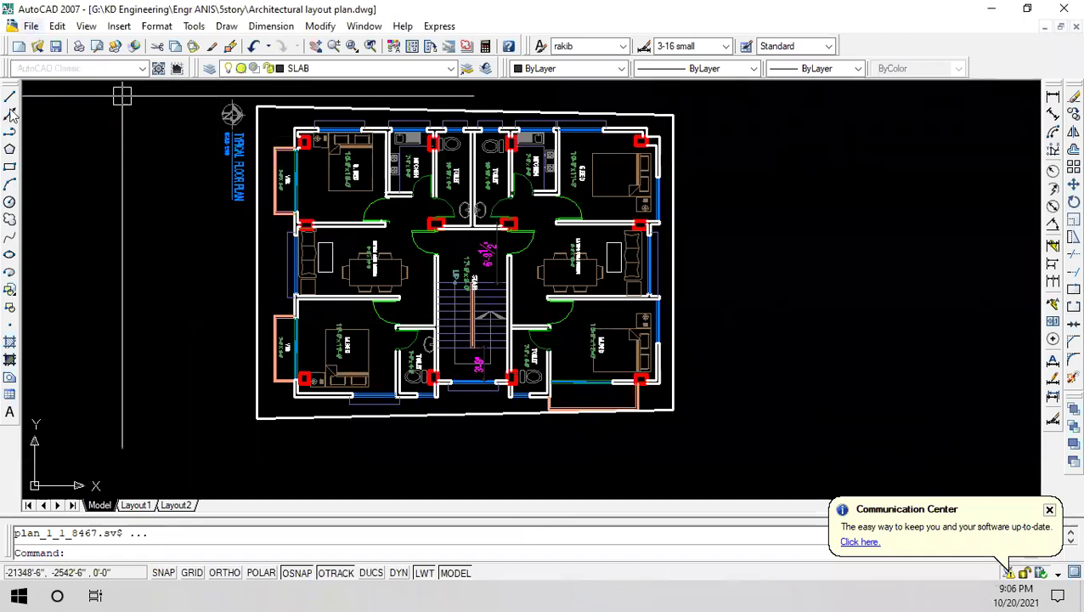
left_click(1054, 100)
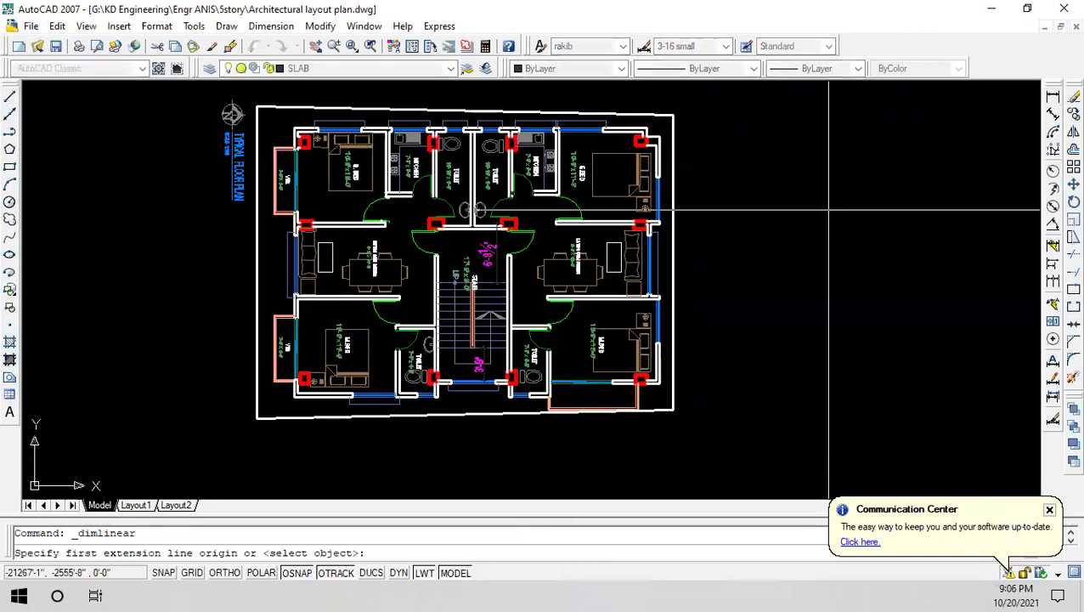
scroll(334, 397, "up", 3)
scroll(334, 397, "up", 2)
left_click(335, 397)
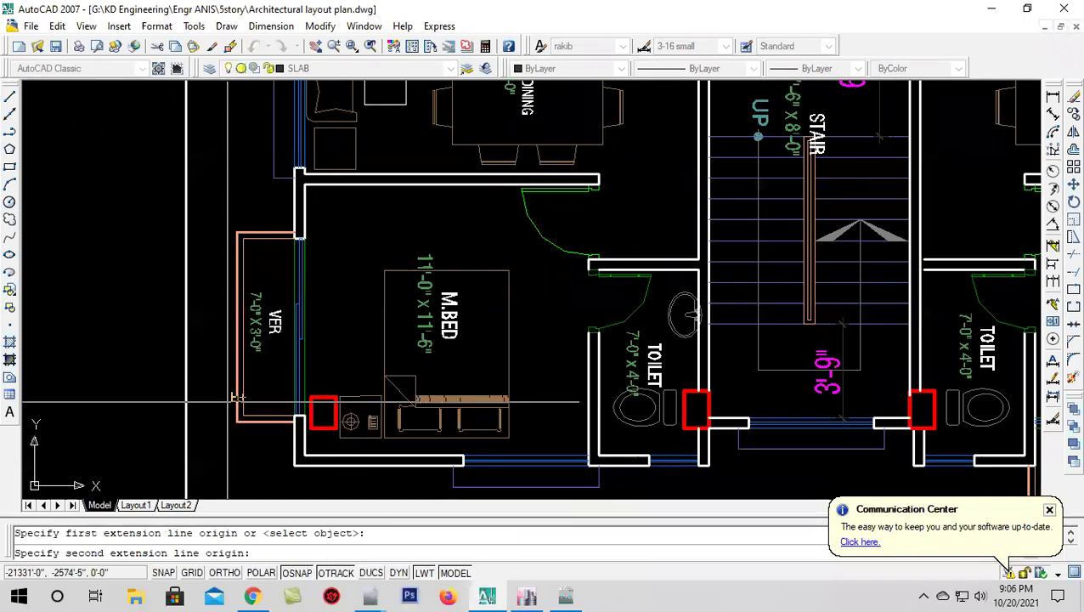
left_click(238, 397)
left_click(272, 370)
middle_click_drag(356, 178, 360, 244)
scroll(363, 425, "down", 1)
scroll(365, 386, "down", 1)
middle_click_drag(366, 405, 373, 430)
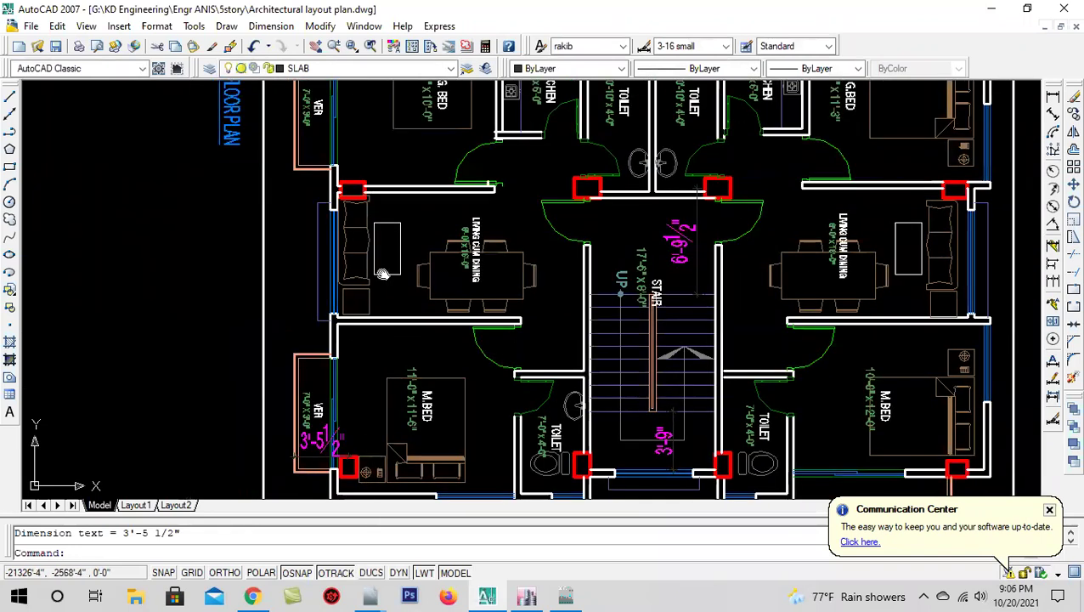
middle_click_drag(383, 273, 402, 453)
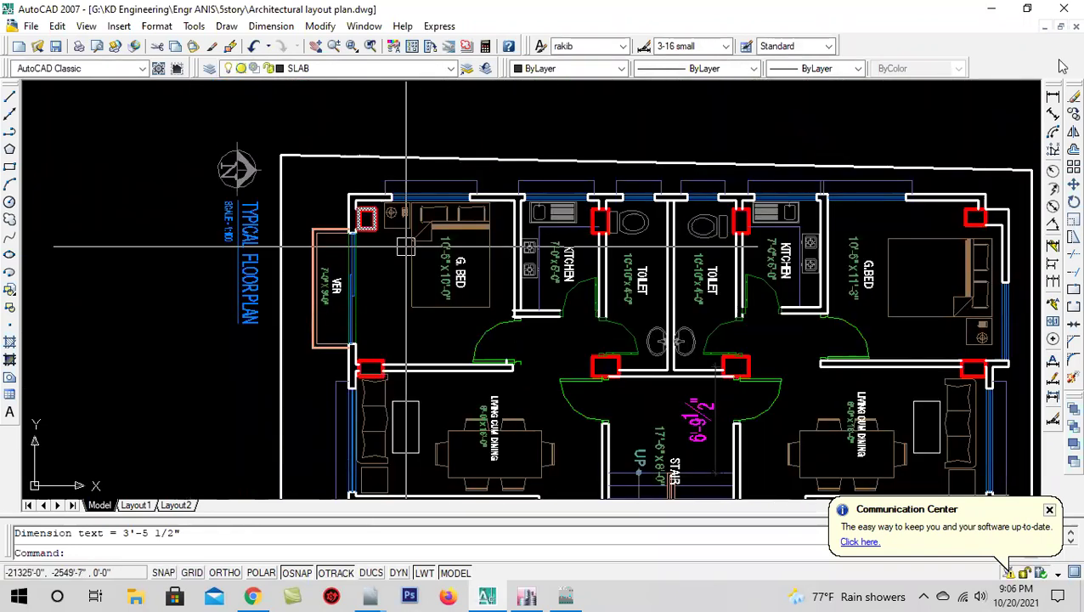
- Add an 8 1/2" linear dimension at the upper-left wall
left_click(1053, 96)
scroll(367, 218, "up", 2)
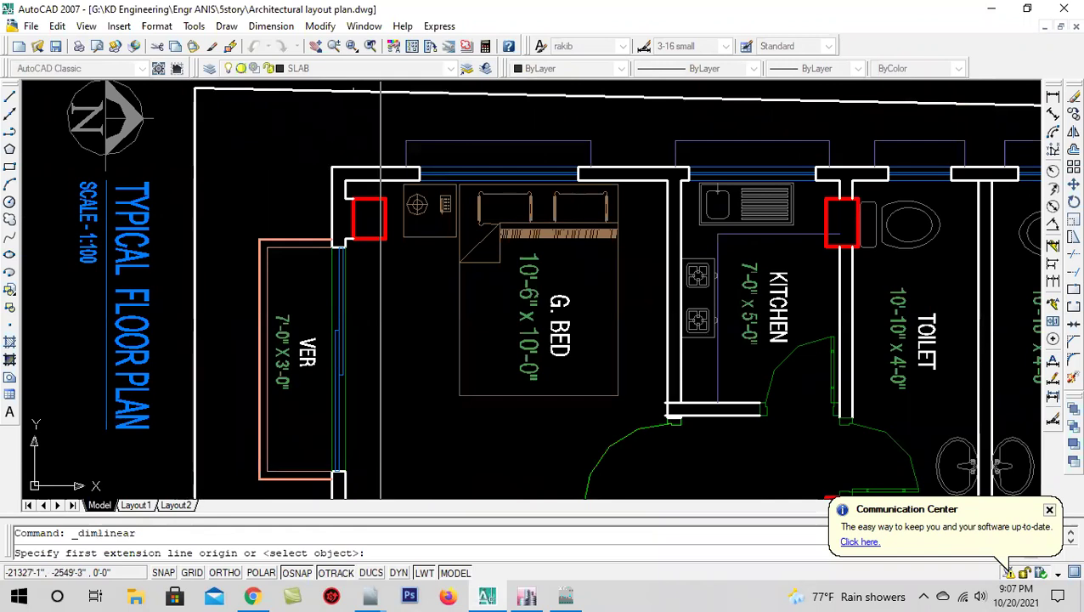
left_click(349, 244)
left_click(259, 261)
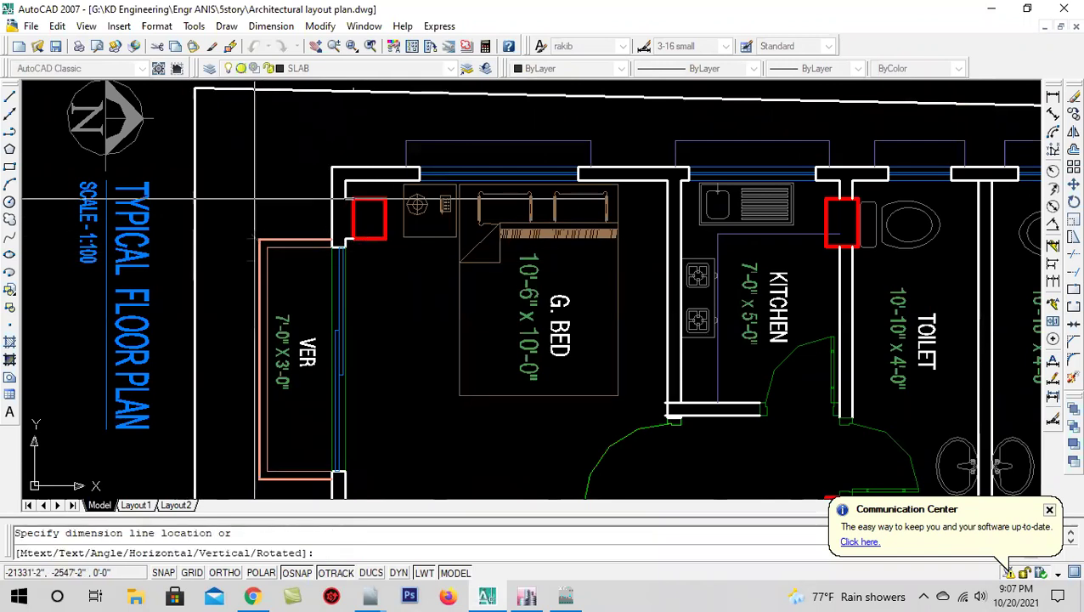
left_click(254, 265)
scroll(313, 237, "down", 3)
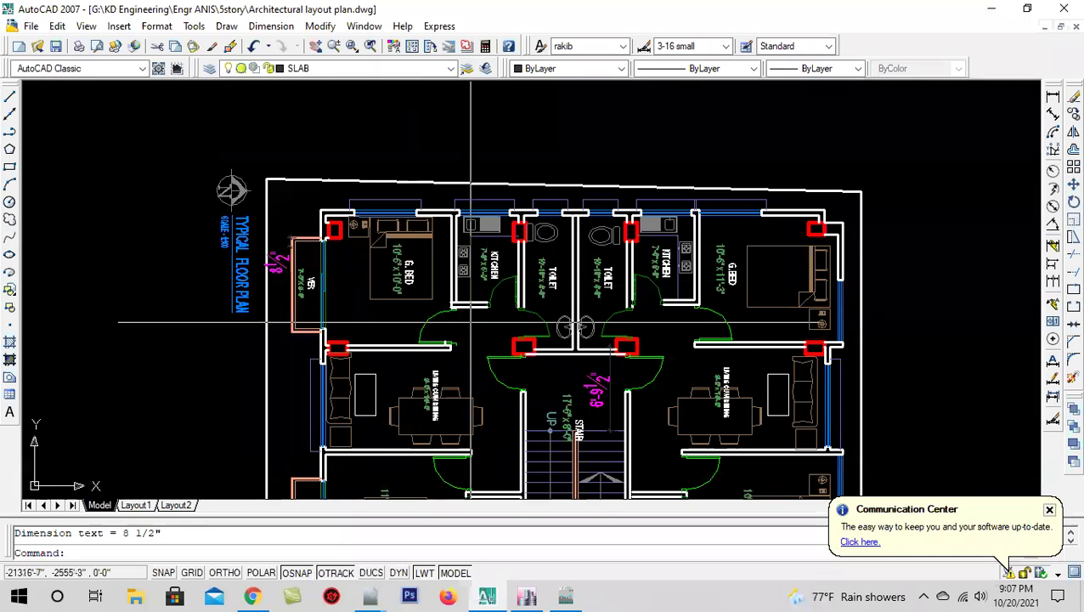
scroll(408, 391, "down", 4)
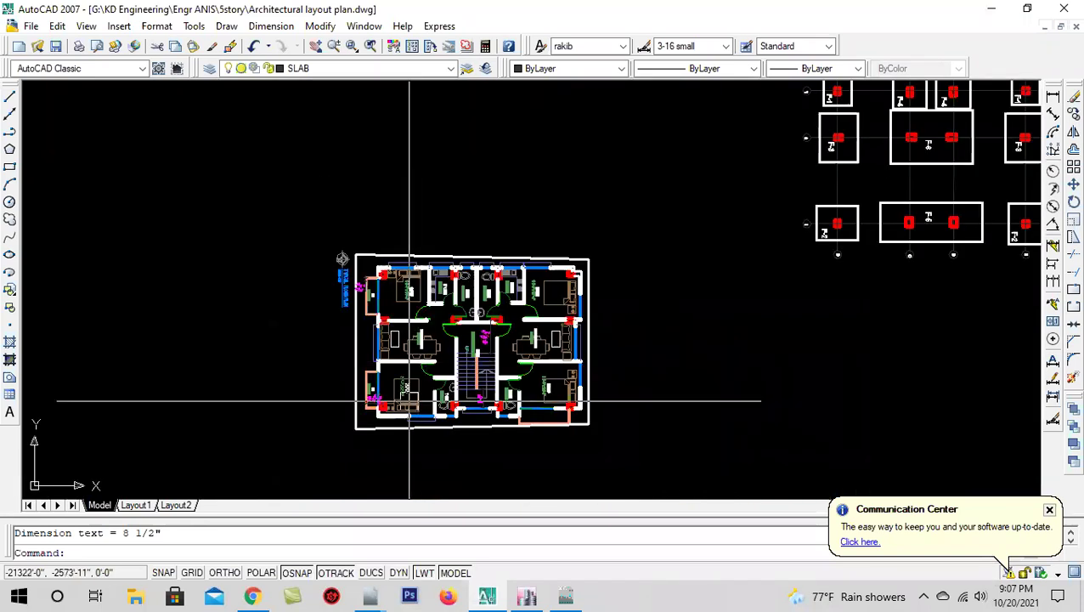
scroll(408, 391, "up", 3)
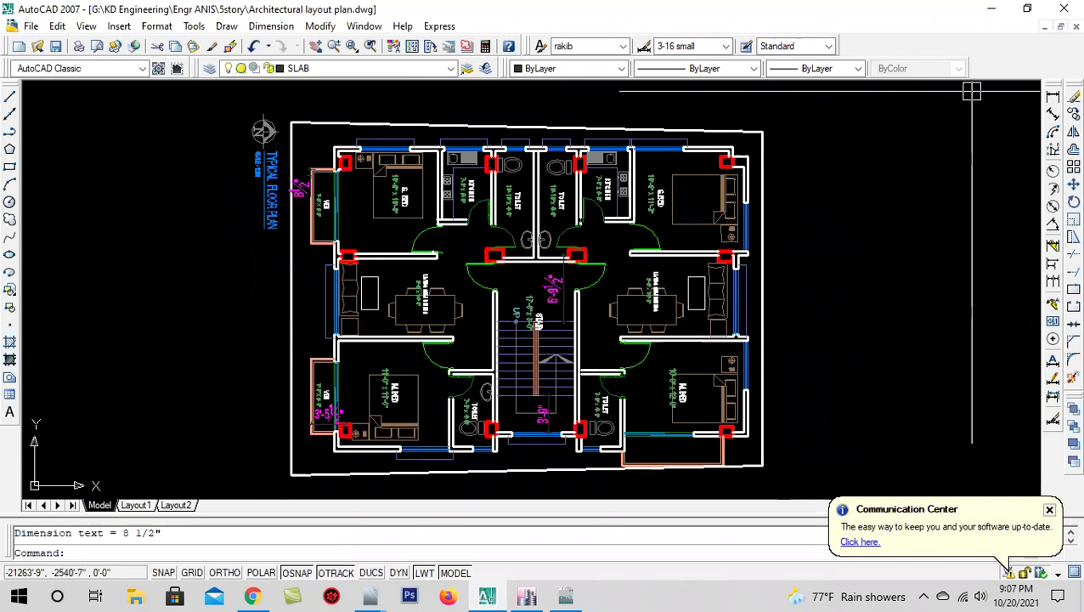
- Dimension the wall end beside the living-room column at 2'-3"
left_click(1054, 98)
scroll(713, 241, "up", 3)
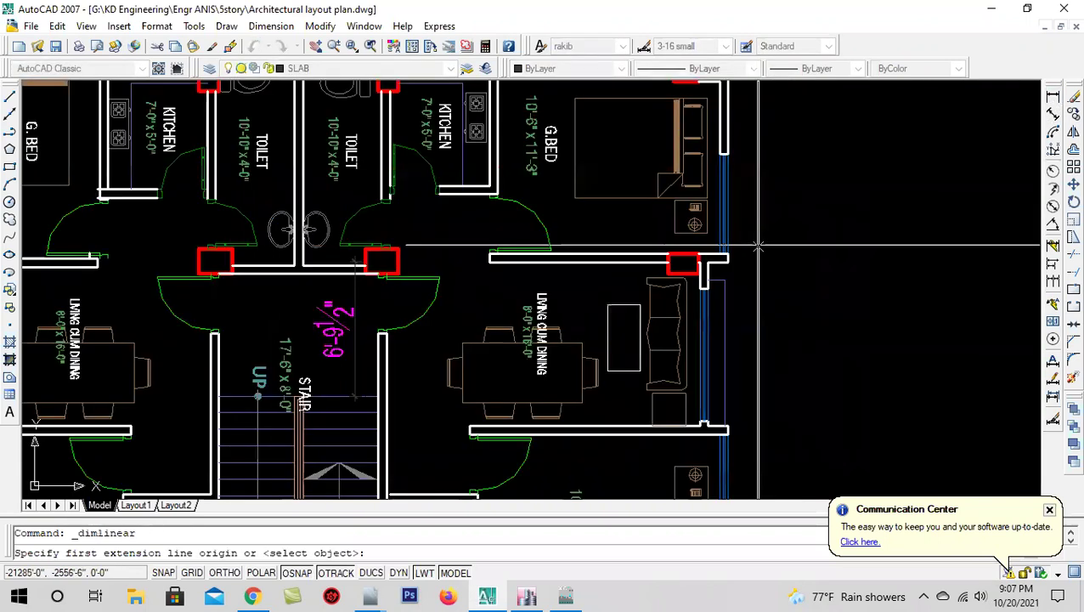
scroll(648, 266, "up", 3)
left_click(648, 266)
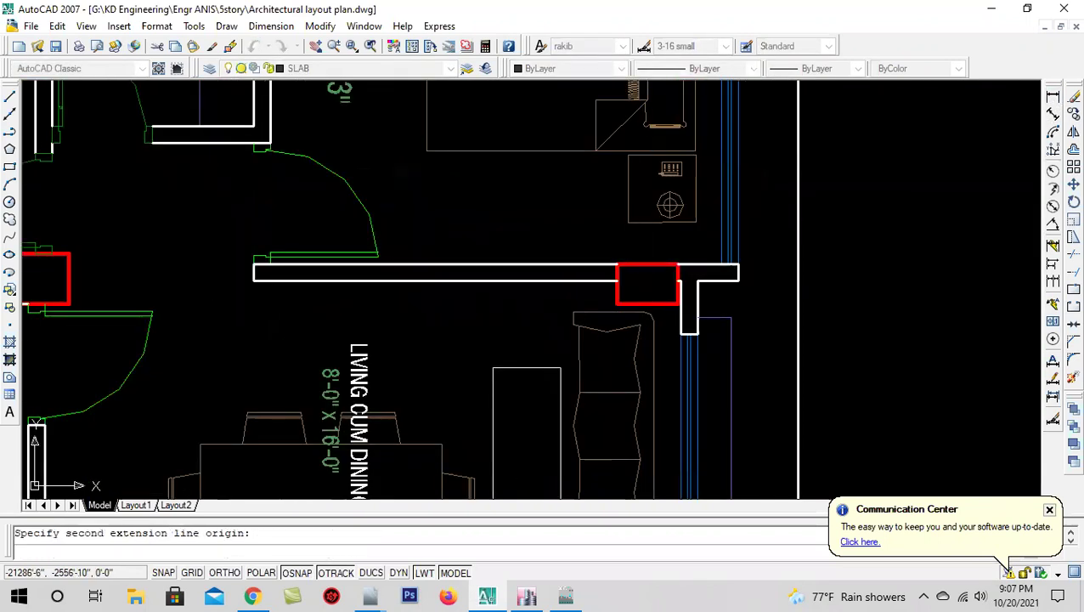
left_click(739, 264)
left_click(741, 242)
scroll(669, 215, "down", 5)
scroll(340, 408, "up", 1)
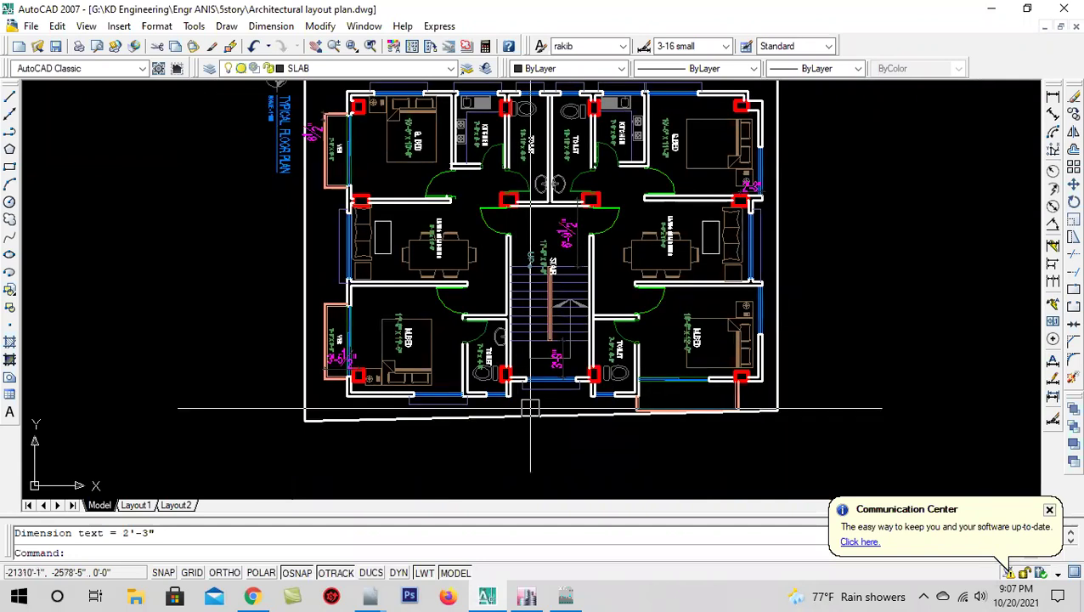
scroll(340, 408, "up", 2)
- Dimension the toilet wall beside the stair at 2'-3"
left_click(1054, 97)
scroll(512, 337, "up", 3)
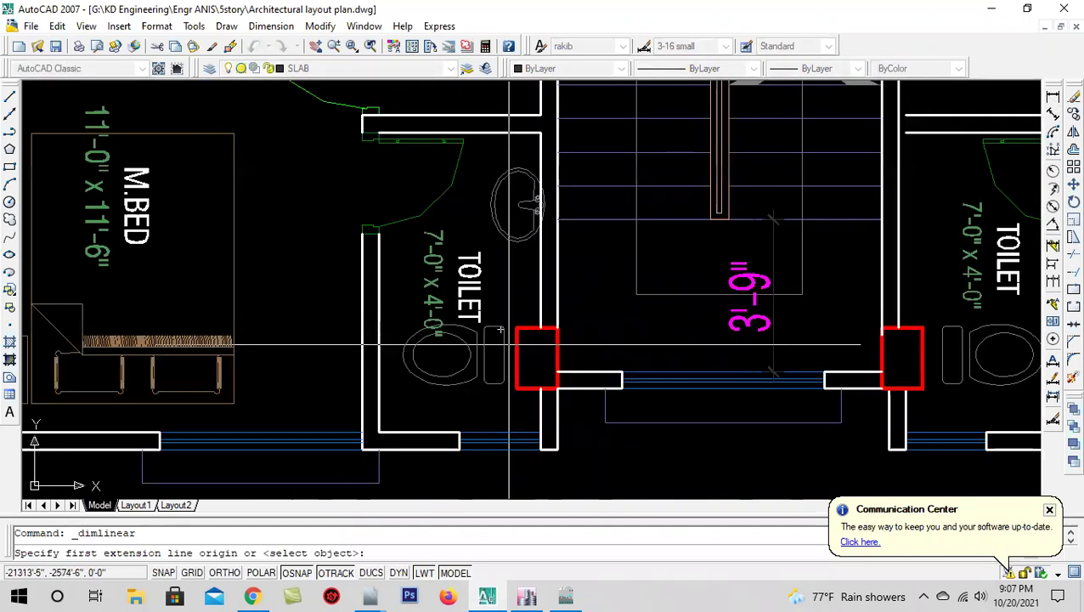
left_click(499, 380)
left_click(513, 450)
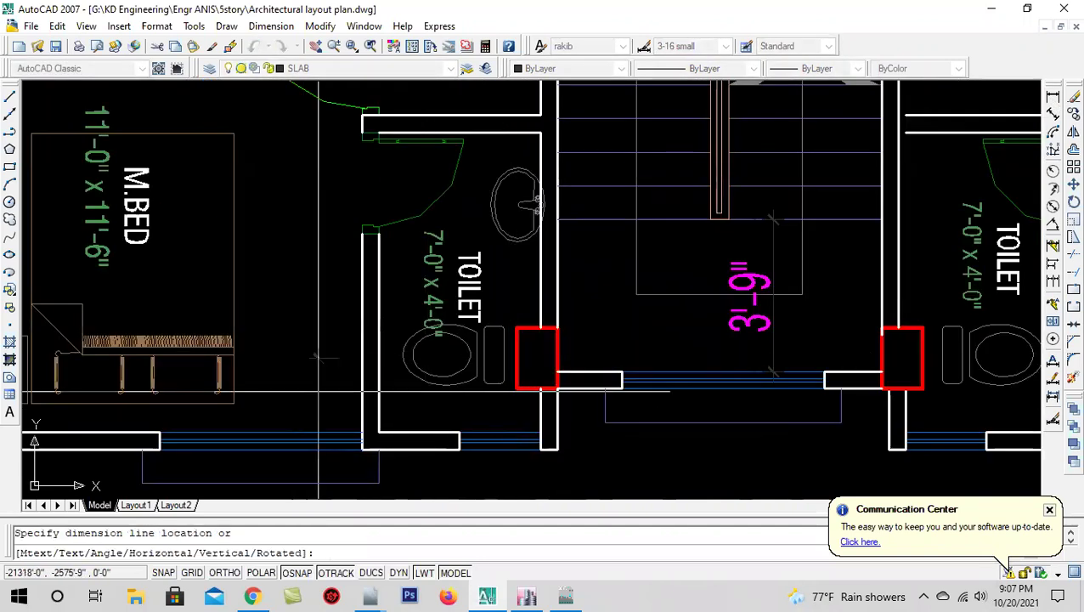
left_click(484, 417)
scroll(437, 359, "down", 5)
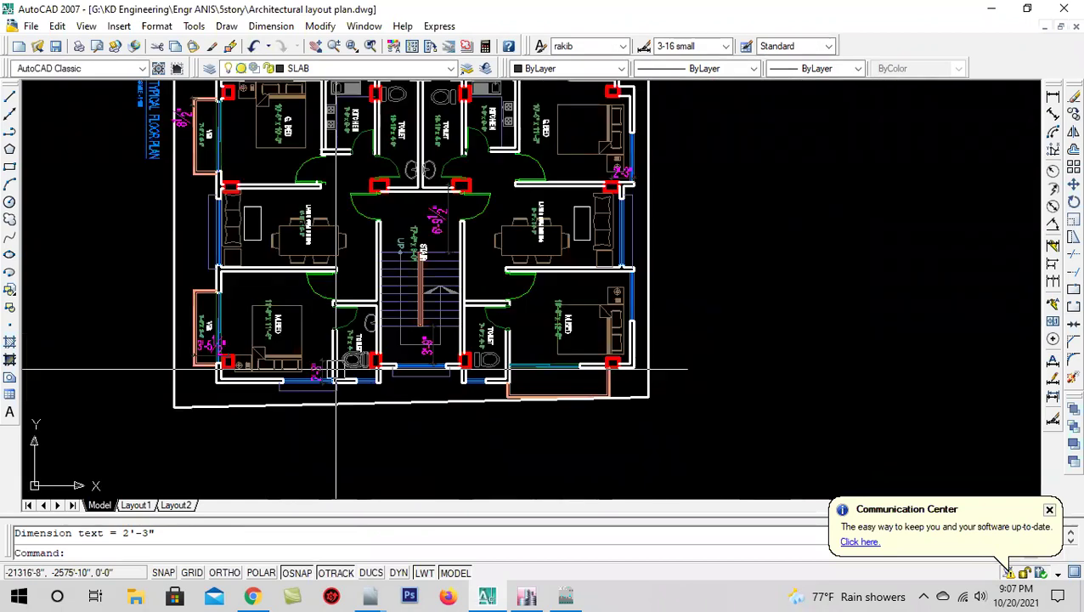
- Add a 3'-6" linear dimension from the wall corner to the balcony edge near the stair
left_click(1054, 98)
scroll(488, 376, "up", 3)
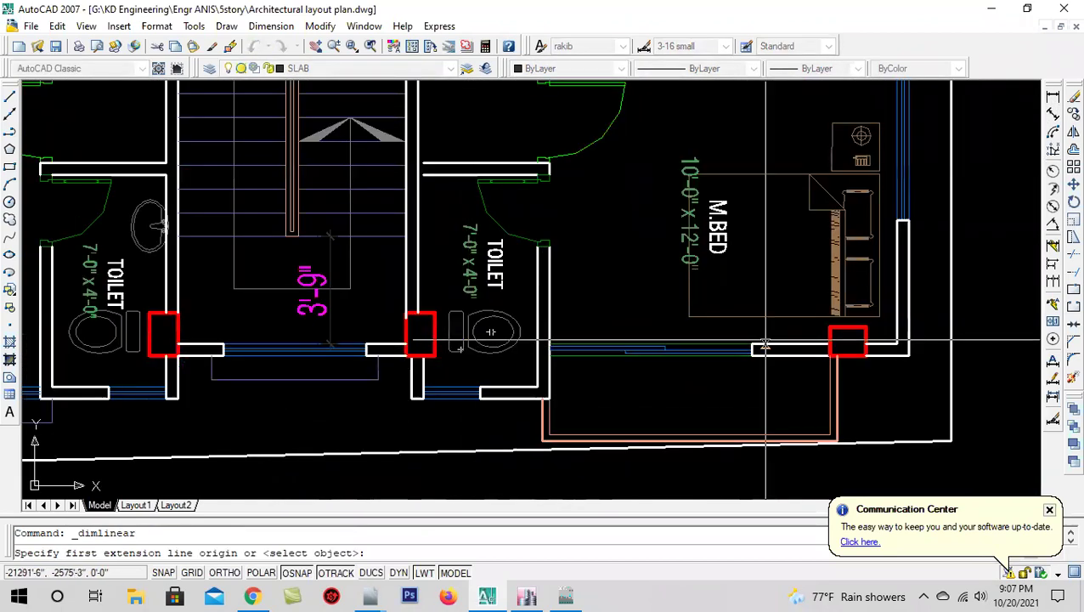
left_click(830, 343)
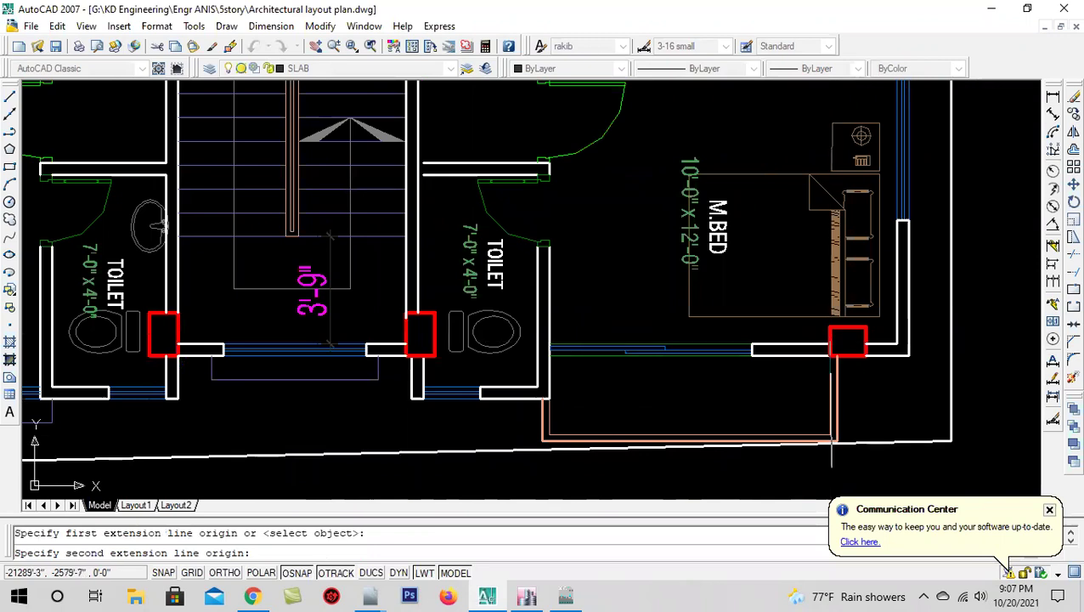
scroll(828, 443, "up", 3)
left_click(673, 244)
left_click(685, 383)
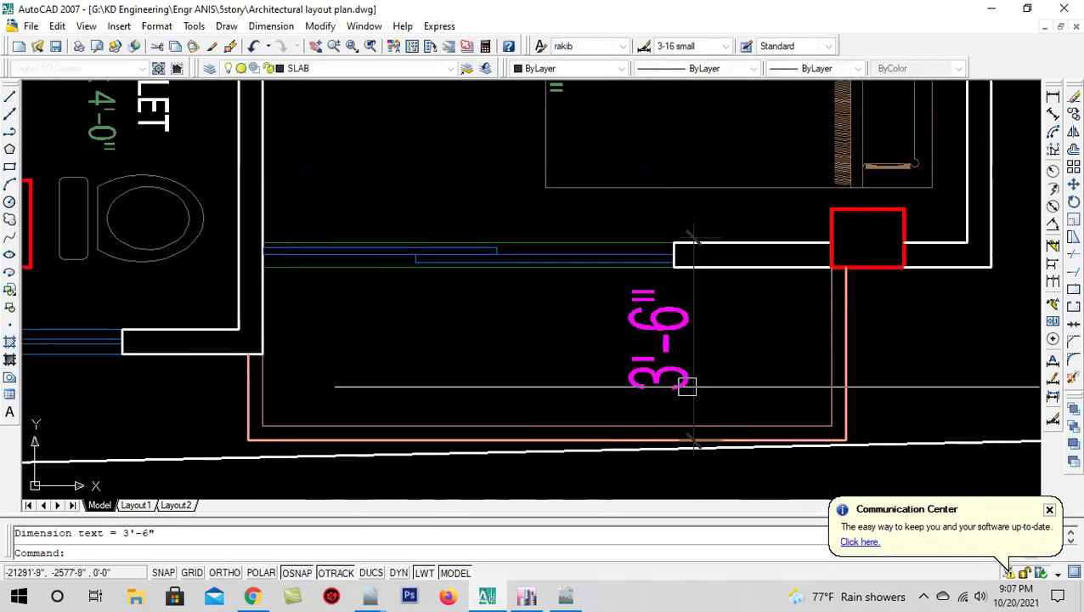
scroll(685, 382, "down", 6)
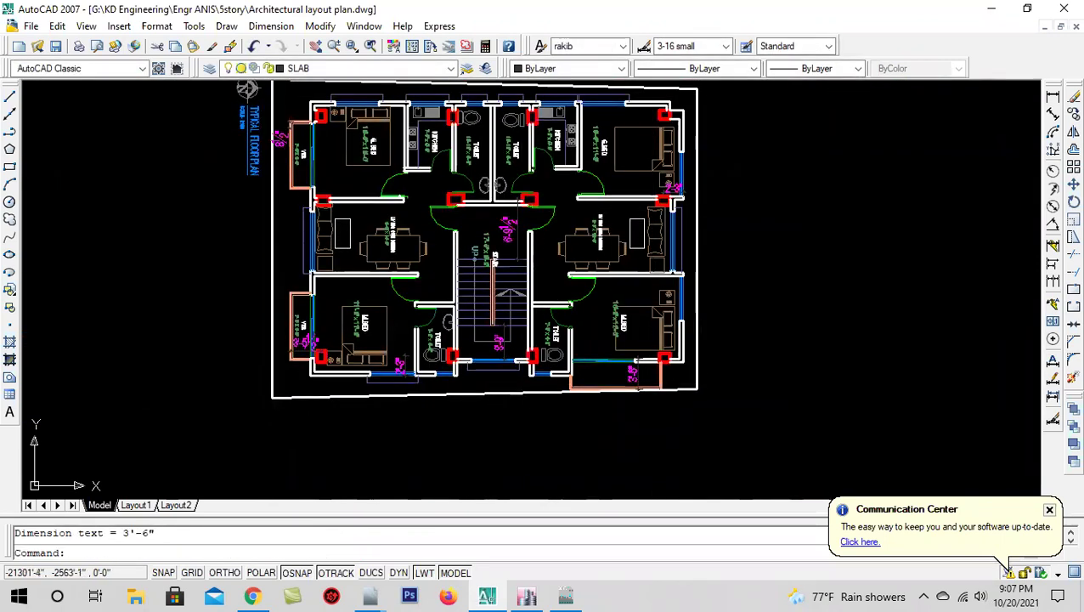
scroll(640, 145, "up", 2)
- Add a 1'-6" dimension in the G.BED area and save the drawing
left_click(1053, 96)
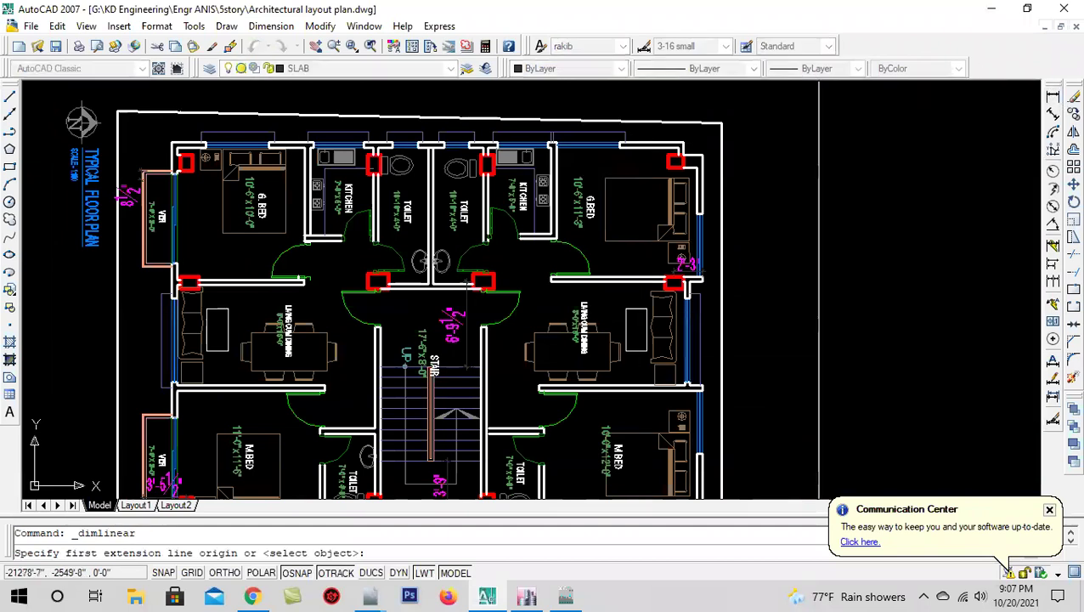
scroll(652, 155, "up", 3)
left_click(687, 172)
left_click(692, 191)
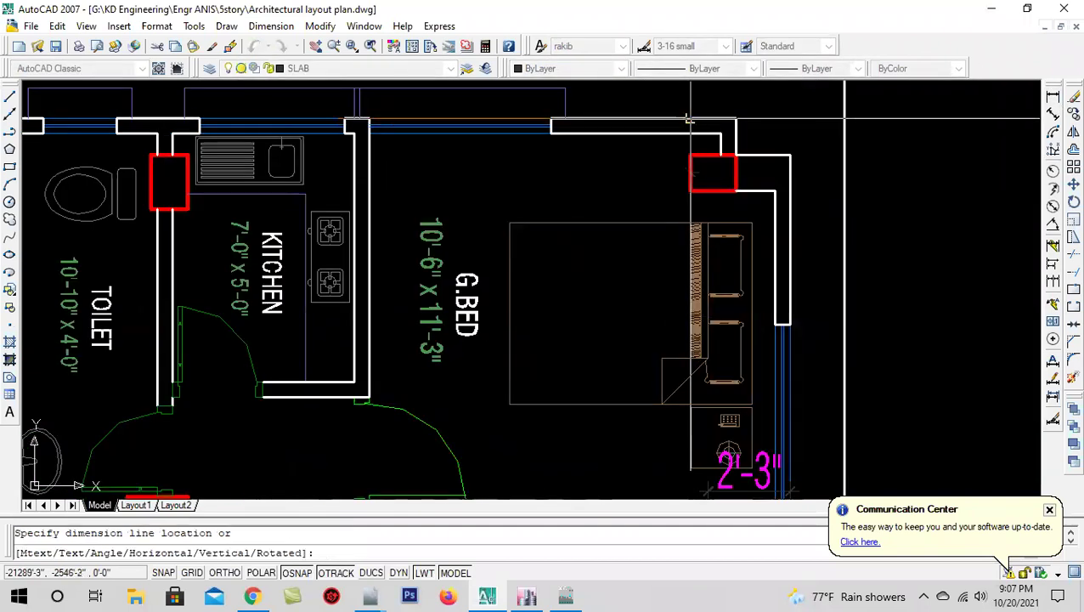
left_click(628, 172)
scroll(628, 172, "down", 3)
scroll(445, 179, "down", 2)
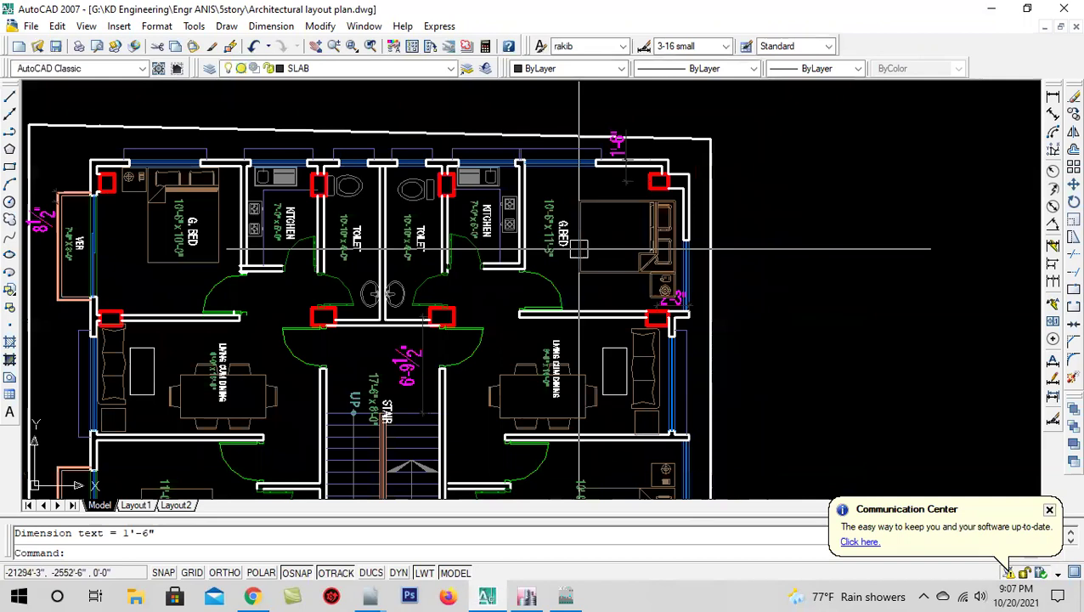
left_click(55, 46)
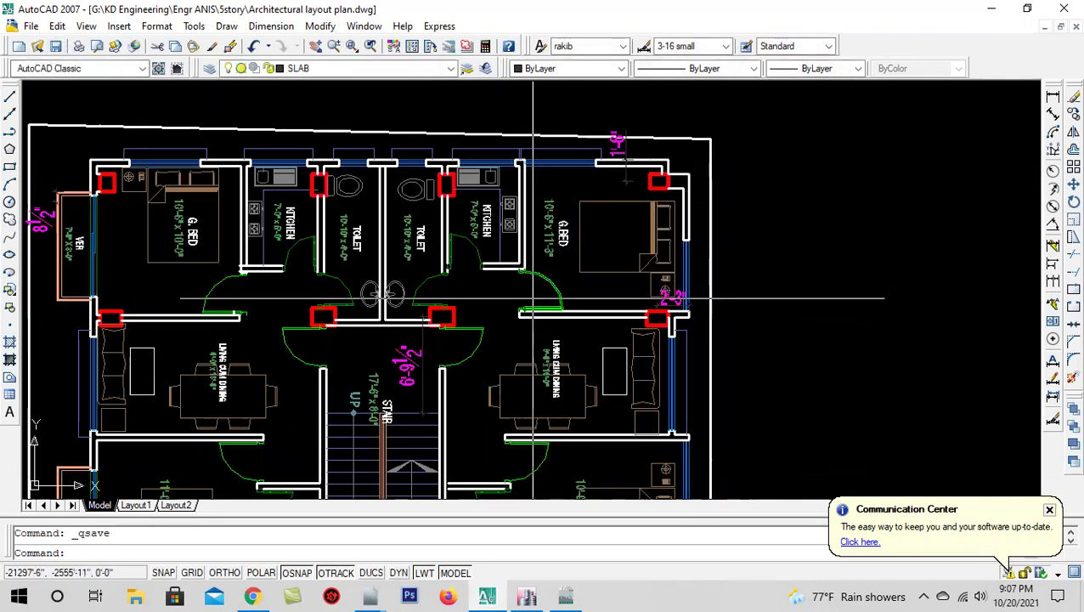
scroll(518, 340, "down", 3)
- Back in ETABS, place joints with a -41 in X plan offset near the left edge and grid A1
left_click(981, 11)
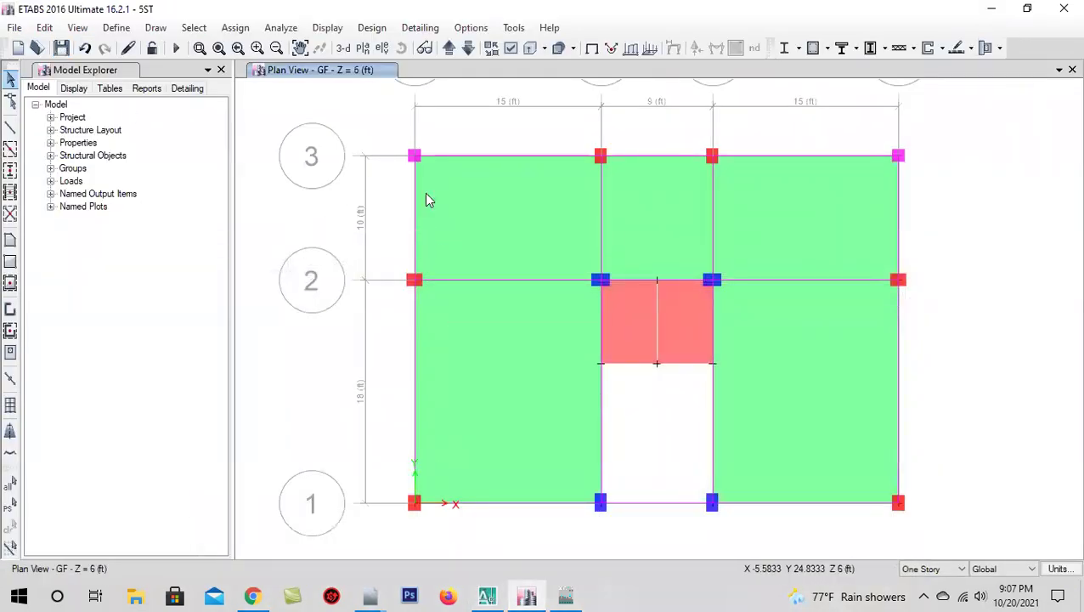
left_click(487, 596)
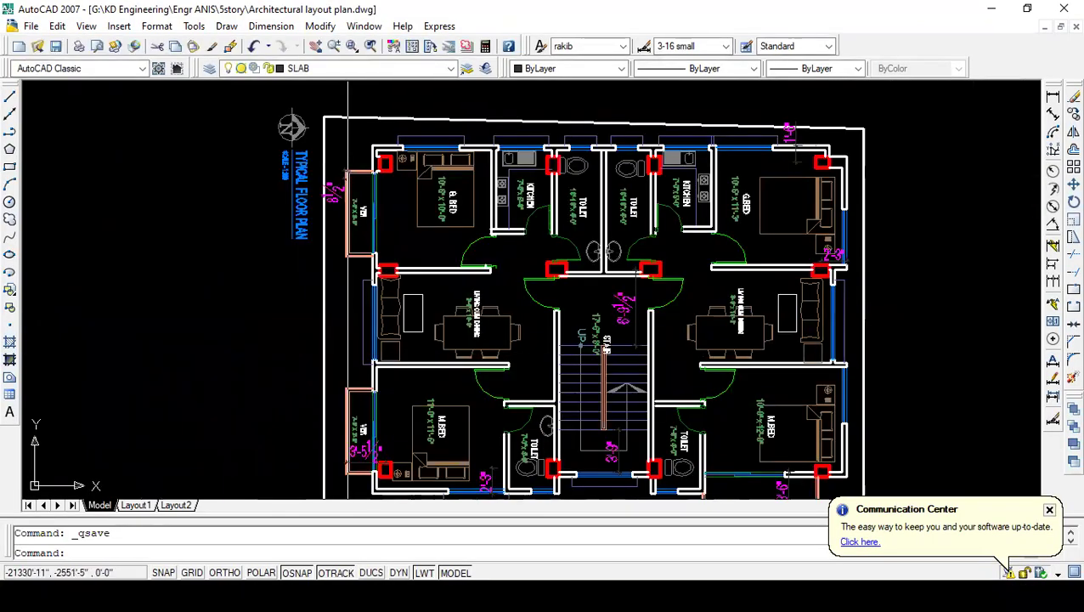
left_click(991, 8)
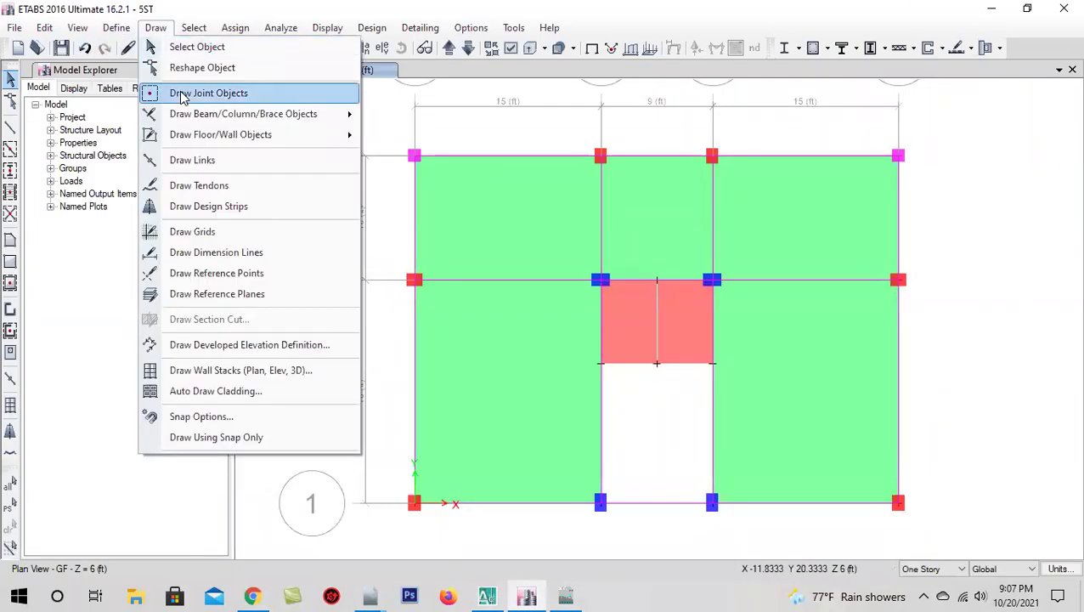
left_click(180, 94)
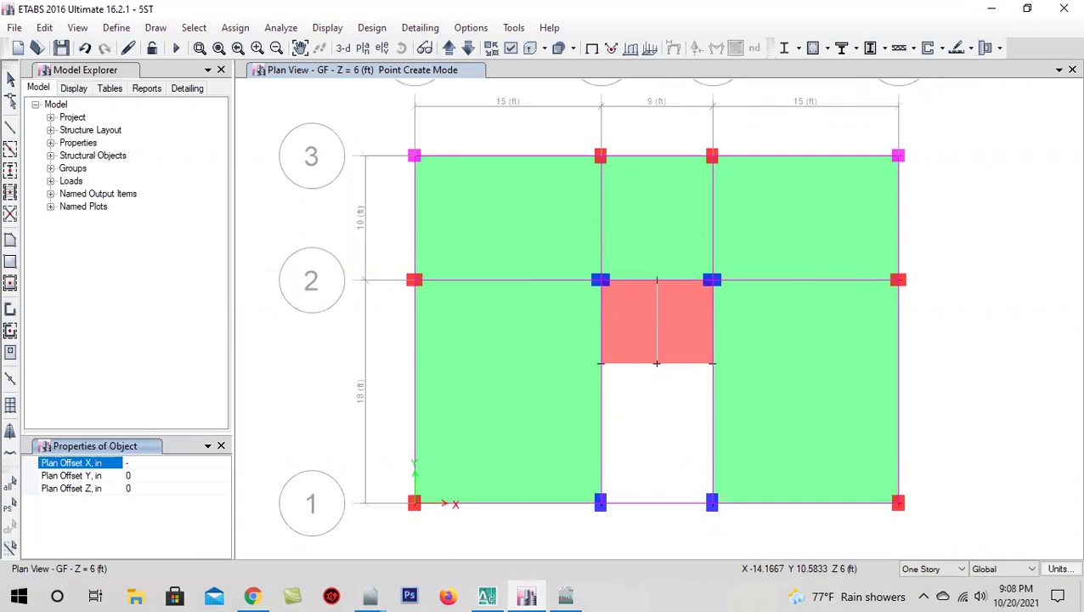
left_click(189, 473)
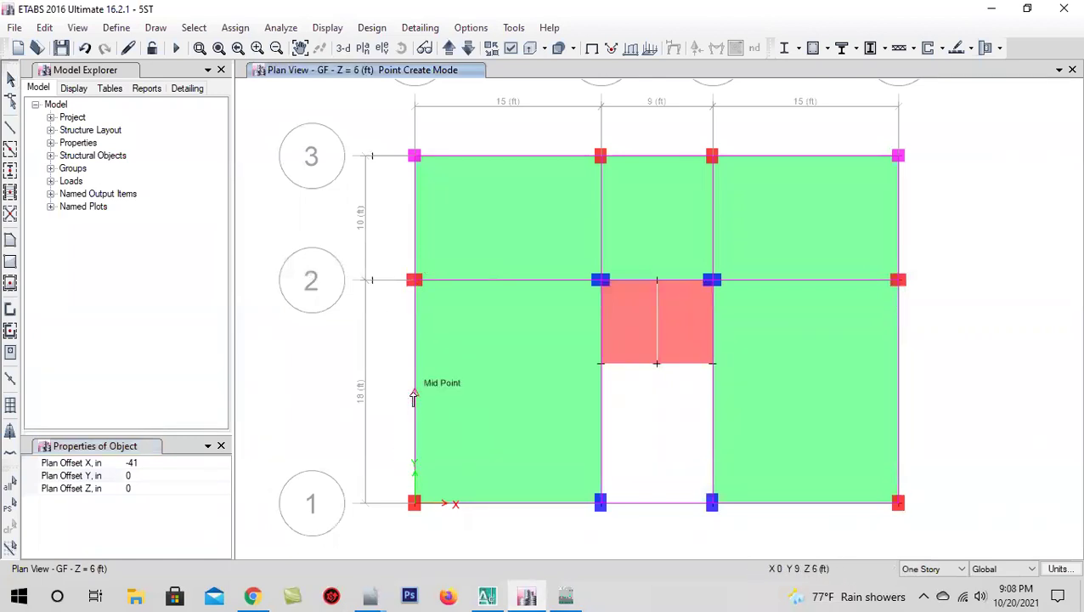
left_click(390, 453)
left_click(414, 503)
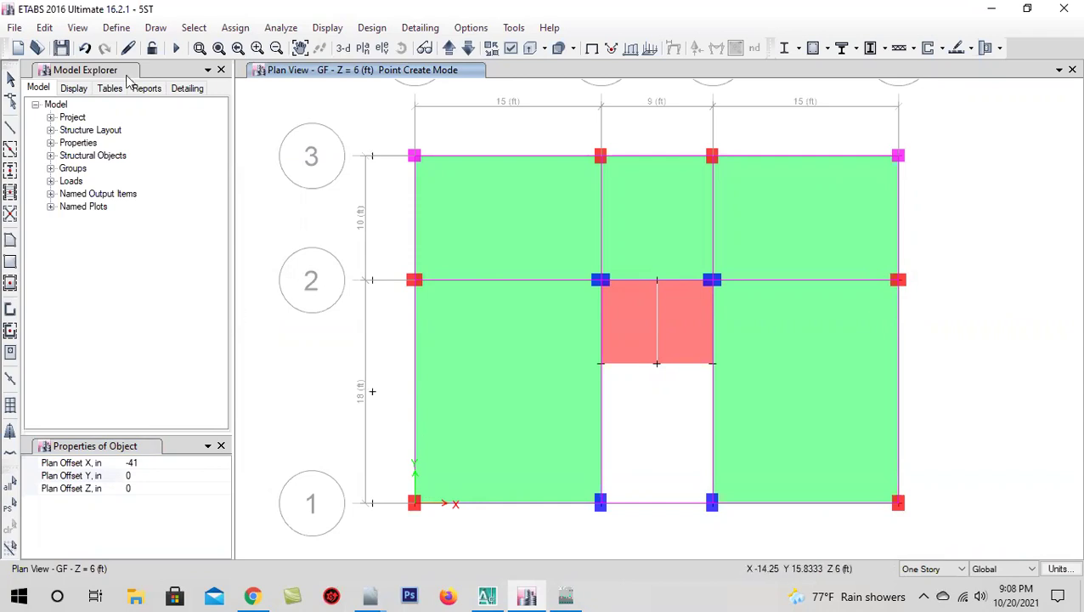
- Change the joint plan offsets, confirming an 18 in Y offset, then stop placing joints
left_click(166, 463)
type("0")
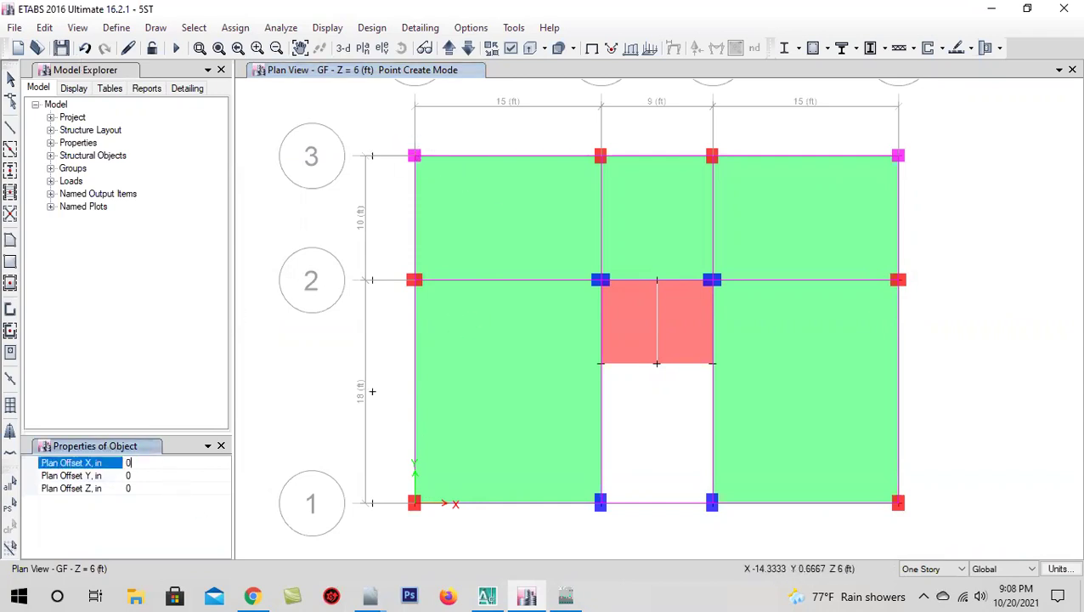
left_click(164, 475)
type("18")
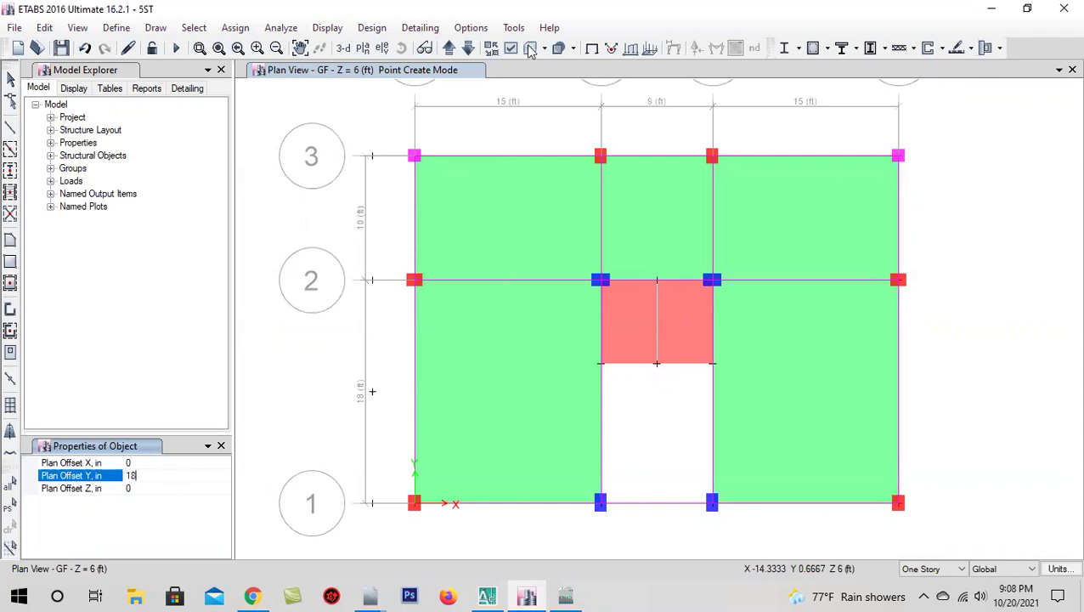
key("Return")
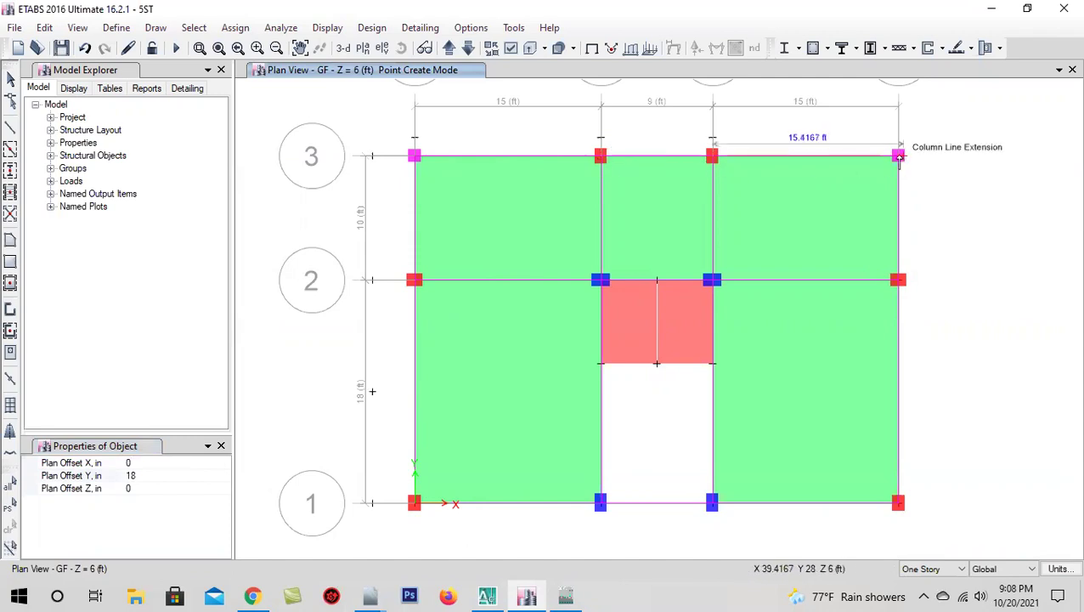
key("Escape")
- Place joints 27 in below grid points A1 and B1
middle_click_drag(894, 495, 876, 374)
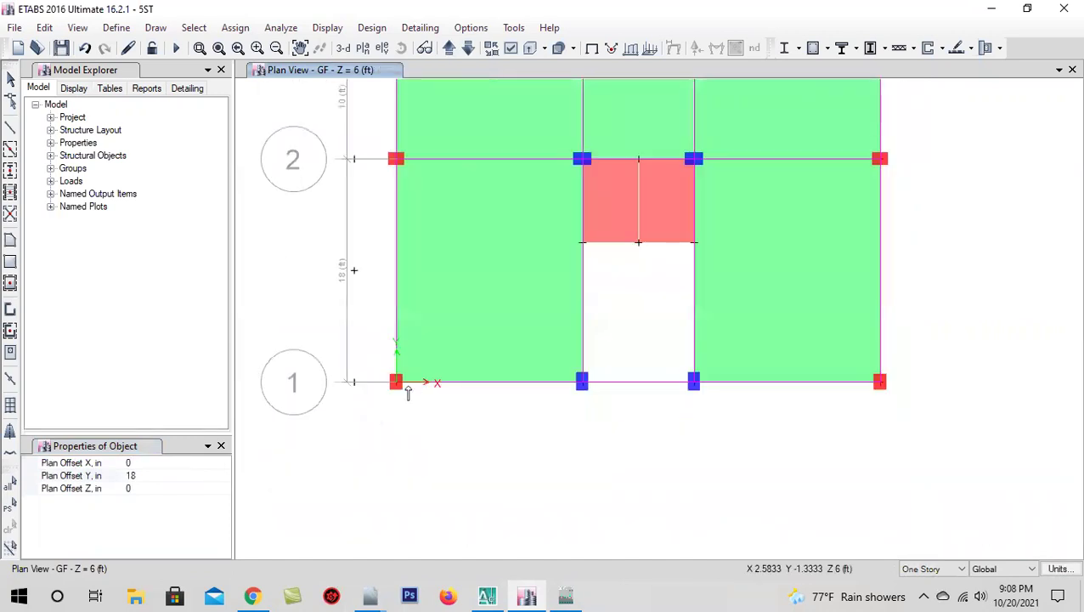
left_click(175, 480)
type("-27")
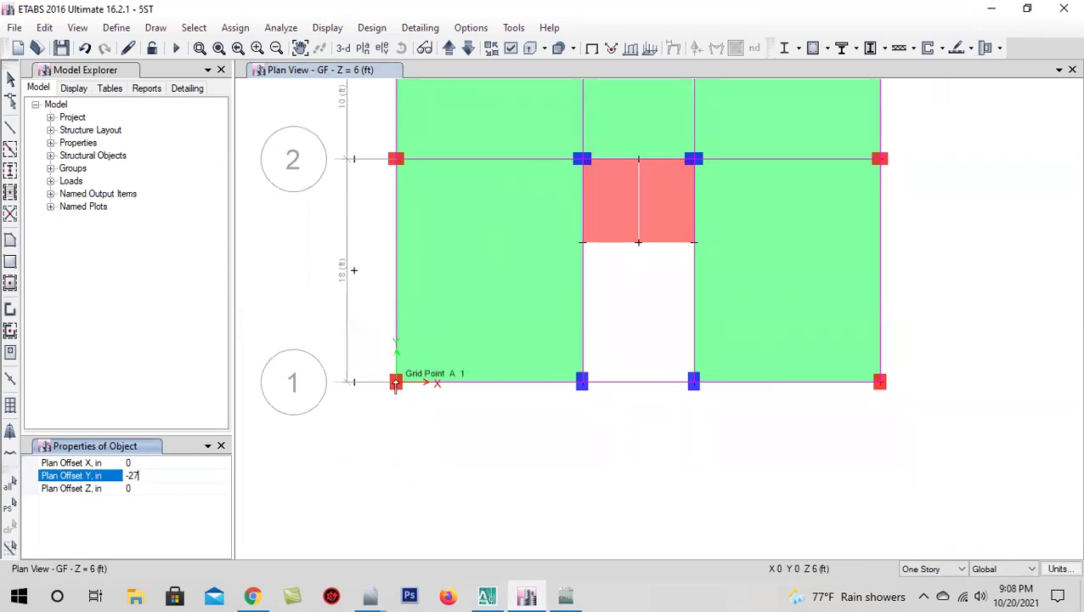
left_click(396, 381)
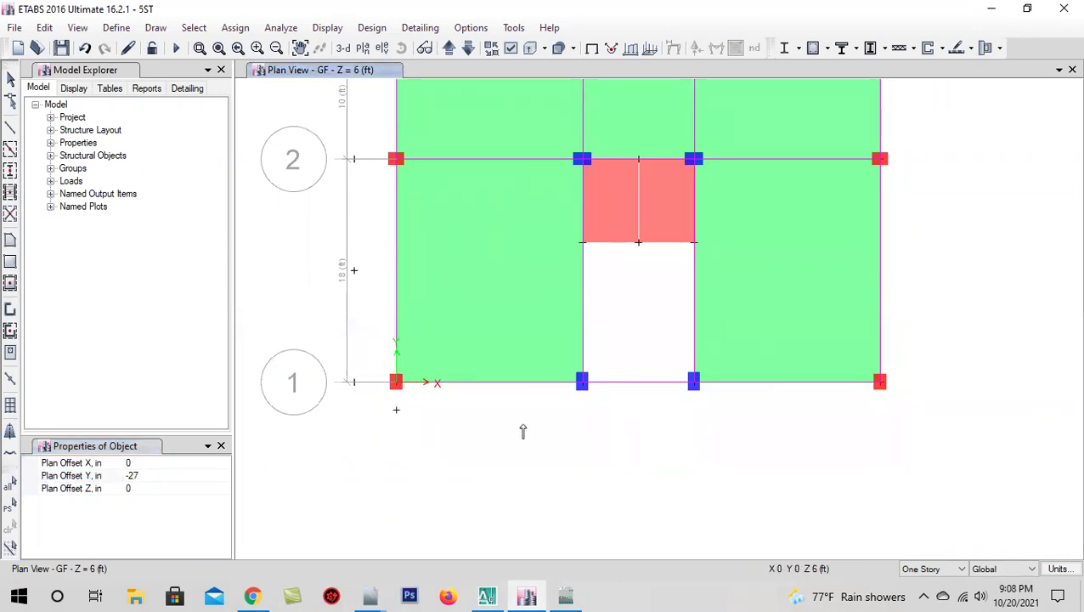
left_click(583, 382)
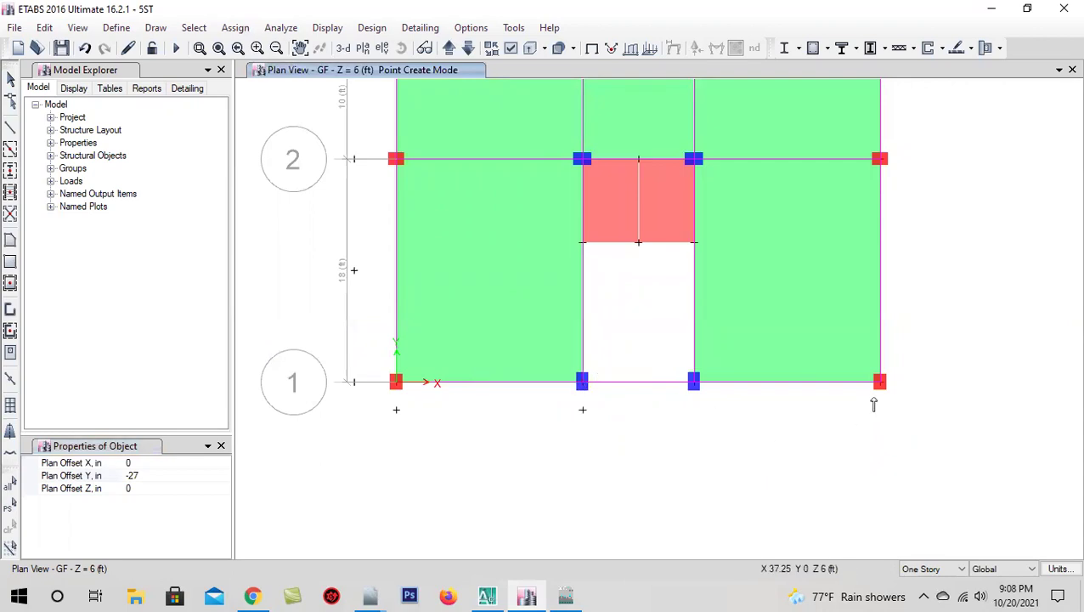
middle_click_drag(592, 428, 592, 538)
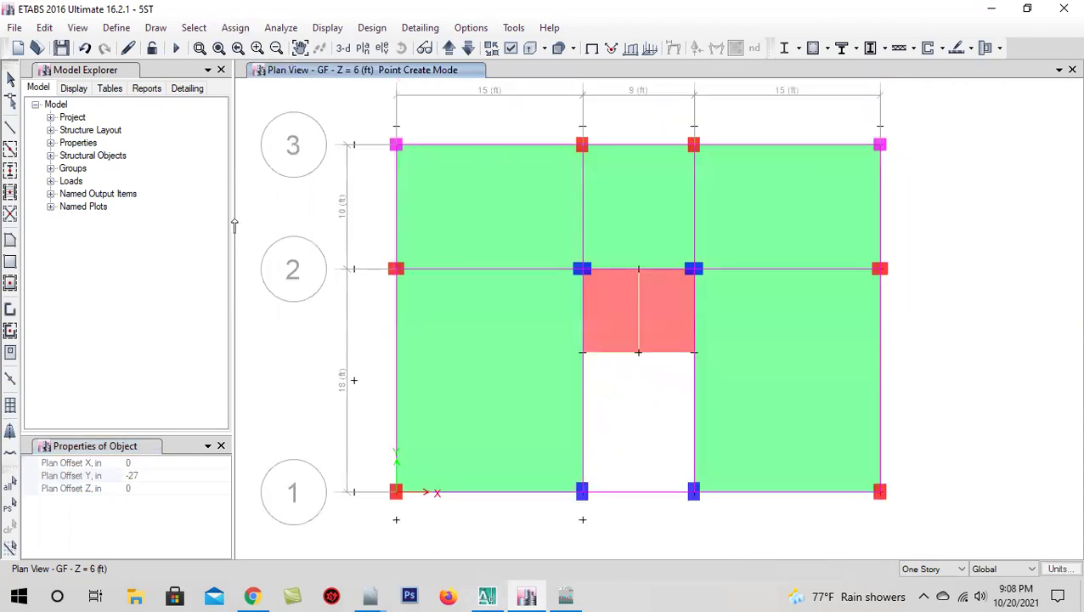
key("Escape")
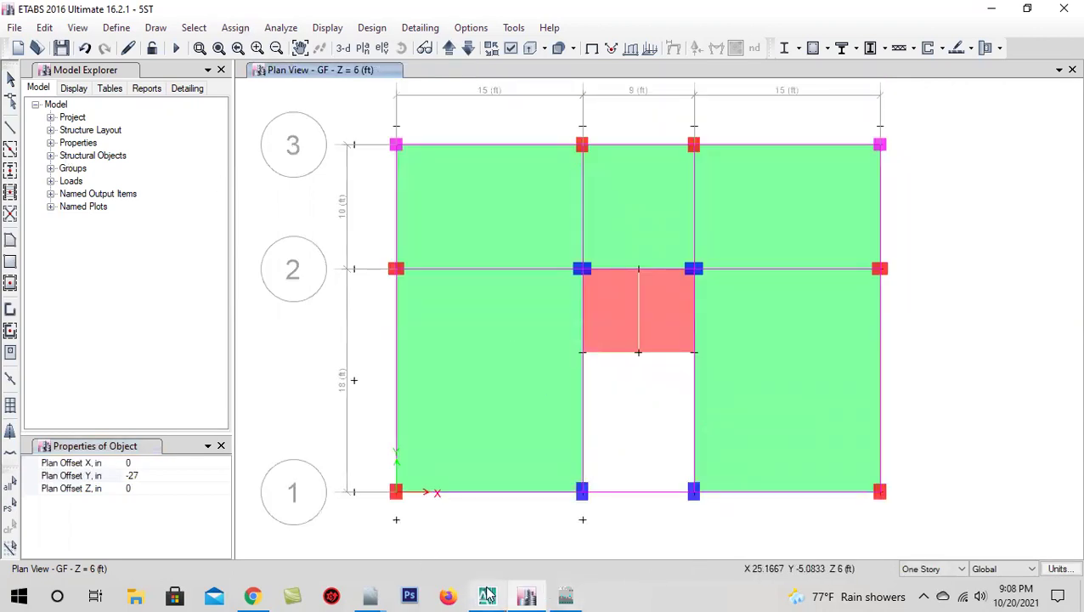
left_click(485, 547)
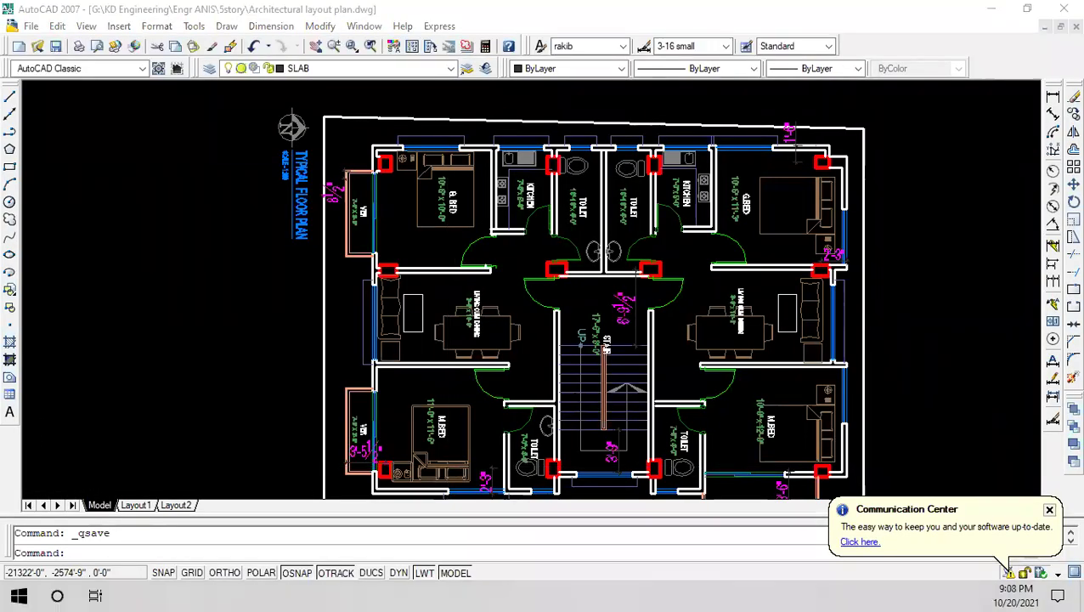
- Review the lower bedrooms and verandahs, save the architectural layout plan, and return to ETABS
scroll(630, 456, "down", 4)
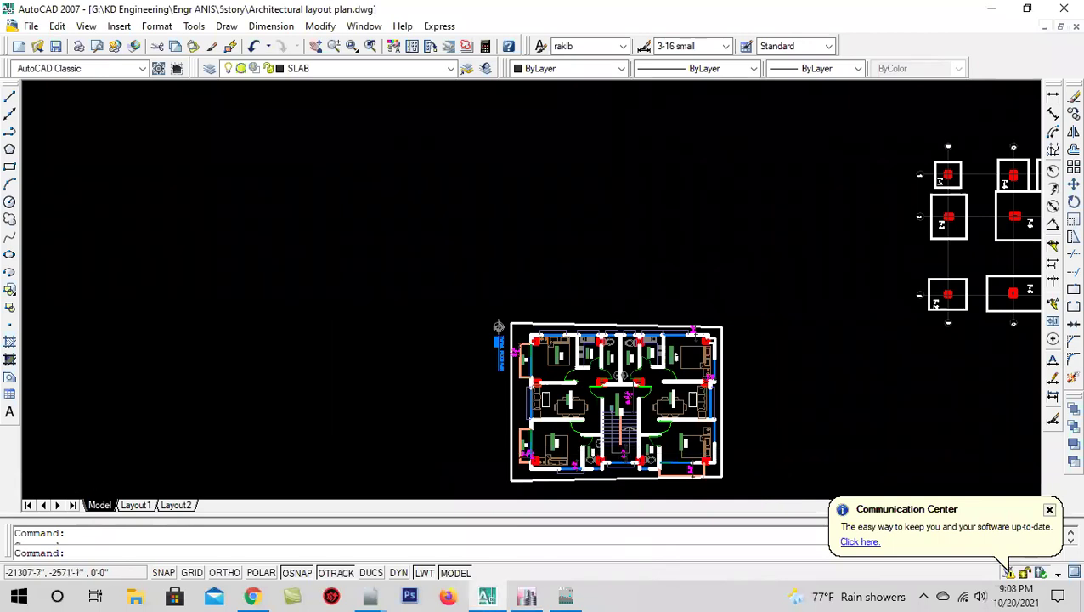
scroll(631, 436, "up", 2)
middle_click_drag(630, 436, 529, 319)
scroll(567, 289, "up", 2)
scroll(523, 476, "up", 2)
middle_click_drag(523, 476, 515, 374)
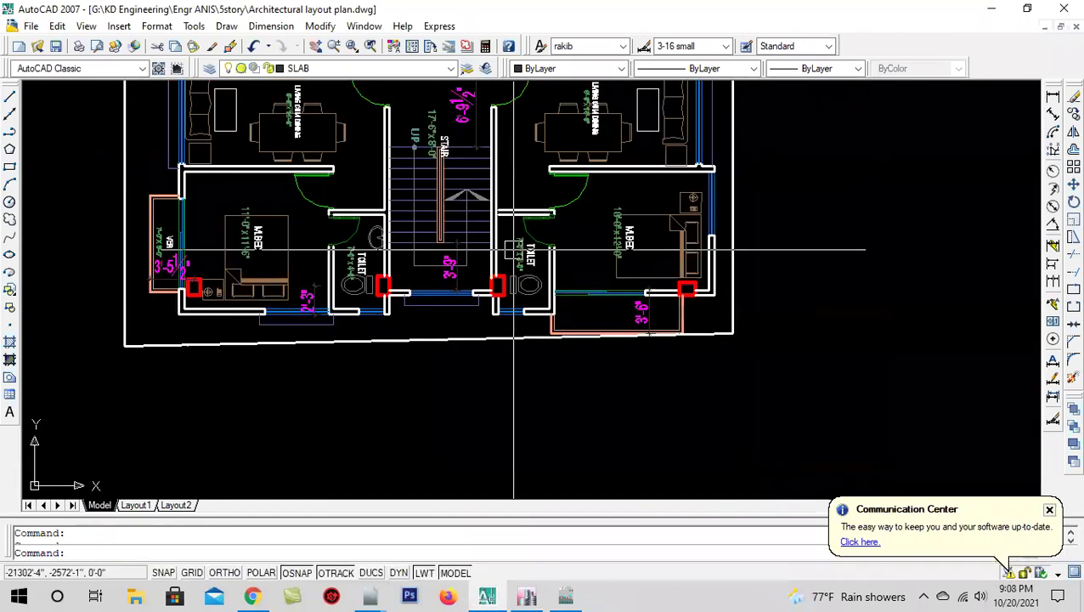
scroll(646, 321, "up", 1)
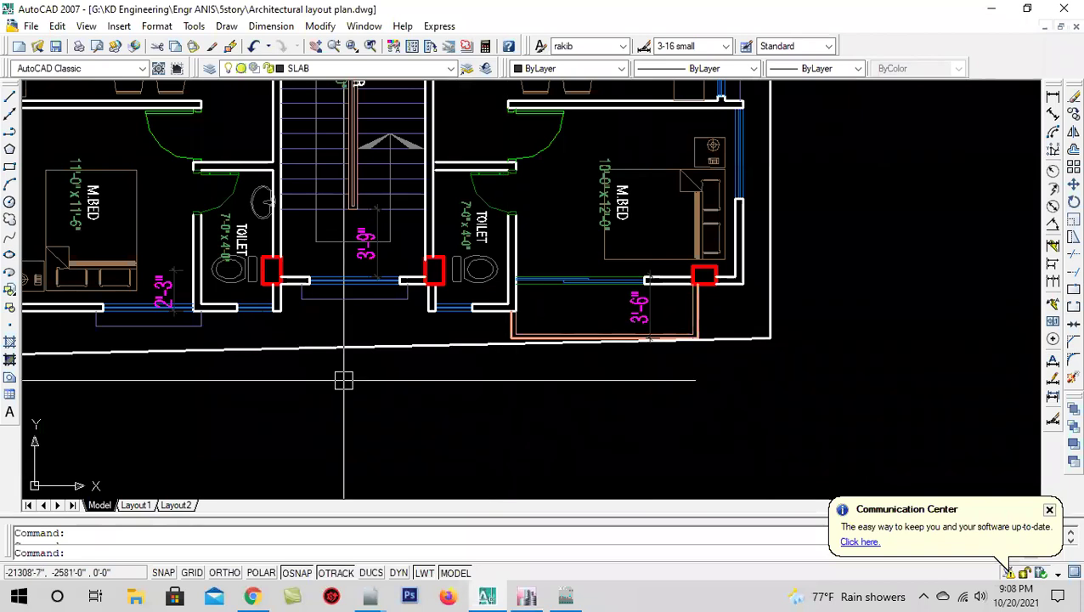
scroll(345, 380, "down", 2)
left_click(55, 46)
scroll(586, 380, "up", 1)
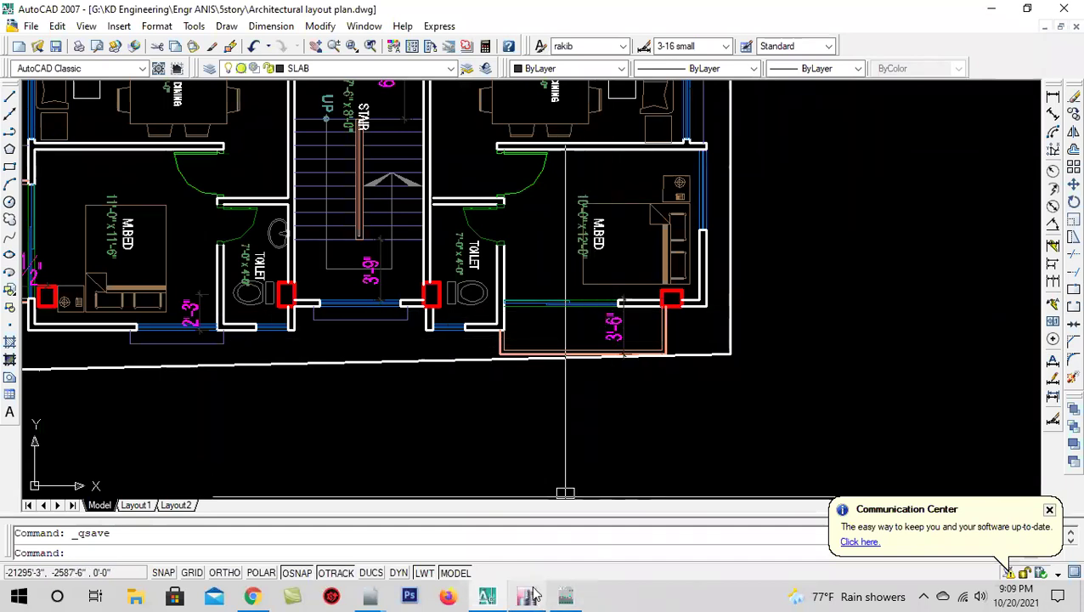
mouse_move(527, 596)
left_click(591, 541)
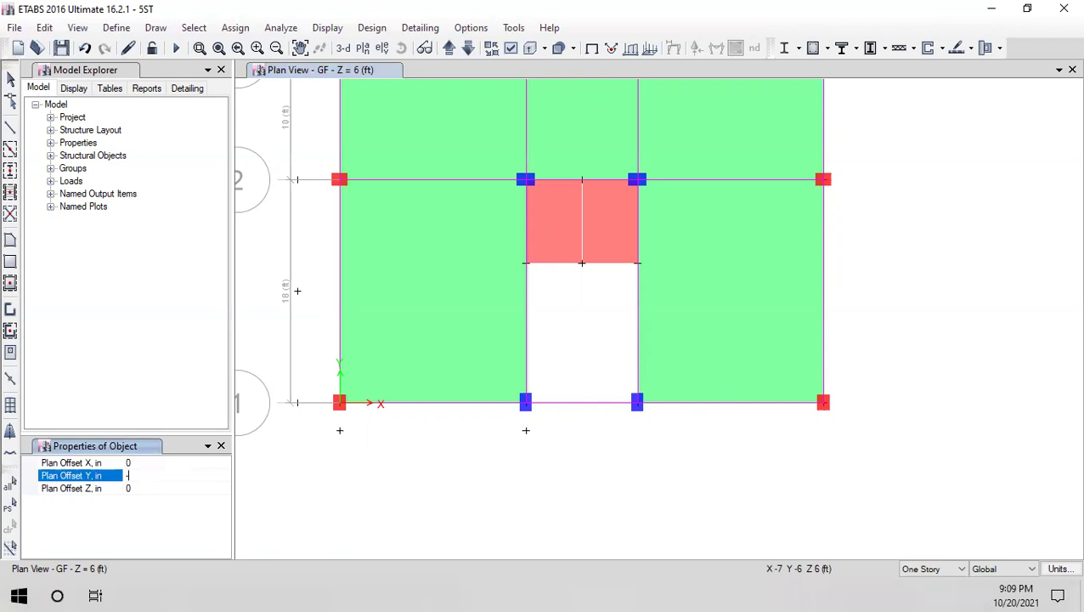
- Place joints 42 in below grid points C1 and D1 on the GF plan
left_click(643, 405)
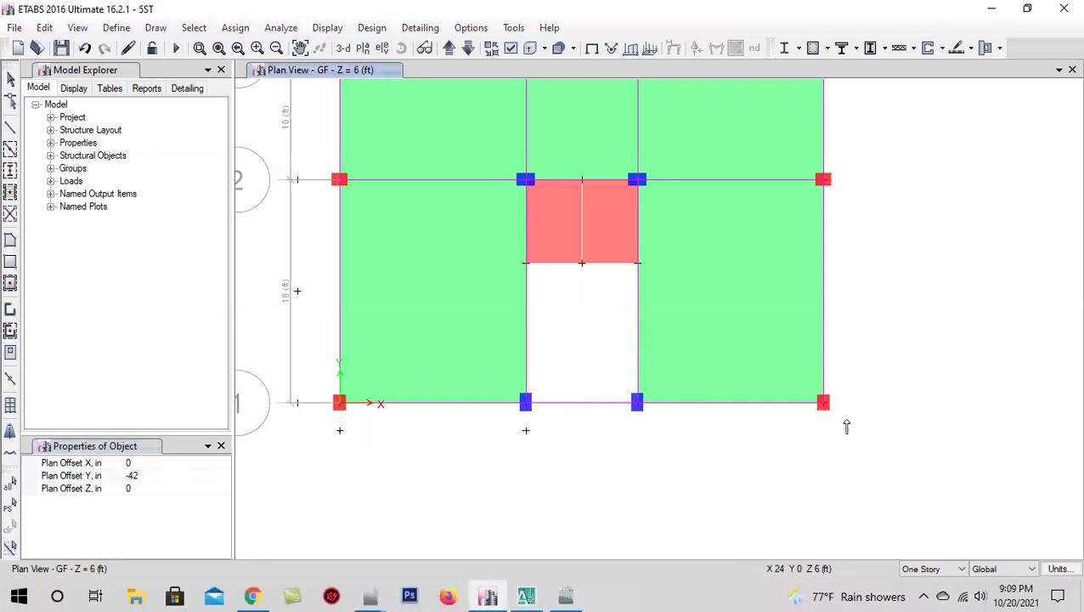
left_click(825, 407)
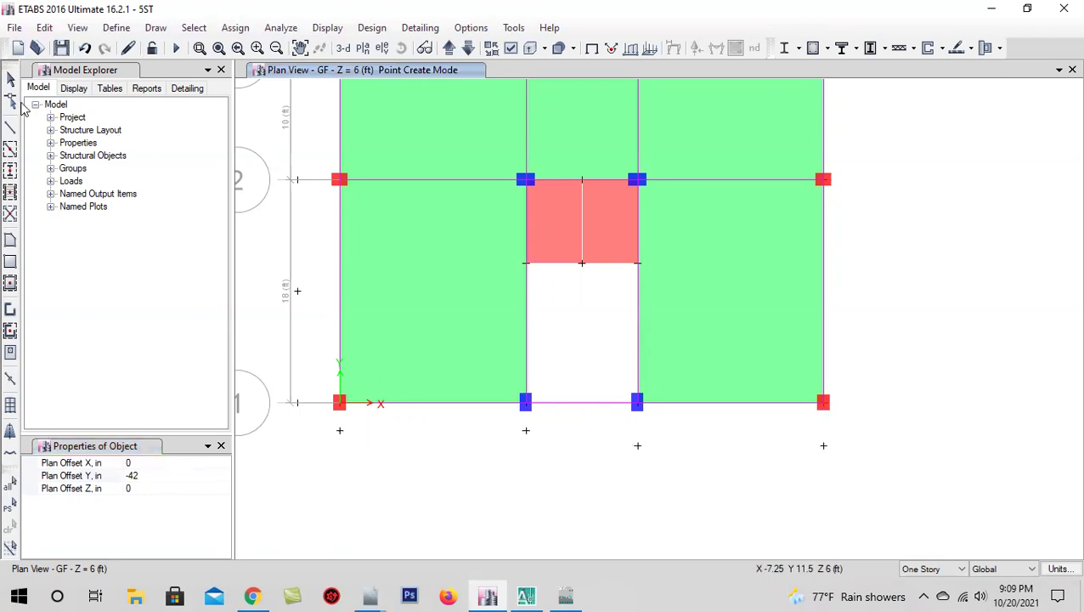
left_click(10, 79)
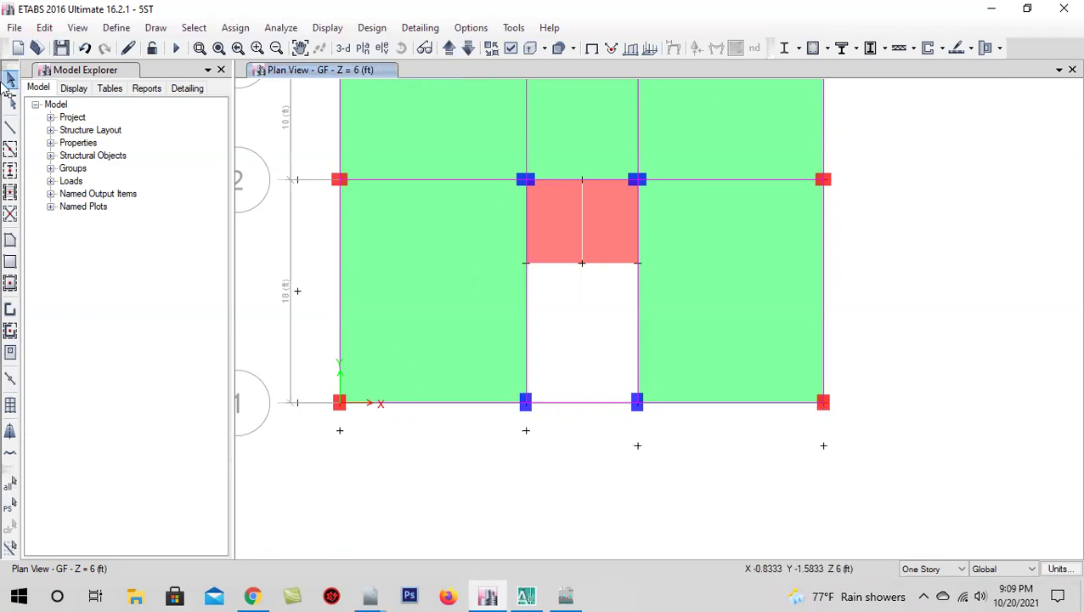
left_click(10, 242)
middle_click_drag(608, 343, 725, 436)
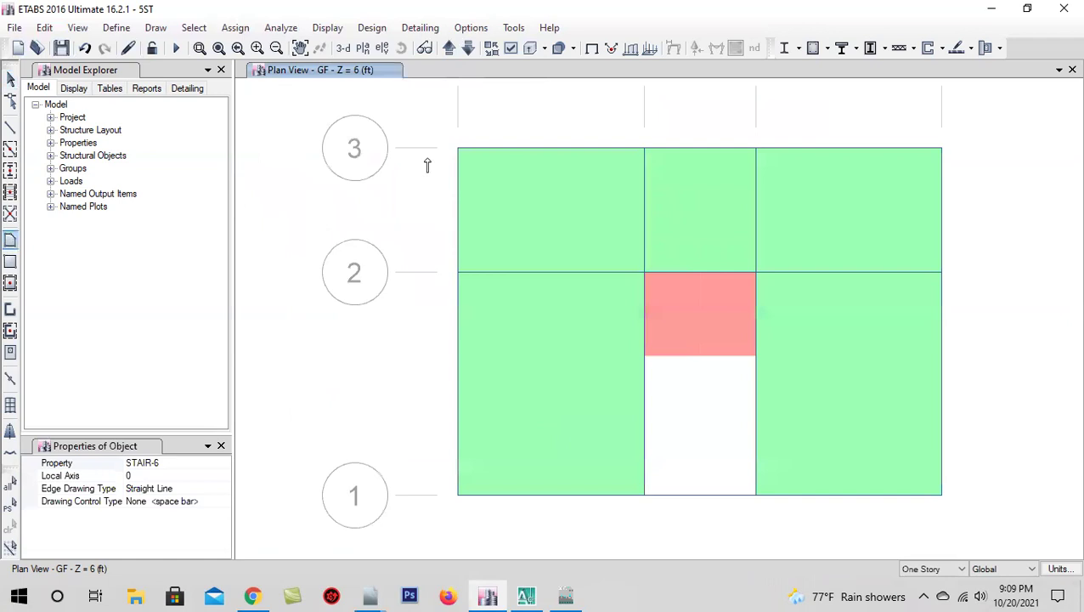
- Set the area property to Slab-5 and draw balcony slabs left of grid A from grid 3 to grid 1
left_click(191, 463)
left_click(224, 463)
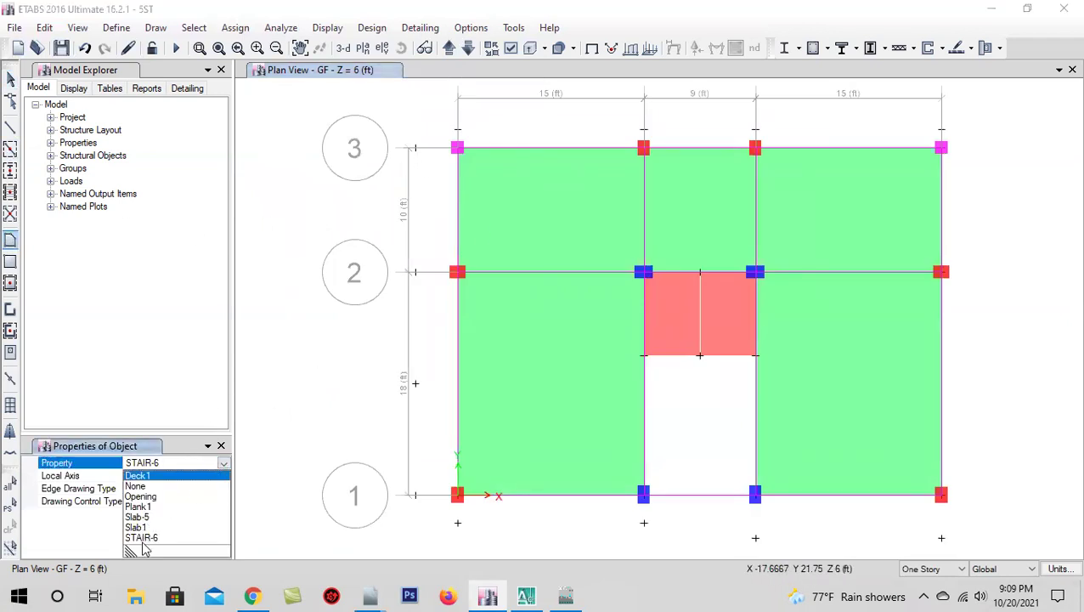
left_click(212, 516)
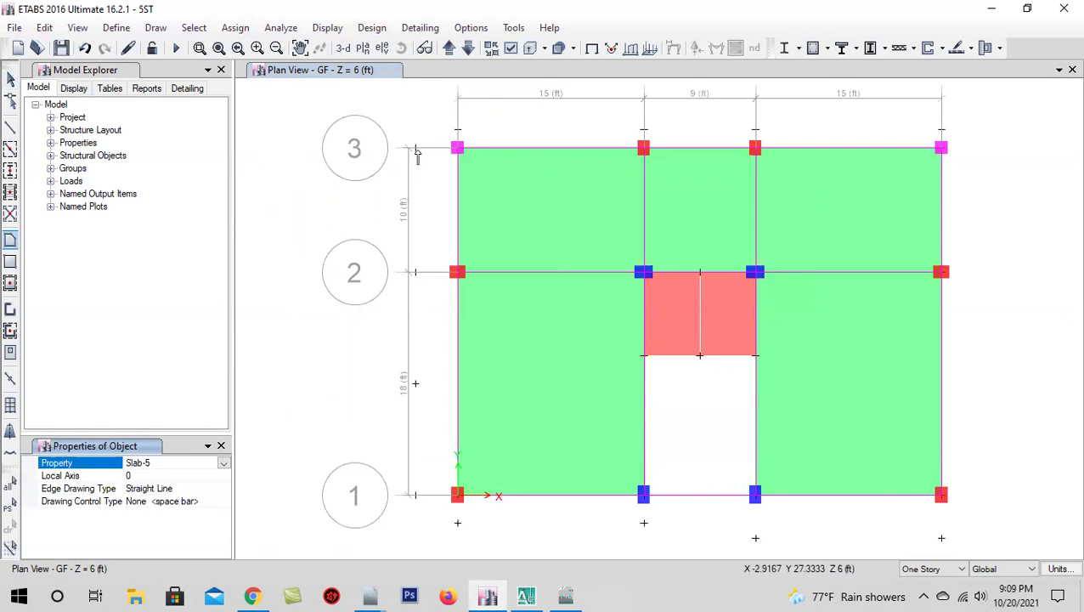
left_click(10, 261)
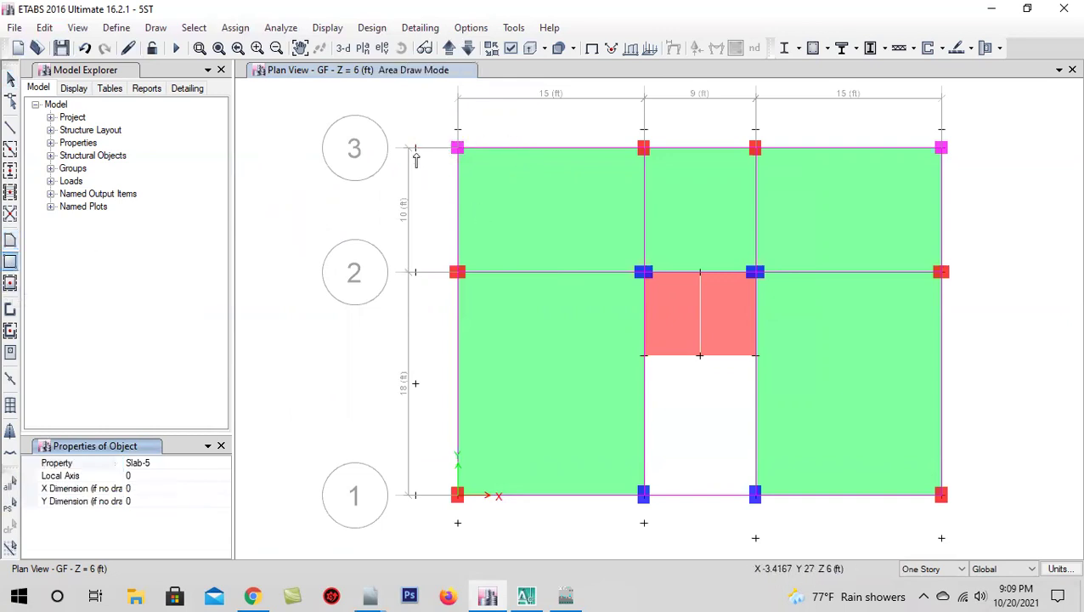
left_click_drag(415, 148, 458, 272)
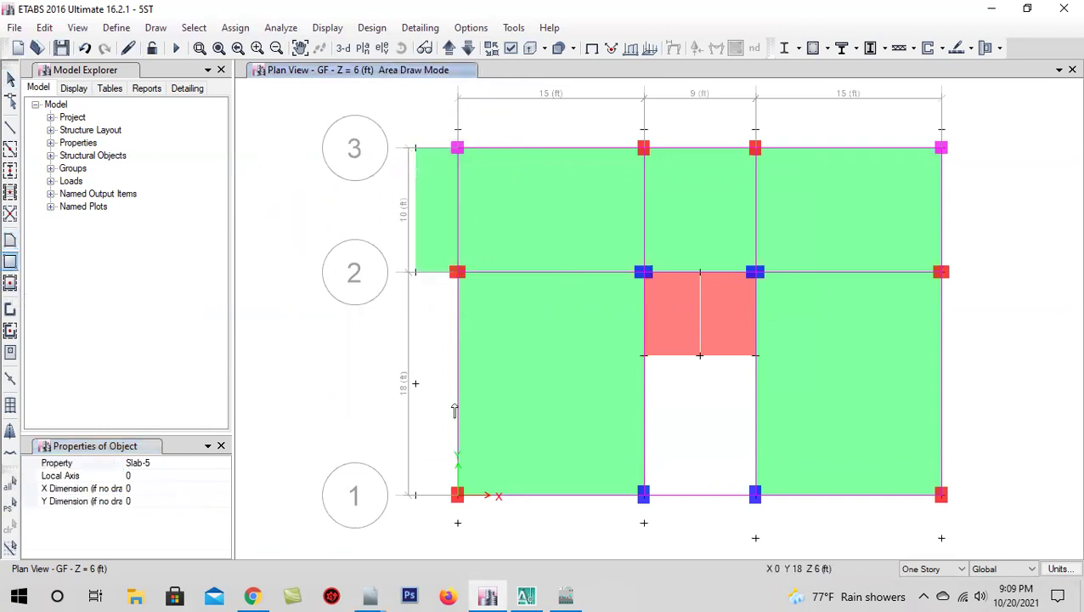
middle_click_drag(401, 383, 394, 281)
left_click_drag(408, 283, 450, 394)
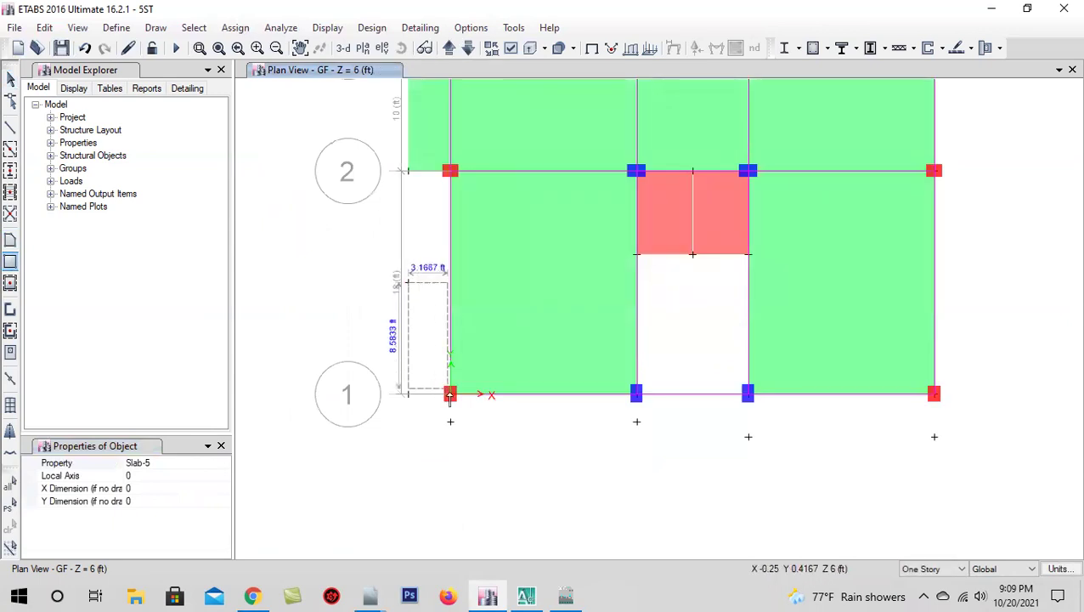
- Draw balcony strips below grid 1: 2.25 ft between A–B and 3.5 ft between C–D
middle_click_drag(514, 452, 392, 352)
left_click_drag(406, 339, 592, 368)
middle_click_drag(643, 414, 576, 410)
left_click_drag(618, 331, 804, 369)
- Draw Slab-5 balcony strips above grid 3 spanning bays A–B, B–C and C–D
scroll(625, 300, "down", 5)
scroll(459, 291, "up", 5)
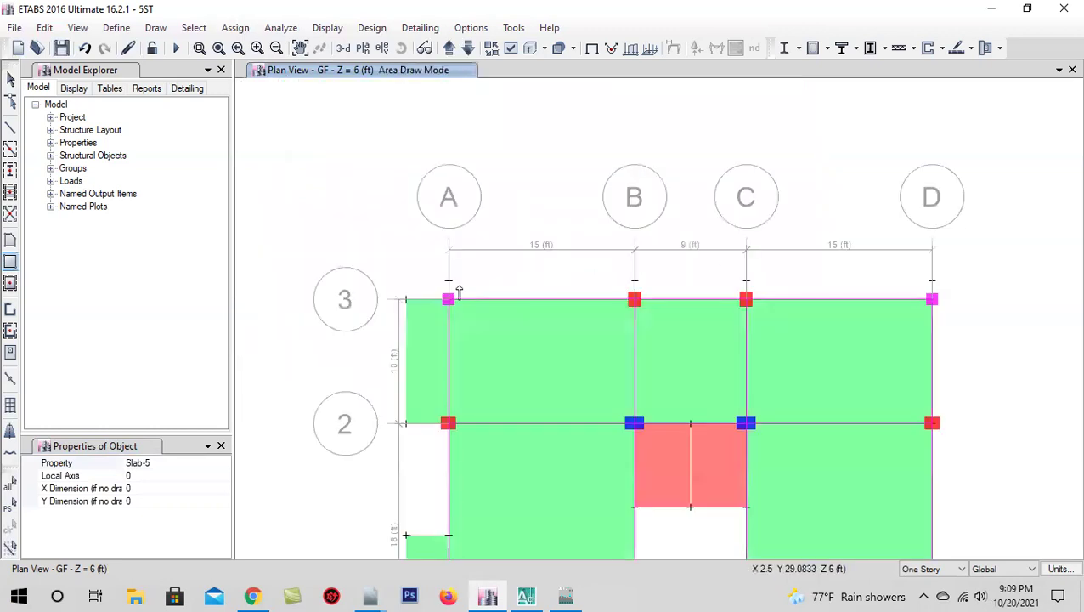
mouse_move(448, 281)
left_mouse_down()
mouse_move(635, 282)
mouse_move(746, 304)
left_mouse_up()
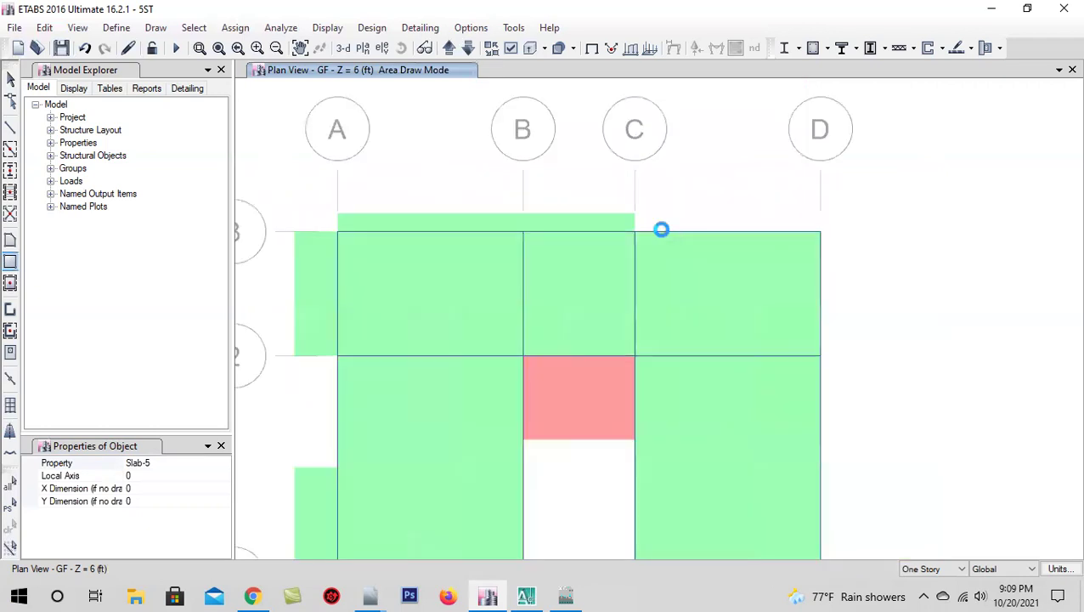
middle_click_drag(783, 316, 644, 237)
left_click_drag(608, 202, 794, 221)
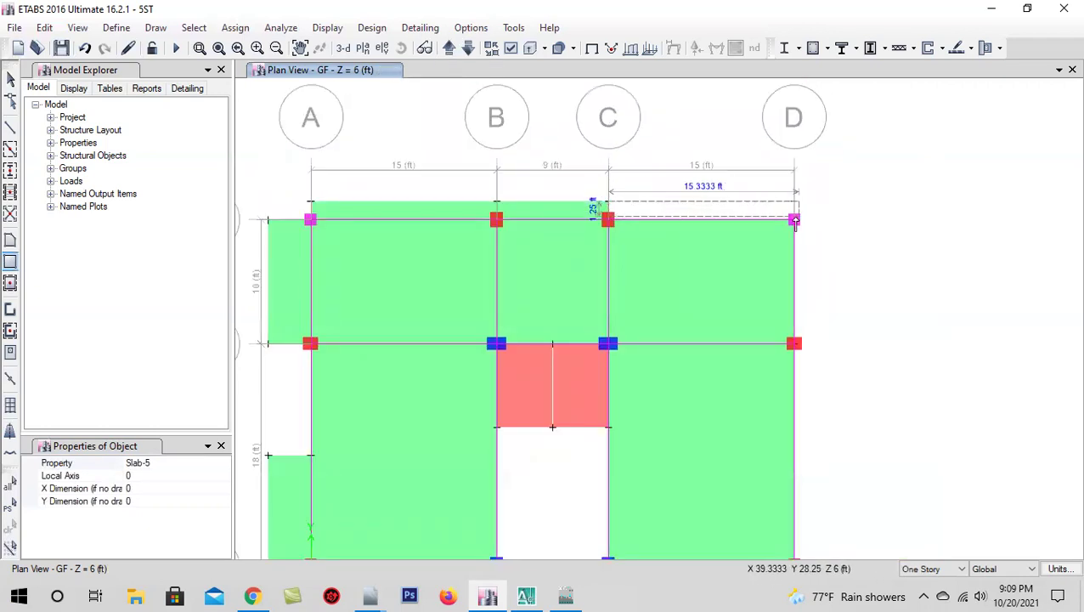
scroll(671, 237, "down", 5)
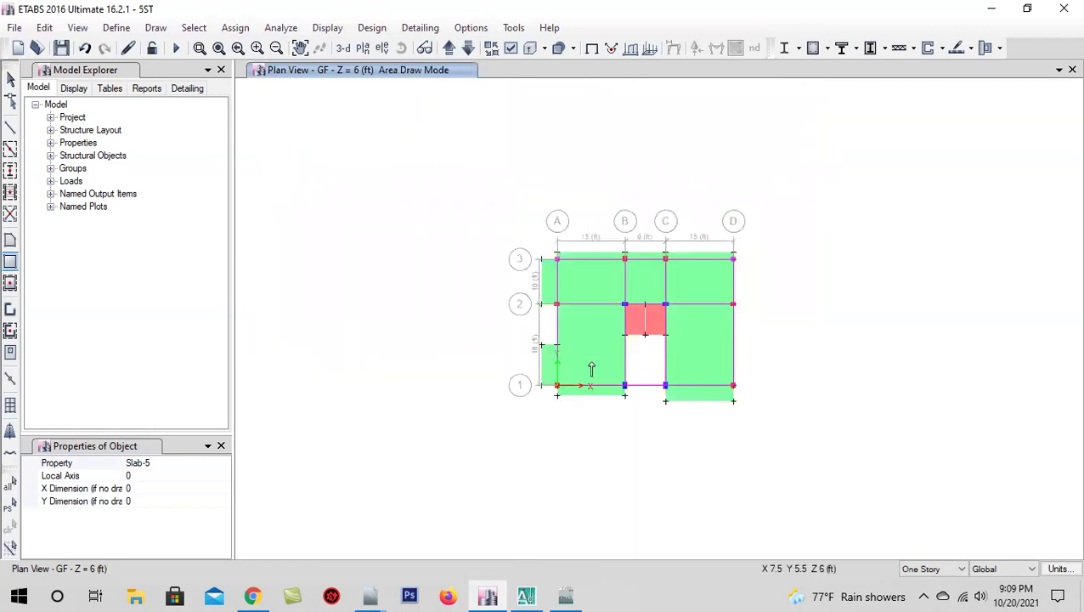
- Check the new balconies in 3-D, then return to the GF plan view
left_click(11, 79)
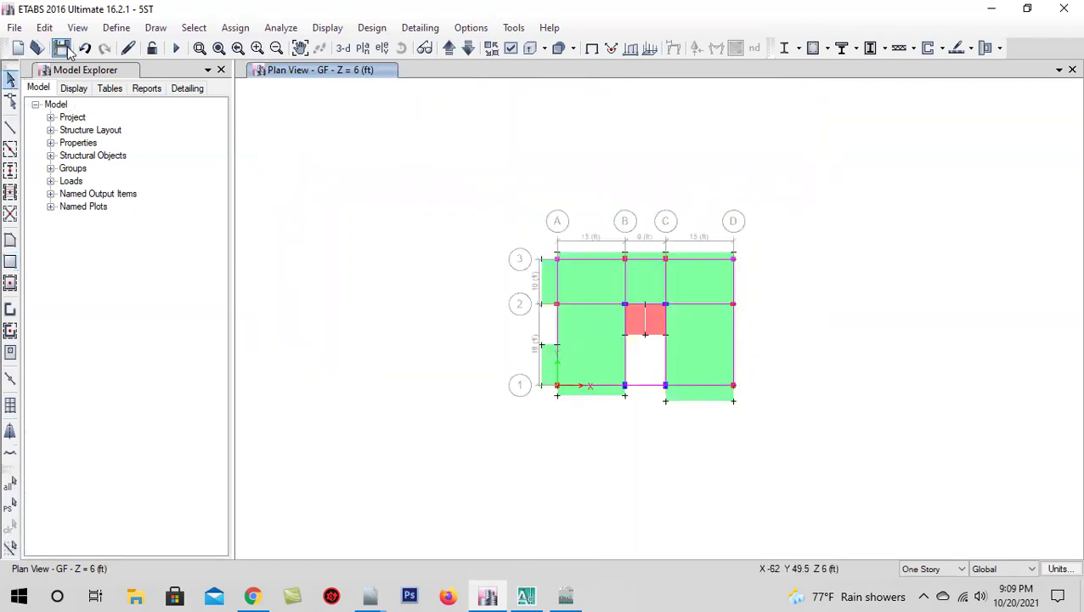
left_click(342, 48)
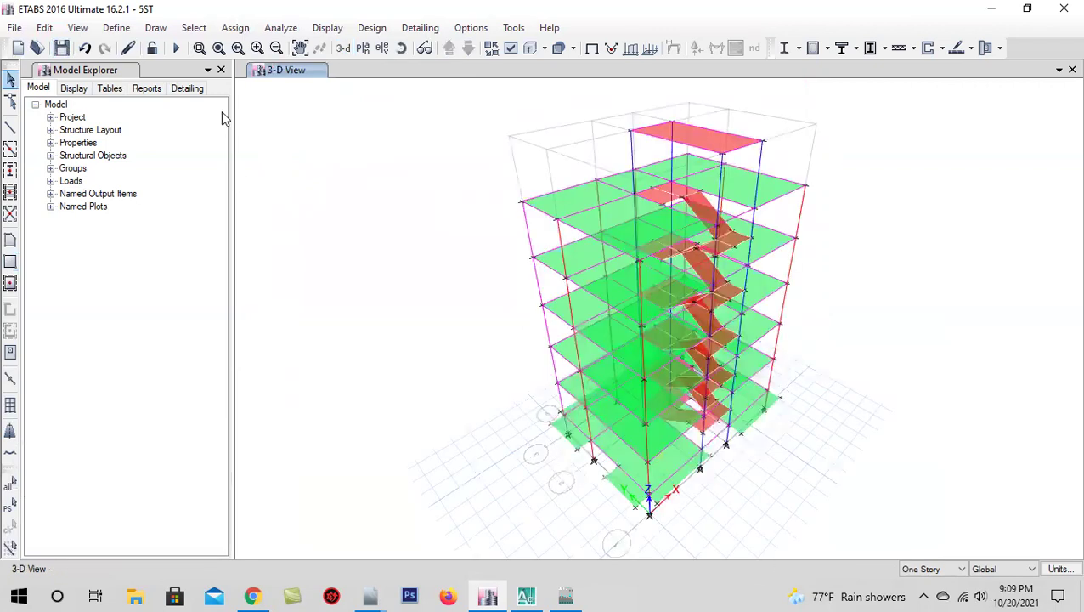
left_click(363, 51)
left_click(467, 309)
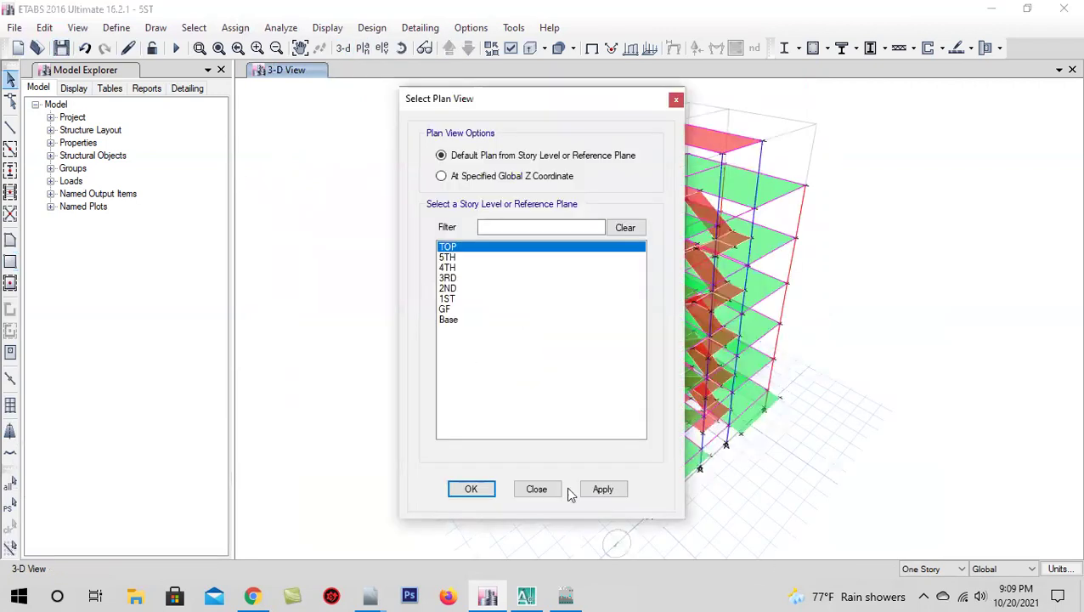
left_click(599, 489)
left_click(471, 488)
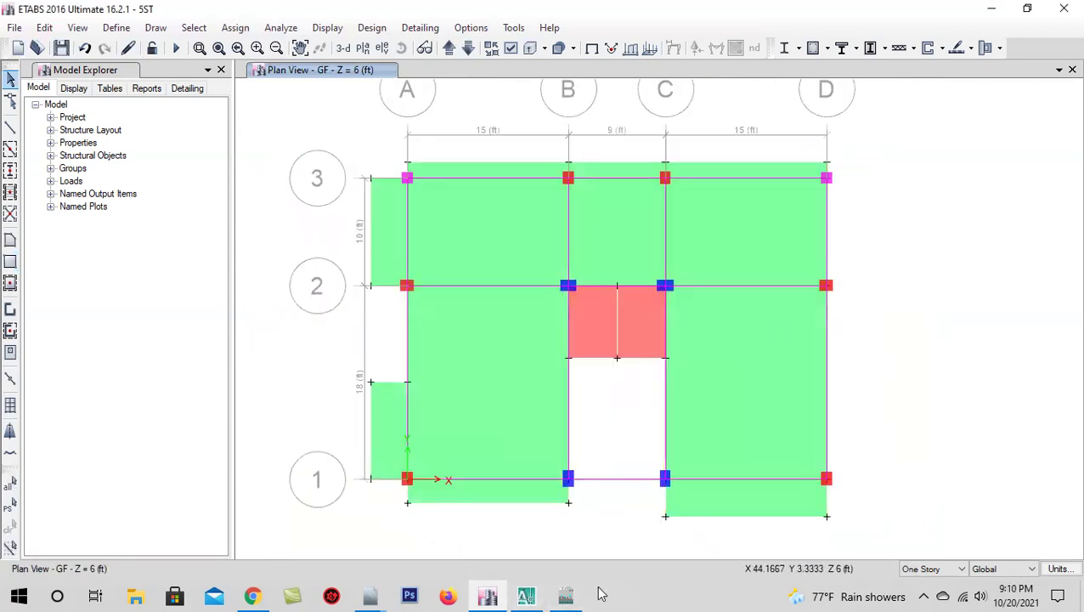
left_click(527, 595)
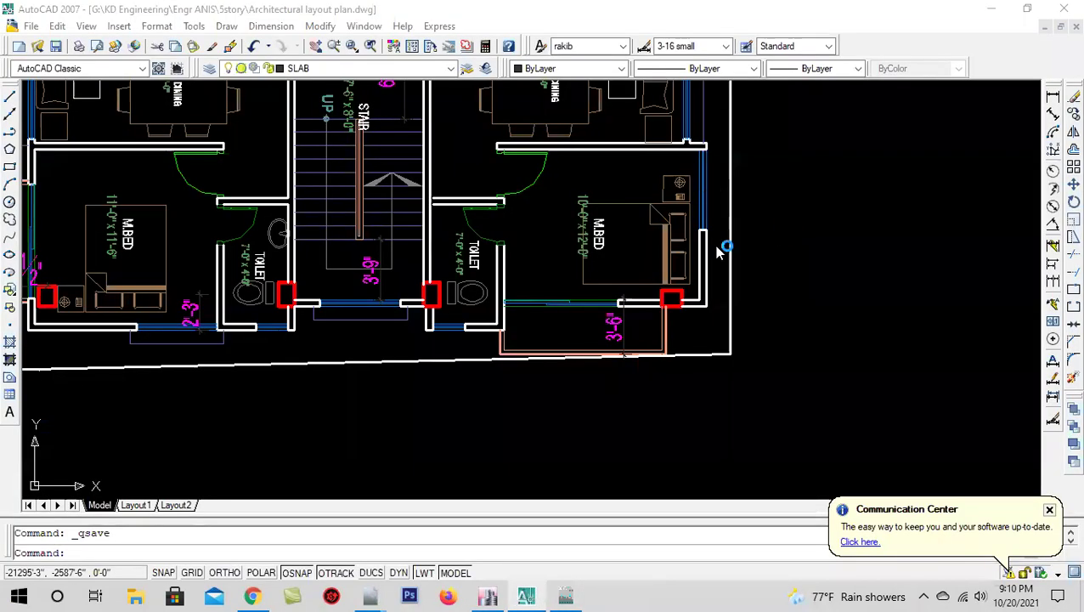
scroll(680, 364, "down", 5)
scroll(701, 221, "up", 4)
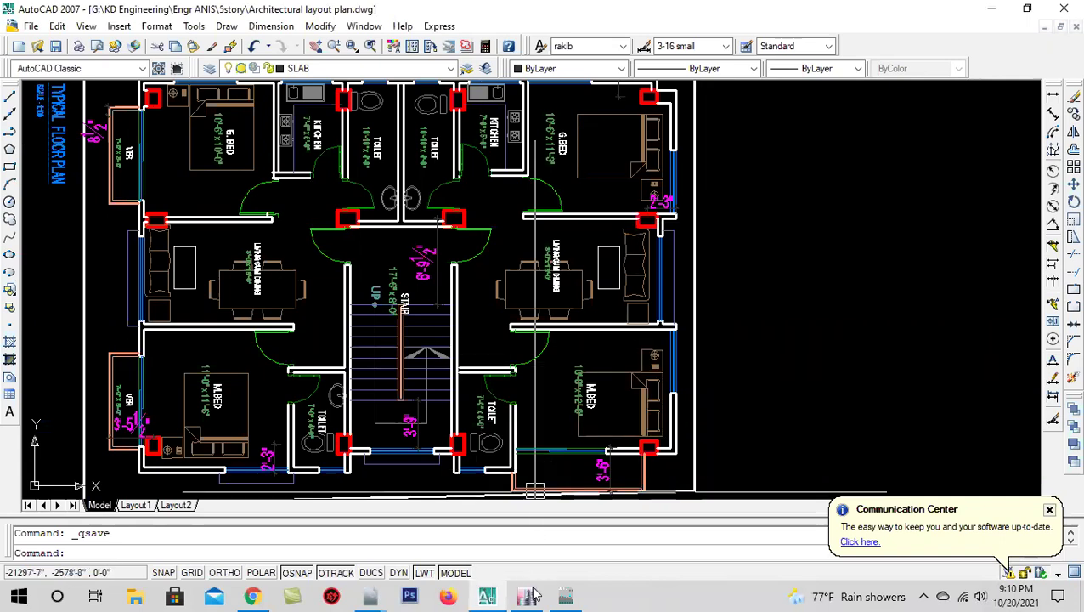
mouse_move(528, 596)
left_click(527, 557)
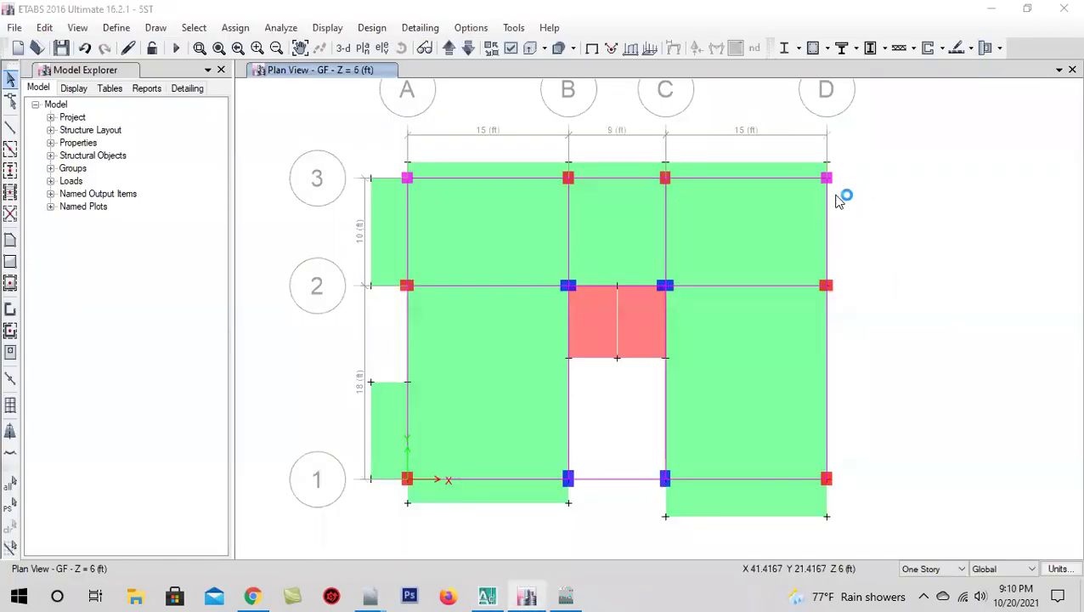
- Place a joint 27 in right of grid point D1
left_click(159, 33)
left_click(196, 93)
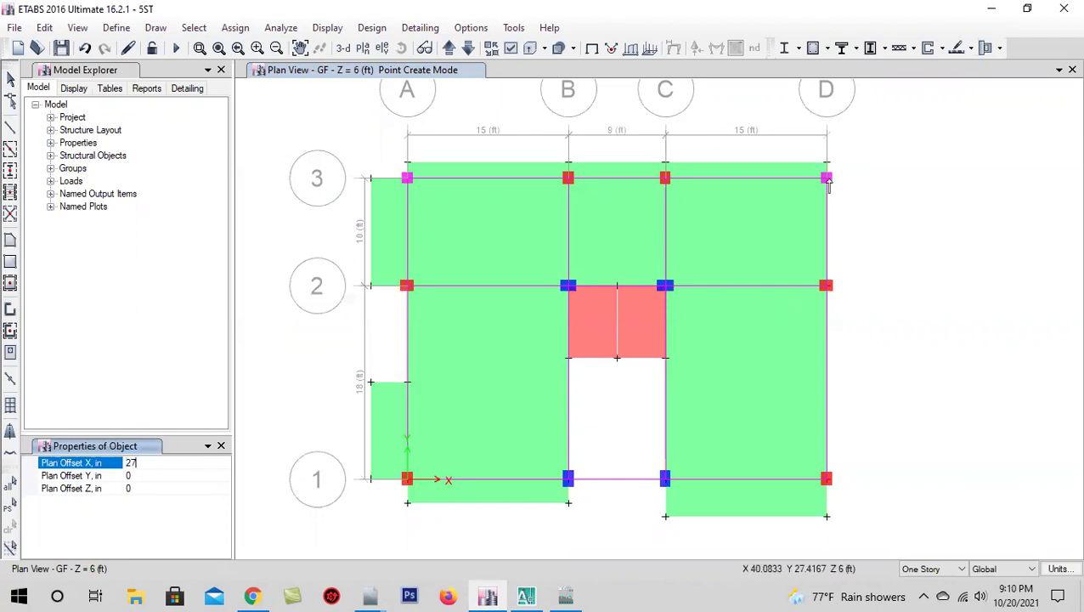
key("Return")
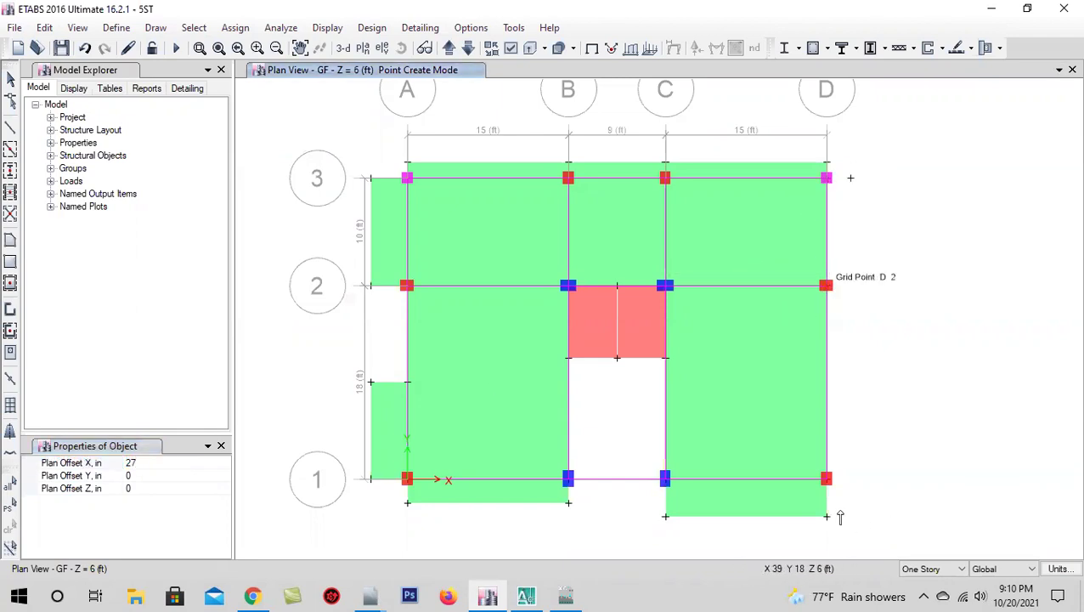
left_click(826, 478)
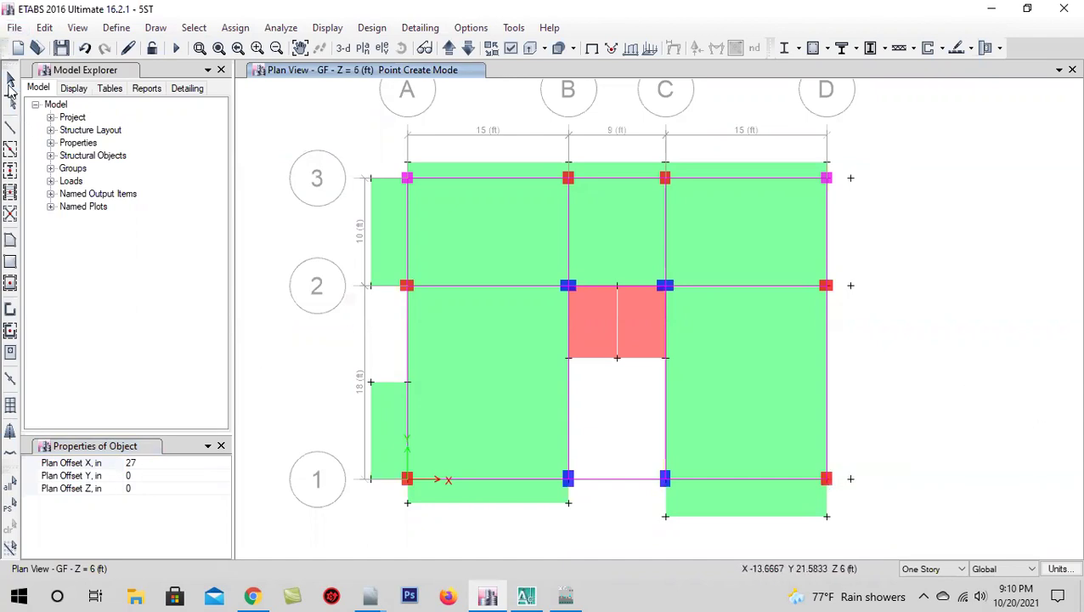
left_click(10, 81)
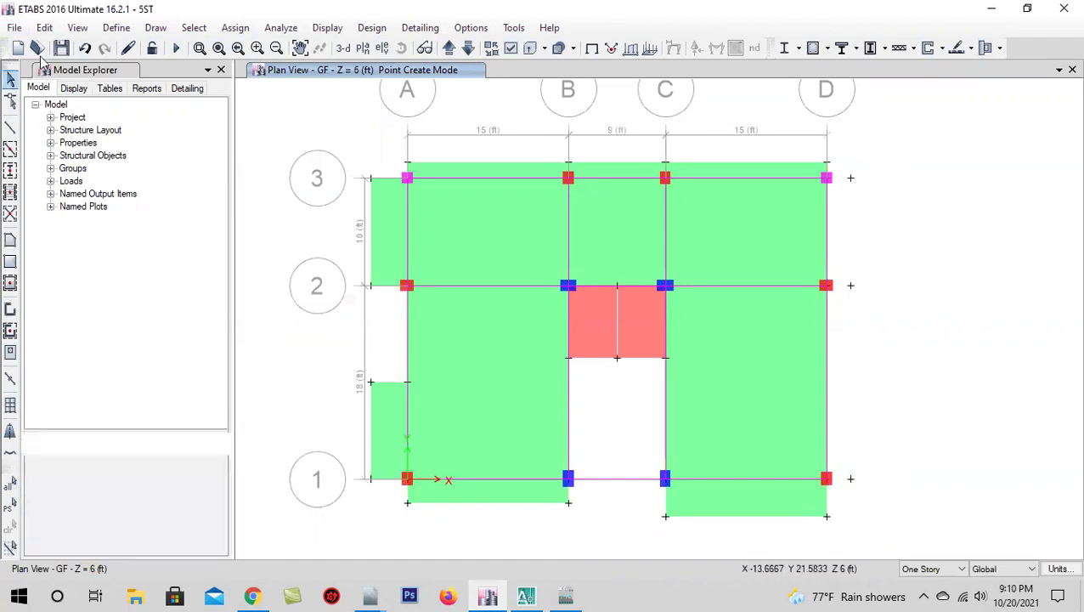
- Draw a Slab-5 balcony strip right of grid D from row 2 down to D1
left_click(10, 263)
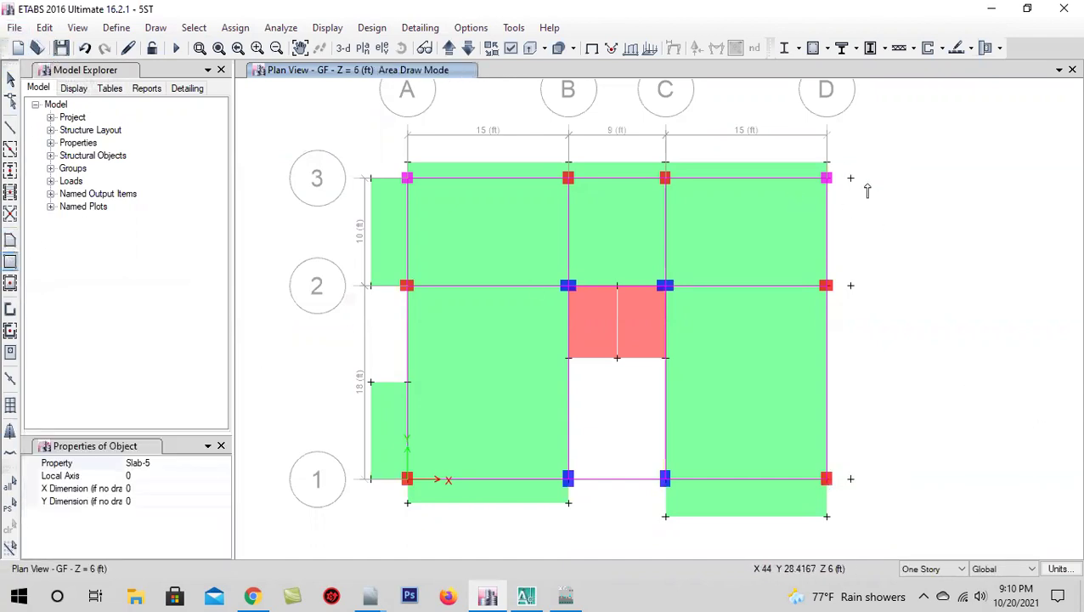
left_click(851, 285)
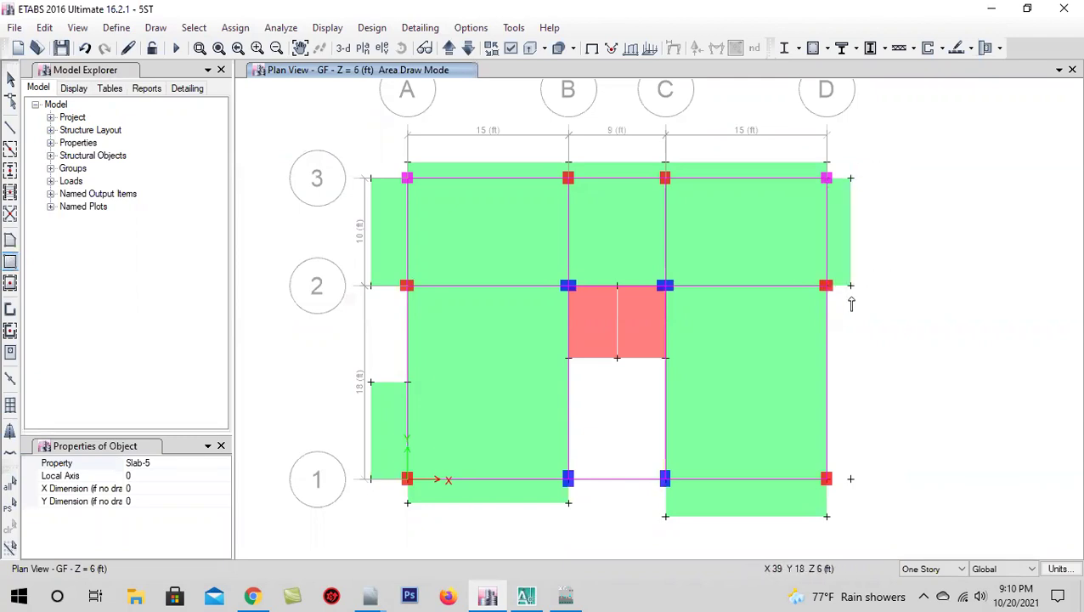
left_click(852, 289)
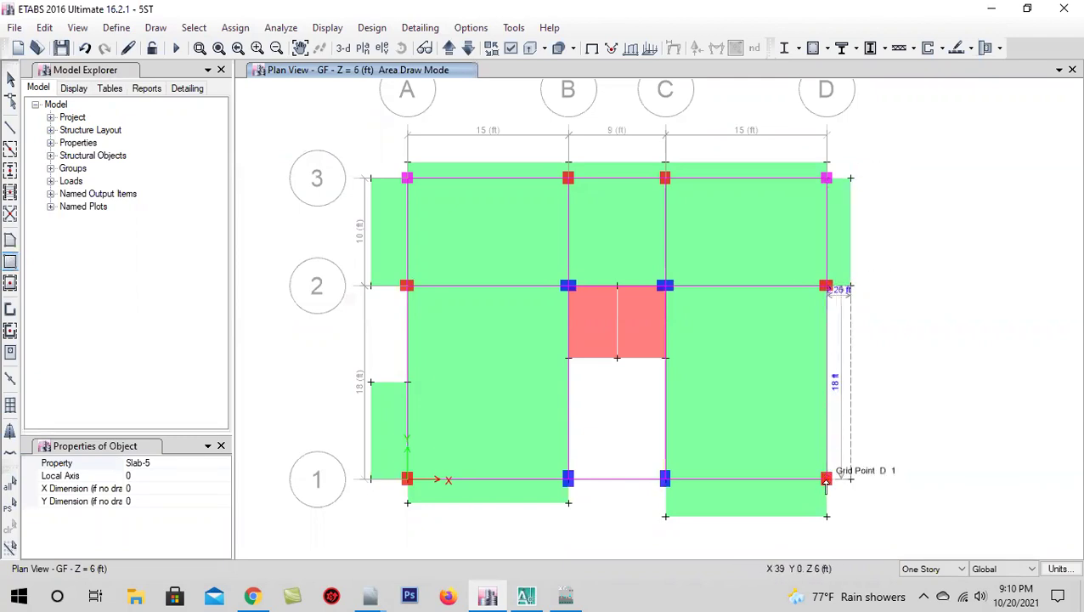
left_click(826, 480)
- Select the nine GF edge balcony strips along the left, top, right and bottom edges
key("Escape")
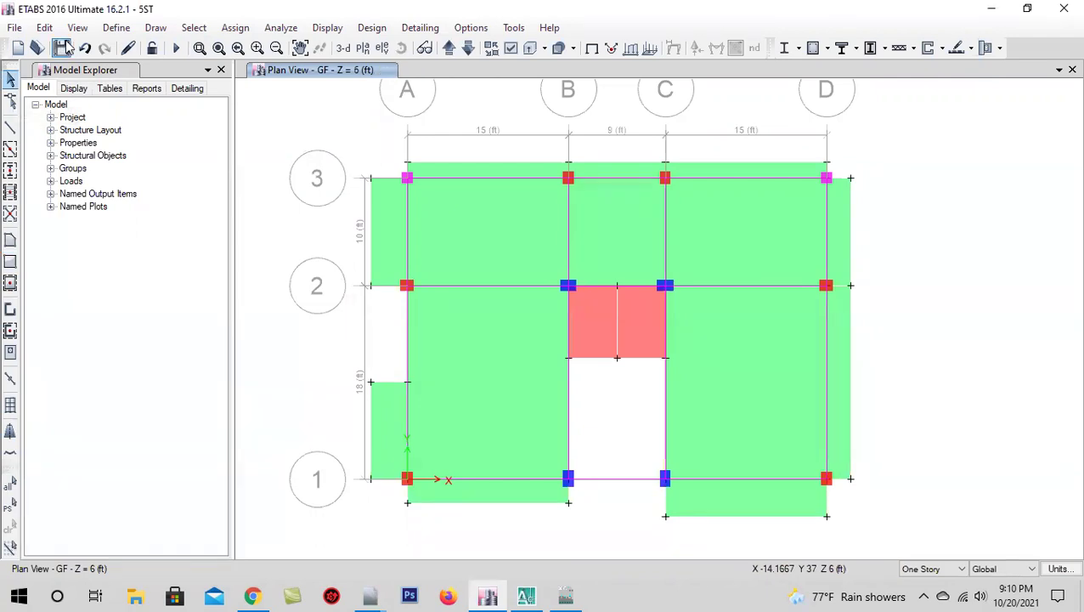
scroll(620, 326, "down", 3)
scroll(633, 370, "up", 3)
left_click(403, 253)
left_click(389, 423)
left_click(526, 179)
left_click(746, 179)
left_click(847, 240)
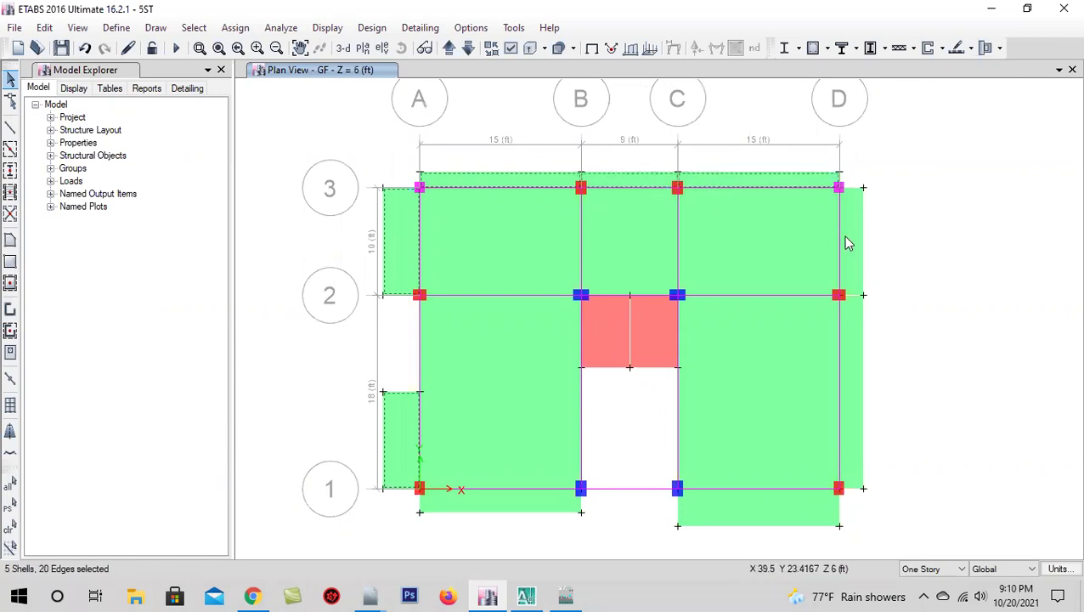
left_click(853, 374)
left_click(803, 519)
left_click(803, 518)
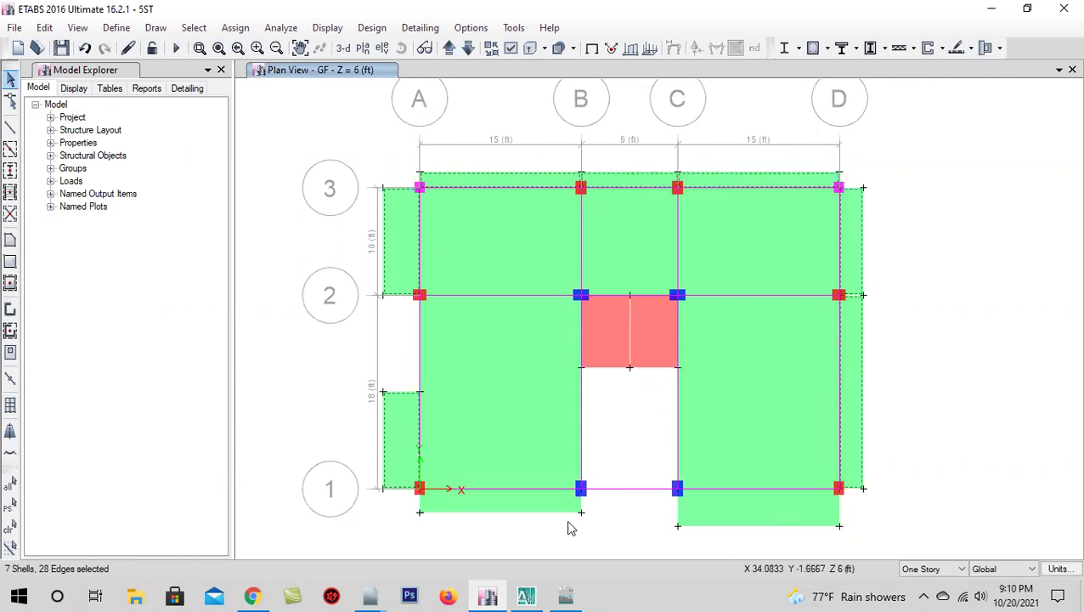
left_click(510, 503)
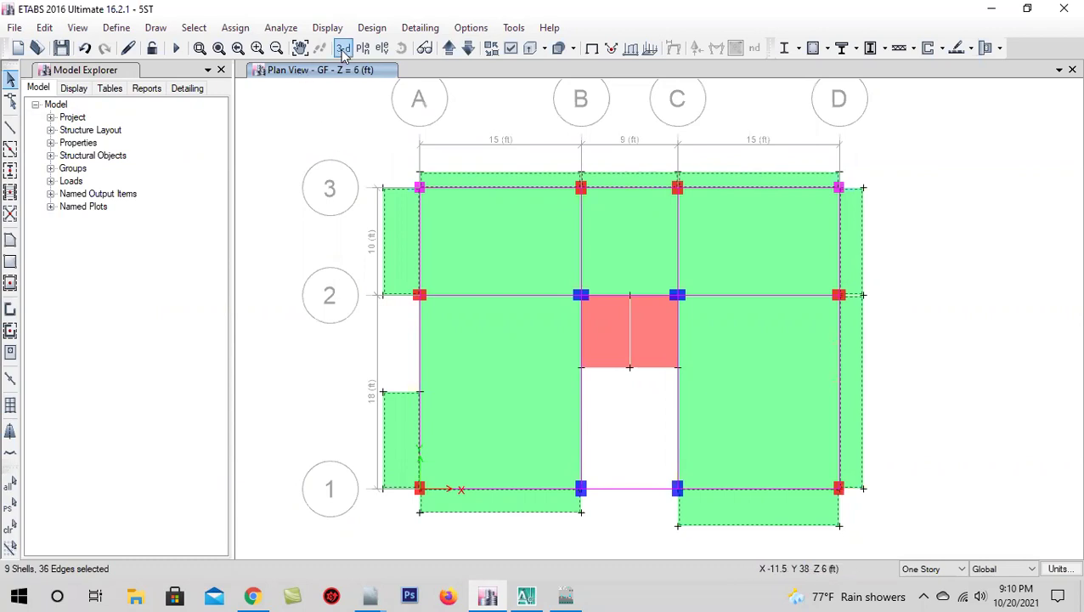
- In 3-D view, replicate the selected balcony strips onto stories 1ST through 5TH
left_click(343, 49)
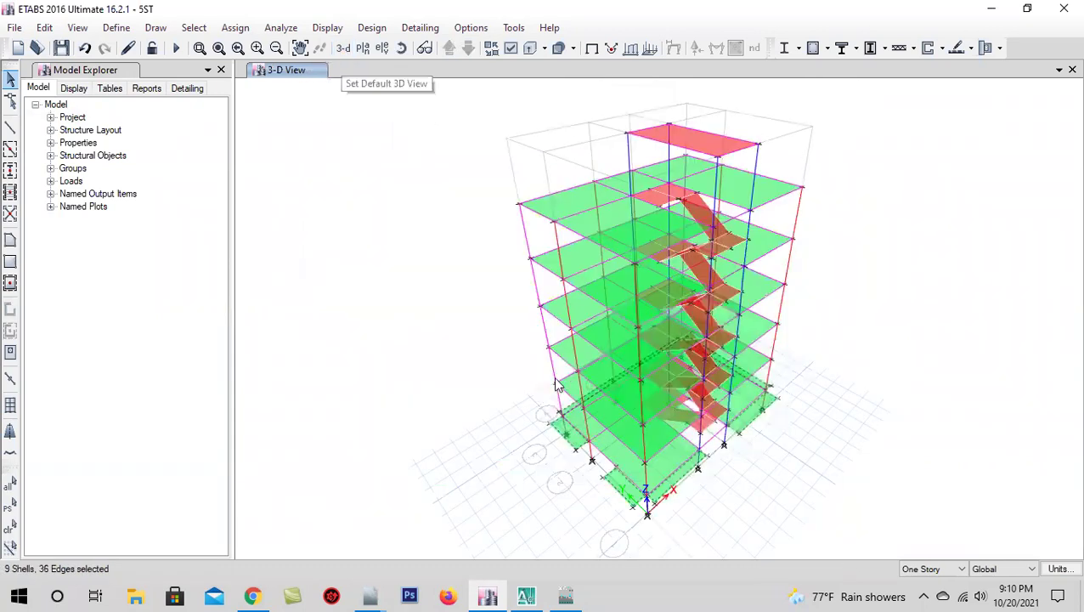
left_click(44, 27)
left_click(114, 278)
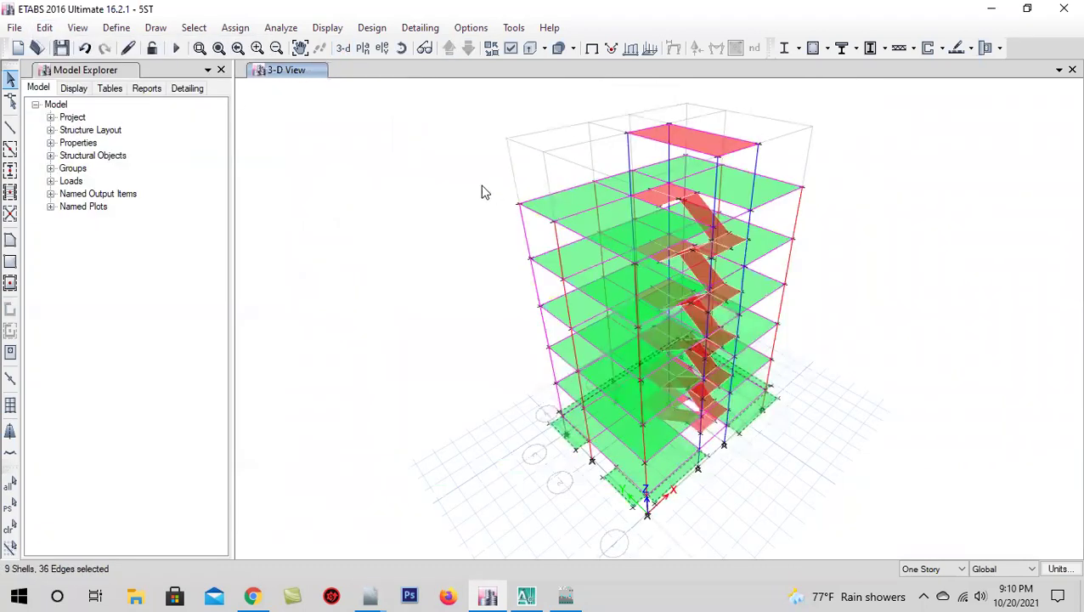
left_click(368, 164)
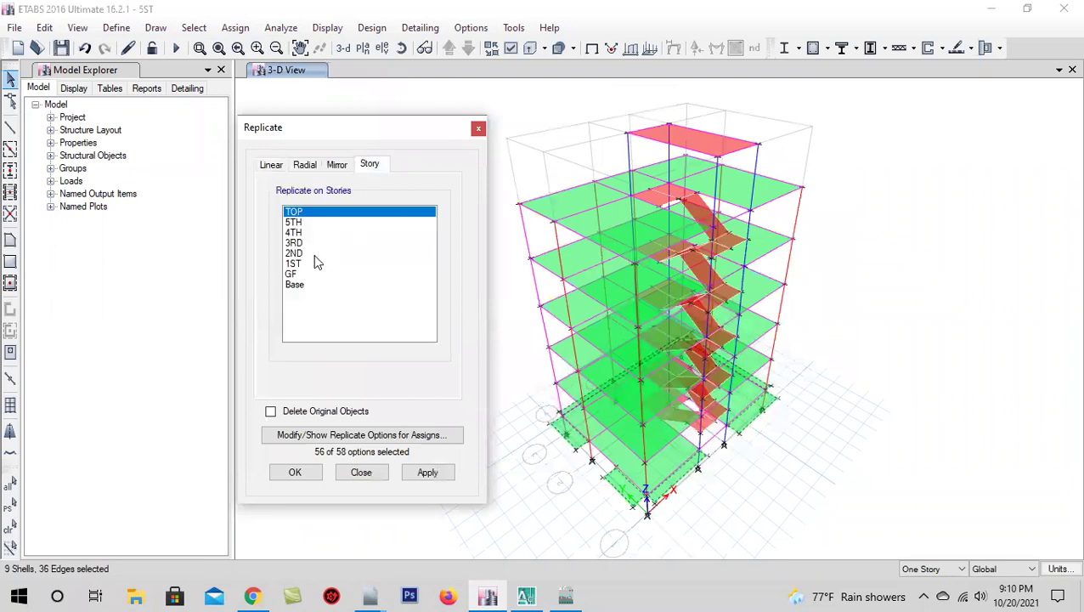
left_click_drag(315, 258, 331, 228)
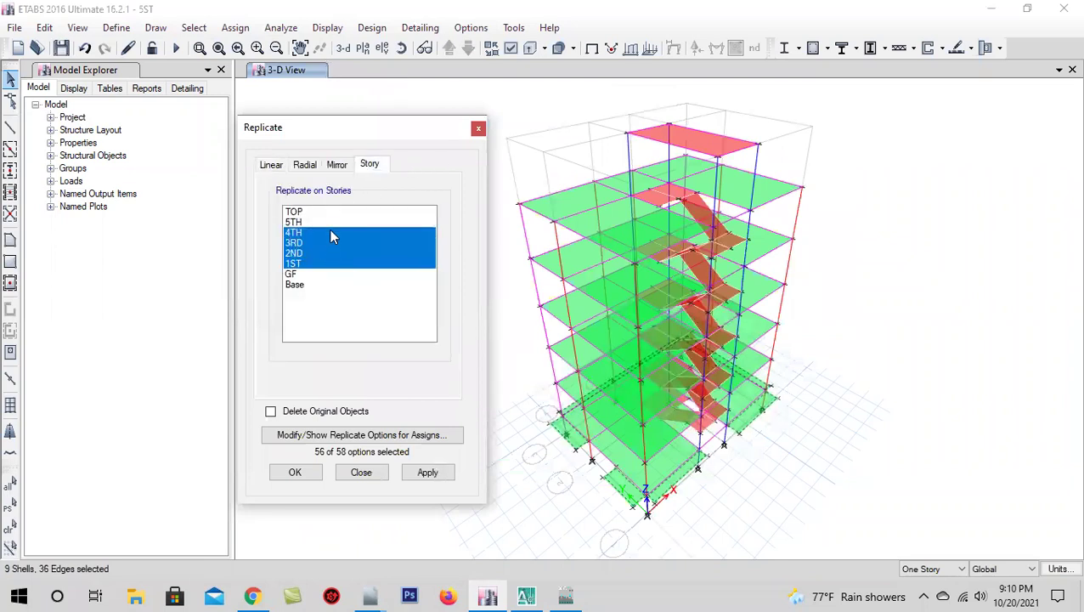
left_click(428, 472)
left_click(296, 472)
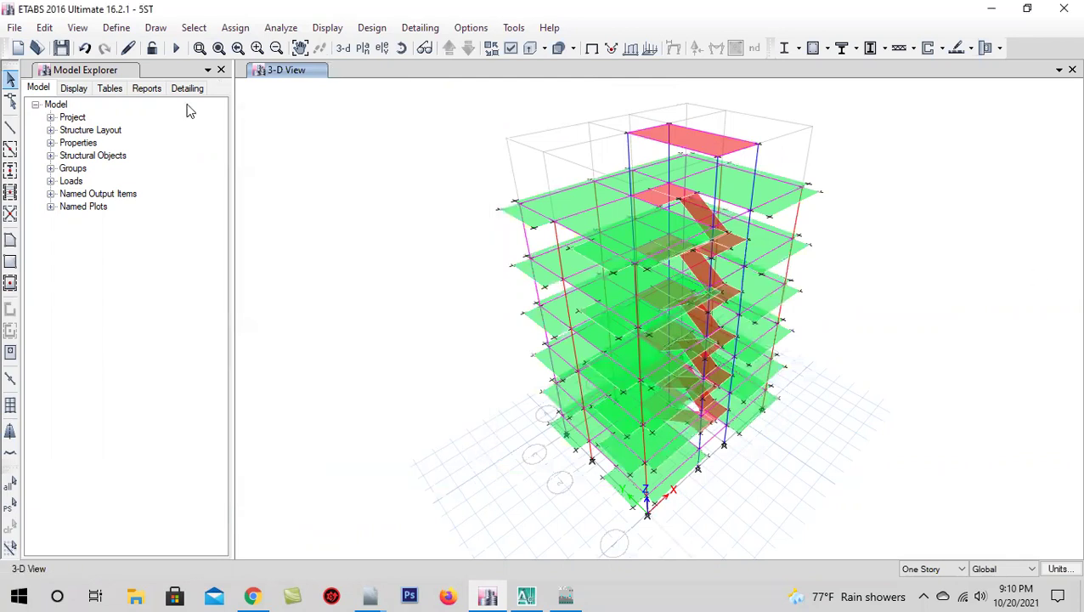
- Display the GF story plan
left_click(364, 49)
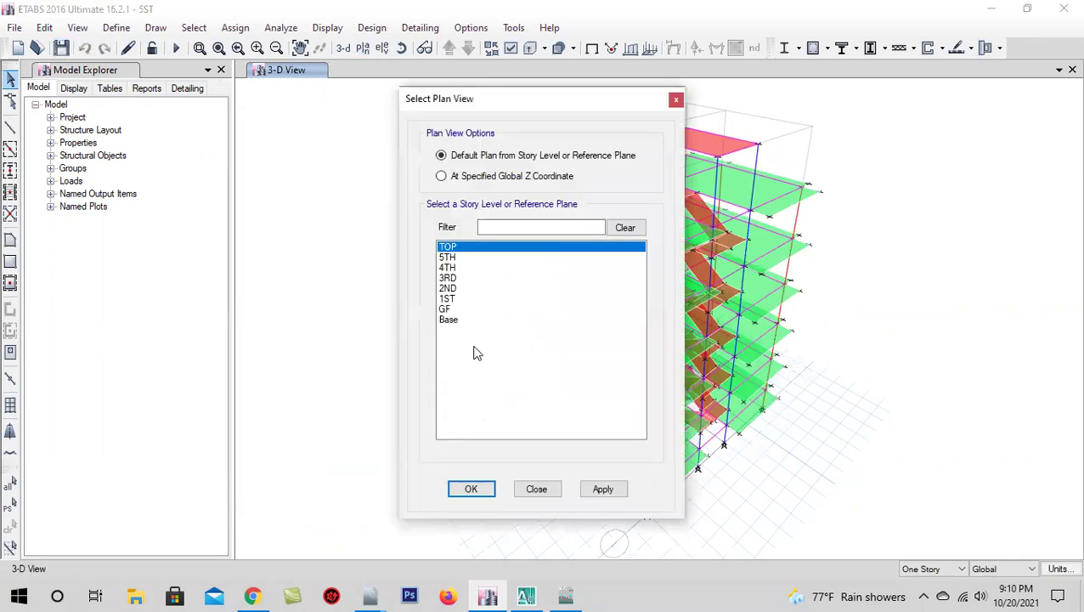
left_click(457, 310)
left_click(605, 490)
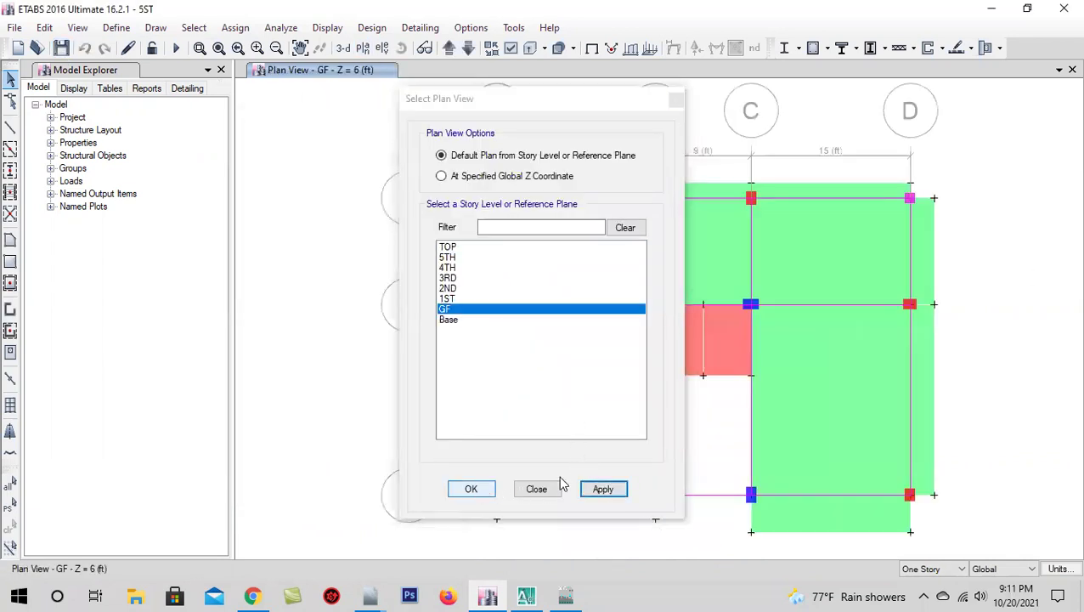
left_click(548, 489)
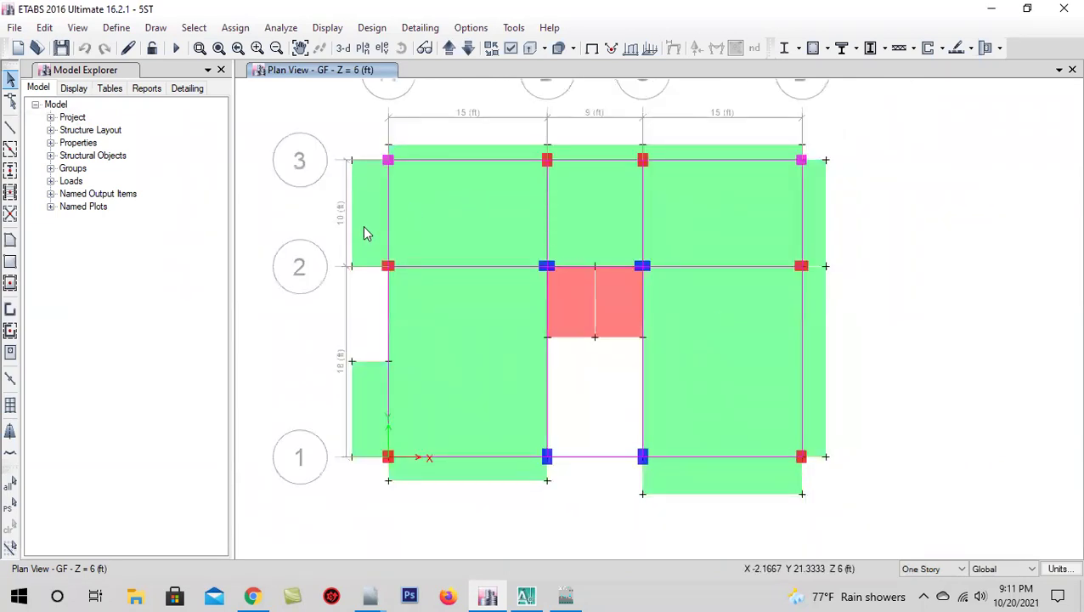
- Select and delete the nine GF balcony strip slabs
left_click(363, 225)
left_click(363, 406)
left_click(493, 151)
left_click(586, 152)
left_click(684, 154)
left_click(816, 235)
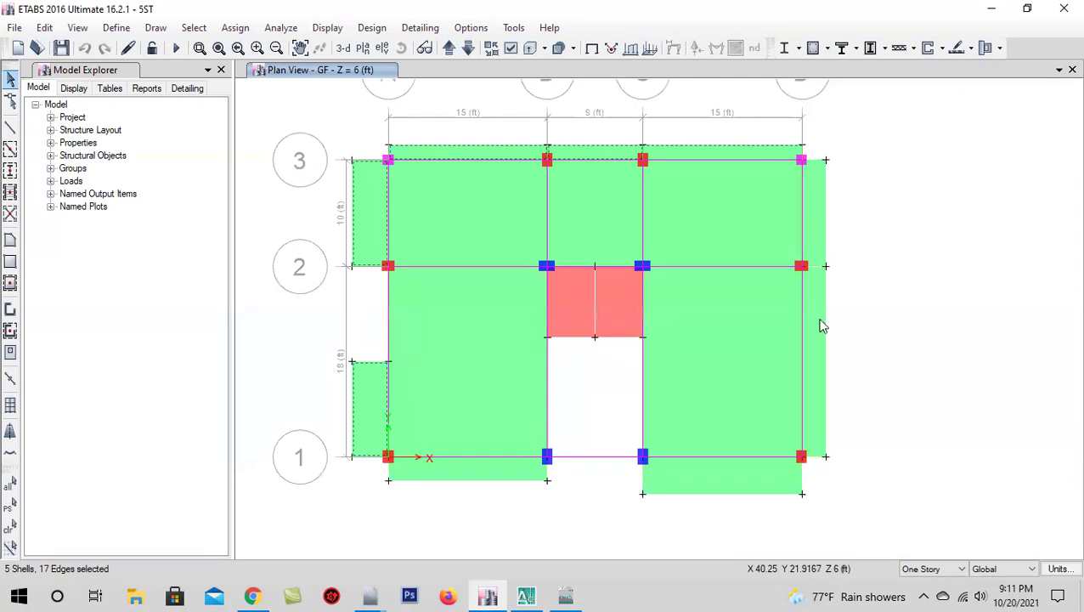
left_click(820, 382)
left_click(736, 482)
left_click(511, 475)
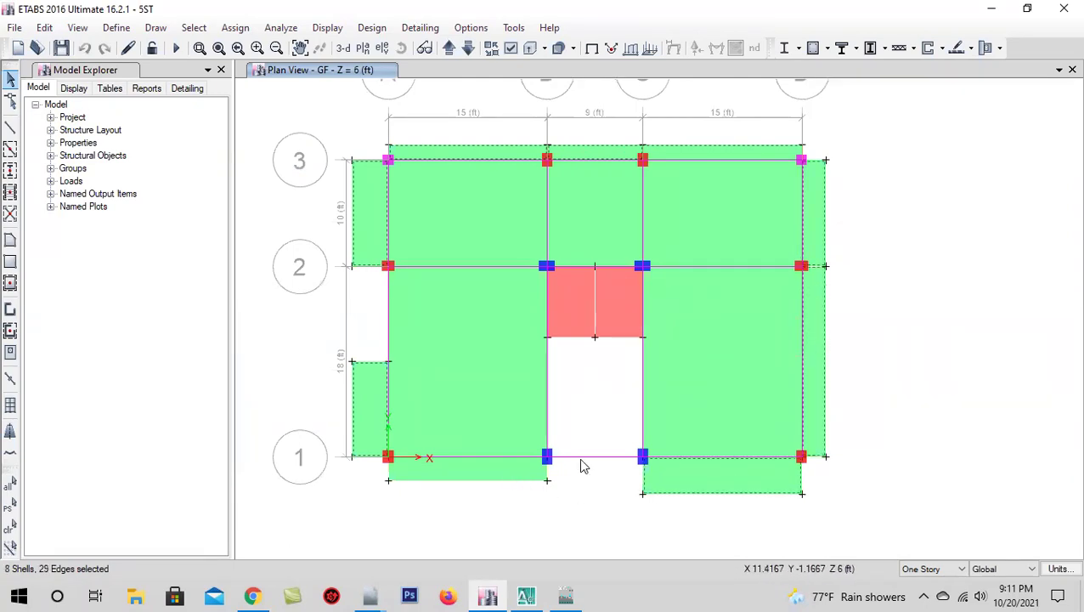
left_click(44, 27)
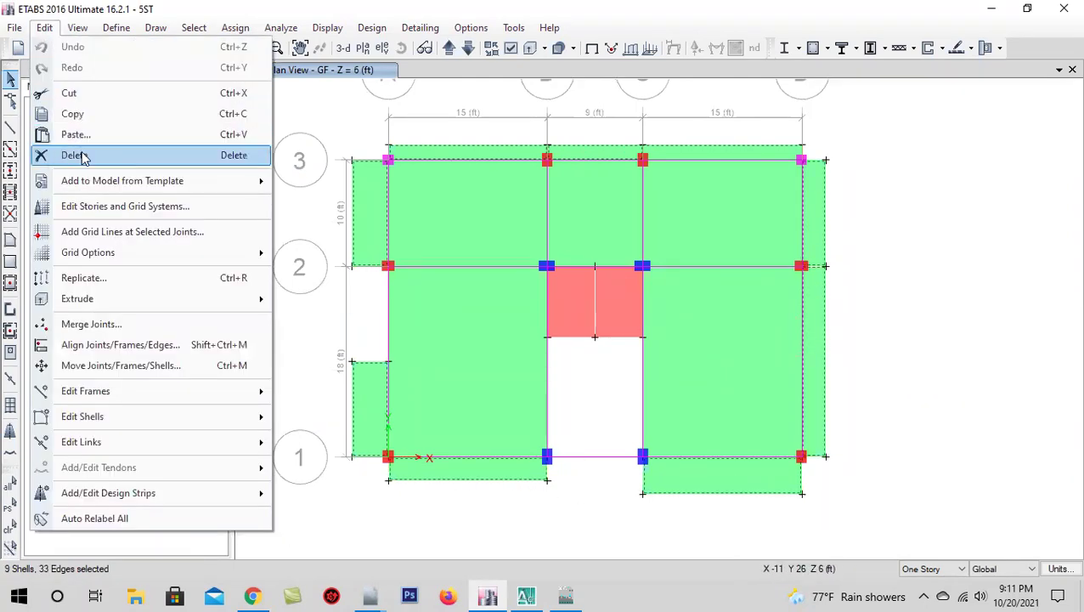
left_click(81, 156)
- Delete the leftover offset joints around the GF plan edges, then move up to 1ST
left_click_drag(321, 144, 360, 478)
left_click_drag(357, 528, 502, 493)
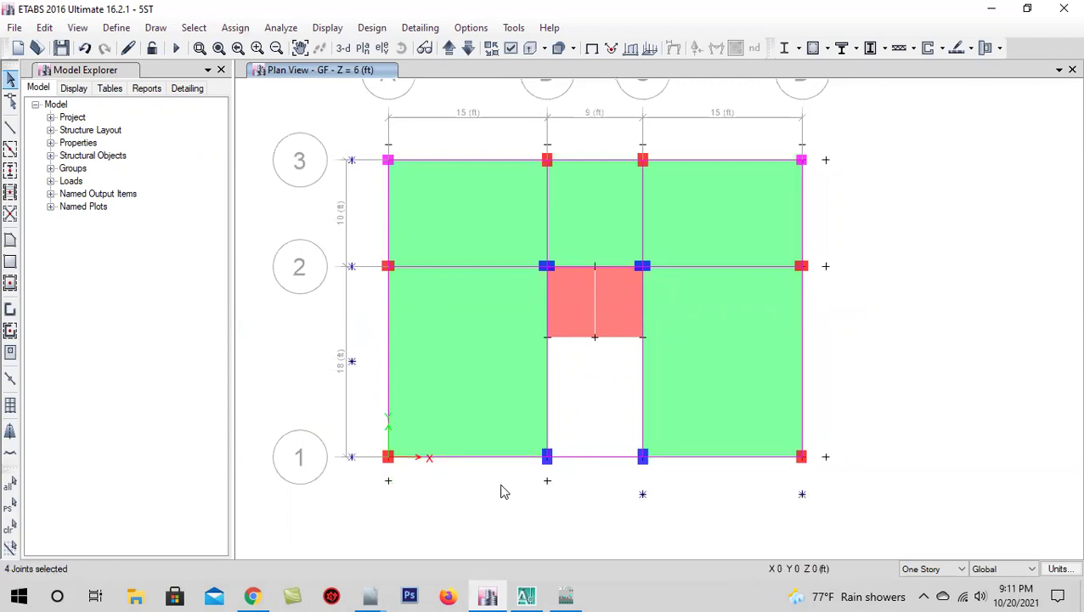
left_click_drag(564, 467, 368, 515)
left_click_drag(863, 133, 820, 498)
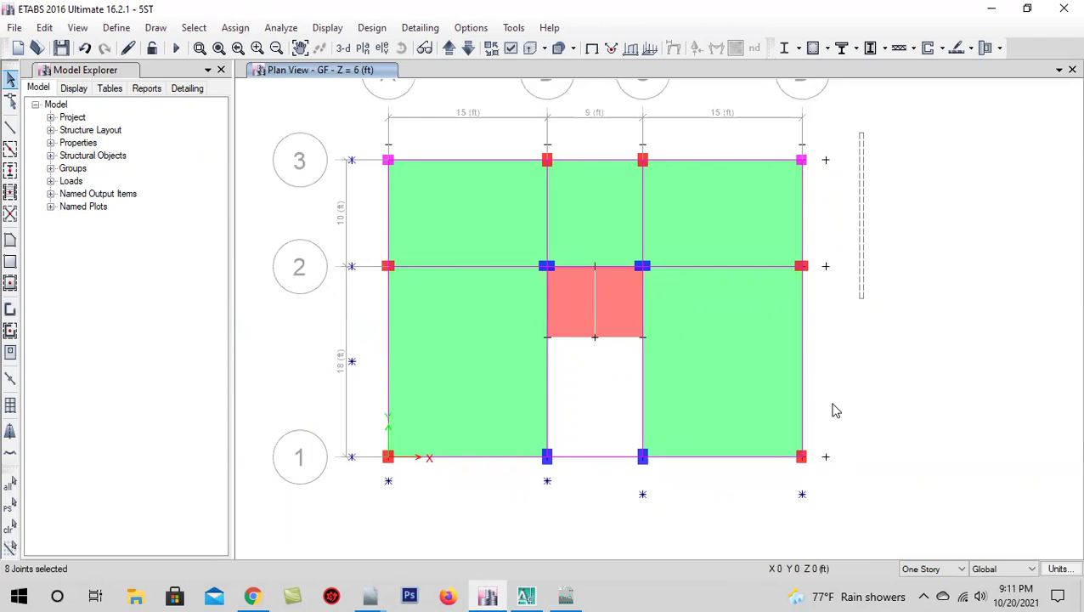
left_click(44, 27)
left_click(89, 157)
left_click_drag(849, 129, 368, 156)
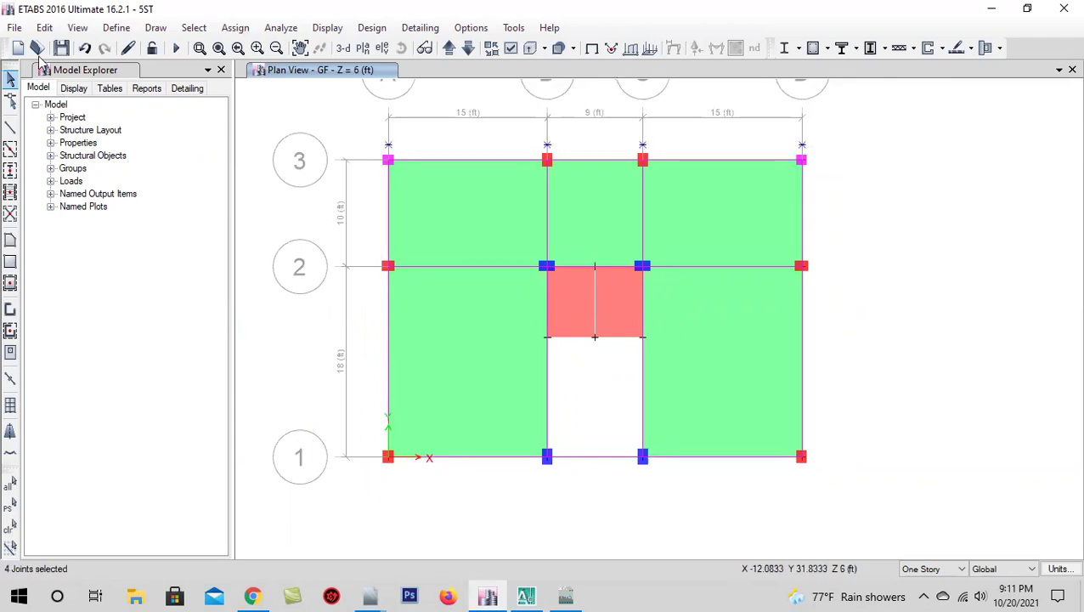
left_click(44, 27)
left_click(230, 150)
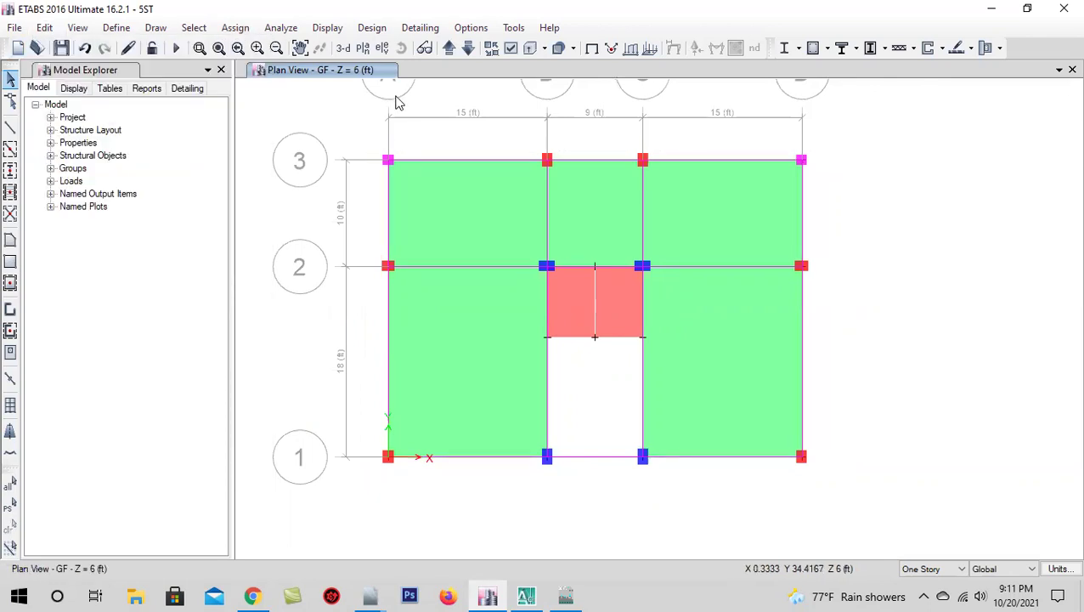
left_click(448, 48)
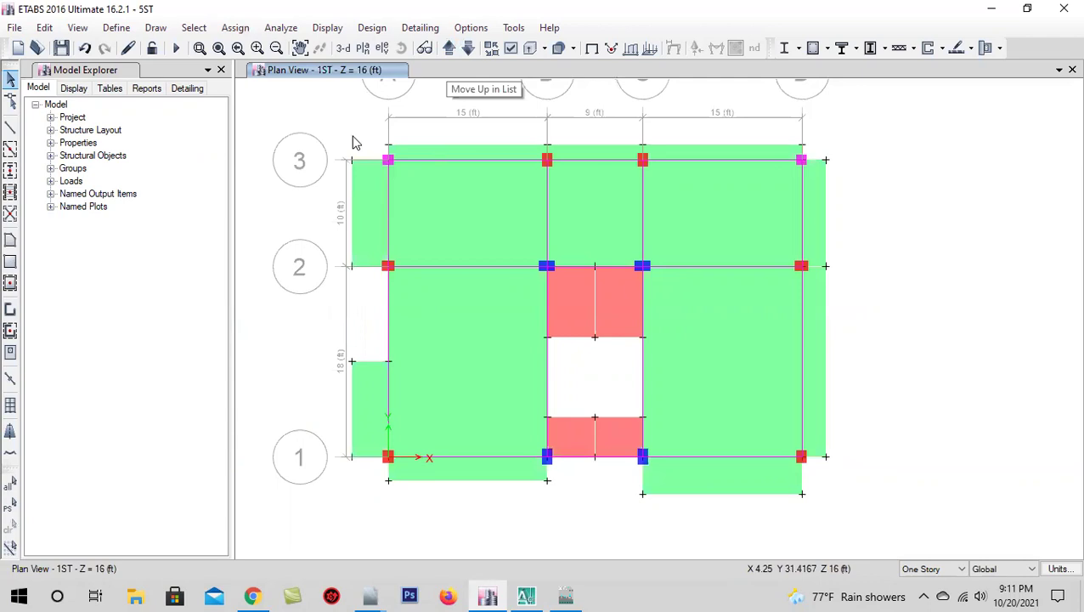
- Switch to 3-D and rotate the building to inspect the upper-floor balconies
left_click(341, 49)
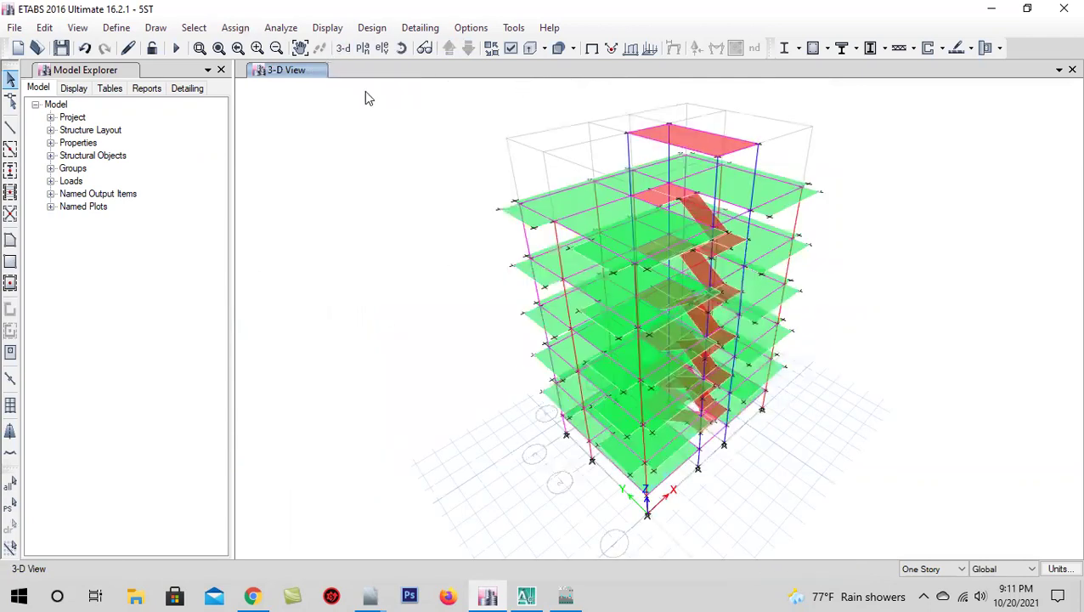
left_click(405, 50)
mouse_move(494, 399)
left_mouse_down()
mouse_move(380, 375)
mouse_move(437, 441)
mouse_move(504, 396)
mouse_move(436, 445)
mouse_move(448, 483)
mouse_move(385, 373)
mouse_move(325, 327)
mouse_move(503, 429)
mouse_move(455, 440)
left_mouse_up()
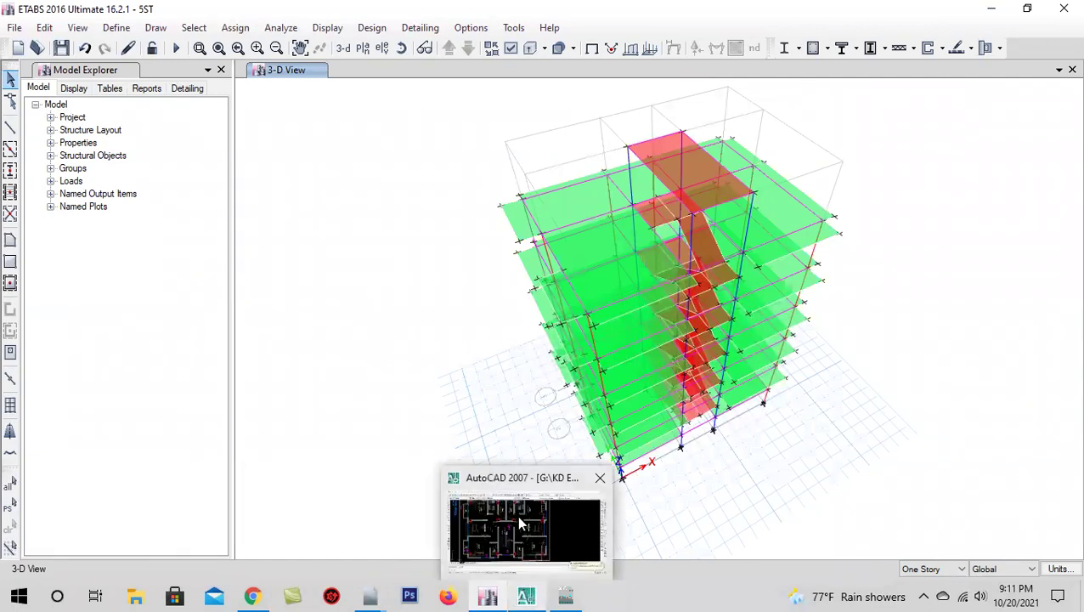
mouse_move(526, 596)
left_click(514, 514)
- Zoom and pan around the AutoCAD ground and typical floor plans, then return to ETABS
scroll(470, 397, "down", 4)
scroll(603, 330, "down", 6)
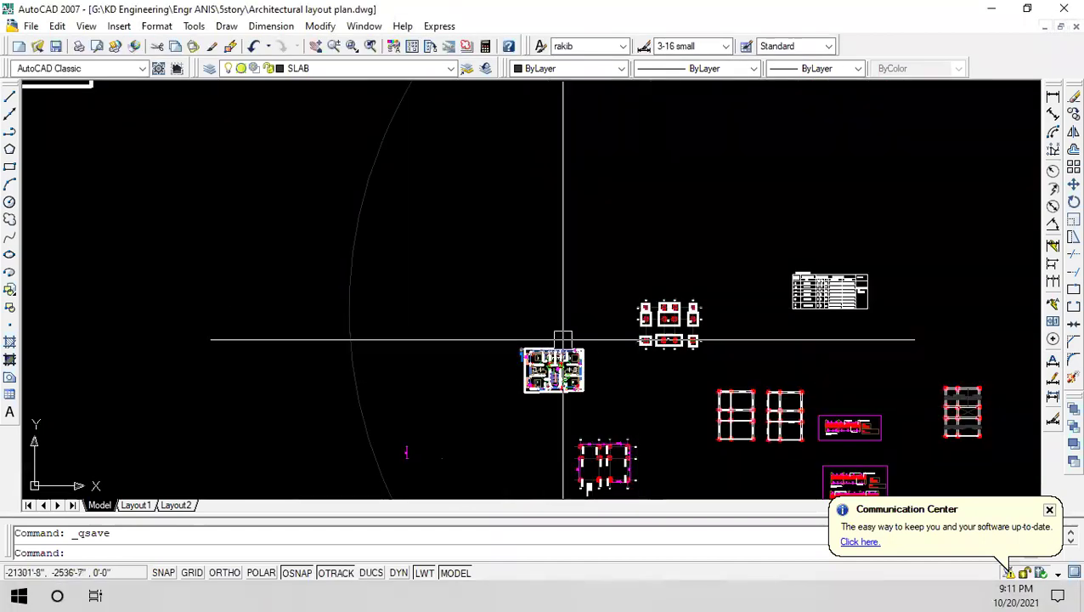
scroll(583, 371, "down", 3)
scroll(370, 161, "up", 4)
scroll(357, 187, "up", 6)
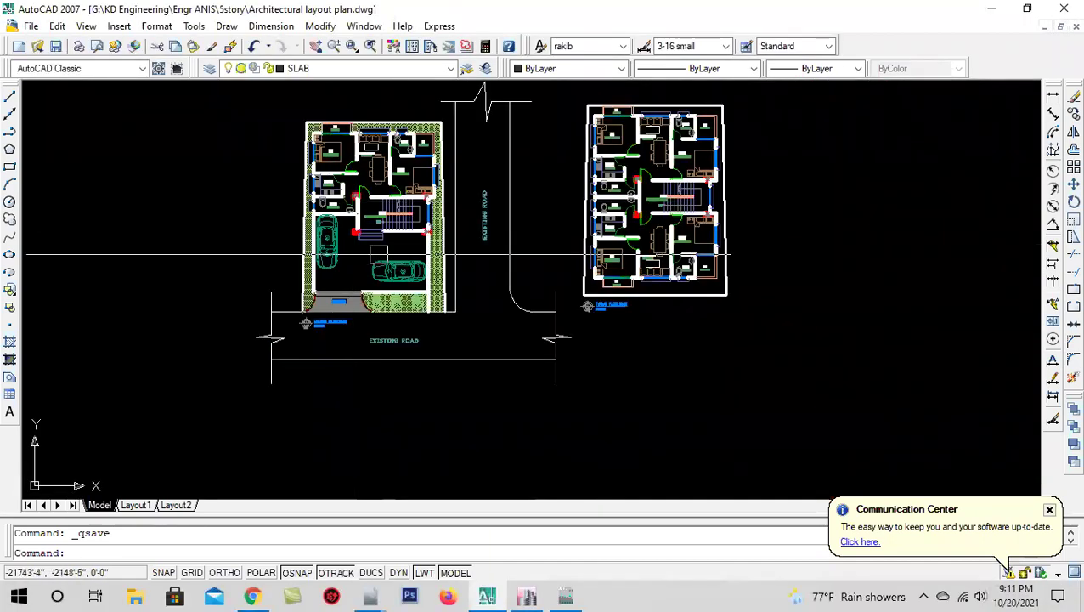
scroll(346, 204, "up", 1)
scroll(400, 212, "up", 1)
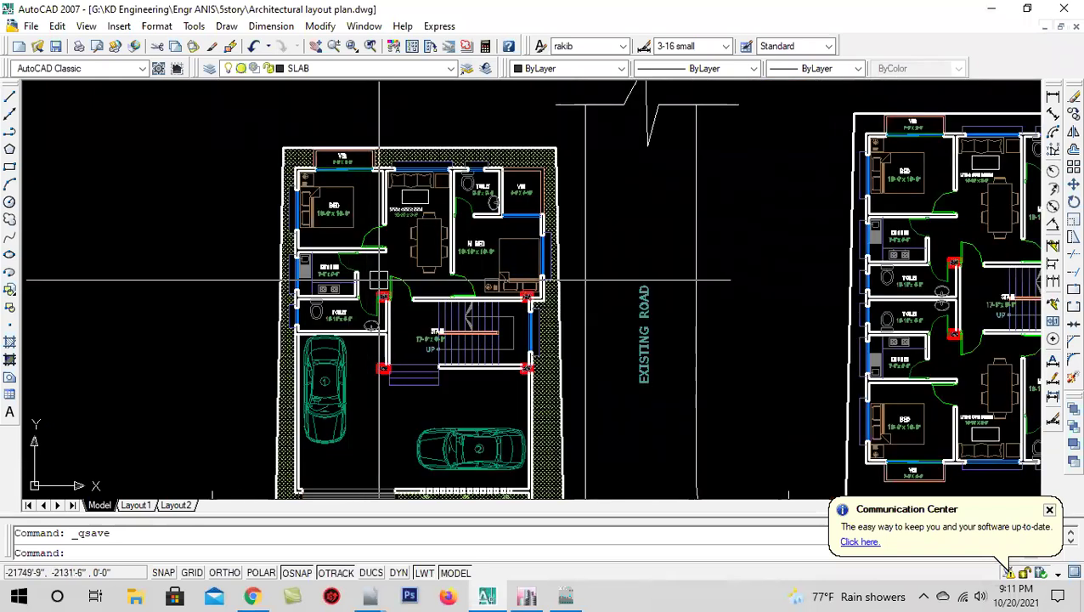
middle_click_drag(503, 447, 460, 288)
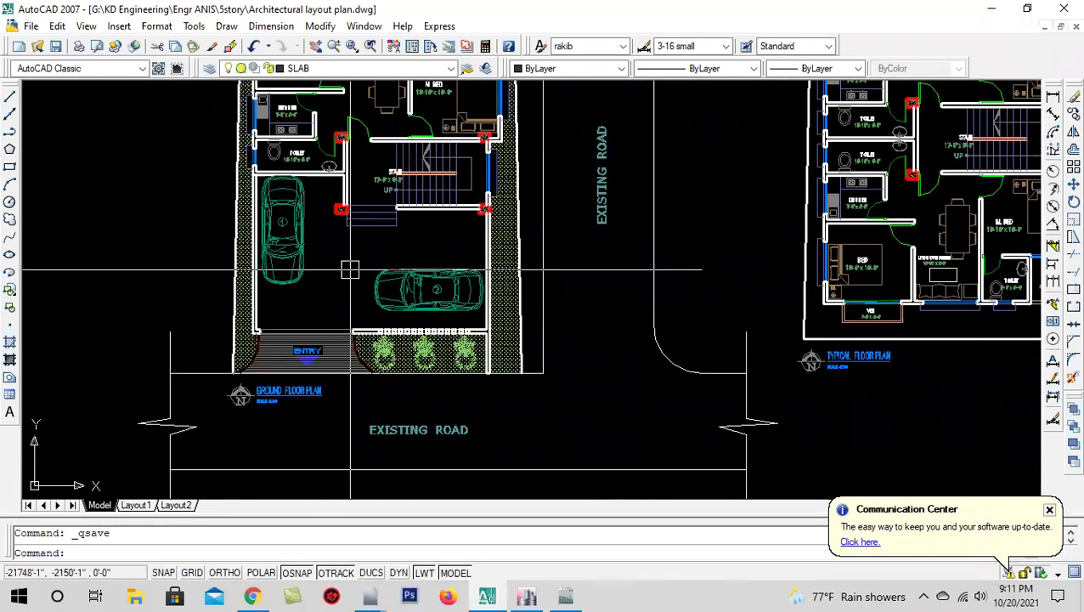
scroll(374, 286, "down", 3)
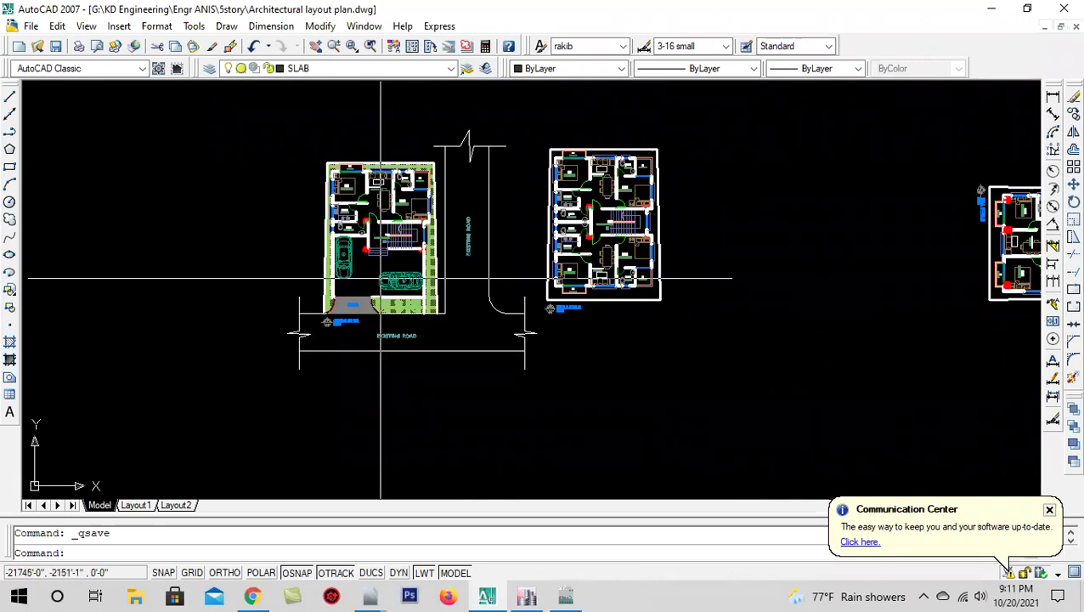
middle_click_drag(618, 252, 587, 252)
scroll(491, 309, "down", 3)
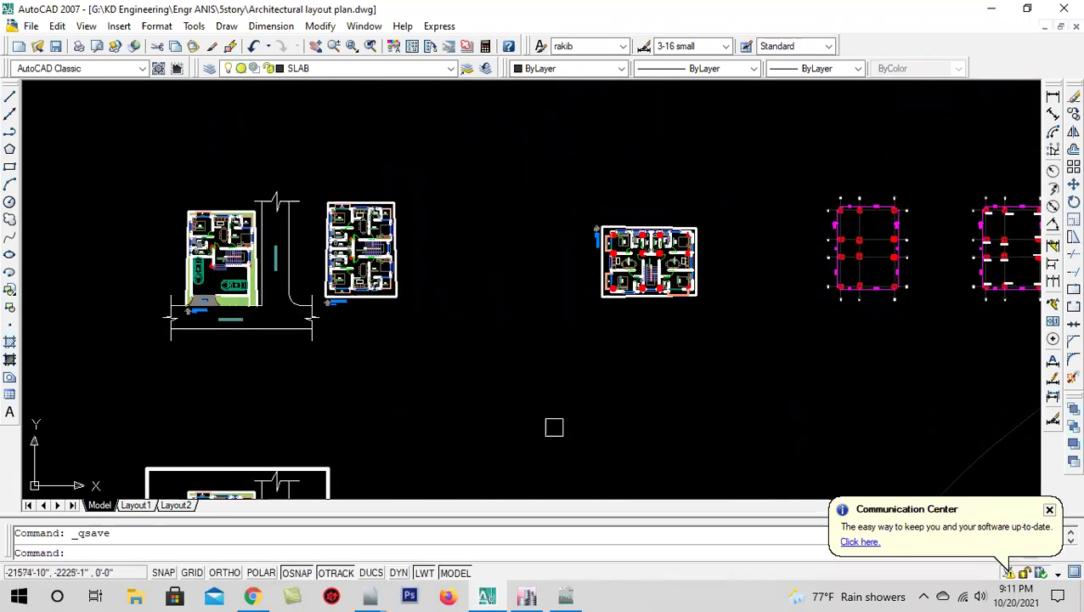
scroll(554, 425, "down", 2)
scroll(339, 357, "down", 2)
scroll(303, 448, "up", 4)
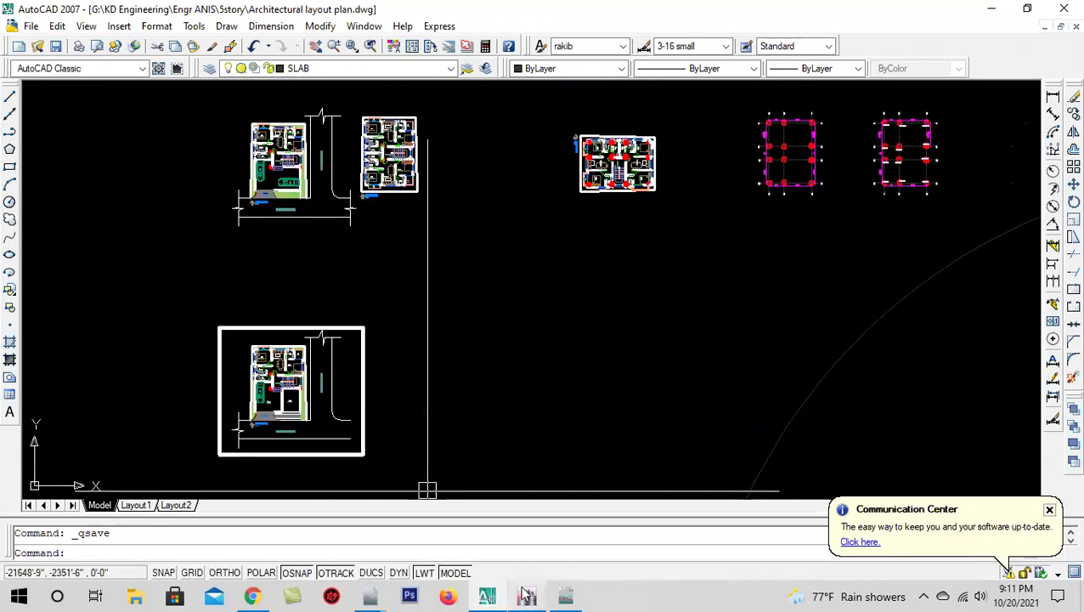
left_click(518, 535)
- Show and pan the GF plan, then move up to the 1ST story
left_click(365, 49)
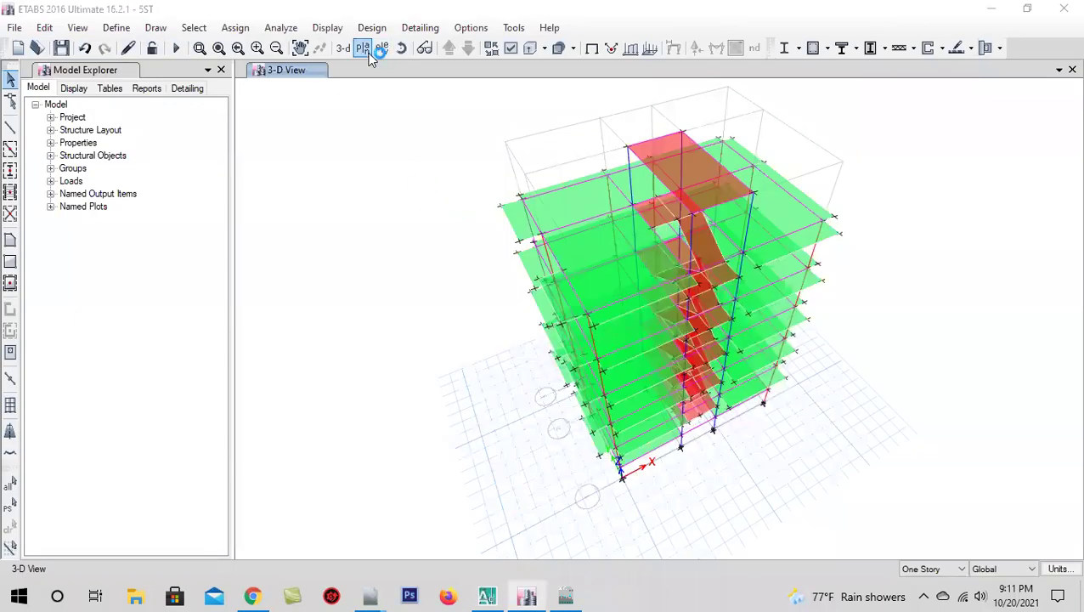
left_click(466, 309)
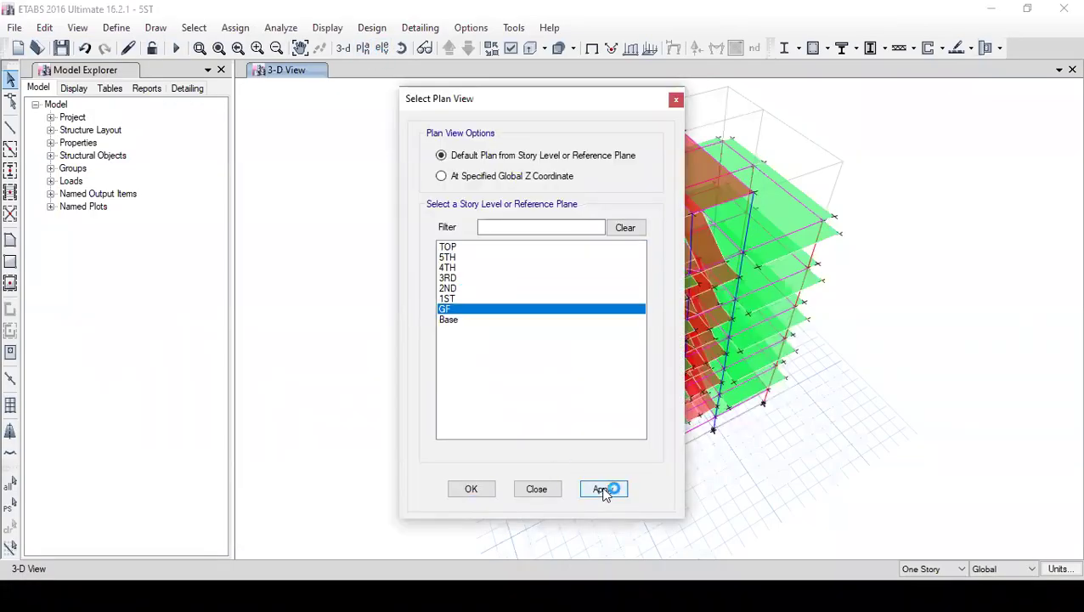
left_click(472, 489)
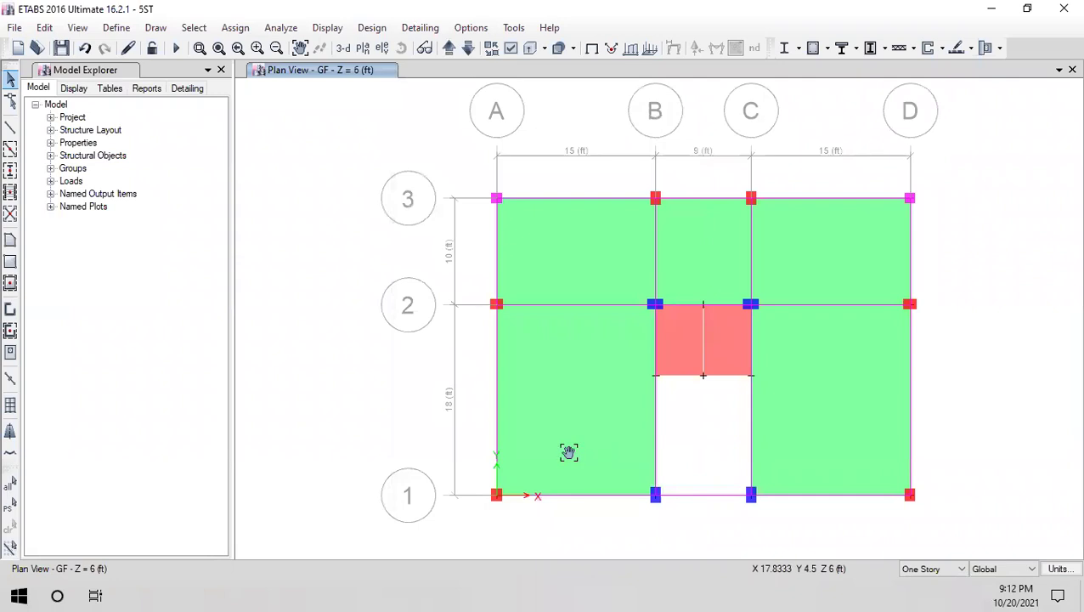
left_click_drag(568, 452, 443, 448)
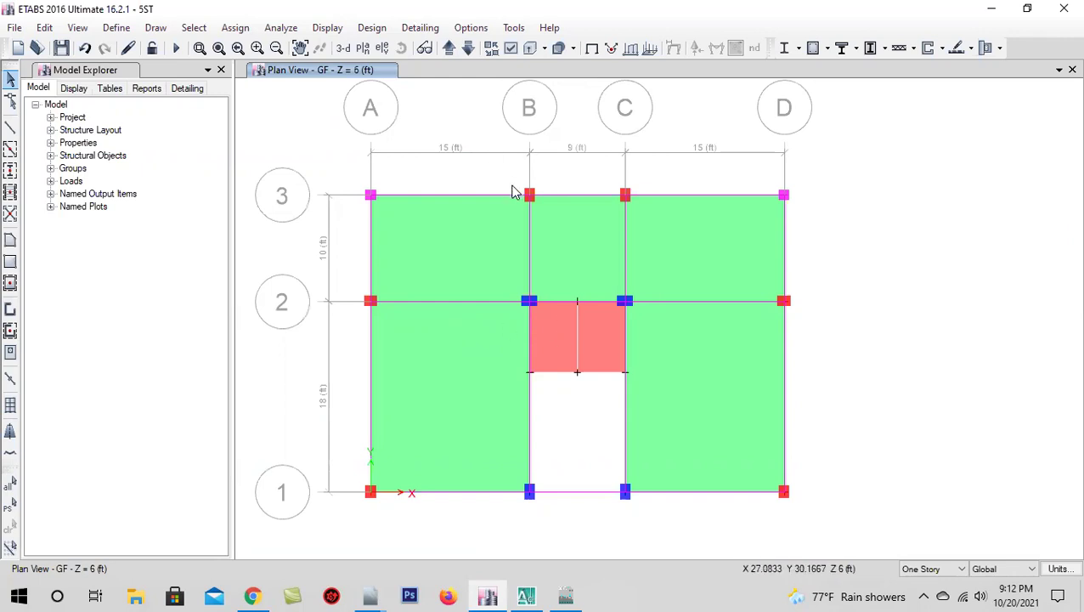
left_click(443, 51)
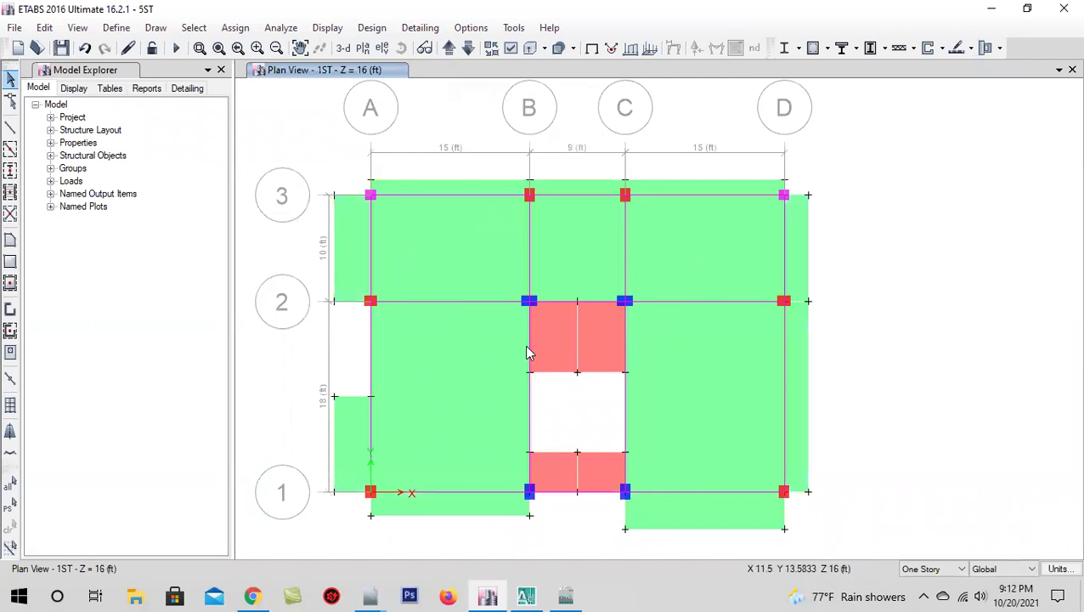
- Show the default 3-D view, orbit to inspect the stair slabs, and save the model
left_click(341, 48)
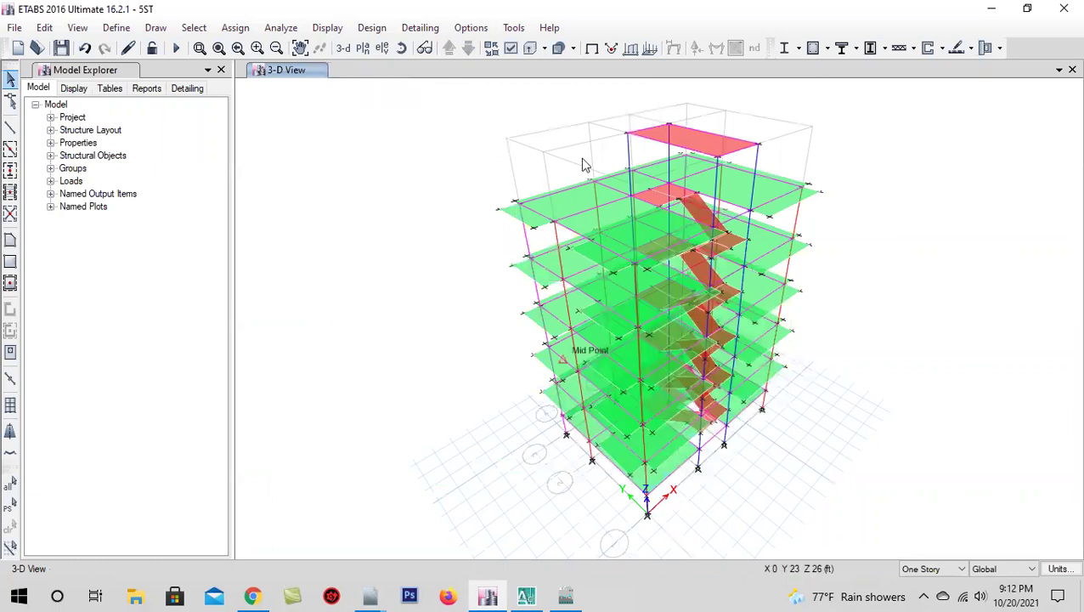
left_click(401, 49)
mouse_move(438, 489)
left_mouse_down()
mouse_move(392, 513)
mouse_move(515, 522)
left_mouse_up()
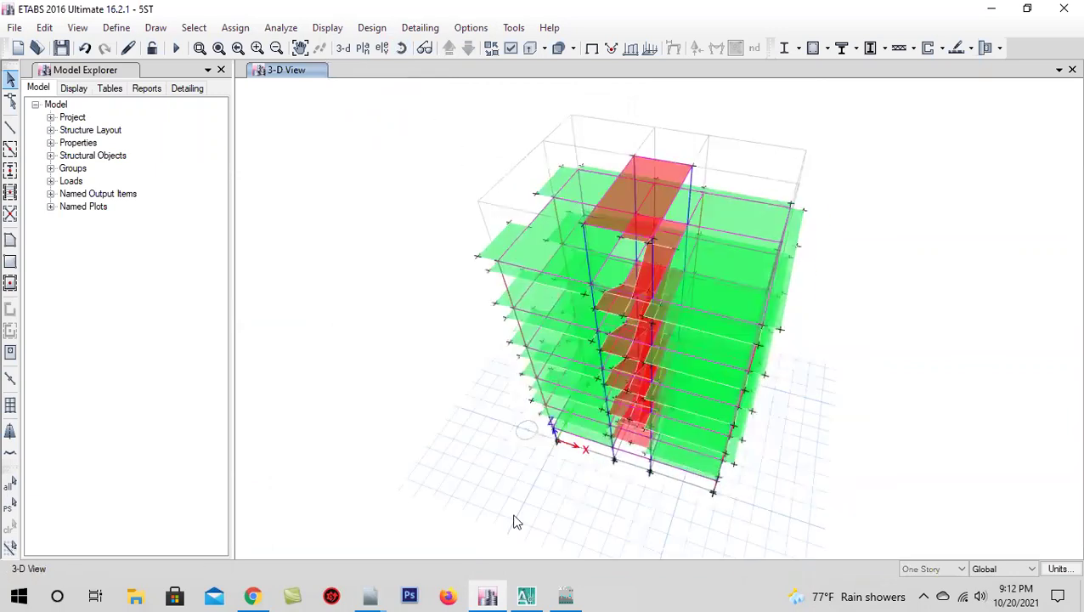
left_click(339, 51)
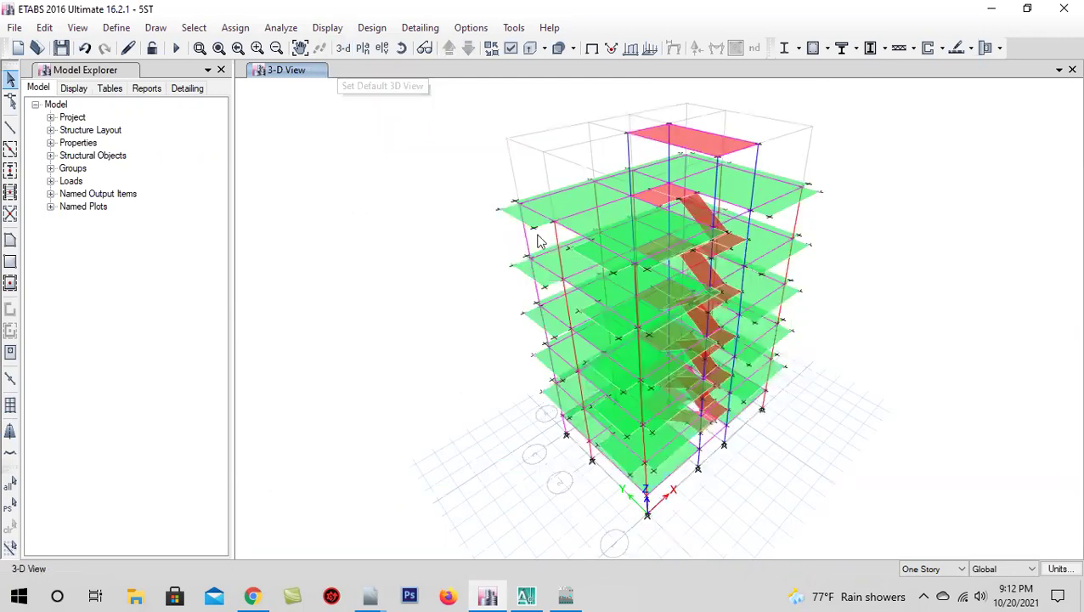
left_click(61, 48)
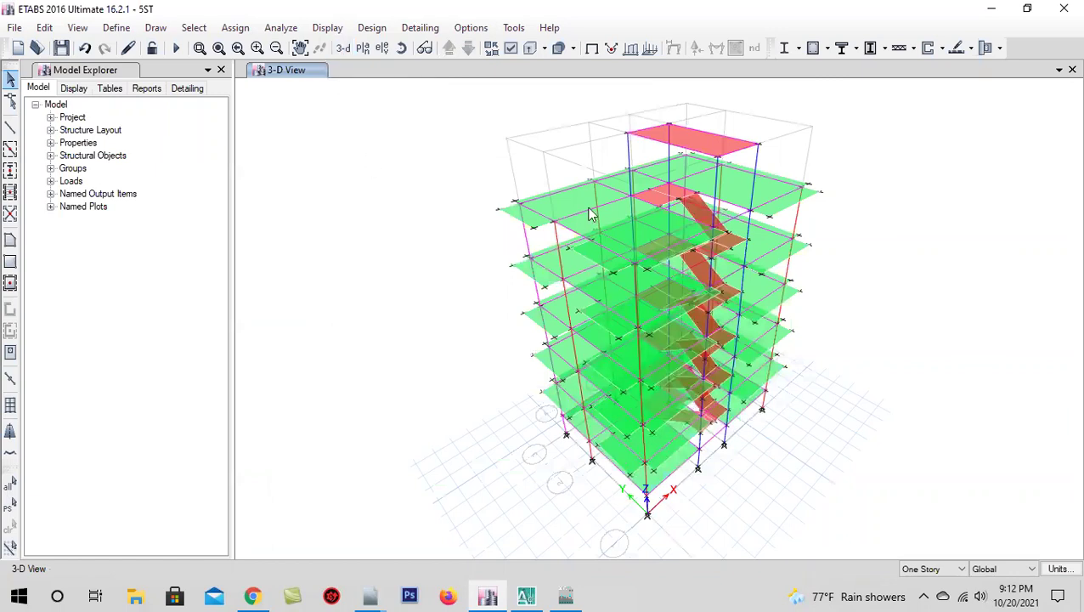
left_click(61, 48)
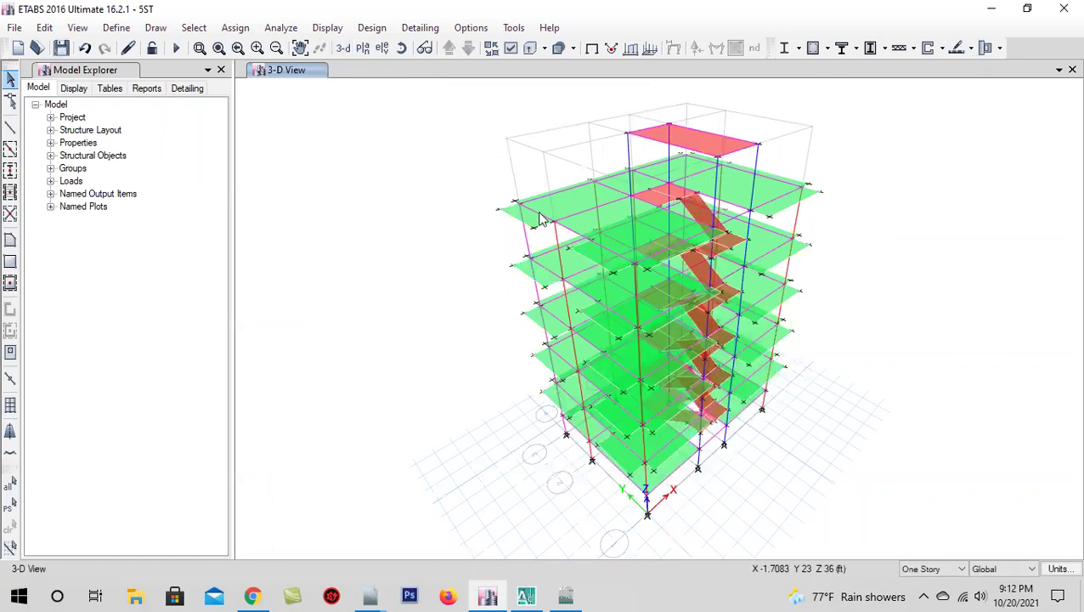
left_click(397, 51)
mouse_move(467, 402)
left_mouse_down()
mouse_move(448, 406)
mouse_move(395, 334)
left_mouse_up()
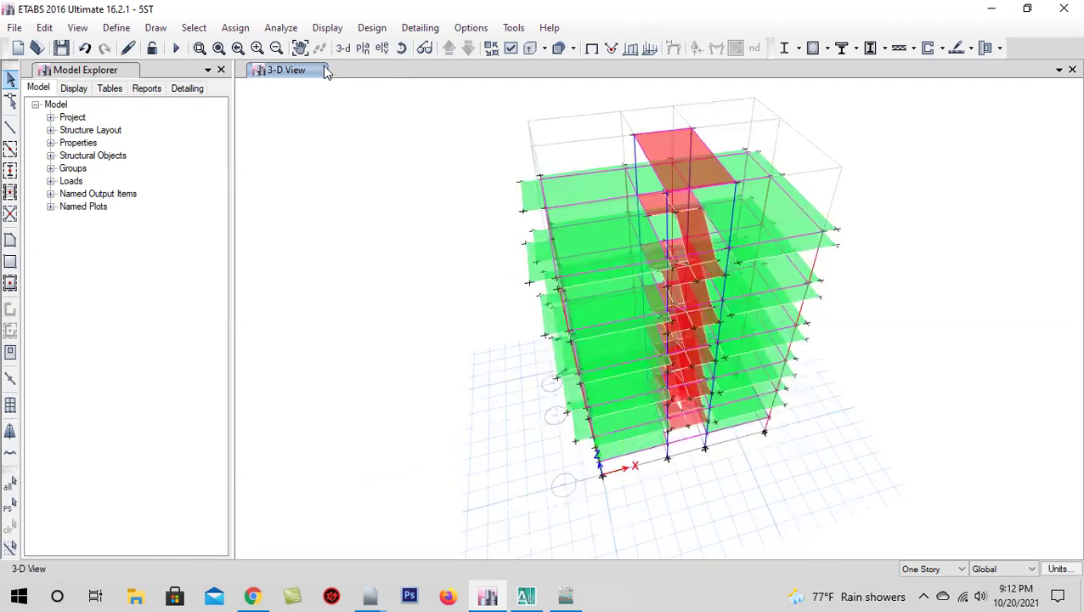
- Display the Base plan and window-select all twelve Base joints
left_click(362, 49)
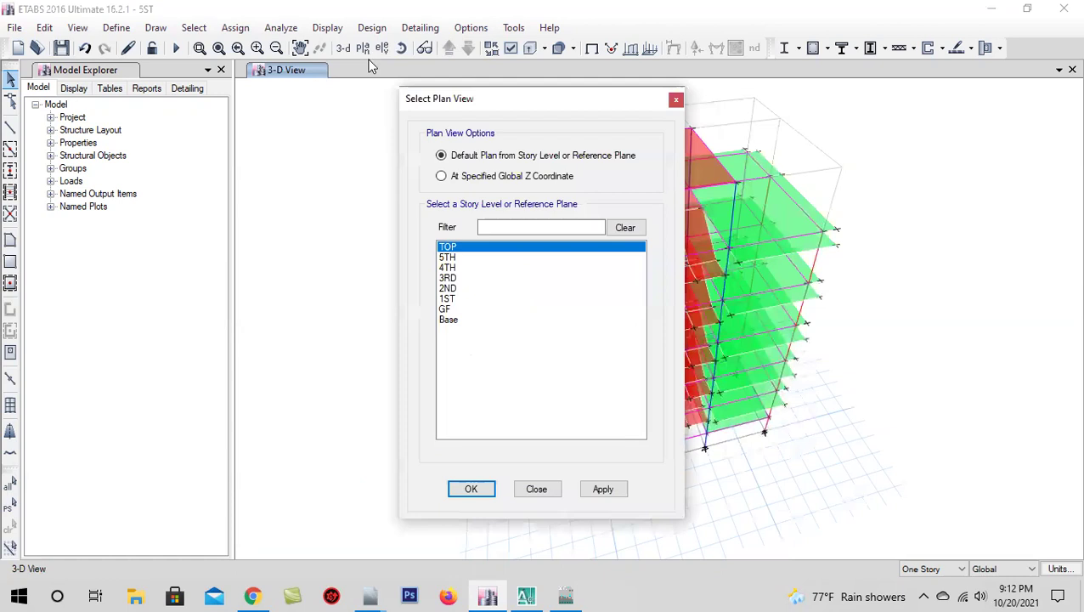
left_click(463, 321)
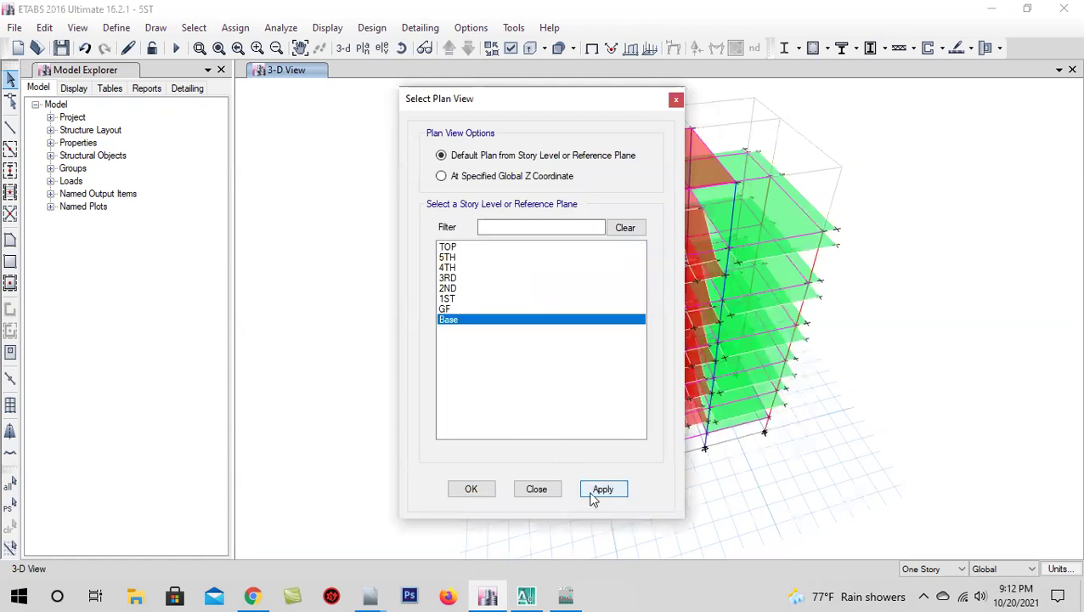
left_click(472, 490)
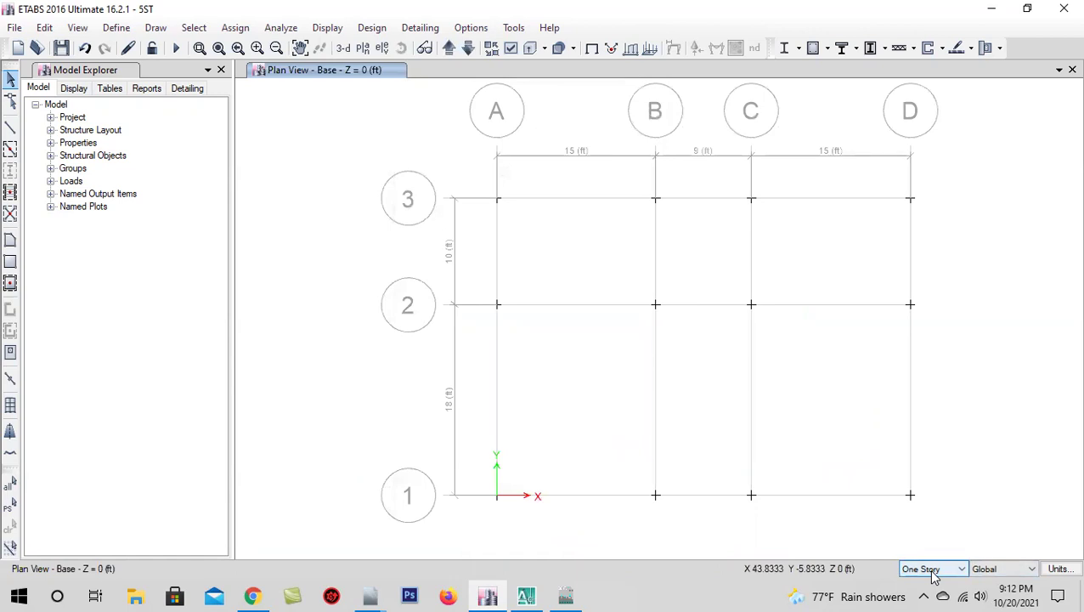
middle_click_drag(702, 434, 668, 433)
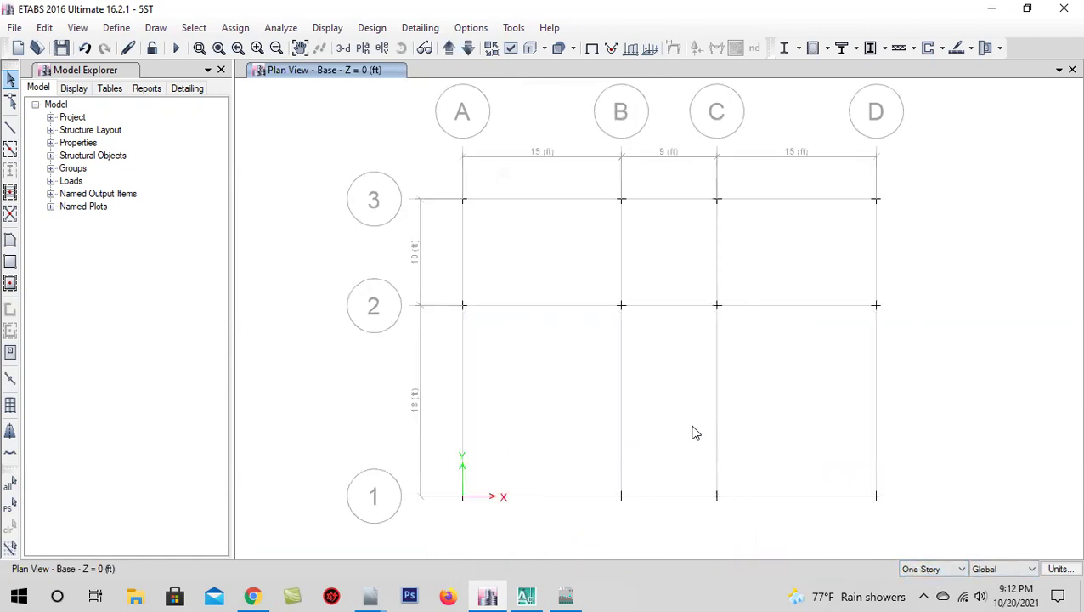
left_click_drag(427, 169, 920, 519)
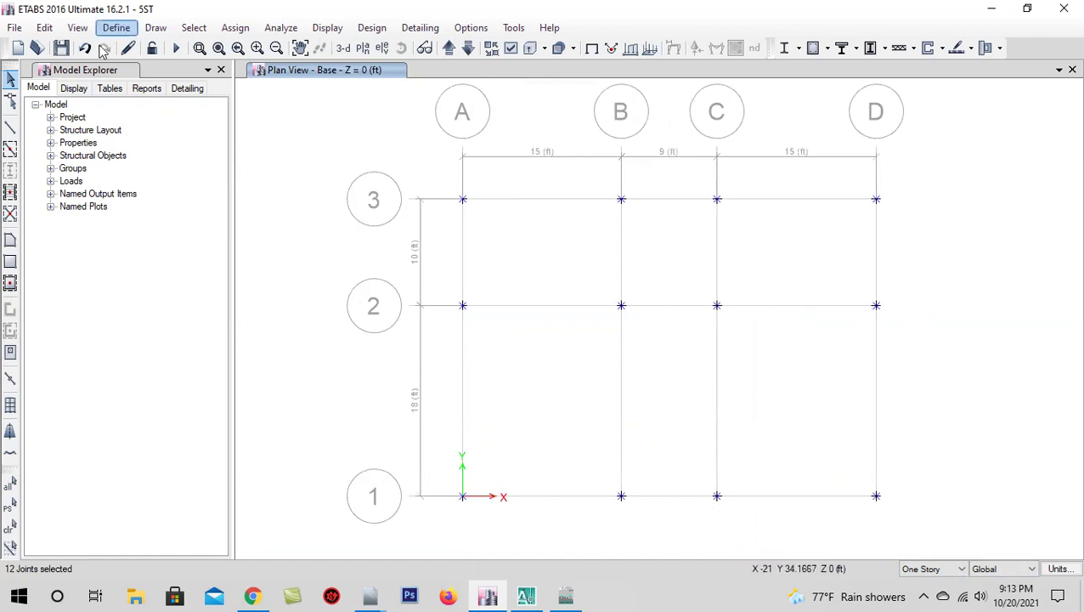
- Assign pinned restraints to the selected joints, then show the building in 3-D
left_click(235, 28)
mouse_move(256, 46)
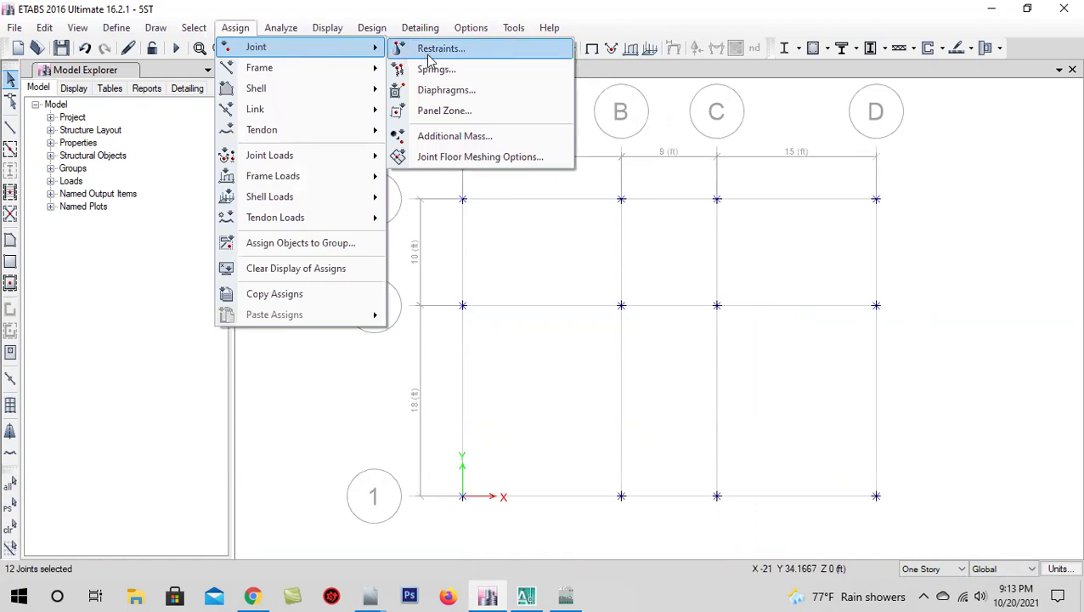
left_click(431, 51)
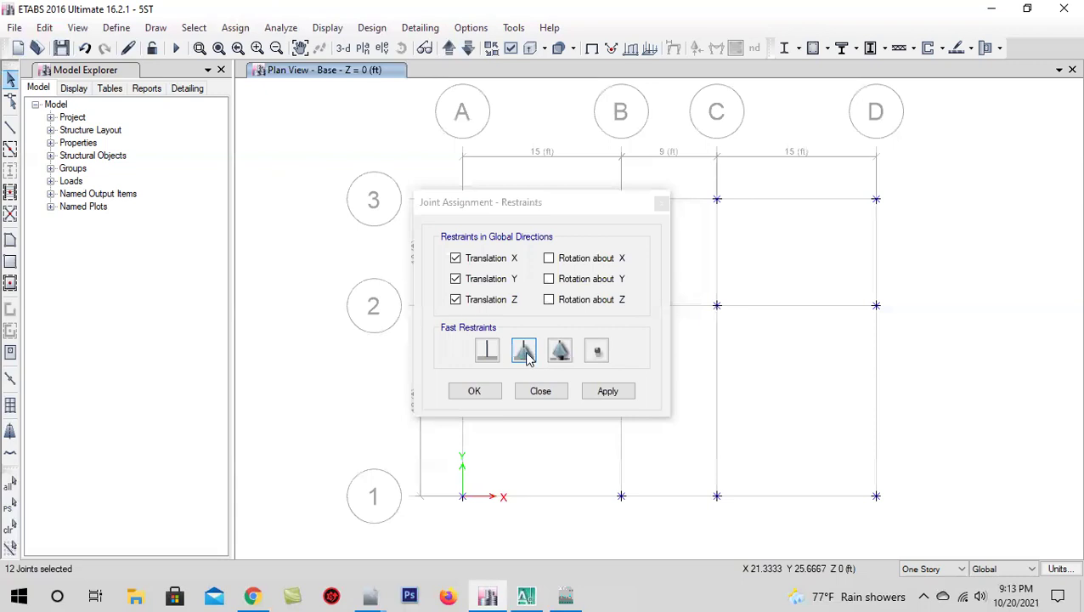
left_click(627, 396)
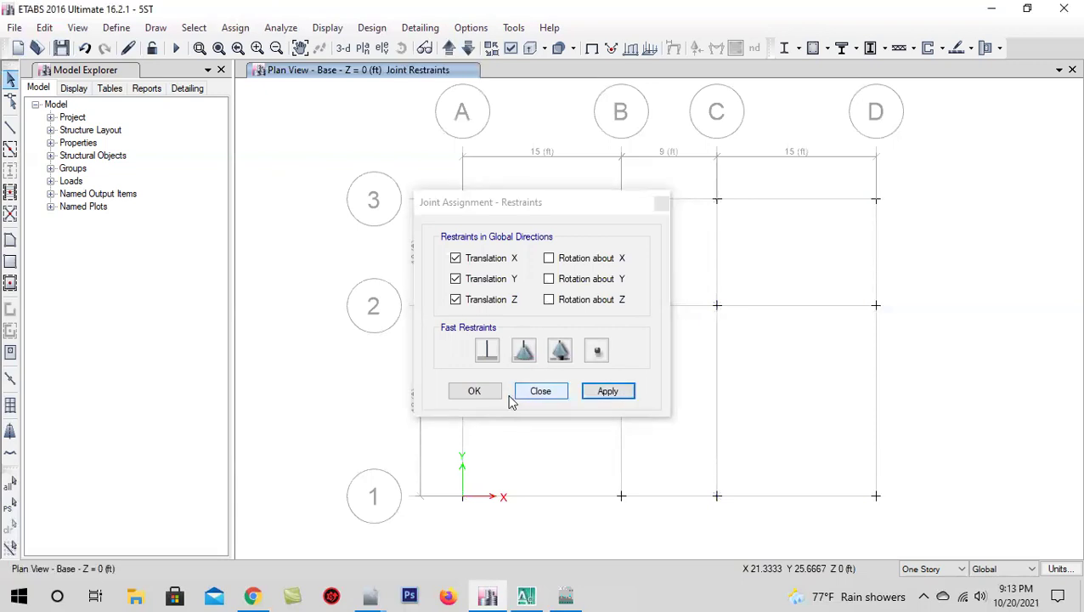
left_click(482, 390)
left_click(448, 47)
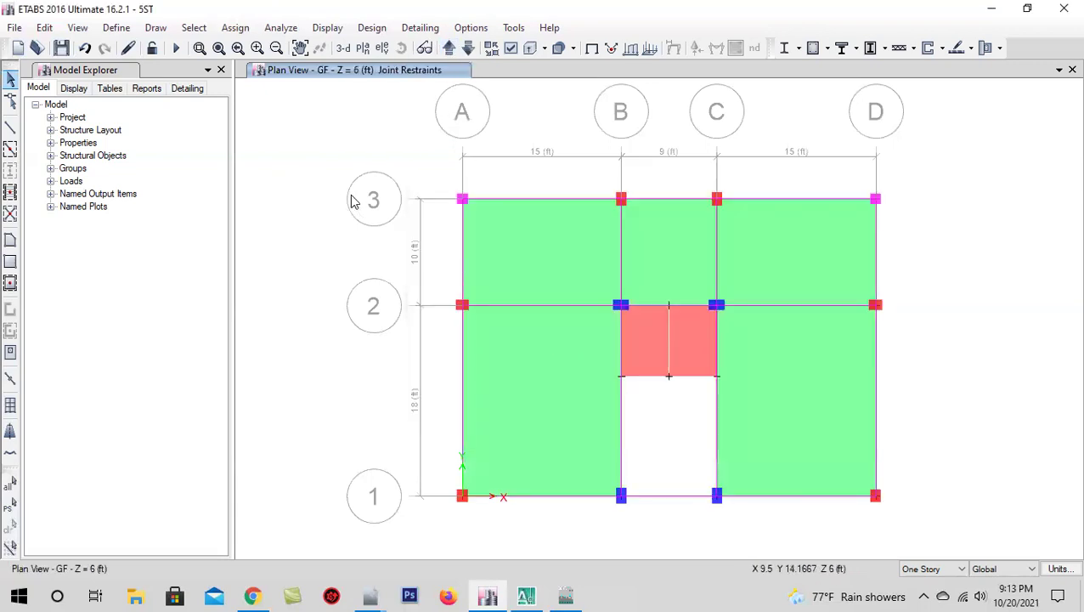
left_click(343, 47)
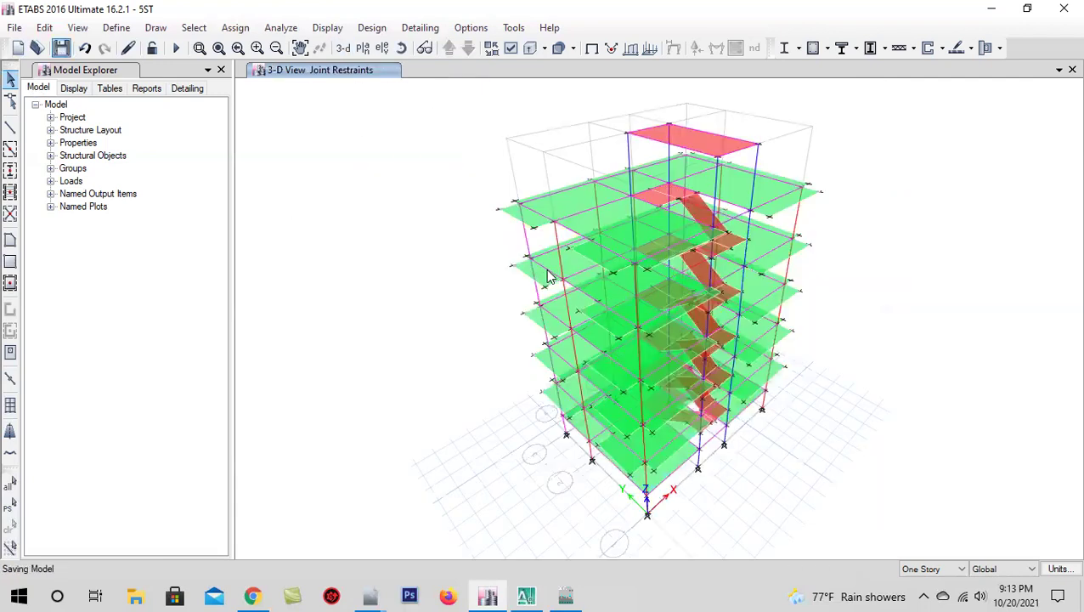
- Add Super Dead load patterns FF (floor finish) and PW (partition wall)
left_click(425, 47)
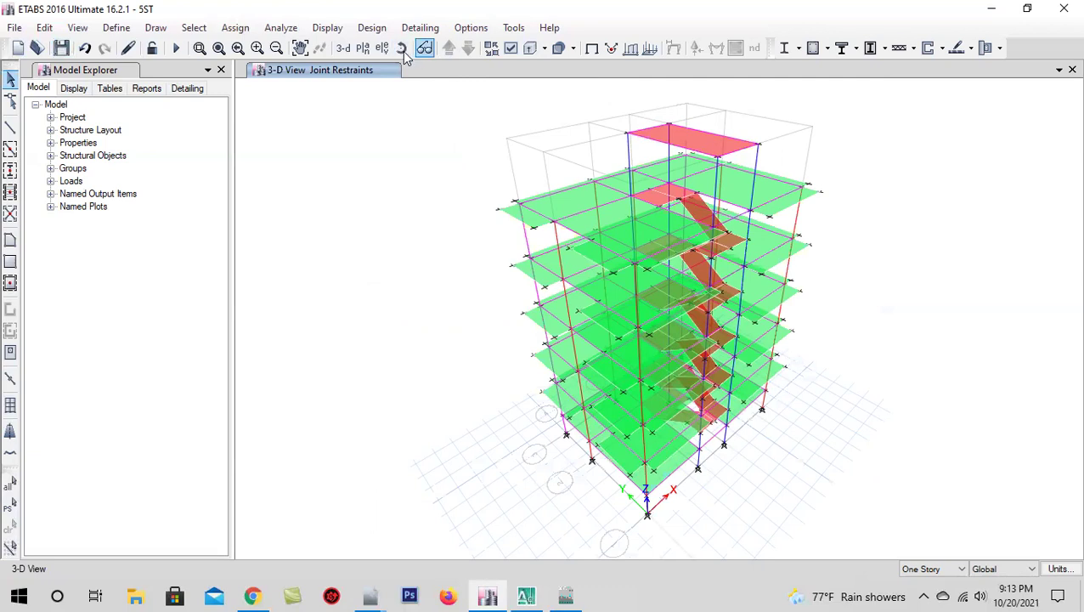
mouse_move(544, 416)
left_mouse_down()
mouse_move(426, 414)
mouse_move(368, 467)
left_mouse_up()
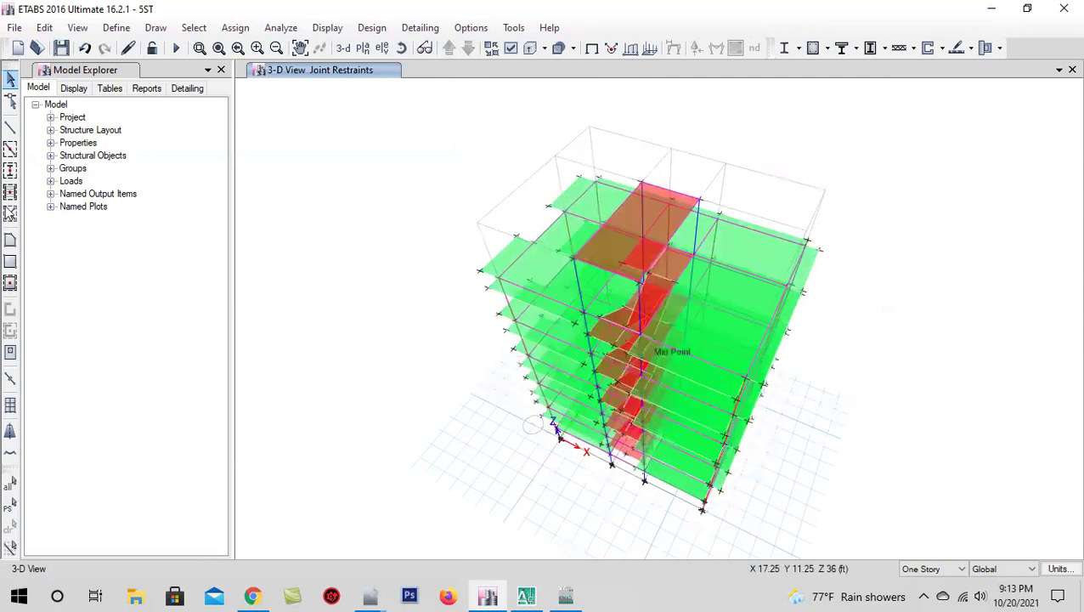
left_click(118, 29)
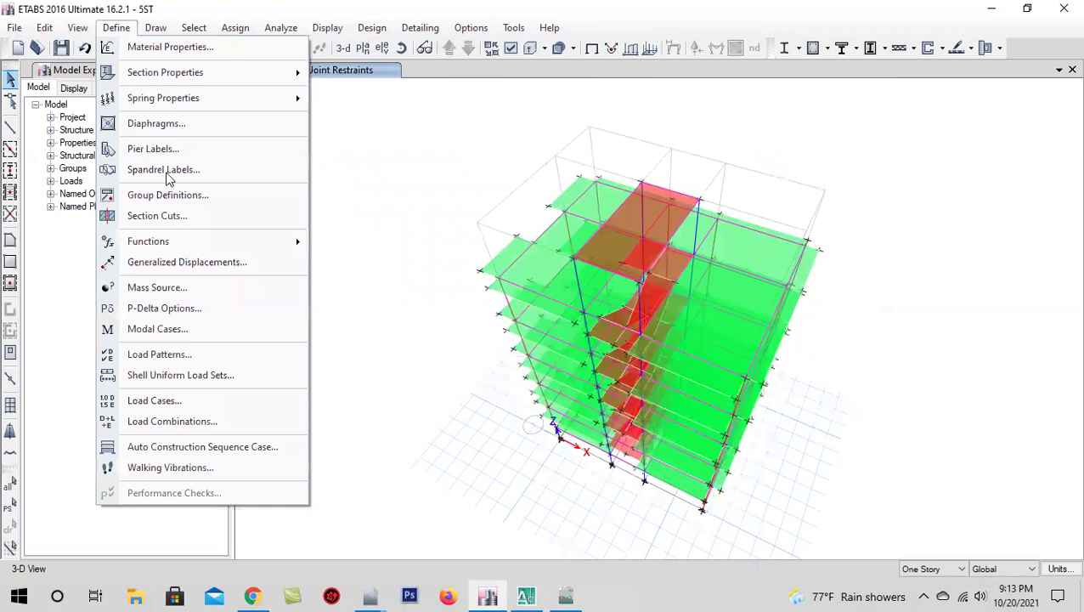
left_click(157, 354)
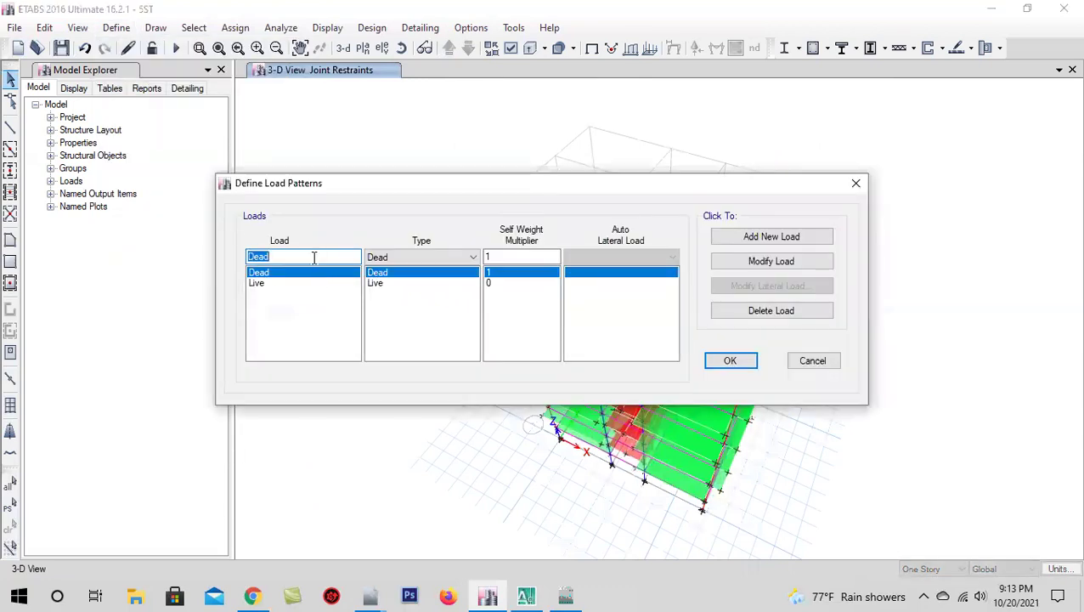
type("FF")
left_click(431, 258)
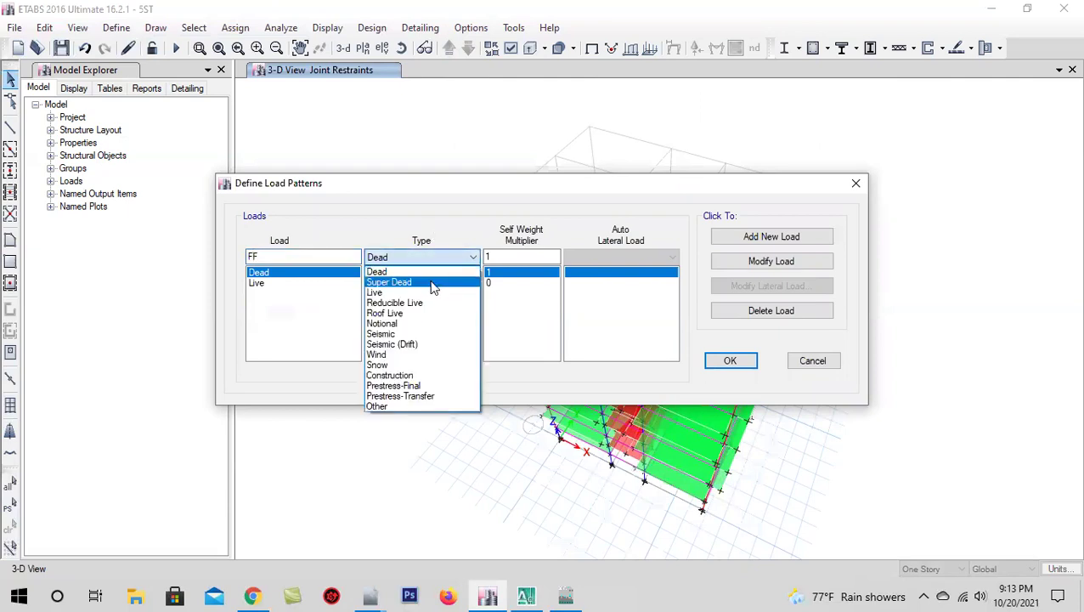
left_click(433, 284)
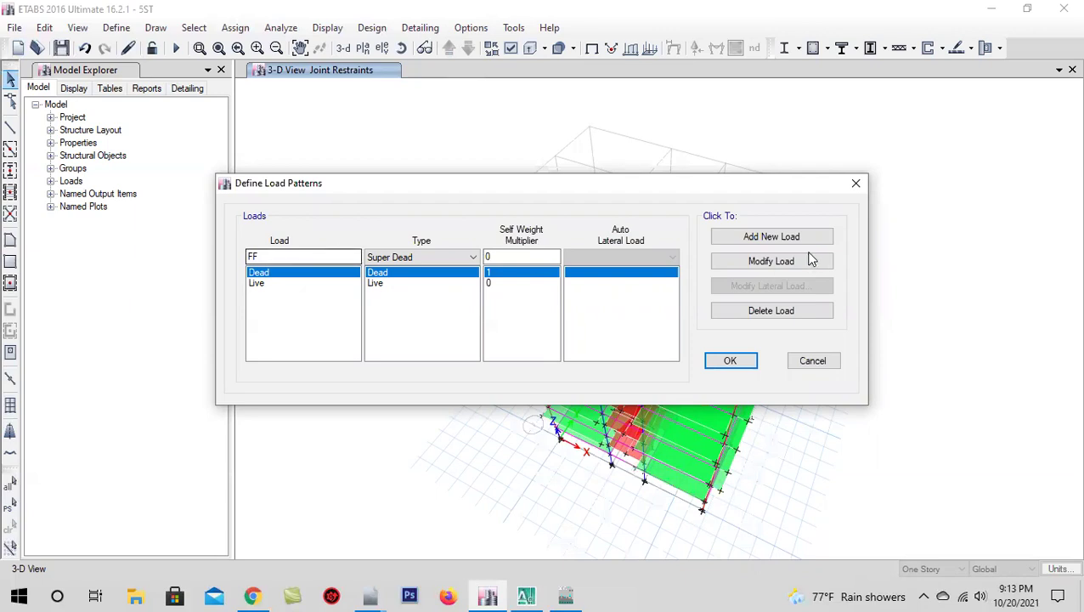
left_click(770, 236)
double_click(320, 259)
type("PW")
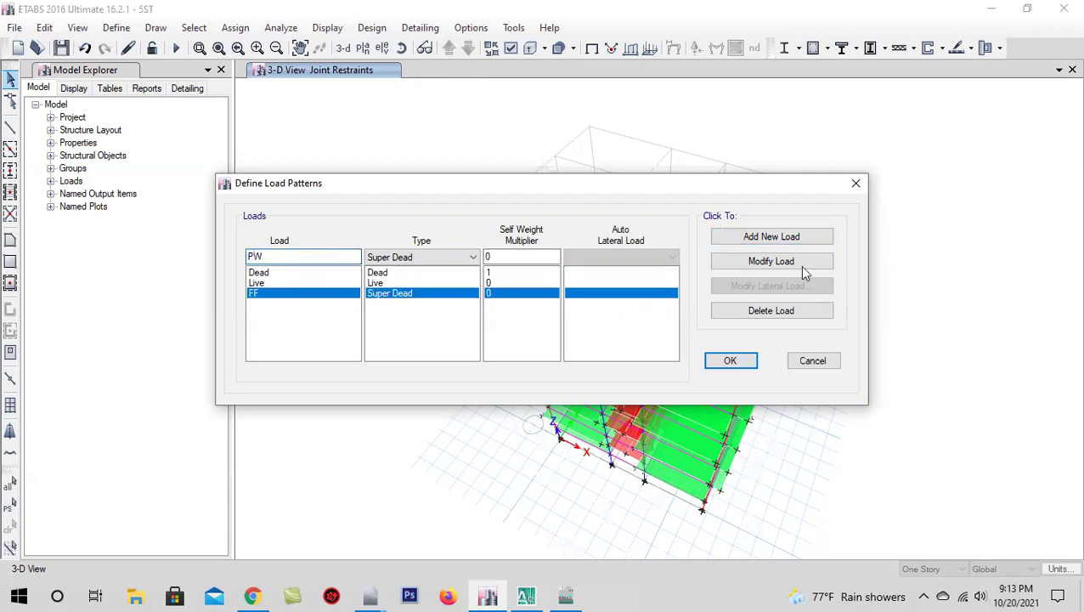
left_click(774, 238)
double_click(284, 253)
type("EQX")
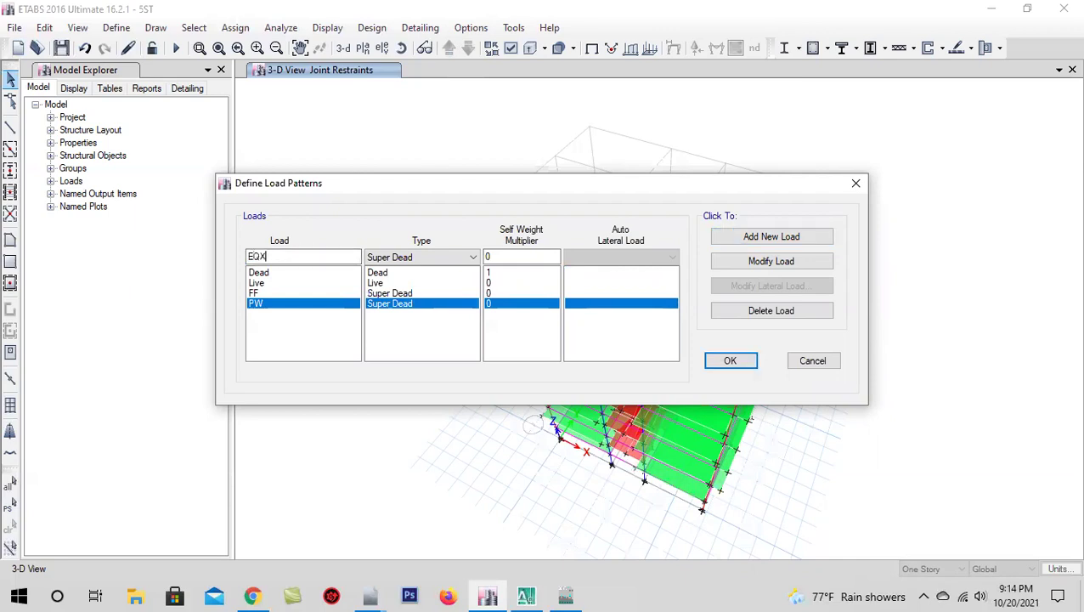
- Add seismic load patterns EQX and EQY using UBC 94, then save the model
left_click(413, 260)
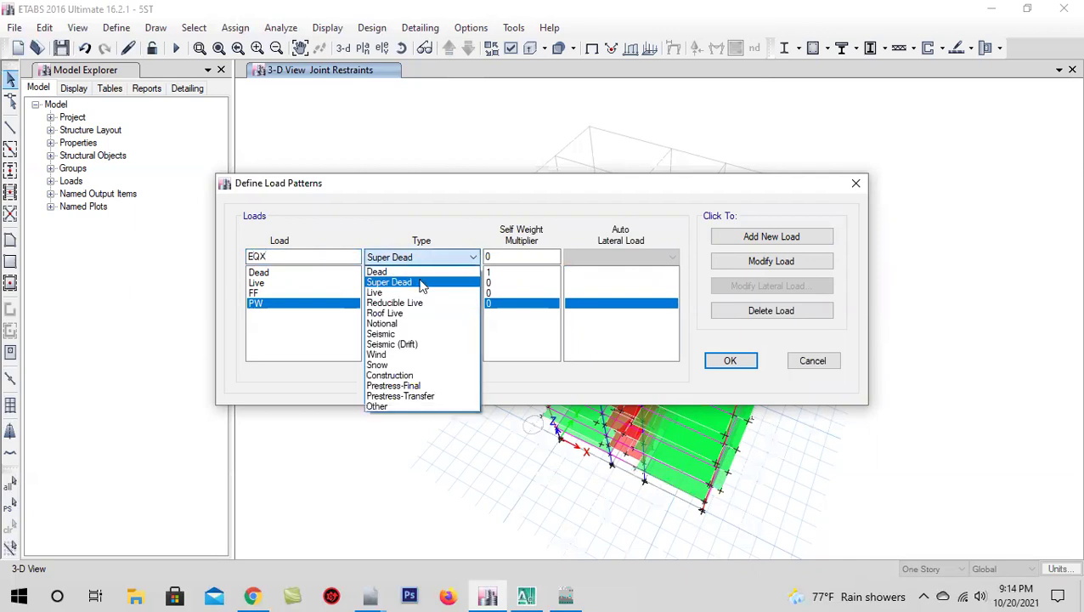
left_click(425, 335)
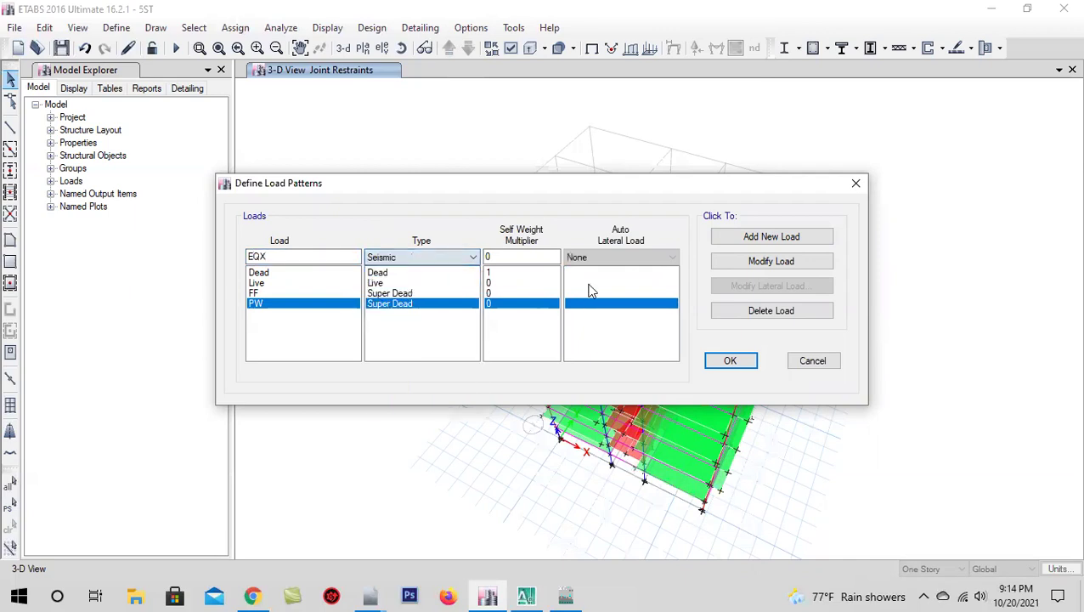
left_click(612, 259)
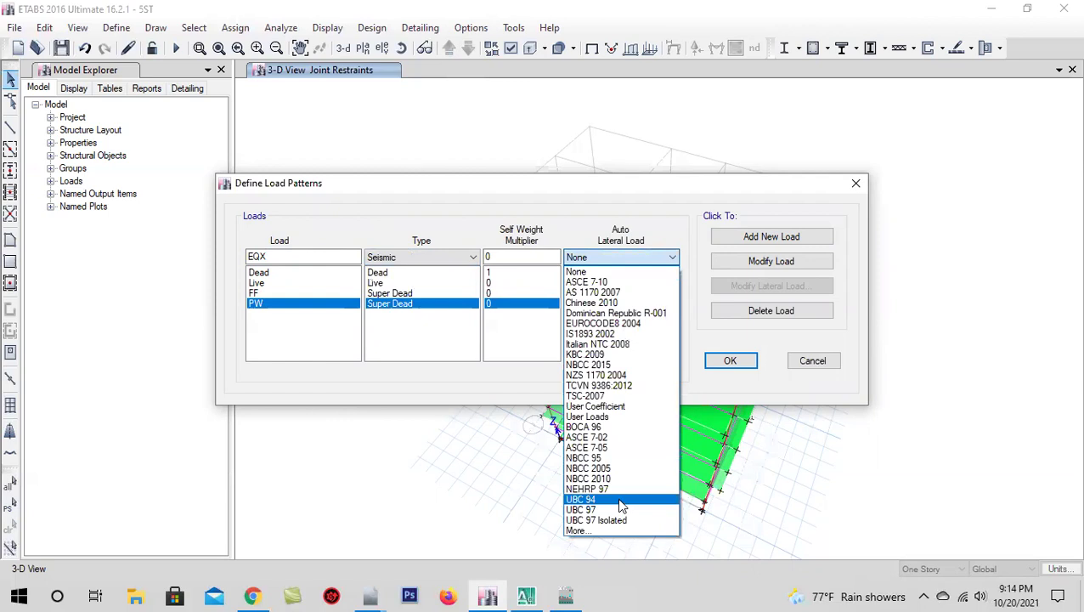
left_click(622, 501)
left_click(738, 241)
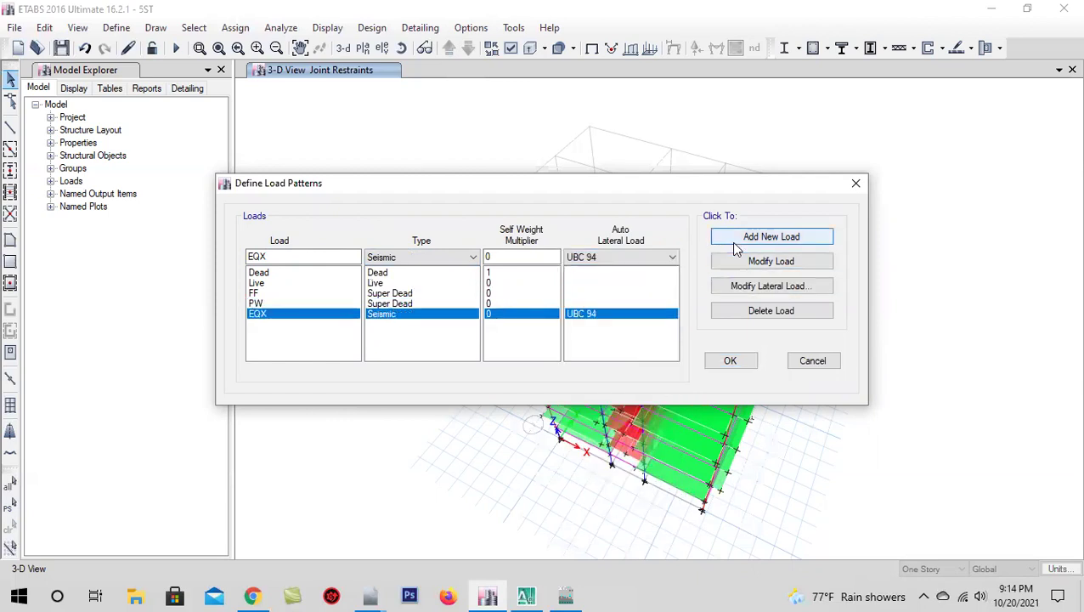
left_click(312, 260)
type("Y")
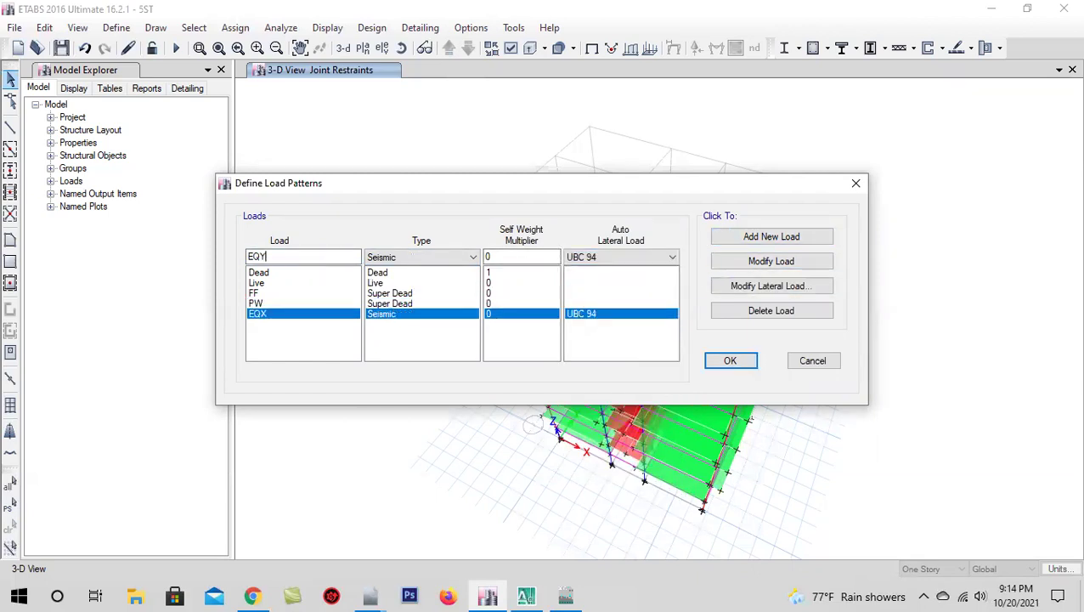
left_click(762, 240)
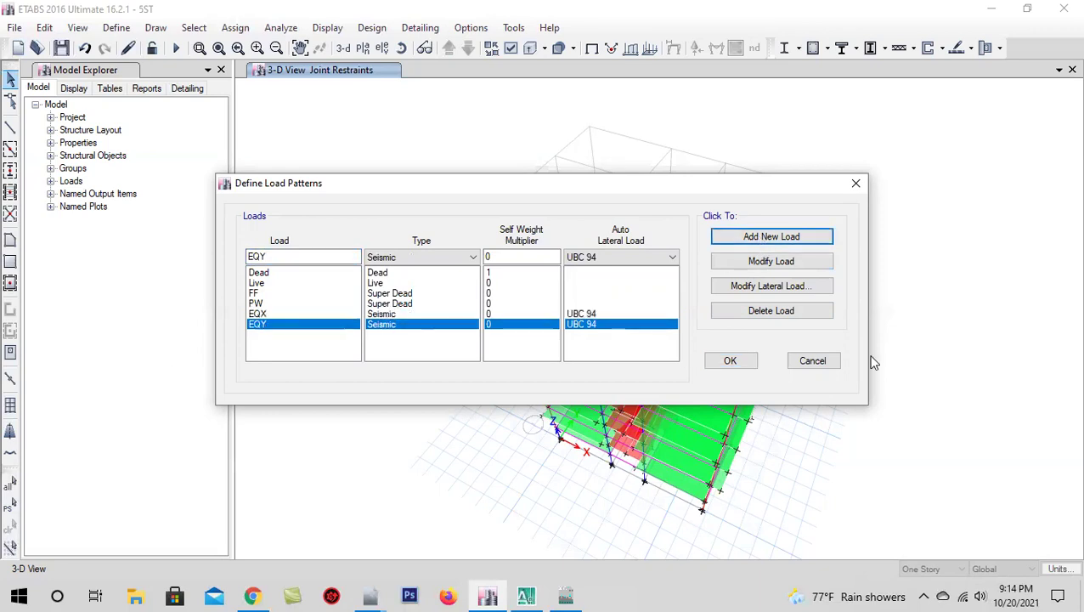
left_click(730, 361)
left_click(60, 48)
- Show the GF plan and make selections apply to all stories
left_click(363, 49)
left_click(459, 309)
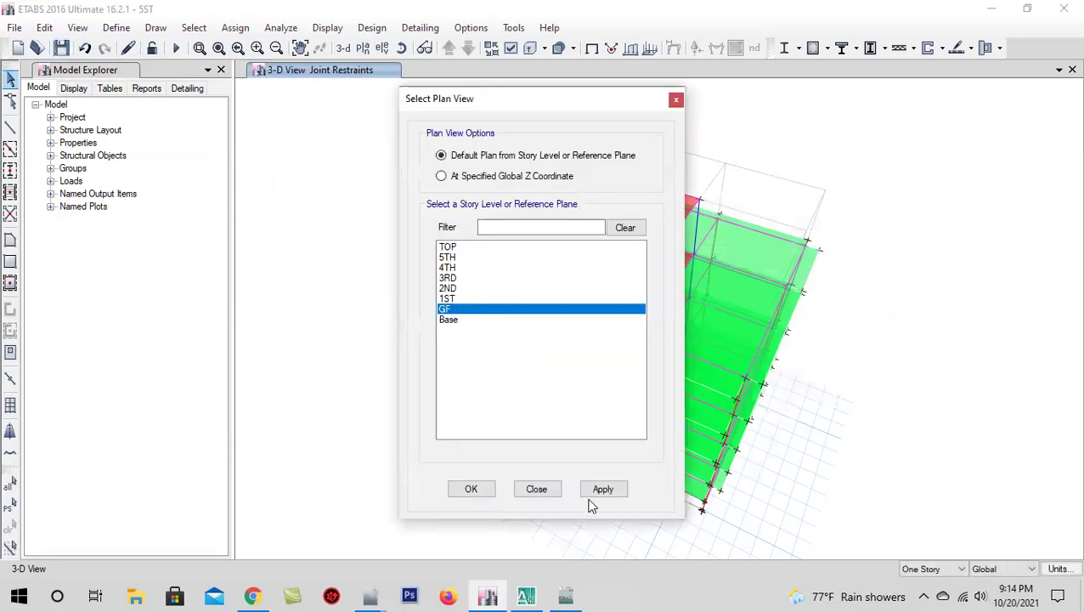
left_click(588, 490)
left_click(471, 489)
left_click(931, 568)
left_click(924, 593)
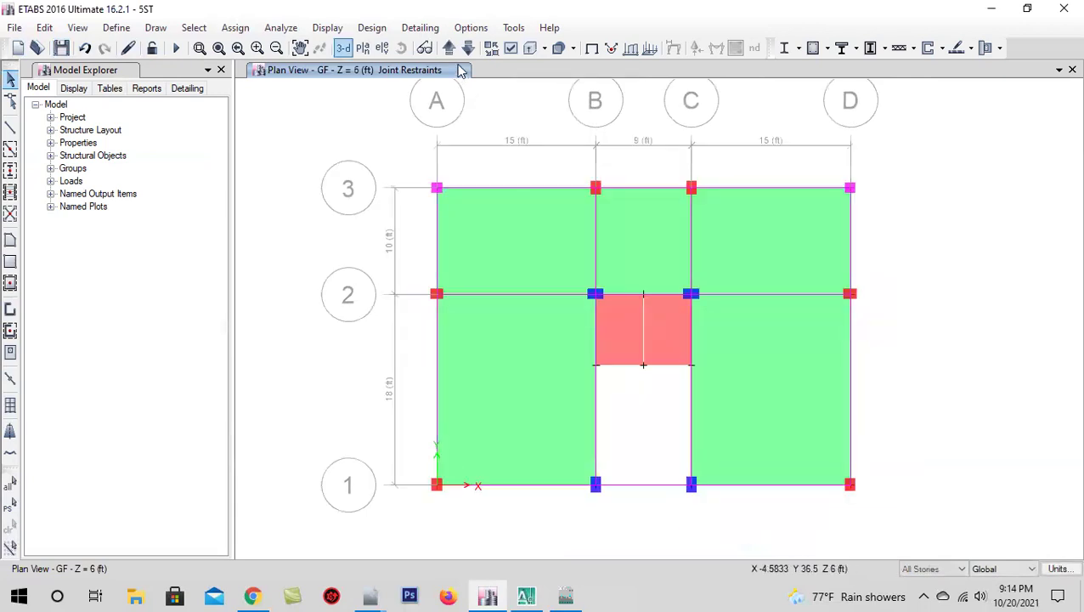
- Select the floor and balcony slabs around the plan edges, then view in 3-D
key("ctrl+a")
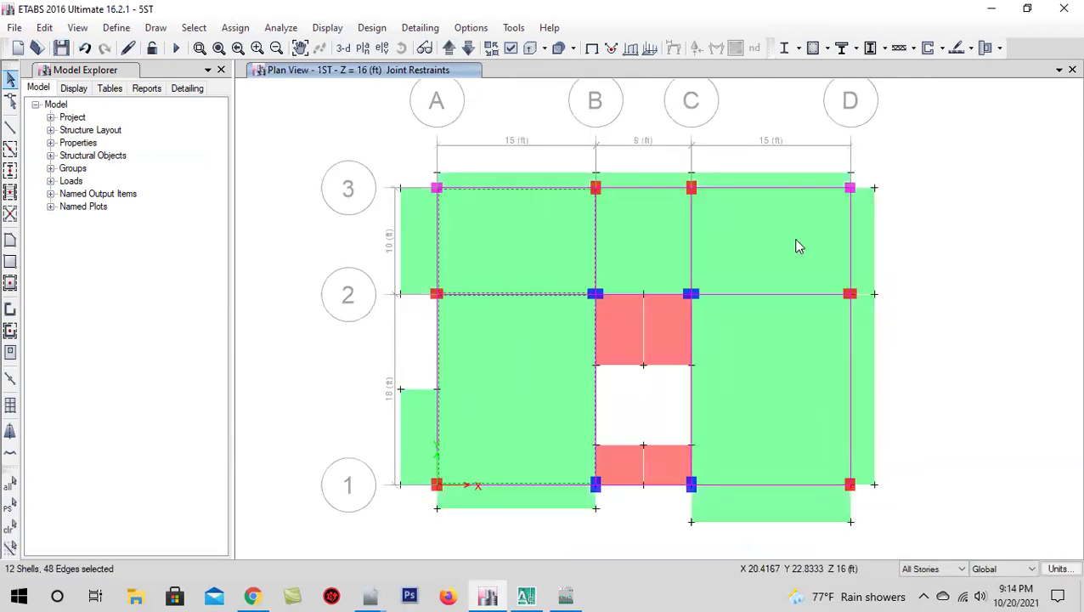
left_click(768, 513)
left_click(551, 501)
left_click(436, 446)
left_click(411, 258)
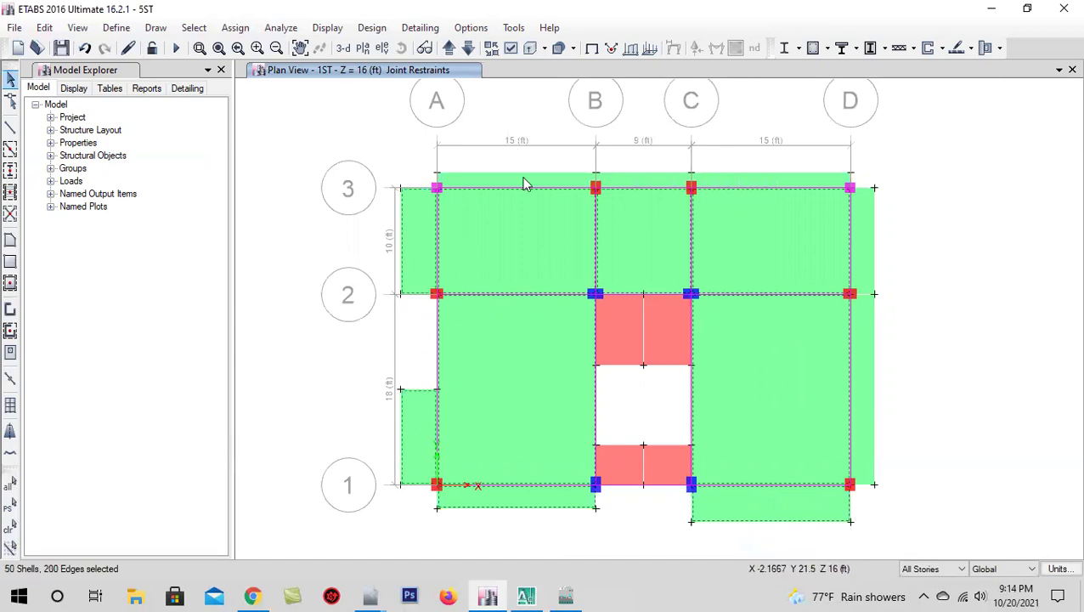
left_click(747, 178)
left_click(871, 256)
left_click(872, 365)
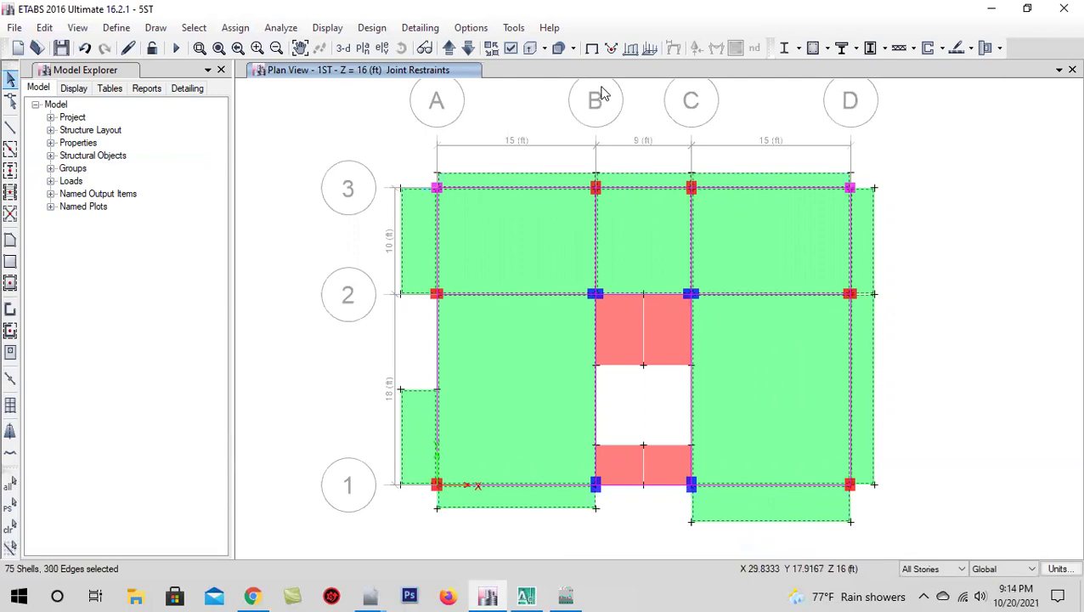
left_click(464, 48)
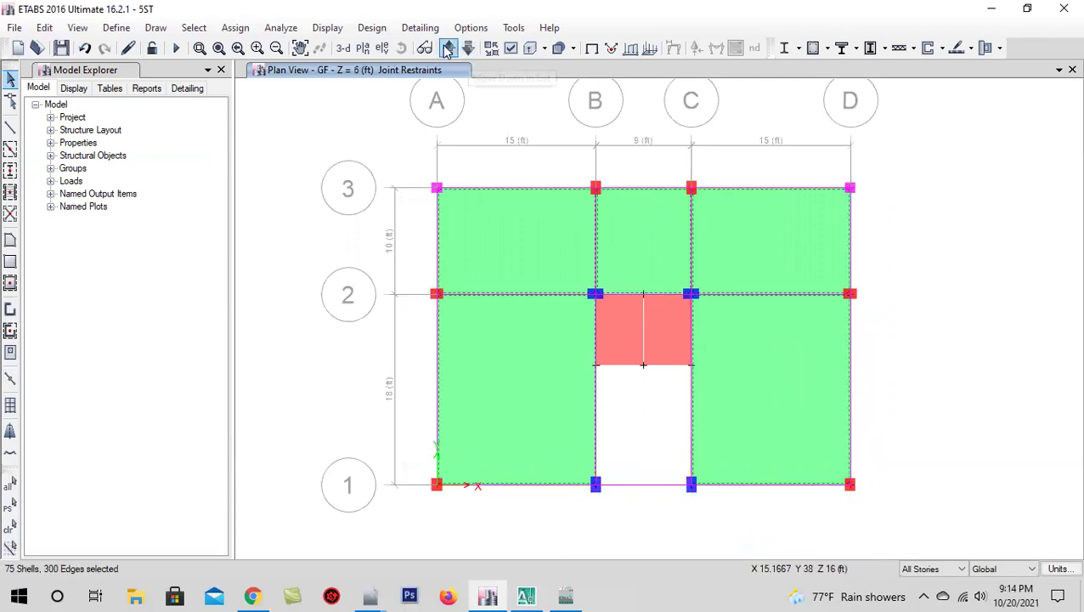
left_click(449, 49)
left_click(343, 48)
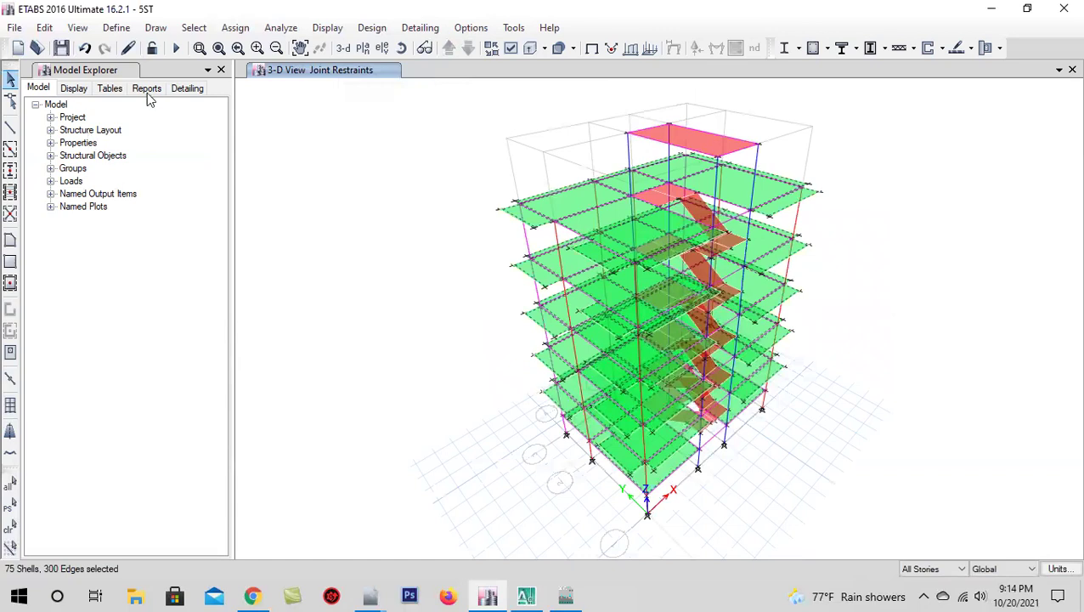
- Assign a uniform 42 lb/ft² Live load to the selected slabs and save the model
left_click(196, 29)
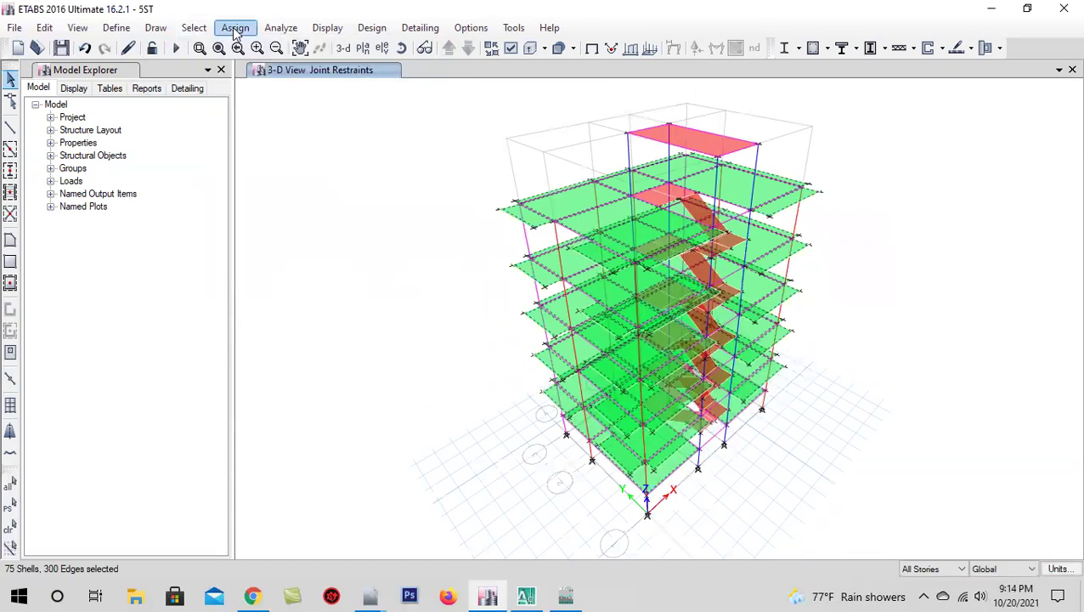
left_click(235, 28)
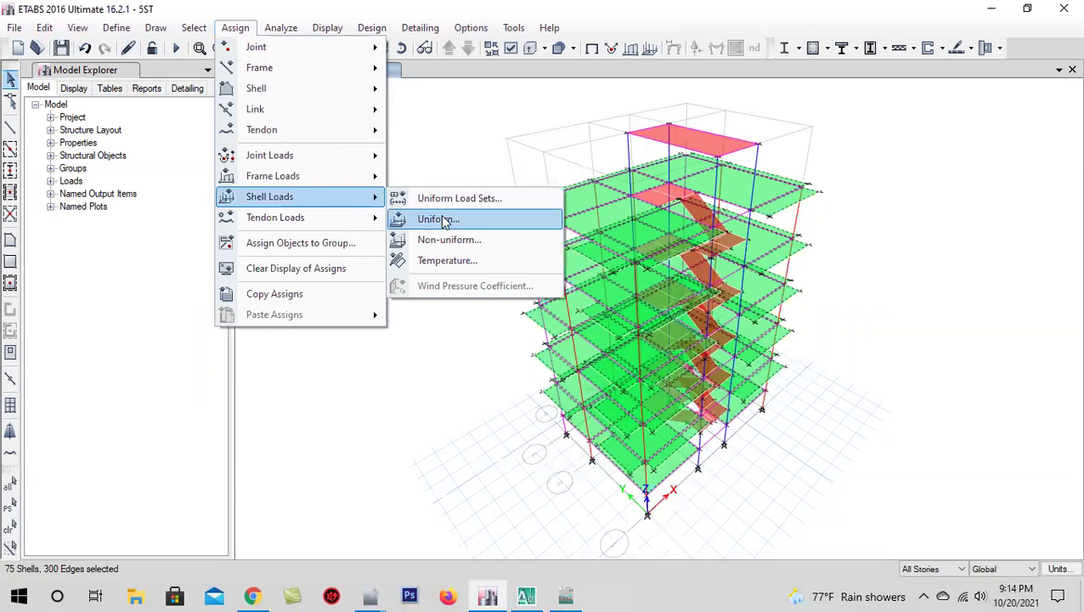
mouse_move(270, 197)
left_click(442, 219)
left_click(593, 257)
left_click(588, 279)
double_click(487, 302)
type("42")
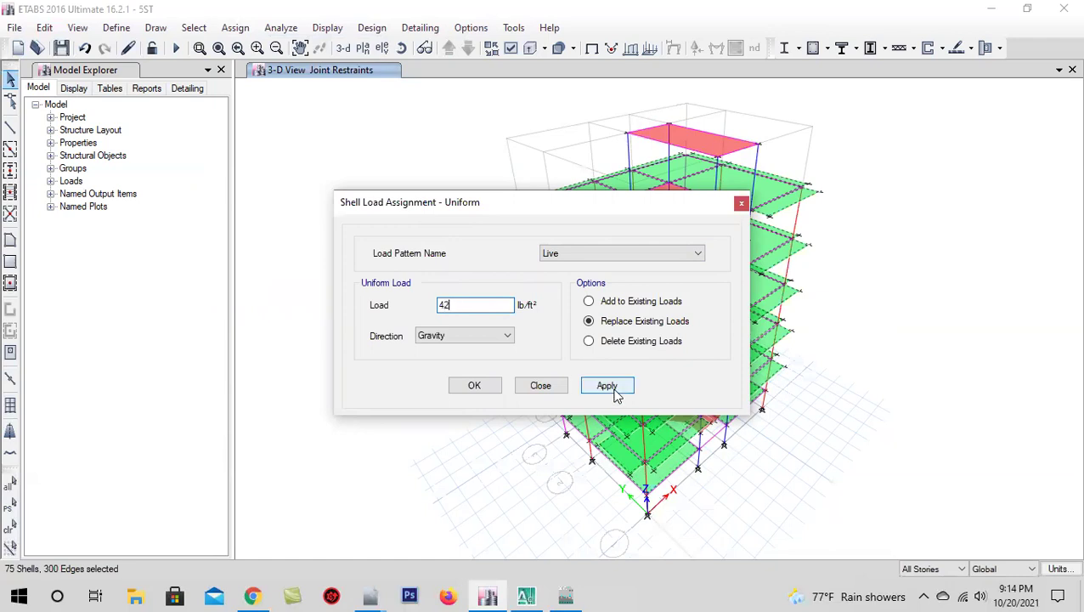
left_click(607, 390)
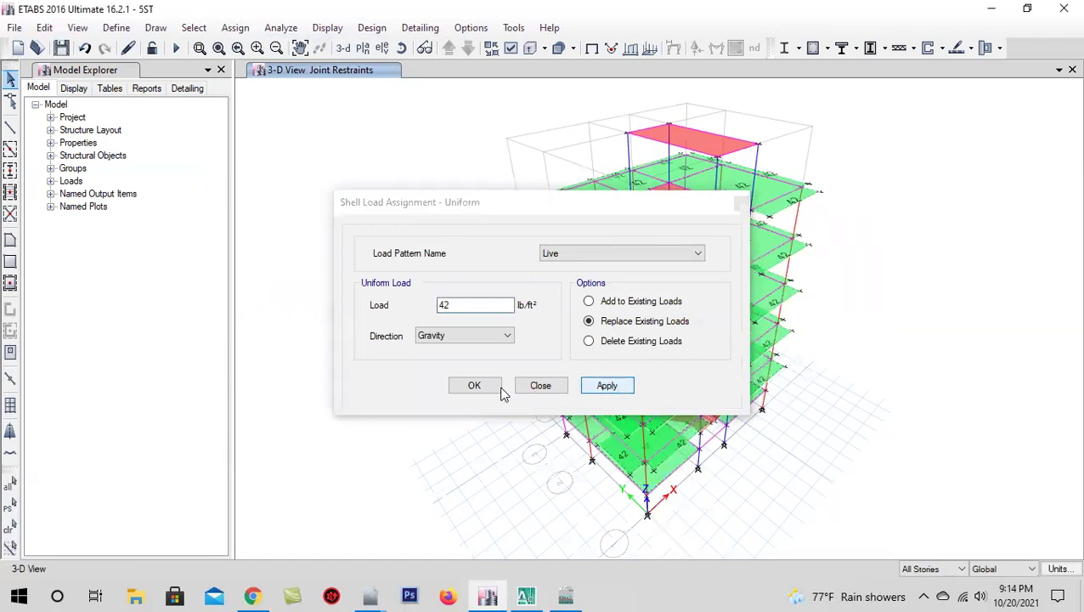
left_click(476, 387)
left_click(61, 49)
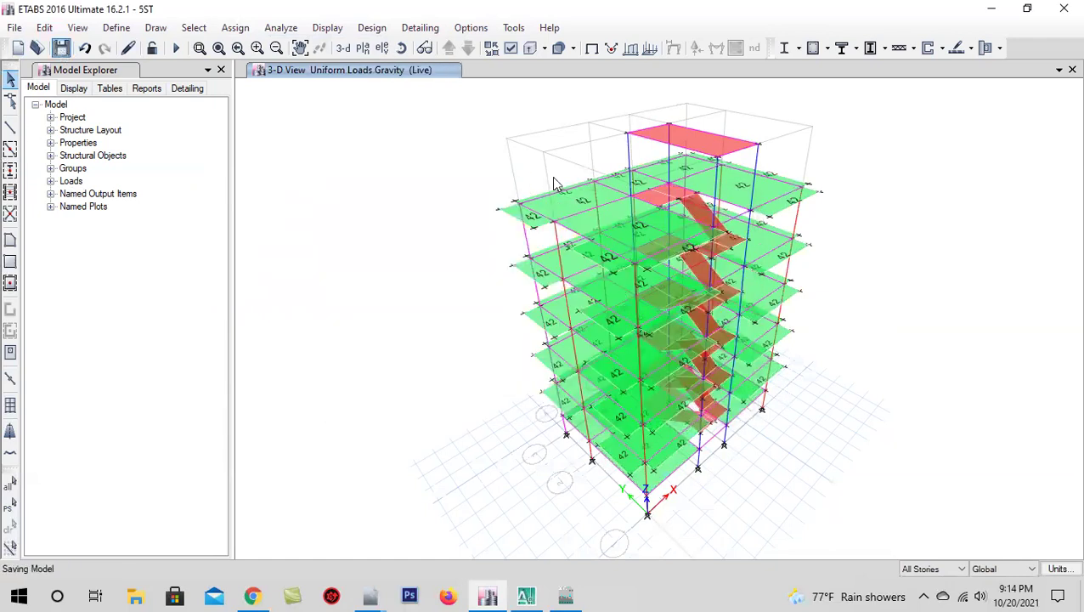
left_click(393, 52)
mouse_move(493, 445)
left_mouse_down()
mouse_move(466, 478)
mouse_move(494, 525)
left_mouse_up()
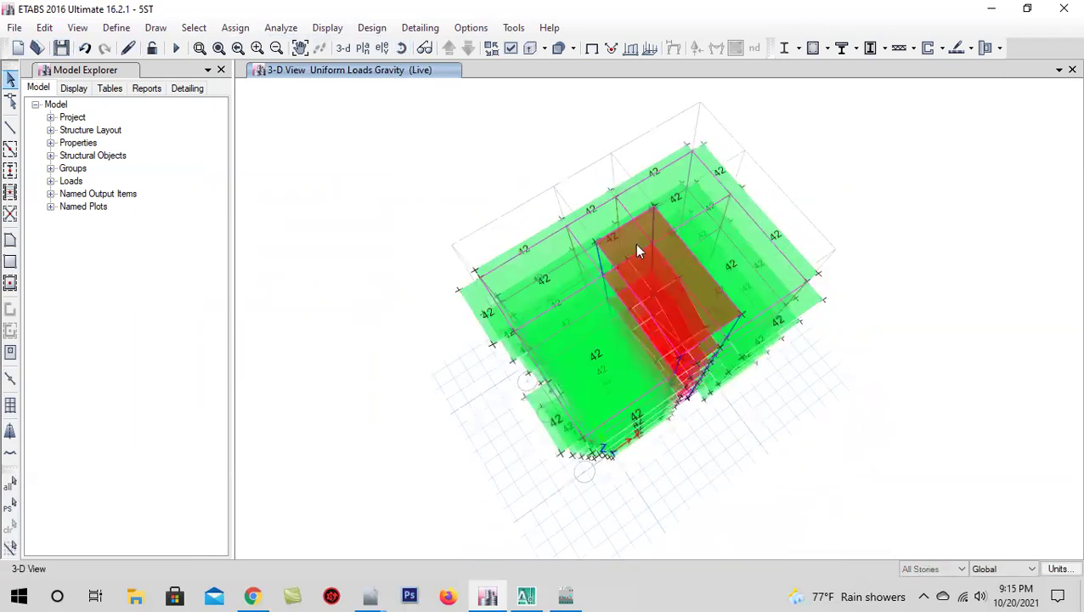
- Reselect the previous 75 slabs and give them a uniform 20 lb/ft² FF load
left_click(348, 49)
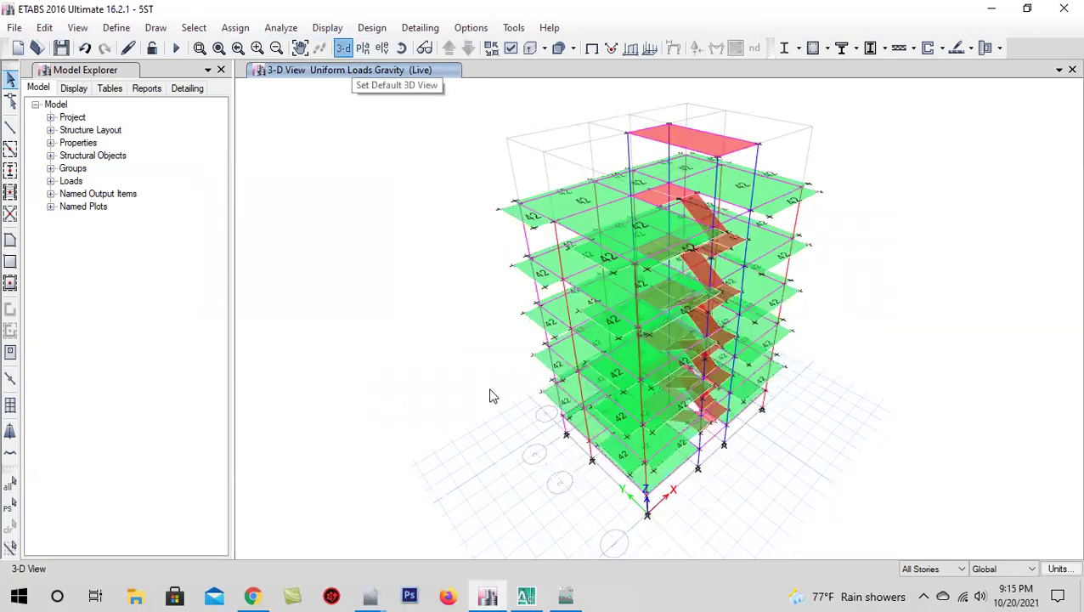
left_click(10, 507)
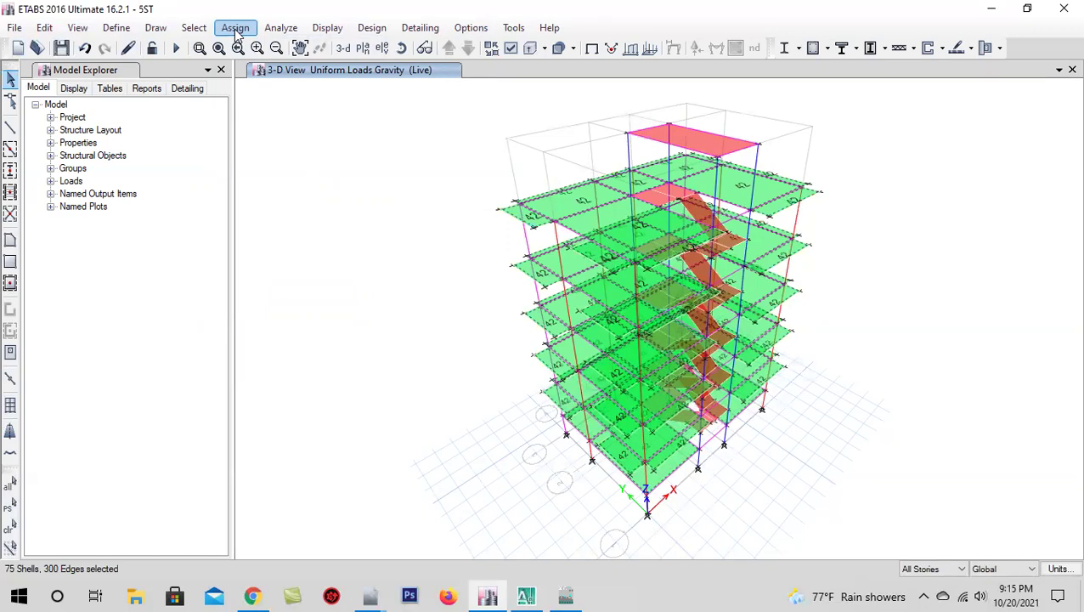
left_click(236, 31)
mouse_move(271, 196)
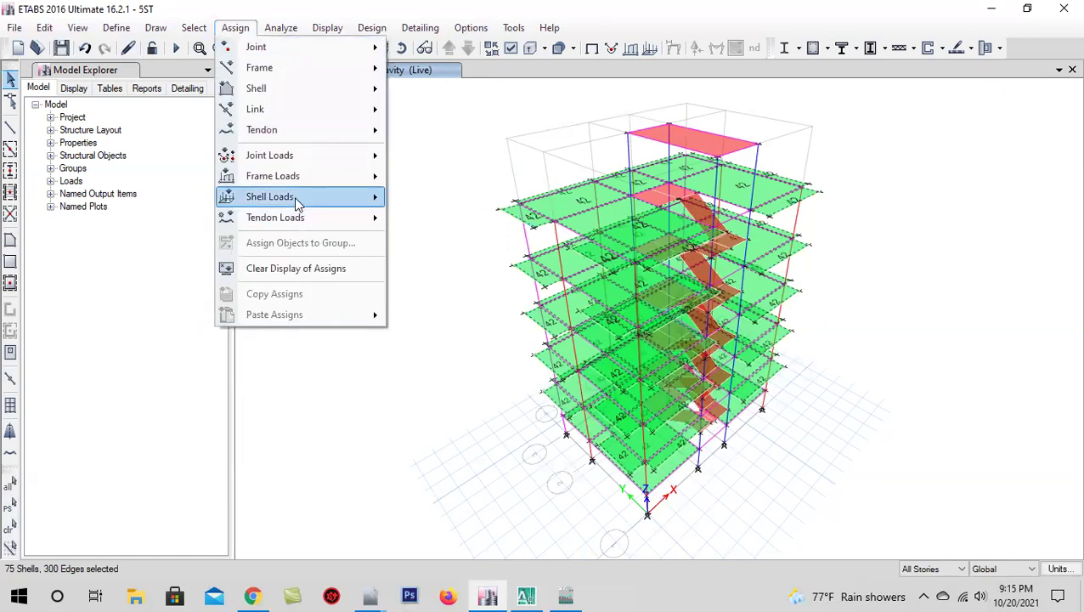
left_click(422, 218)
left_click(600, 255)
left_click(590, 289)
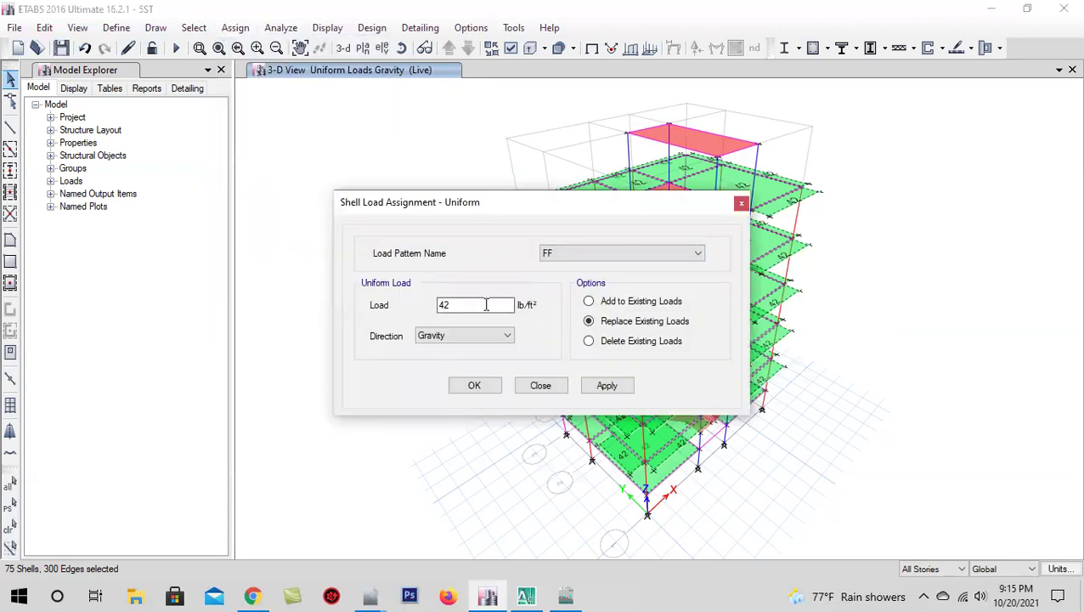
left_click(606, 389)
key("Escape")
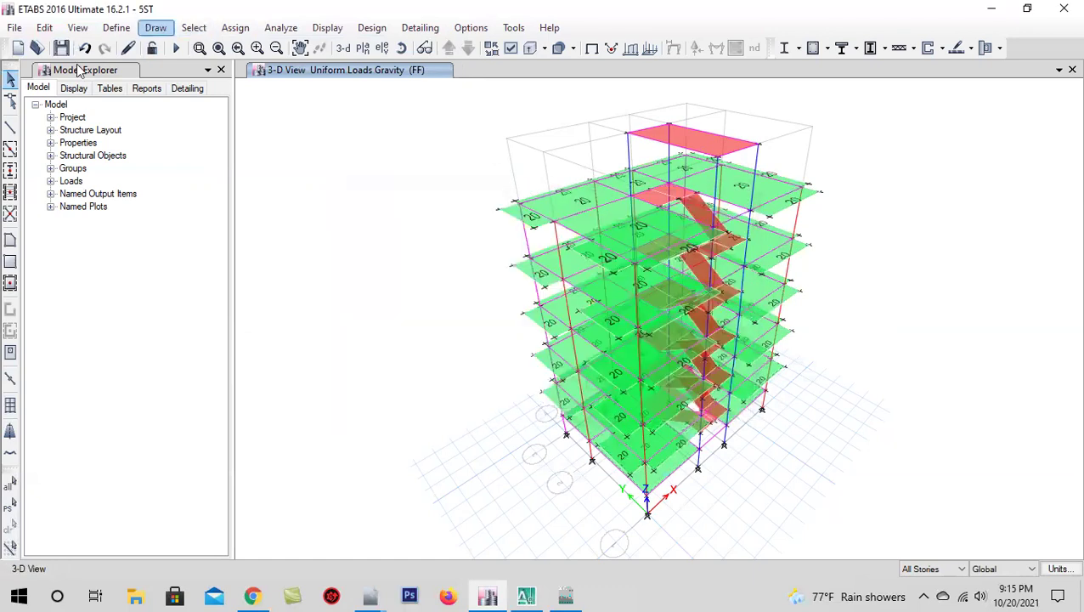
- On the GF plan, select the partition-wall beams along grids A–D and 1–3 on all stories
left_click(362, 48)
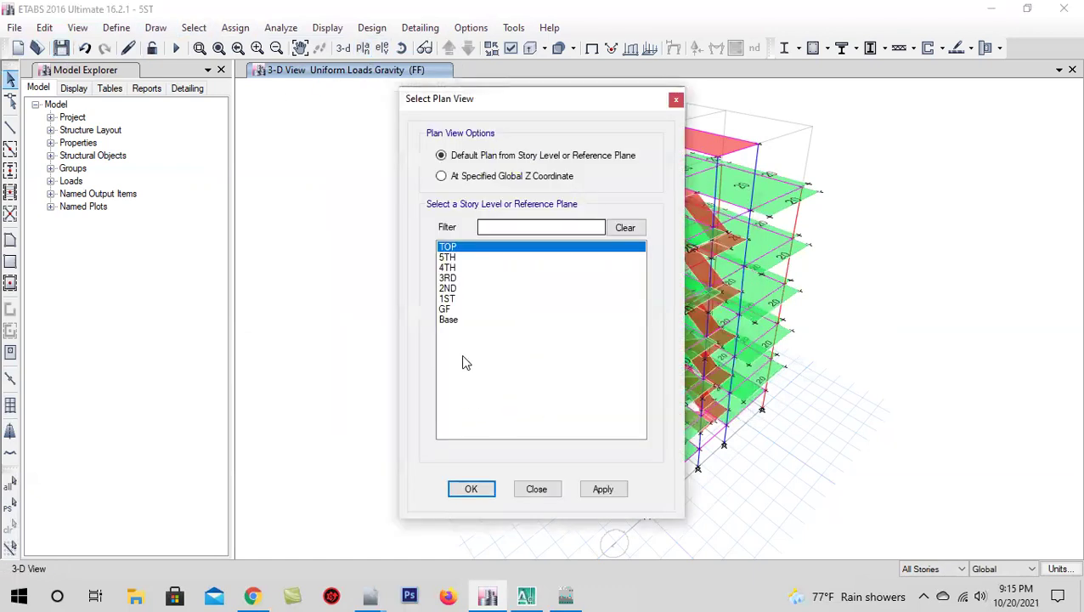
left_click(472, 310)
left_click(471, 489)
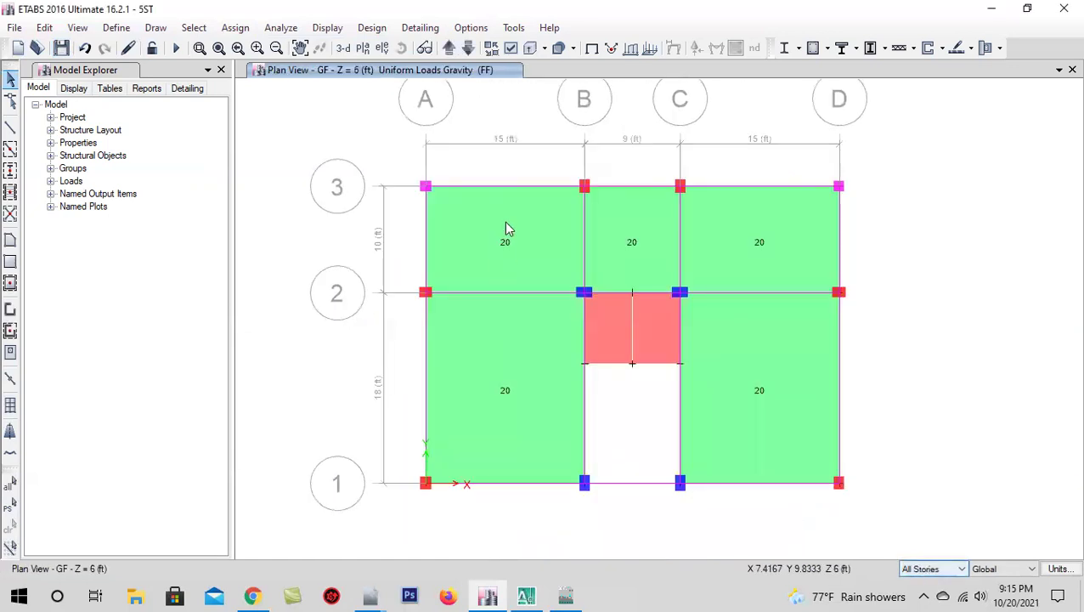
left_click(426, 232)
left_click(495, 187)
left_click(525, 292)
left_click(587, 212)
left_click(634, 186)
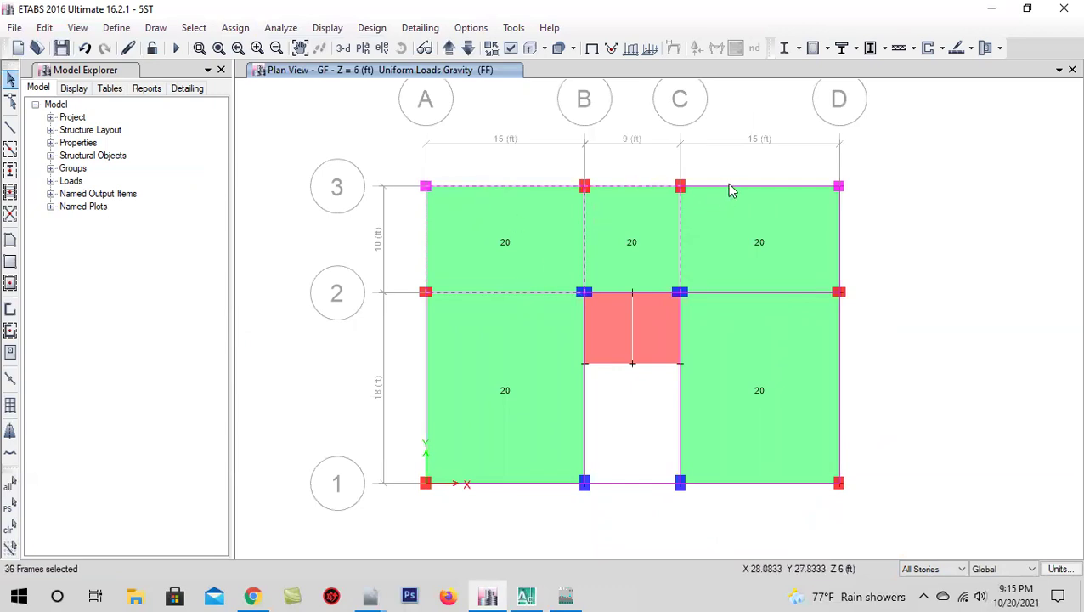
left_click(840, 222)
left_click(784, 292)
left_click(672, 374)
left_click(533, 483)
left_click(633, 483)
left_click(758, 483)
left_click(836, 359)
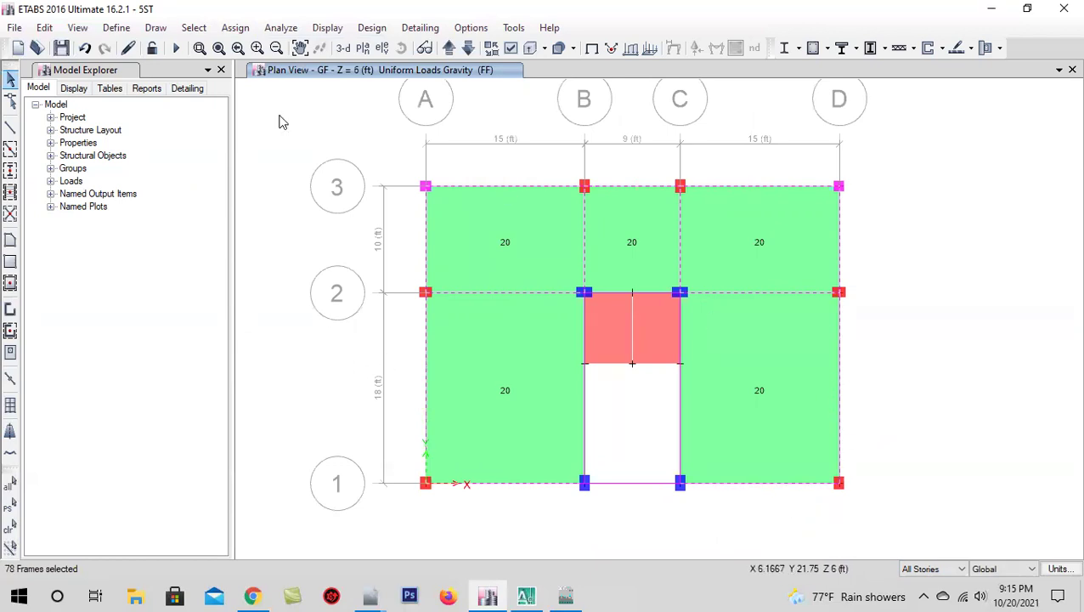
- On the 5TH story only, deselect the unwanted beams, then return to 3-D view
left_click(447, 49)
left_click(448, 49)
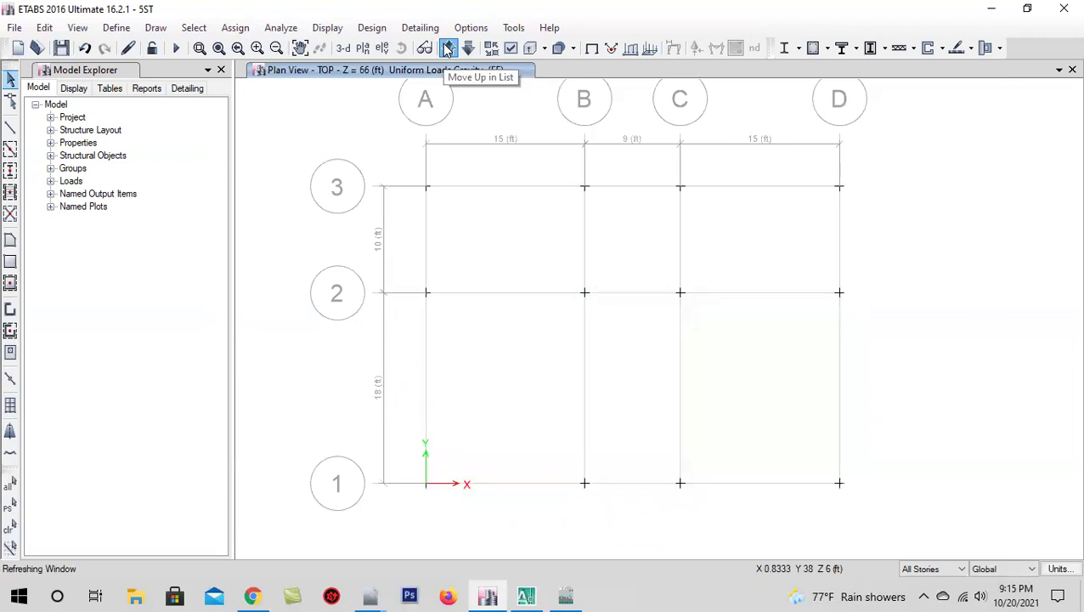
left_click(468, 50)
left_click(469, 50)
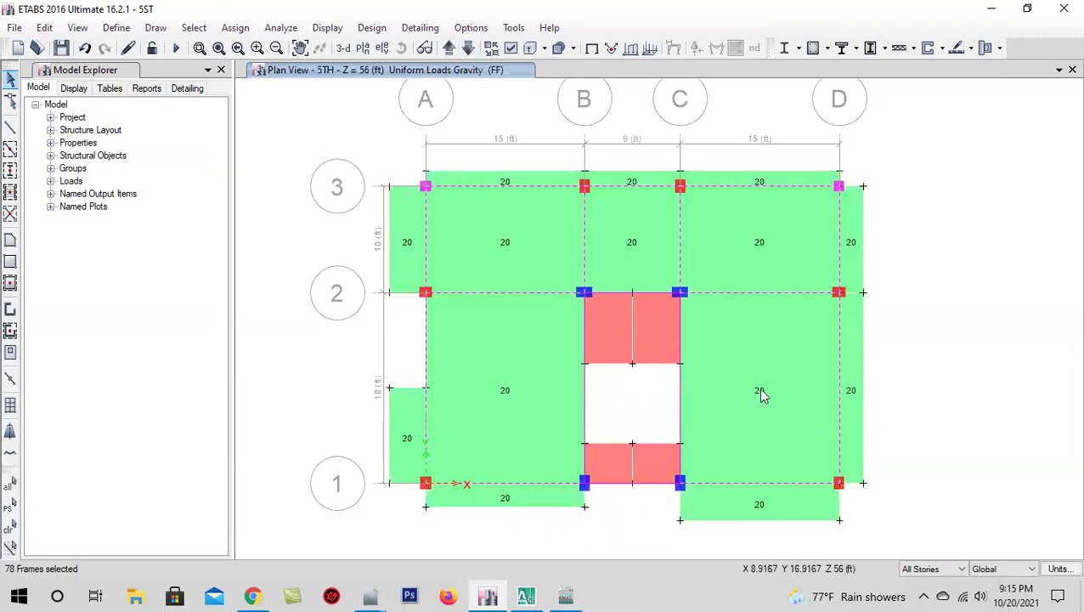
left_click(923, 571)
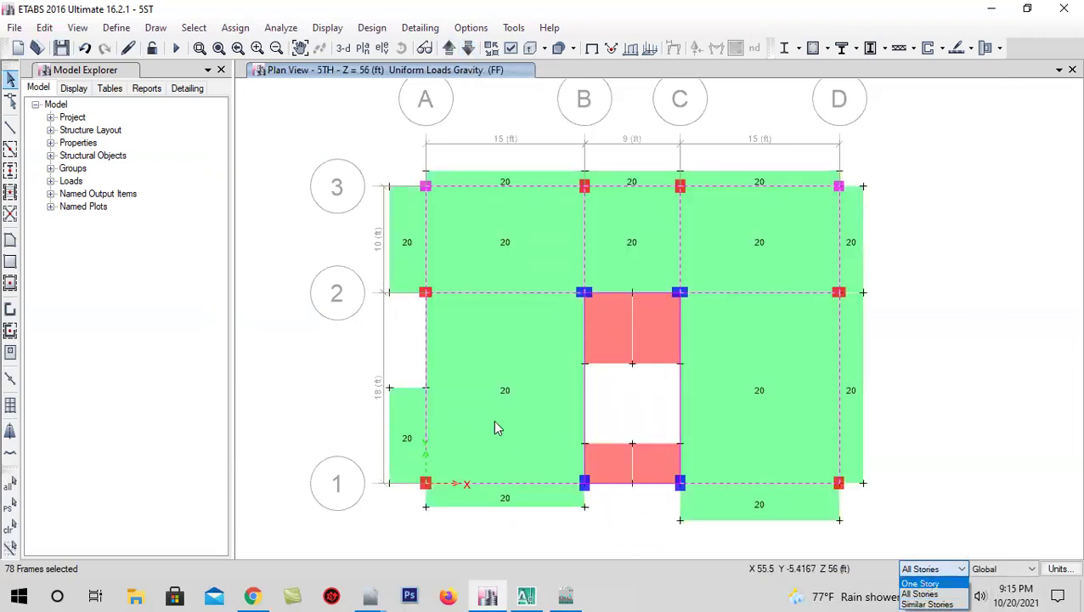
left_click(926, 583)
left_click(486, 186)
left_click(425, 221)
left_click(467, 290)
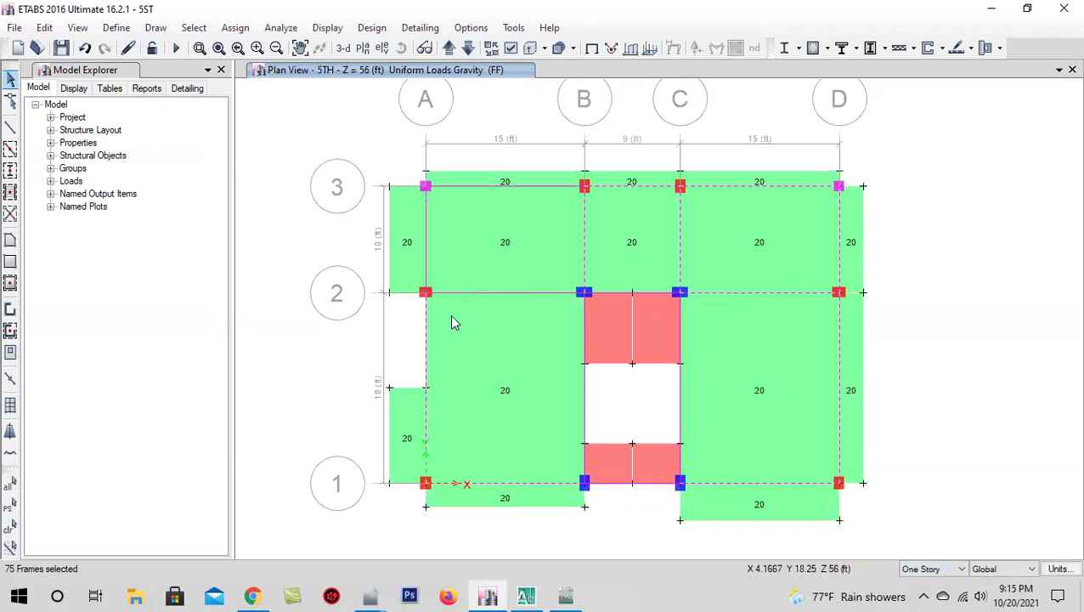
left_click(495, 294)
left_click(427, 224)
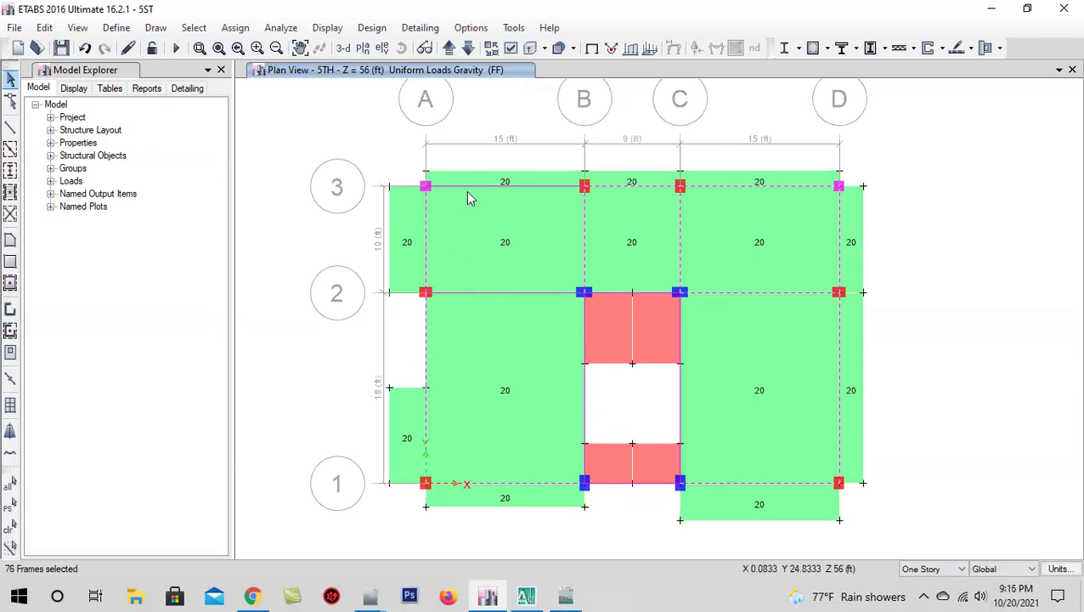
left_click(586, 236)
left_click(682, 226)
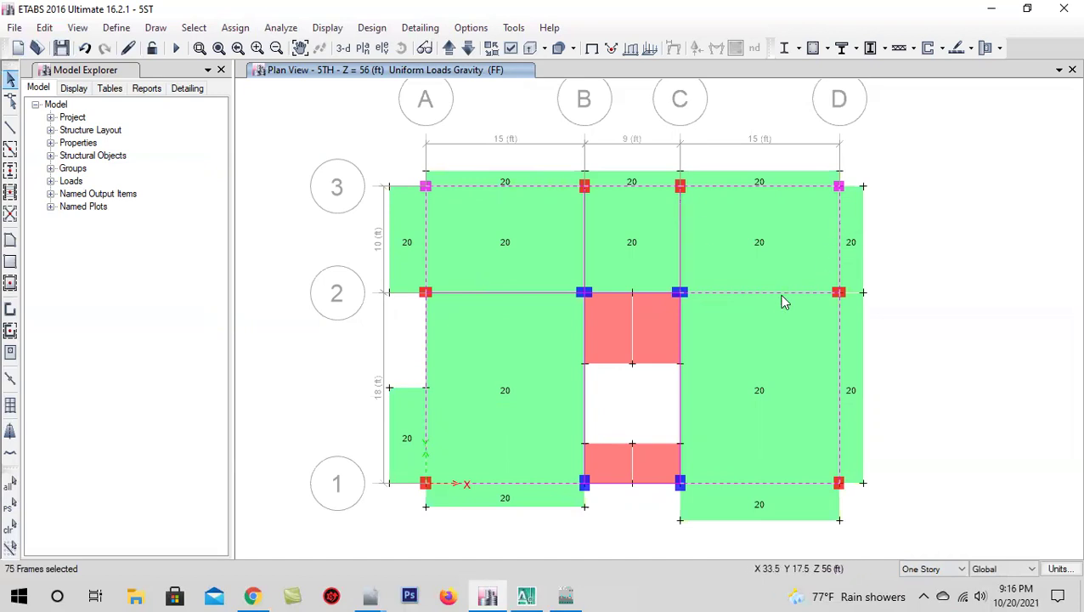
left_click(788, 485)
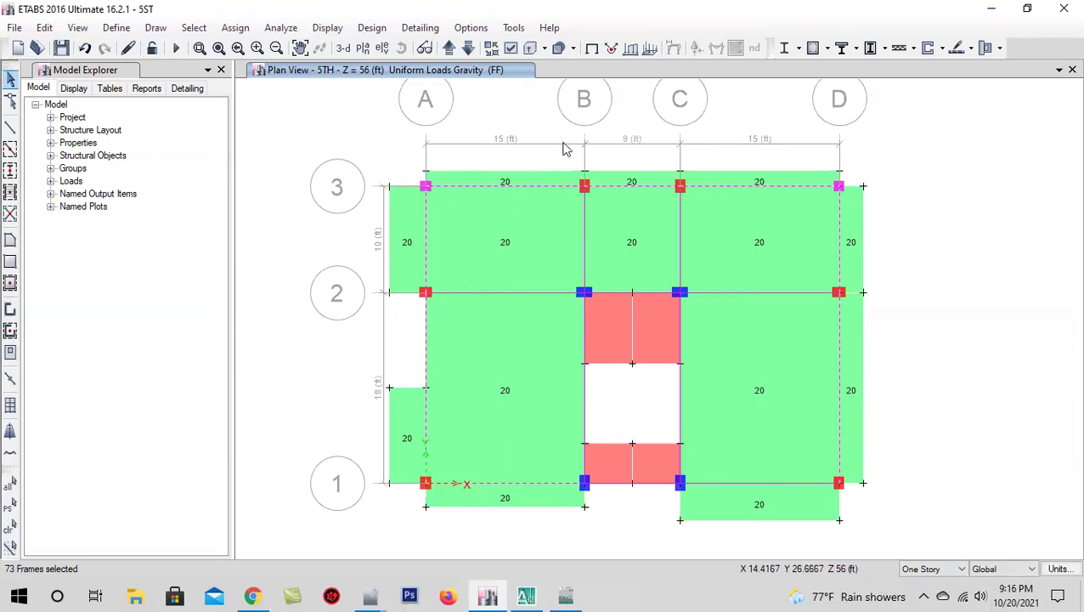
left_click(343, 48)
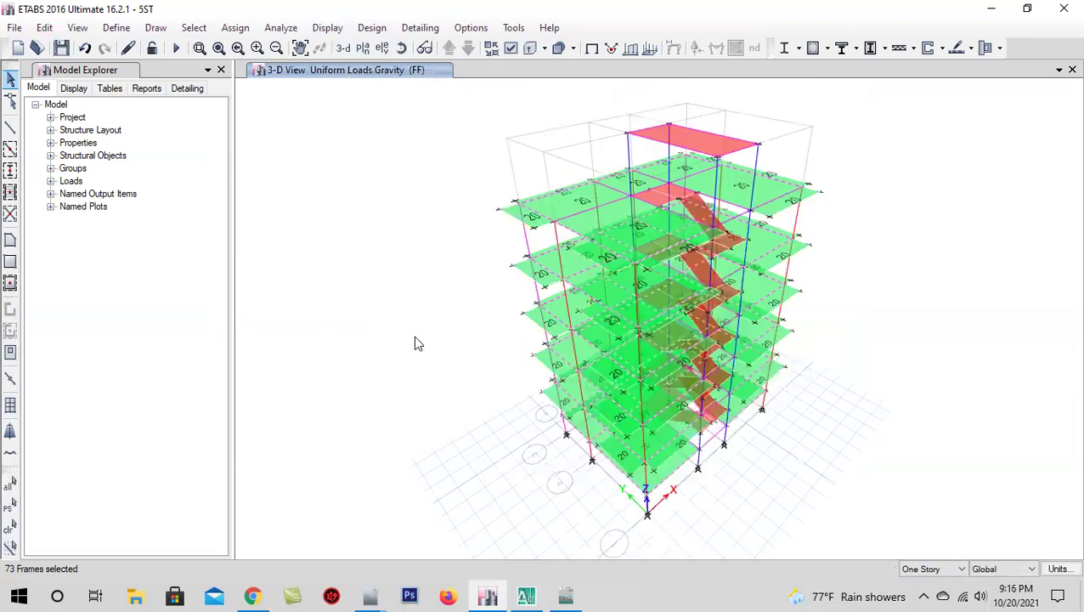
- Assign a uniform 0.35 kip/ft PW distributed load to the selected beams and inspect it
left_click(235, 27)
mouse_move(273, 176)
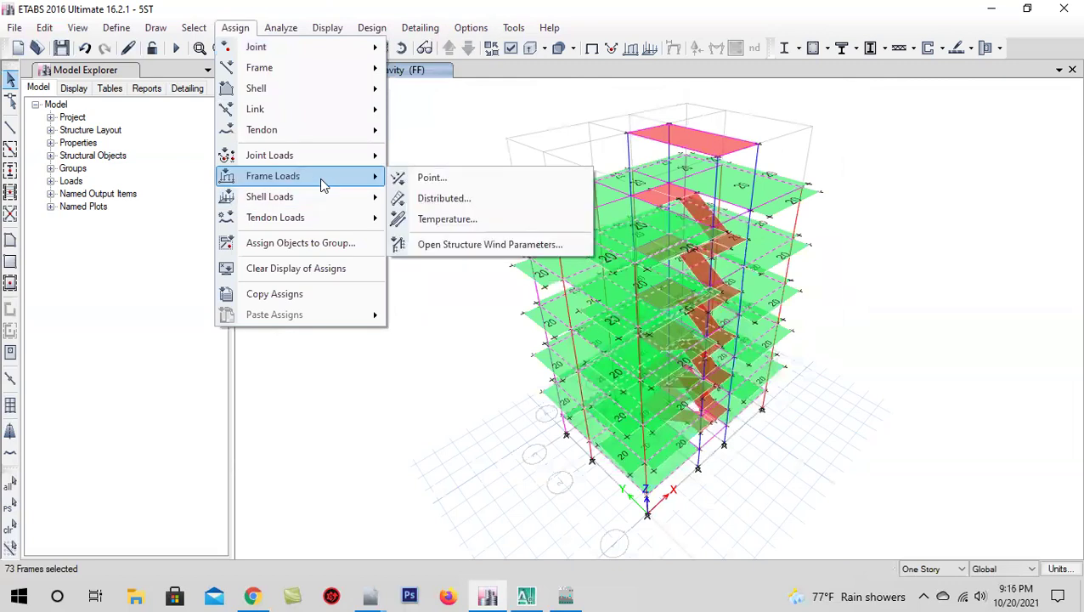
left_click(419, 198)
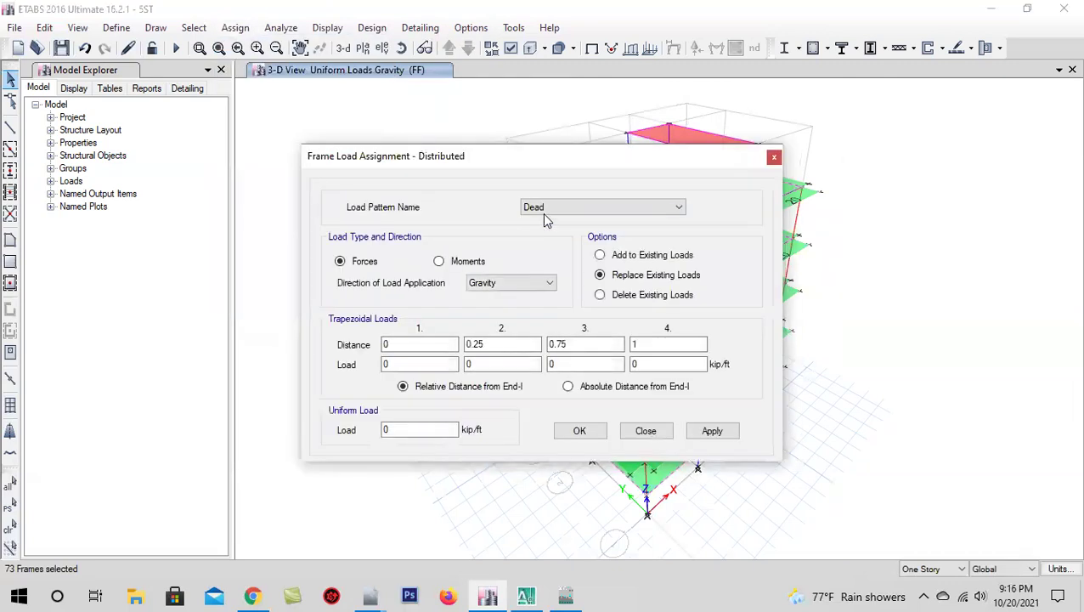
left_click(551, 208)
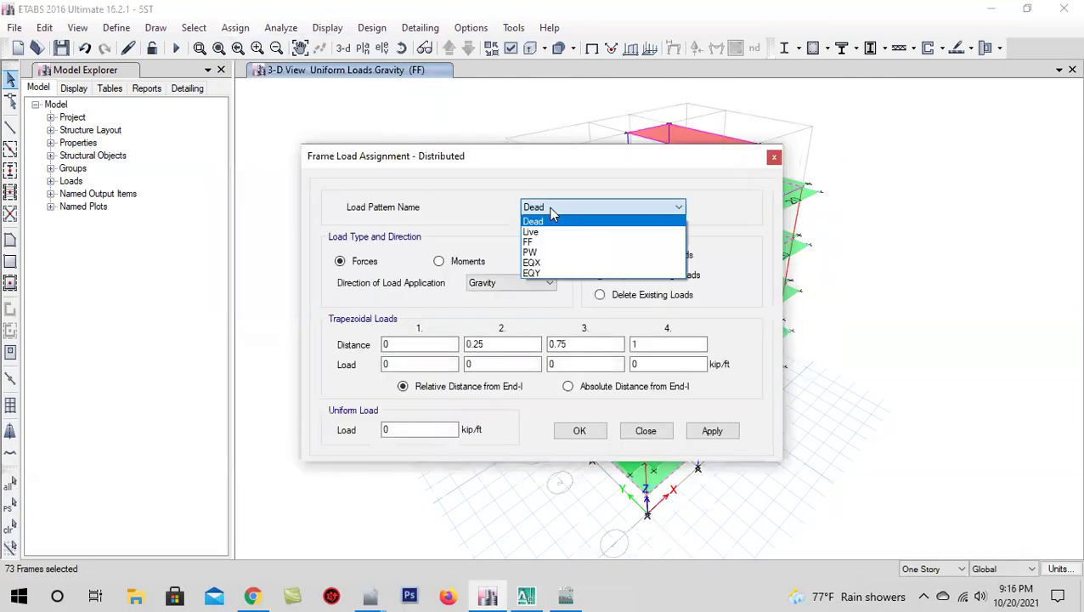
left_click(415, 430)
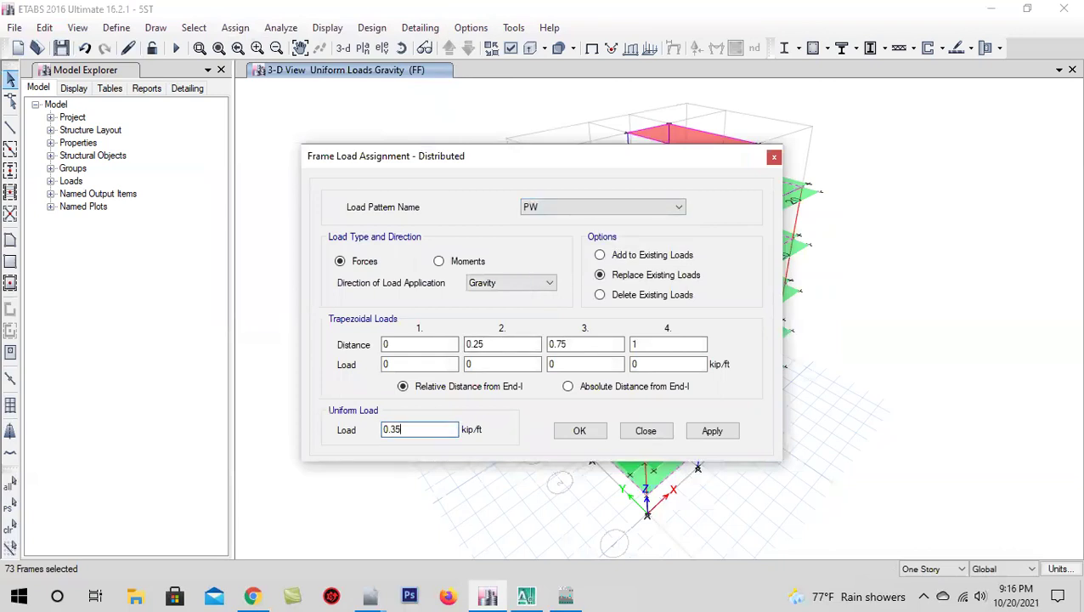
left_click(728, 435)
left_click(577, 430)
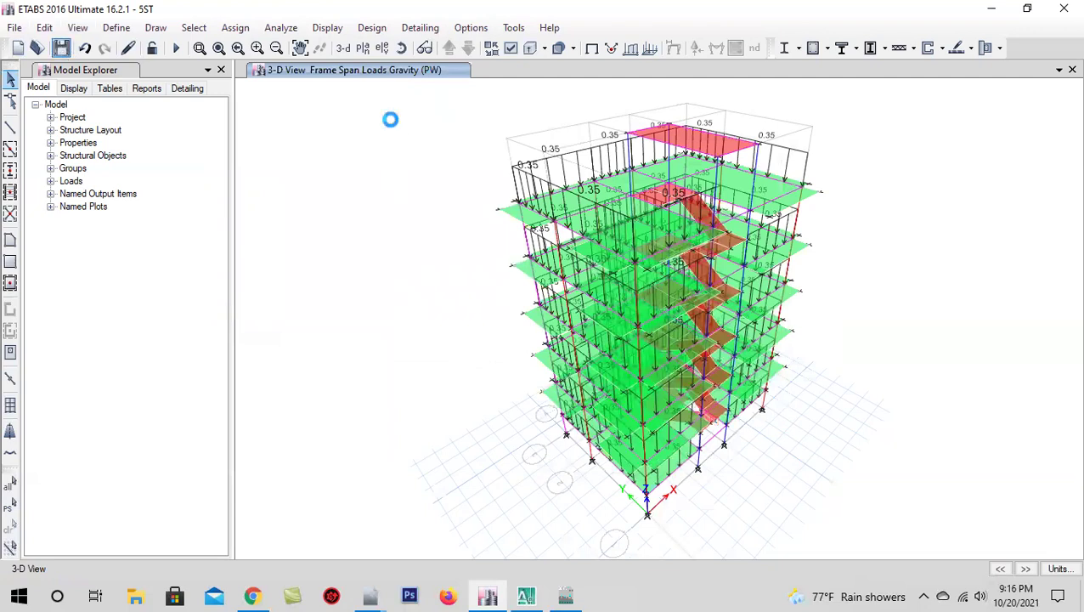
left_click(401, 47)
mouse_move(773, 459)
left_mouse_down()
mouse_move(704, 468)
mouse_move(523, 363)
mouse_move(707, 528)
mouse_move(816, 376)
mouse_move(726, 481)
mouse_move(726, 454)
mouse_move(780, 487)
mouse_move(719, 515)
left_mouse_up()
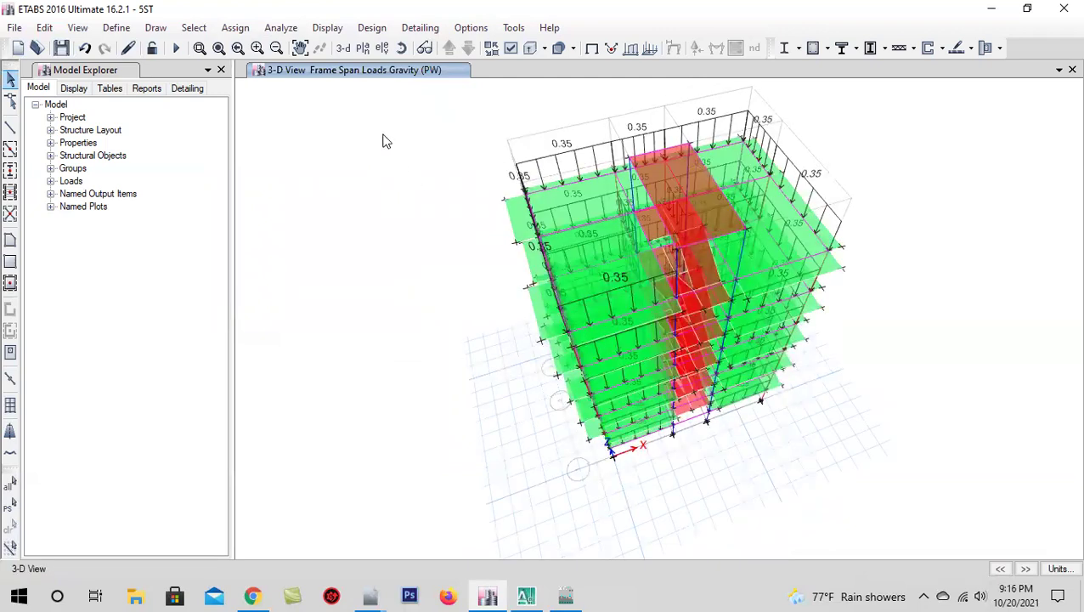
left_click(345, 51)
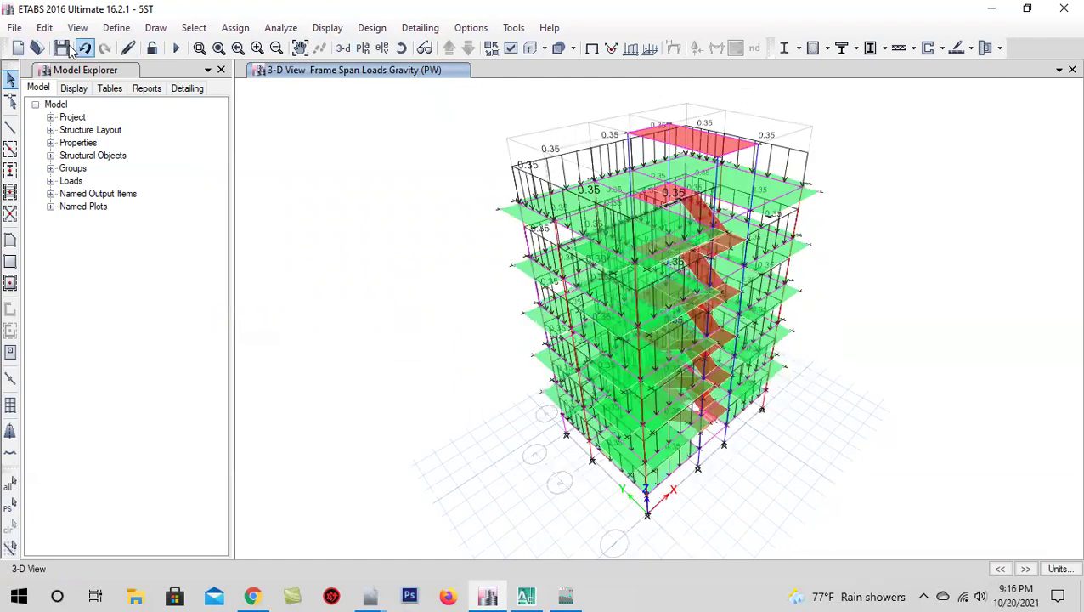
- Orbit the model toward the stairs and set selections to apply to All Stories
left_click(401, 48)
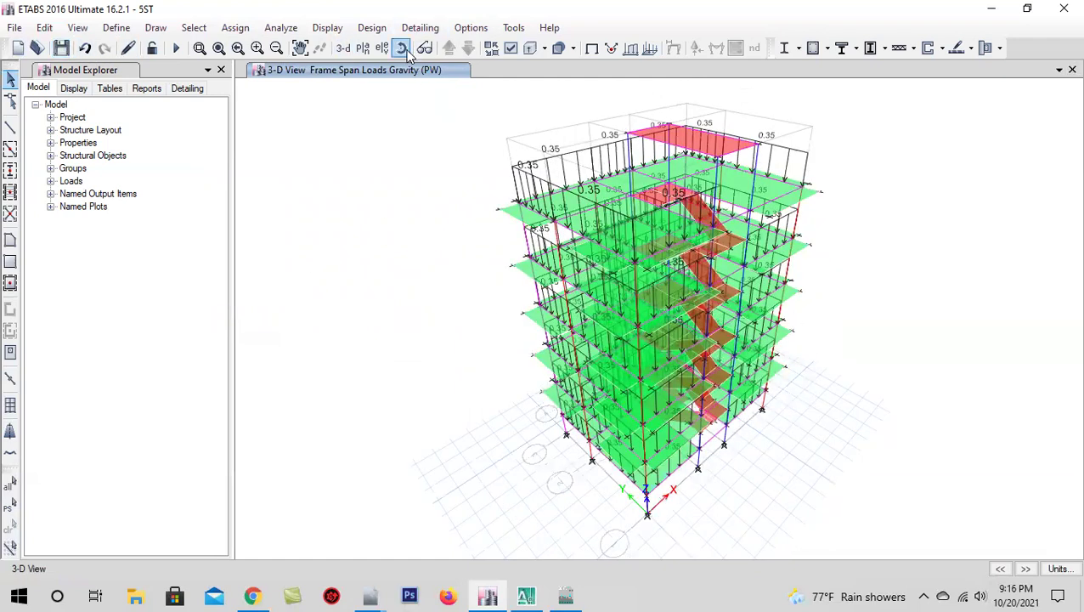
left_click_drag(443, 406, 658, 474)
scroll(613, 457, "up", 5)
scroll(600, 348, "down", 2)
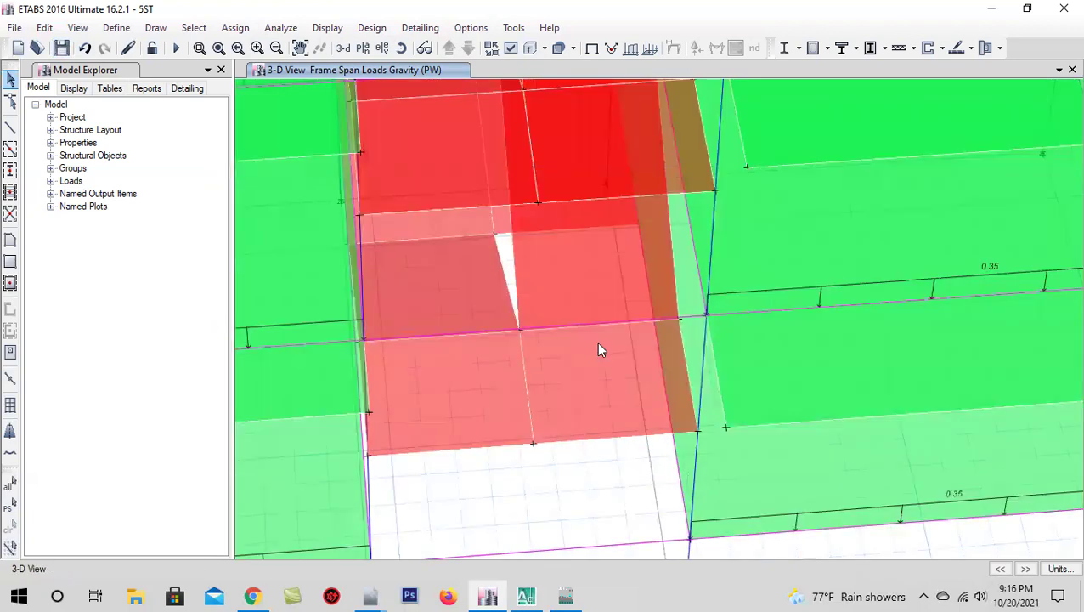
scroll(600, 349, "down", 3)
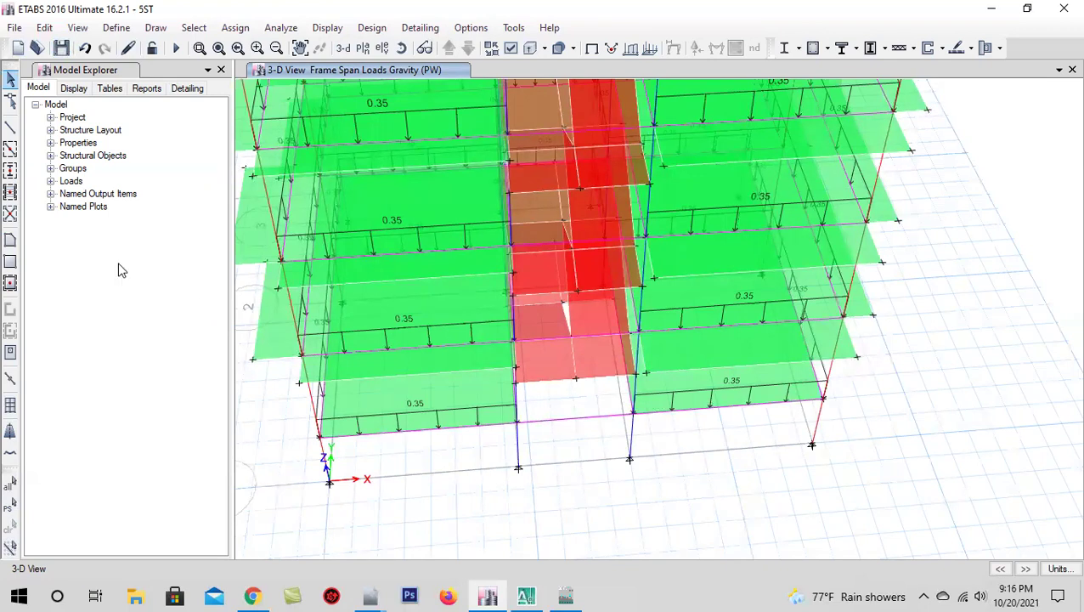
left_click(9, 169)
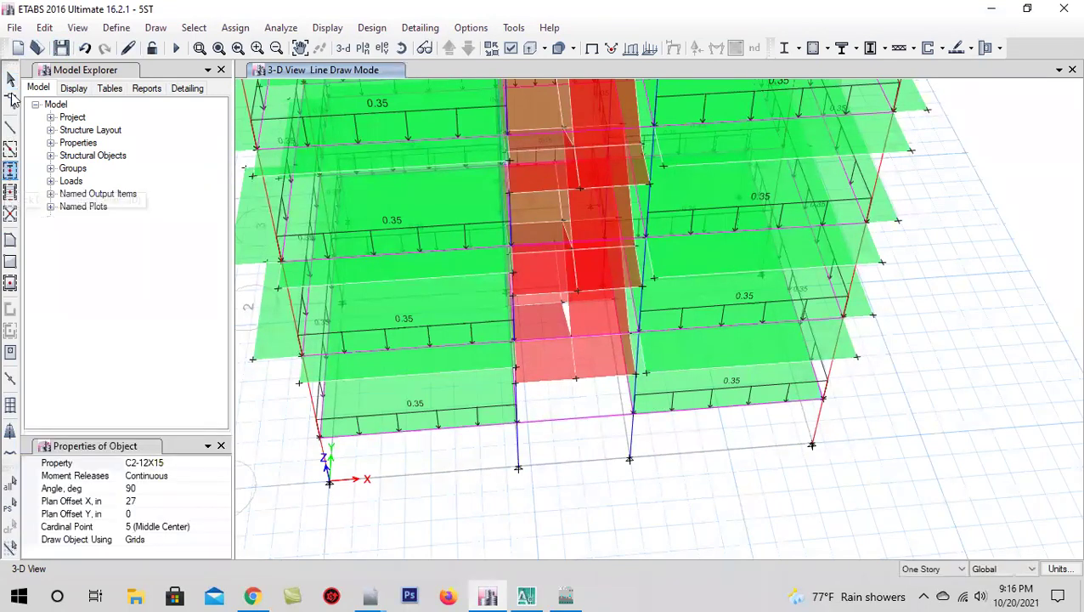
key("Escape")
left_click(955, 569)
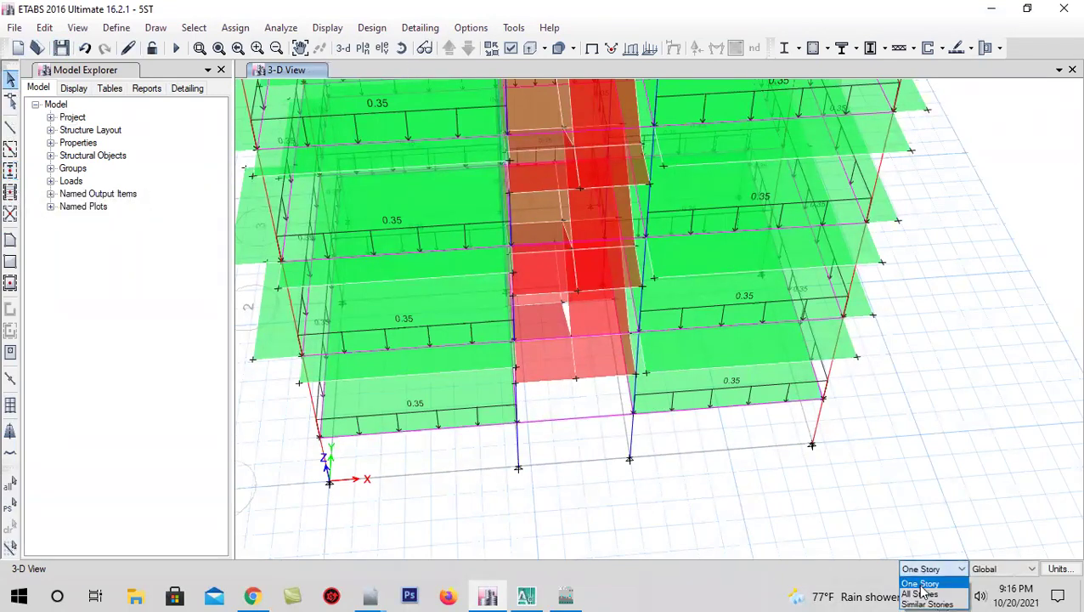
left_click(919, 593)
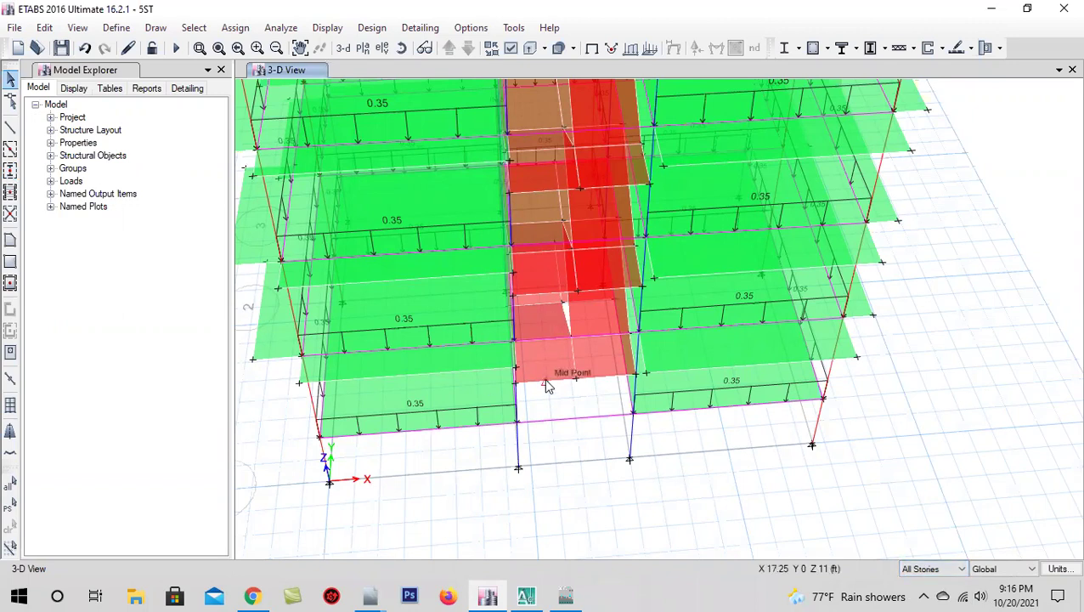
- Select the stair and landing slabs on every story
left_click(544, 348)
left_click(542, 335)
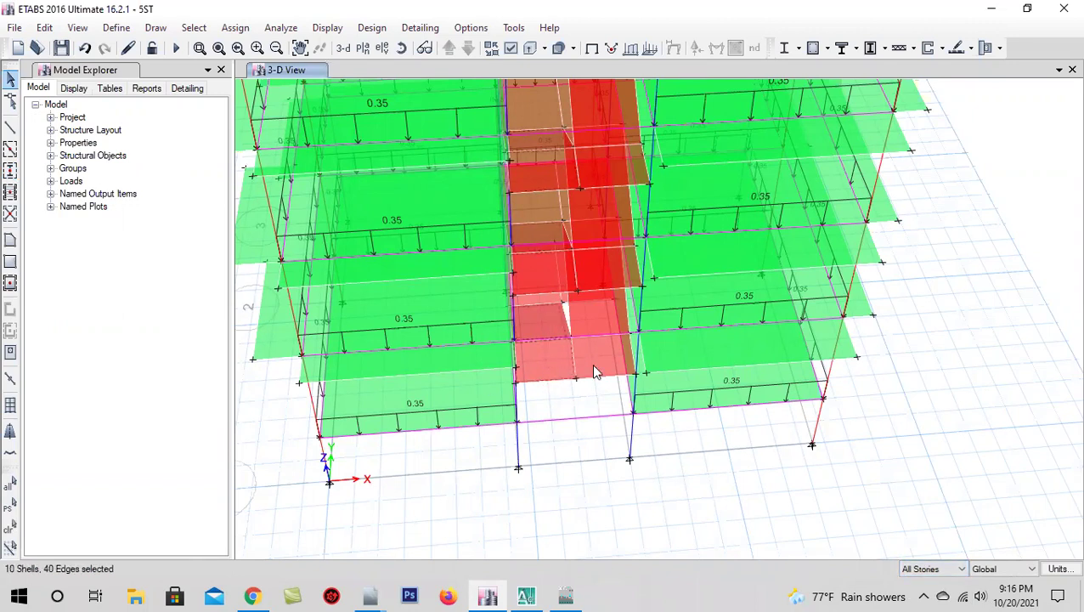
left_click(553, 312)
scroll(531, 299, "up", 2)
scroll(532, 299, "up", 2)
left_click(619, 289)
left_click(621, 286)
scroll(621, 362, "down", 4)
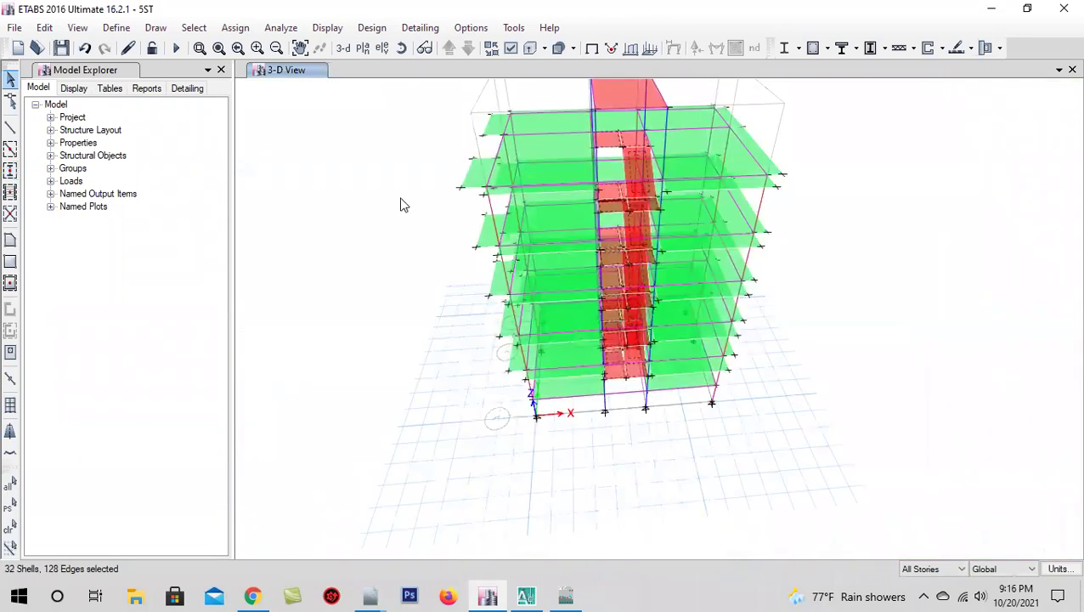
left_click(344, 48)
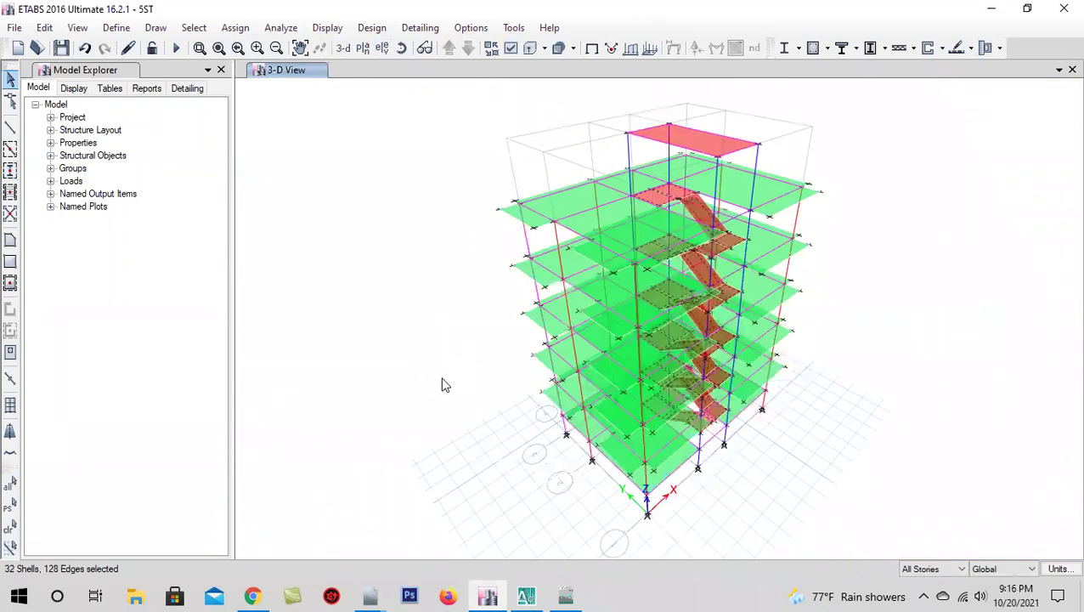
- Assign the selected stair shells a uniform 84 lb/ft² Live load
left_click(235, 27)
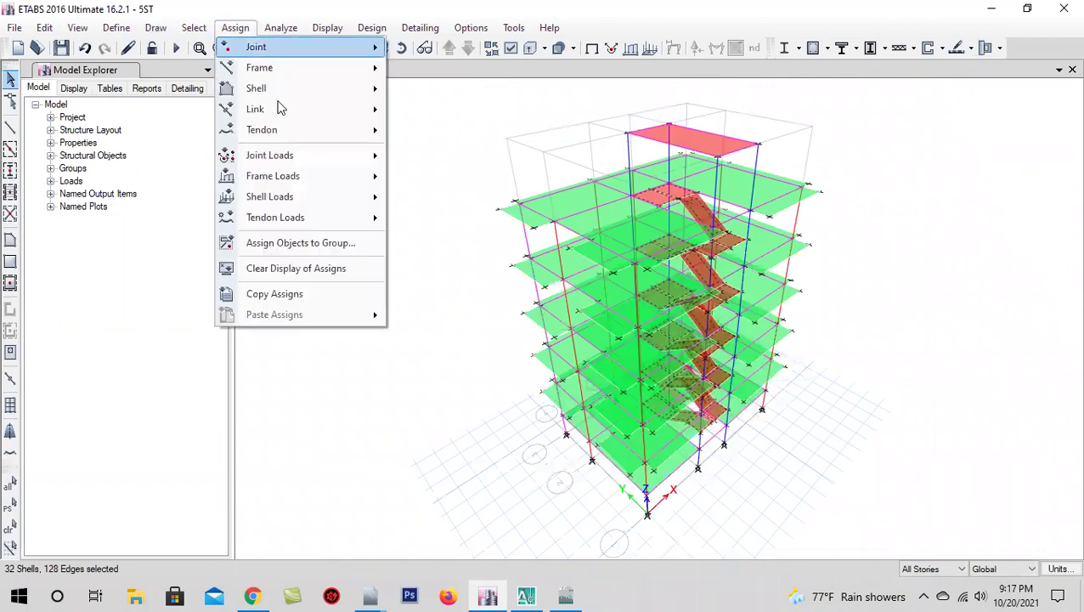
mouse_move(269, 197)
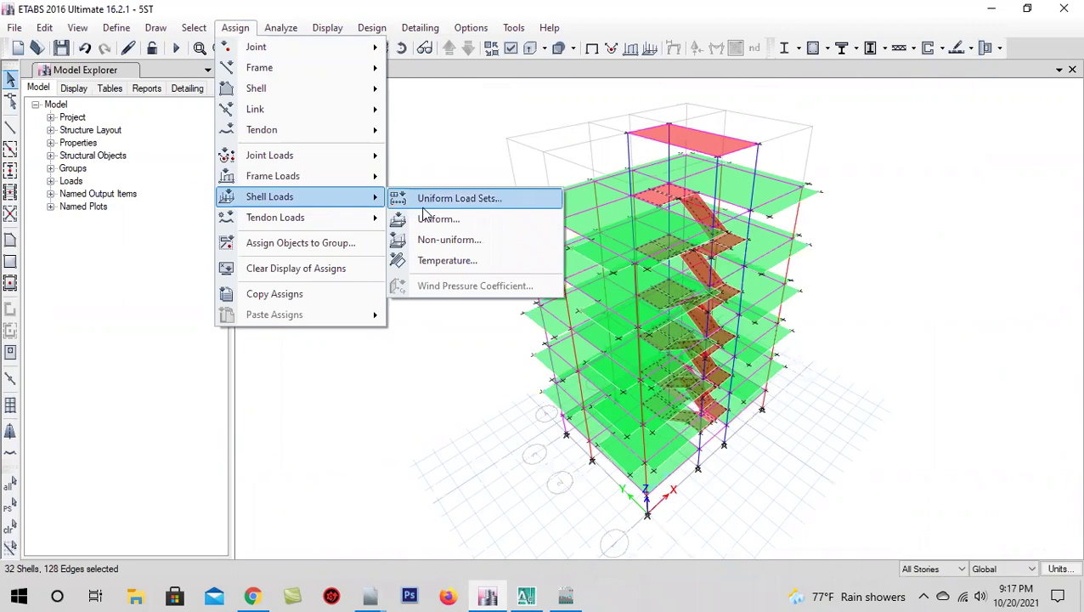
left_click(431, 219)
left_click(584, 256)
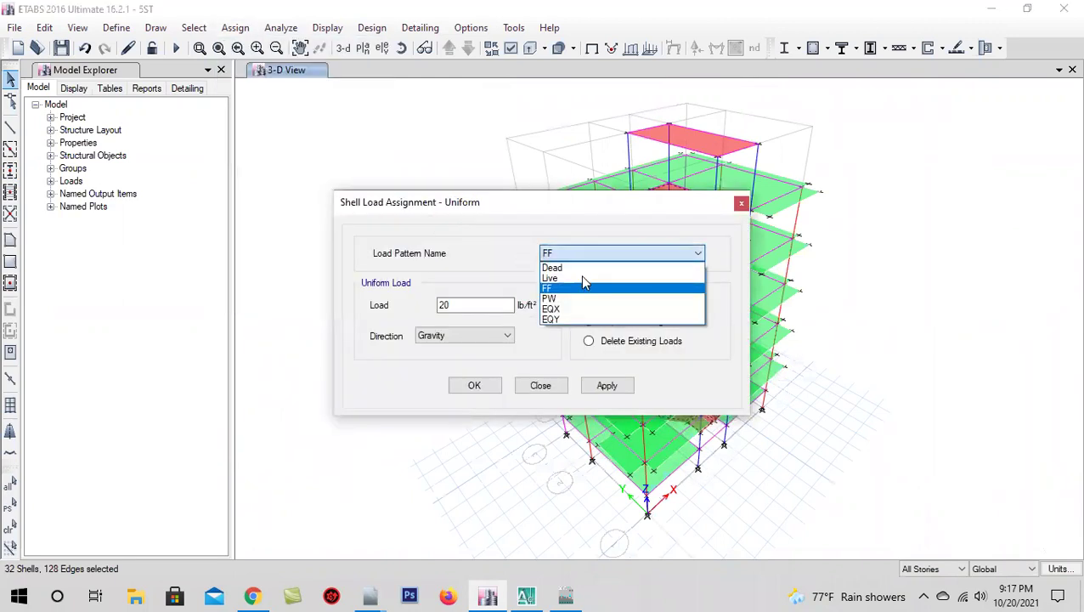
left_click(579, 276)
double_click(470, 304)
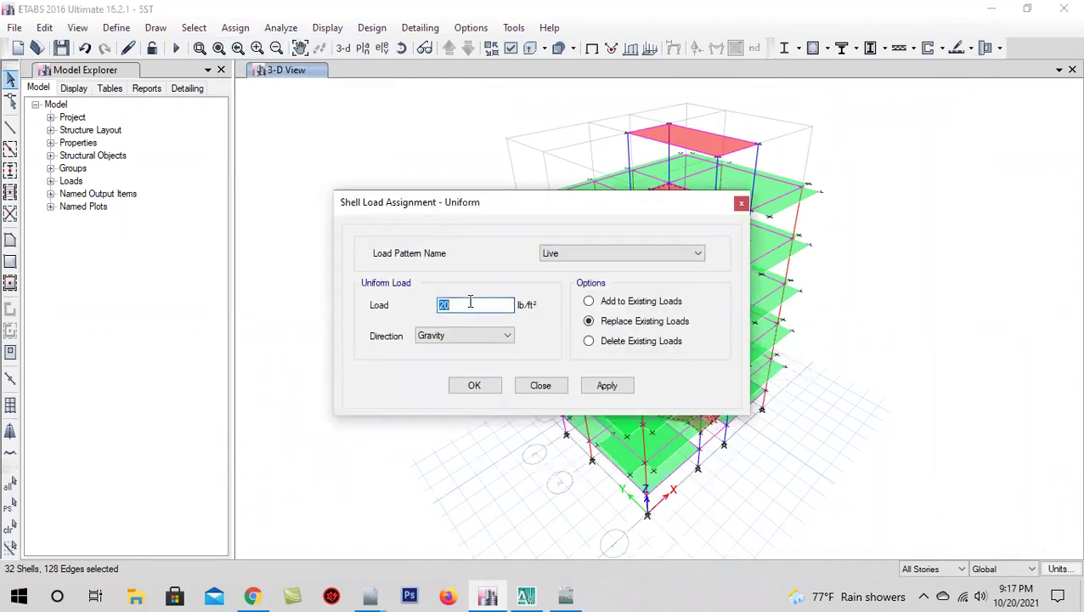
type("84")
left_click(610, 389)
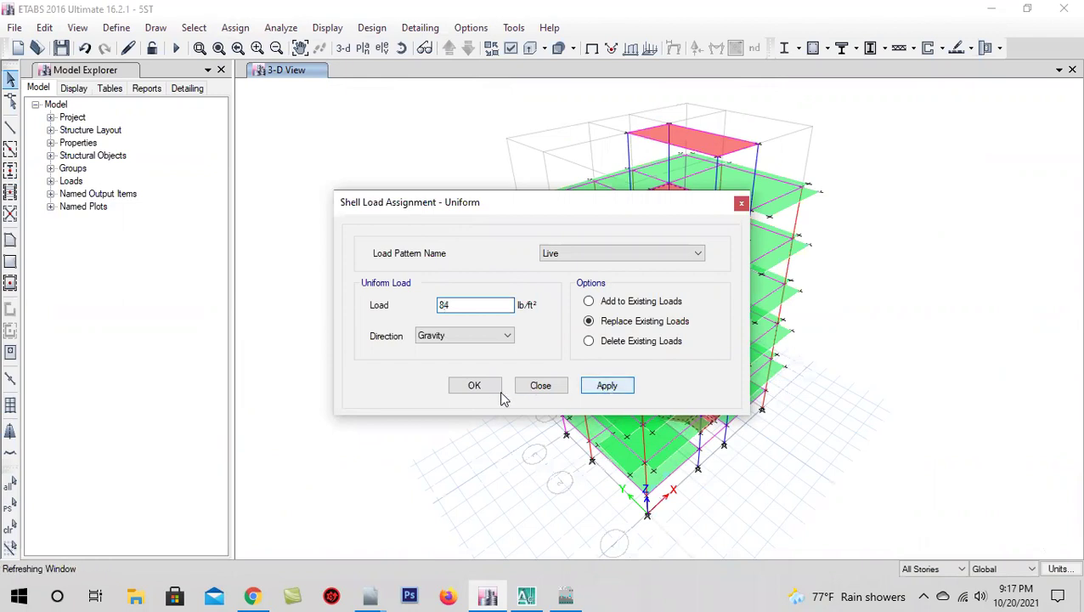
left_click(473, 384)
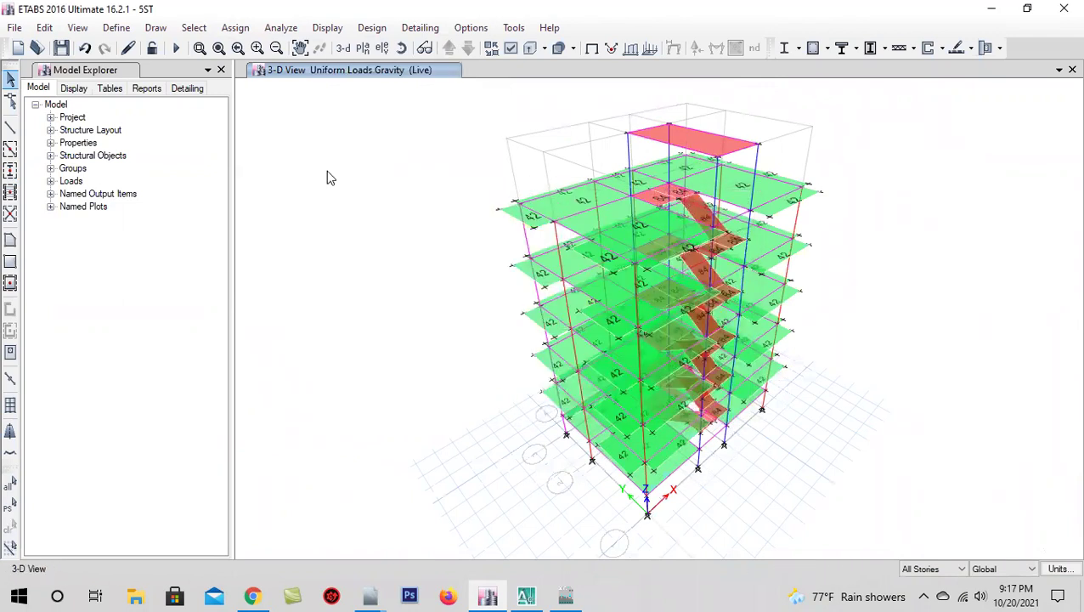
left_click(401, 48)
mouse_move(442, 357)
left_mouse_down()
mouse_move(492, 515)
mouse_move(545, 453)
mouse_move(618, 492)
mouse_move(702, 257)
left_mouse_up()
mouse_move(502, 305)
left_mouse_down()
mouse_move(472, 455)
mouse_move(476, 485)
mouse_move(746, 306)
left_mouse_up()
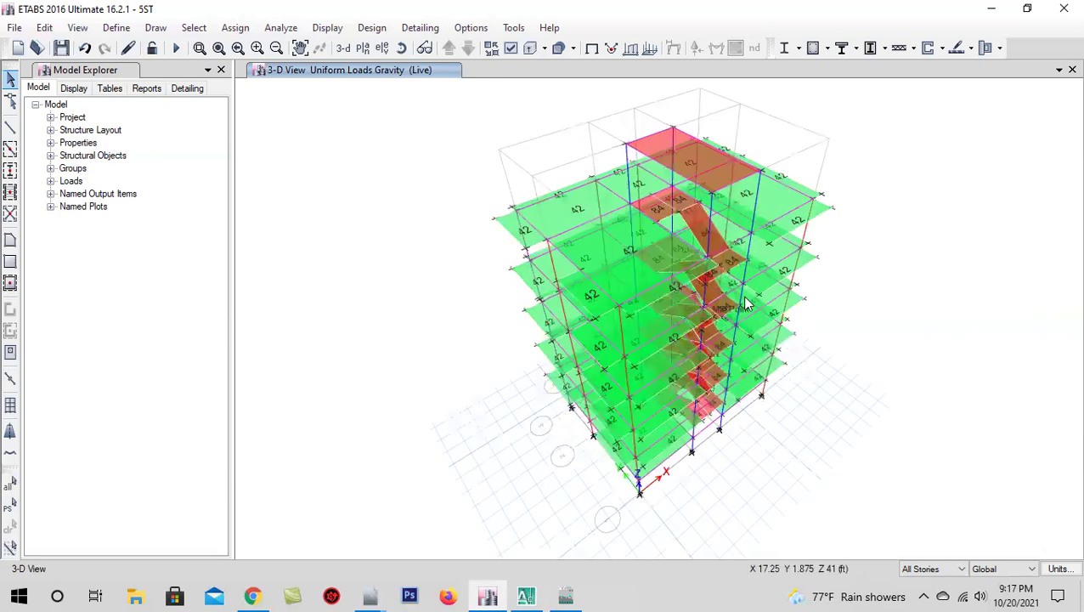
scroll(746, 305, "up", 3)
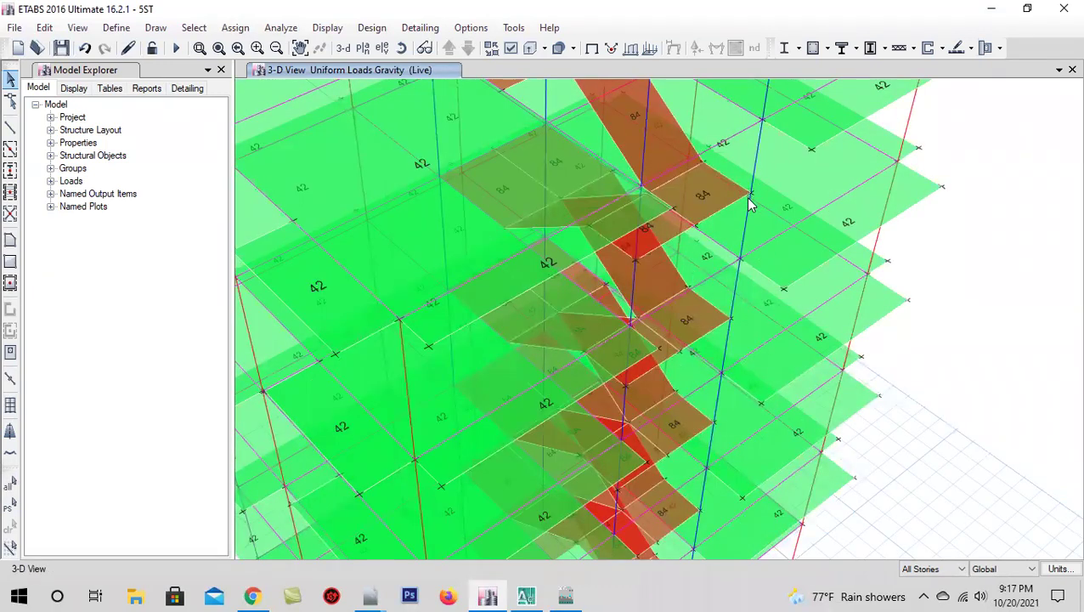
scroll(736, 228, "down", 1)
scroll(736, 229, "down", 2)
scroll(736, 234, "up", 2)
scroll(739, 221, "up", 1)
scroll(749, 213, "down", 3)
scroll(748, 221, "up", 1)
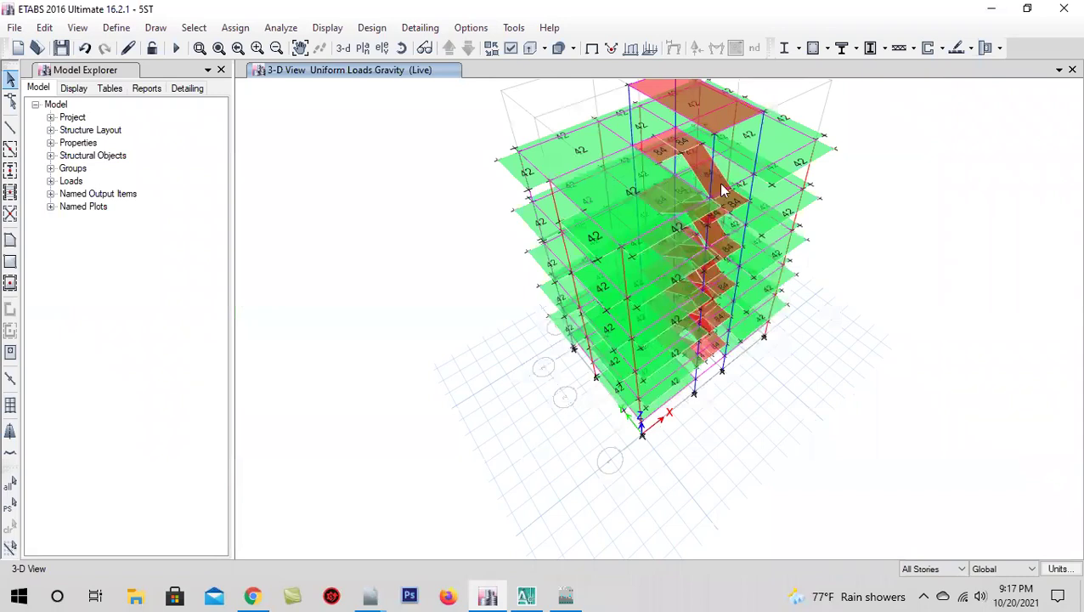
middle_click_drag(721, 188, 729, 219)
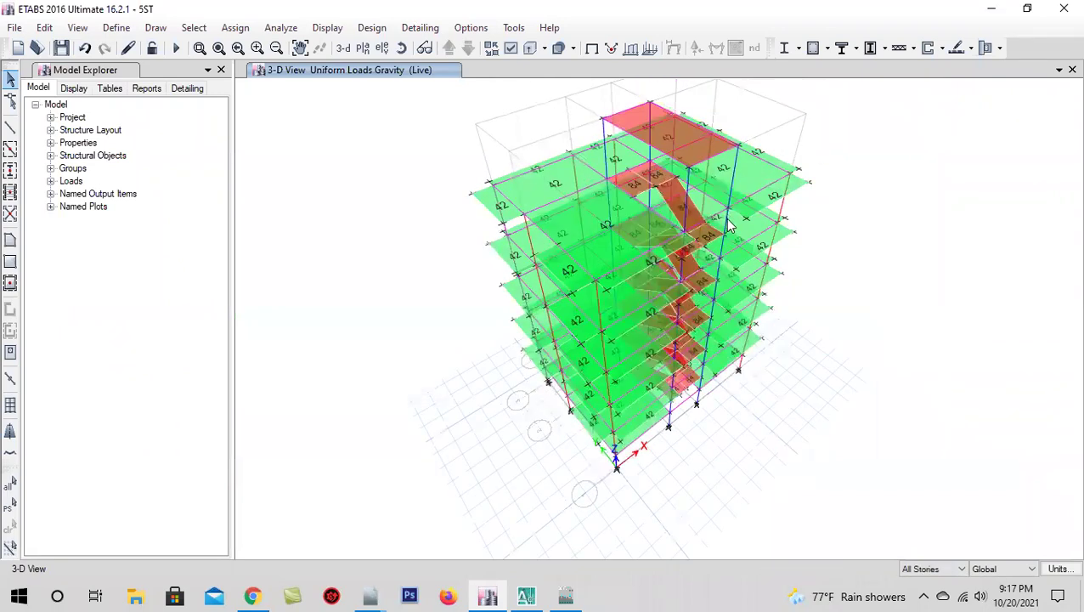
scroll(729, 223, "up", 3)
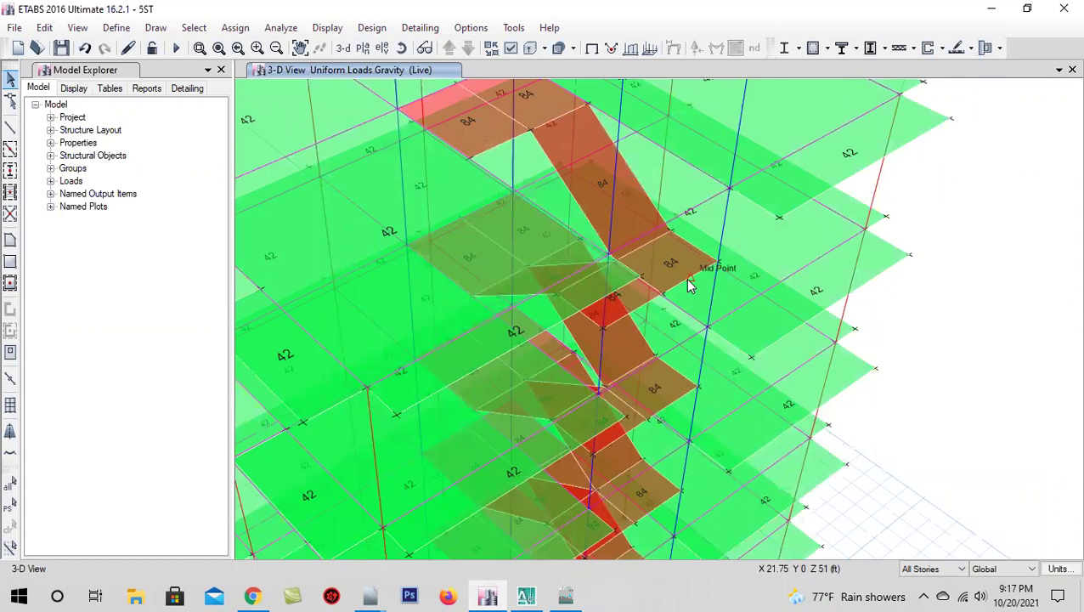
scroll(687, 283, "down", 3)
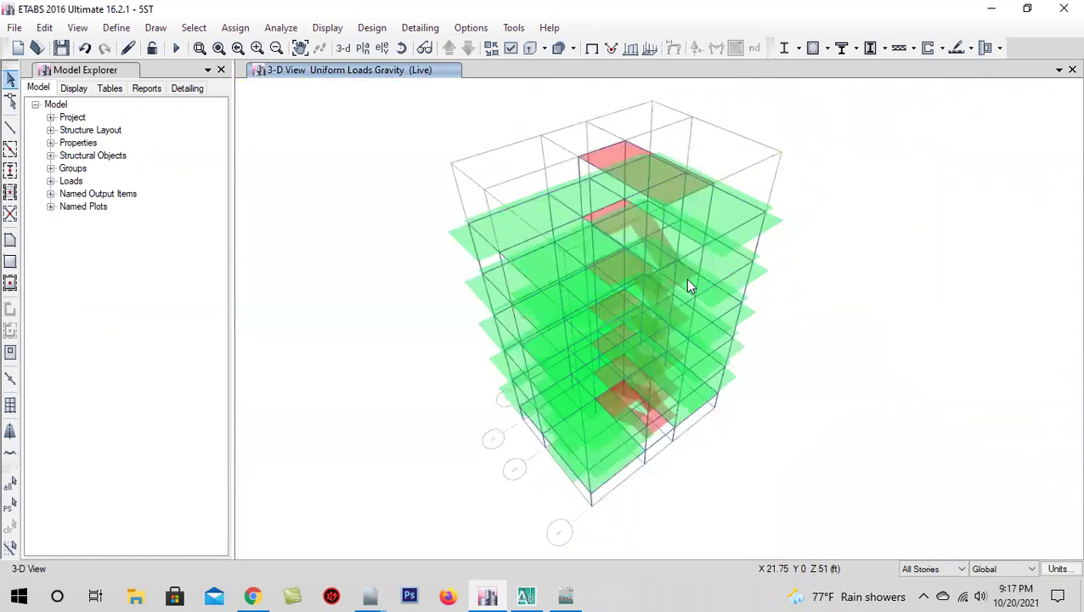
left_click(400, 51)
mouse_move(591, 434)
left_mouse_down()
mouse_move(377, 434)
mouse_move(562, 278)
left_mouse_up()
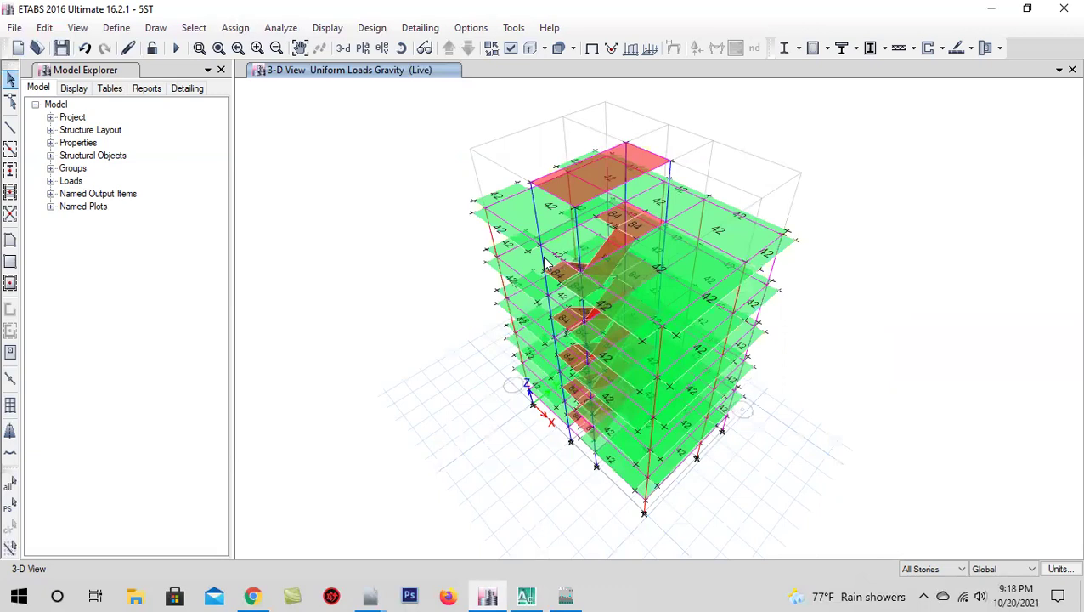
- Save the model, then show the TOP story plan with edits limited to that single story
left_click(343, 47)
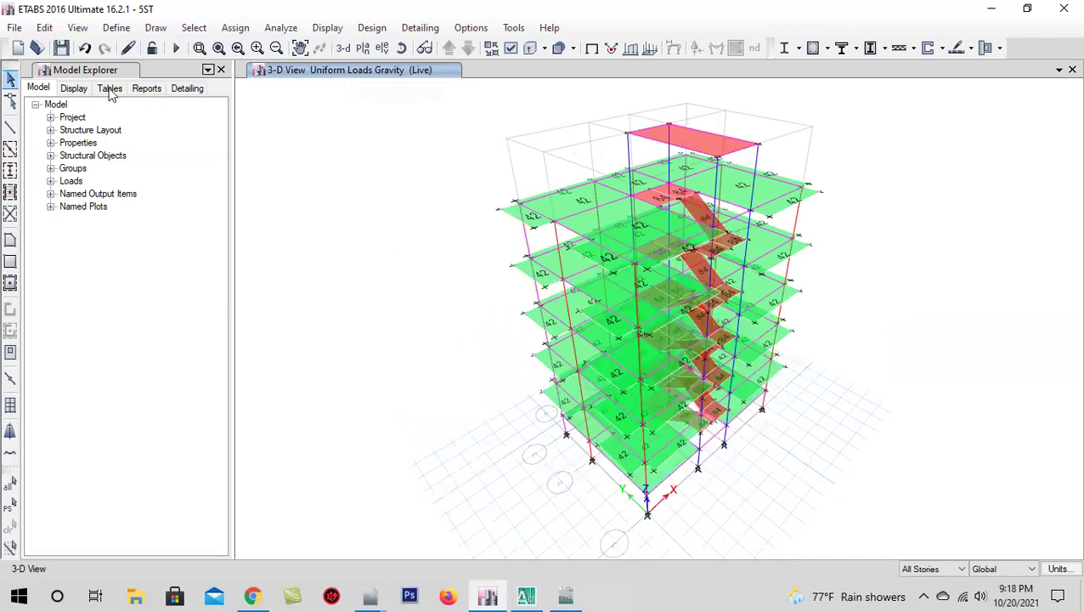
left_click(61, 48)
left_click(363, 47)
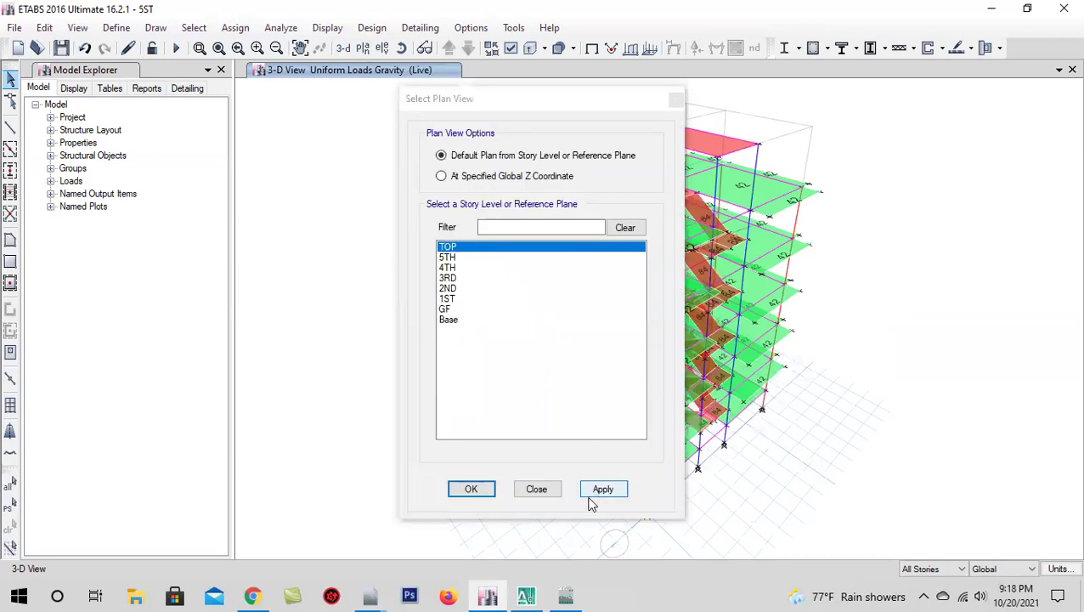
left_click(599, 491)
left_click(471, 489)
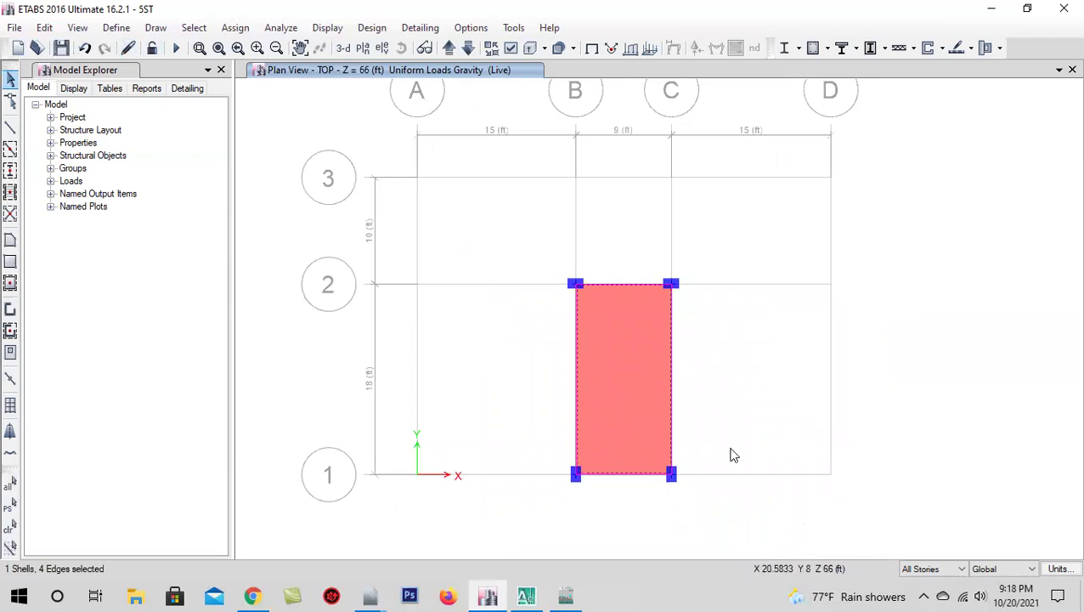
left_click(935, 569)
left_click(922, 592)
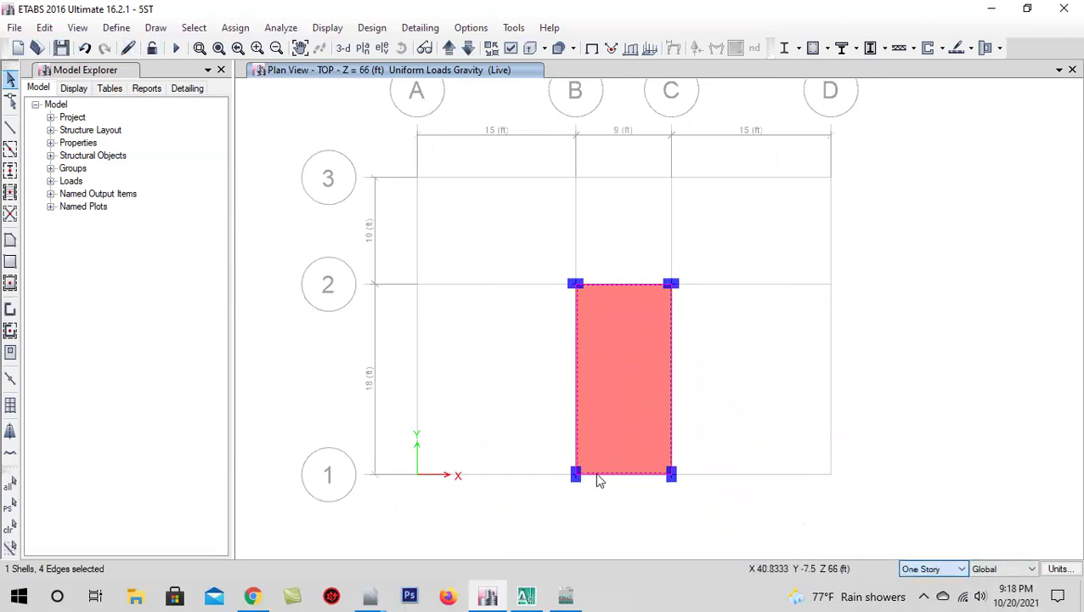
middle_click_drag(300, 285, 323, 315)
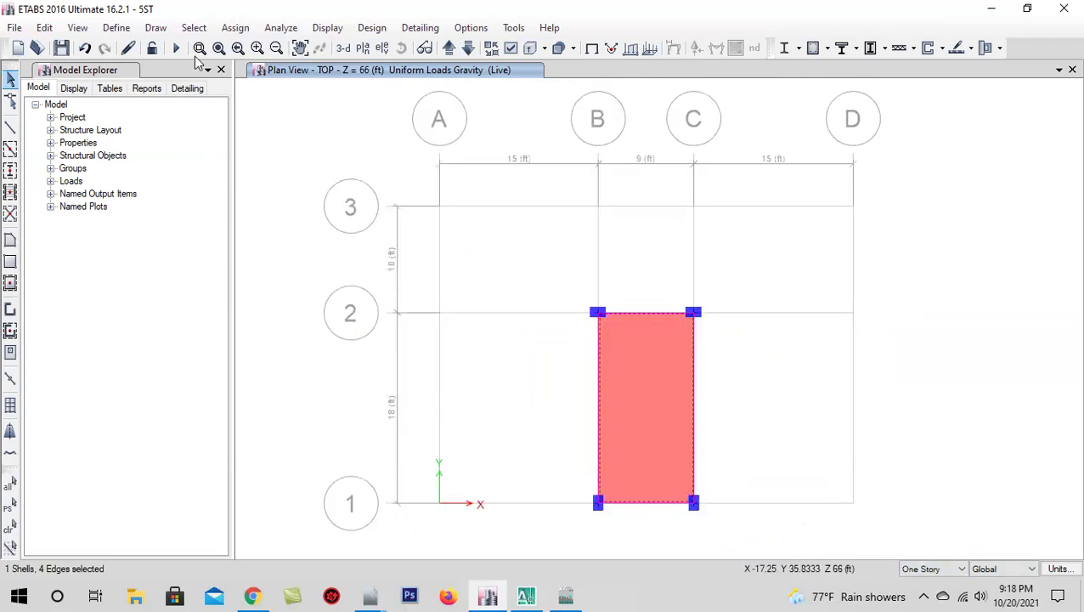
- Assign a uniform 100 lb/ft² live shell load to the TOP roof slab
left_click(236, 28)
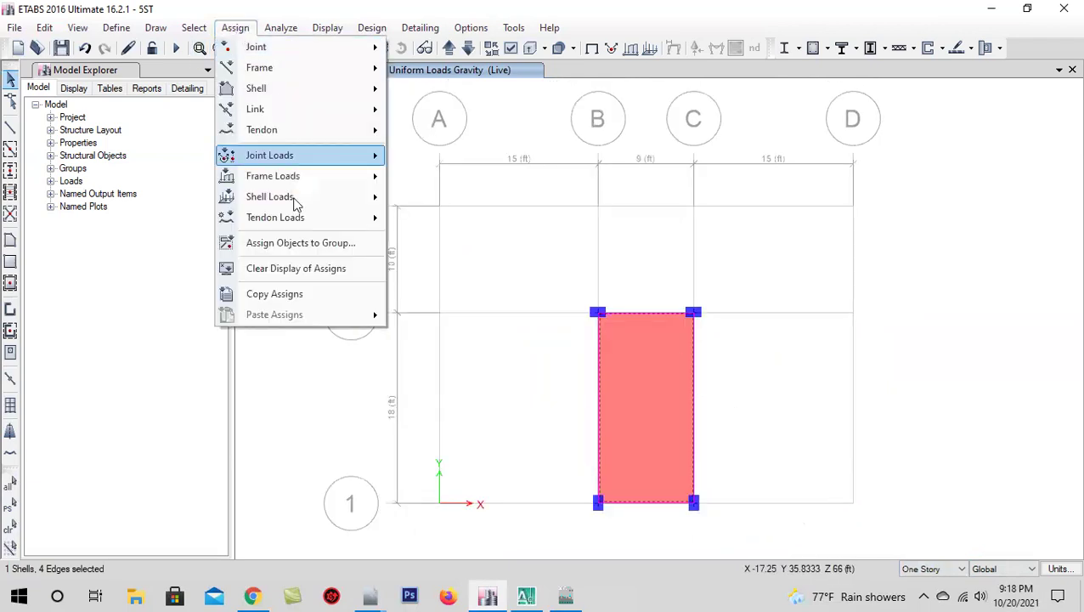
mouse_move(270, 196)
left_click(440, 218)
type("100")
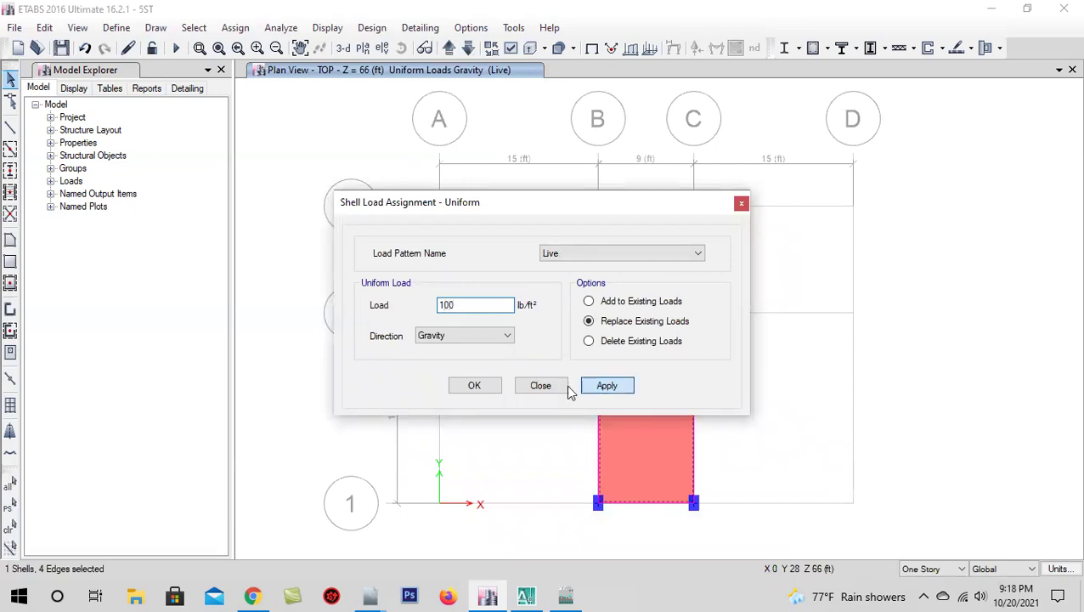
left_click(486, 389)
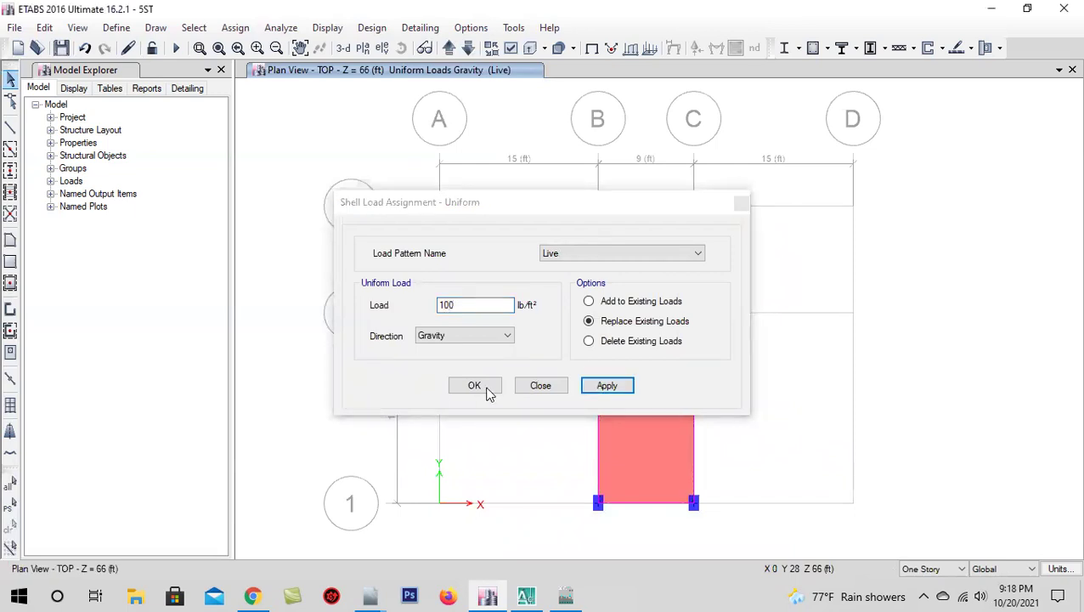
- Orbit the 3-D view to inspect the roof load, then save the model
left_click(344, 49)
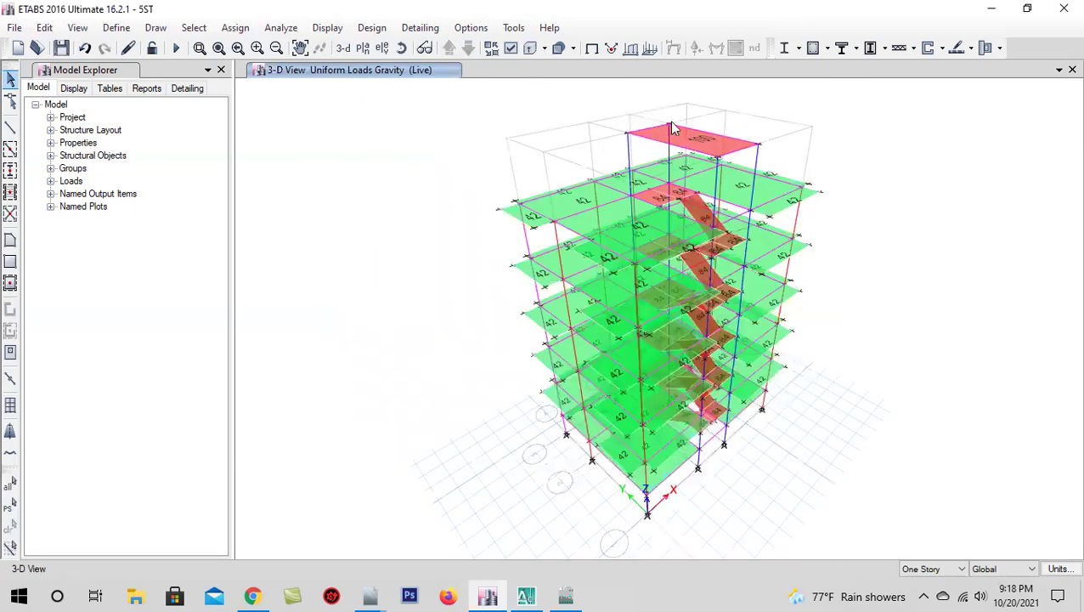
left_click(401, 47)
mouse_move(505, 434)
left_mouse_down()
mouse_move(423, 442)
mouse_move(351, 433)
mouse_move(508, 474)
mouse_move(447, 494)
mouse_move(530, 420)
left_mouse_up()
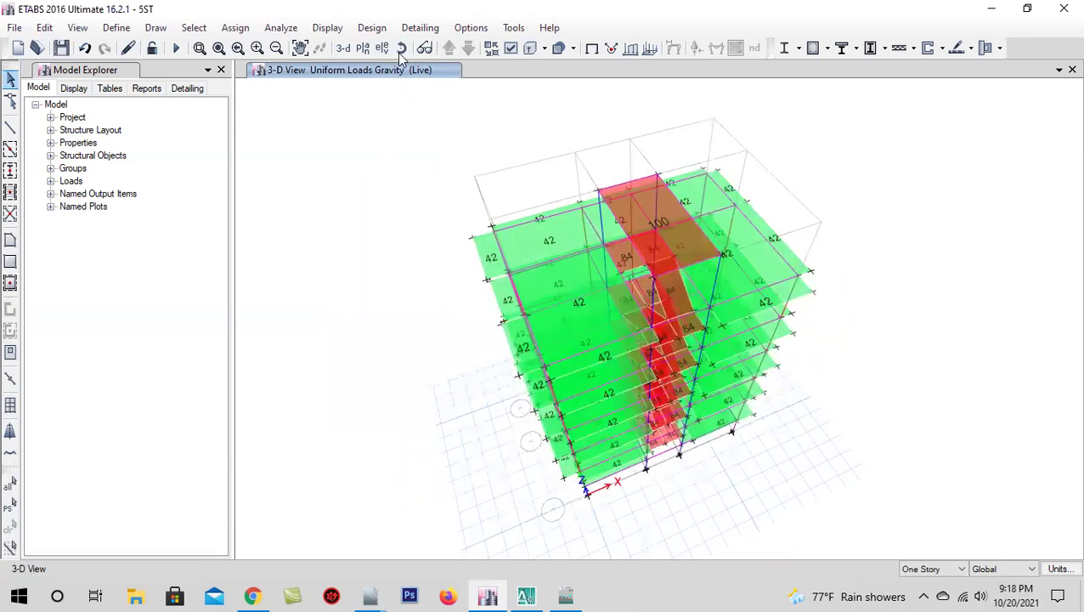
left_click(399, 51)
left_click_drag(443, 403, 491, 426)
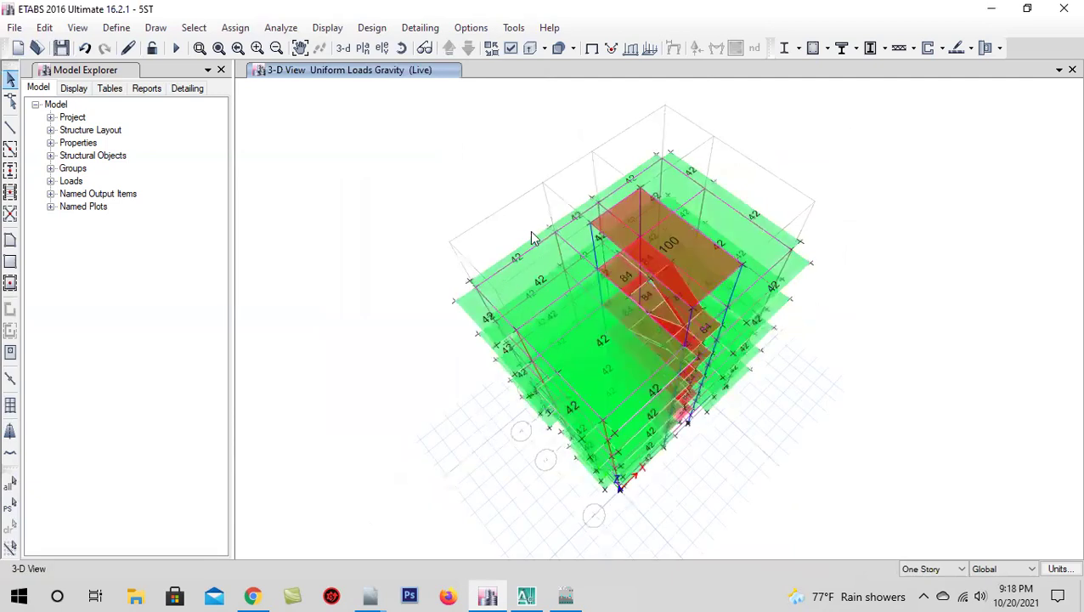
left_click(61, 48)
left_click(342, 47)
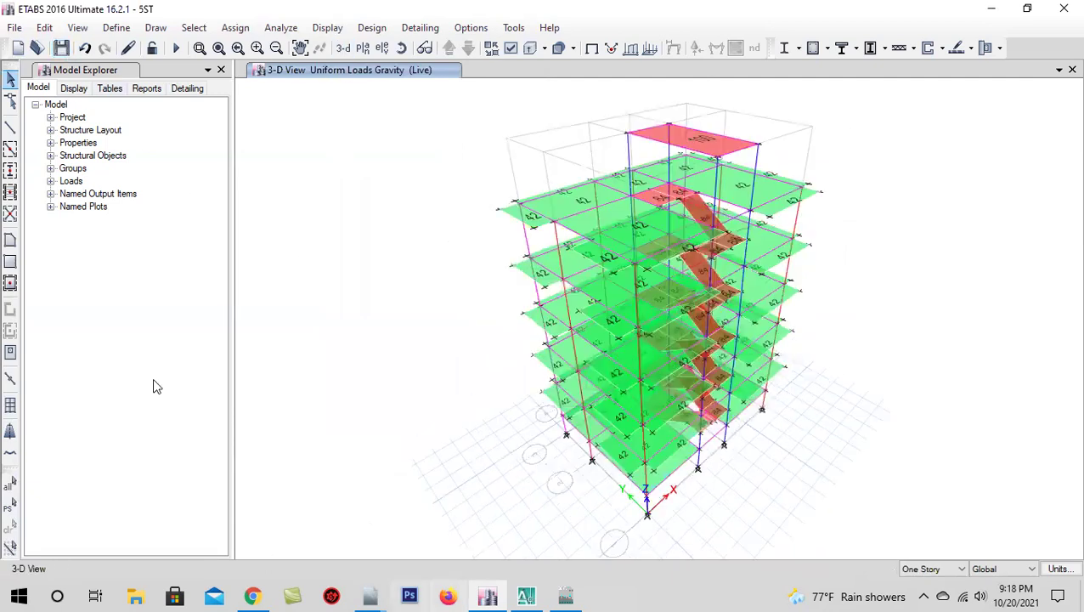
- Show the GF story plan with the selection scope set to All Stories
left_click(362, 47)
left_click(459, 309)
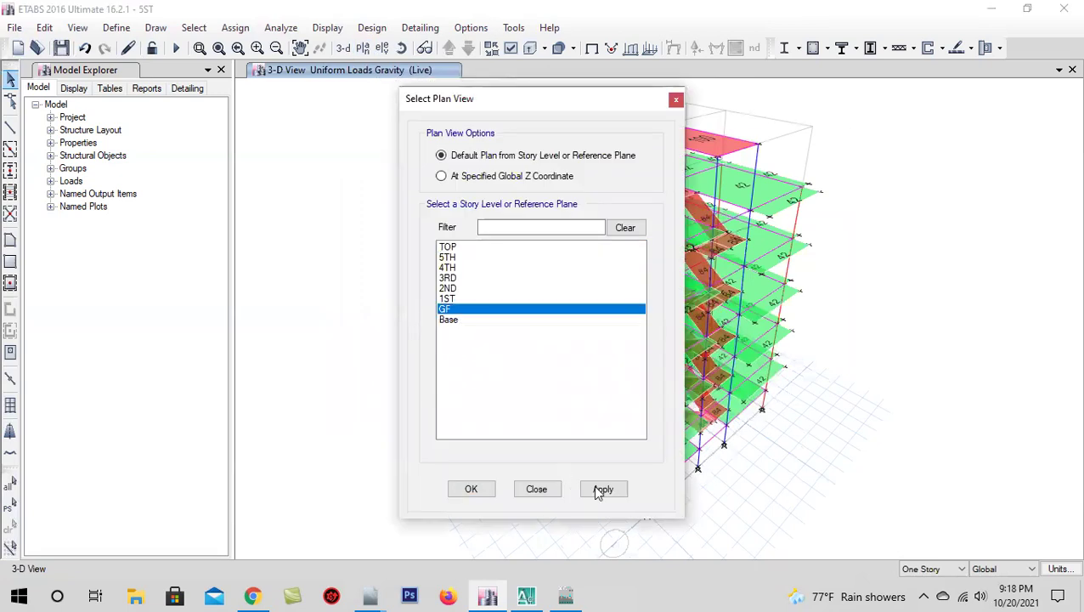
left_click(599, 489)
left_click(473, 489)
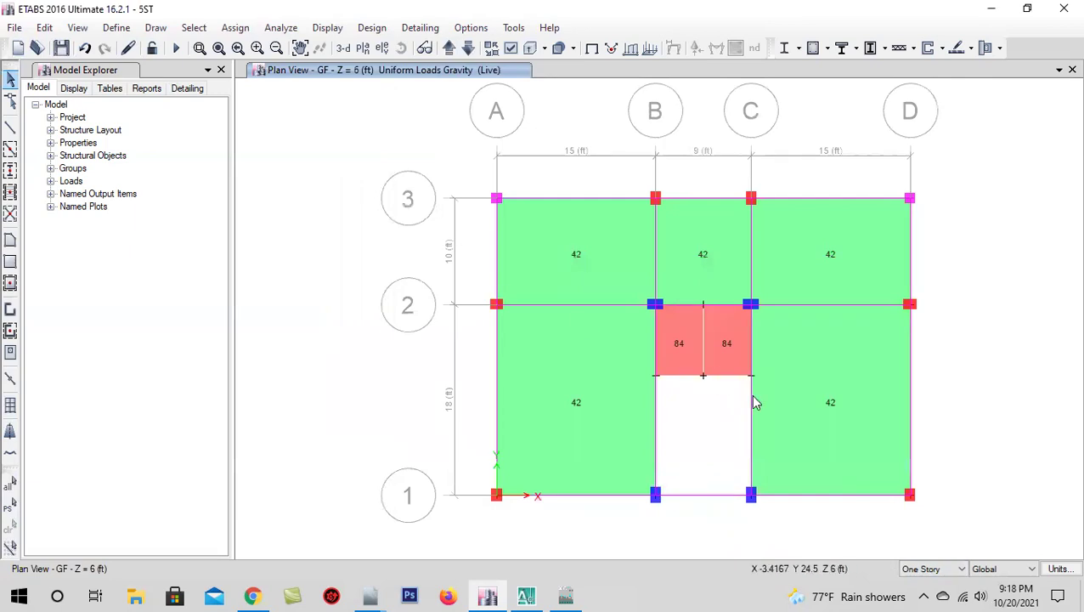
left_click(935, 568)
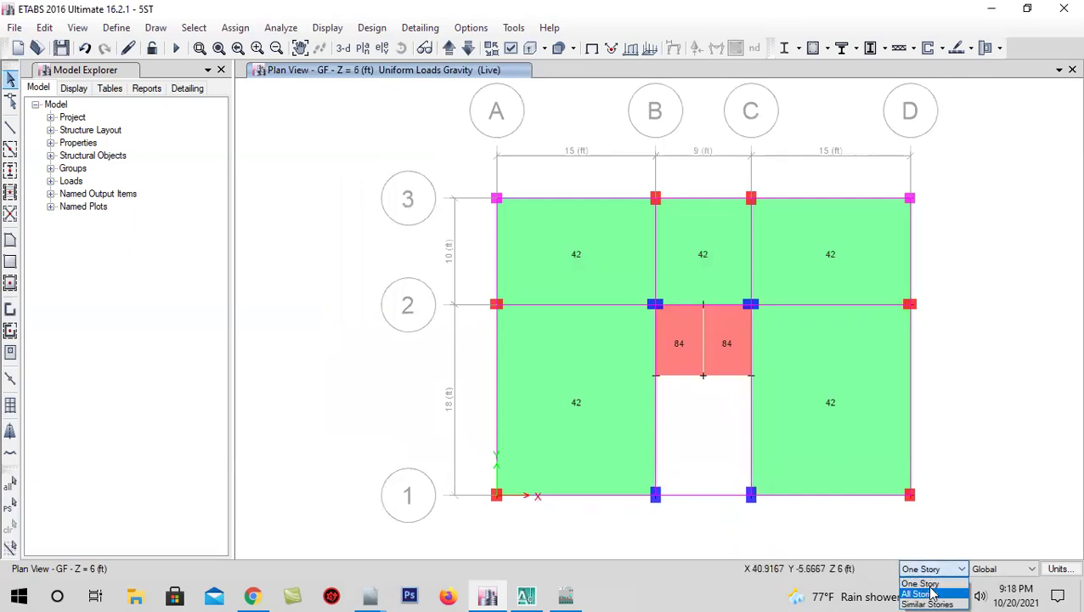
left_click(932, 592)
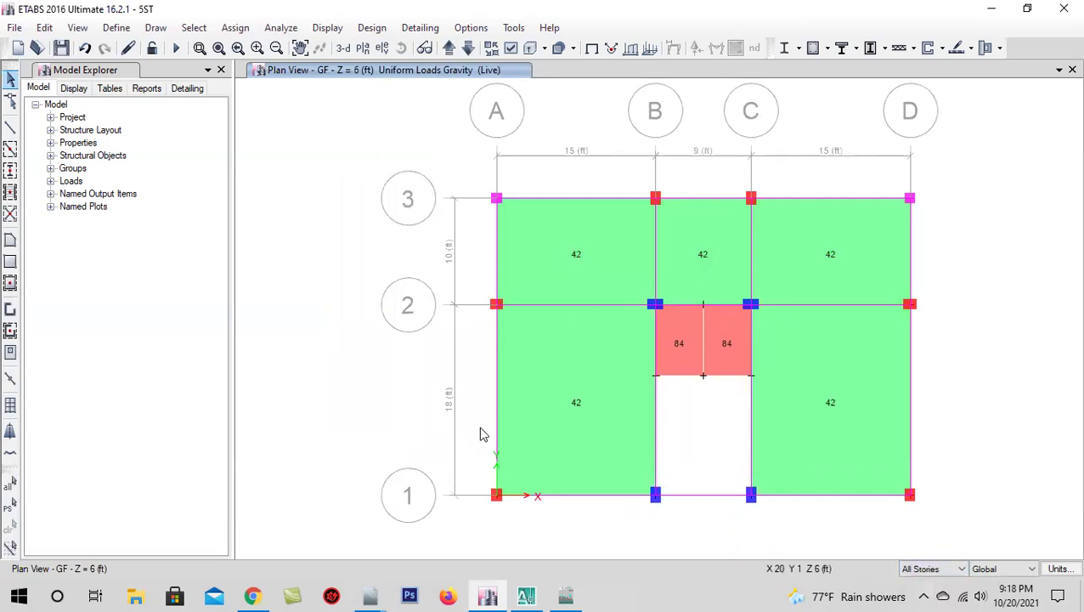
middle_click_drag(480, 434, 378, 426)
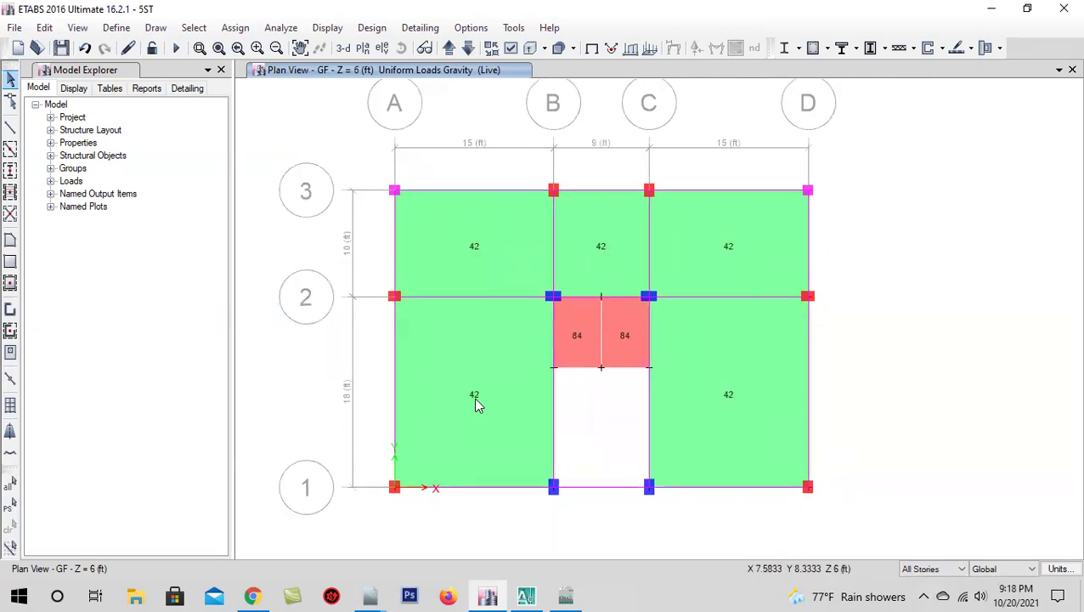
- Select the five floor slabs visible in the GF plan
left_click(482, 411)
left_click(508, 257)
left_click(583, 256)
left_click(752, 370)
left_click(728, 255)
- On the 1ST story plan, add the slabs along grids A, 3, D and below grid 1
left_click(449, 47)
left_click(374, 242)
left_click(370, 433)
left_click(472, 184)
left_click(615, 183)
left_click(689, 185)
left_click(820, 250)
left_click(820, 398)
left_click(656, 512)
left_click(453, 505)
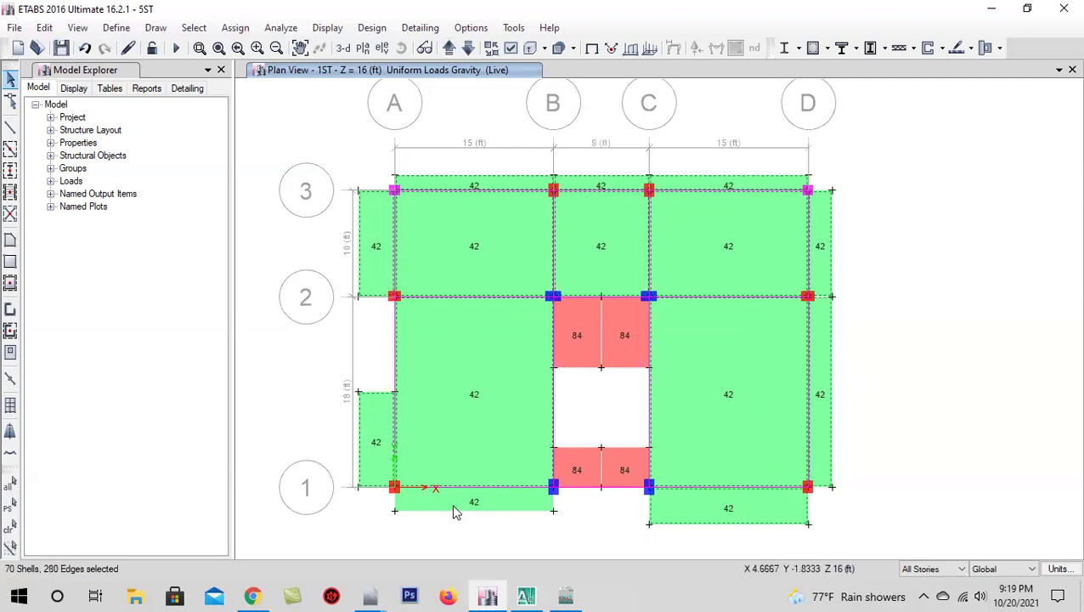
- In 3-D view, add the red top roof slab, completing the 76-shell selection
left_click(342, 48)
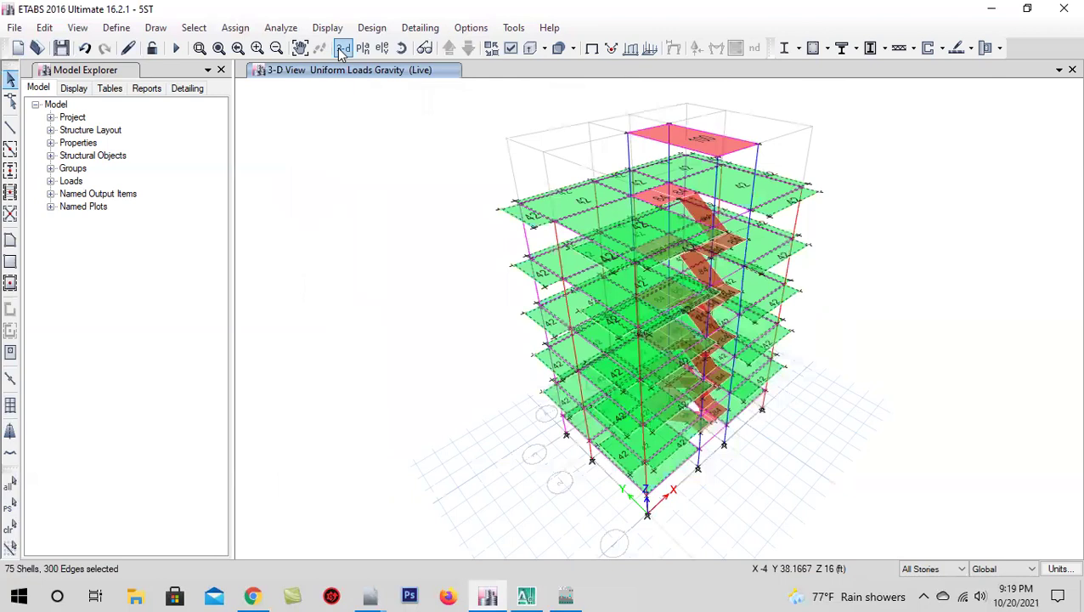
scroll(643, 160, "up", 3)
left_click(644, 212)
scroll(644, 206, "down", 5)
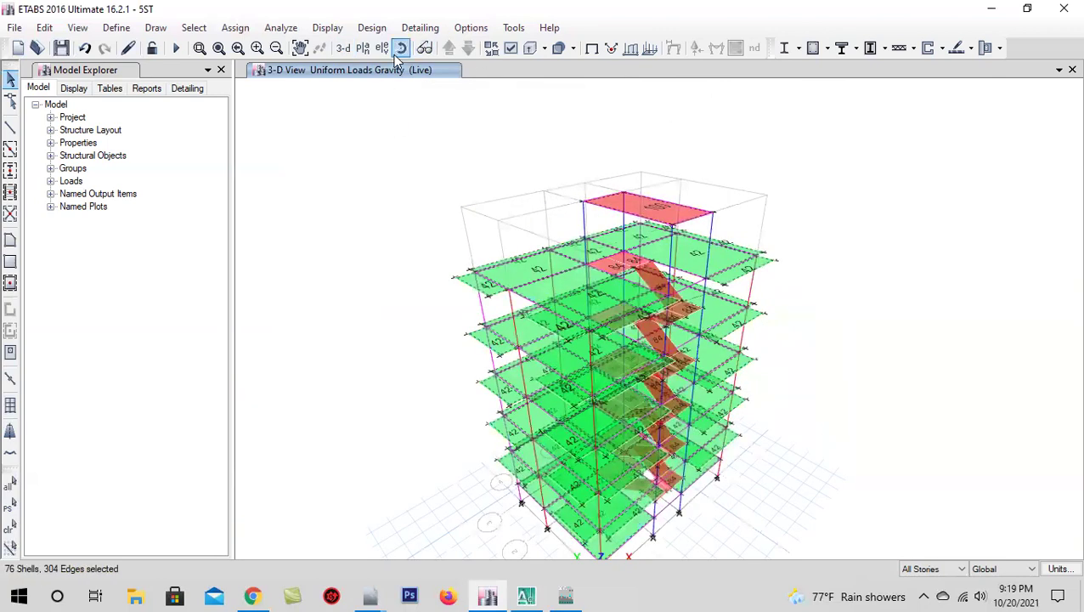
left_click(401, 48)
mouse_move(436, 351)
left_mouse_down()
mouse_move(609, 398)
mouse_move(477, 408)
left_mouse_up()
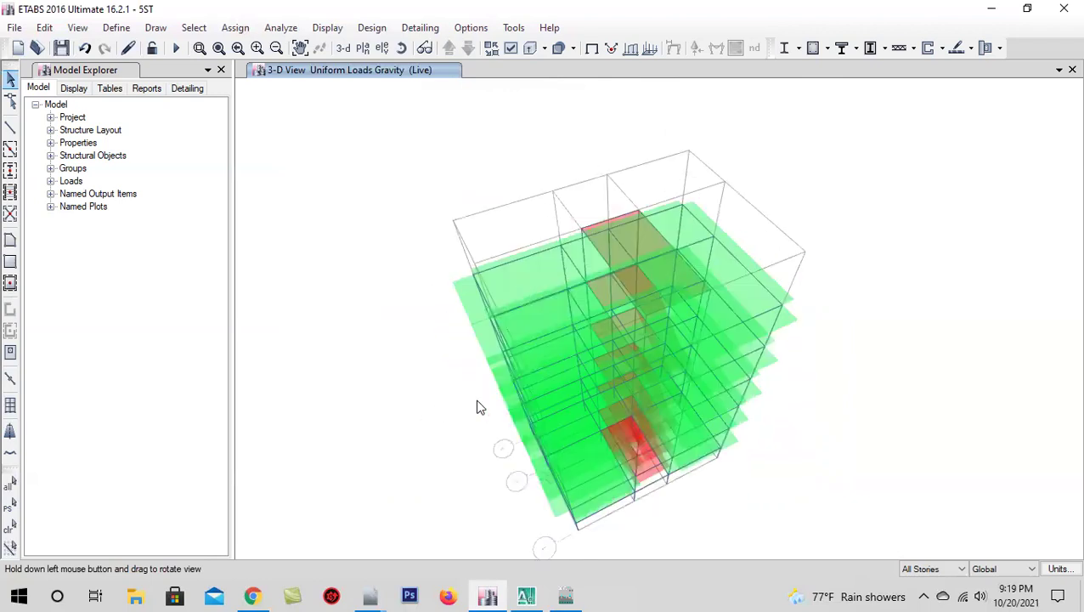
left_click_drag(484, 424, 478, 406)
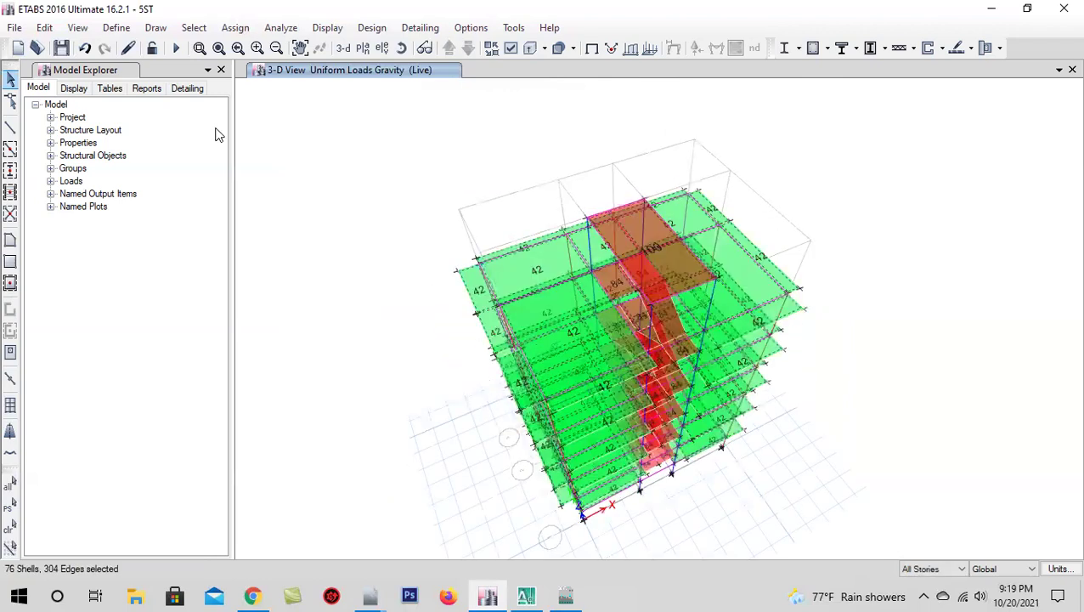
- Give the selected floor slabs auto cookie-cut meshing at visible grids, 12 in maximum element size
left_click(235, 27)
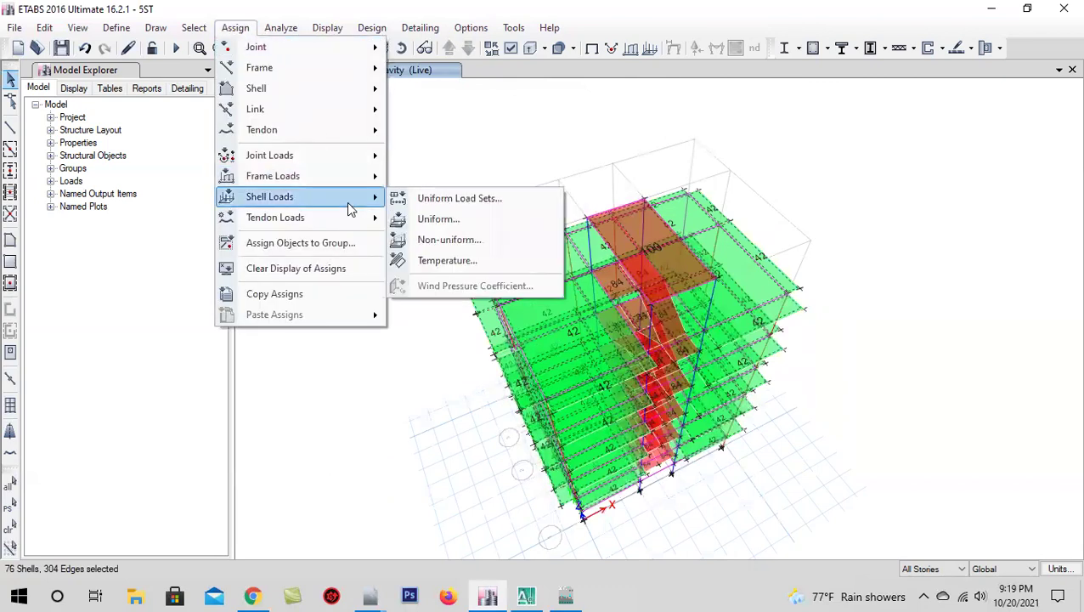
mouse_move(256, 89)
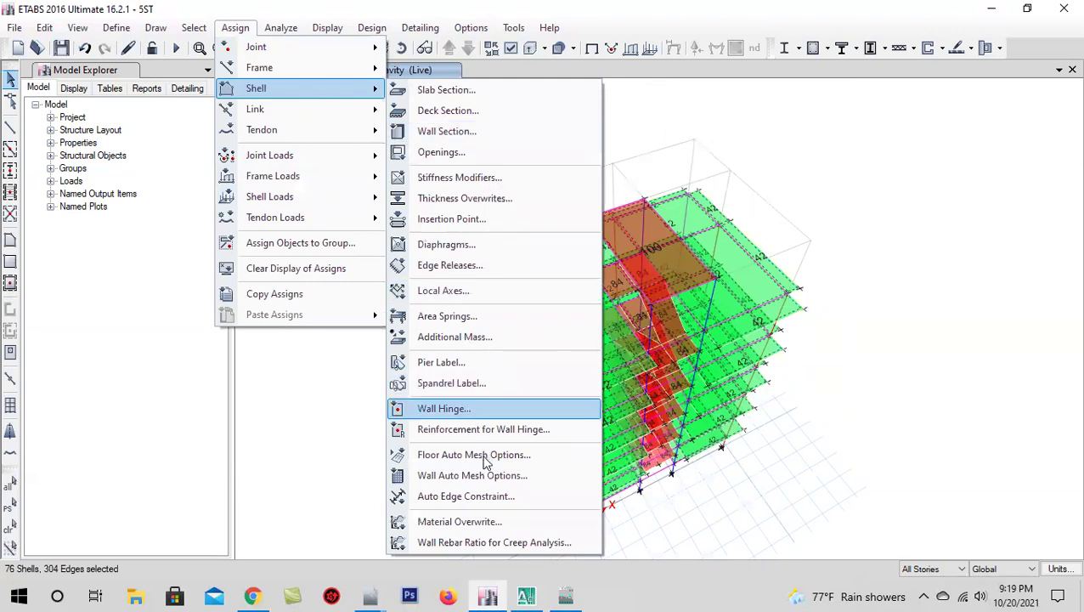
left_click(487, 464)
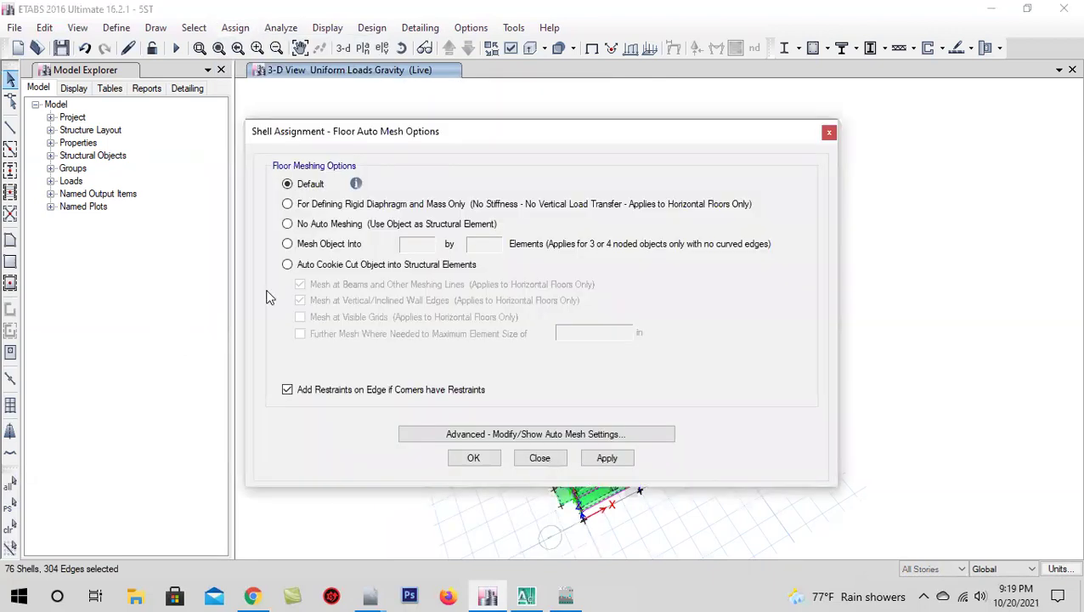
left_click(312, 269)
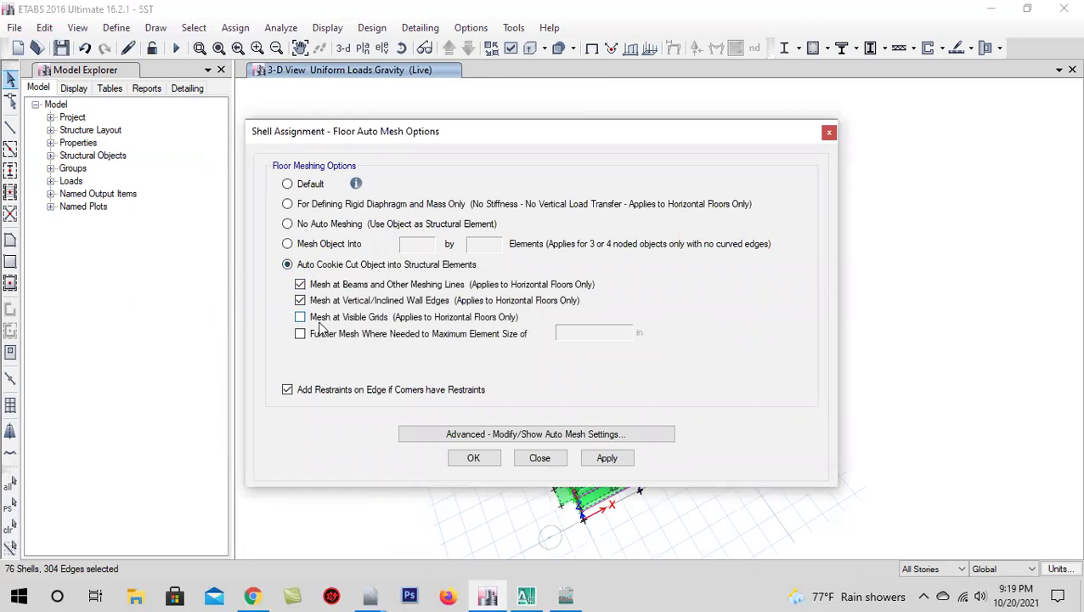
left_click(300, 317)
left_click(300, 334)
left_click_drag(583, 334, 547, 345)
type("12")
left_click(627, 458)
left_click(473, 459)
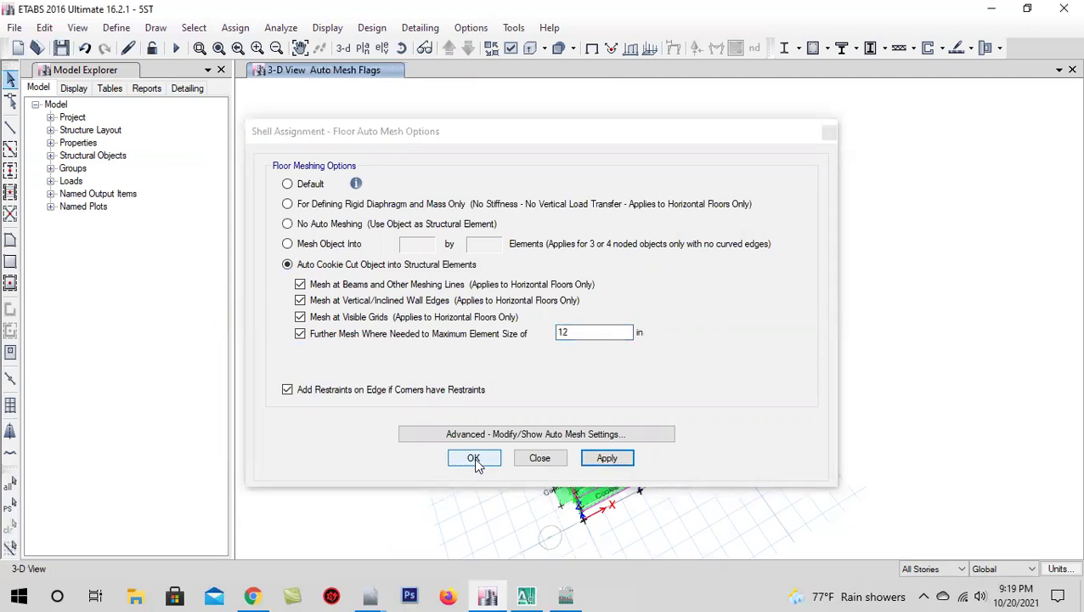
- Save the model, orbit to check the mesh labels, and open the Define menu
left_click(61, 47)
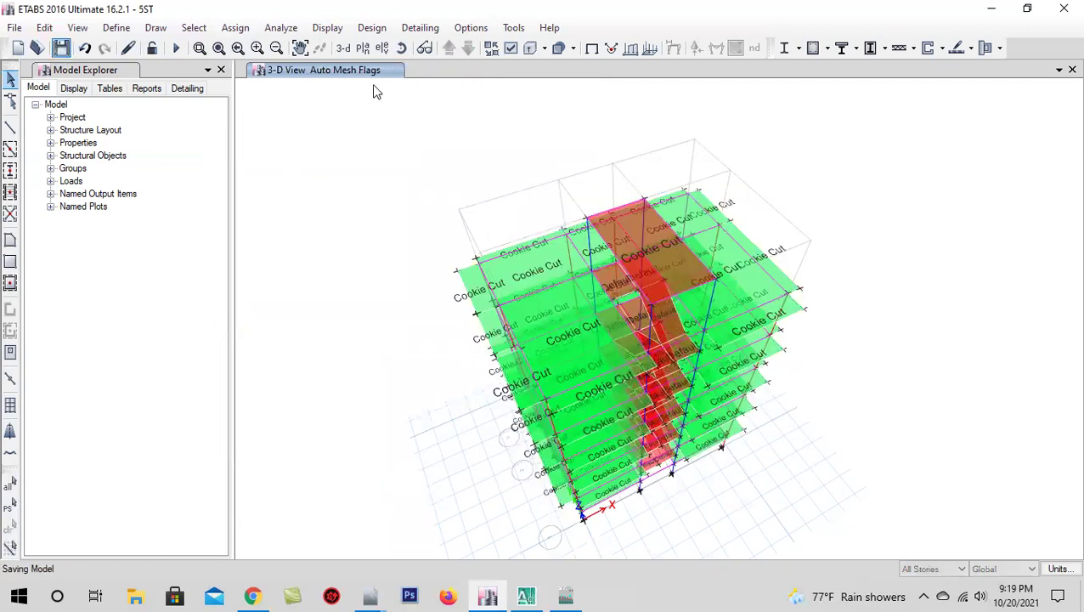
left_click(343, 47)
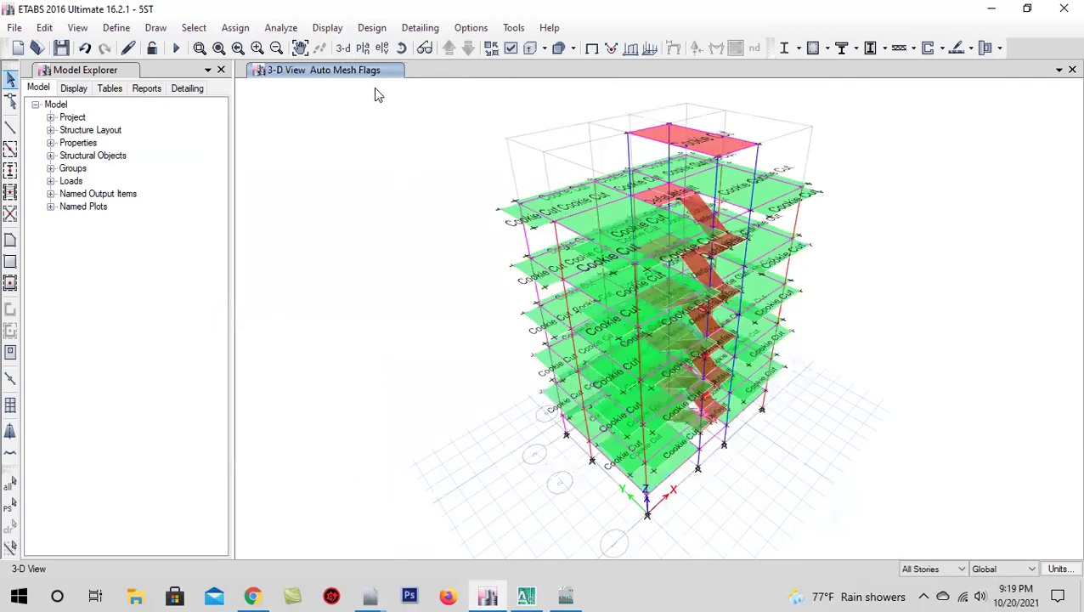
left_click(401, 48)
mouse_move(577, 493)
left_mouse_down()
mouse_move(508, 495)
mouse_move(516, 532)
mouse_move(524, 439)
mouse_move(525, 452)
left_mouse_up()
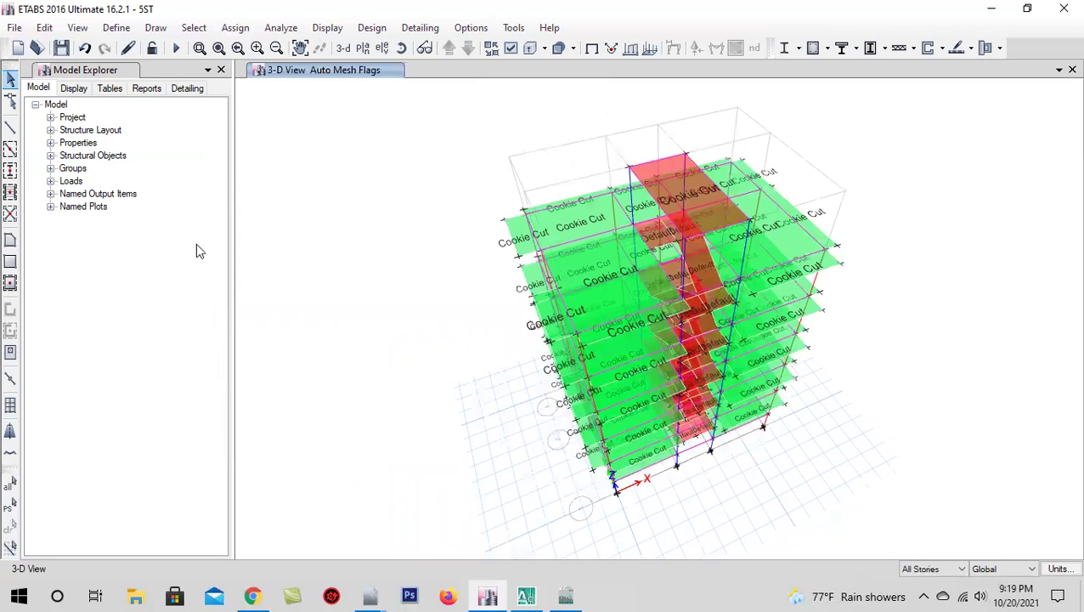
left_click(117, 27)
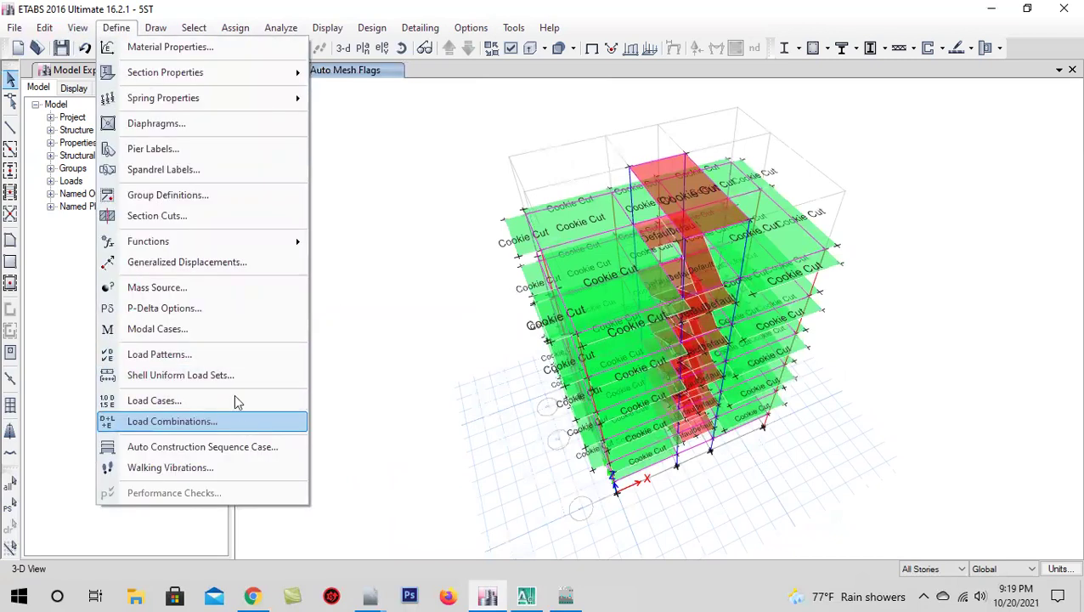
- Set EQX to X only, no eccentricity, Method A Ct 0.031, Rw 8, zone factor 0.15
left_click(237, 358)
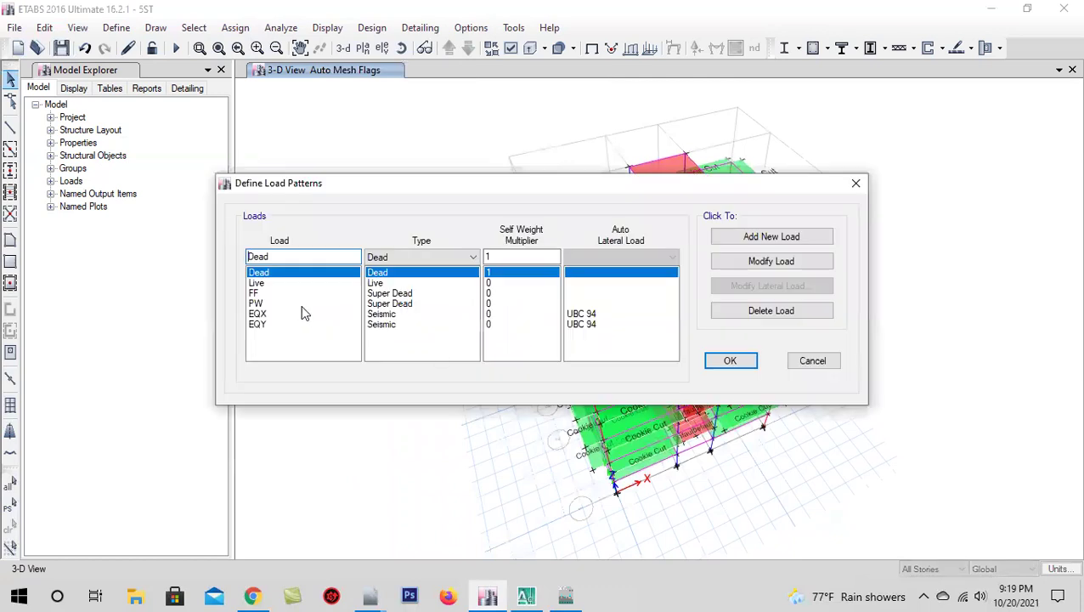
left_click(297, 303)
left_click(371, 315)
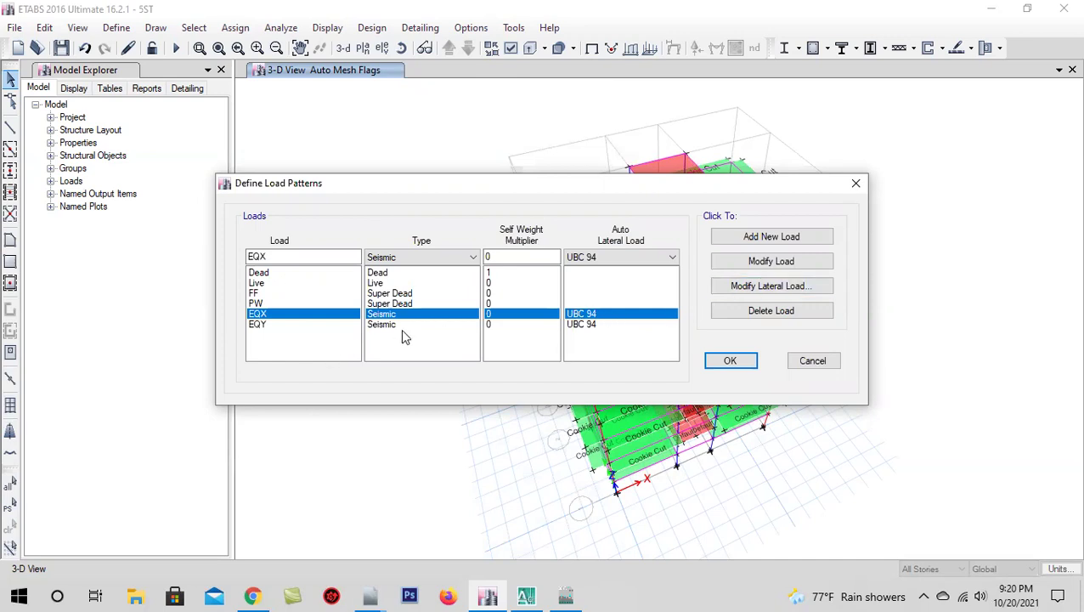
left_click(763, 286)
left_click(356, 223)
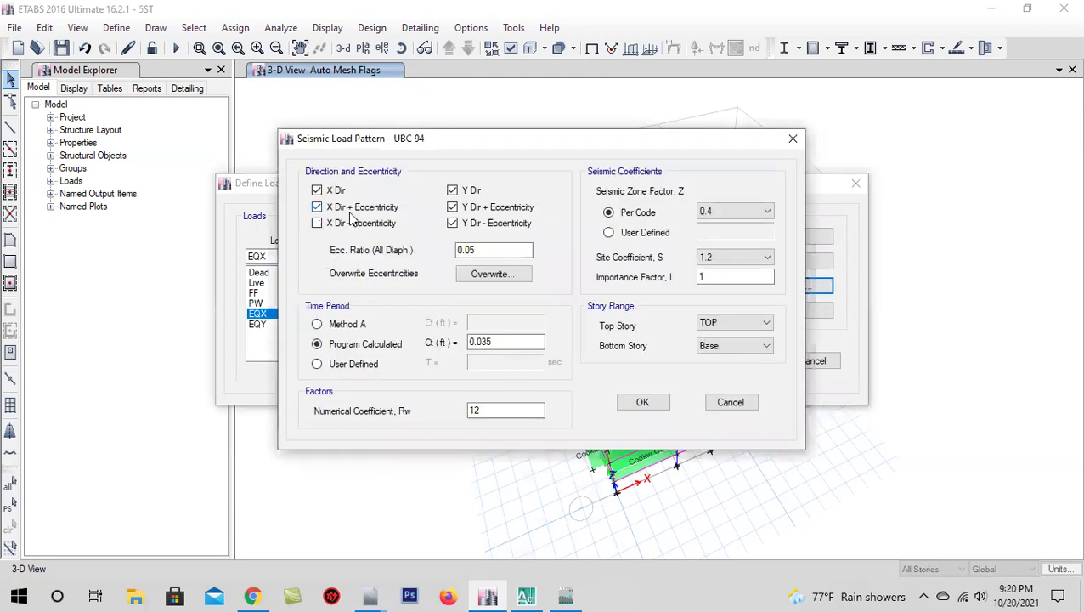
left_click(454, 208)
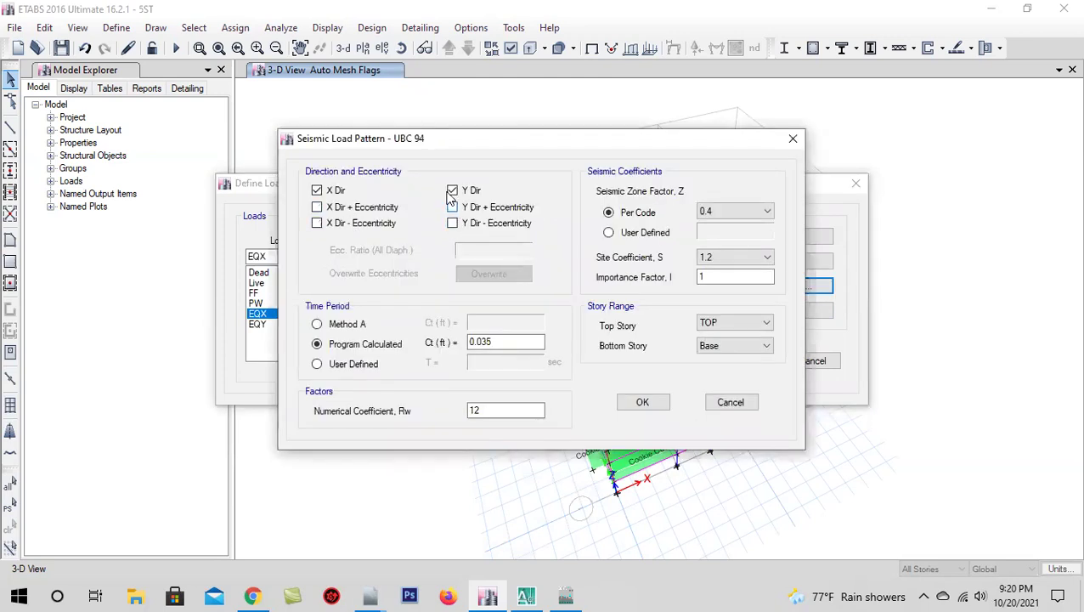
left_click(317, 324)
left_click(528, 318)
type("0.031")
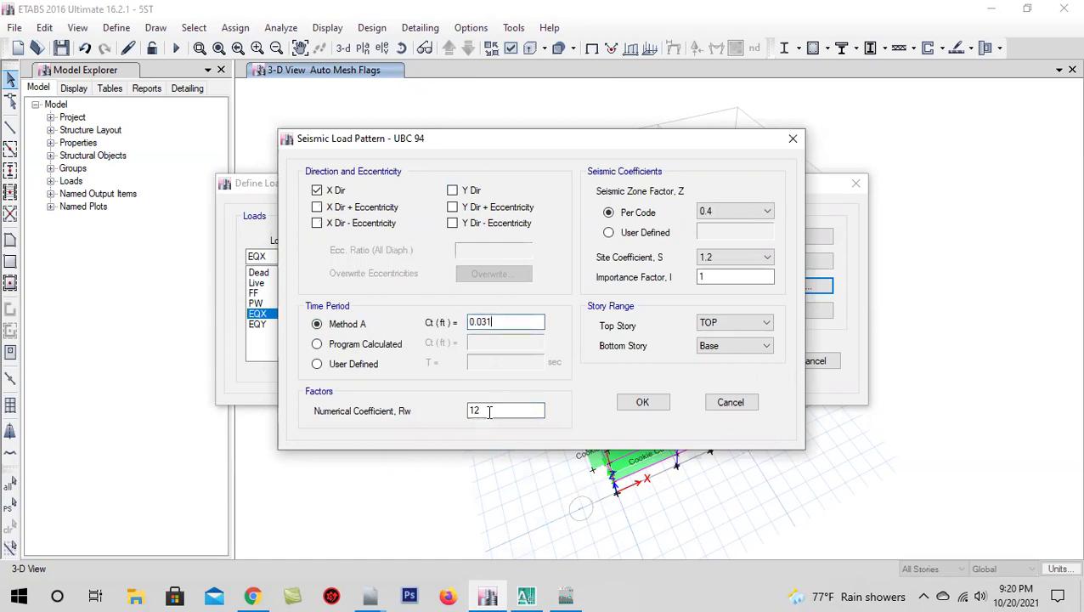
left_click(489, 412)
left_click(718, 211)
left_click(723, 242)
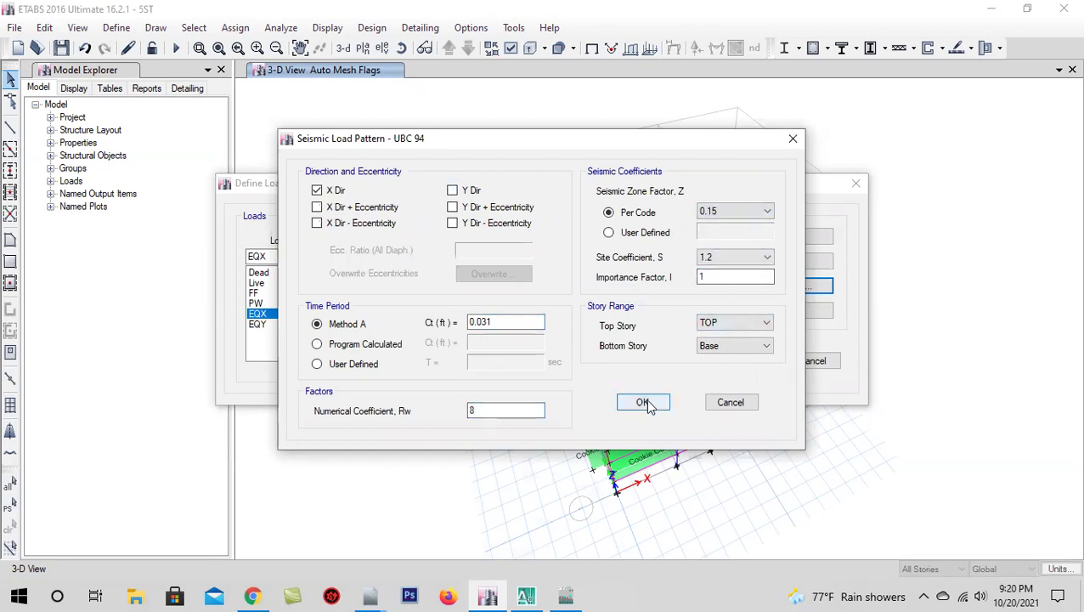
left_click(649, 404)
- Set EQY to Y only, no eccentricity, Method A Ct 0.031, Rw 8, zone 0.15, then save
left_click(270, 325)
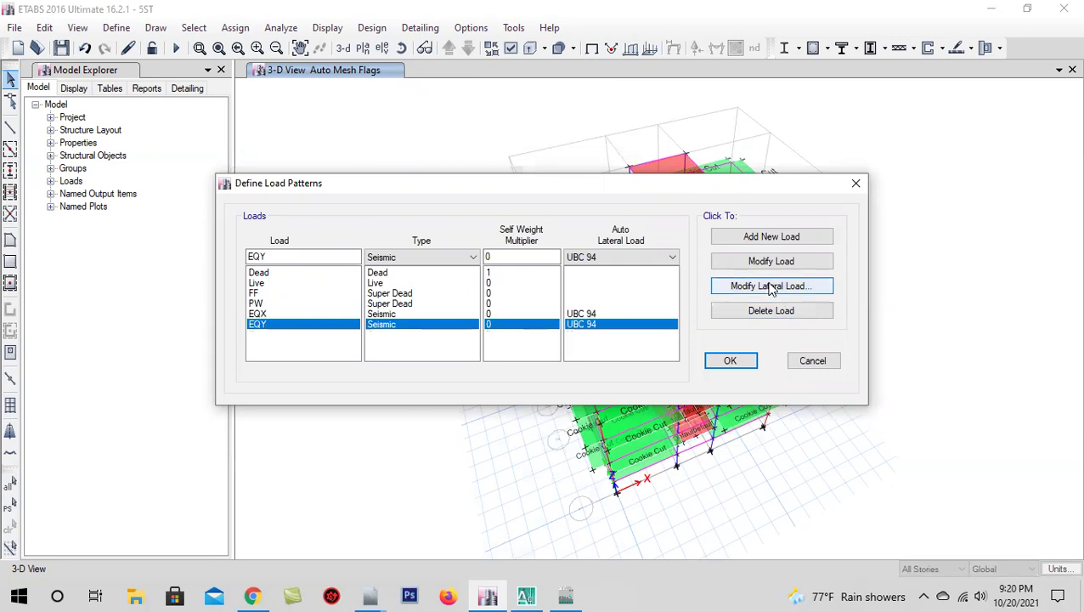
left_click(771, 287)
left_click(329, 192)
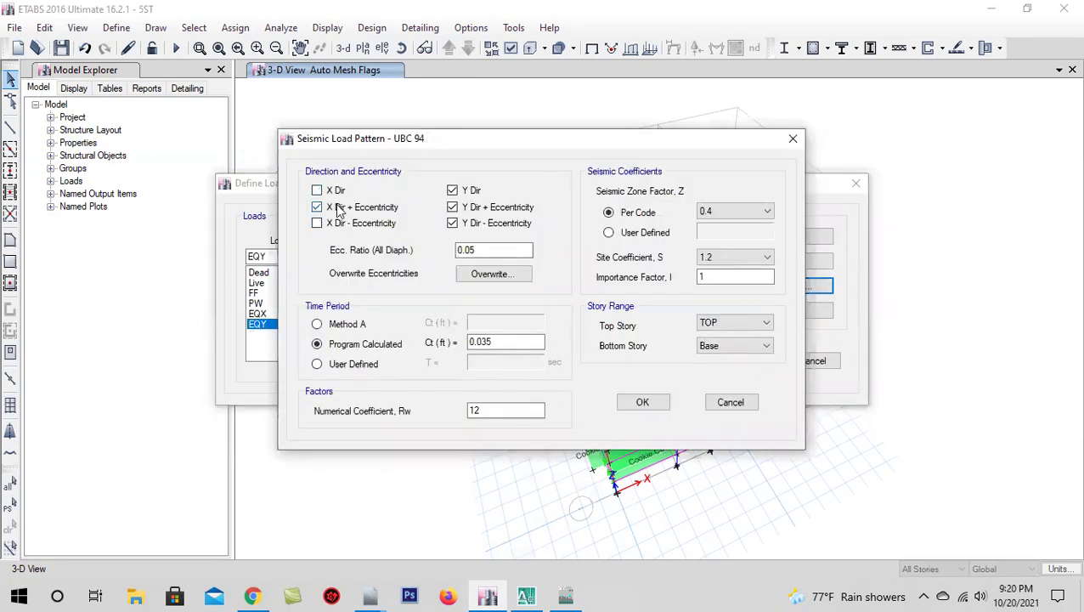
left_click(453, 223)
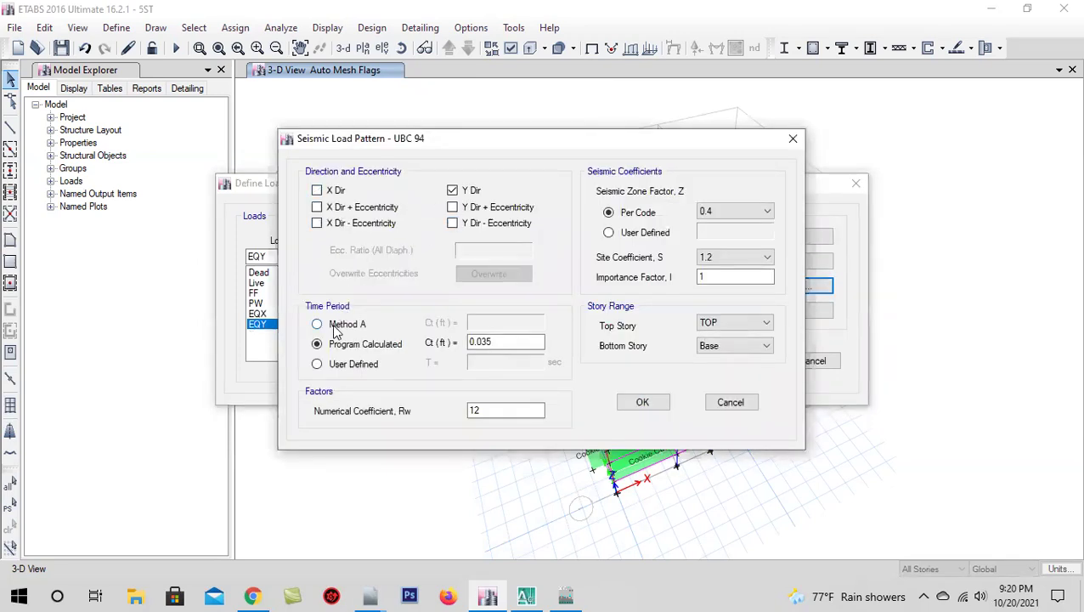
left_click(333, 327)
left_click(506, 321)
type("0.031")
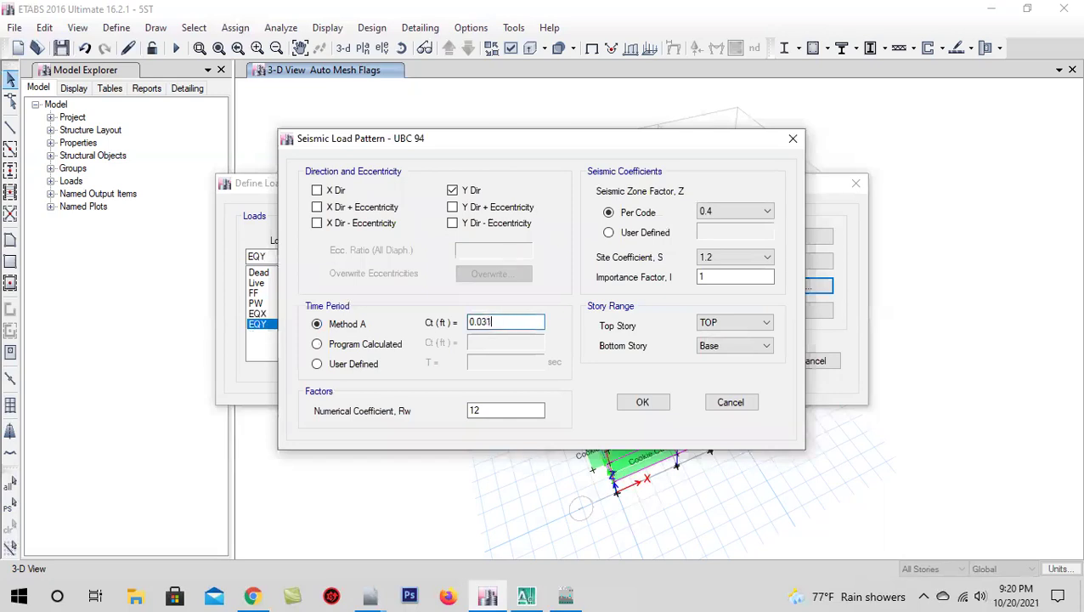
double_click(506, 414)
type("8")
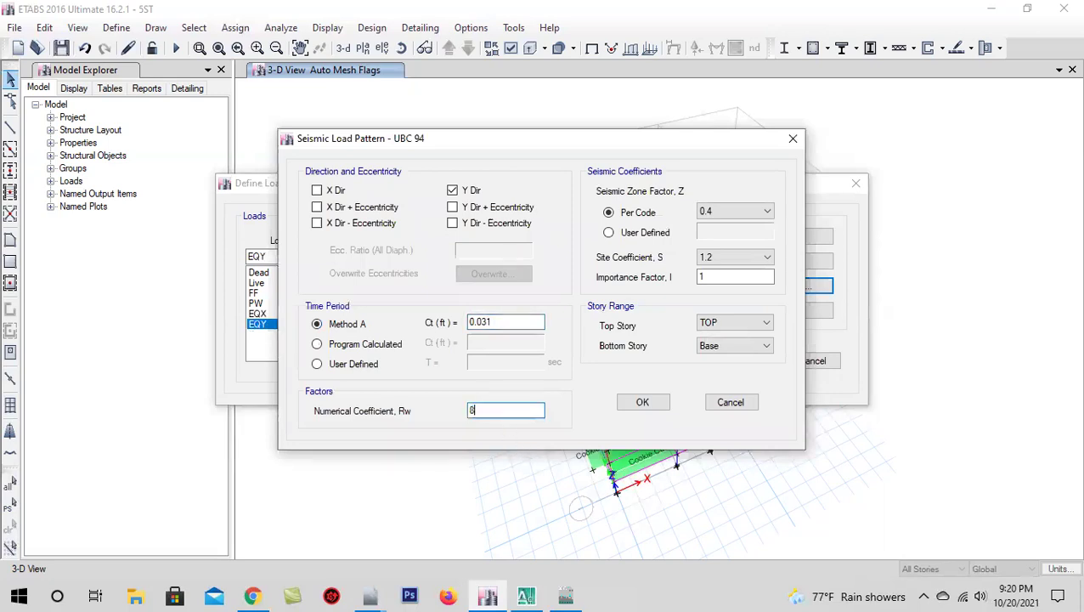
left_click(720, 217)
left_click(719, 235)
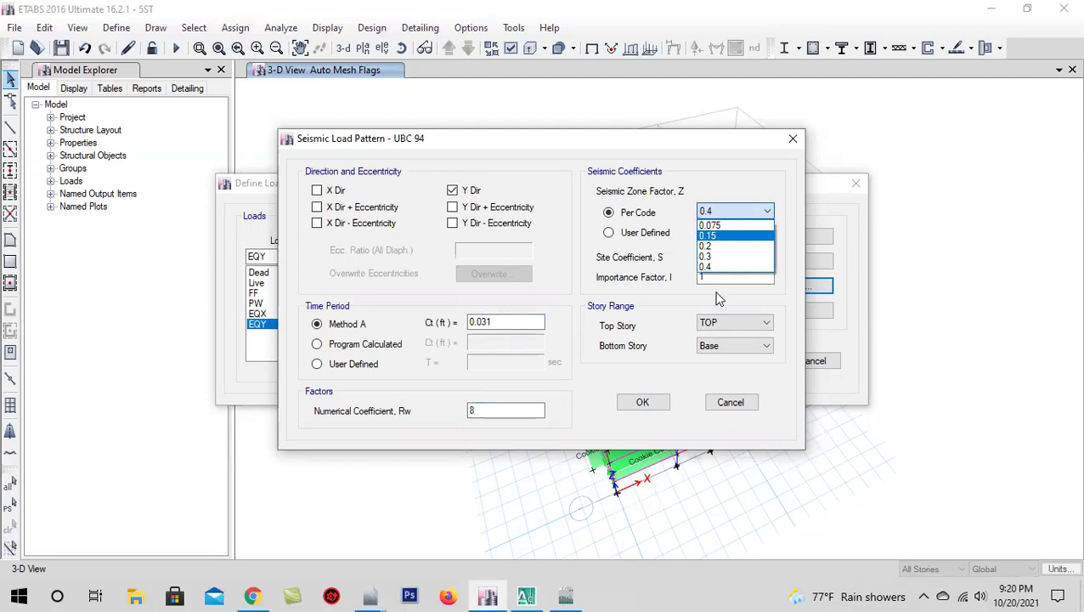
left_click(716, 349)
left_click(653, 412)
left_click(739, 360)
left_click(62, 48)
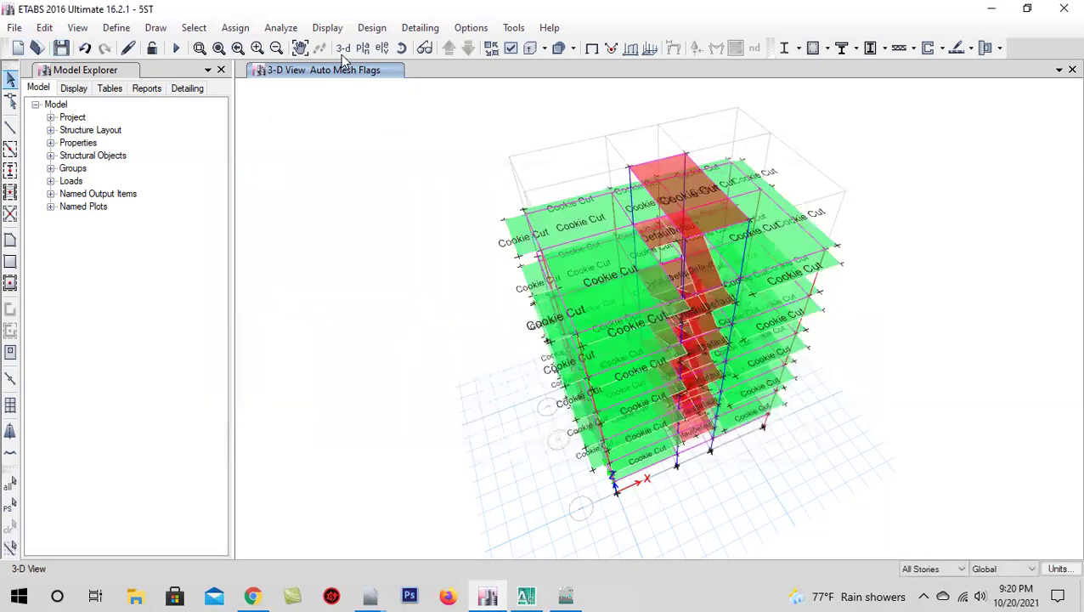
- Orbit the building, then display the 1ST story plan at Z = 16 ft
left_click(343, 48)
left_click(401, 48)
mouse_move(288, 370)
left_mouse_down()
mouse_move(494, 422)
mouse_move(370, 429)
mouse_move(511, 429)
mouse_move(482, 456)
left_mouse_up()
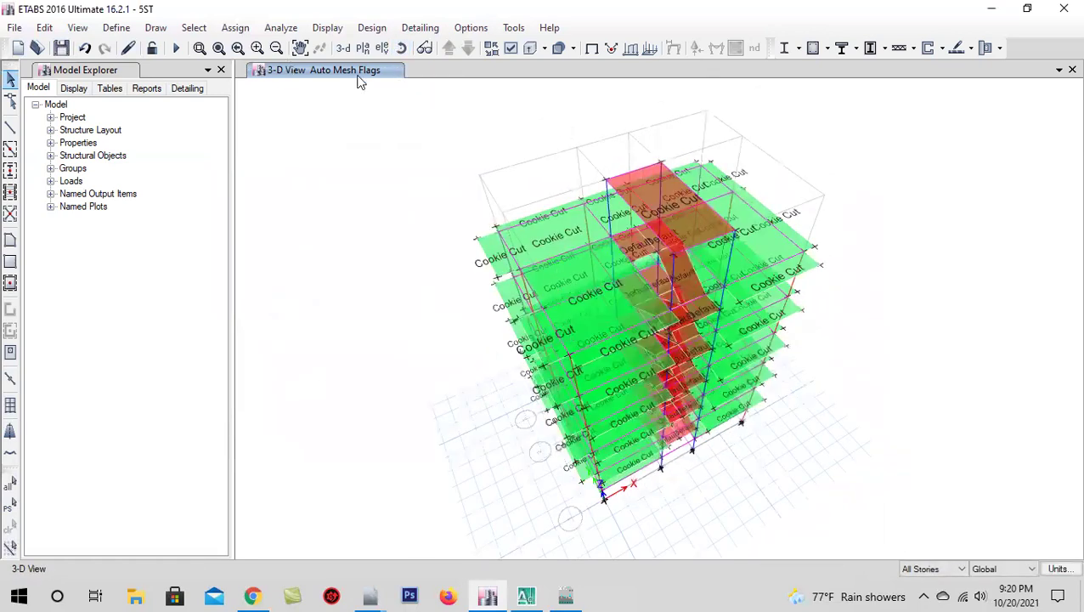
left_click(363, 48)
left_click(448, 310)
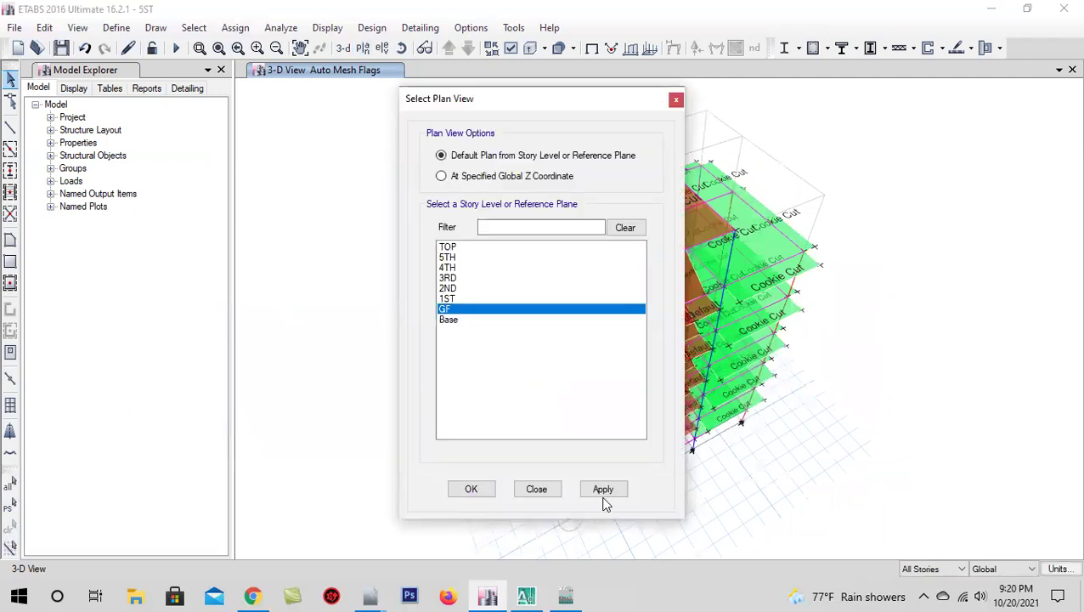
left_click(602, 492)
left_click(471, 490)
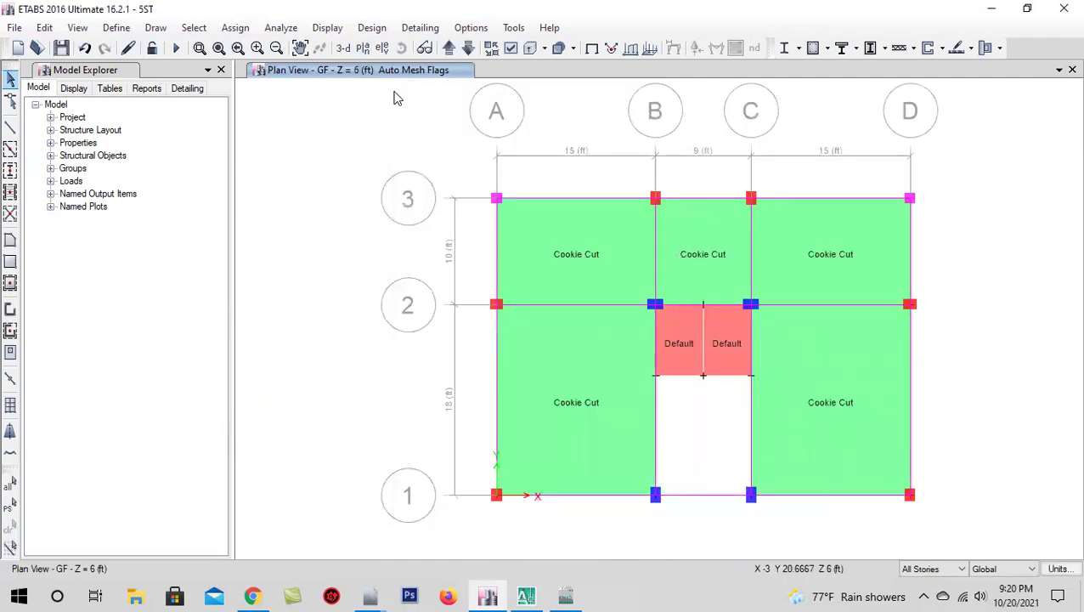
left_click(449, 48)
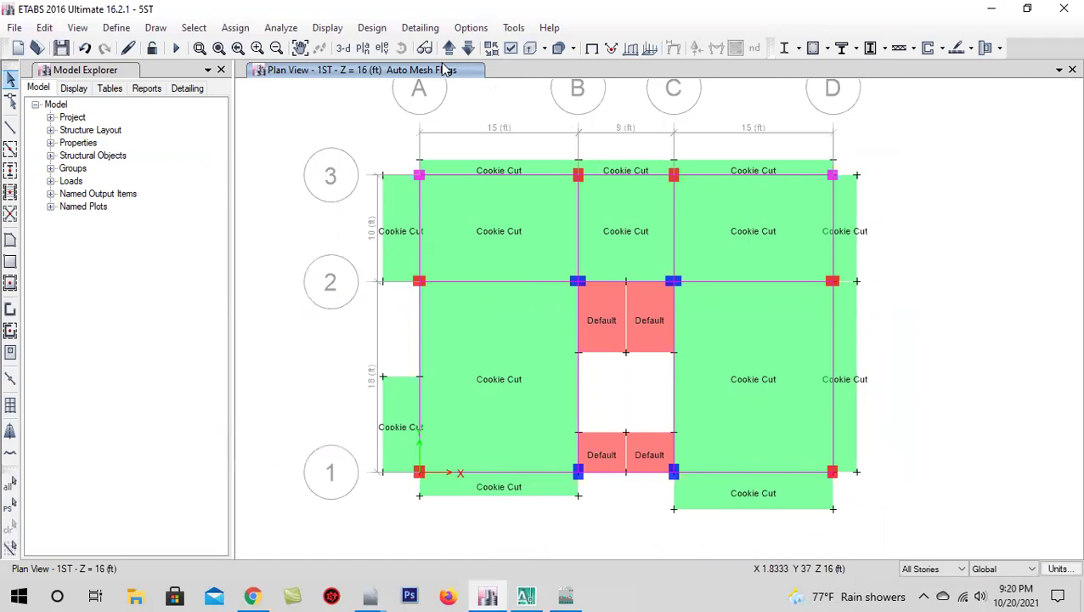
- Orbit the default 3-D view to inspect the Cookie Cut and Default mesh flags
left_click(344, 49)
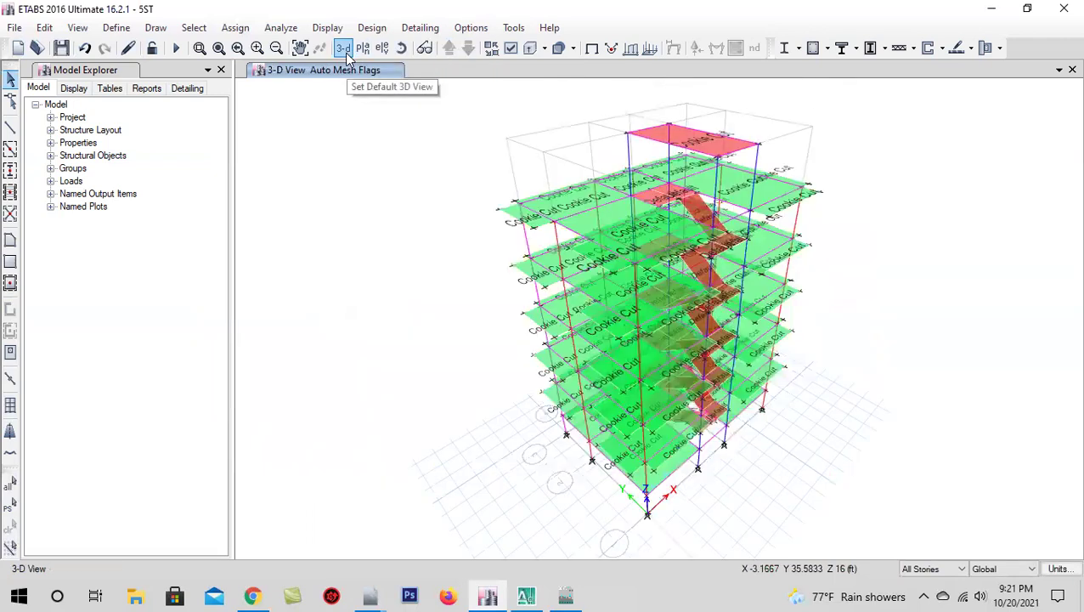
mouse_move(546, 508)
left_mouse_down()
mouse_move(527, 510)
mouse_move(501, 425)
left_mouse_up()
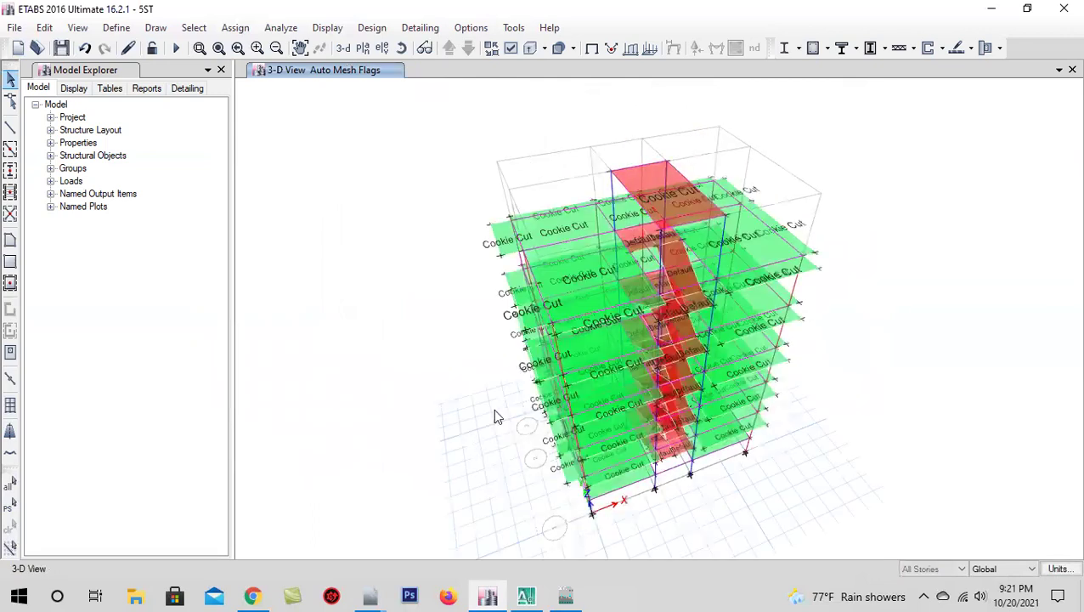
left_click(403, 53)
mouse_move(429, 361)
left_mouse_down()
mouse_move(763, 265)
mouse_move(542, 237)
mouse_move(487, 353)
mouse_move(646, 295)
mouse_move(358, 331)
mouse_move(346, 283)
mouse_move(411, 278)
mouse_move(416, 290)
left_mouse_up()
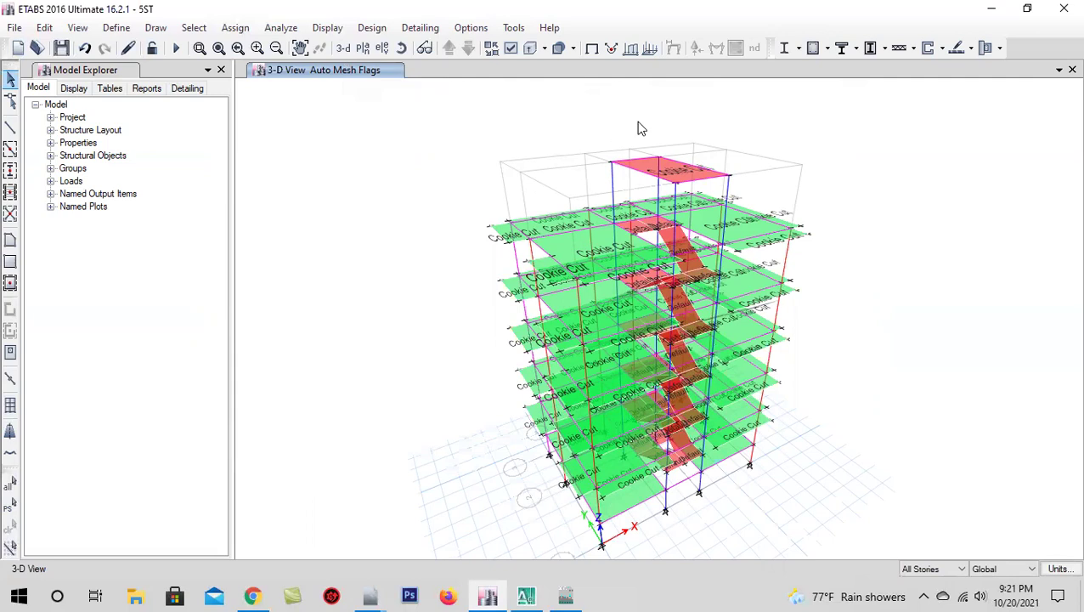
left_click(401, 48)
left_click_drag(434, 174, 437, 337)
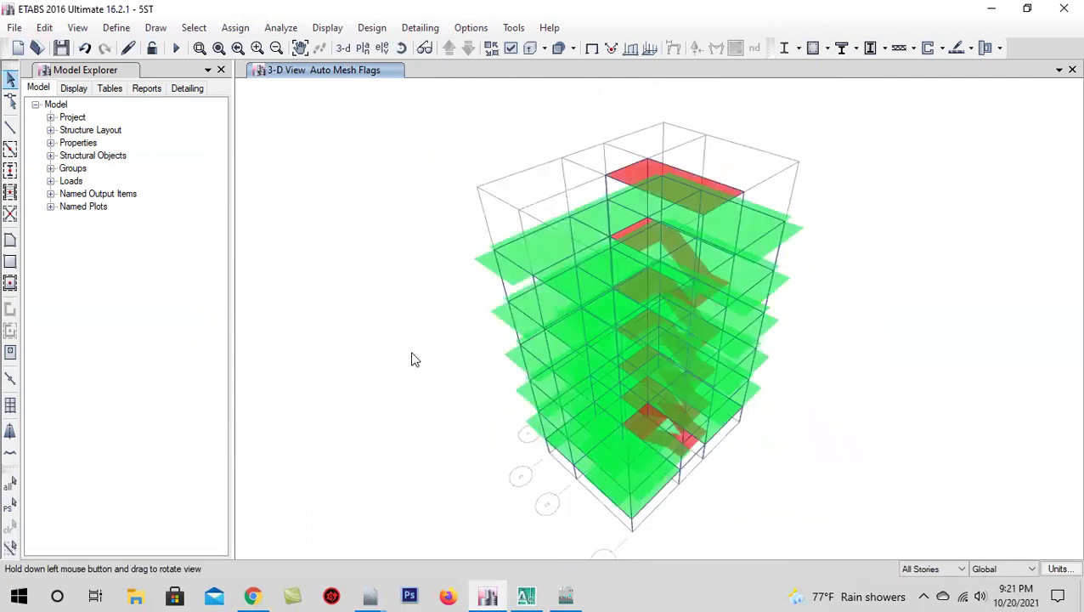
left_click_drag(437, 337, 531, 360)
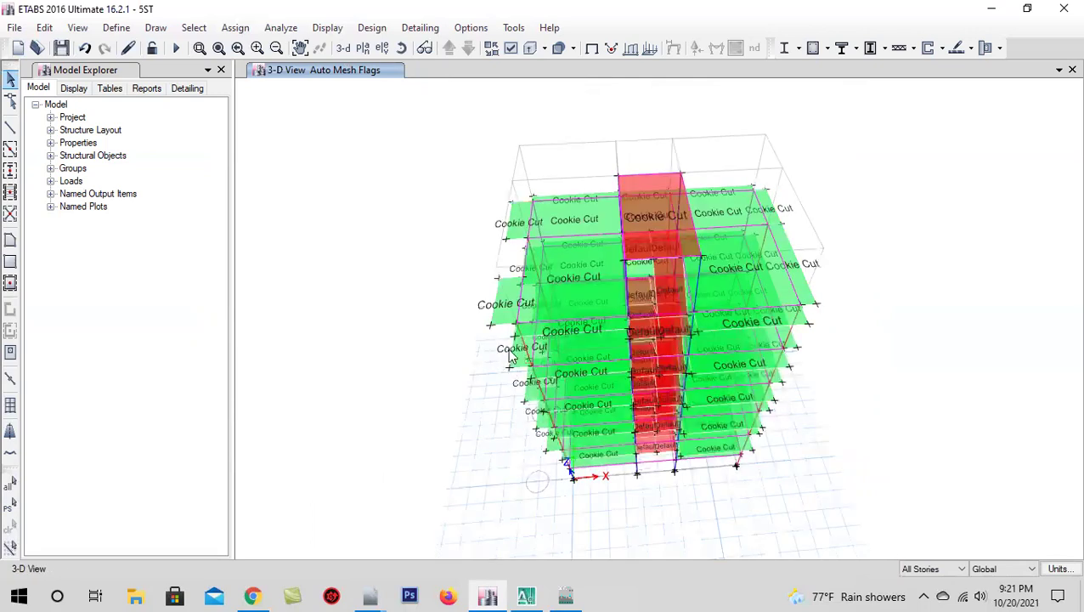
- Reset and re-orbit the 3-D view, save the model, and open the Define menu
left_click(344, 50)
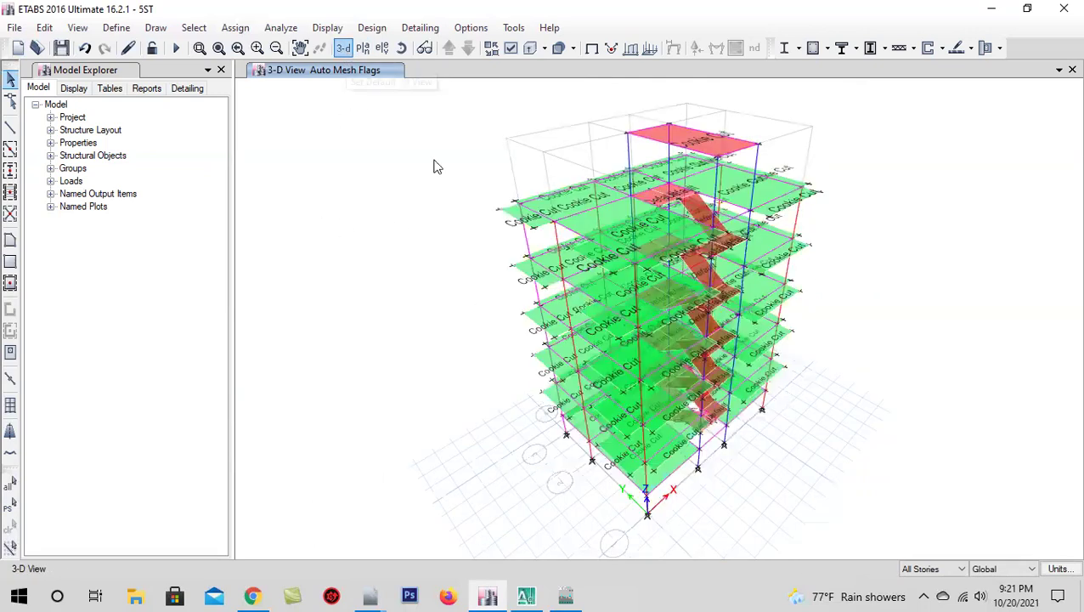
left_click(401, 48)
mouse_move(506, 510)
left_mouse_down()
mouse_move(607, 351)
mouse_move(580, 378)
left_mouse_up()
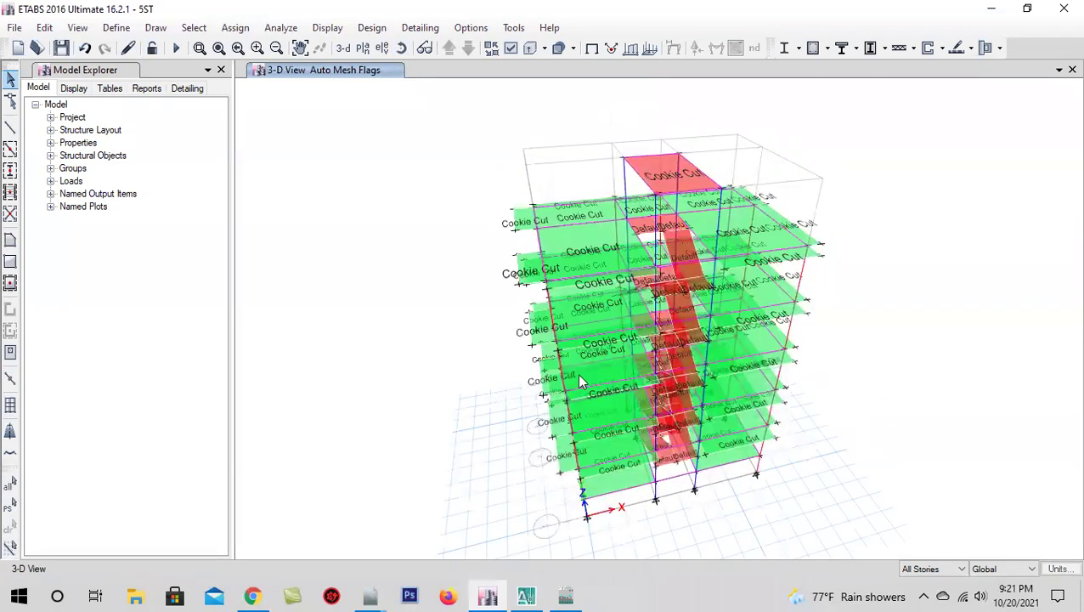
left_click(343, 49)
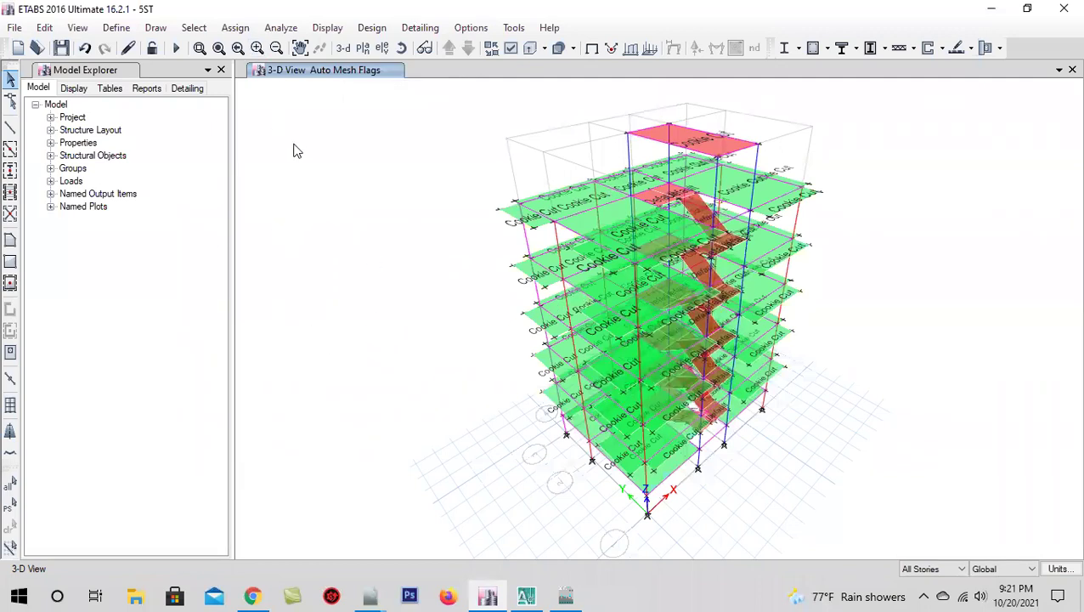
left_click(402, 48)
mouse_move(513, 375)
left_mouse_down()
mouse_move(428, 407)
mouse_move(490, 411)
mouse_move(485, 438)
left_mouse_up()
left_click(61, 49)
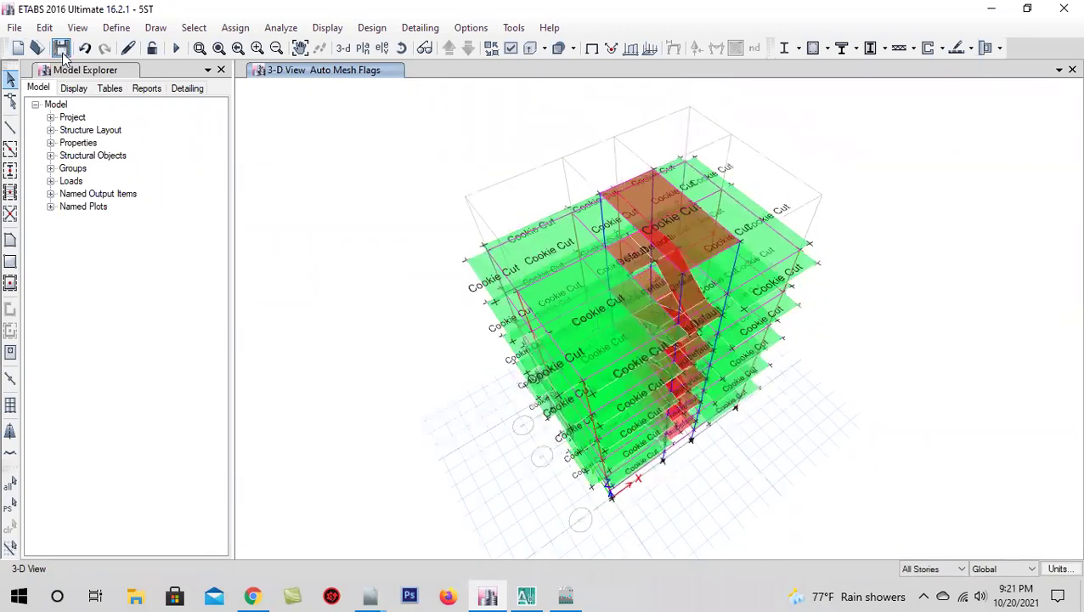
left_click(117, 28)
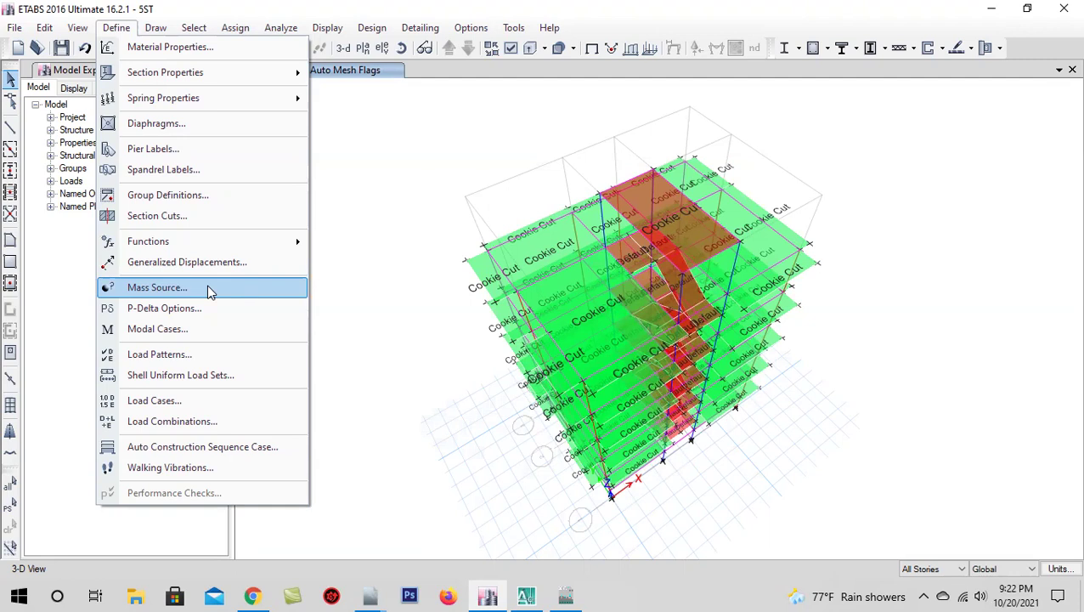
- Base mass source MsSrc1 on specified load patterns, adding Dead and FF at 1
left_click(209, 292)
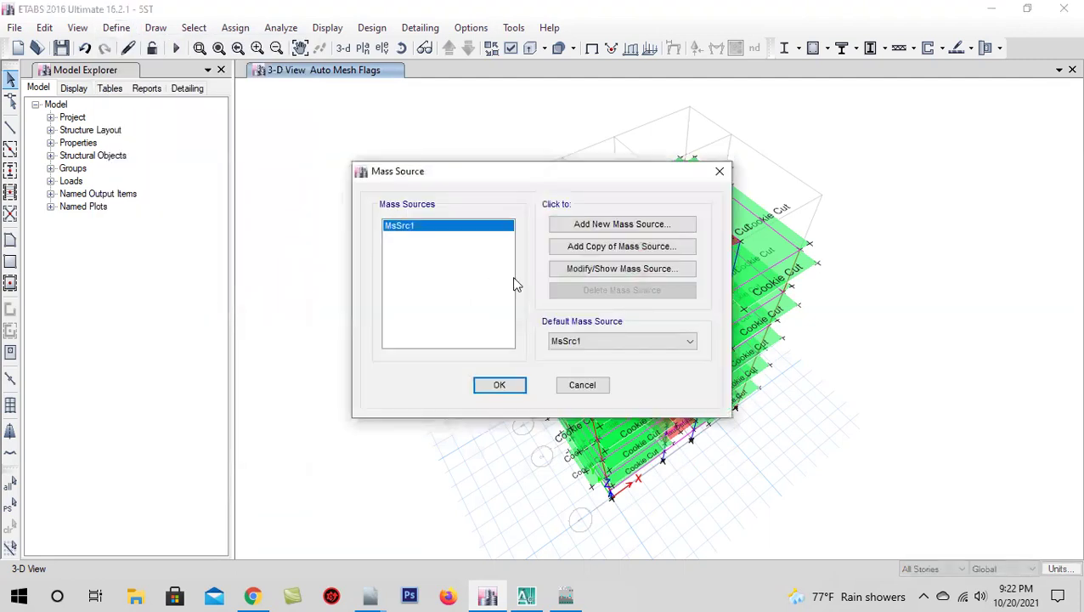
left_click(571, 270)
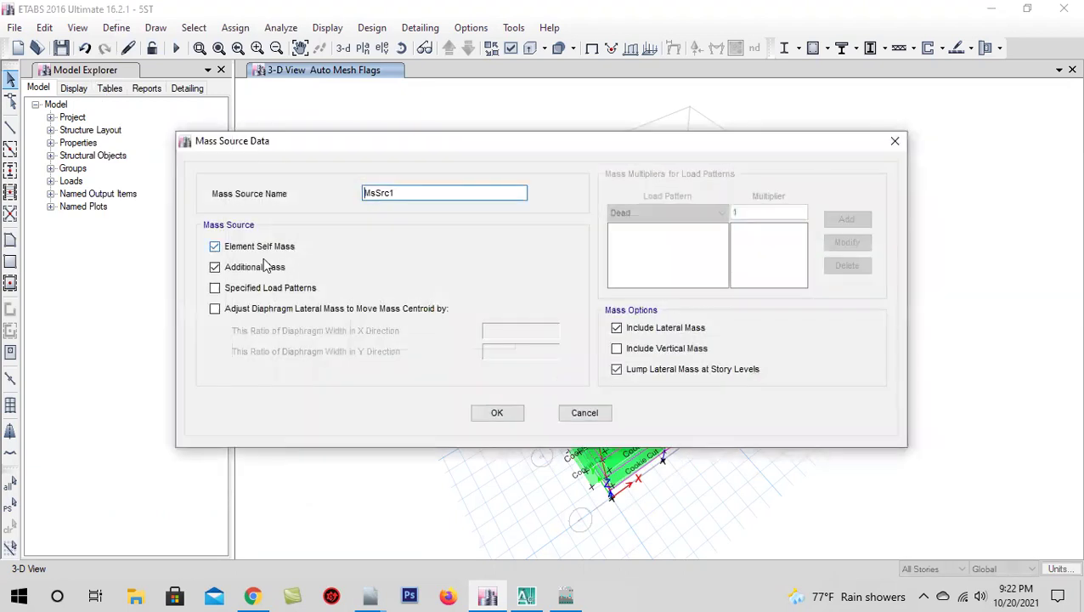
left_click(227, 288)
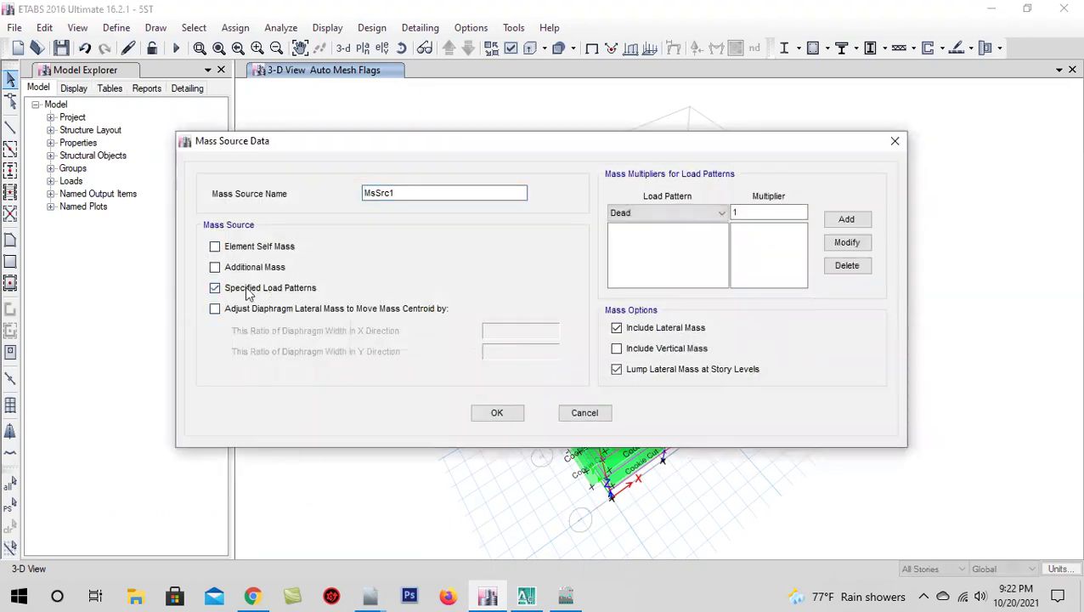
left_click(846, 219)
left_click(695, 214)
left_click(671, 250)
left_click(841, 221)
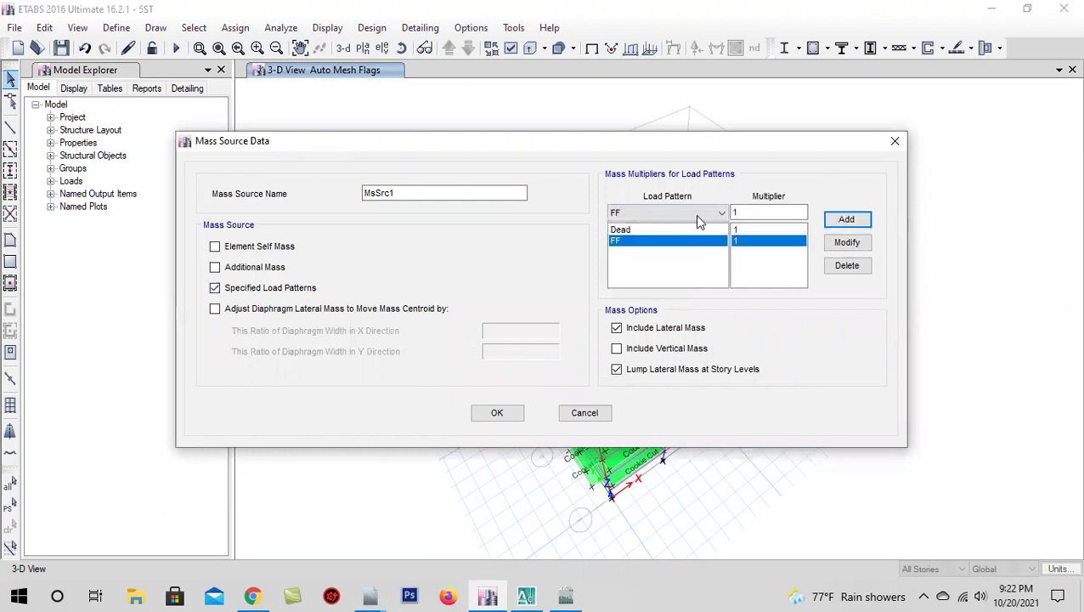
- Add PW at 1 and Live at 0.25 to the mass source and accept it
left_click(694, 214)
left_click(667, 261)
left_click(847, 220)
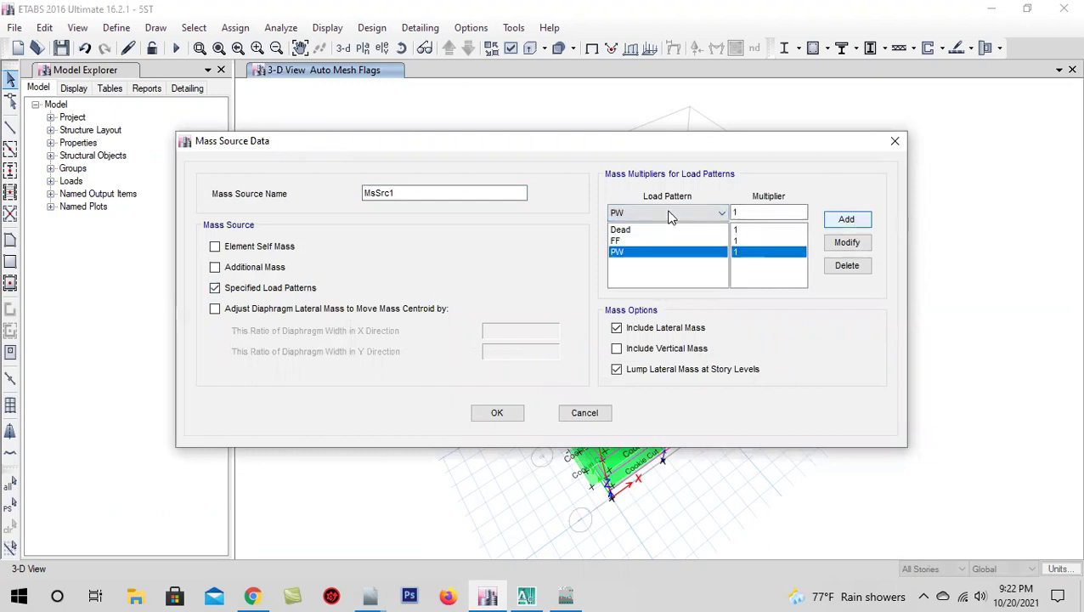
left_click(669, 215)
left_click(668, 236)
double_click(763, 213)
type("0.25")
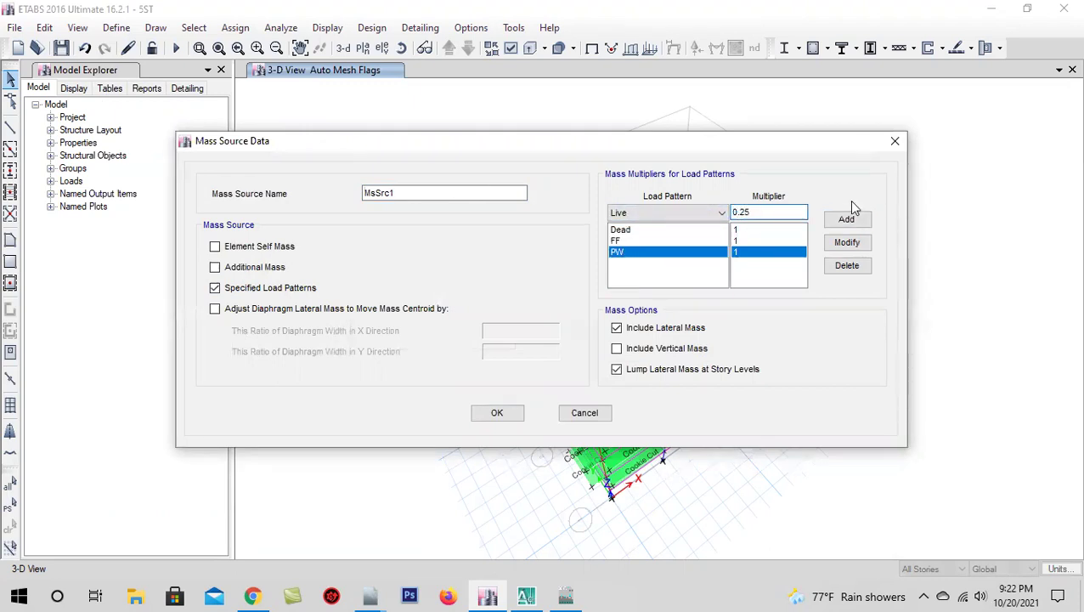
left_click(847, 219)
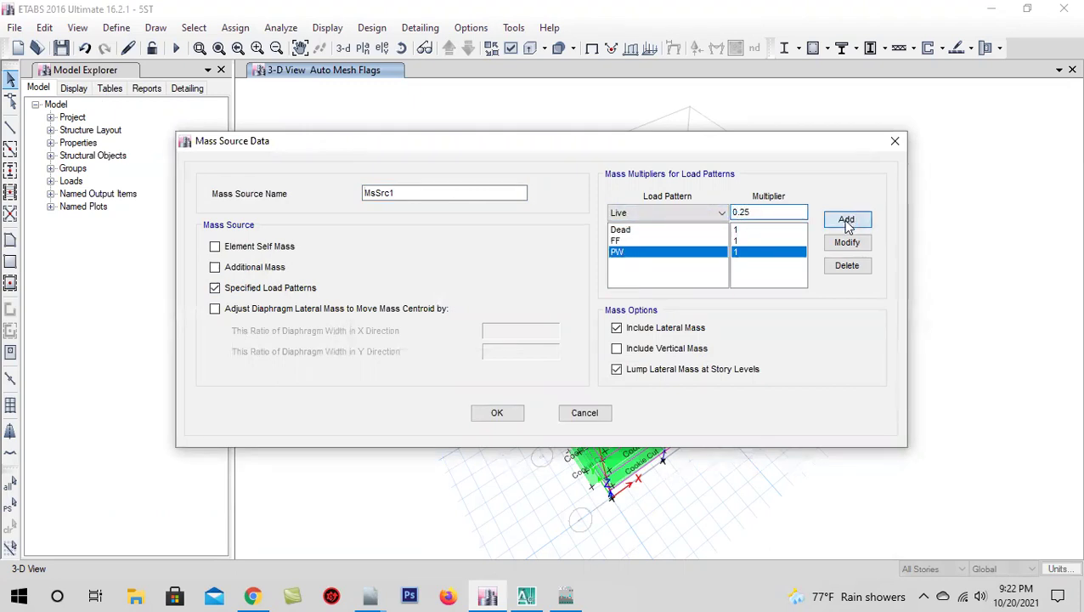
left_click(520, 412)
left_click(501, 389)
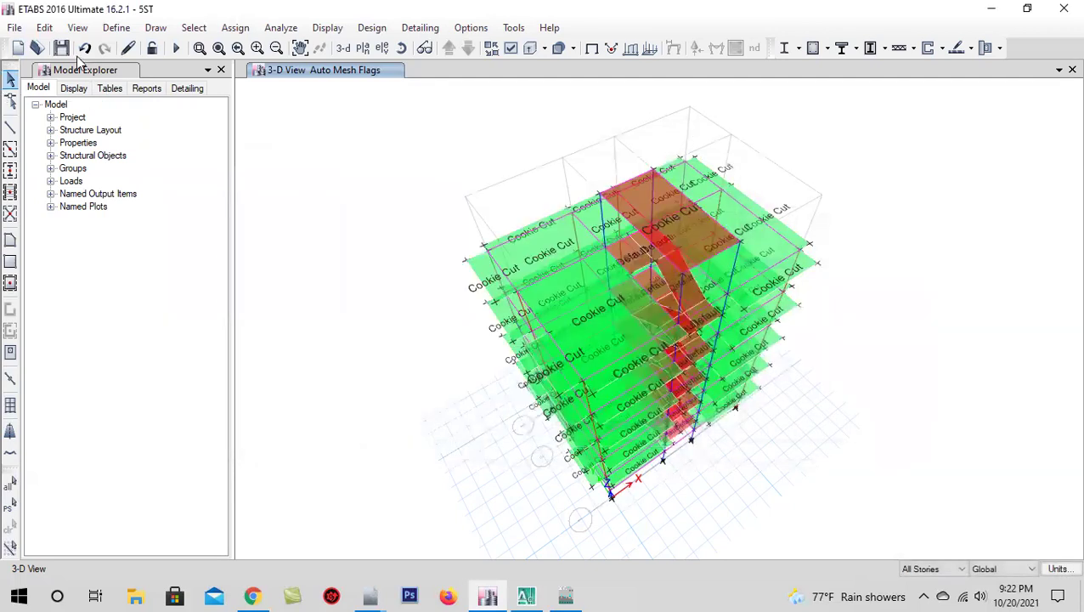
- Refresh and orbit the 3-D view, save the model, and open the Define menu
left_click(342, 51)
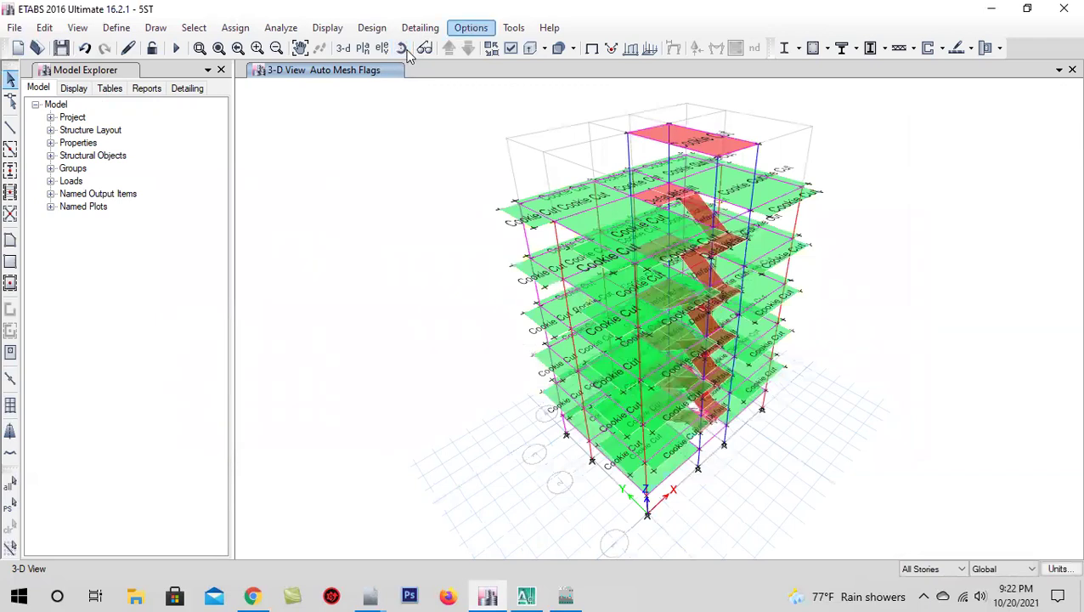
left_click(61, 48)
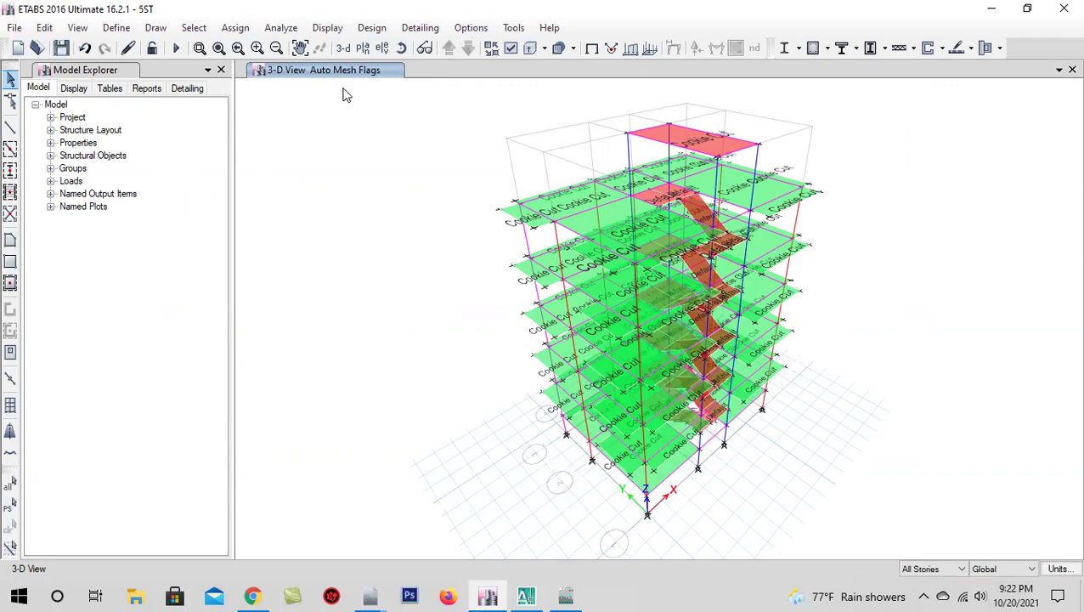
left_click(342, 49)
left_click(402, 50)
mouse_move(533, 496)
left_mouse_down()
mouse_move(512, 521)
mouse_move(548, 474)
left_mouse_up()
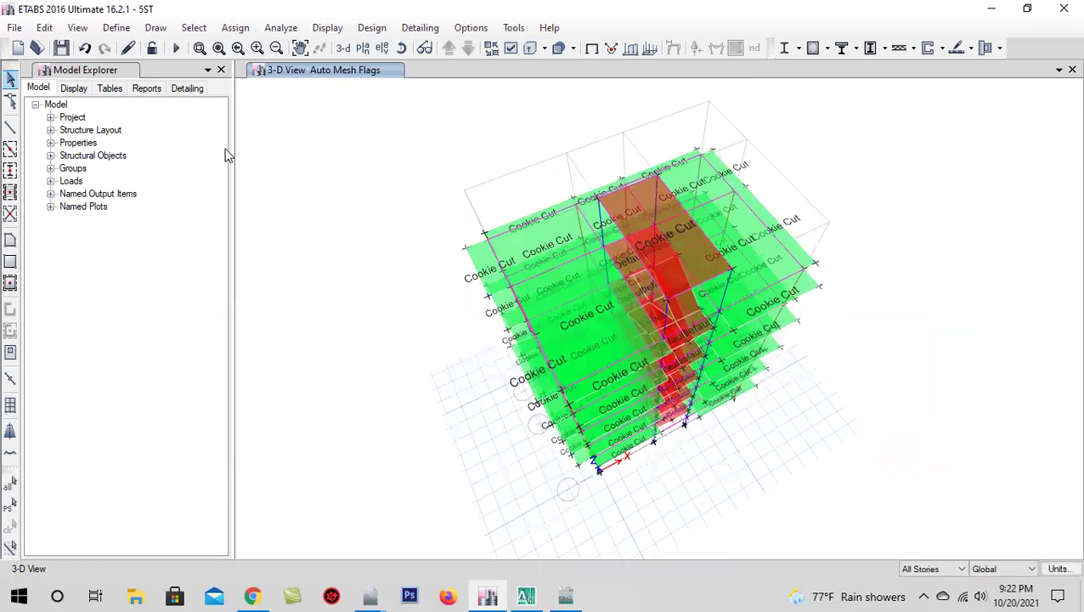
left_click(57, 50)
left_click(116, 28)
mouse_move(163, 98)
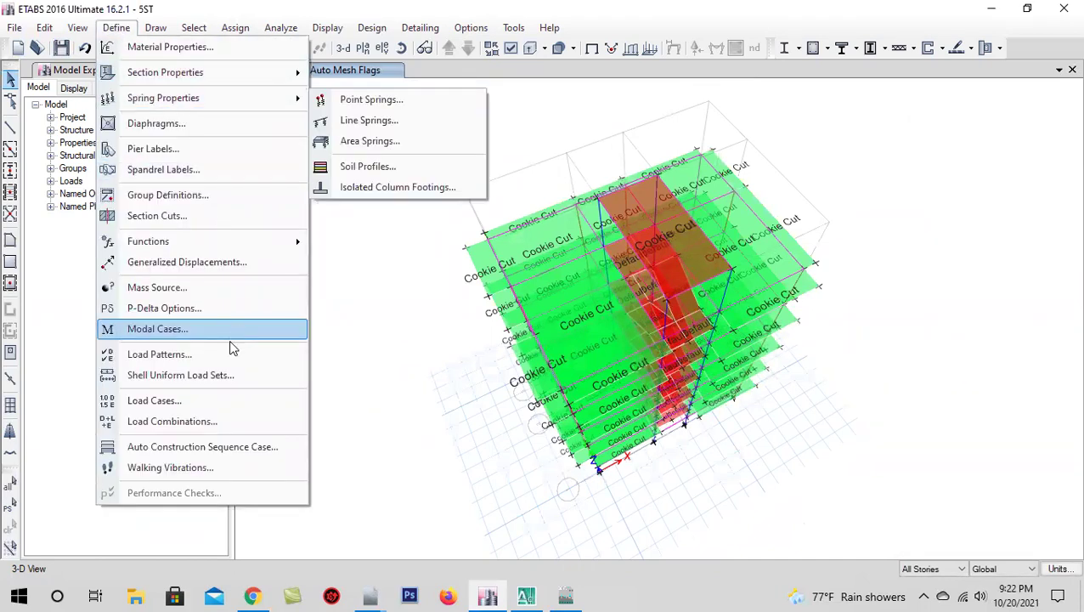
- Add default Concrete Frame Design combos as editable user combinations UDCon1–UDCon10
left_click(236, 423)
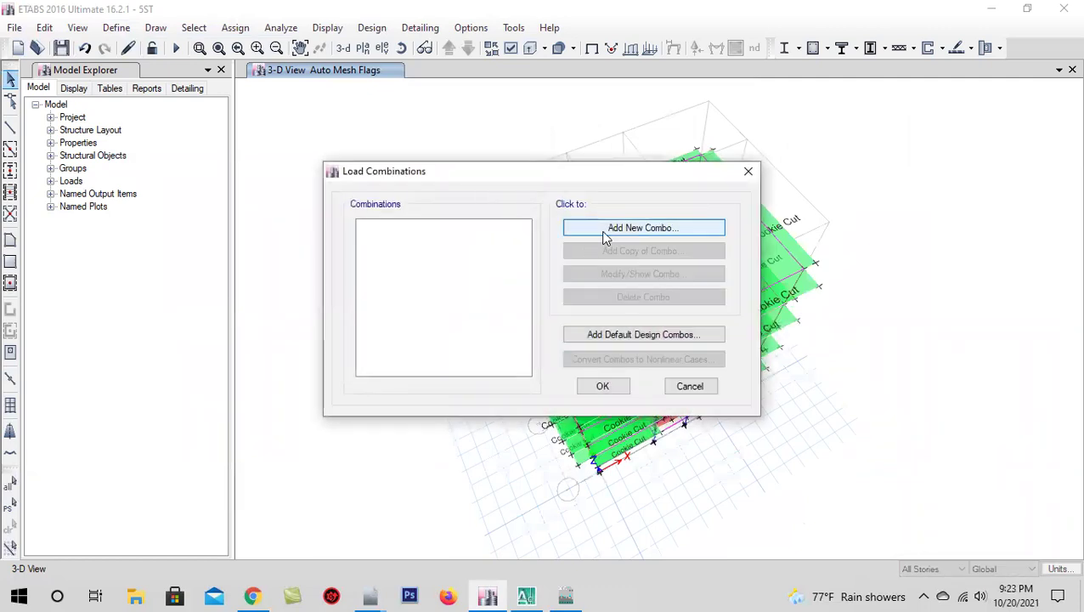
left_click(605, 230)
left_click(590, 439)
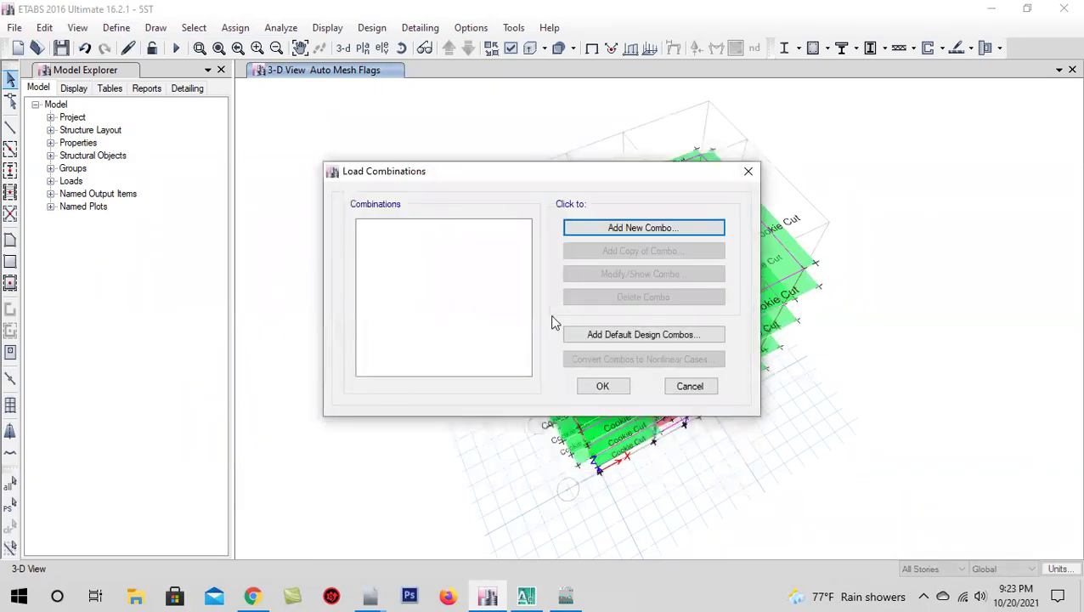
left_click(606, 341)
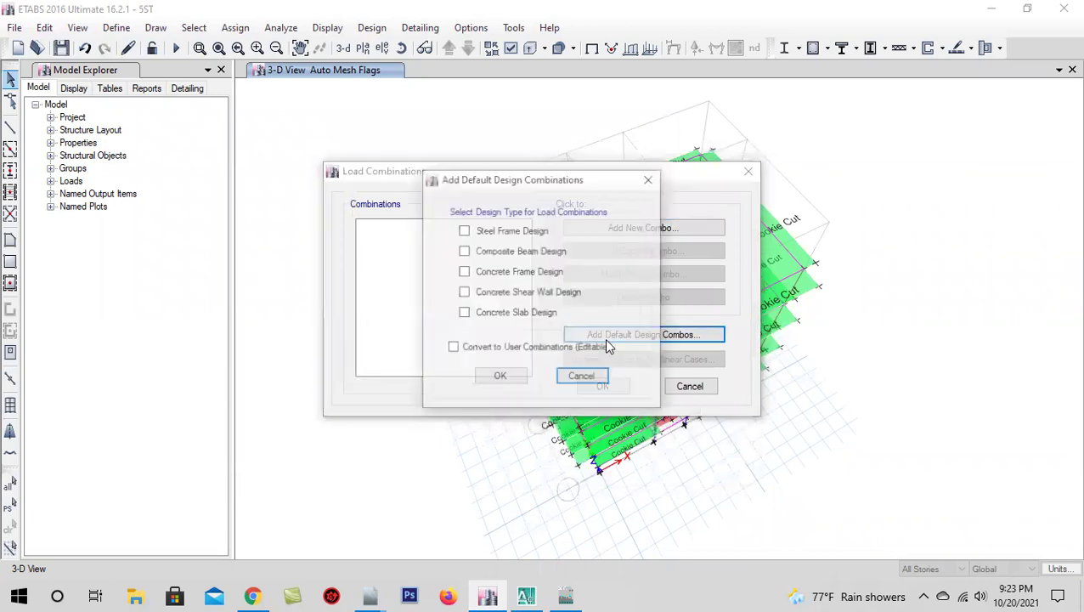
left_click(463, 271)
left_click(452, 347)
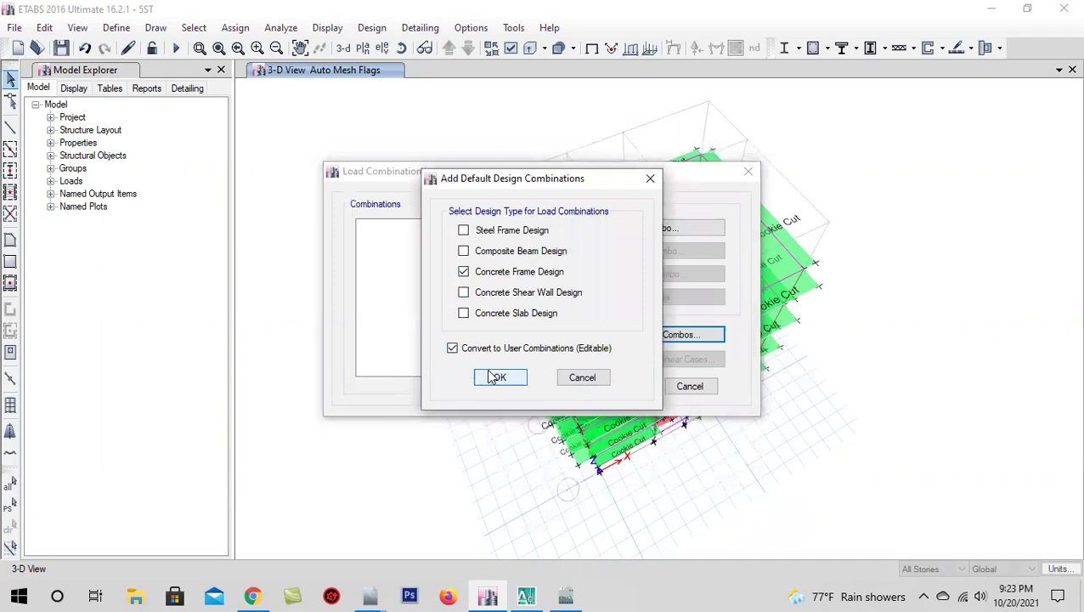
left_click(498, 378)
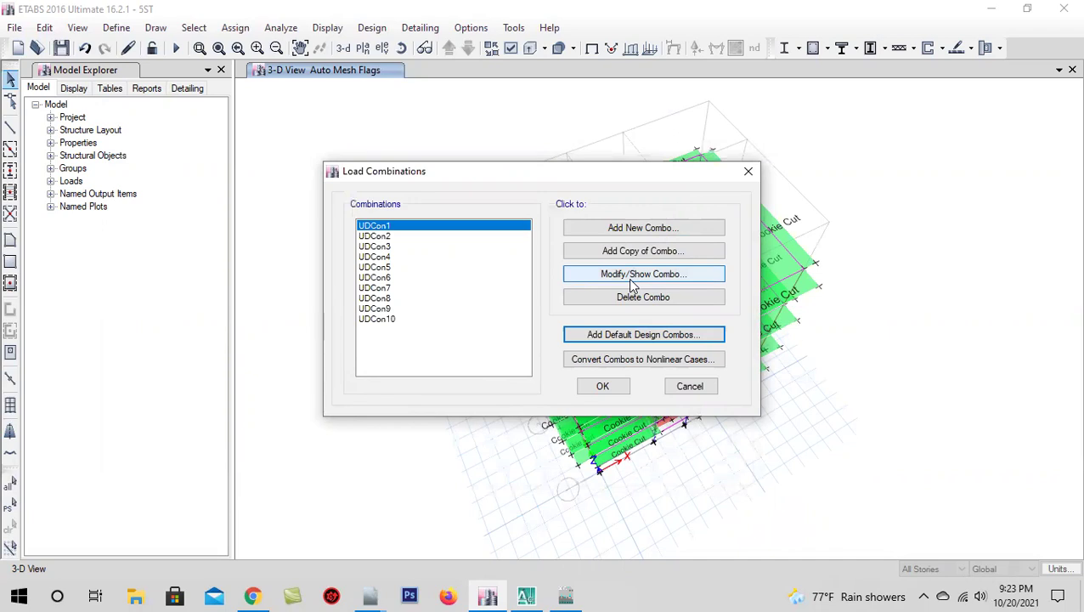
- Turn UDCon1 into DL+LL with Dead, FF, PW and a new Live row all at 1.0
left_click(633, 281)
double_click(522, 169)
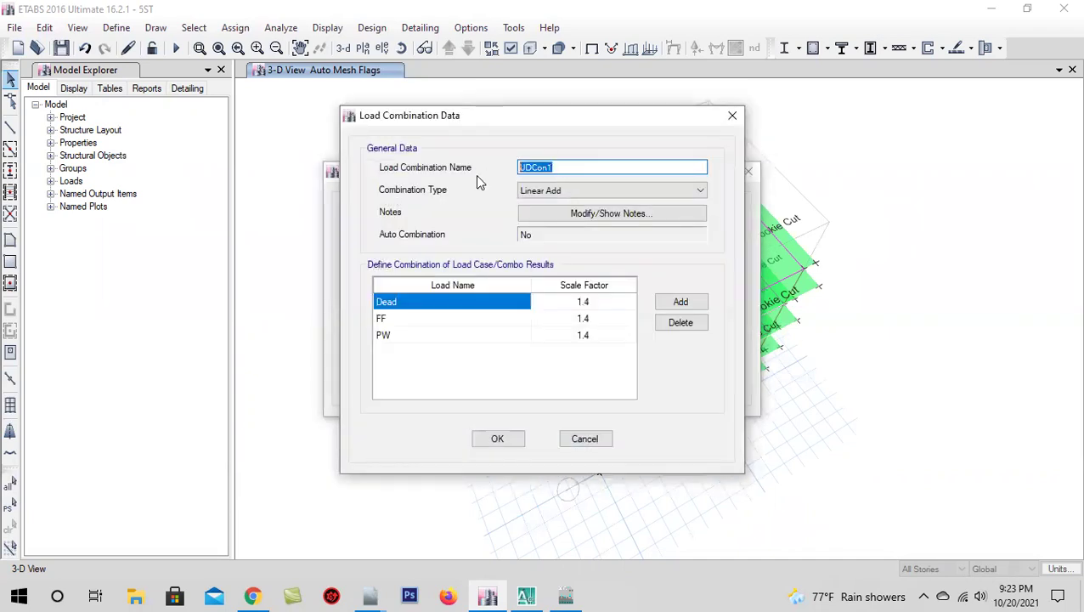
type("DL+LL")
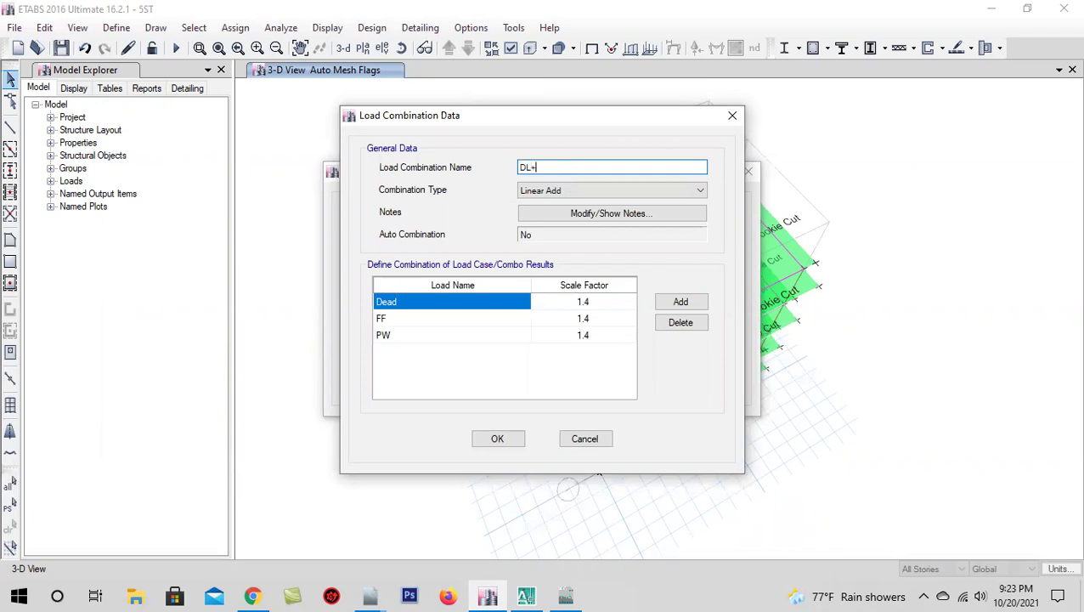
left_click(615, 306)
type("1")
left_click(616, 323)
type("1")
left_click(621, 335)
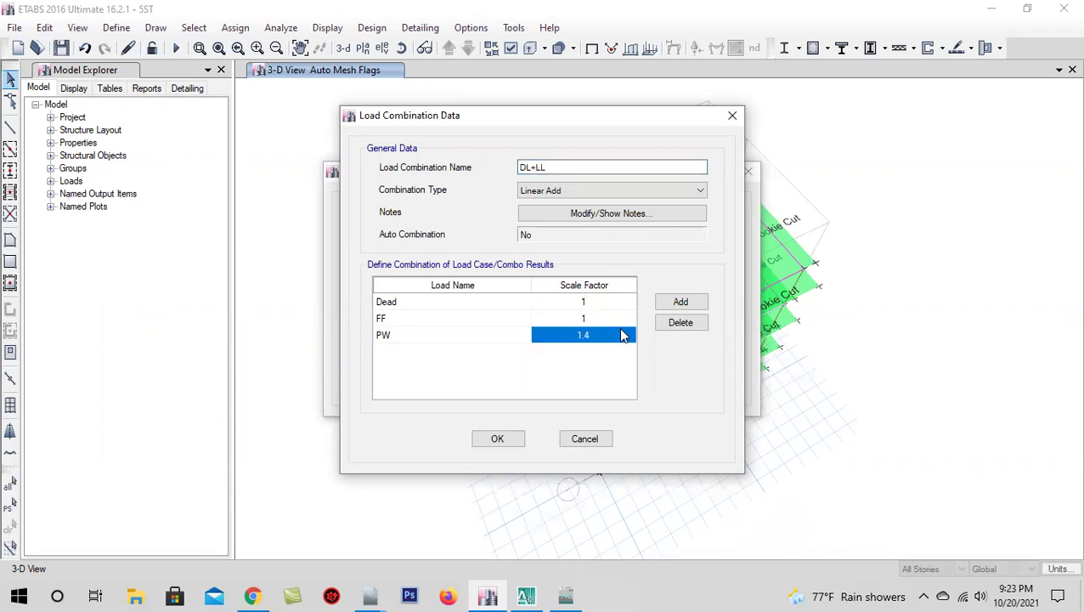
type("1")
left_click(668, 304)
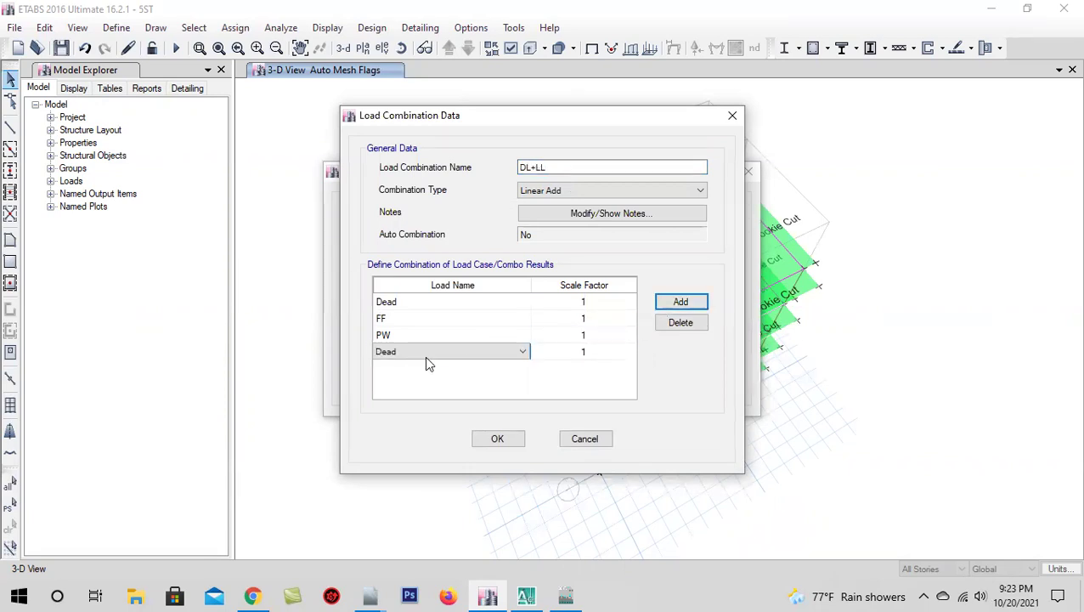
left_click(427, 357)
left_click(436, 475)
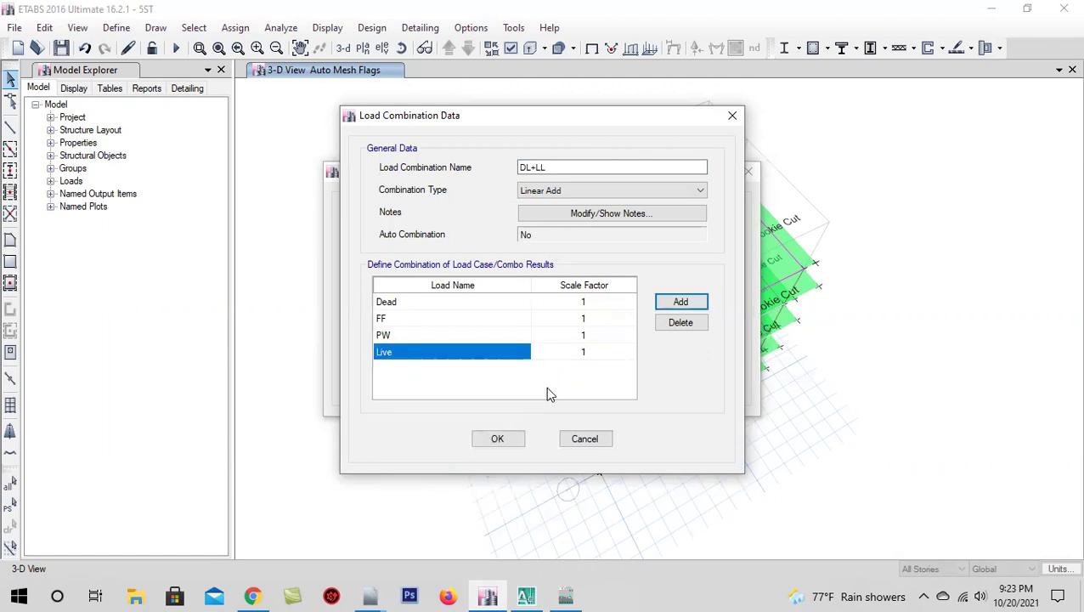
left_click(497, 439)
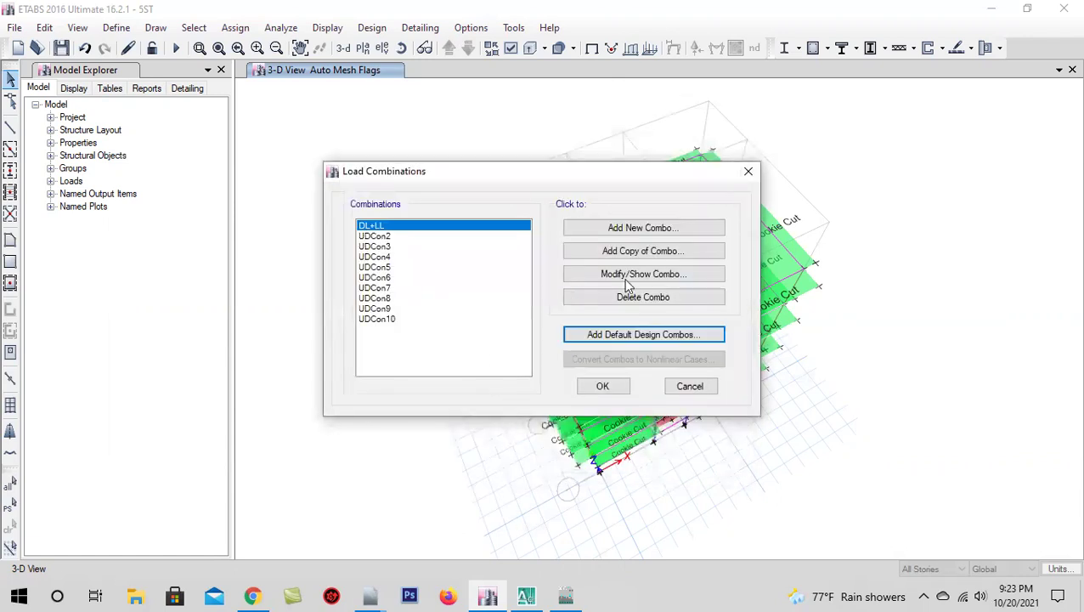
- Copy DL+LL and rename the copy 1.4DL+1.7LL
left_click(624, 252)
left_click(520, 167)
type("1.4DL+LL-1")
left_click(549, 167)
type("1.7LL-")
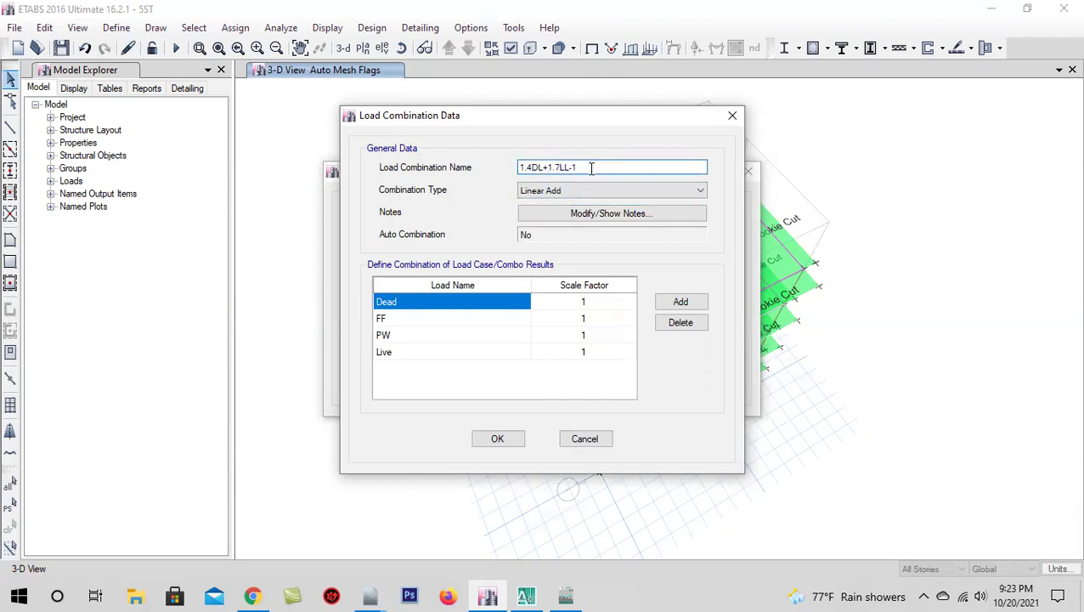
key("BackSpace")
- Set the 1.4DL+1.7LL scale factors for Dead, FF, PW and Live, then save it
left_click(604, 301)
left_click(604, 301)
type(".4")
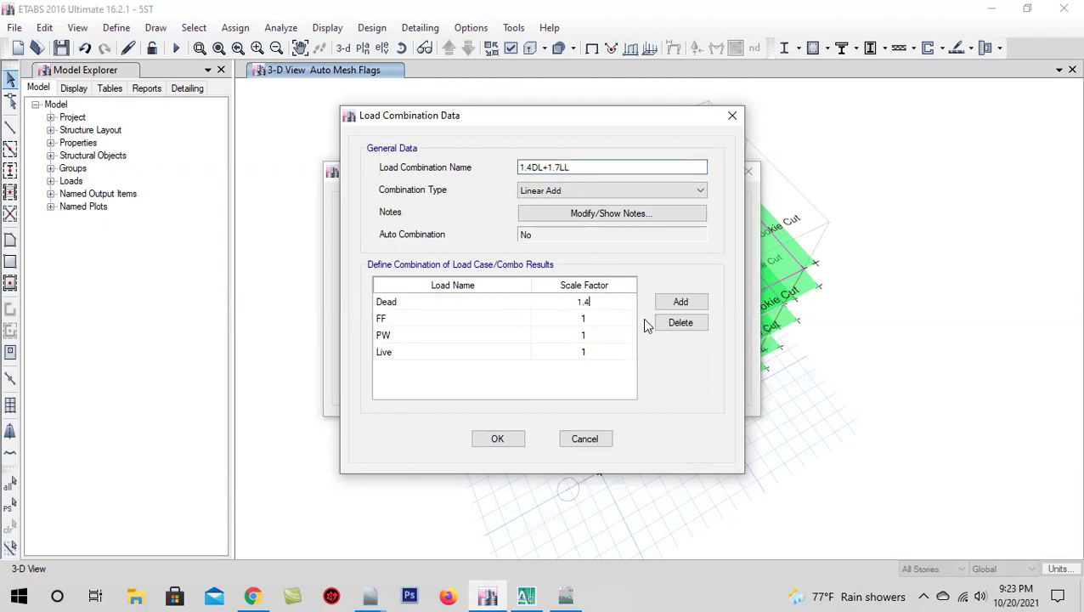
left_click(605, 322)
left_click(604, 322)
left_click(606, 337)
left_click(606, 337)
left_click(609, 355)
left_click(609, 356)
left_click(497, 439)
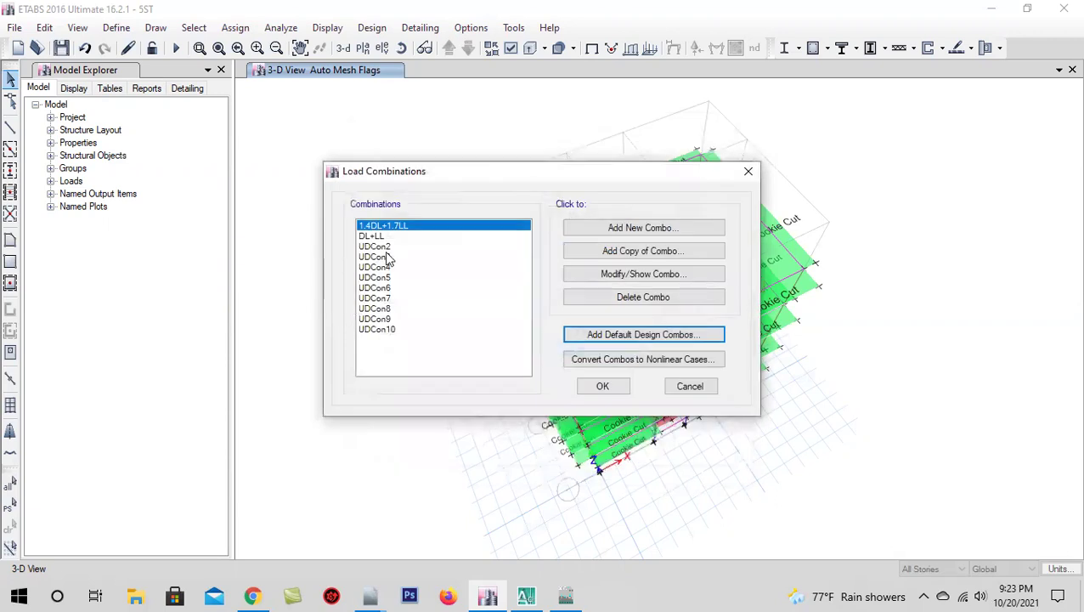
- Delete the default combinations UDCon2 through UDCon10
left_click_drag(403, 248, 399, 330)
left_click(643, 297)
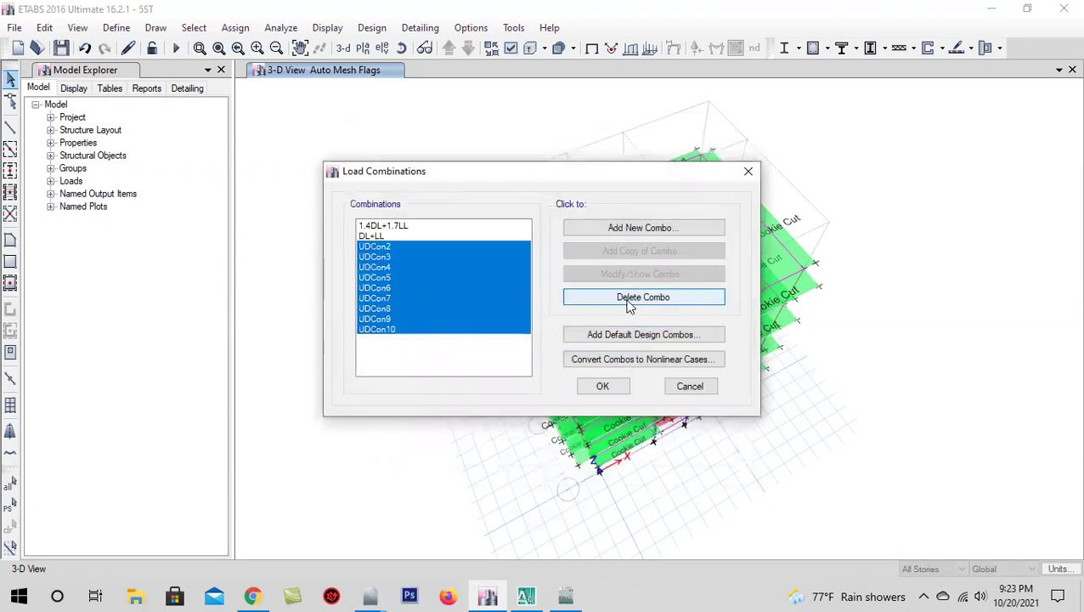
left_click(605, 250)
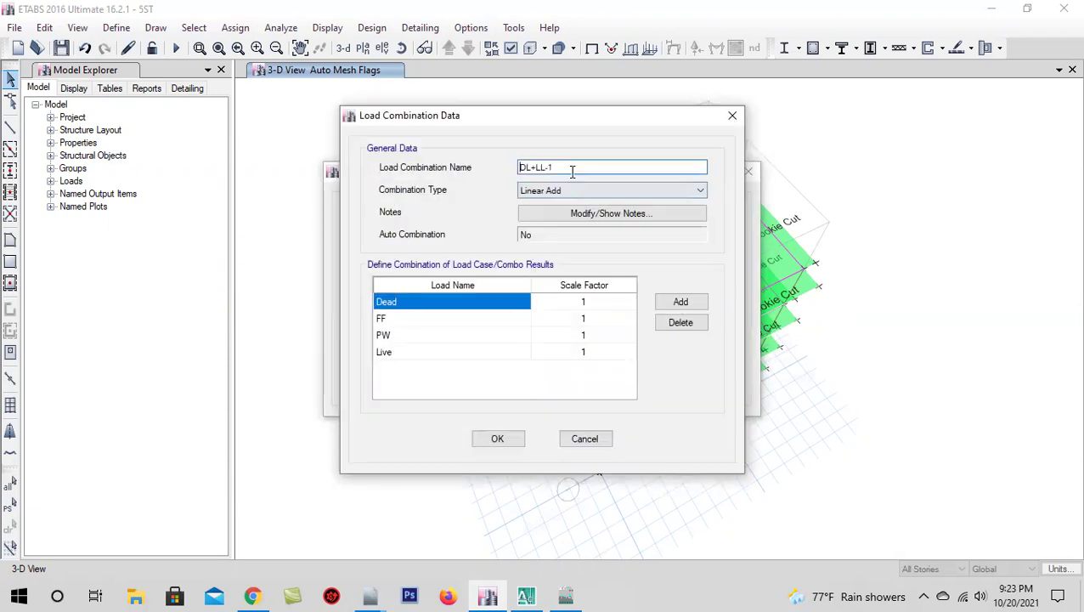
left_click(584, 439)
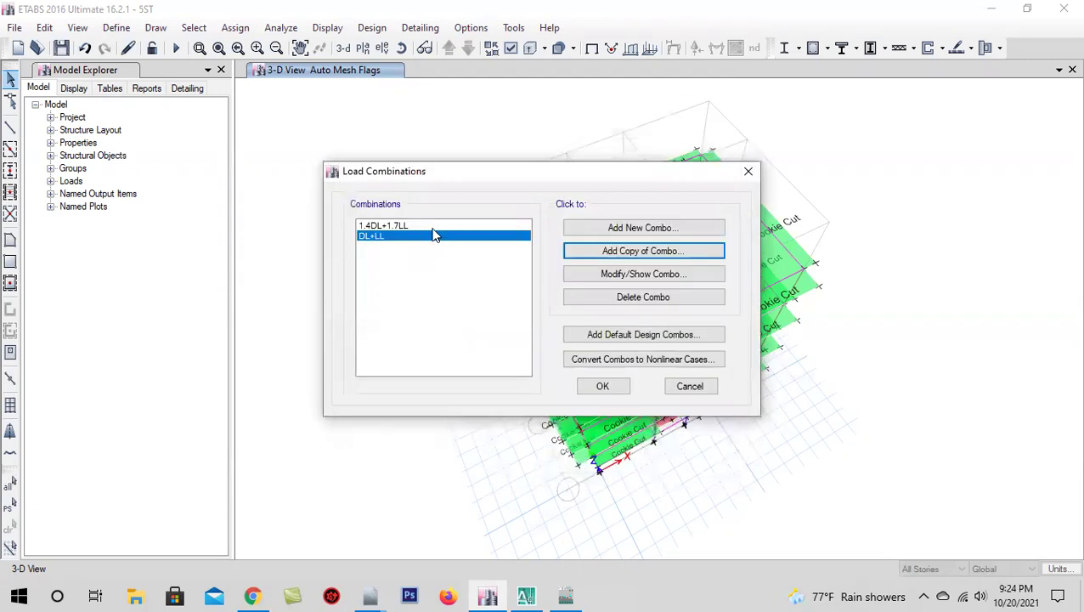
- Create 1.4DL from a copy of 1.4DL+1.7LL with the Live row removed
left_click(434, 226)
left_click(583, 255)
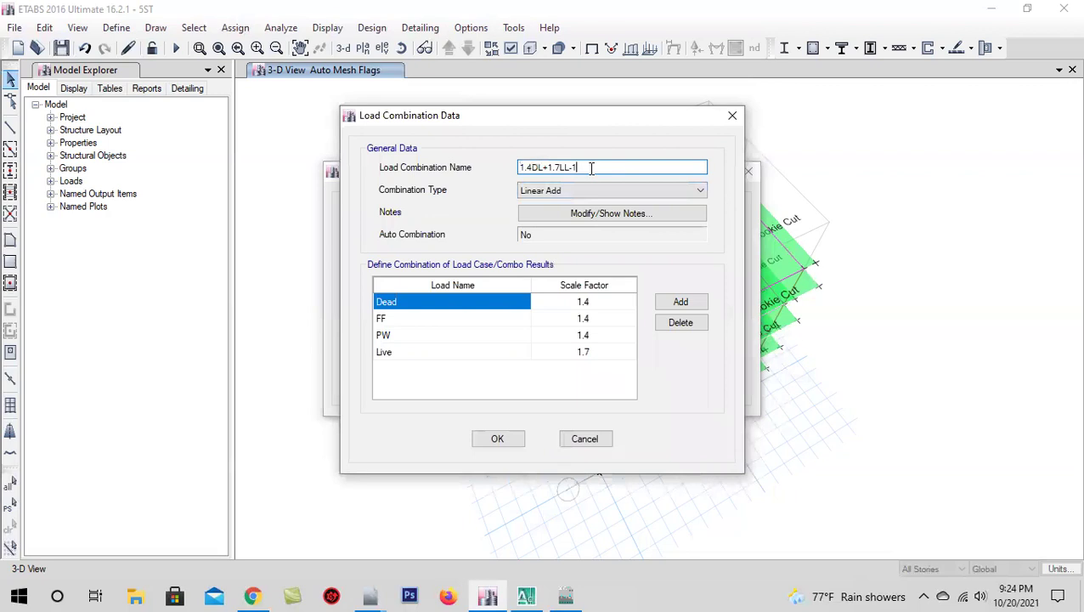
key("BackSpace")
key("BackSpace")
key("BackSpace")
left_click(608, 355)
left_click(673, 324)
left_click(499, 438)
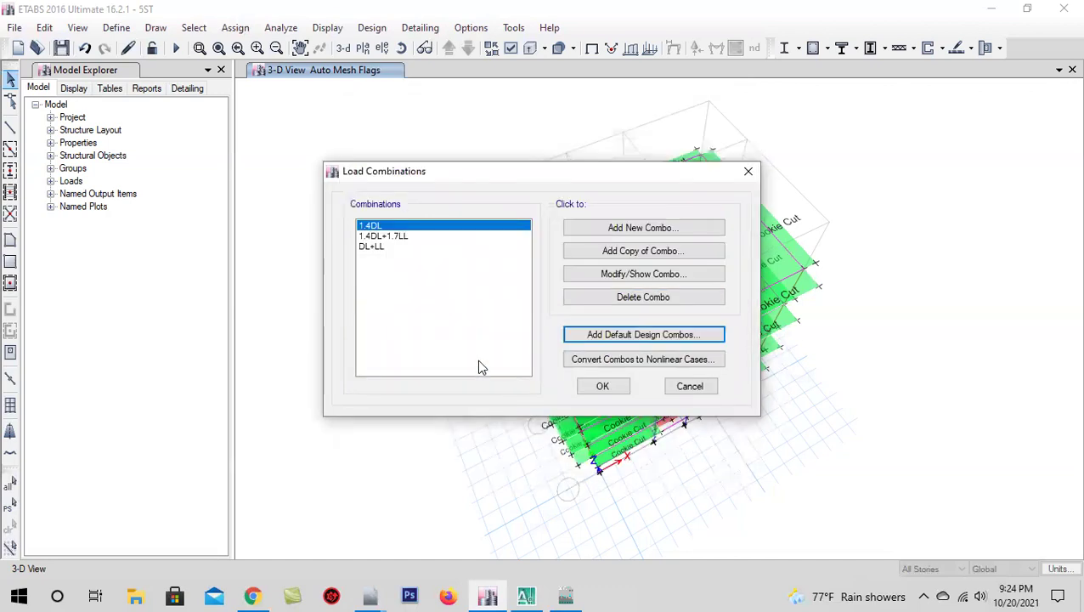
left_click(396, 236)
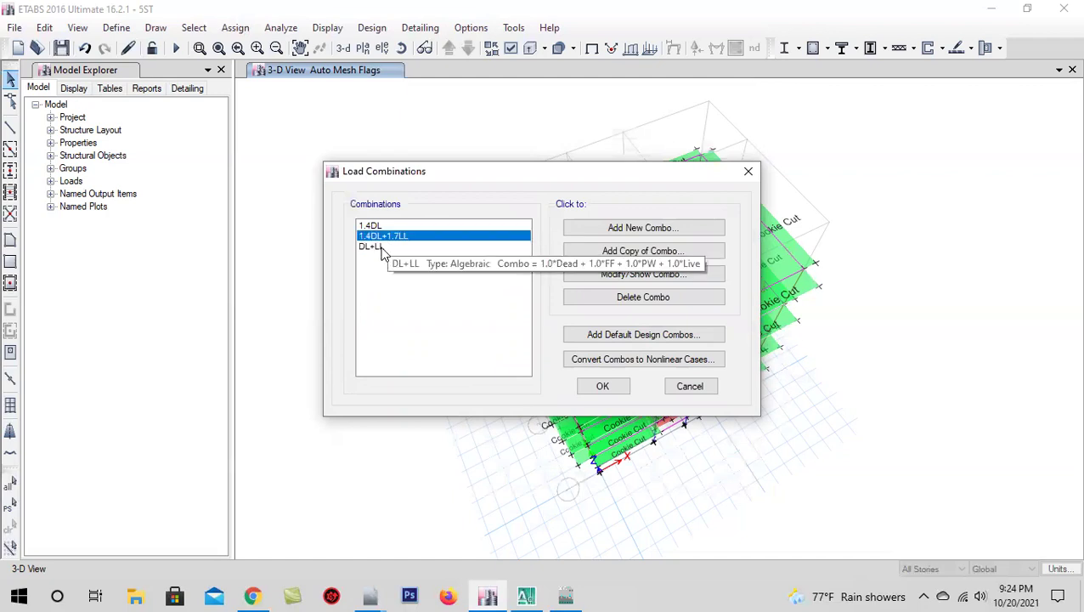
left_click(381, 249)
- Copy DL+LL and rename the copy 1.05DL+1.275LL+1.4025EQX
left_click(644, 251)
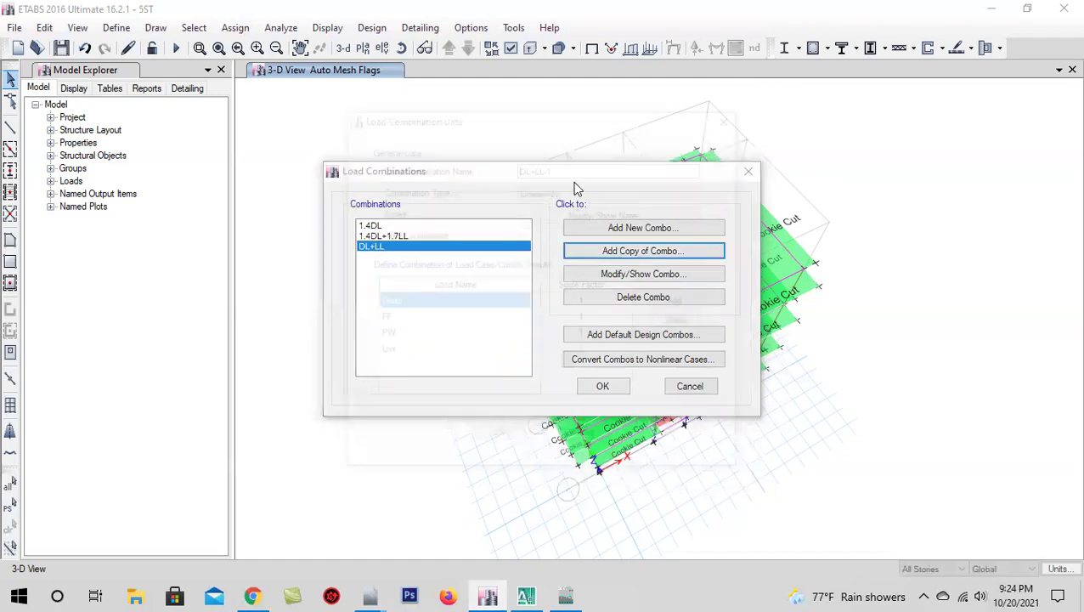
key("Home")
type("1.05")
left_click(595, 168)
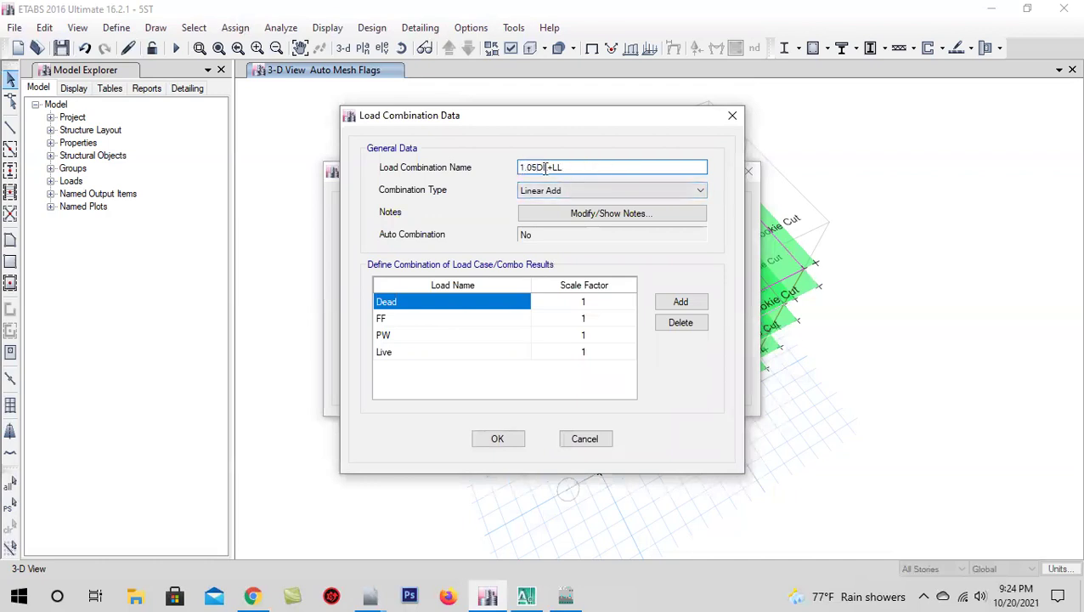
type(".275LL+1.4025EQX")
- Set Dead, FF and PW scale factors to 1.05 and Live to 1.275
left_click(618, 302)
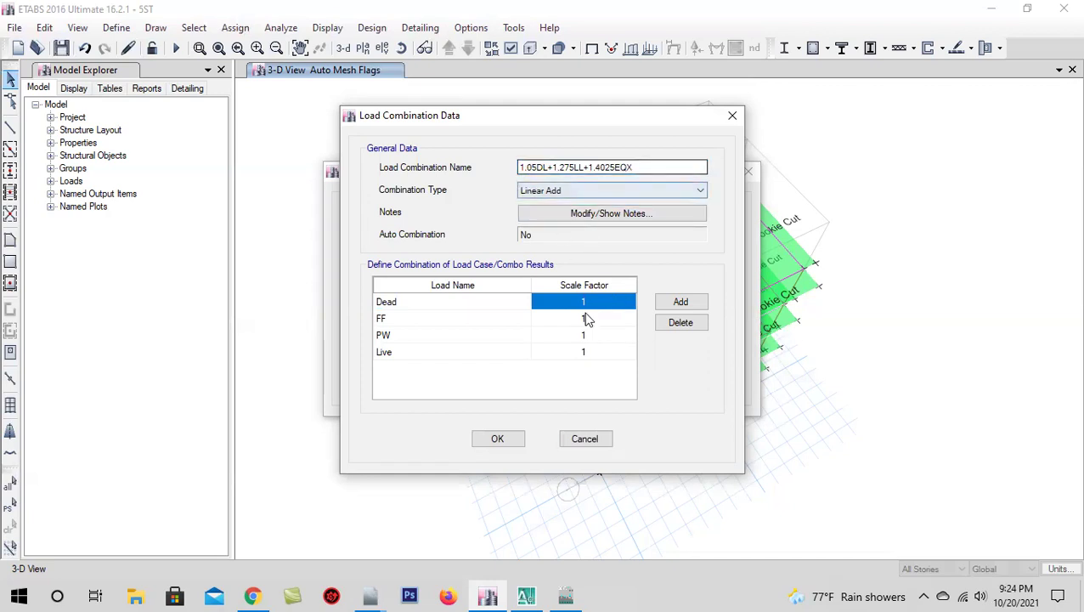
type("1")
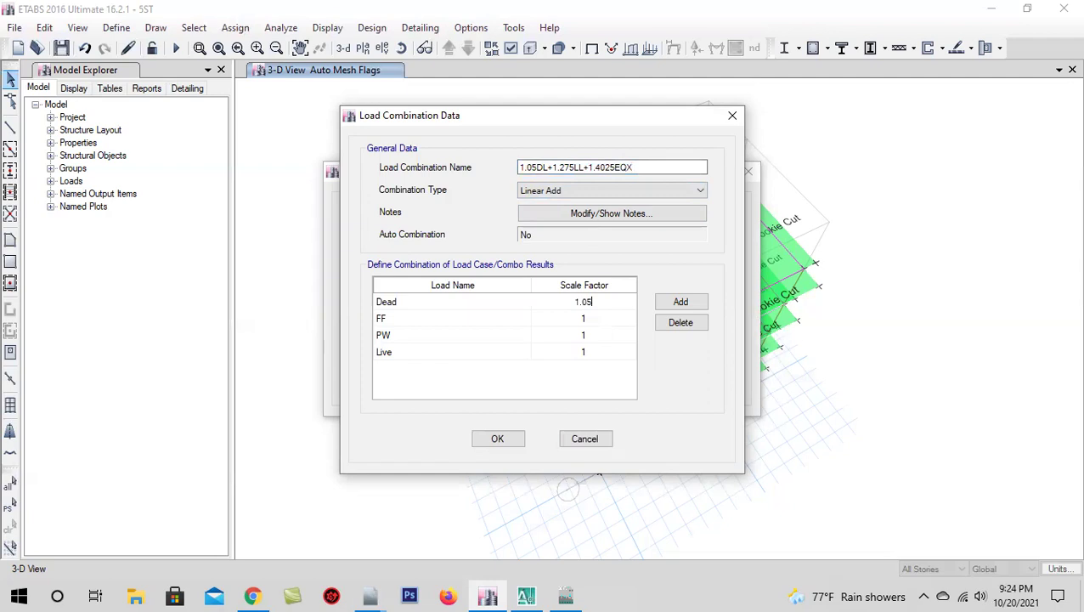
left_click(598, 320)
type("1")
left_click(601, 336)
type("1")
left_click(607, 353)
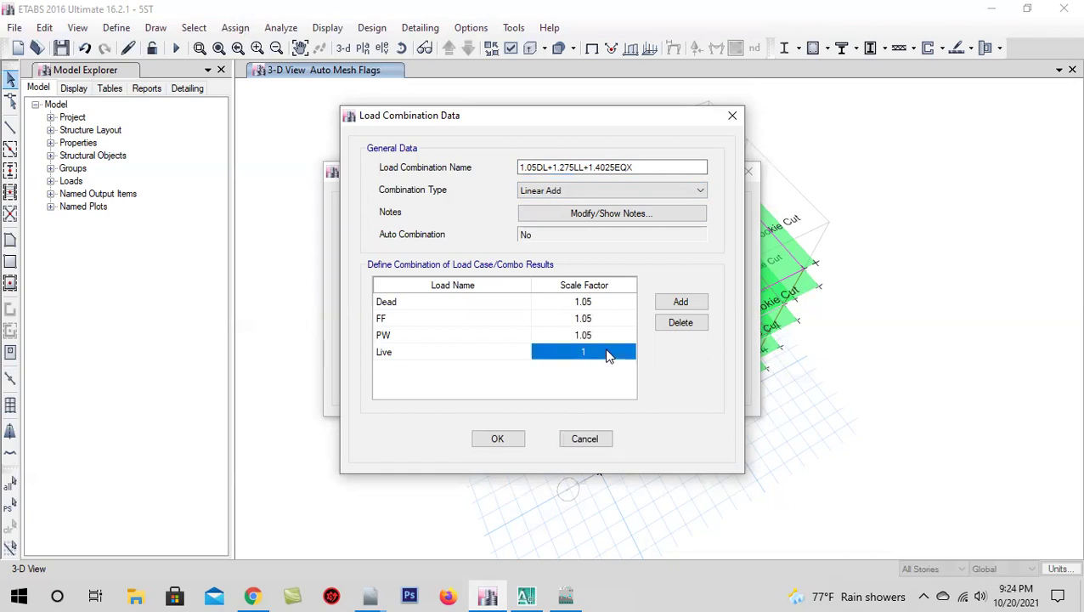
type("1")
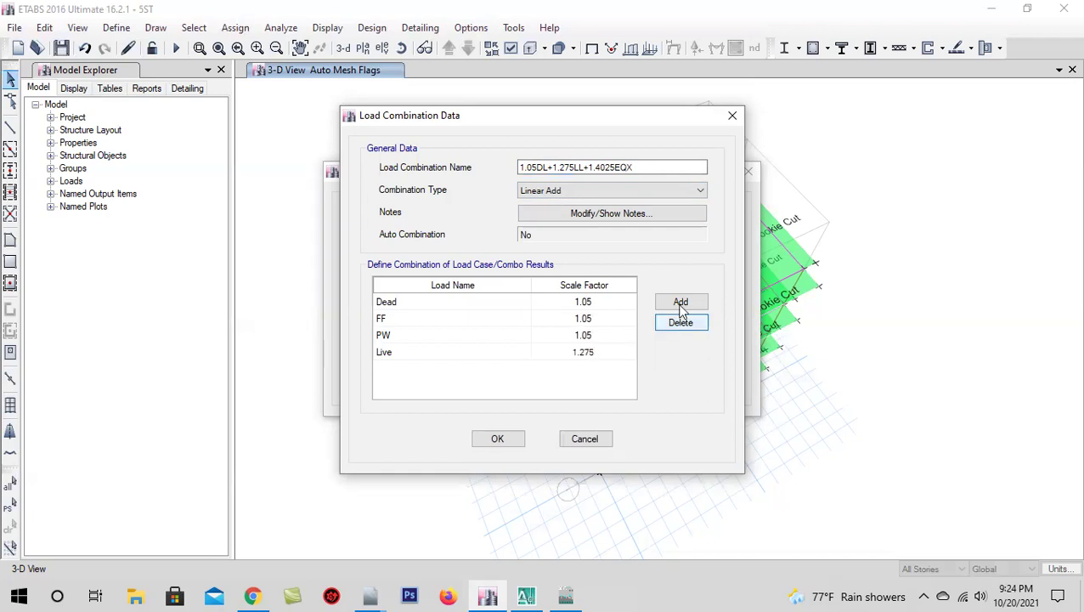
- Add an EQX load row at 1.4025 and save the combination
left_click(681, 301)
left_click(437, 371)
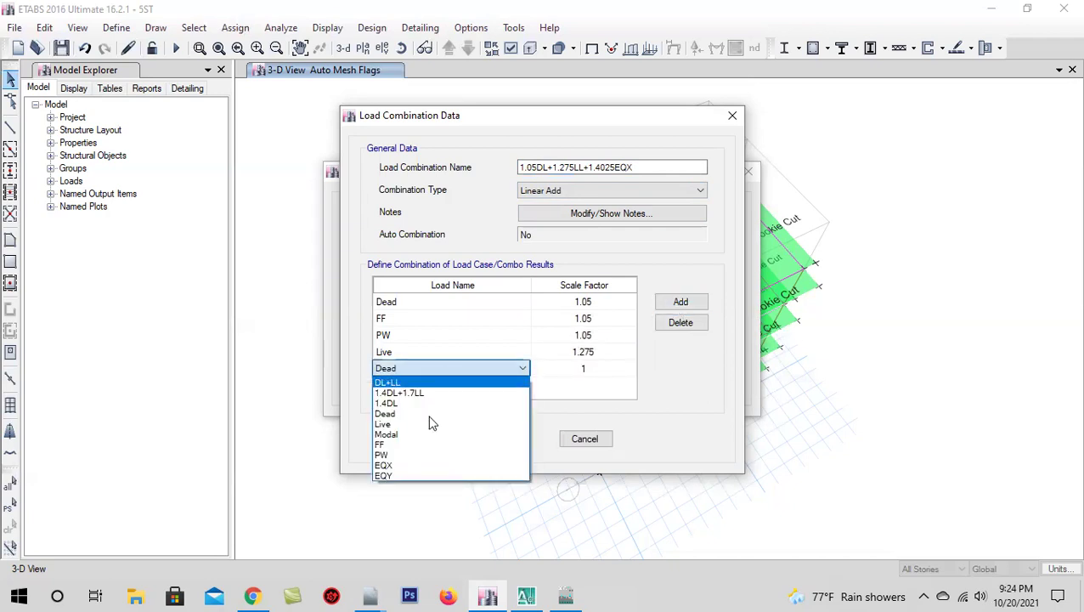
left_click(421, 466)
left_click(600, 369)
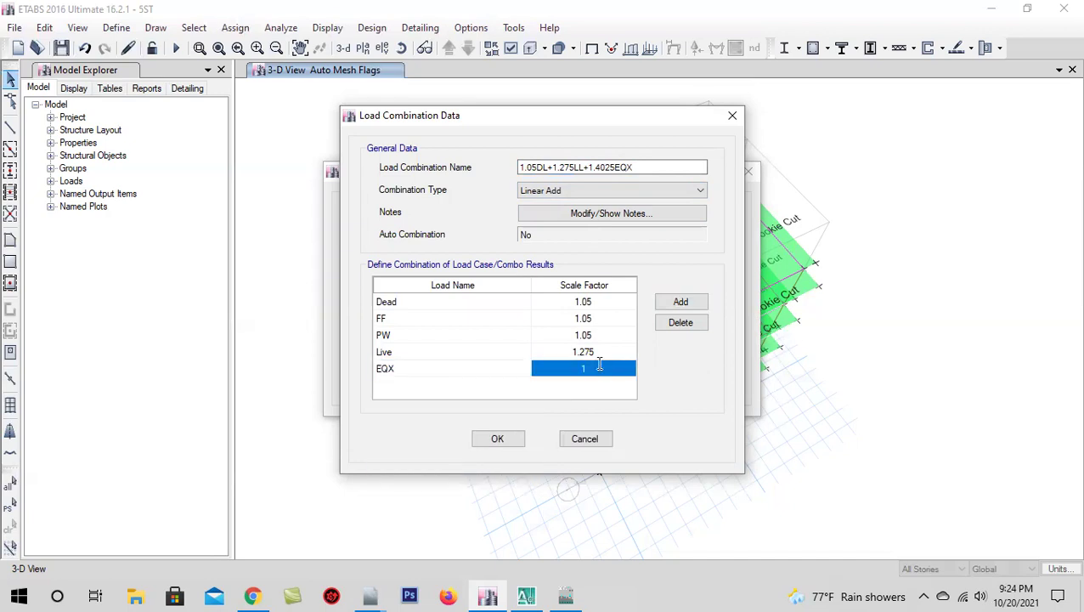
type("1.4025")
left_click(501, 439)
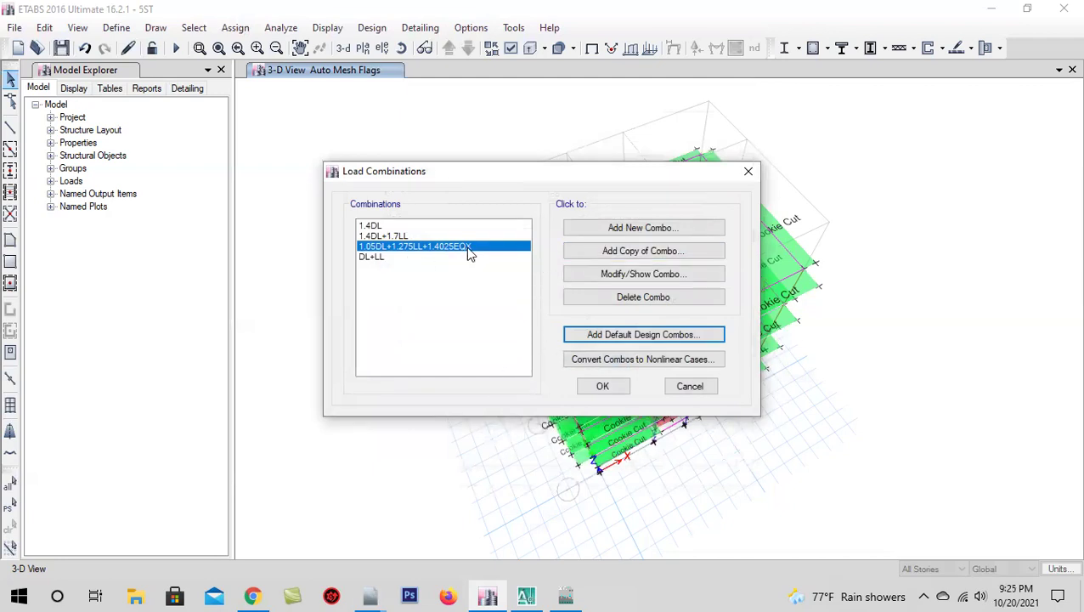
- Create the EQX-1 combination by copying EQX with its factor set to -1.4025
left_click(591, 251)
left_click(583, 368)
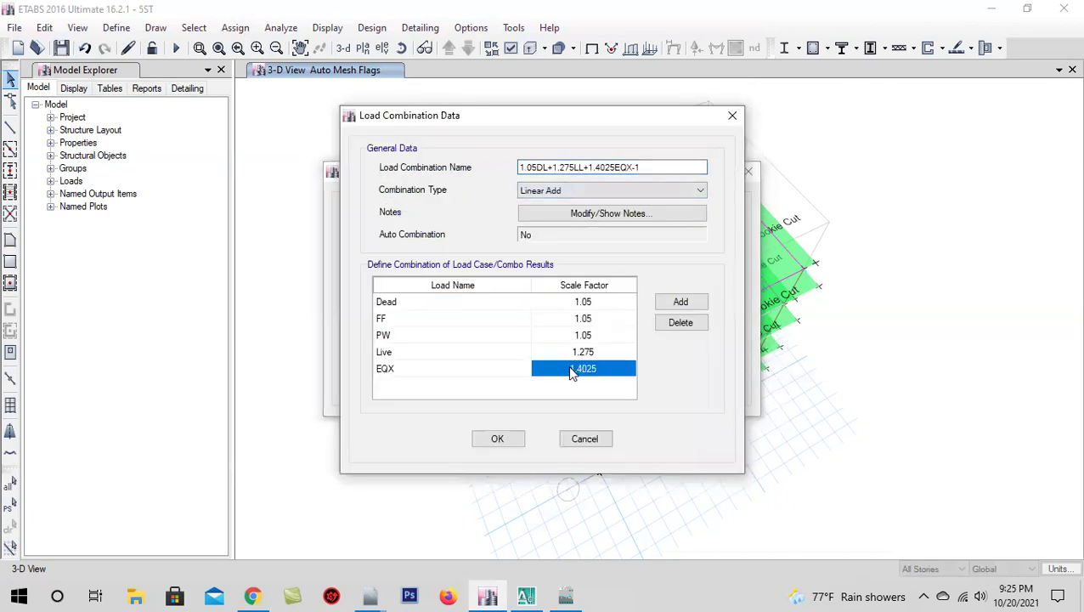
left_click(570, 369)
type("-")
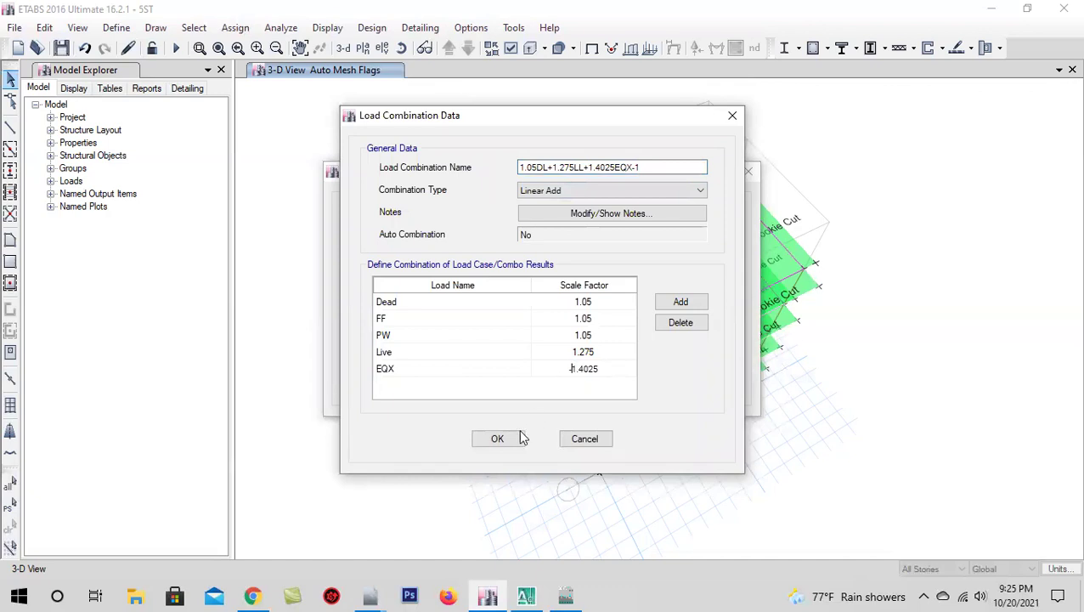
left_click(497, 439)
- Create 1.05DL+1.275LL+1.4025EQY by copying EQX and switching its load to EQY
left_click(414, 249)
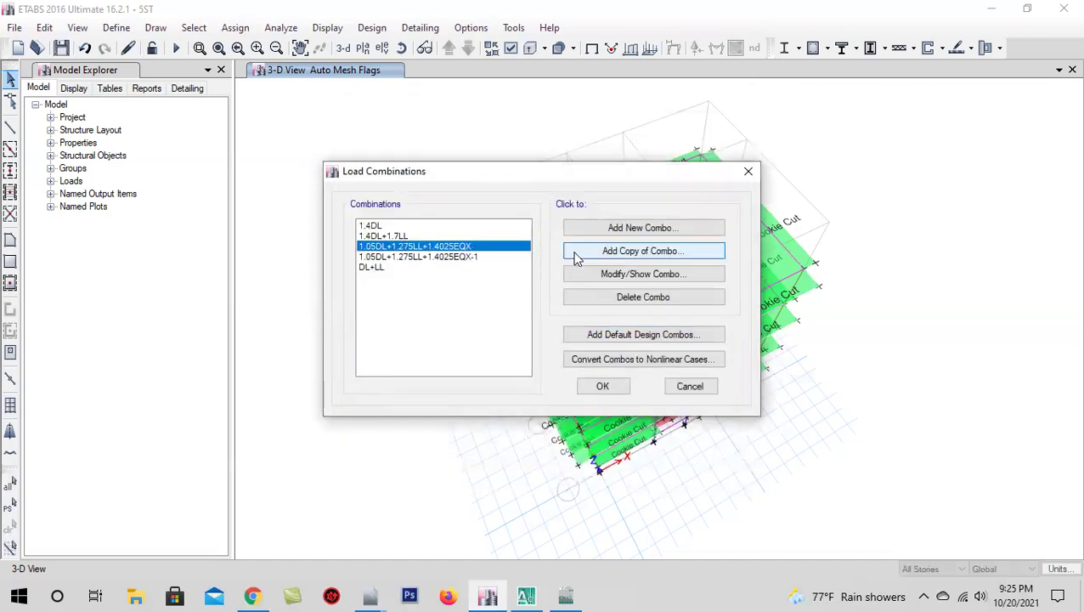
left_click(574, 251)
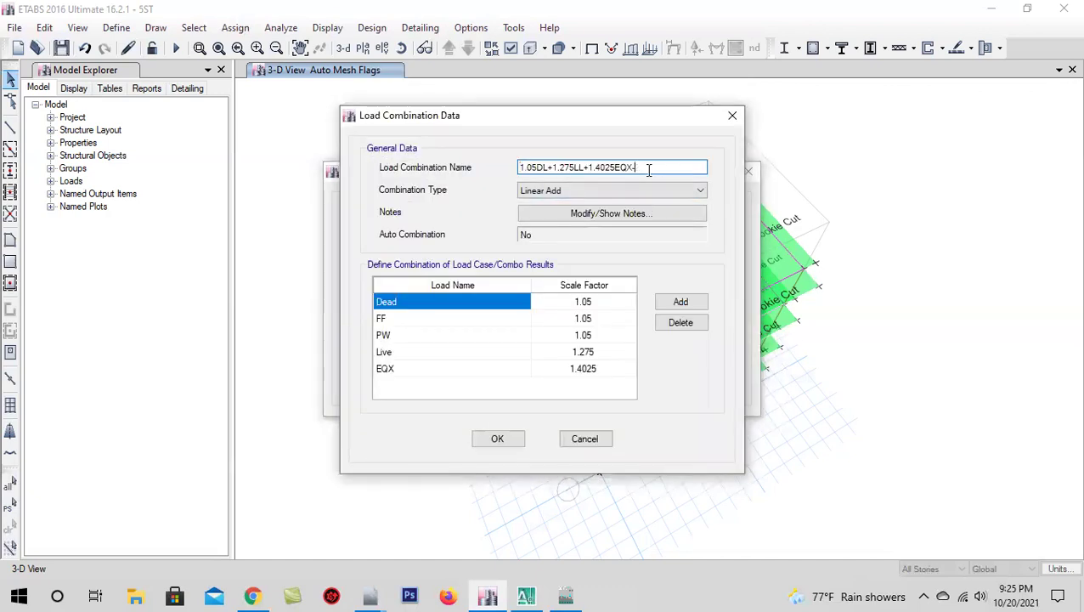
left_click(426, 368)
left_click(425, 368)
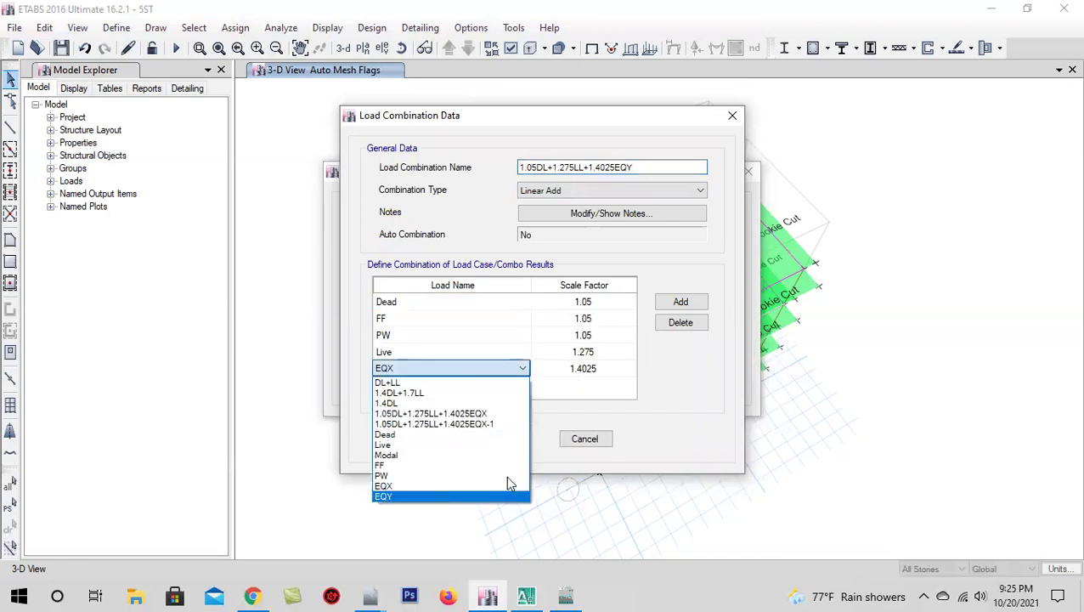
key("Return")
left_click(483, 434)
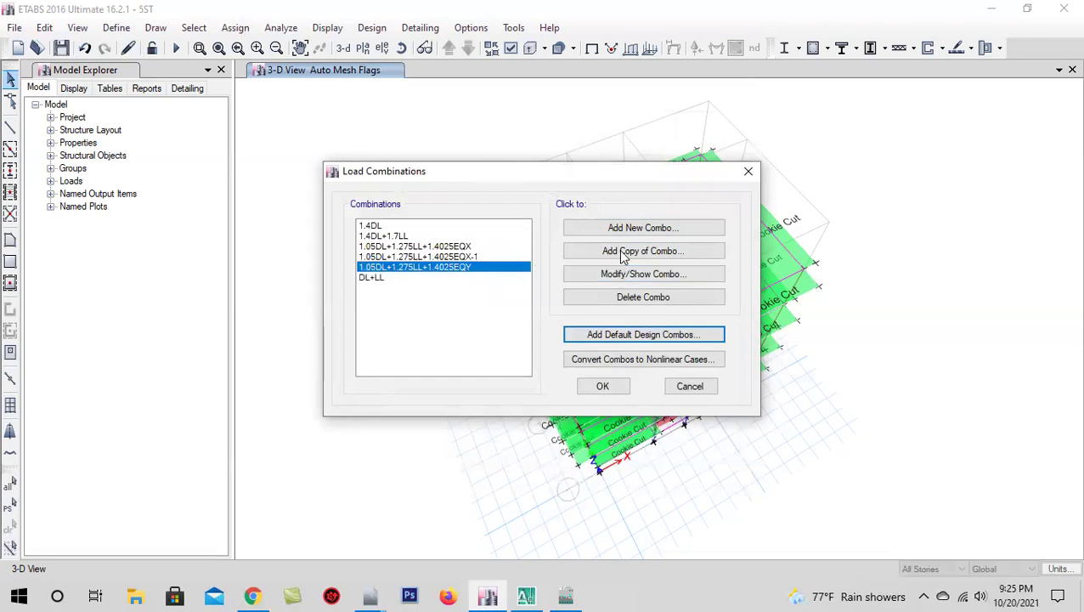
- Create the EQY-1 combination with a negative EQY factor of -1.4025
left_click(625, 251)
left_click(571, 371)
left_click(570, 370)
left_click(566, 369)
type("0")
key("BackSpace")
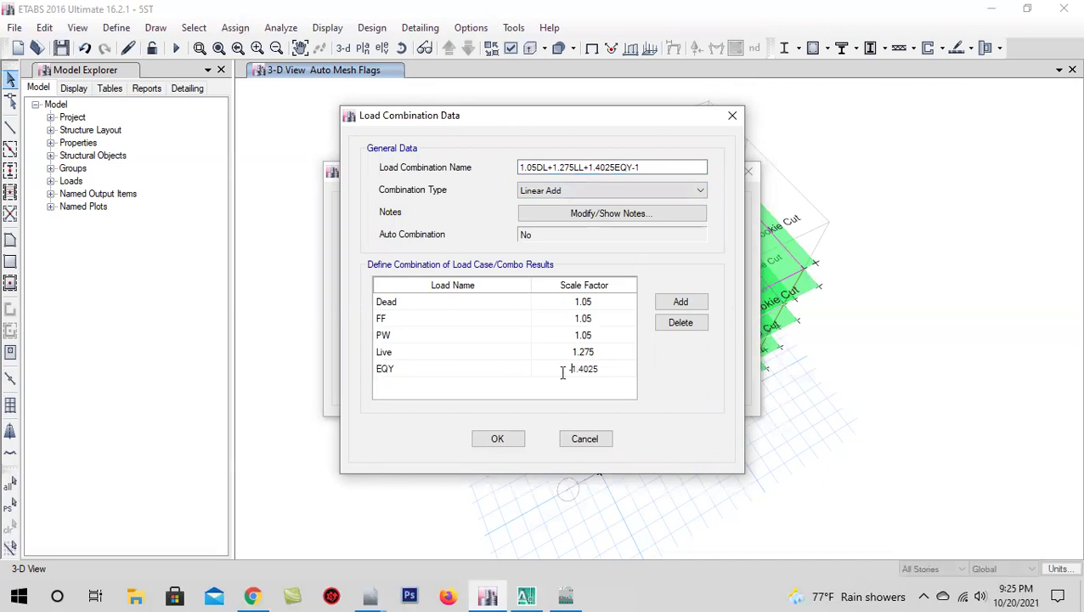
left_click(498, 438)
left_click(448, 247)
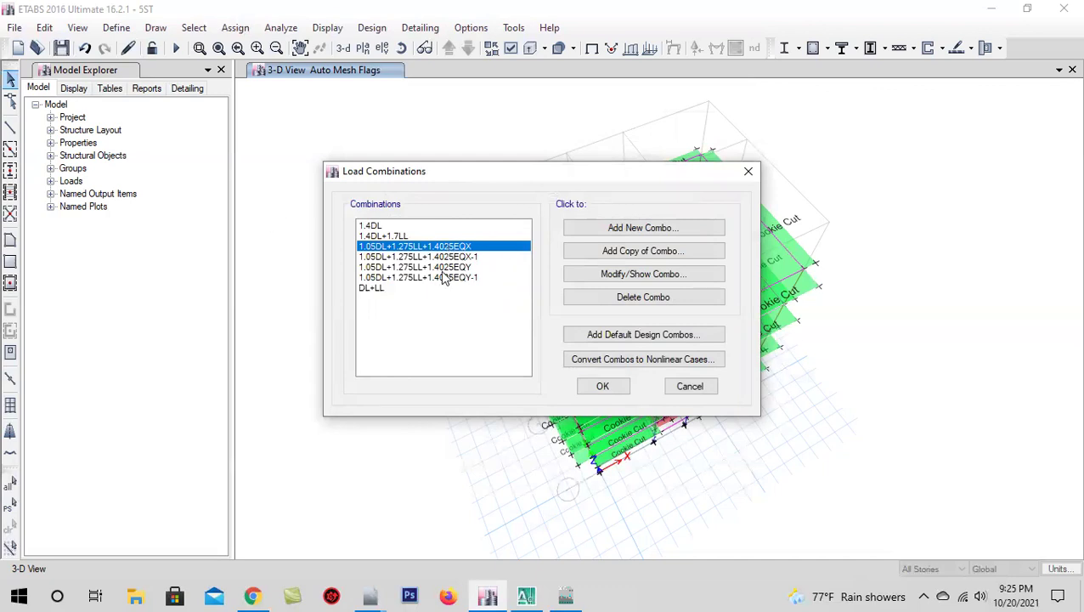
left_click(594, 253)
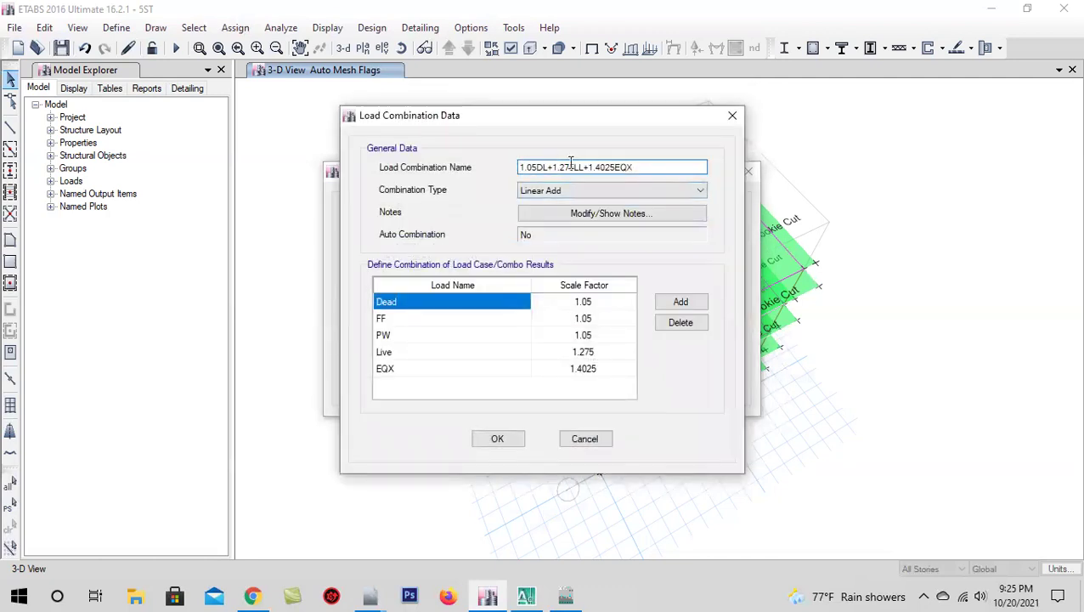
- Create 1.05DL+1.4025EQX by removing Live from the copied combination
key("BackSpace")
key("BackSpace")
key("BackSpace")
key("BackSpace")
key("BackSpace")
key("BackSpace")
key("BackSpace")
left_click(609, 357)
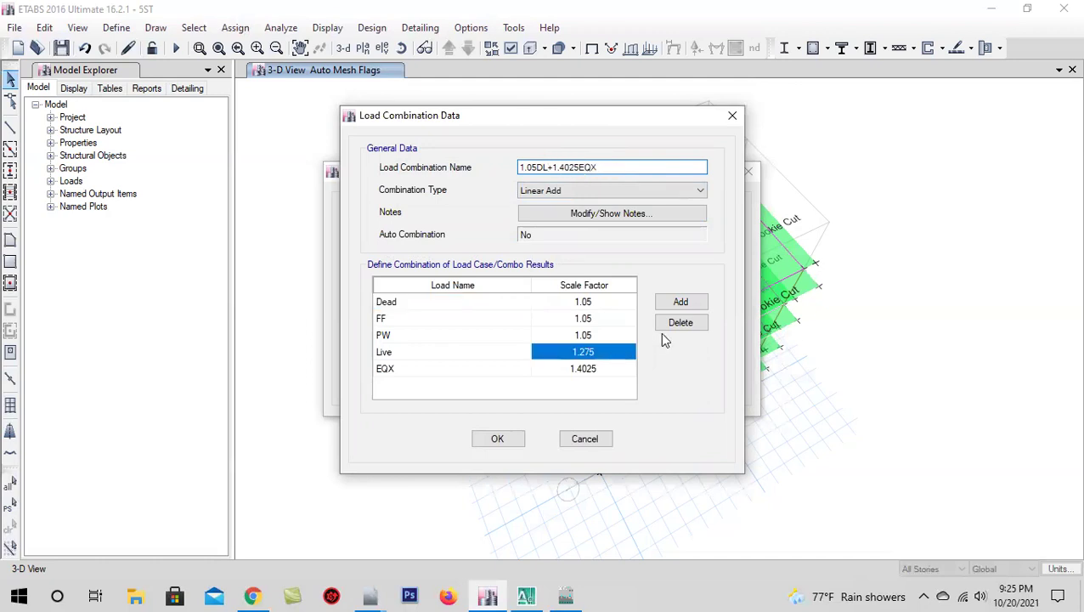
left_click(681, 322)
key("Return")
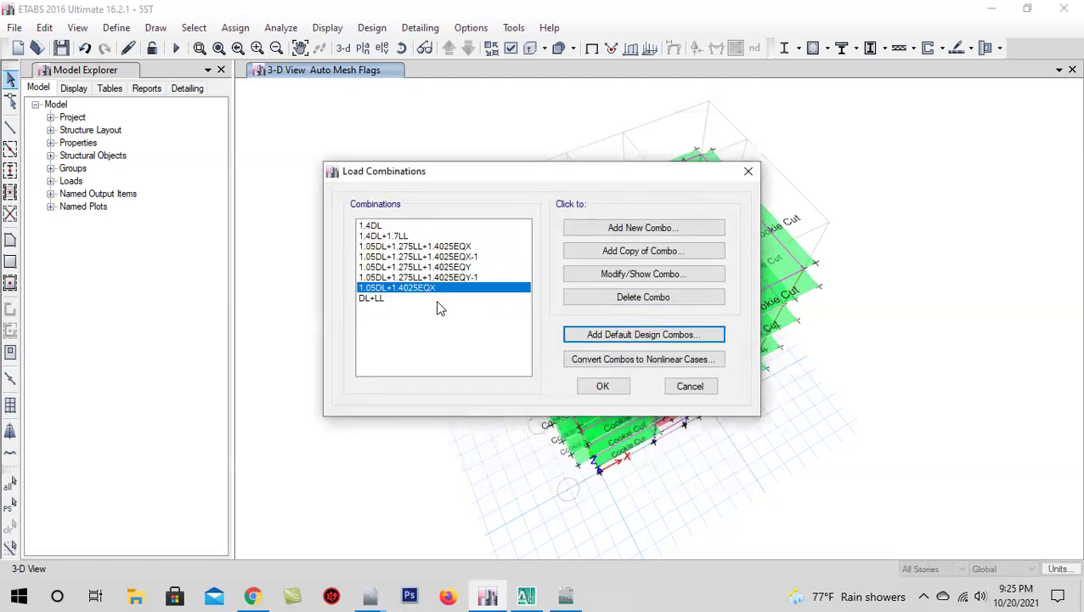
- Create 1.05DL+1.4025EQX-1 with a negative EQX scale factor
left_click(566, 255)
left_click(573, 355)
left_click(571, 353)
left_click(497, 438)
- Create 1.05DL+1.4025EQY from a copy of the EQX combination
left_click(425, 287)
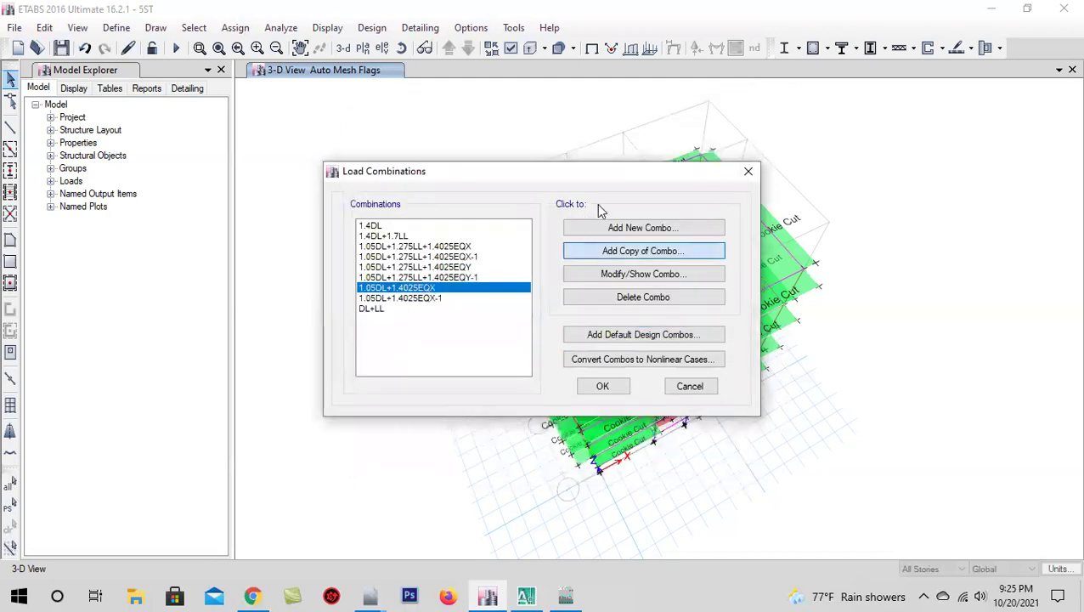
key("Return")
type("1.05DL+1.4025EQY")
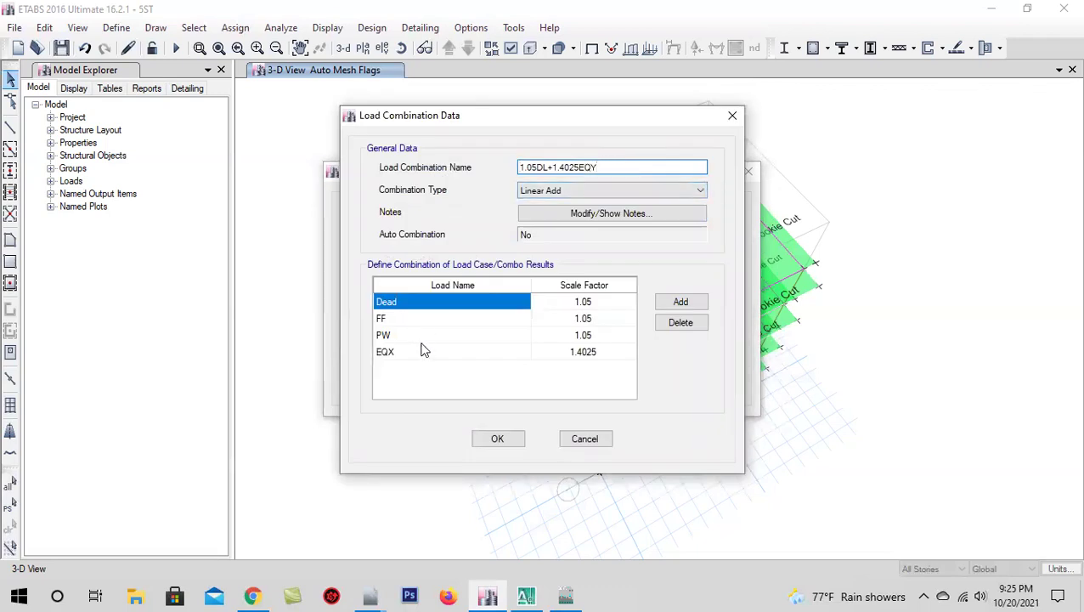
left_click(424, 351)
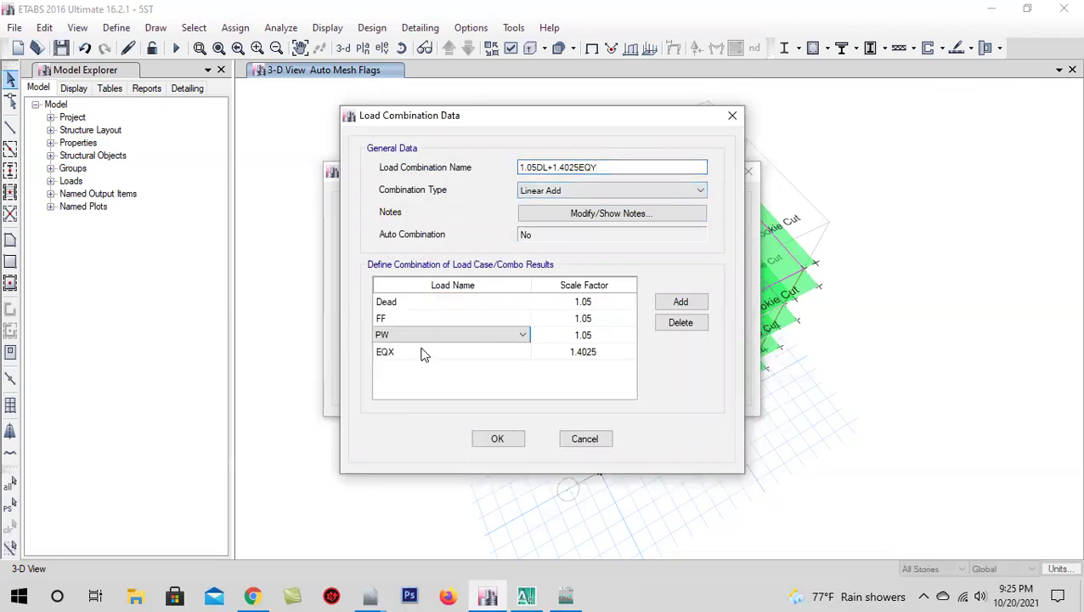
left_click(424, 351)
key("Return")
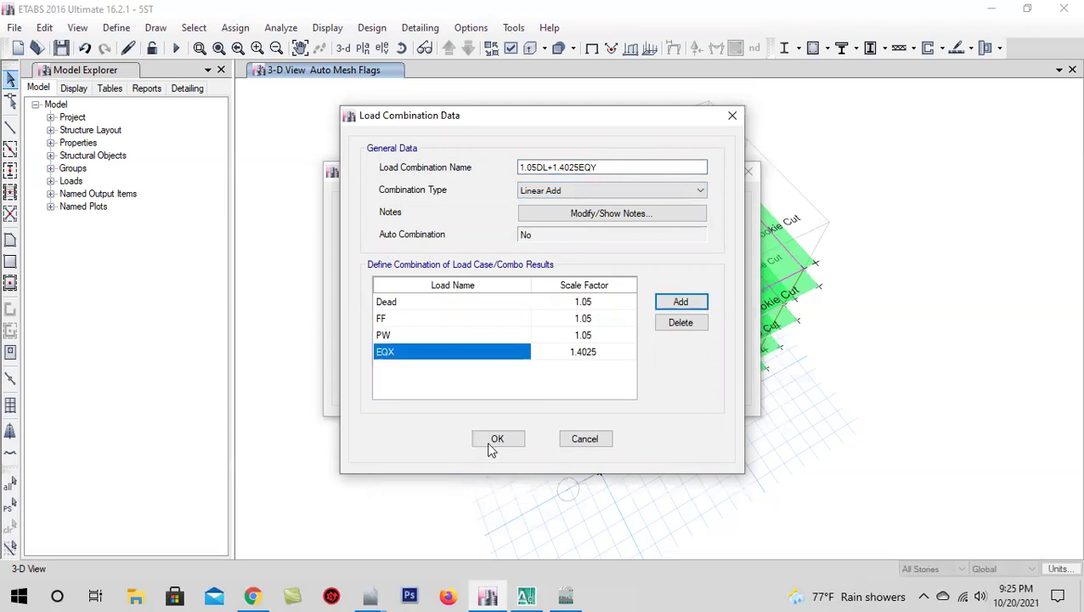
left_click(496, 439)
- Create 1.05DL+1.4025EQY-1 with a negative factor, swapping its EQX load for EQY
left_click(602, 253)
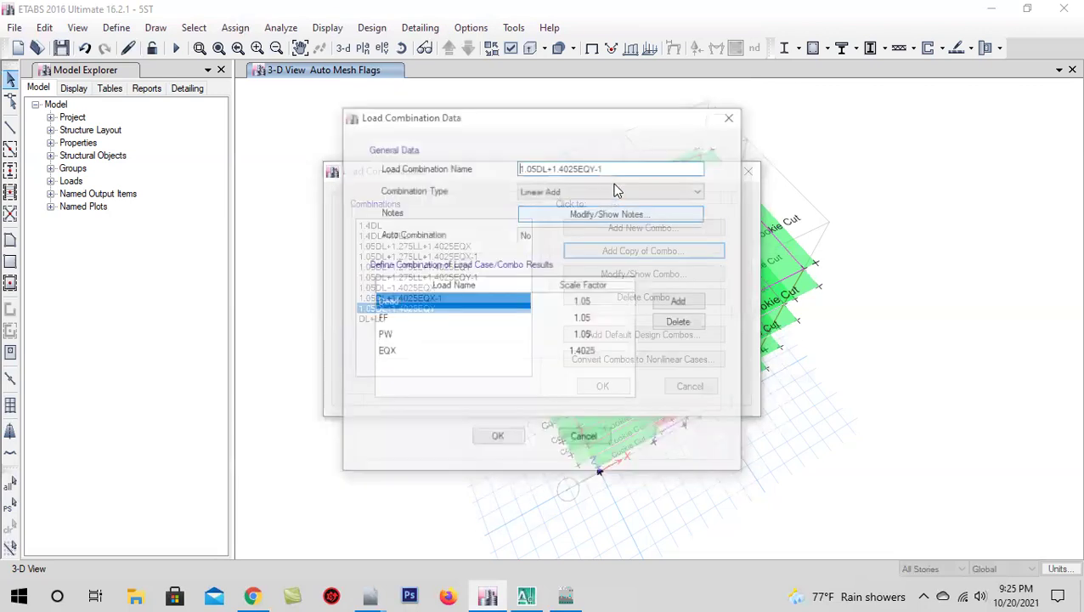
left_click(567, 355)
left_click(571, 355)
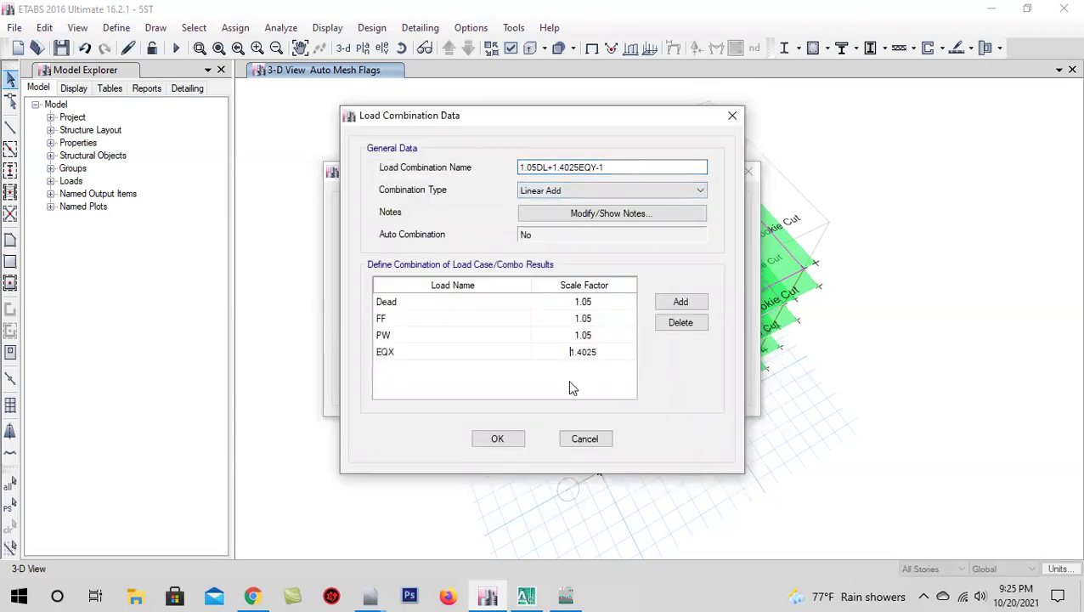
left_click(446, 361)
left_click(445, 354)
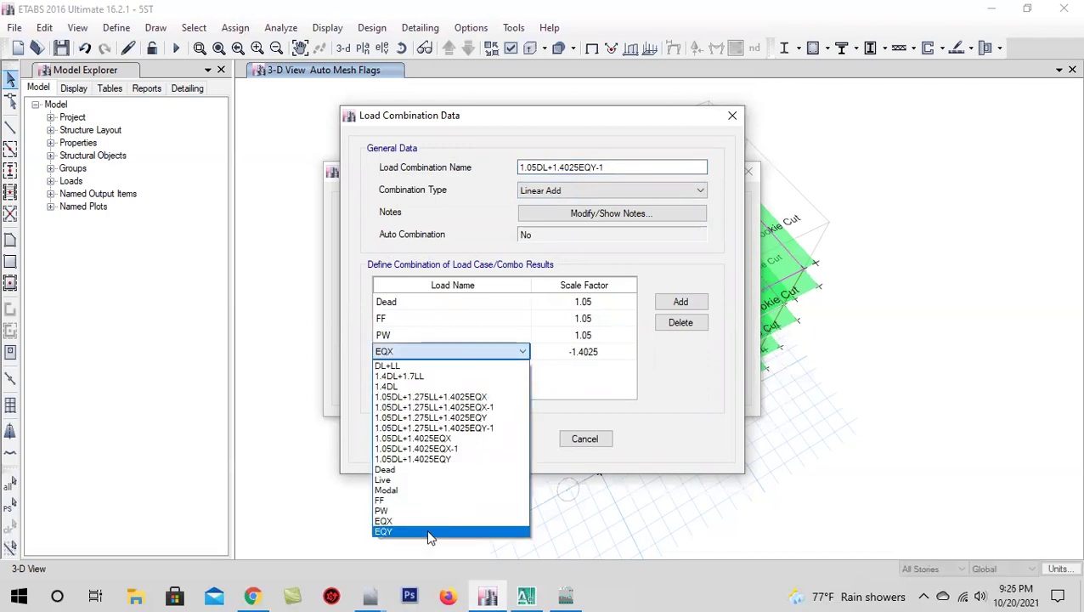
left_click(431, 533)
left_click(497, 439)
- Correct 1.05DL+1.4025EQY so its earthquake row uses EQY instead of EQX
left_click(442, 307)
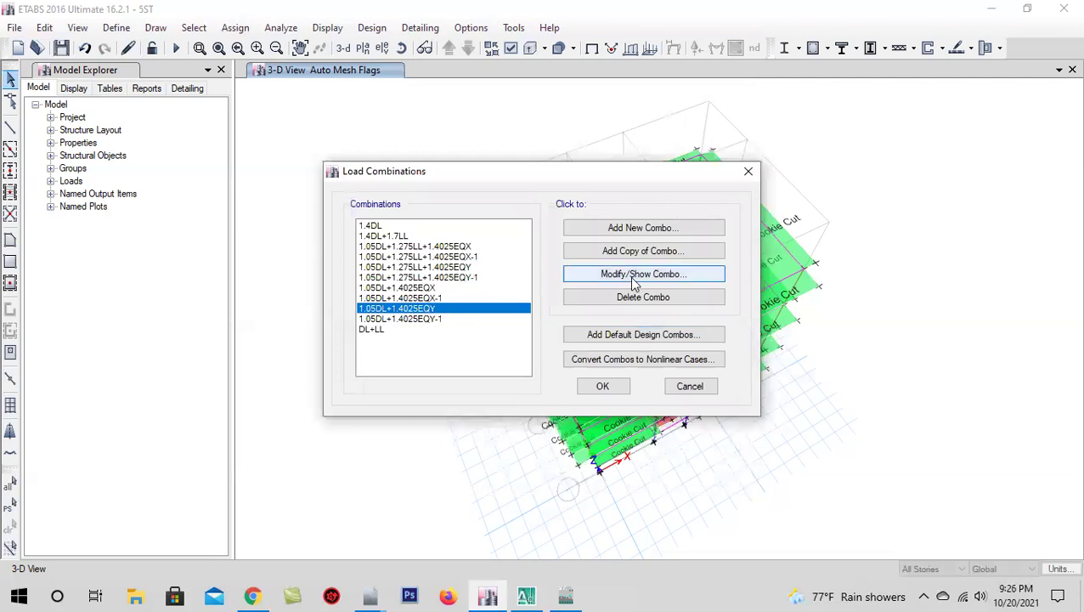
key("Return")
left_click(414, 351)
left_click(418, 351)
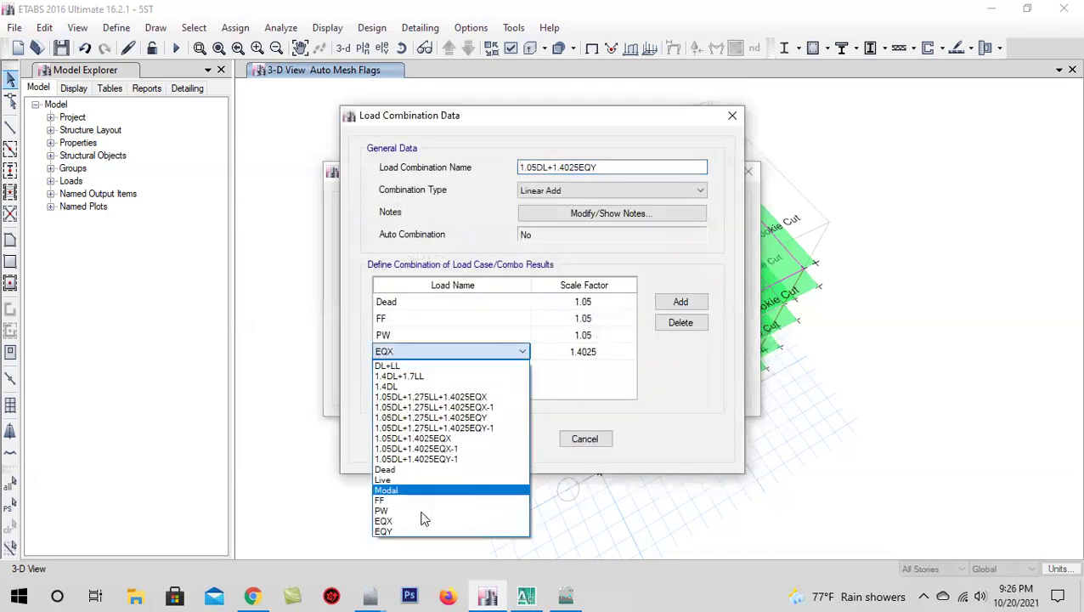
left_click(415, 531)
left_click(502, 440)
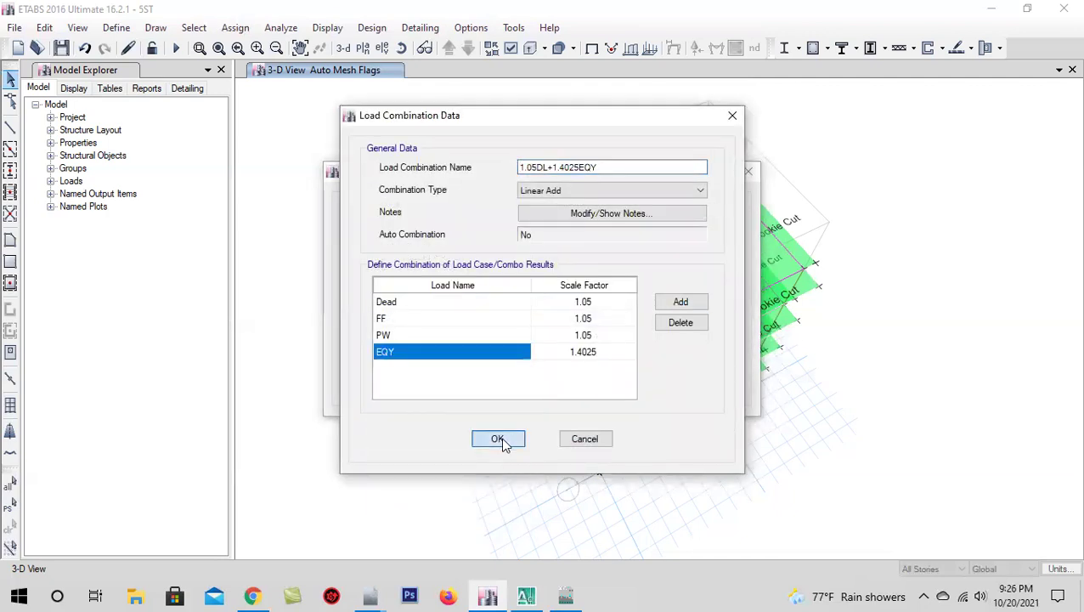
- Review 1.05DL+1.4025EQX unchanged and make another copy of it
left_click(431, 288)
left_click(643, 274)
left_click(498, 435)
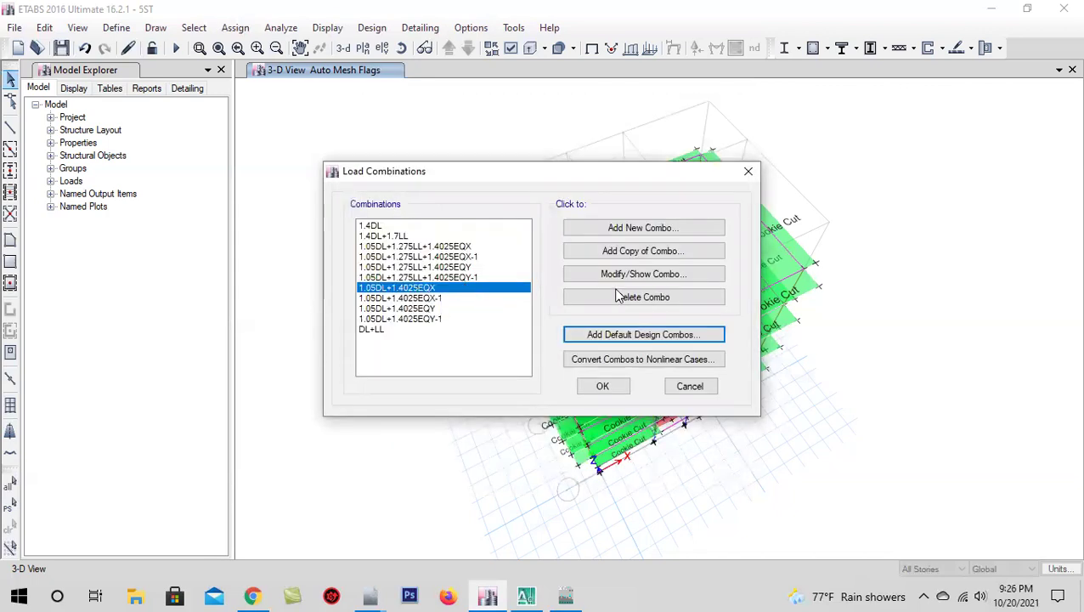
left_click(610, 253)
- Create 0.9DL+1.43EQX with Dead, FF and PW at 0.9 and EQX at 1.43
left_click(621, 168)
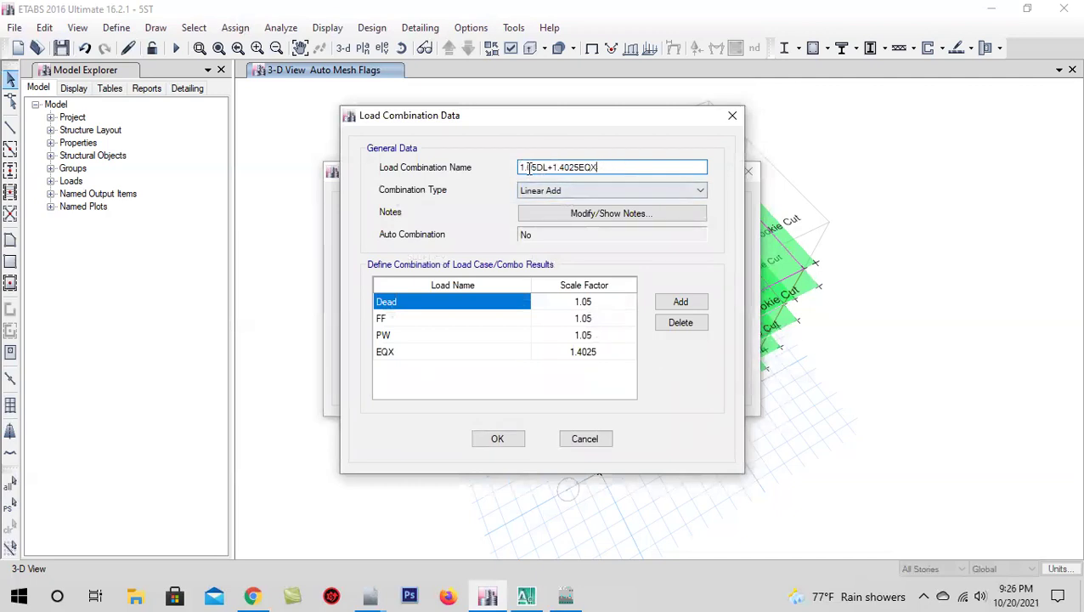
key("BackSpace")
key("BackSpace")
key("BackSpace")
type("0.9")
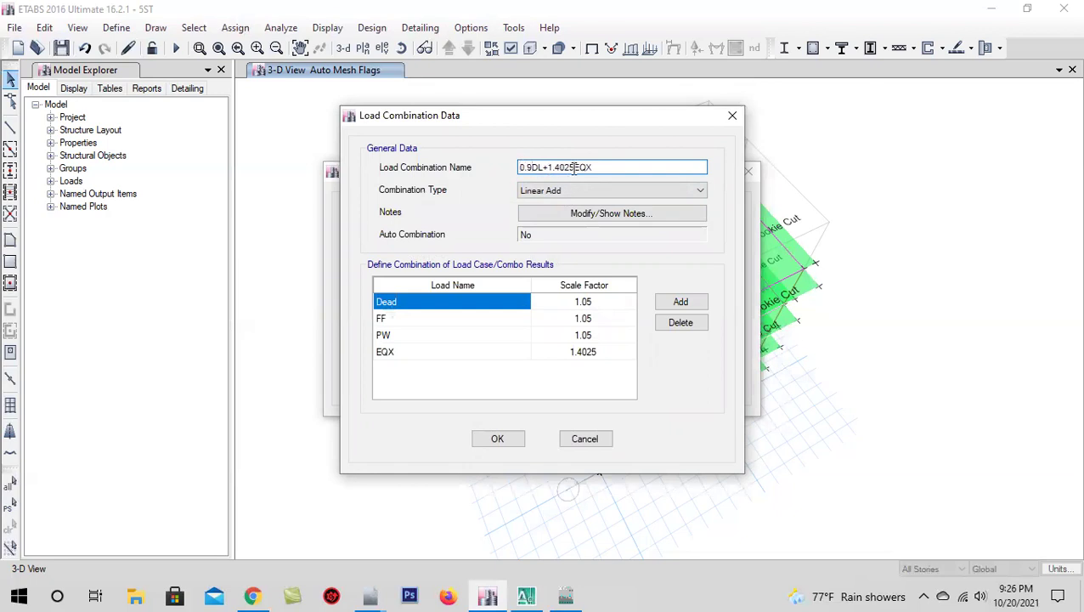
type("3")
left_click(609, 307)
type("0.9")
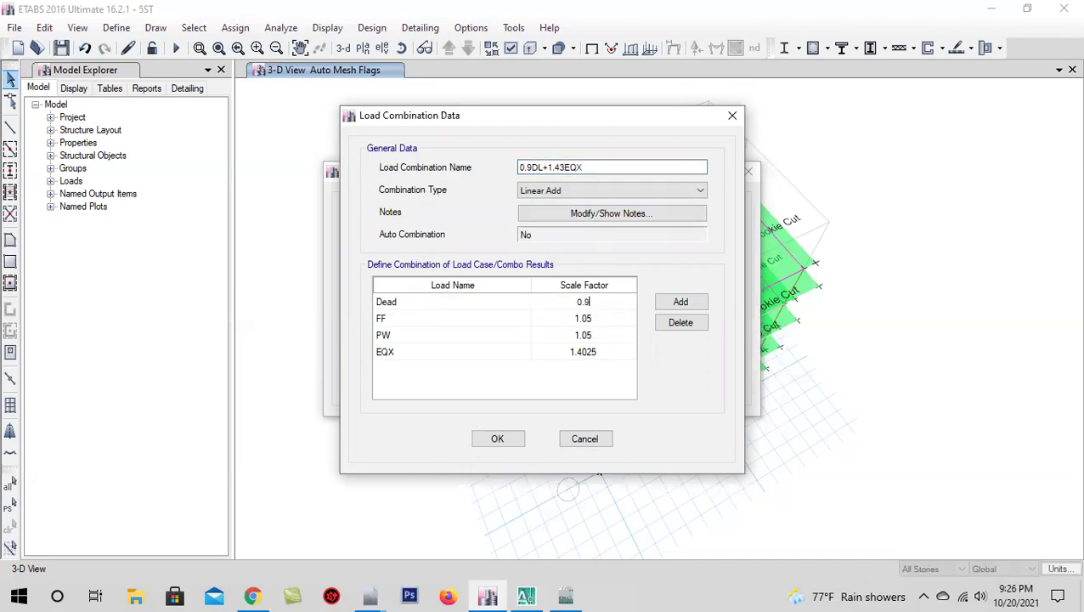
left_click(613, 319)
type("0.9")
left_click(619, 335)
type("0")
left_click(623, 356)
type("1.4")
left_click(497, 438)
- Create 0.9DL+1.43EQX-1 with a negative EQX factor
left_click(621, 251)
left_click(602, 356)
left_click(577, 355)
left_click(514, 442)
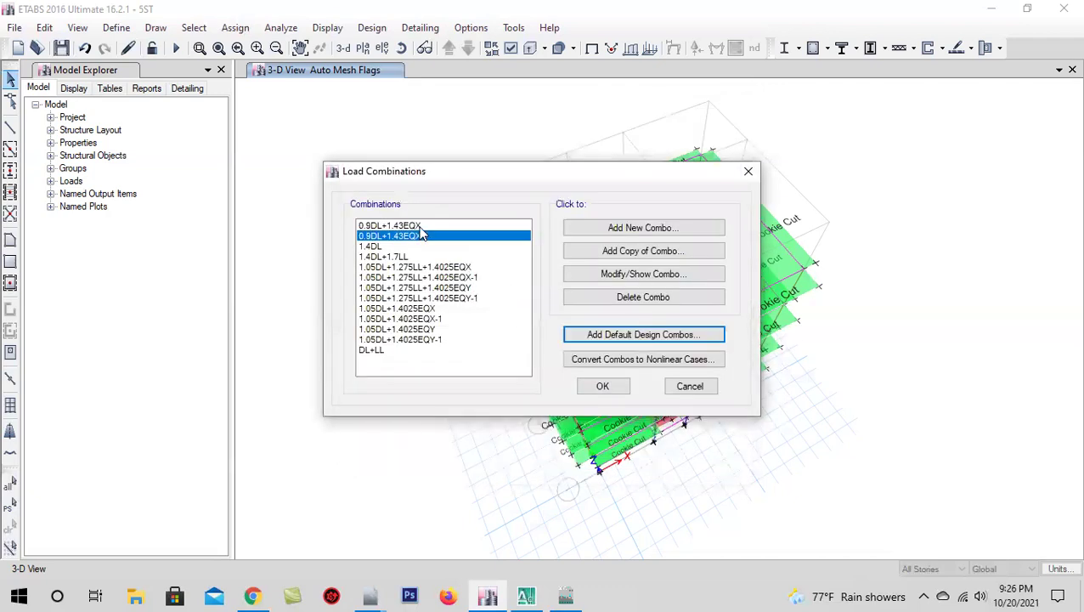
- Create 0.9DL+1.43EQY by swapping the copy's EQX load for EQY
left_click(619, 251)
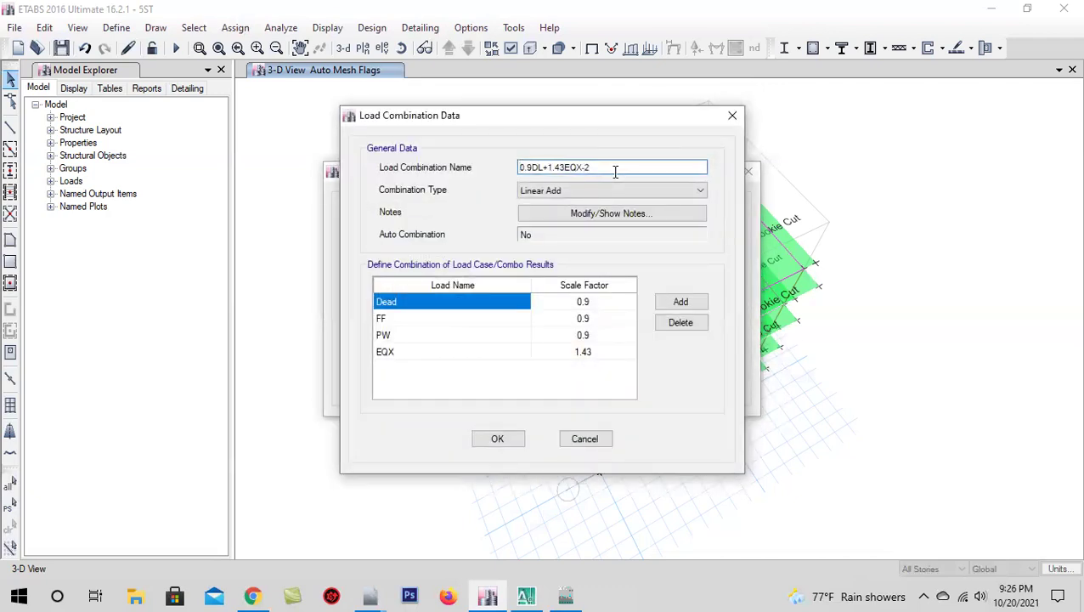
type("Y")
left_click(443, 357)
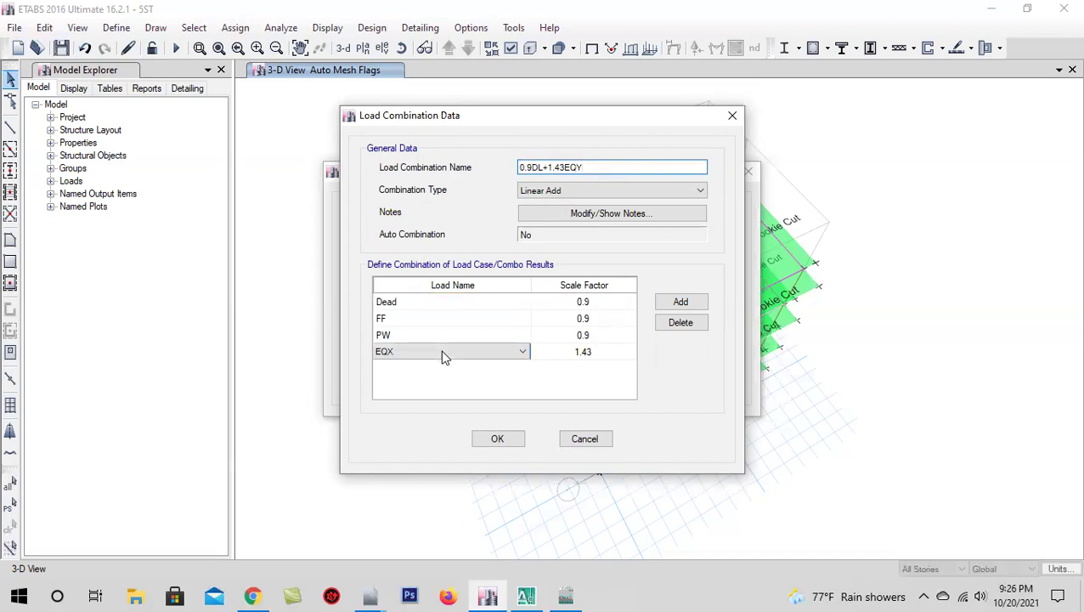
left_click(443, 358)
left_click(425, 560)
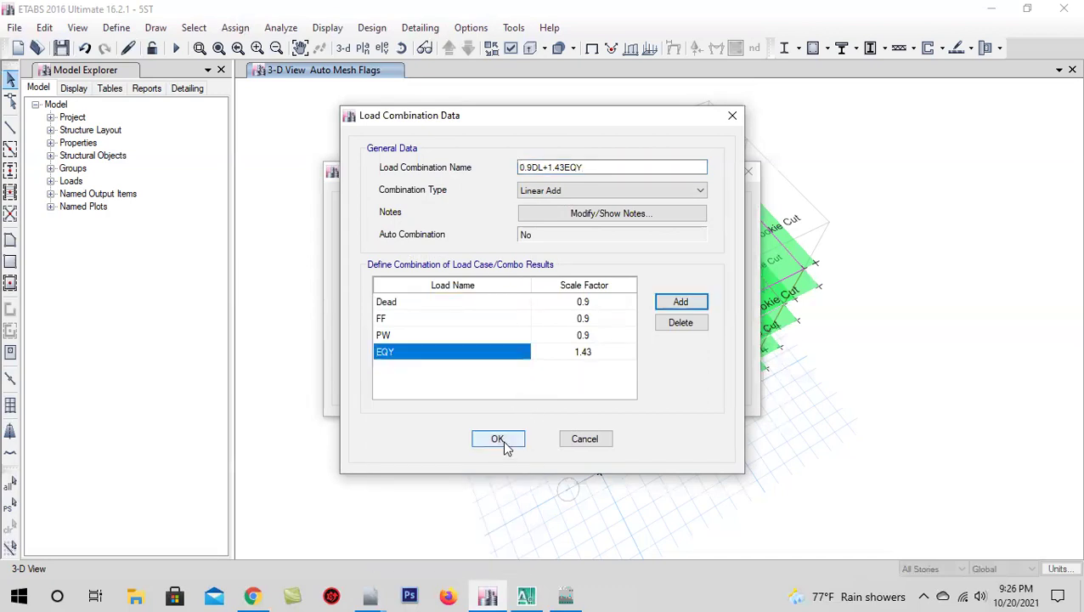
left_click(501, 440)
- Create 0.9DL+1.43EQY-1 with a negative EQY factor and close the combinations list
left_click(610, 251)
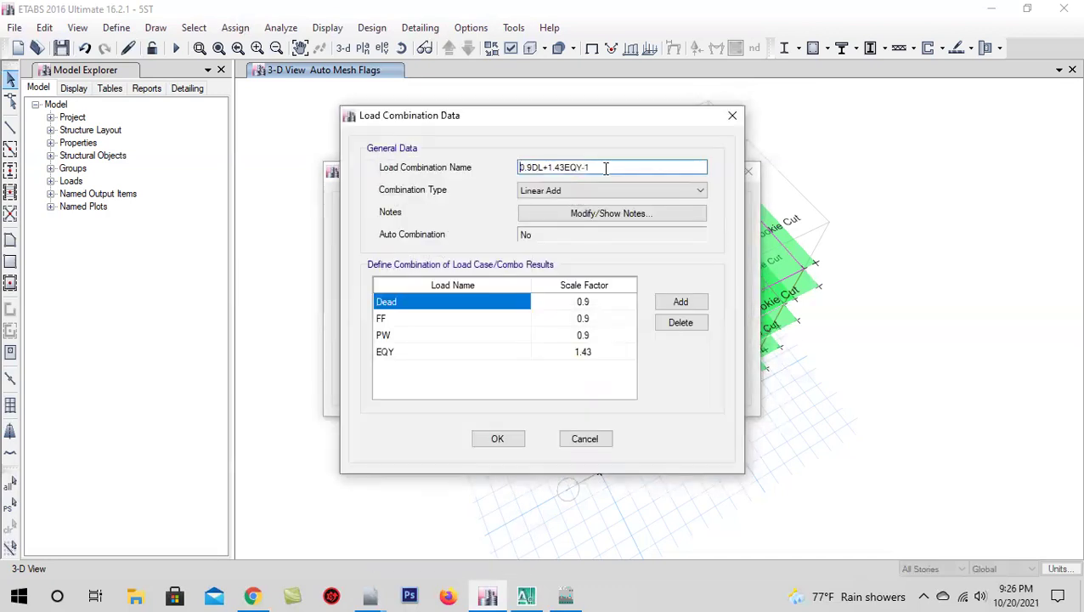
left_click(578, 357)
left_click(575, 355)
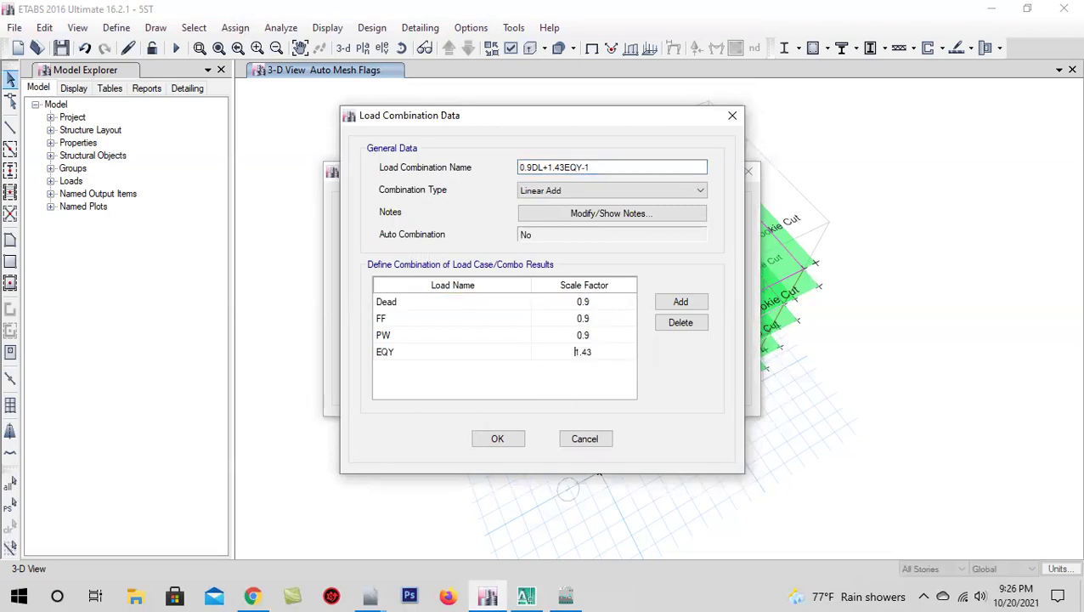
left_click(510, 440)
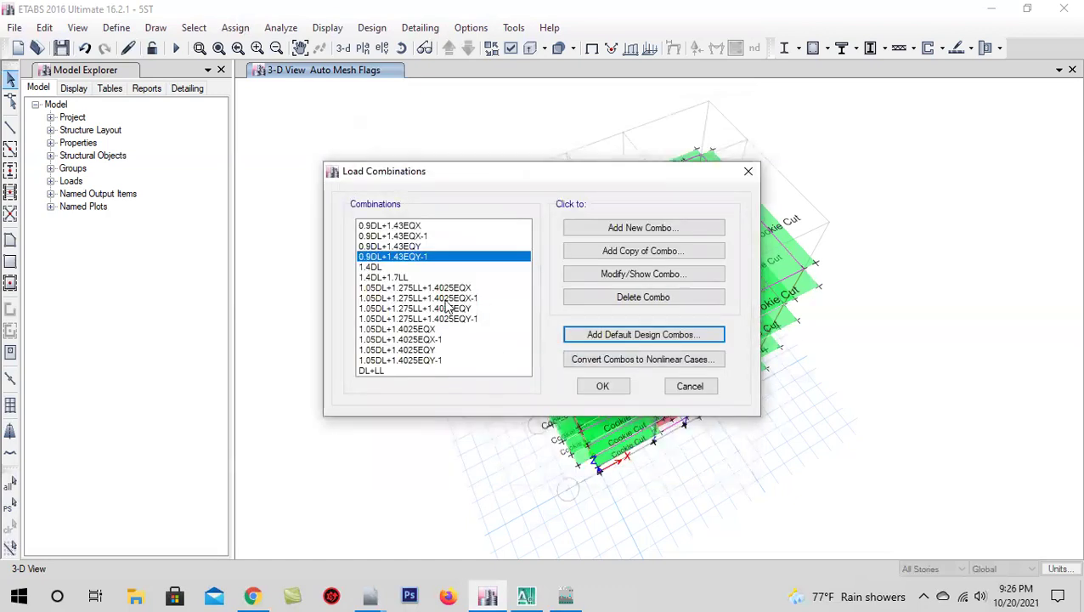
left_click(595, 388)
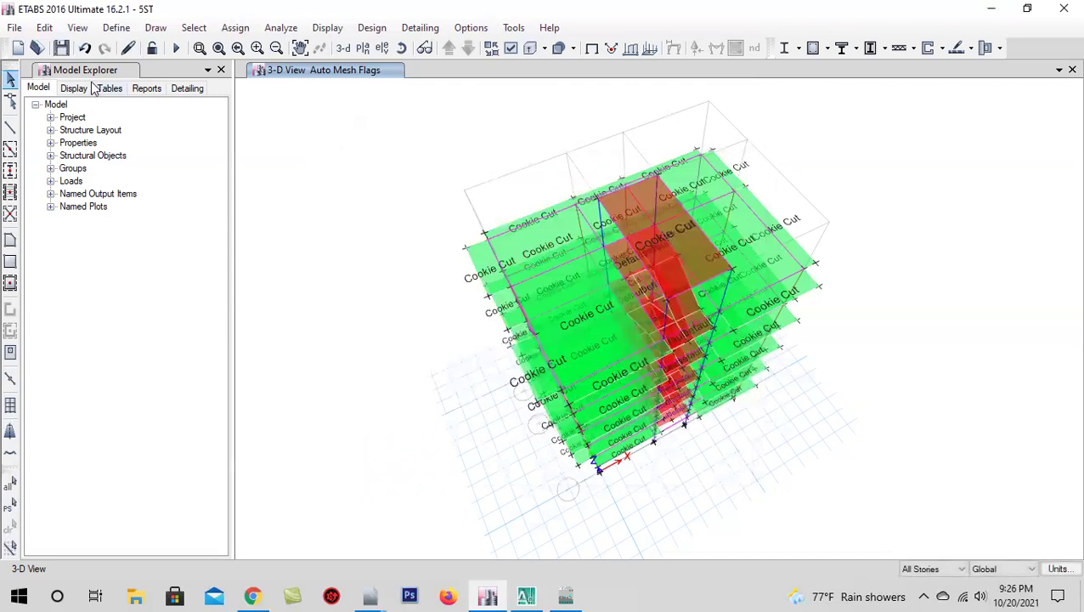
- Run Check Model with every check enabled and confirm it reports no warnings
left_click(343, 48)
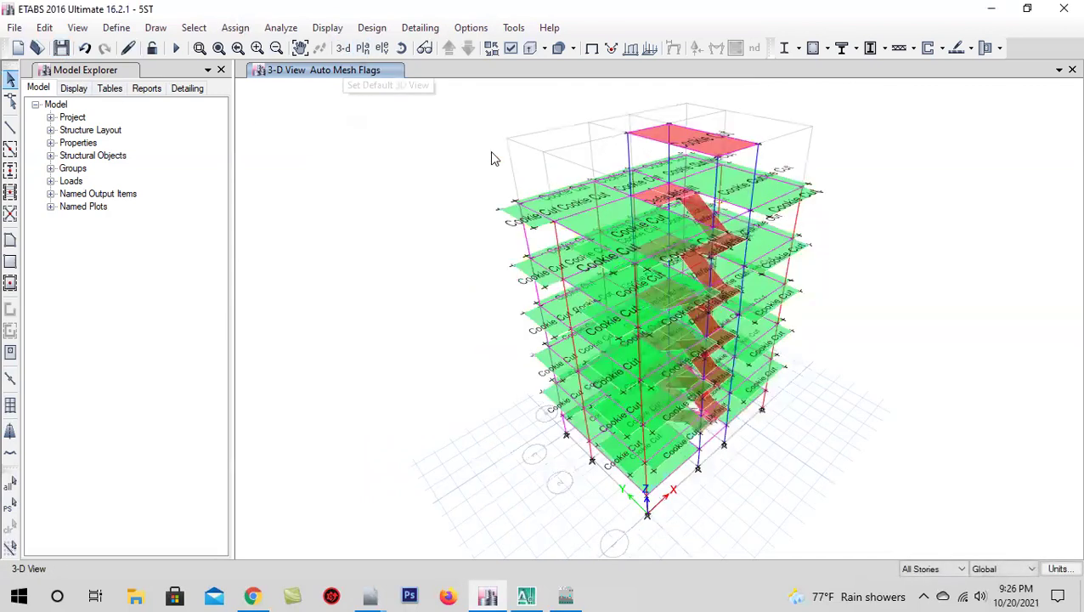
mouse_move(583, 451)
left_mouse_down()
mouse_move(555, 453)
mouse_move(536, 483)
left_mouse_up()
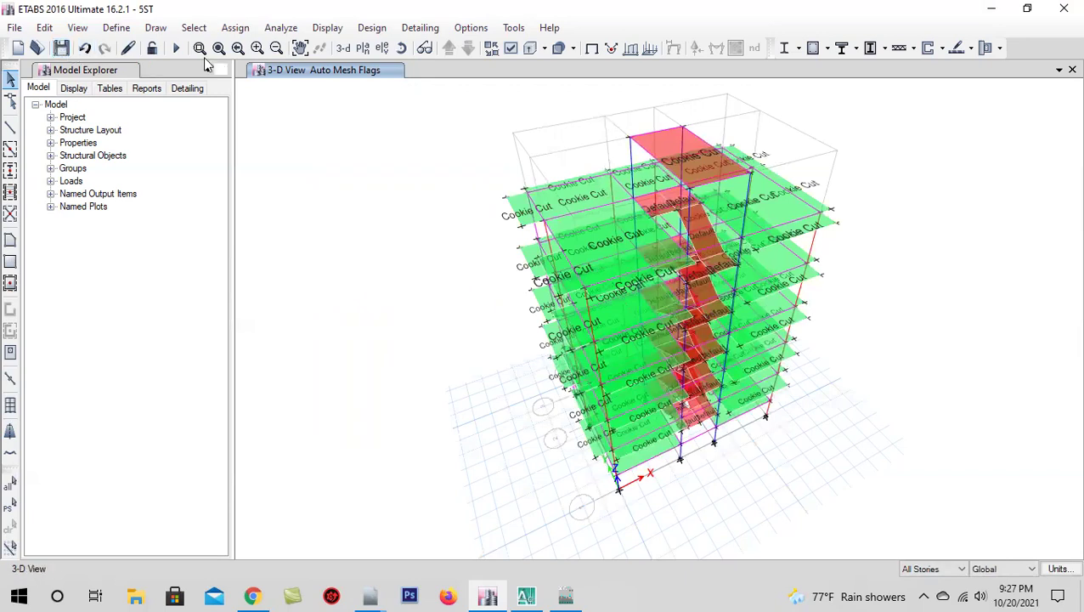
left_click(280, 28)
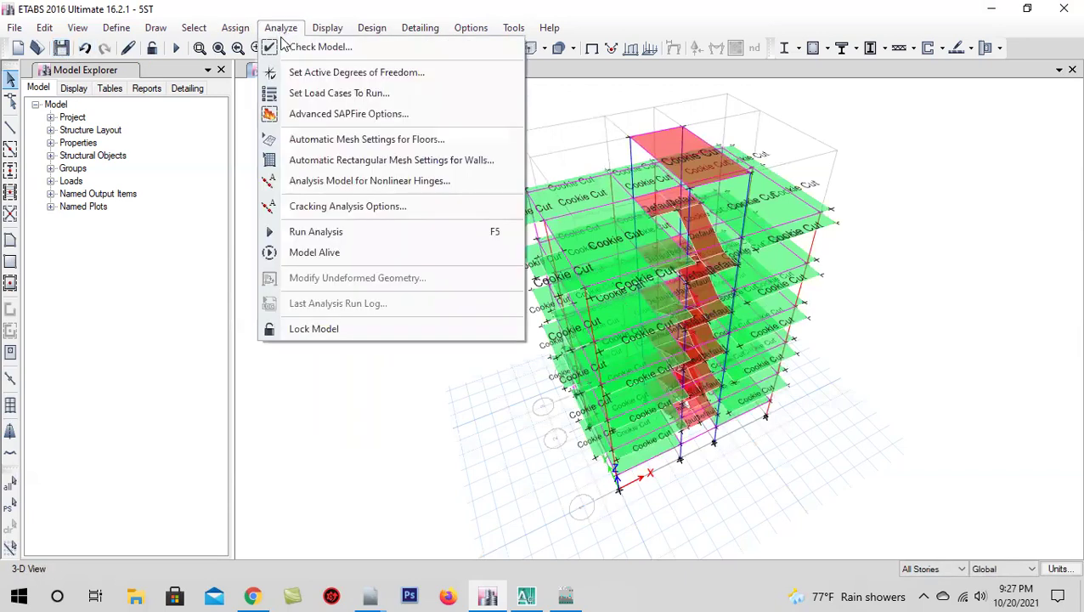
left_click(293, 50)
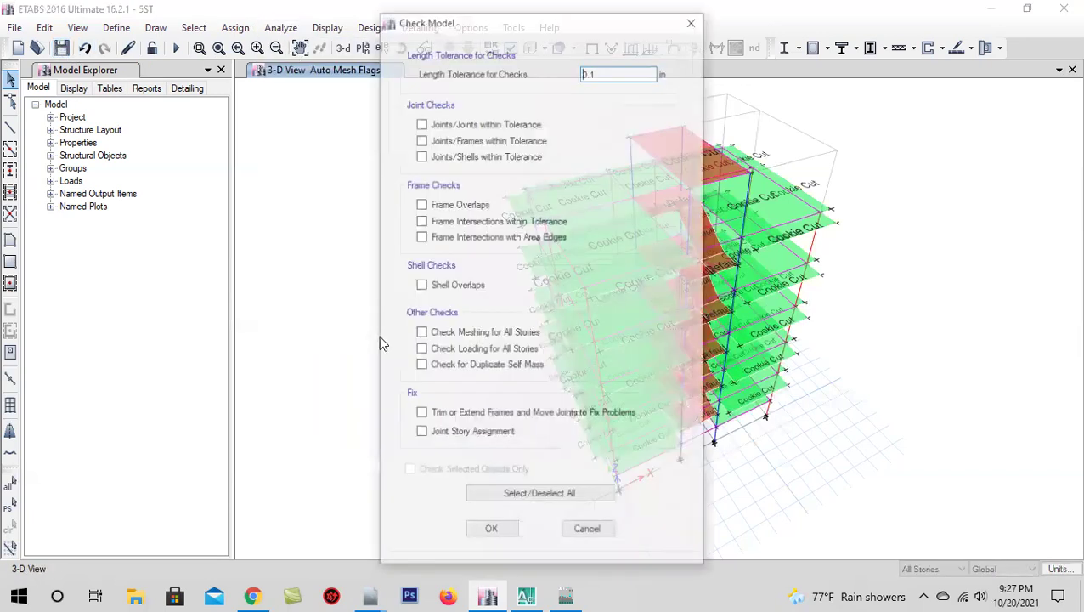
left_click(512, 499)
left_click(492, 533)
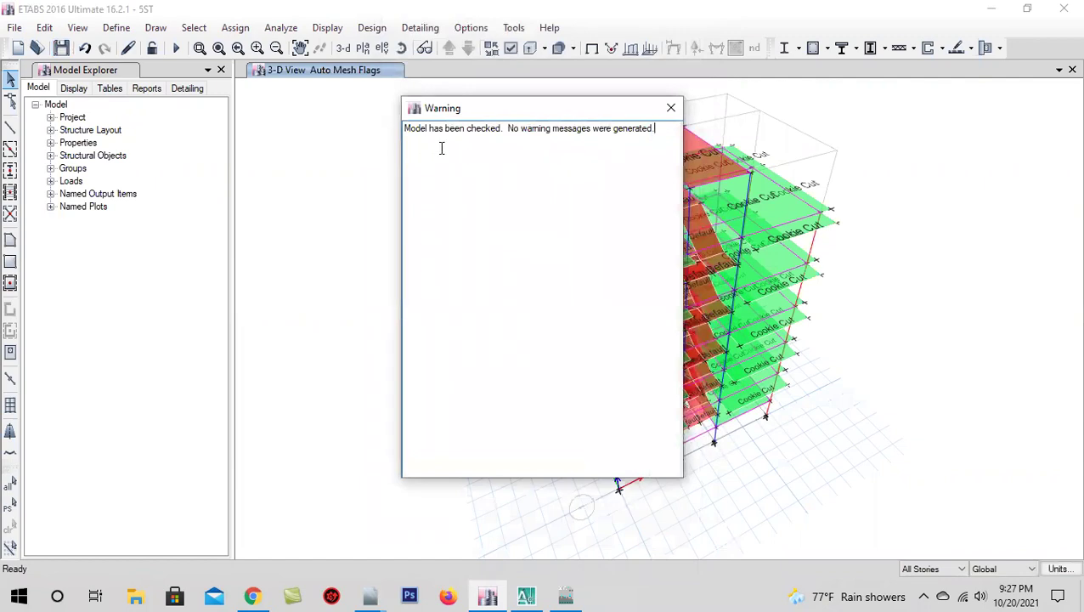
left_click(672, 108)
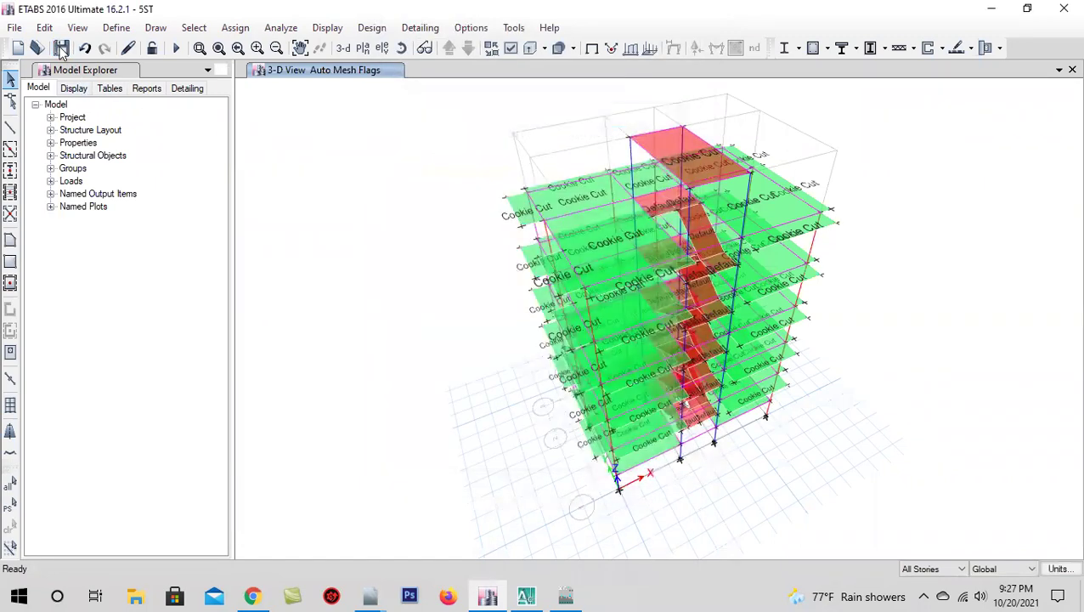
left_click(344, 49)
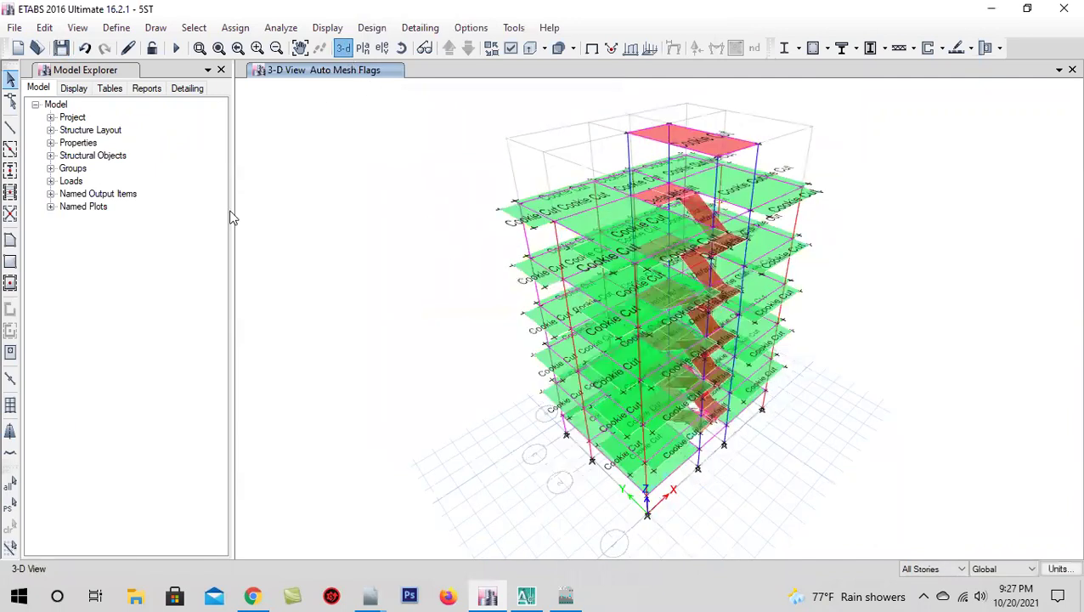
- Run the analysis, inspect the deformed shape, and set reactions to the DL+LL combination
left_click(280, 27)
left_click(334, 232)
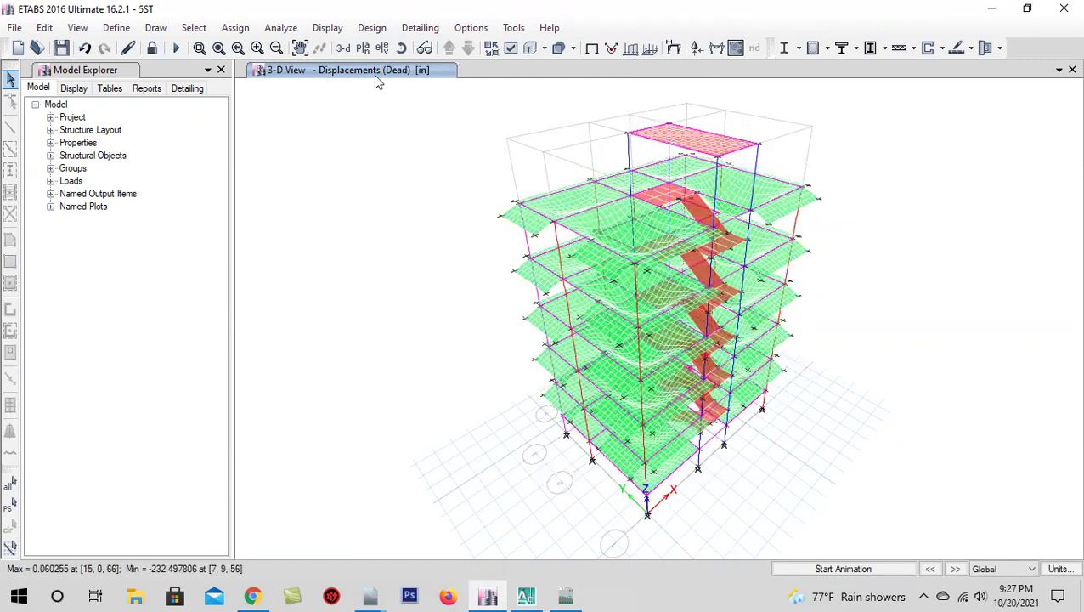
middle_click_drag(805, 473, 724, 474, "shift")
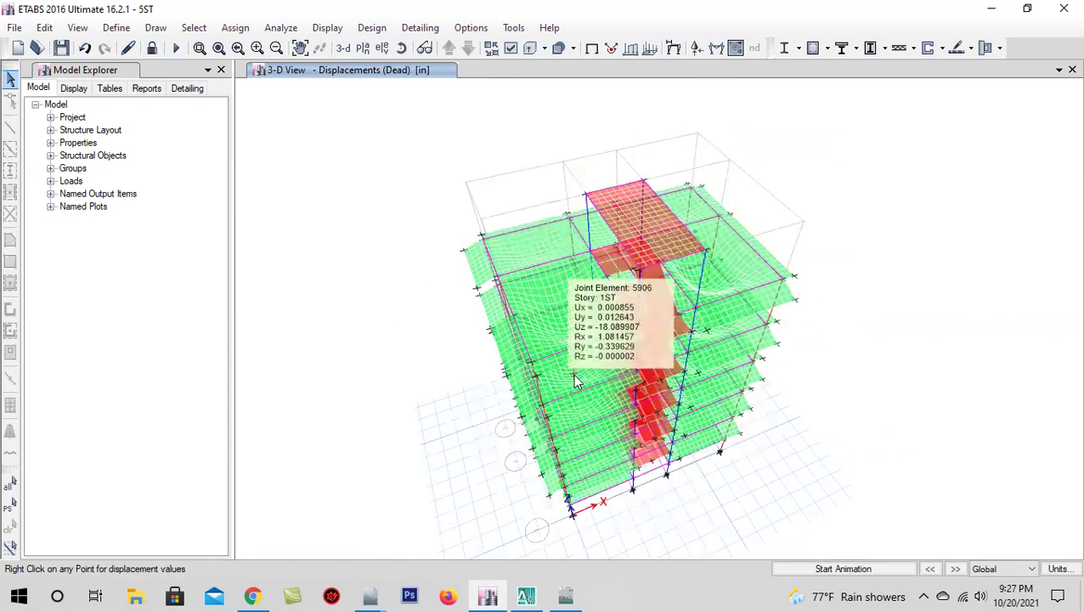
left_click(695, 51)
left_click(524, 220)
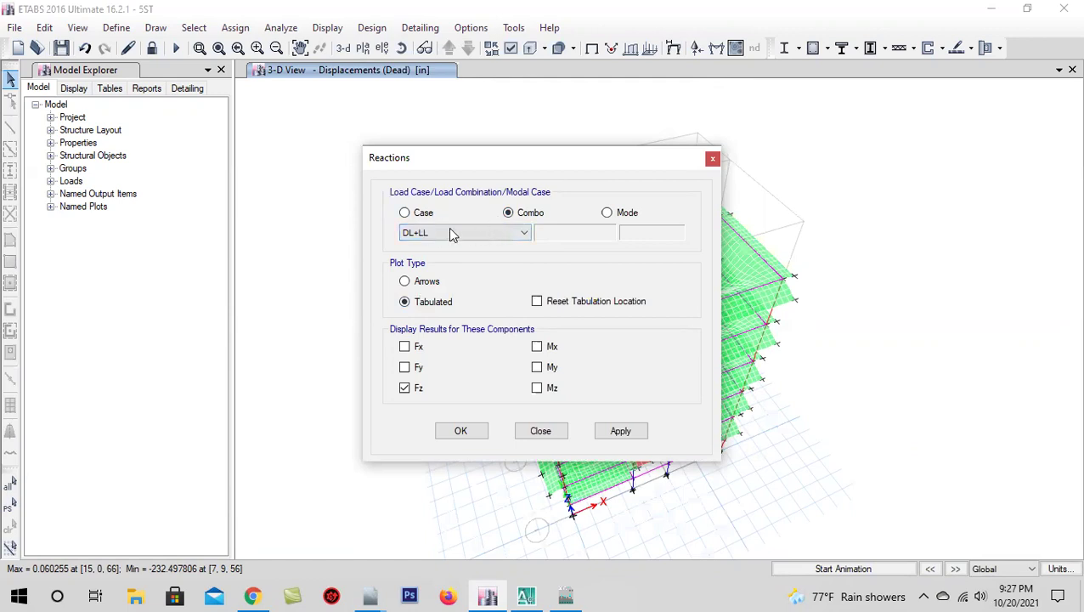
- Display the DL+LL Fz reactions on the Base plan
left_click(613, 437)
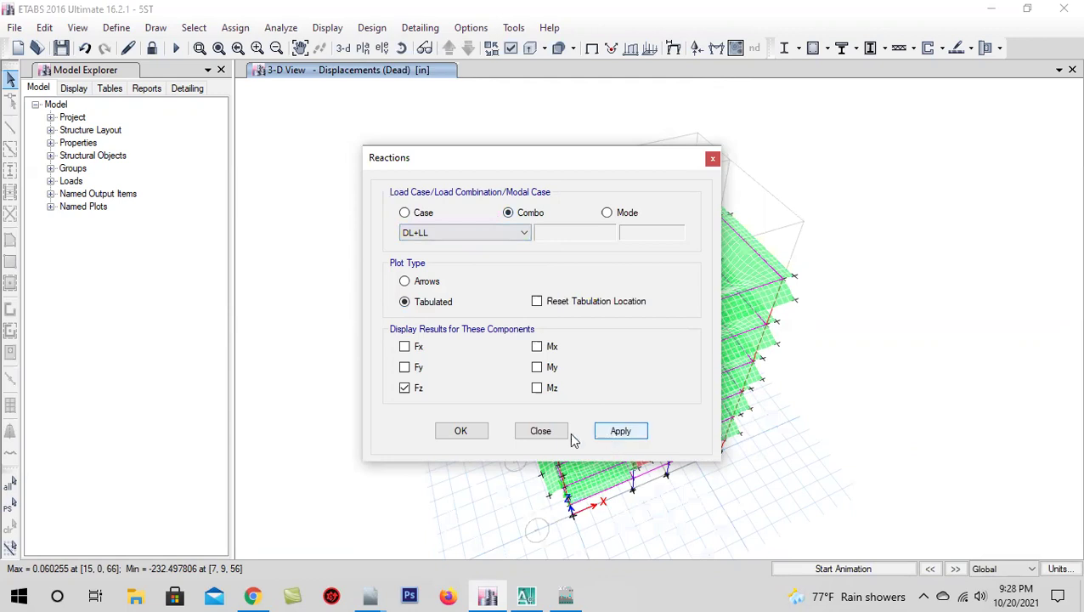
left_click(461, 432)
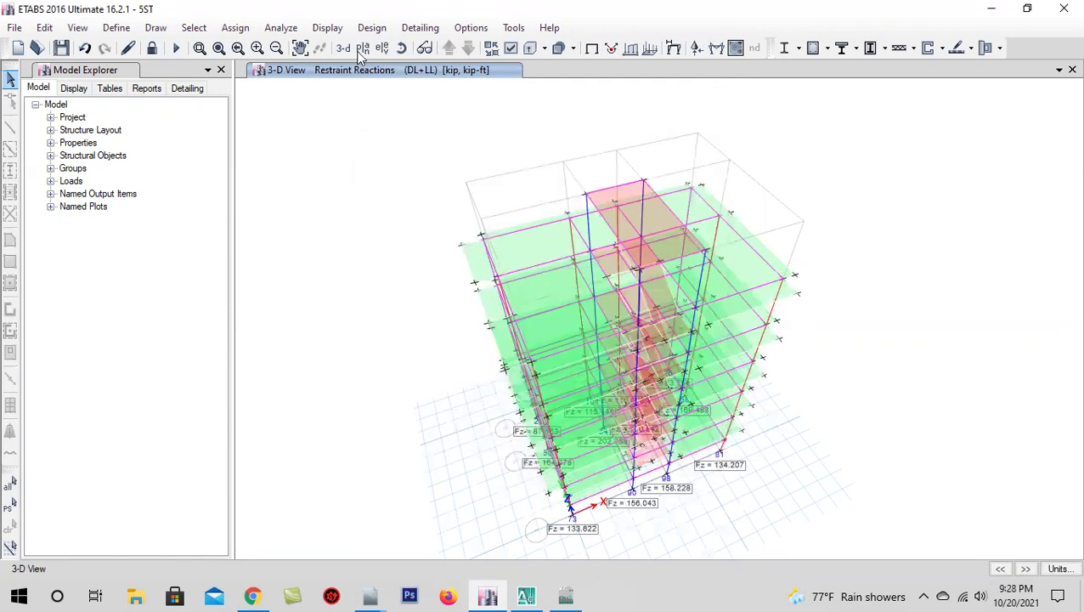
left_click(362, 48)
left_click(450, 320)
left_click(614, 483)
left_click(471, 492)
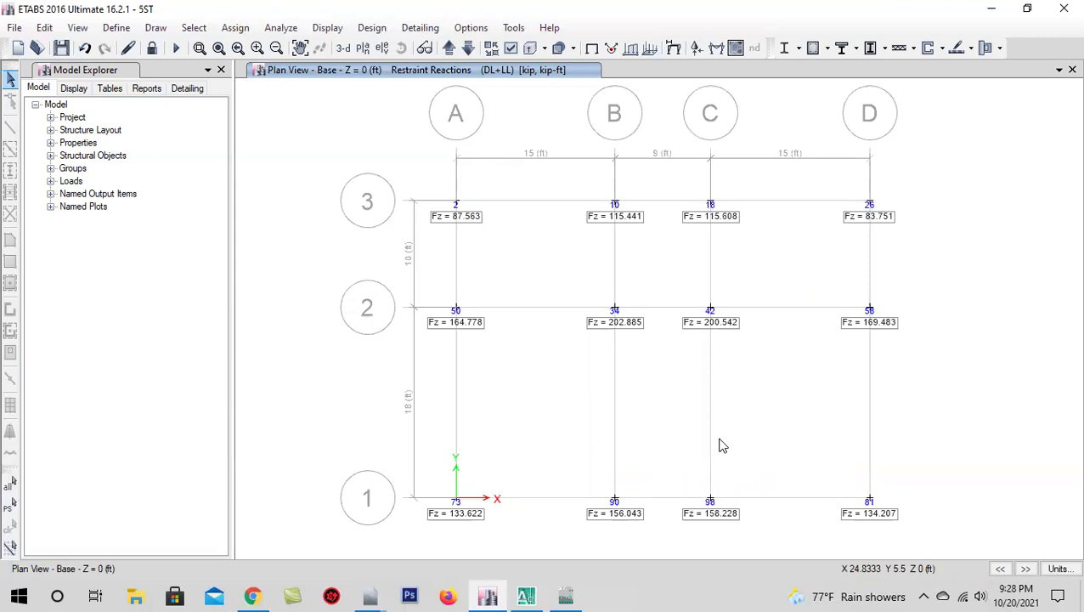
middle_click_drag(691, 444, 680, 449)
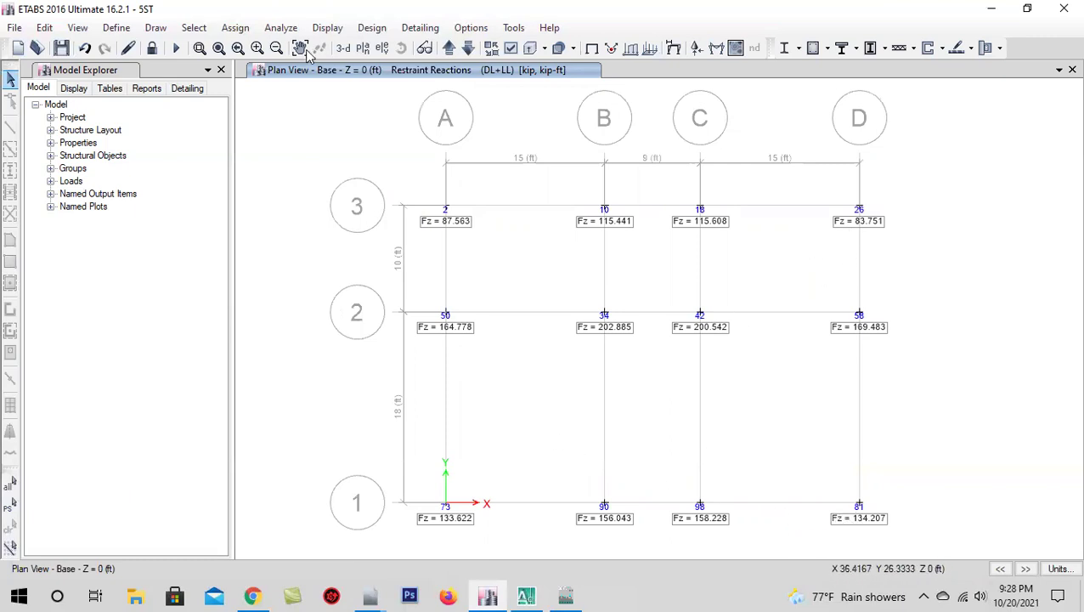
- Step up through the GF and 1ST plans, then show the reactions in 3-D
left_click(449, 49)
left_click(449, 49)
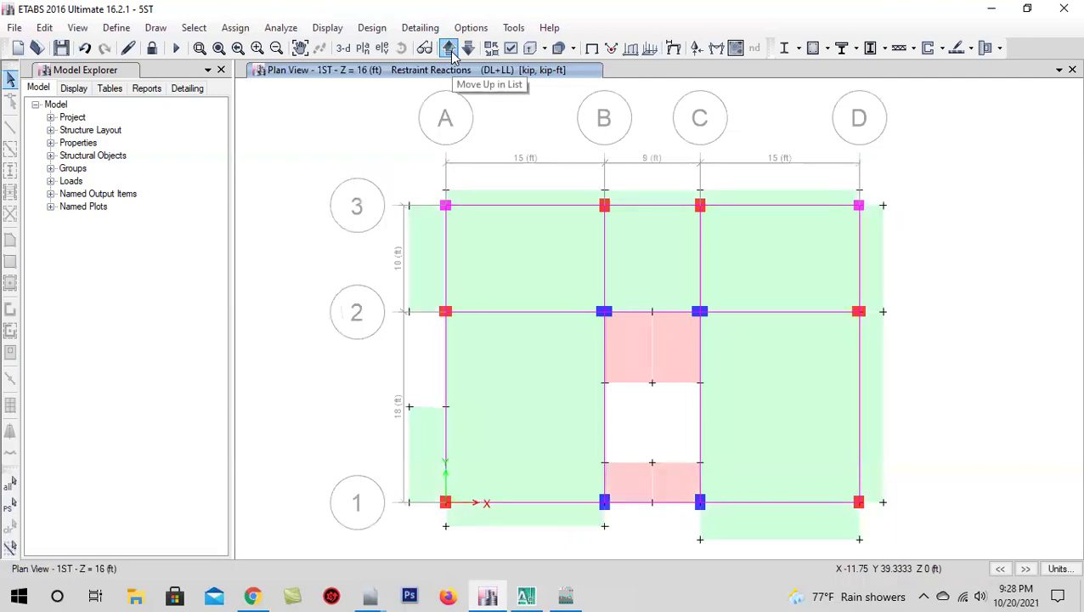
left_click(342, 48)
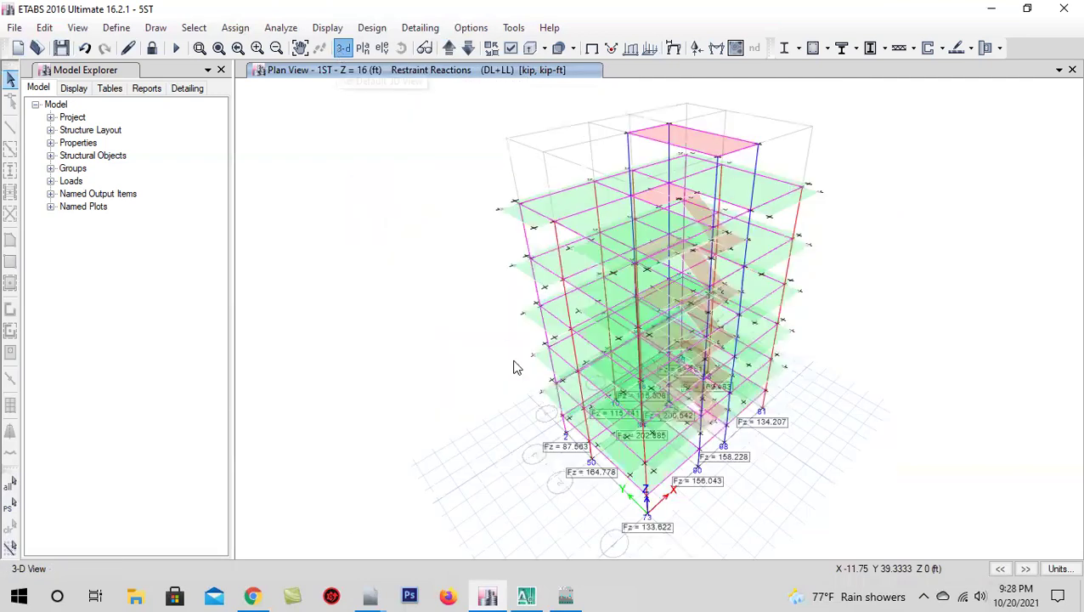
left_click(393, 53)
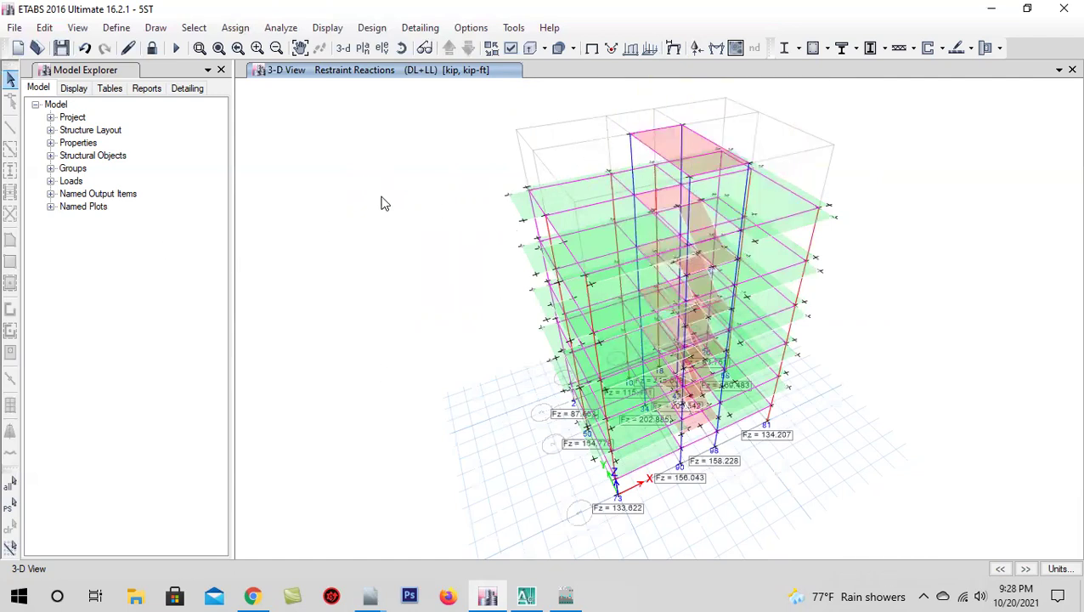
- Show longitudinal reinforcing results on the GF plan and step through every story
left_click(814, 48)
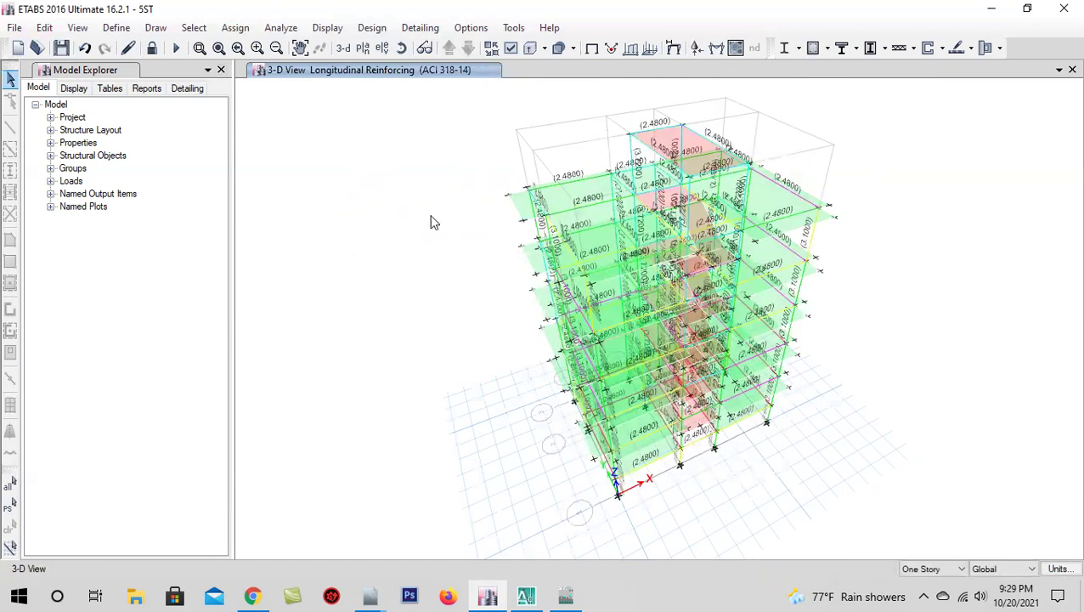
left_click(366, 49)
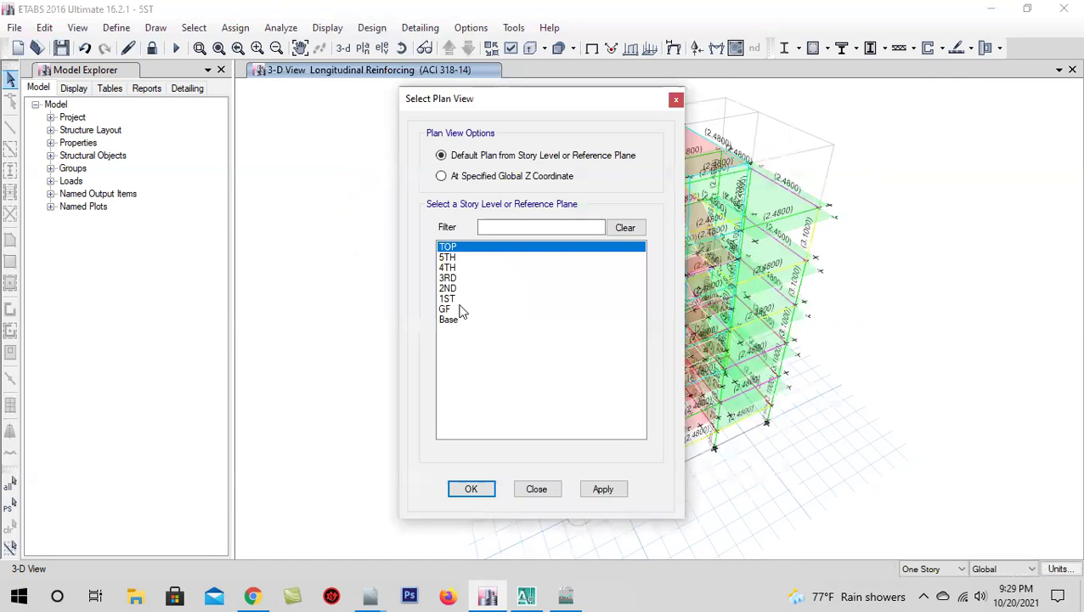
left_click(459, 310)
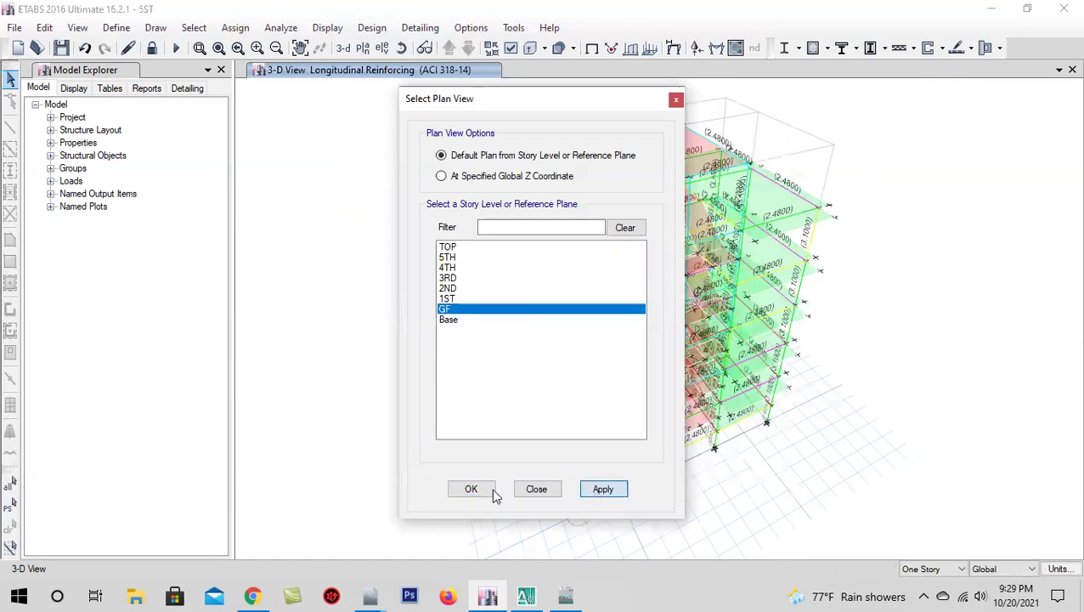
left_click(489, 489)
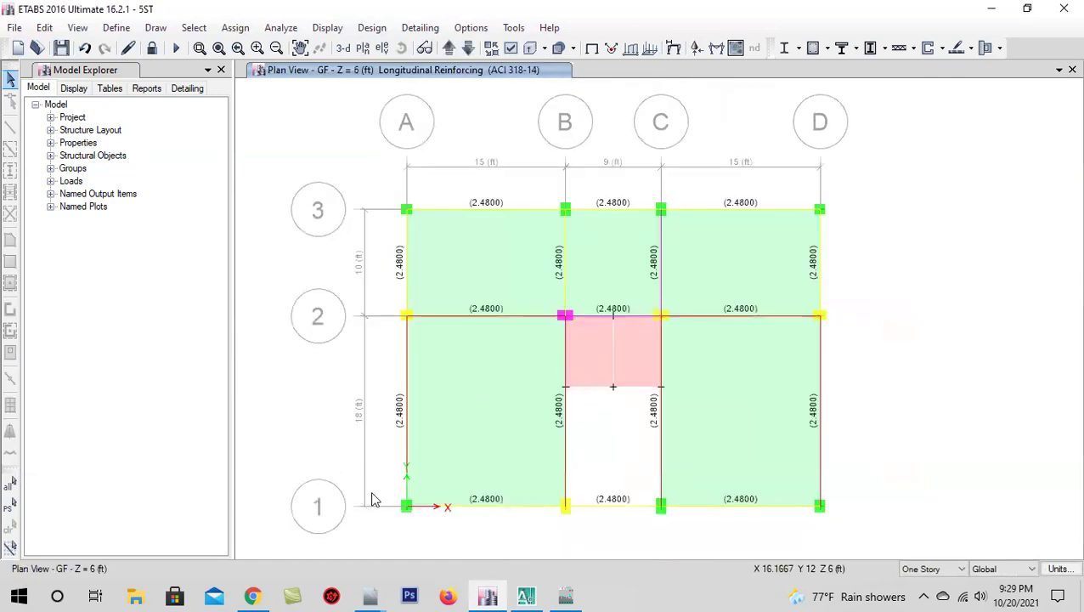
left_click(450, 48)
left_click(449, 49)
left_click(450, 48)
left_click(450, 49)
left_click(449, 49)
left_click(450, 48)
left_click(450, 48)
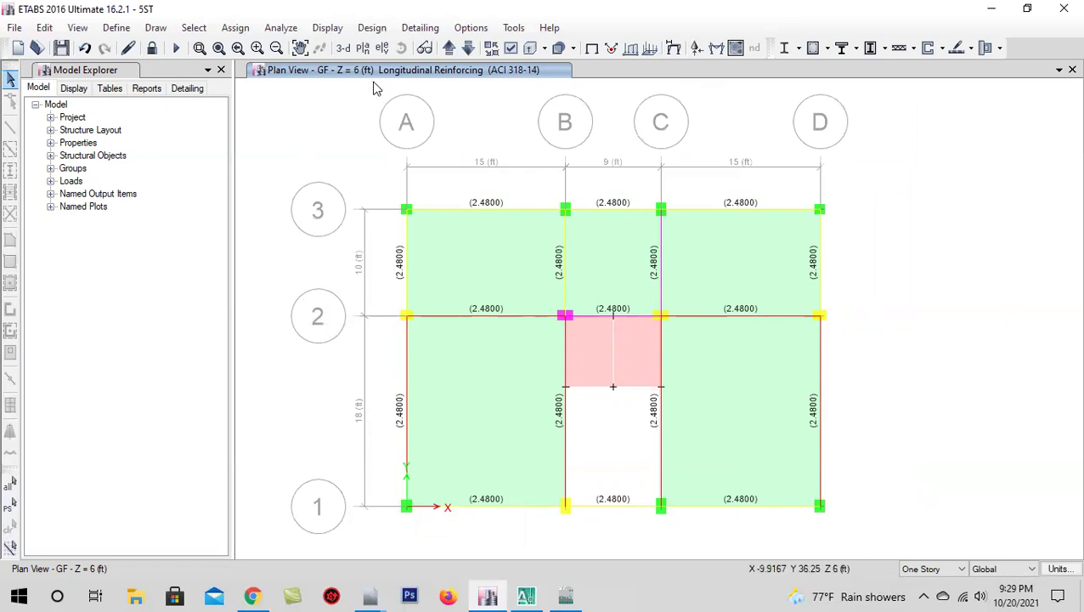
- Show the grid line 2 elevation, zoomed so the frame fills the view
left_click(381, 50)
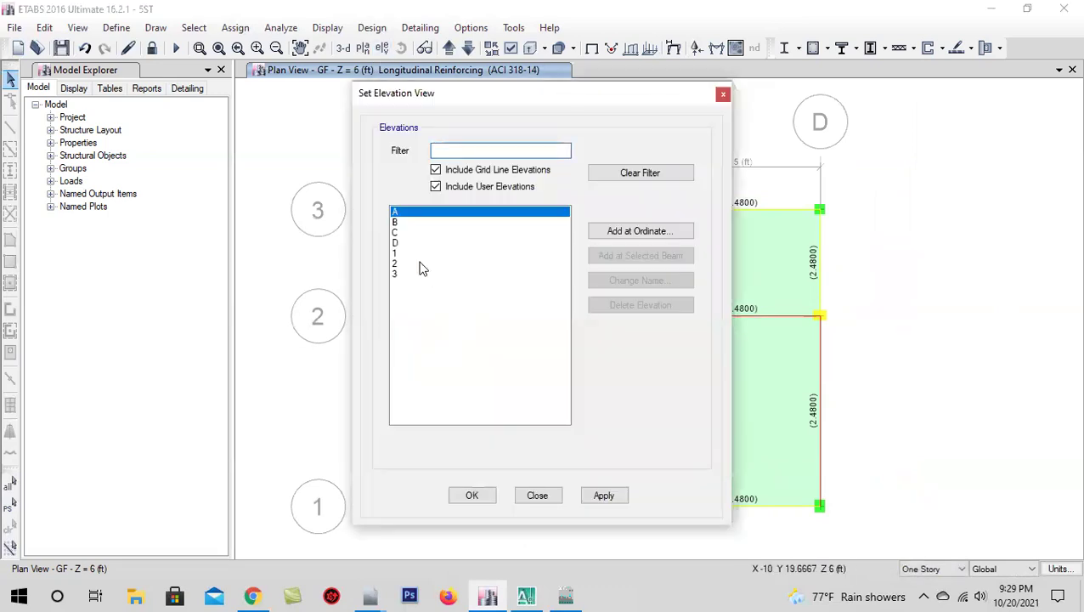
left_click(420, 263)
left_click(471, 498)
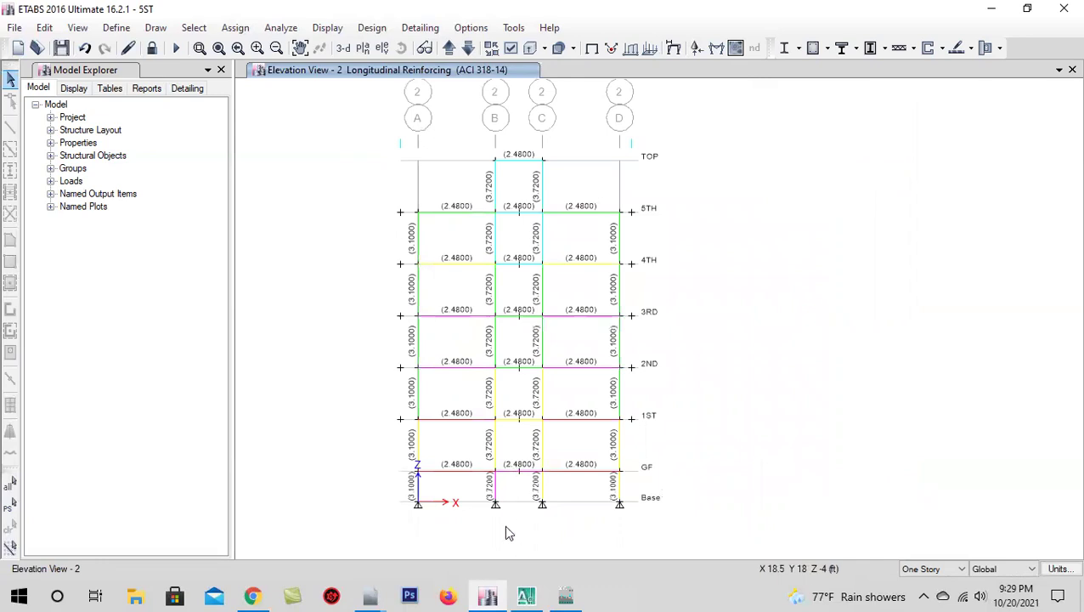
scroll(518, 446, "up", 3)
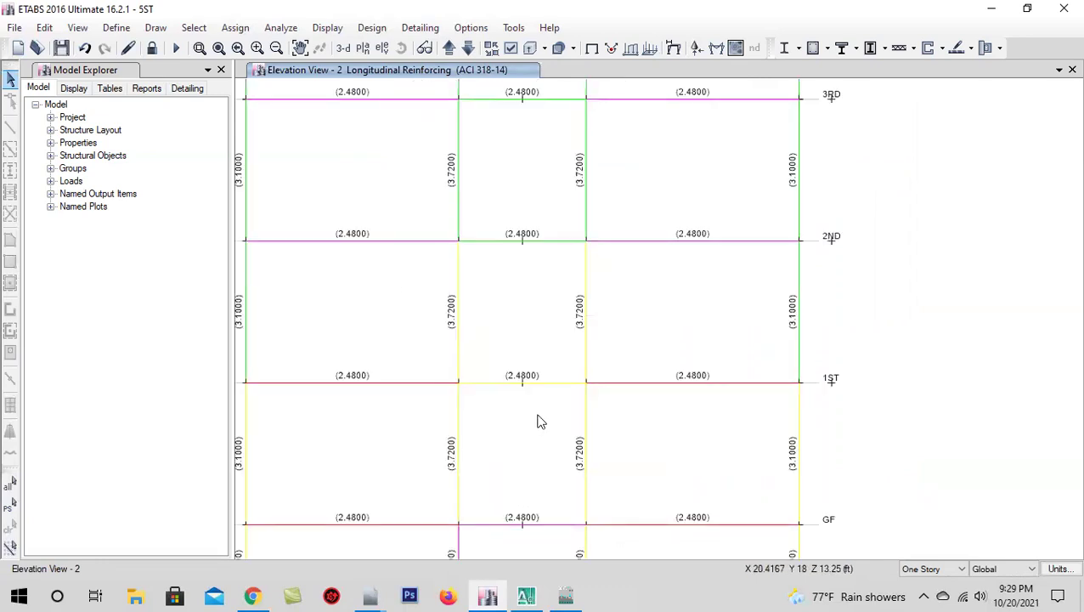
scroll(538, 419, "down", 3)
middle_click_drag(528, 357, 515, 372)
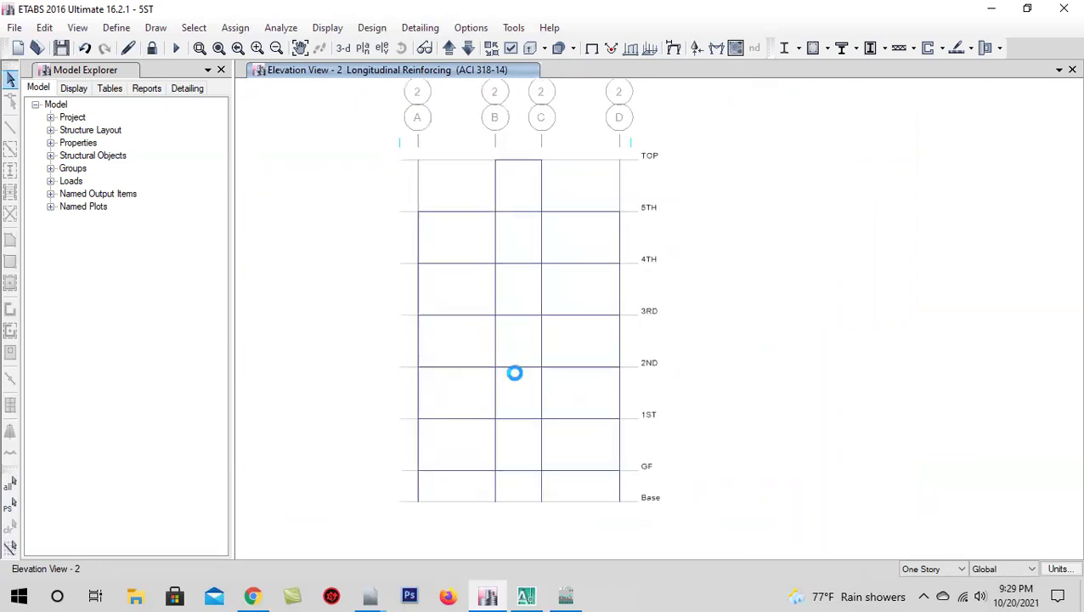
left_click(257, 48)
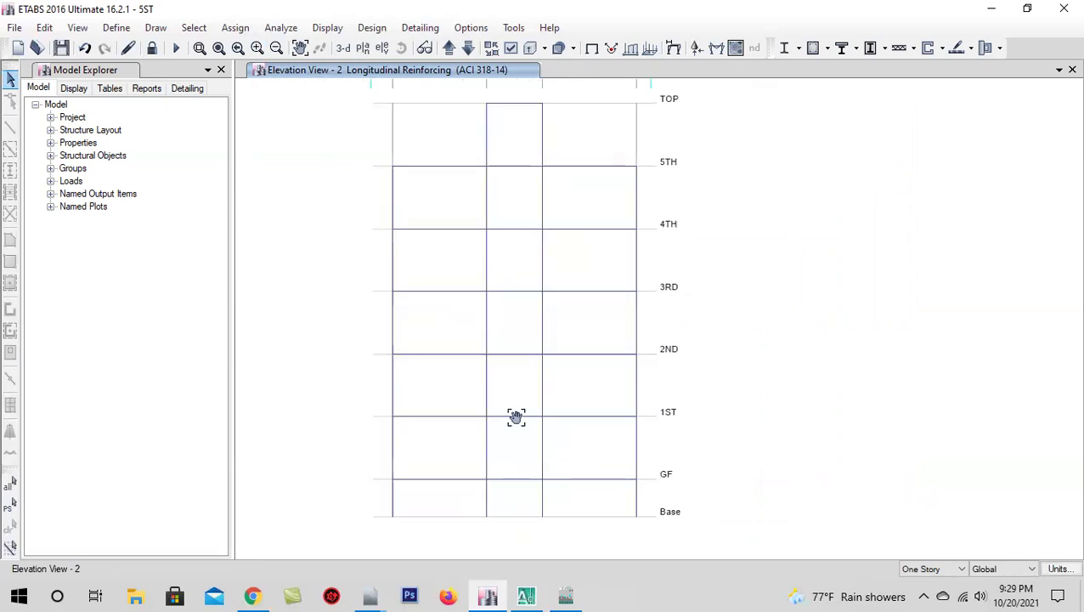
middle_click_drag(516, 417, 536, 437)
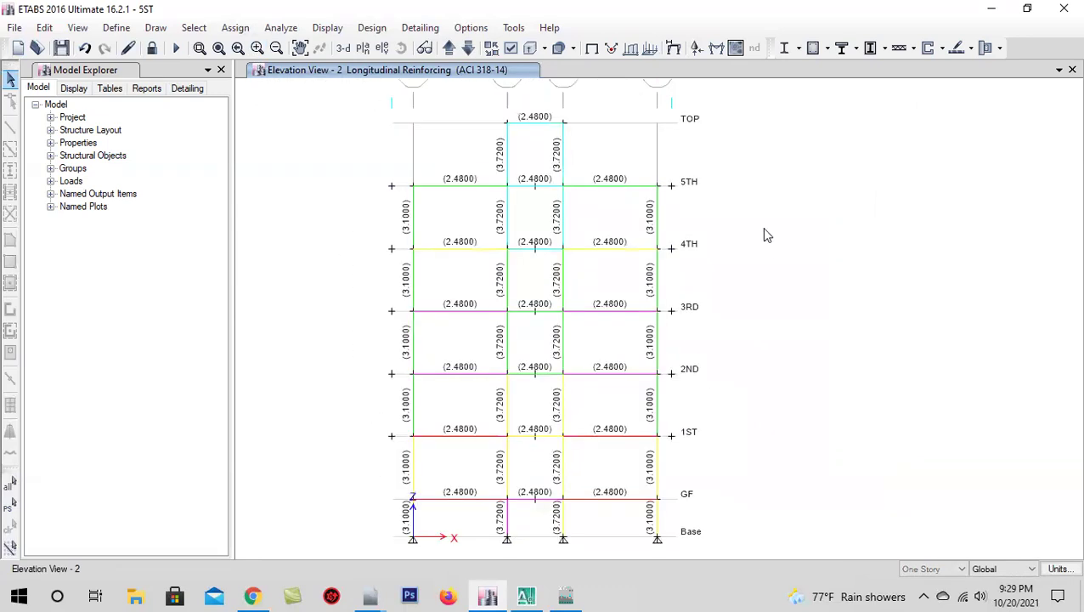
- Display Column P-M-M Interaction Ratios as the concrete design output
left_click(826, 48)
left_click(878, 259)
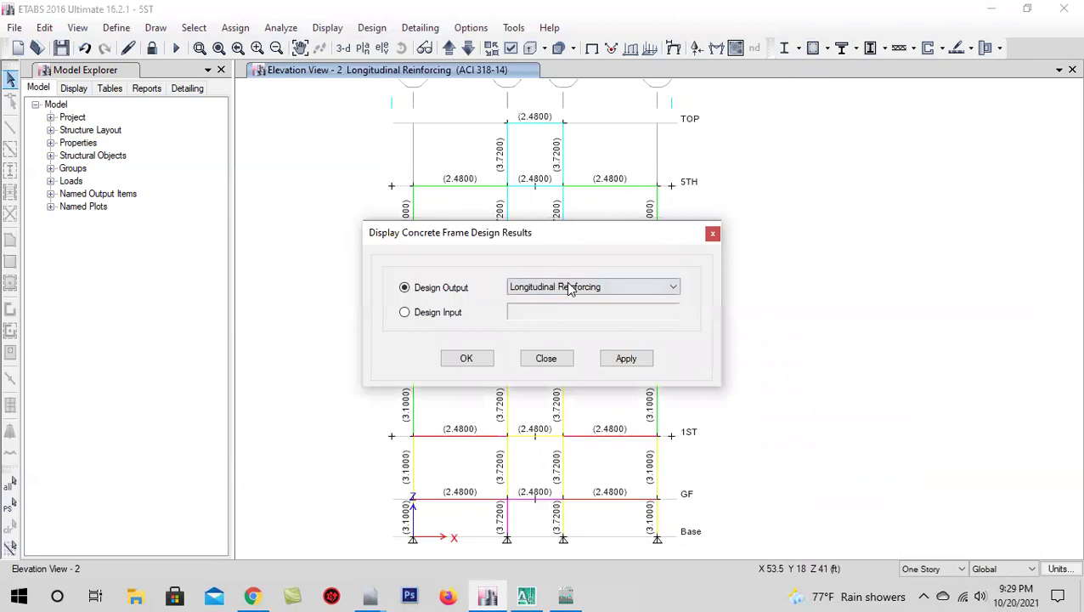
left_click(569, 287)
left_click(570, 332)
left_click(626, 358)
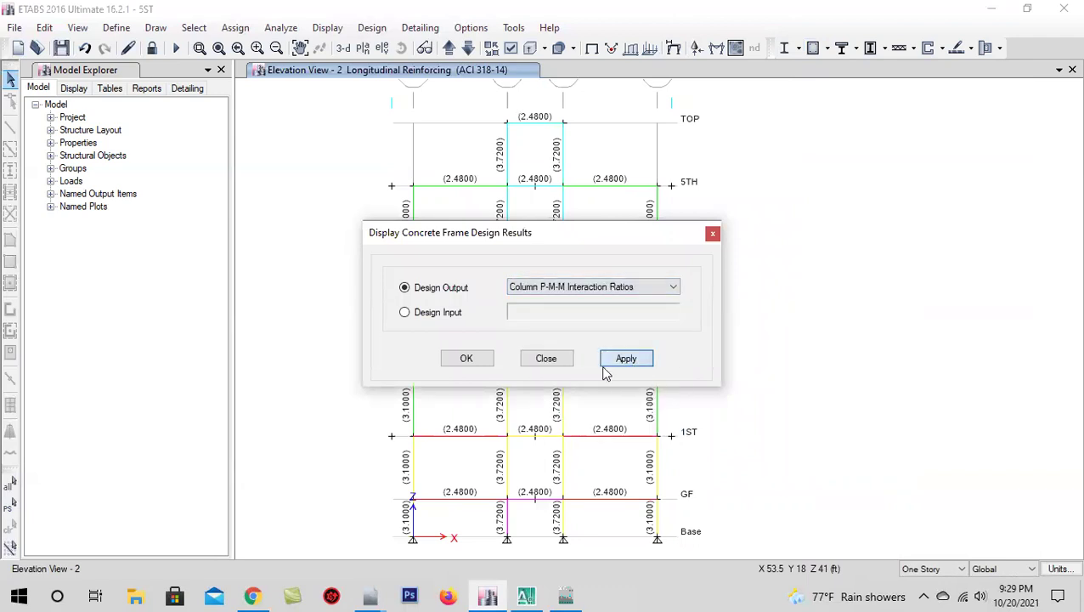
left_click(467, 359)
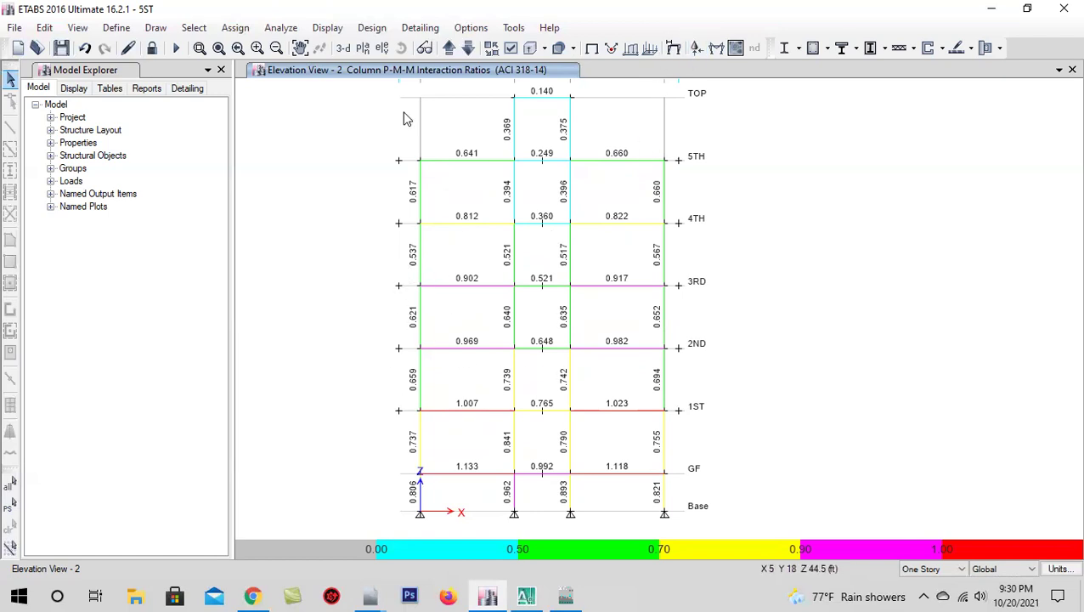
- Step through the frame elevations to review the P-M-M ratios
left_click(448, 49)
left_click(447, 48)
left_click(448, 49)
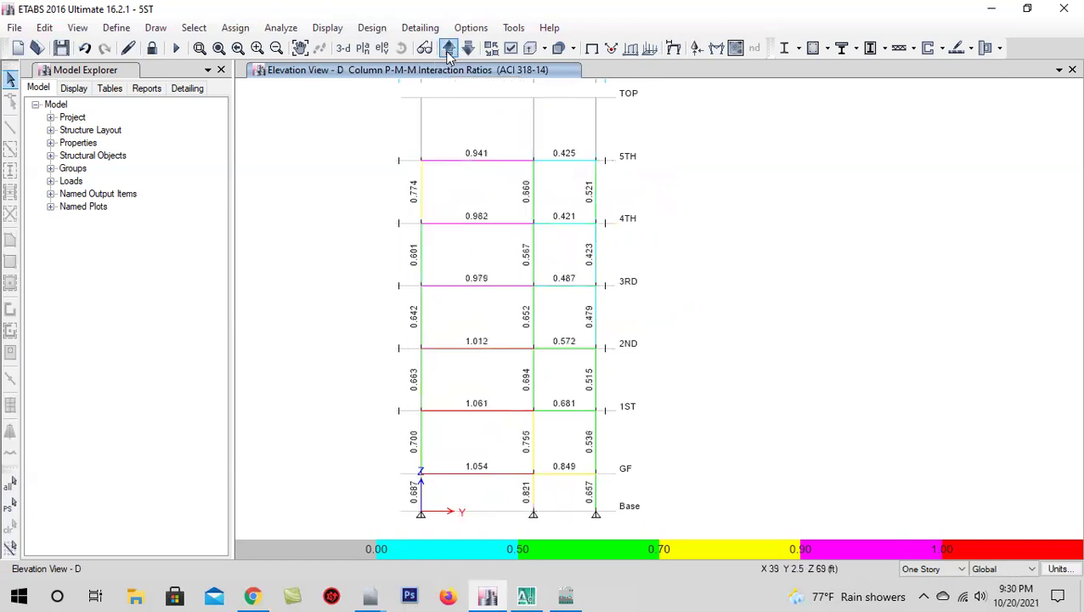
- Step through the remaining elevations to grid 1, then return to the GF plan
left_click(448, 49)
left_click(448, 49)
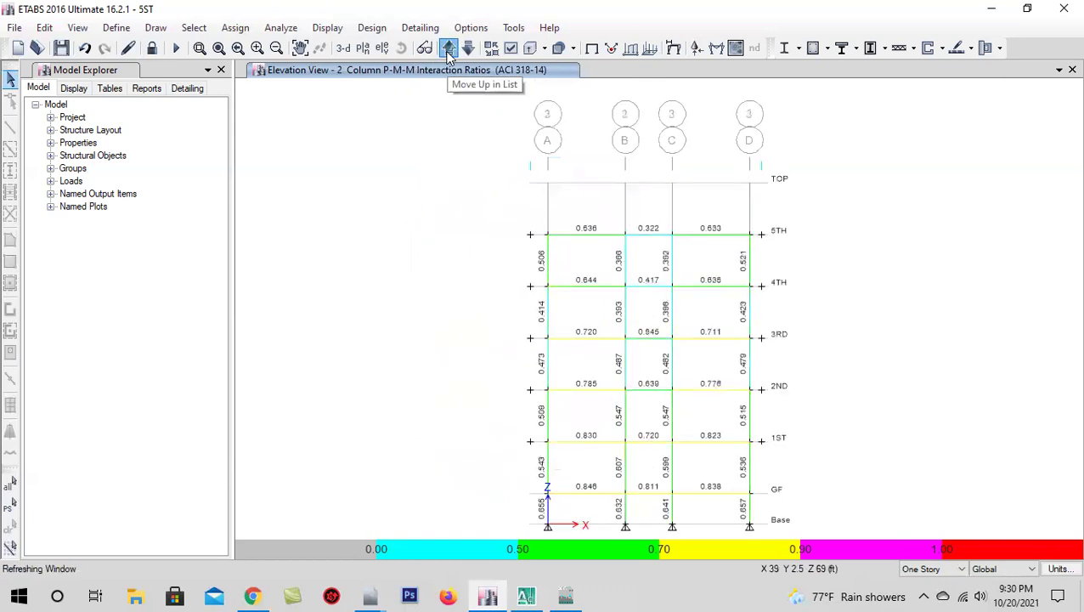
left_click(448, 48)
left_click(448, 48)
left_click(448, 48)
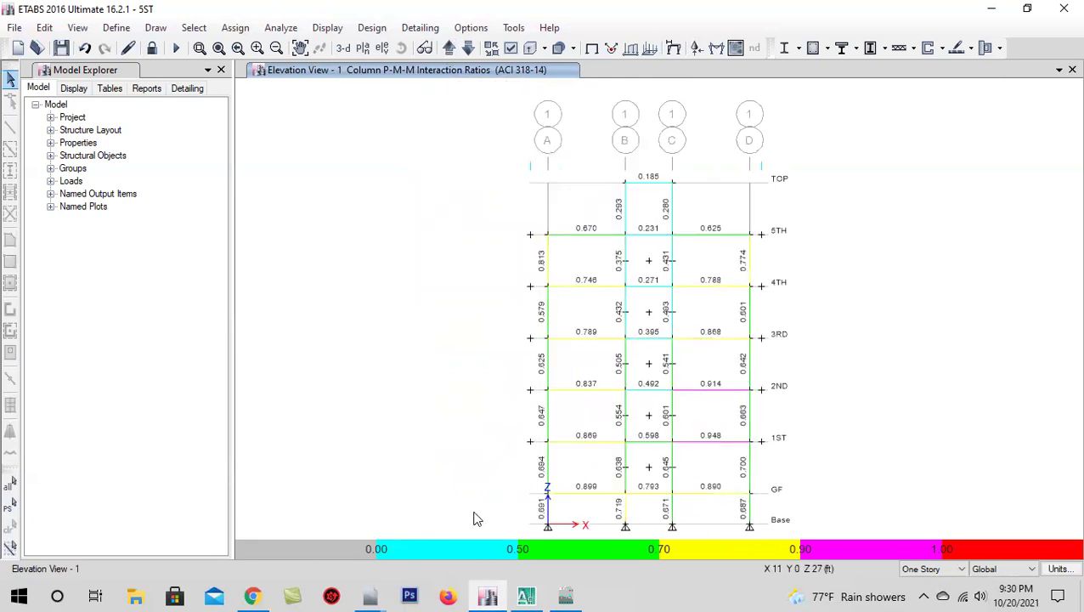
key("F4")
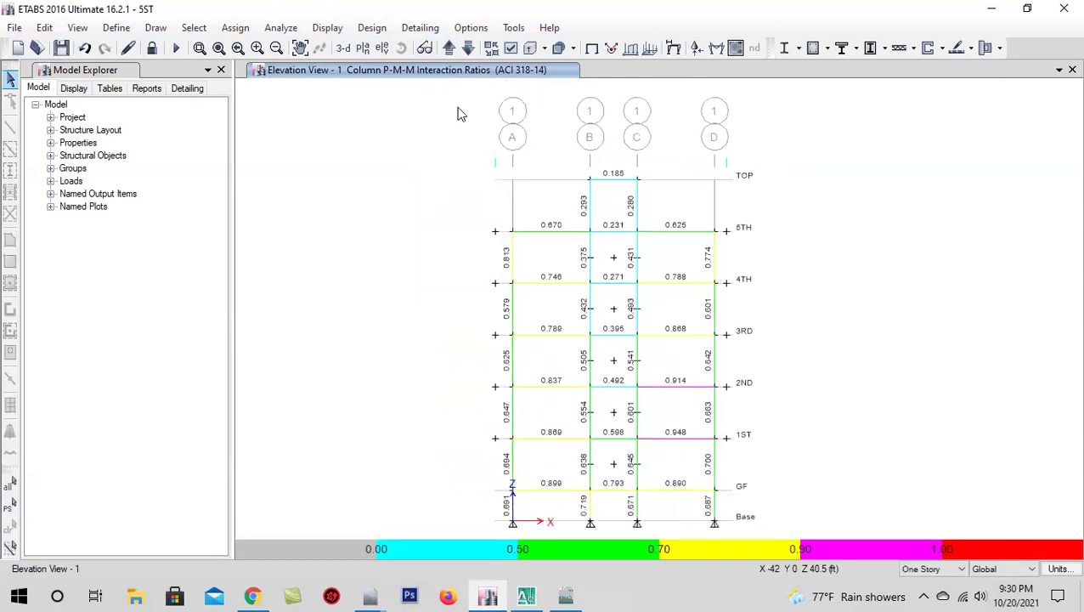
left_click(363, 49)
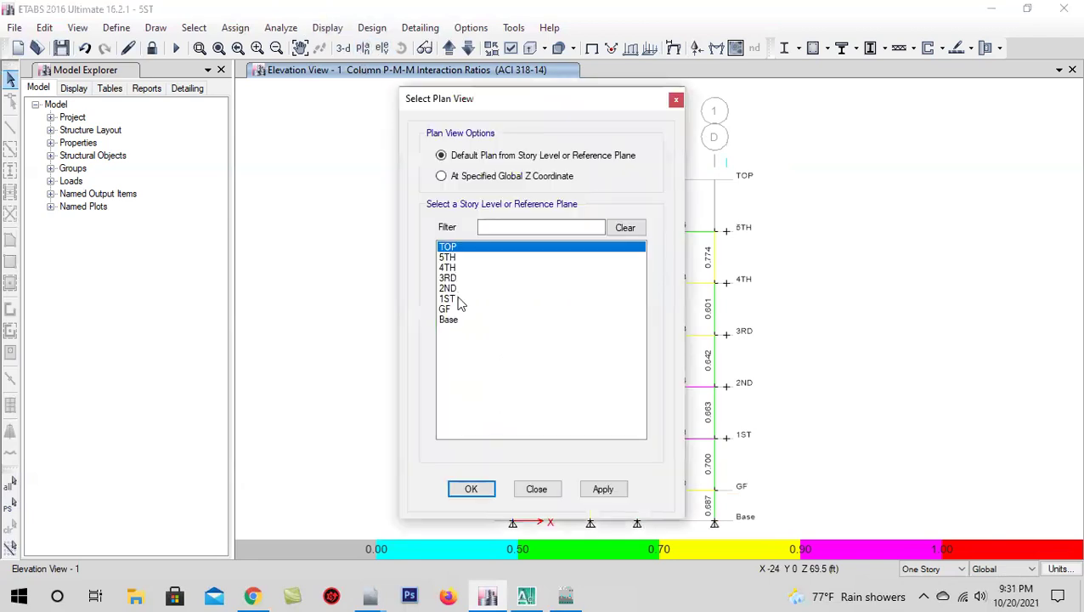
left_click(463, 309)
left_click(472, 488)
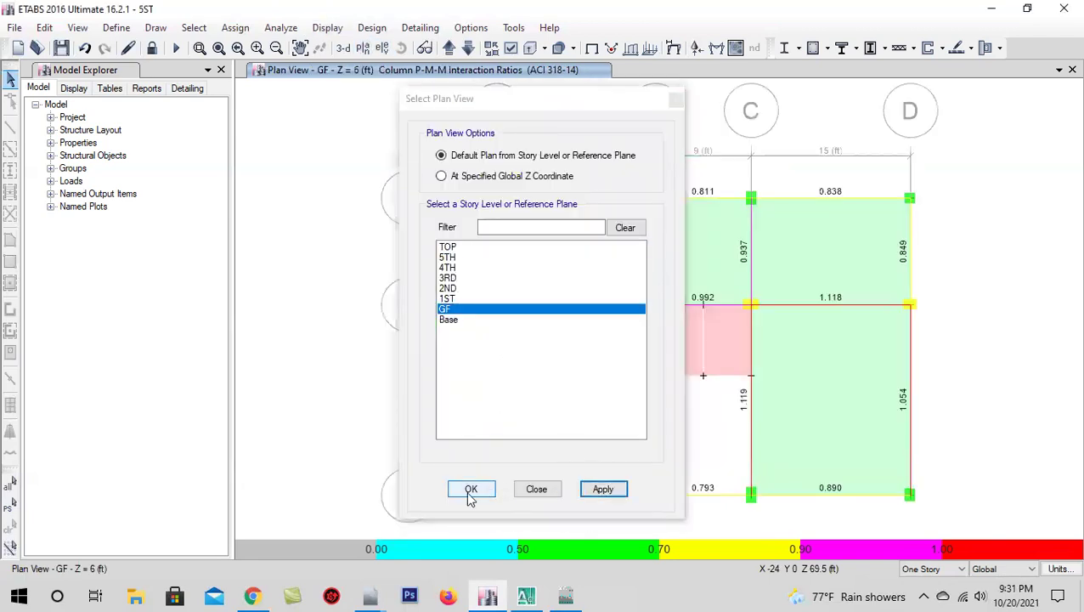
middle_click_drag(803, 413, 747, 410)
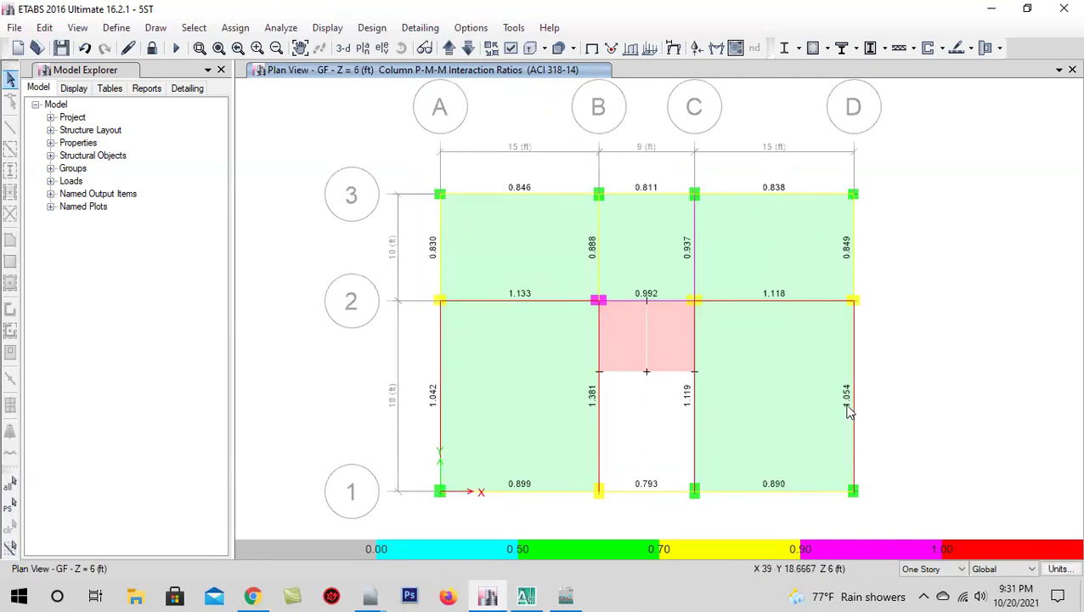
- Unlock the model, deleting analysis results, and apply selections to All Stories
left_click(152, 48)
left_click(562, 353)
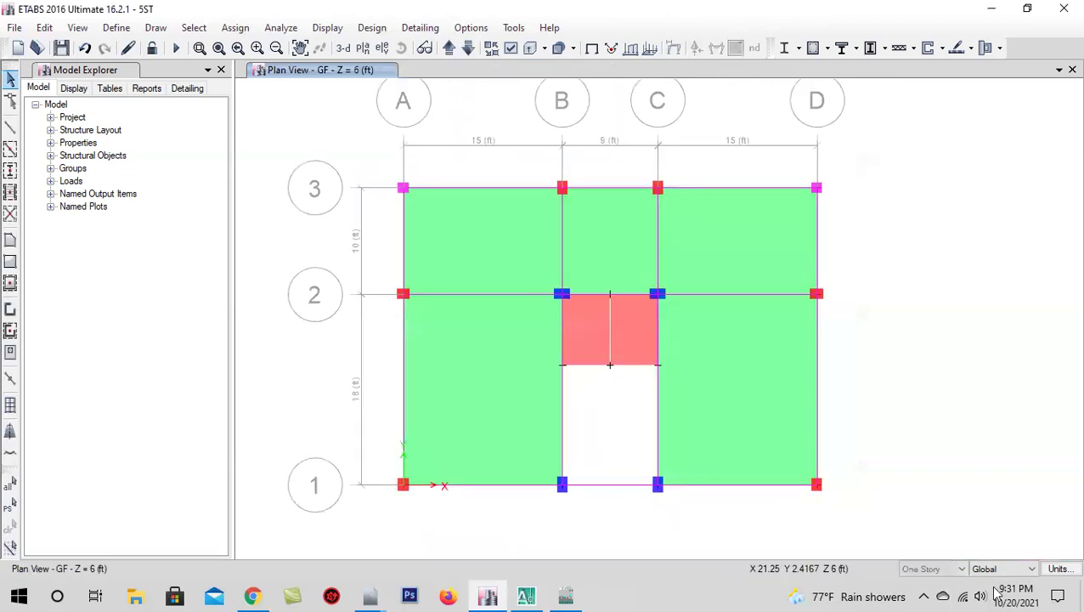
left_click(958, 569)
left_click(946, 593)
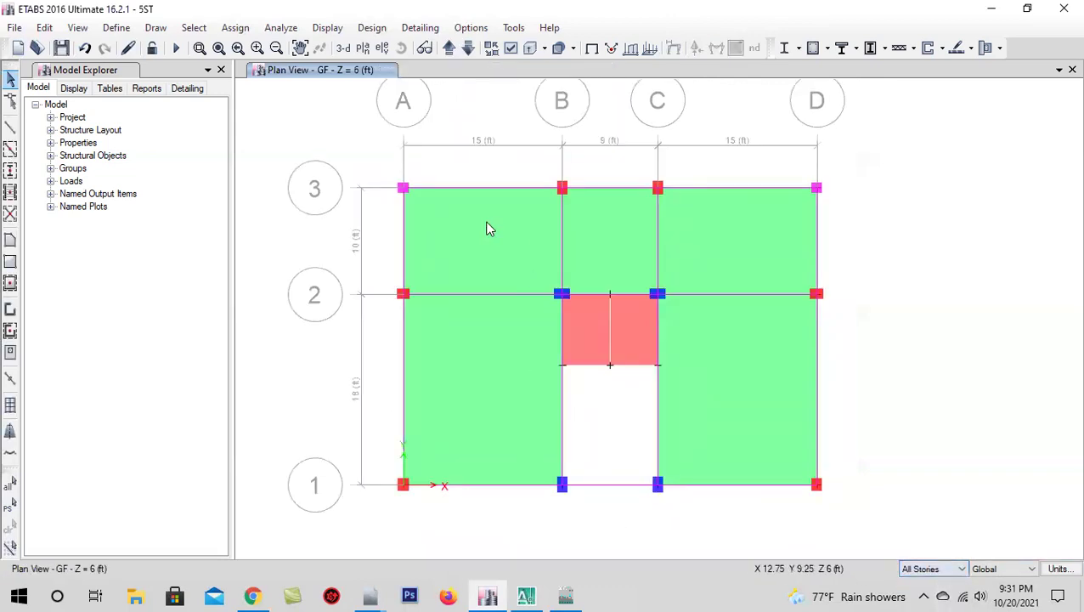
- Select the floor beams along grids 1, 2, 3 and A through D on the GF plan
left_click(427, 294)
left_click(406, 231)
left_click(406, 352)
left_click(562, 459)
left_click(655, 396)
left_click(612, 485)
left_click(712, 484)
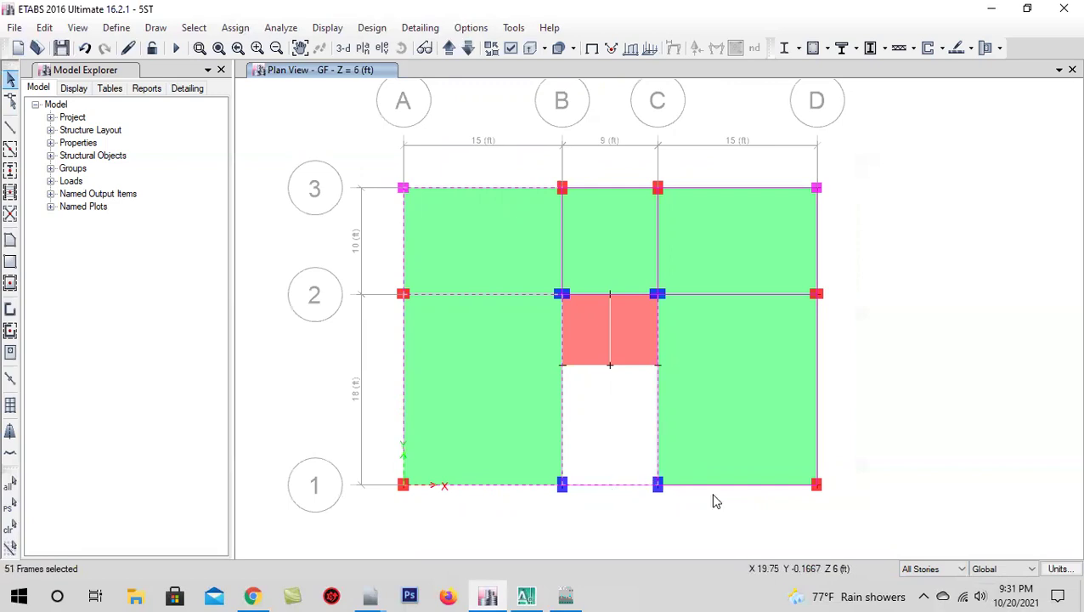
left_click(733, 295)
left_click(733, 295)
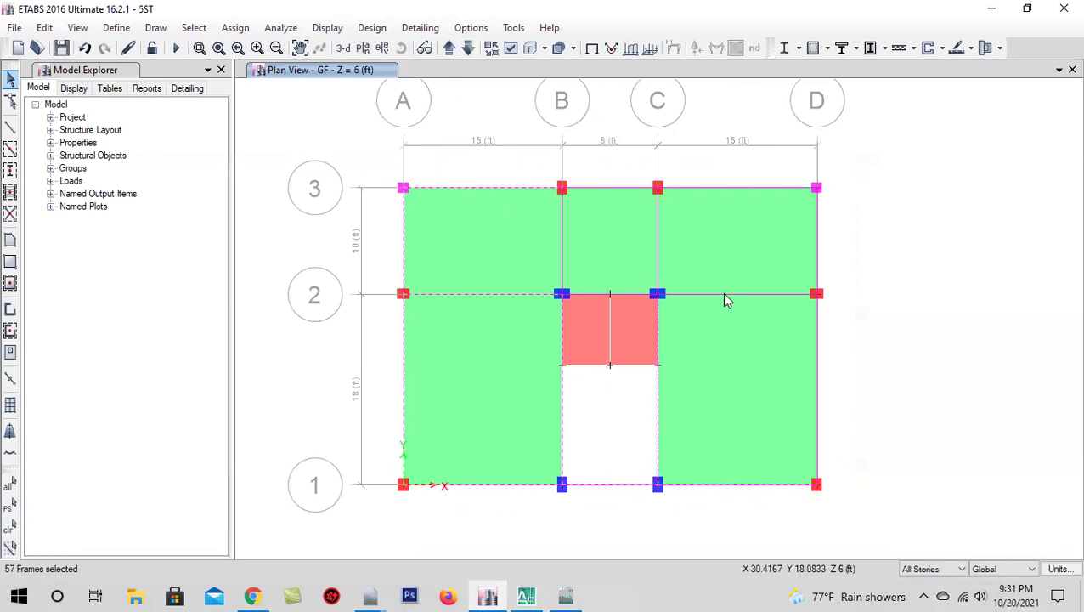
left_click(659, 227)
left_click(562, 237)
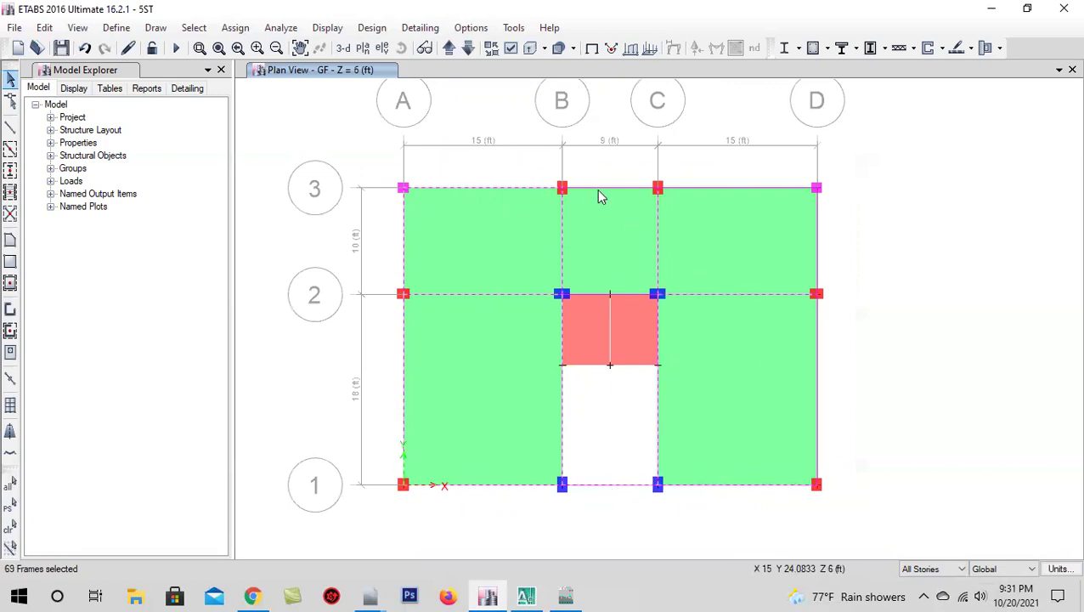
left_click(600, 192)
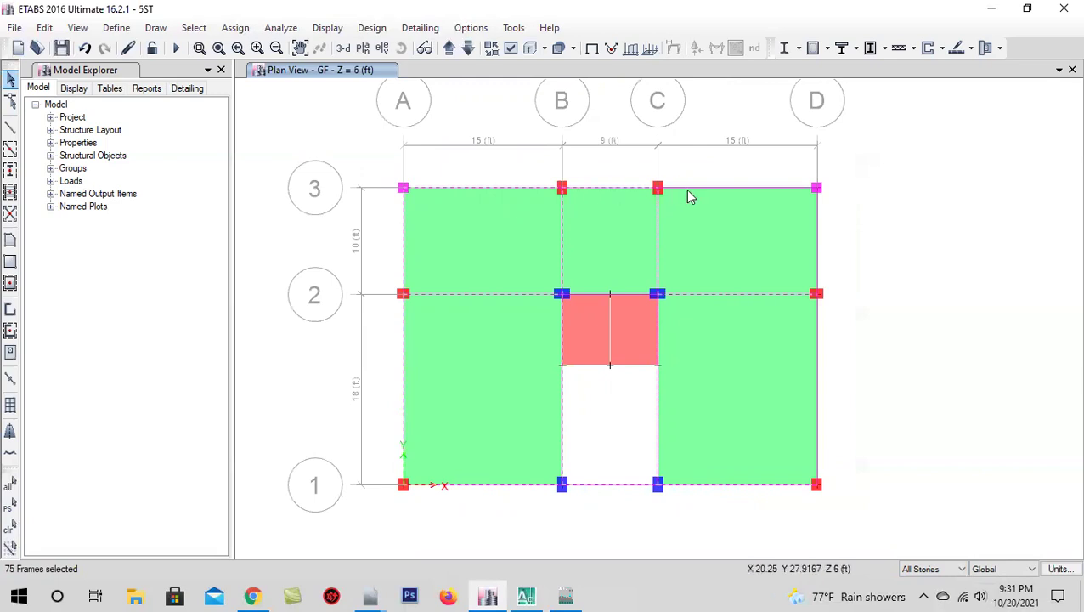
left_click(719, 193)
left_click(818, 232)
left_click(818, 339)
- Assign the FB-12X15 section to the selected beams and save the model
left_click(343, 47)
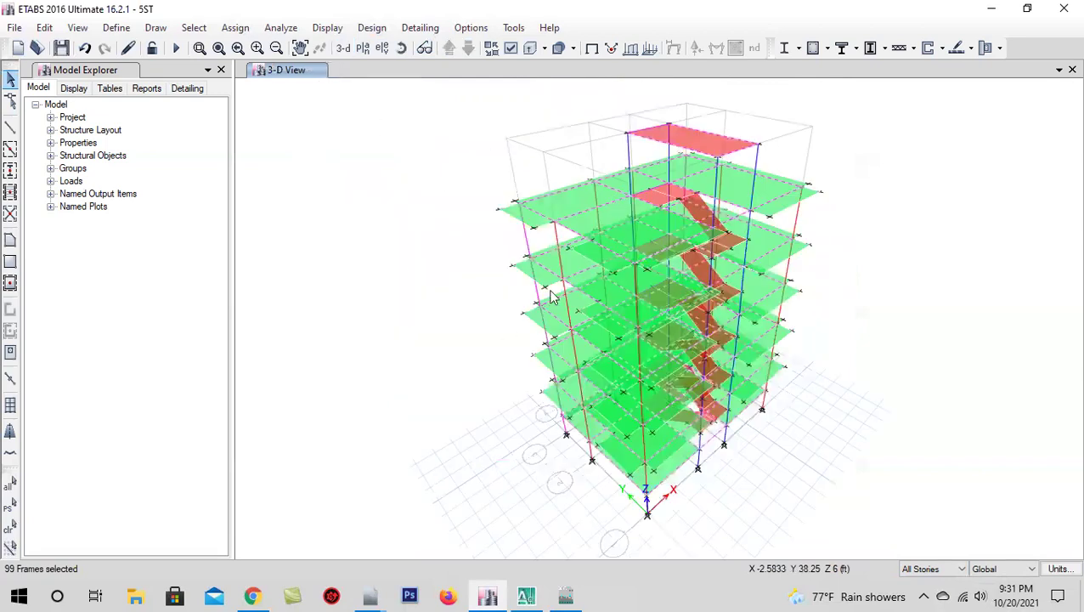
left_click(235, 27)
mouse_move(259, 67)
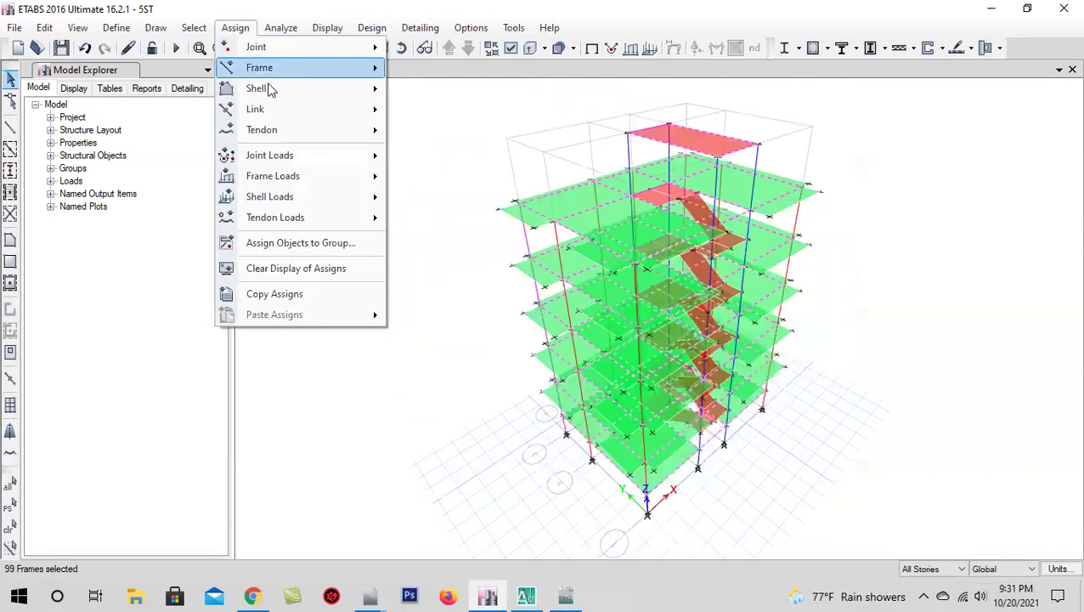
left_click(440, 75)
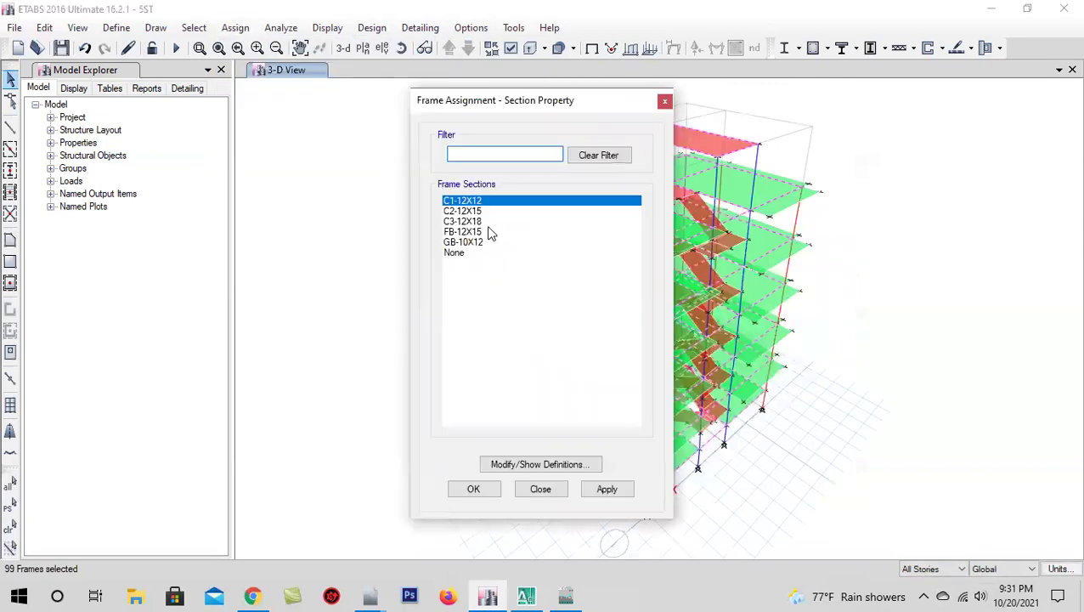
left_click(480, 232)
left_click(601, 489)
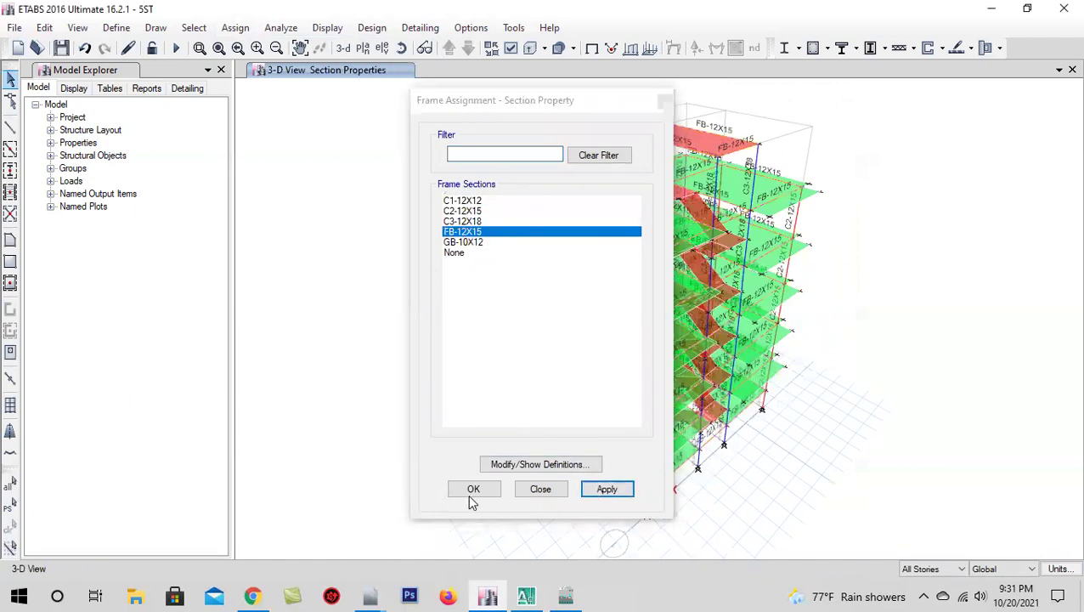
left_click(474, 490)
scroll(574, 186, "up", 3)
scroll(576, 211, "down", 1)
scroll(578, 221, "down", 4)
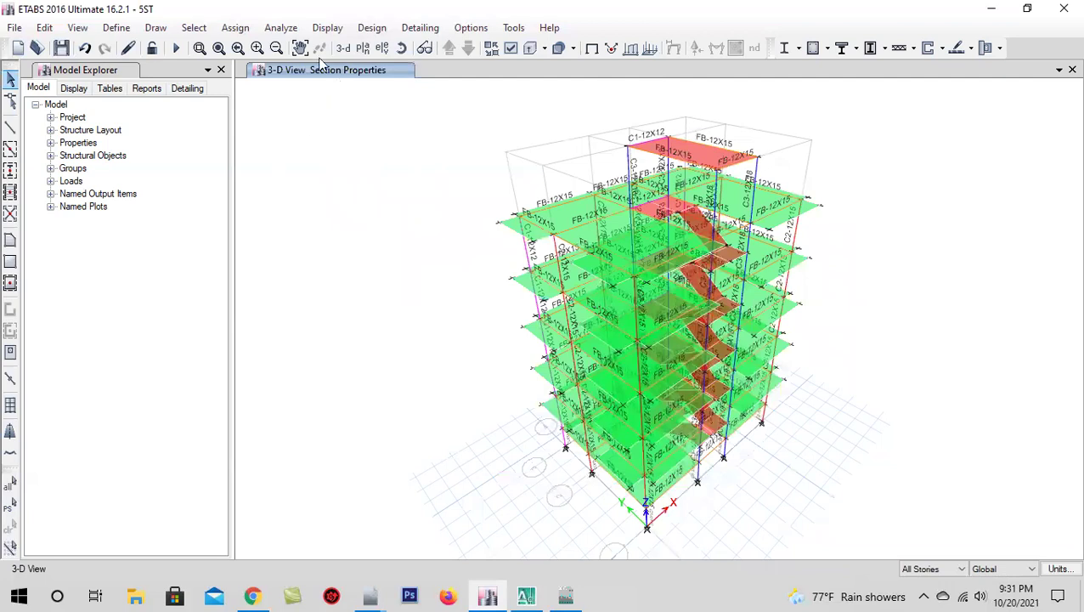
left_click(56, 48)
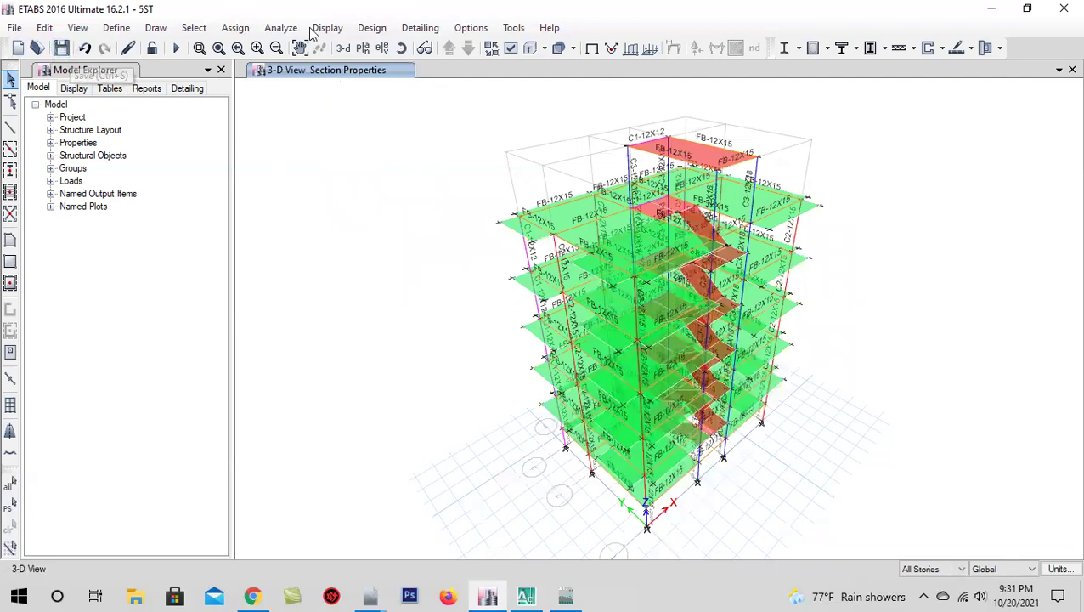
left_click(343, 50)
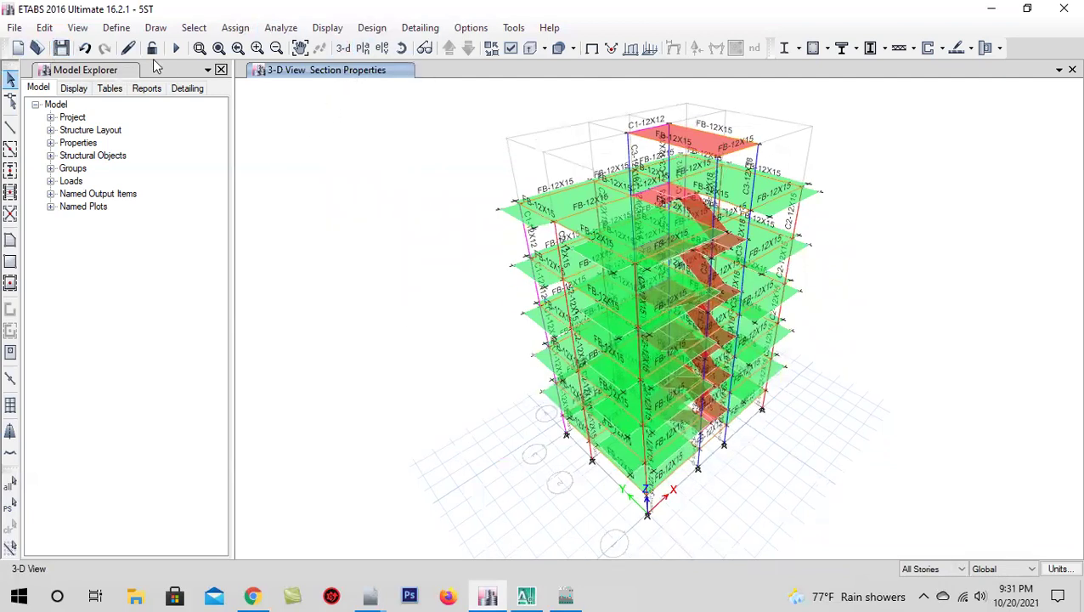
- Re-run the analysis with F5 and rotate to inspect the dead-load deformed shape
key("F5")
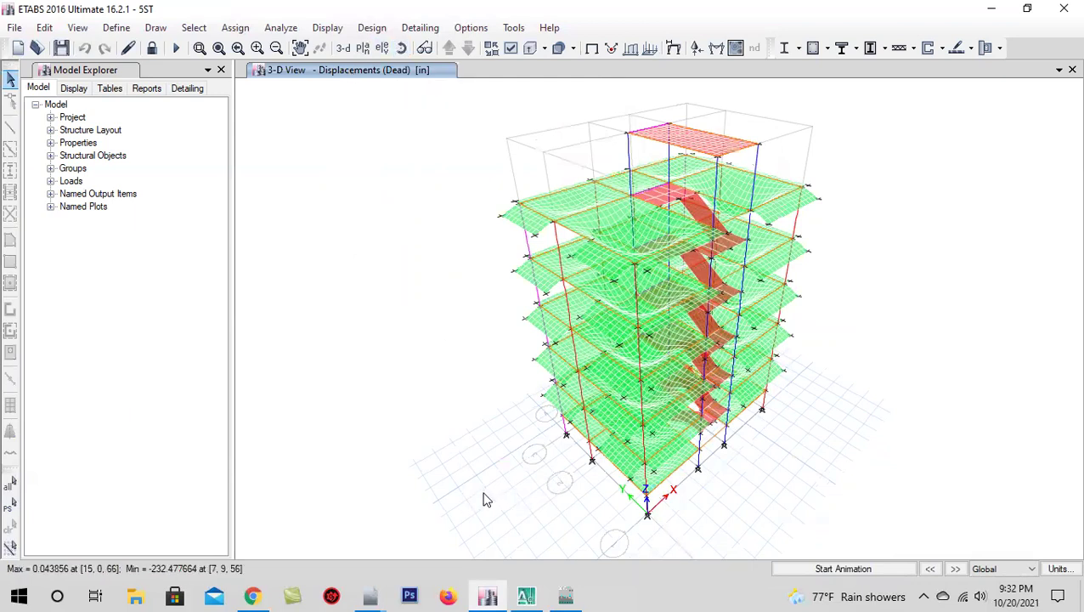
middle_click_drag(520, 497, 459, 498, "shift")
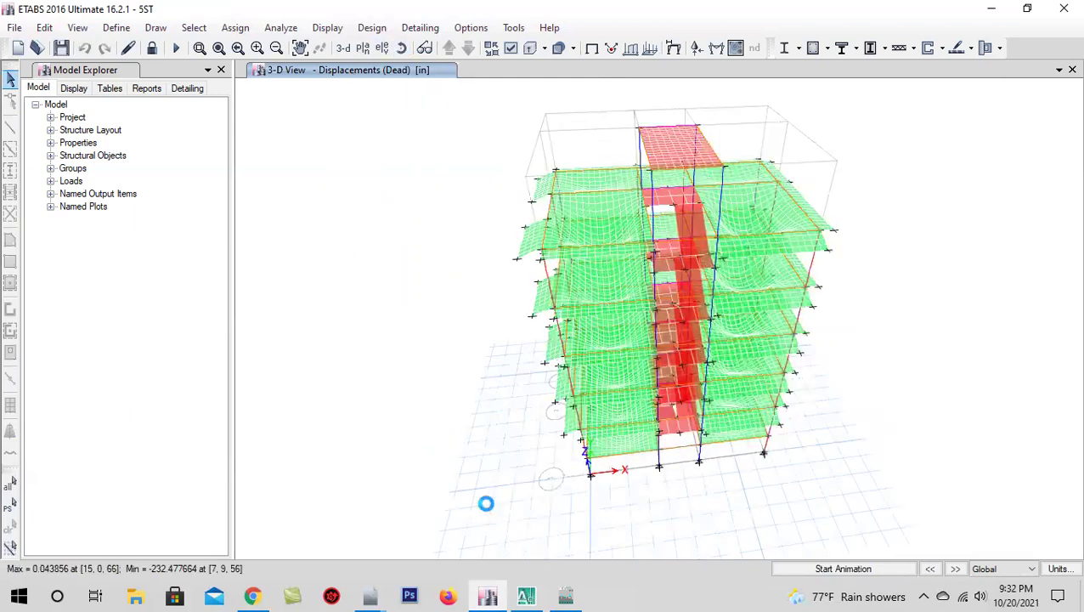
middle_click_drag(530, 493, 470, 539)
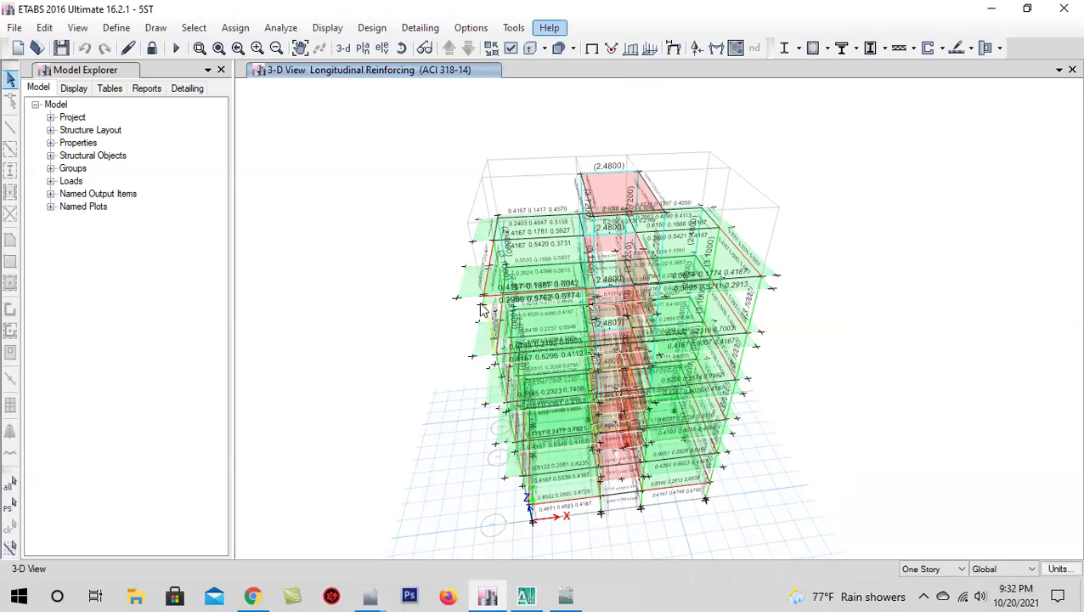
- Go to the GF plan, then show the grid line 2 elevation
left_click(599, 488)
left_click(478, 490)
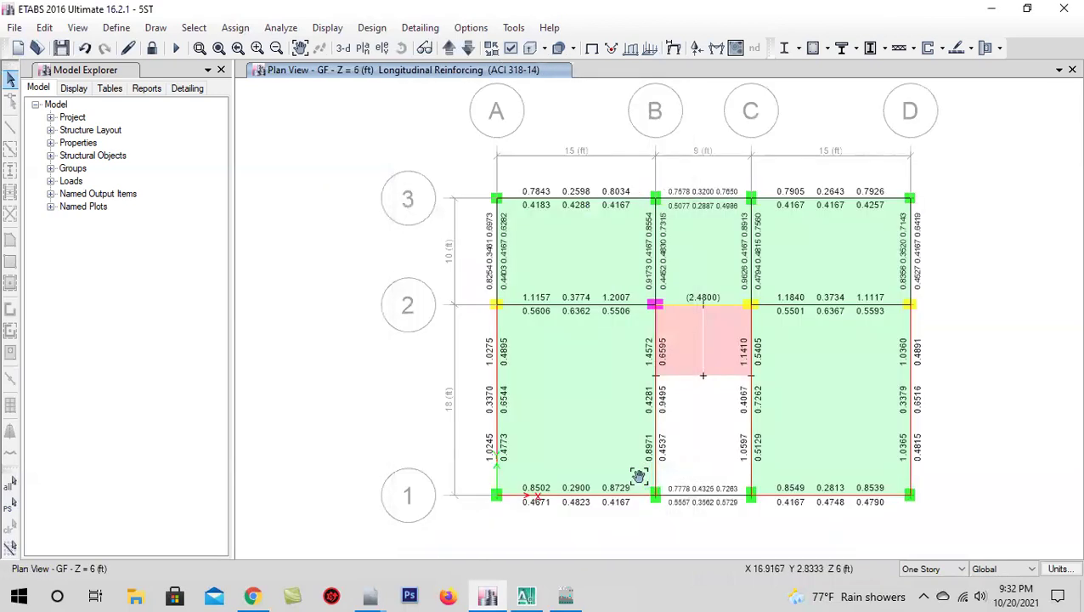
left_click_drag(638, 476, 592, 479)
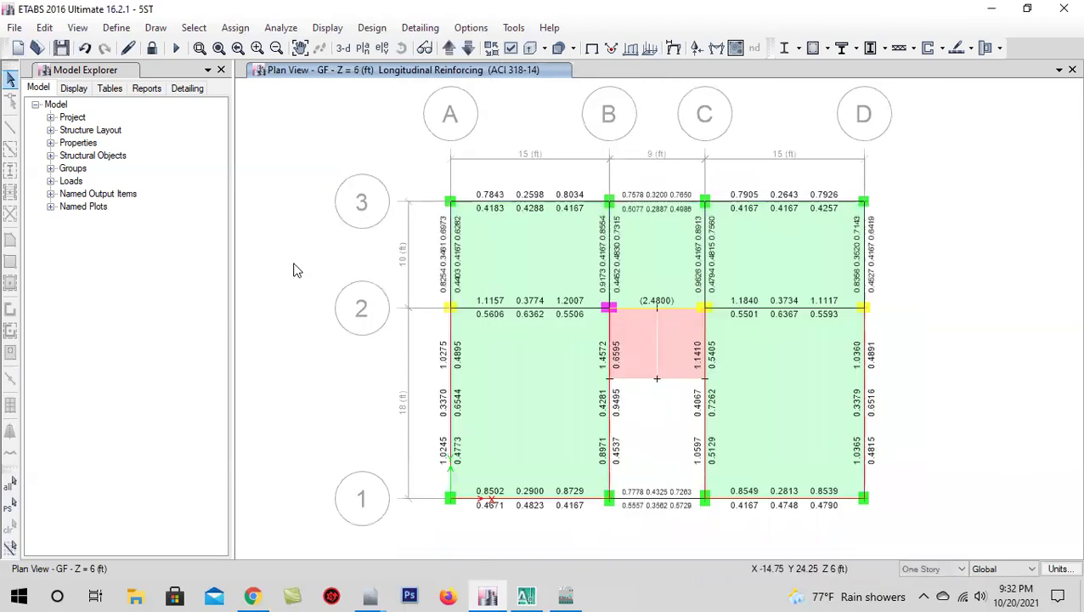
left_click(383, 49)
left_click(417, 264)
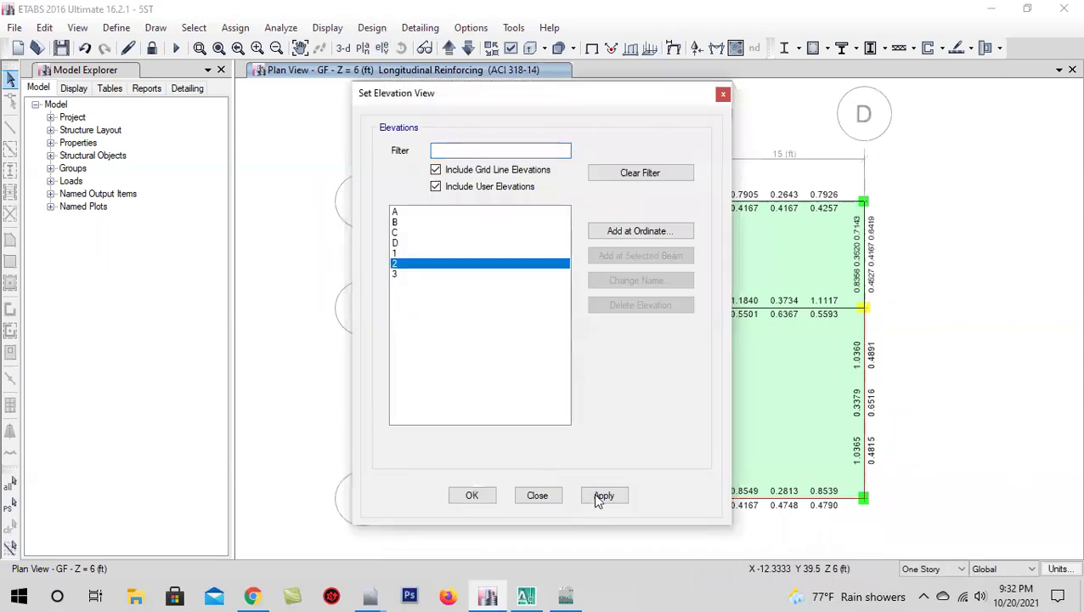
left_click(599, 498)
left_click(473, 497)
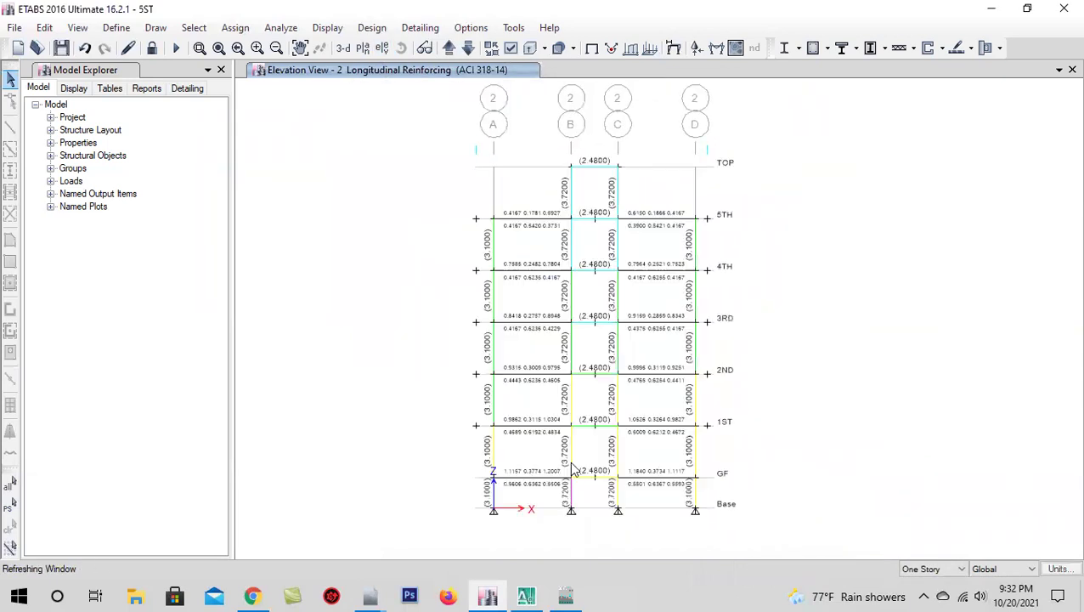
scroll(597, 491, "up", 3)
scroll(557, 367, "down", 3)
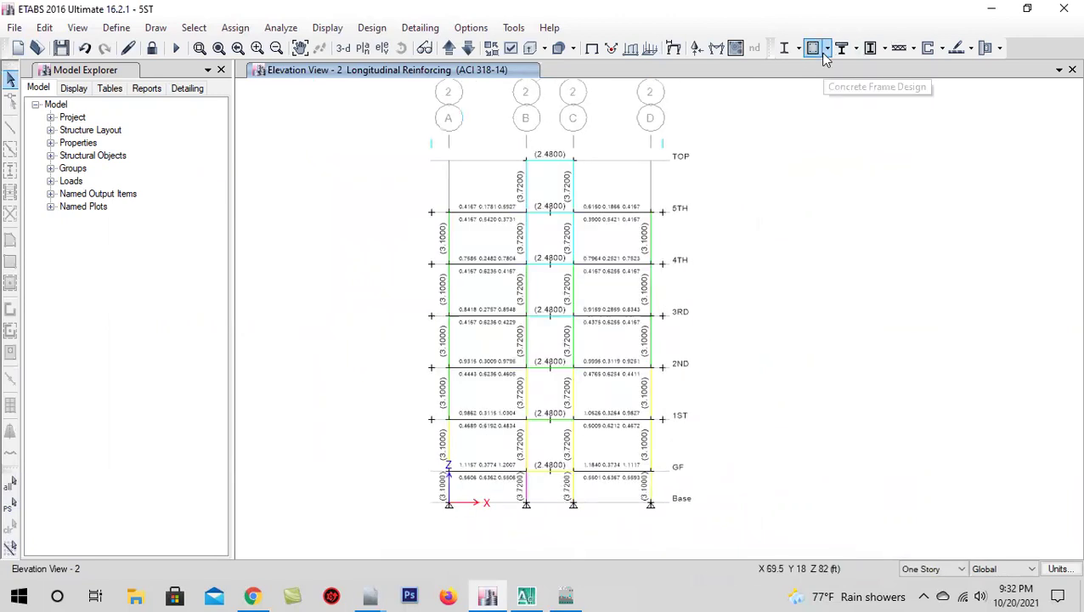
scroll(586, 210, "up", 3)
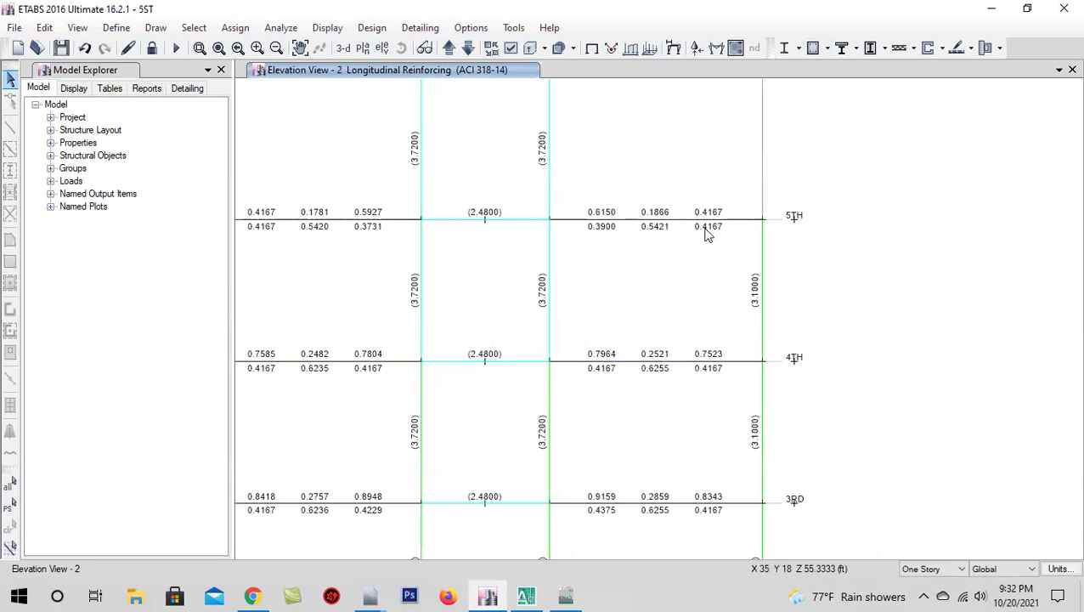
scroll(707, 228, "down", 3)
- Display Column P-M-M Interaction Ratios on elevation 2
left_click(827, 49)
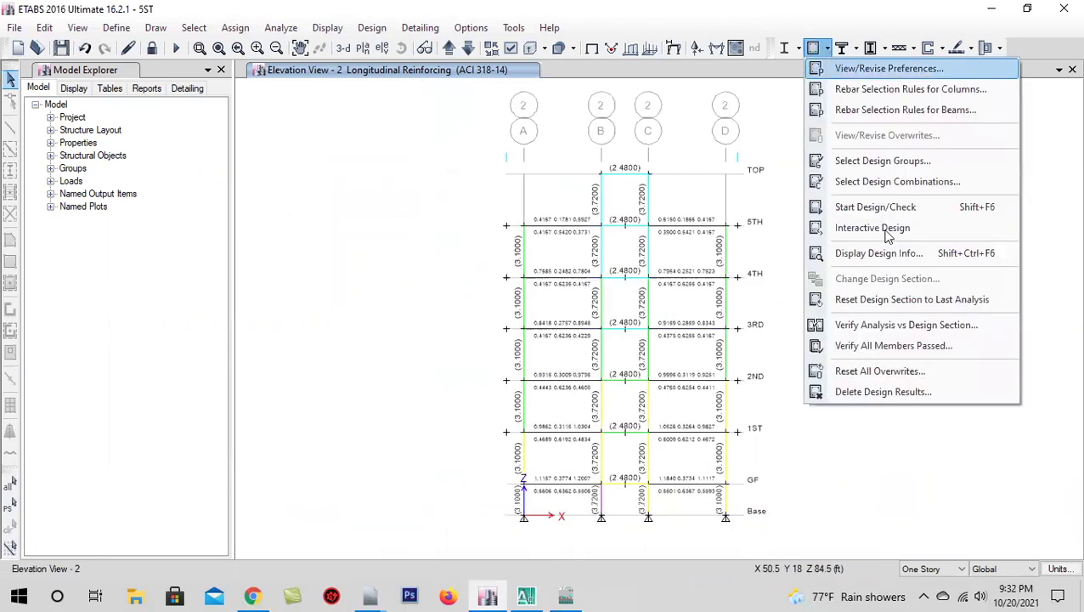
left_click(879, 253)
left_click(595, 287)
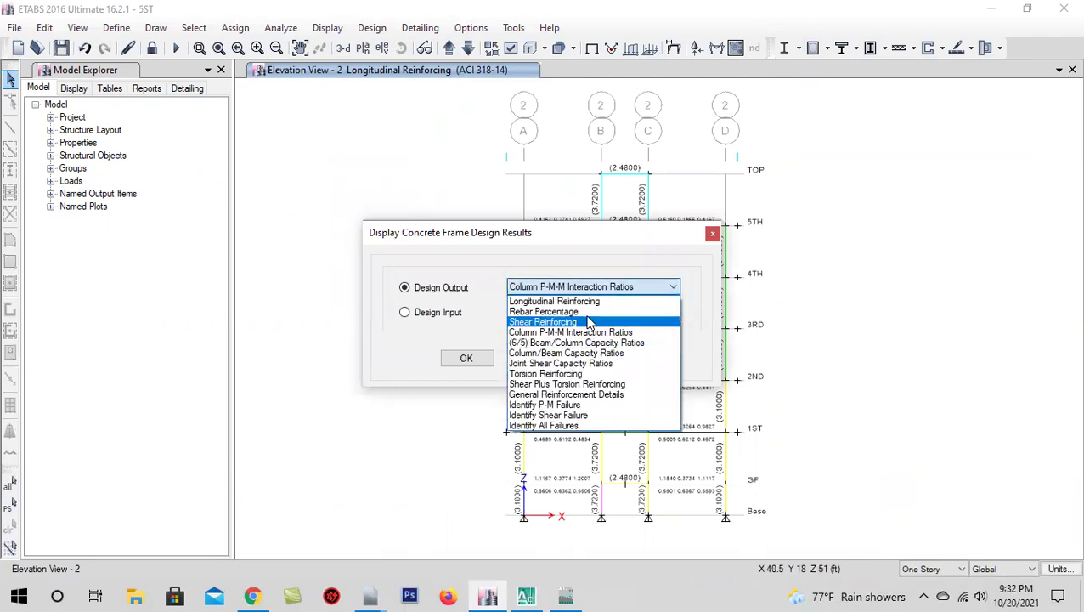
left_click(595, 332)
left_click(615, 363)
- Review the P-M-M ratios on the rotated 3-D model
left_click(472, 360)
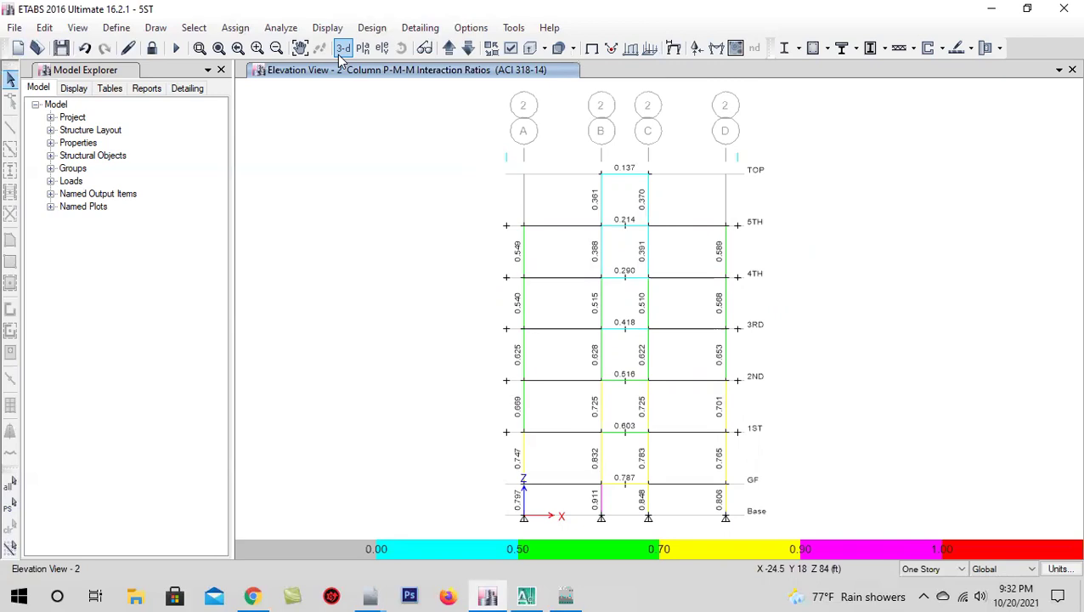
left_click(342, 49)
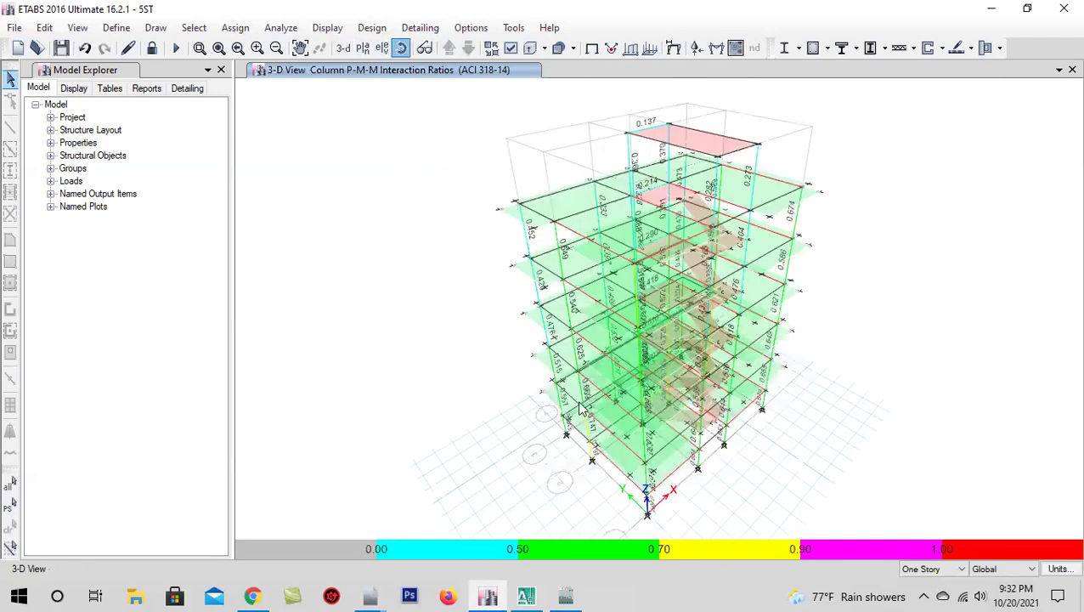
left_click_drag(566, 484, 499, 493)
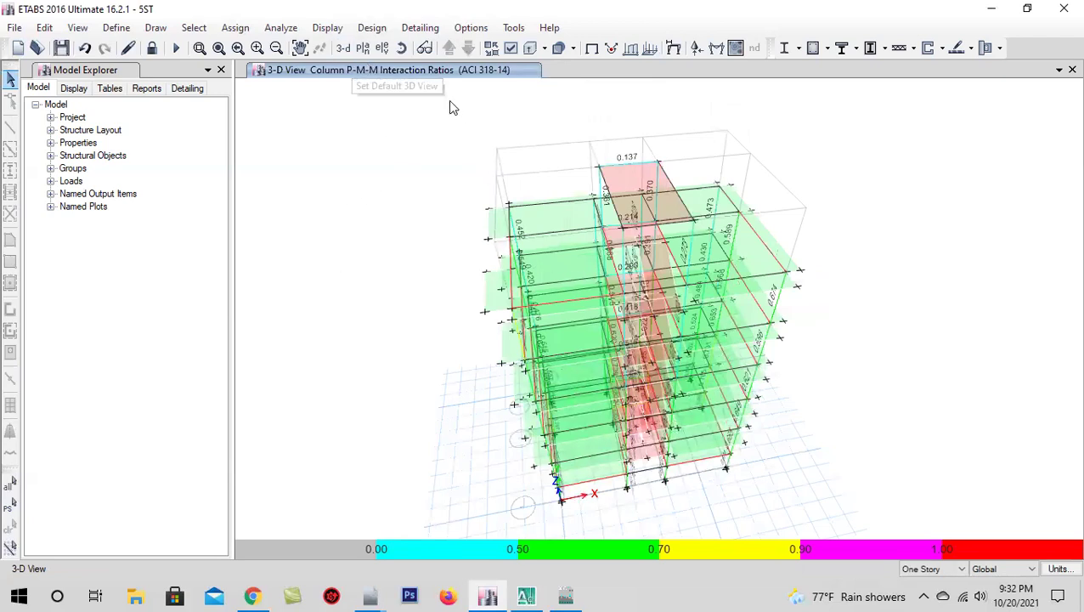
- Return to elevation 2 and select the 0.783 grid C column at the 1ST story
left_click(382, 48)
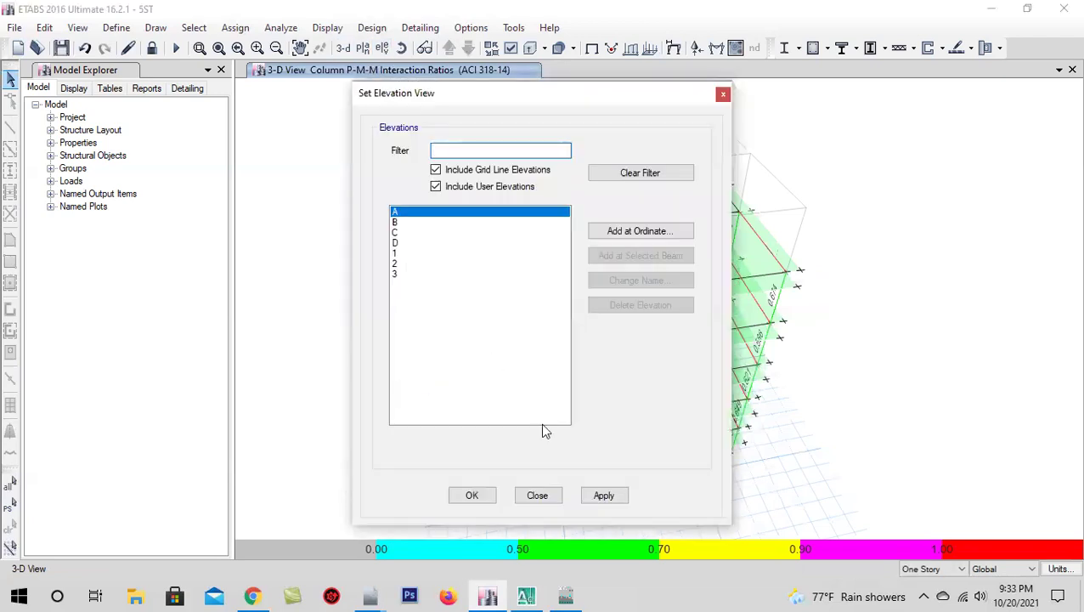
left_click(442, 263)
left_click(603, 495)
left_click(471, 495)
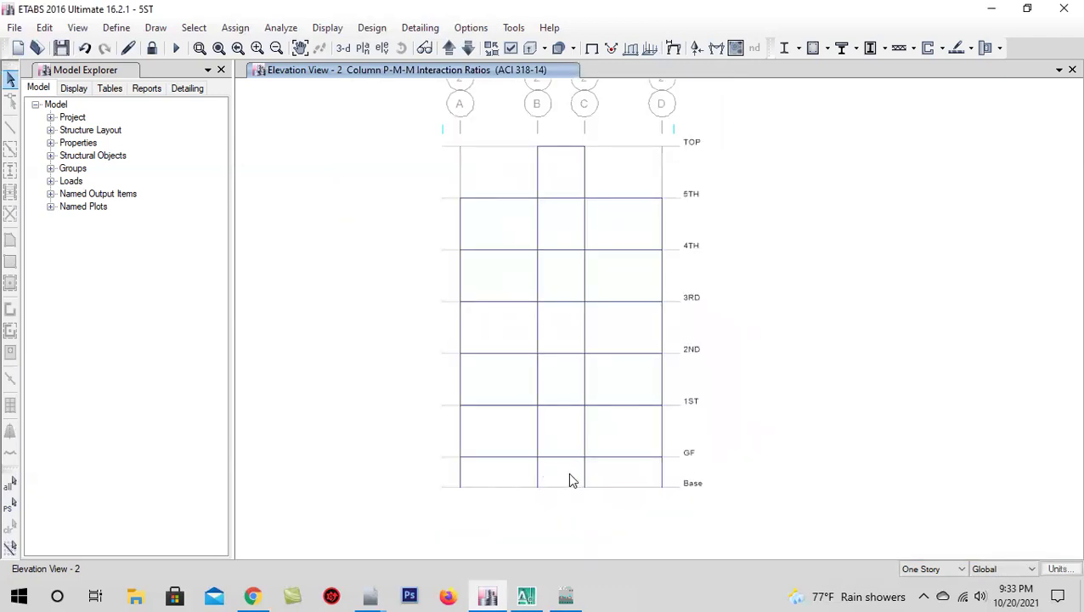
left_click(610, 351)
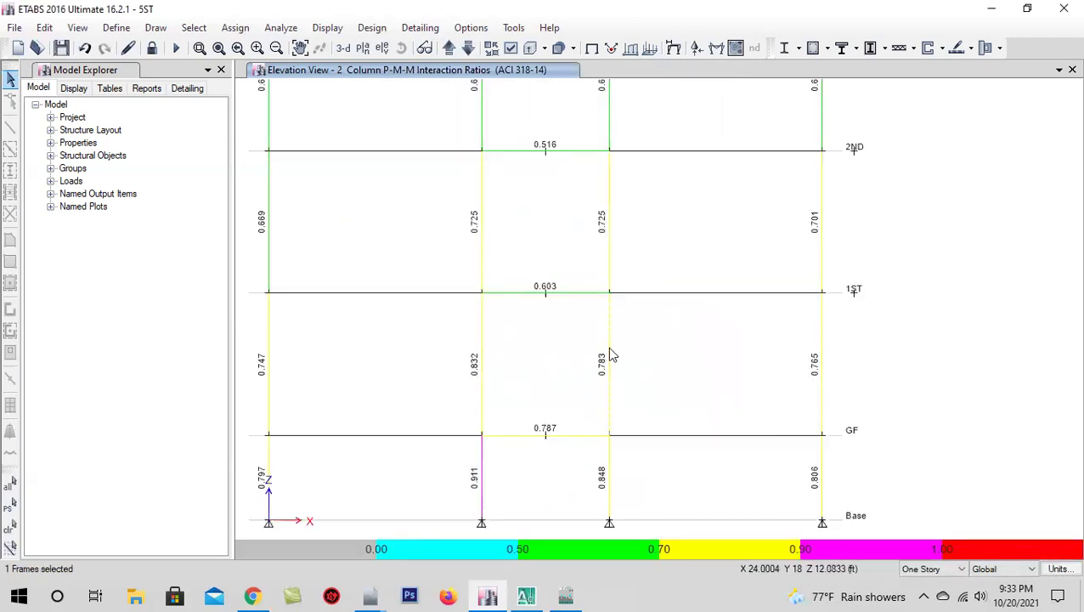
- Open the column's design details and show the C3-12X18 interaction surface at station 0 ft
right_click(613, 355)
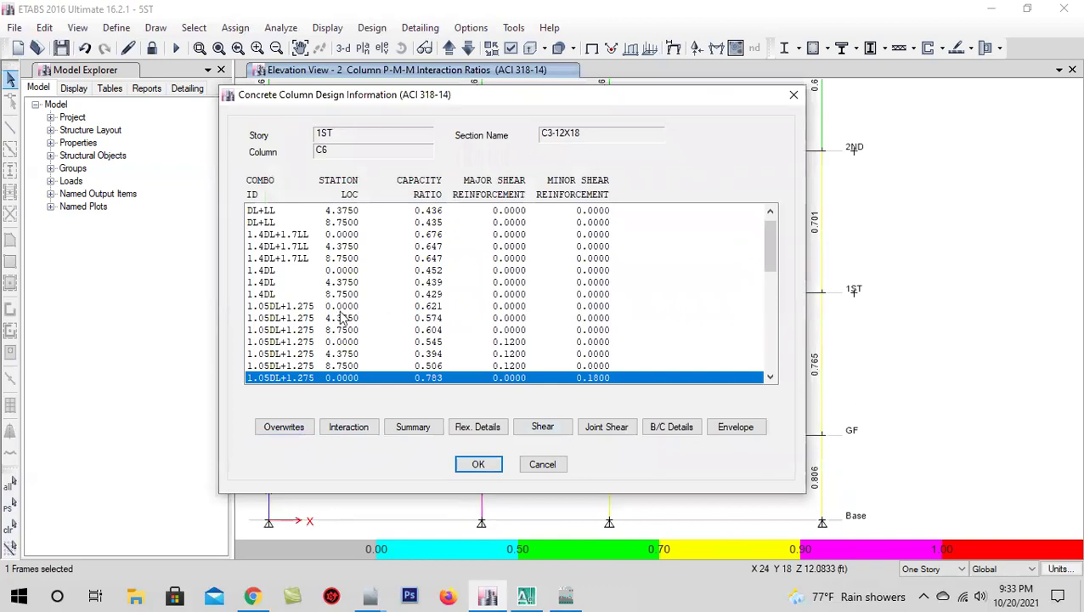
scroll(351, 331, "down", 1)
scroll(351, 331, "down", 2)
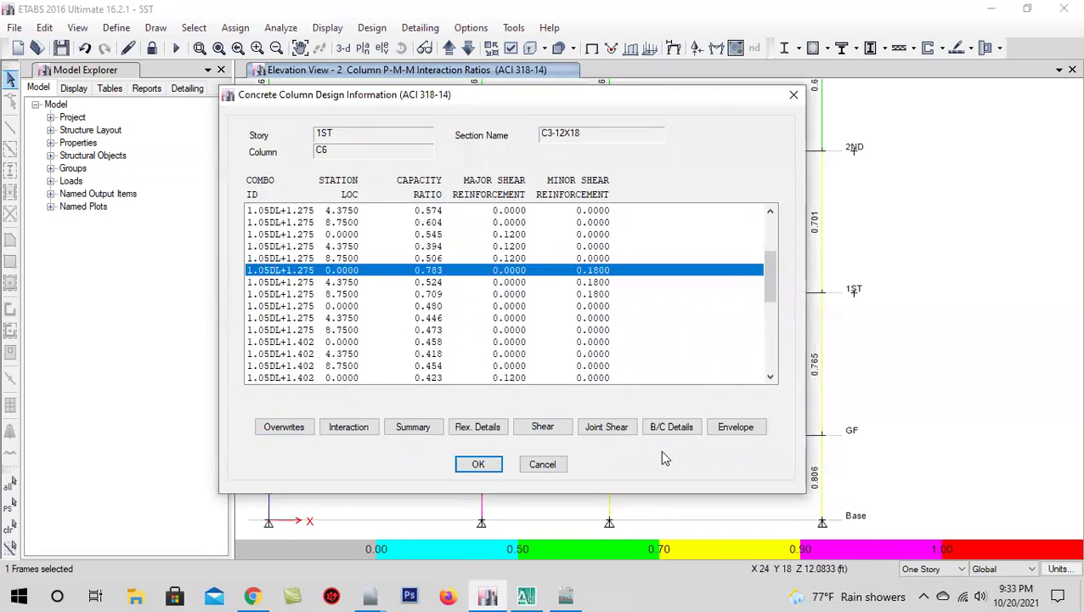
left_click(347, 428)
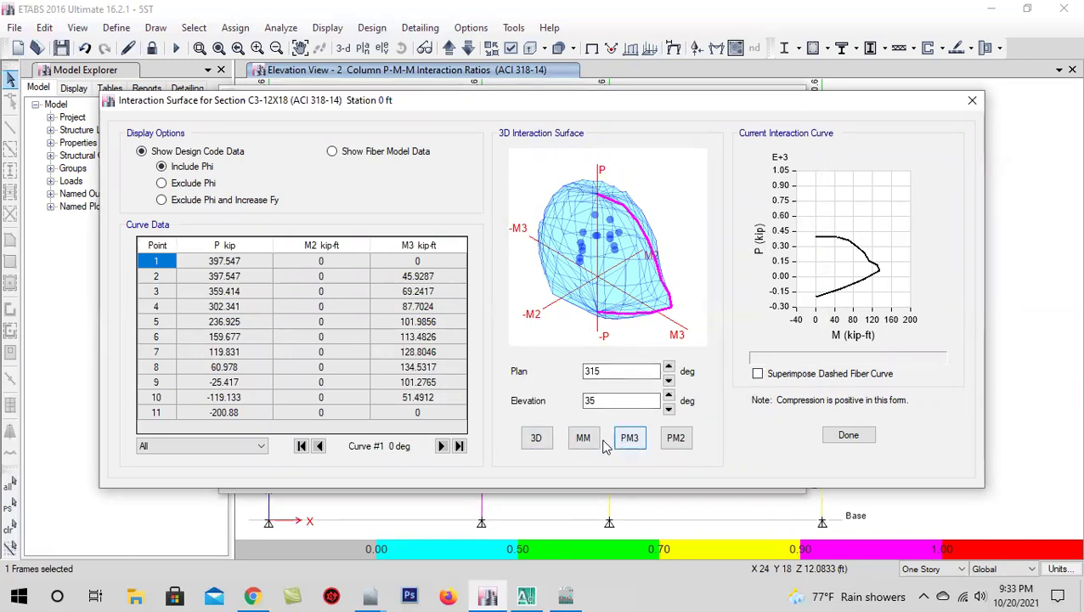
- Dismiss the C3-12X18 interaction surface to get back to column C6's design information
left_click(626, 448)
left_click(644, 445)
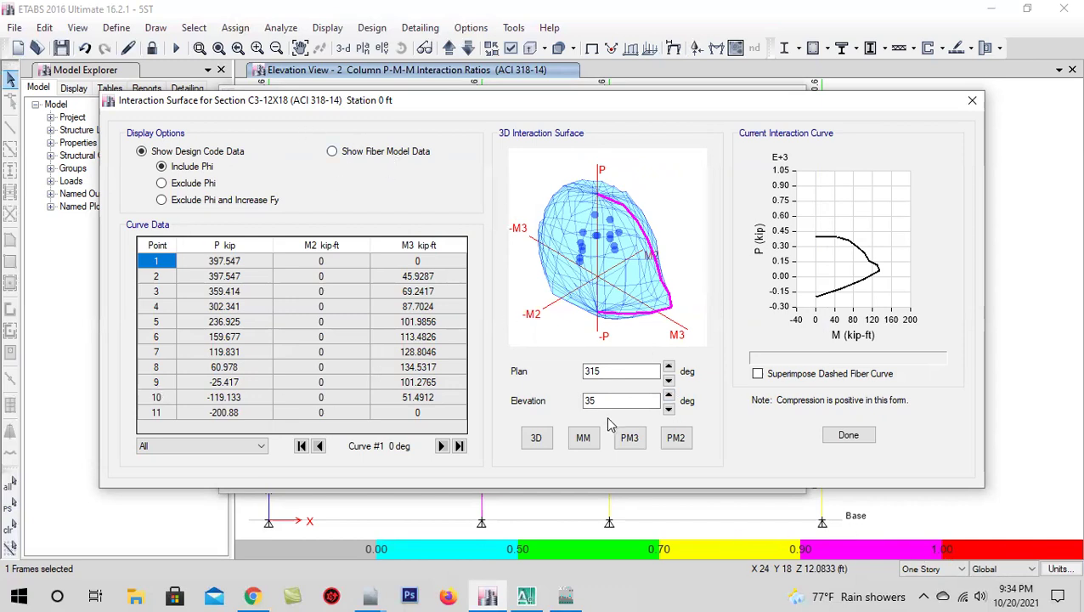
- Close the interaction surface and open column C6's Summary design report
left_click(849, 435)
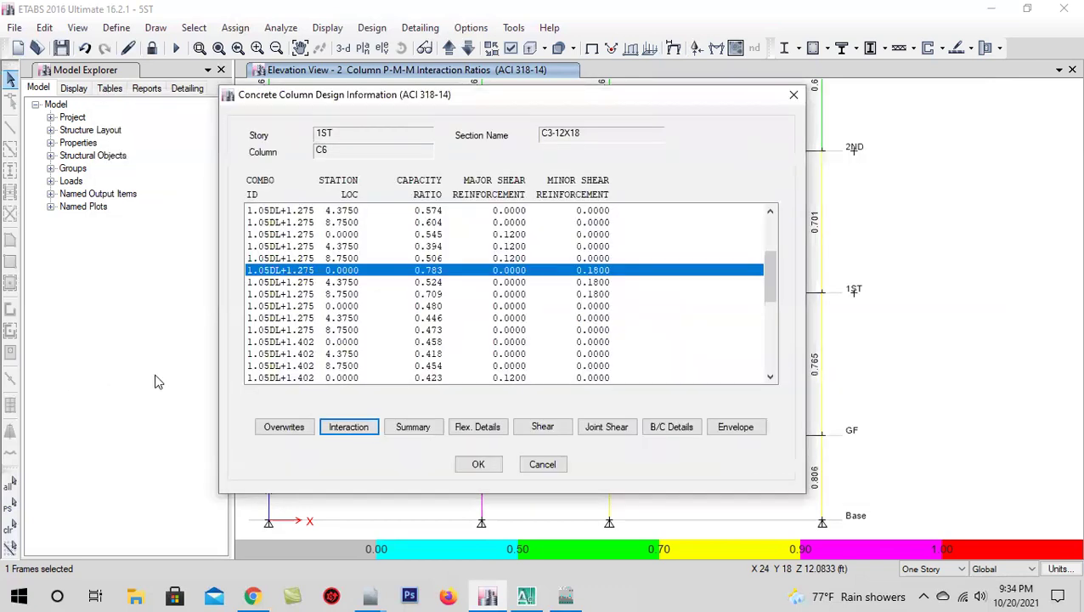
left_click(402, 433)
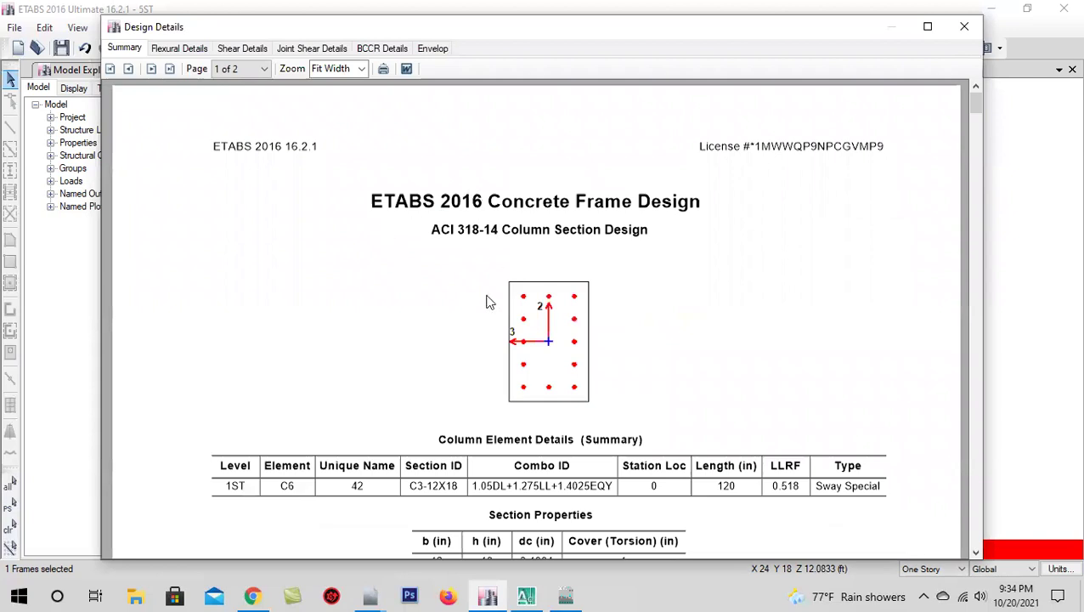
scroll(485, 340, "down", 3)
scroll(477, 375, "down", 3)
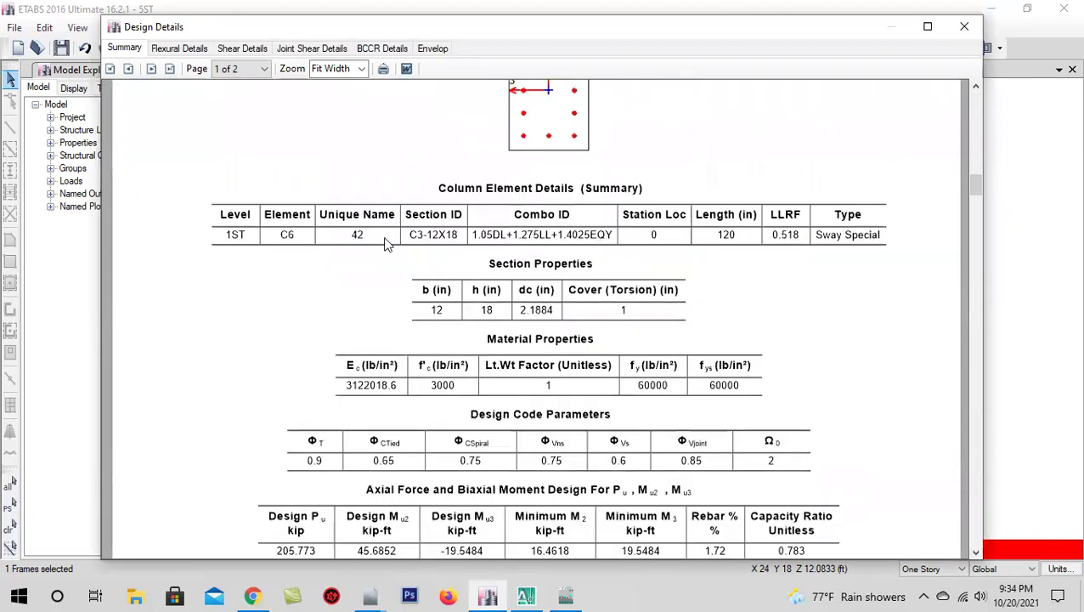
scroll(411, 360, "down", 1)
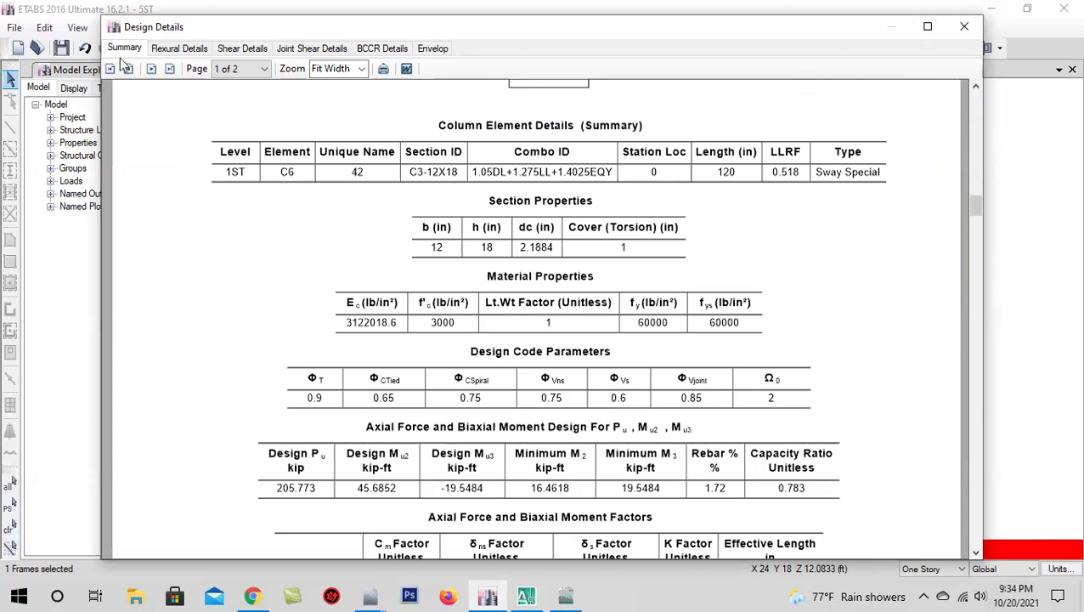
- Move the report window left and read through the summary design details
left_click_drag(168, 34, 49, 53)
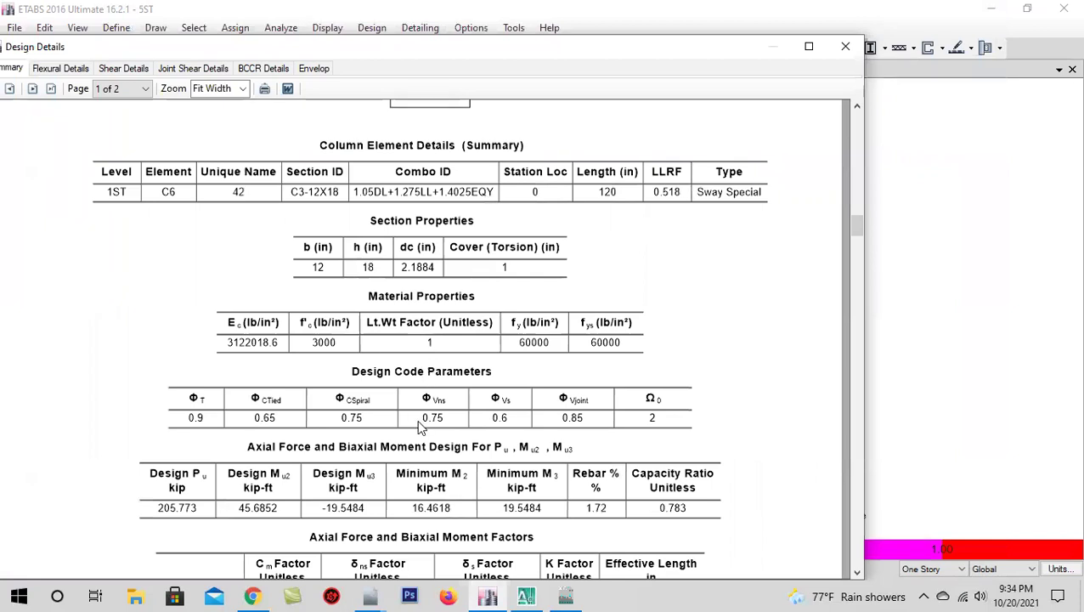
scroll(419, 428, "down", 3)
scroll(416, 426, "down", 5)
scroll(416, 426, "down", 1)
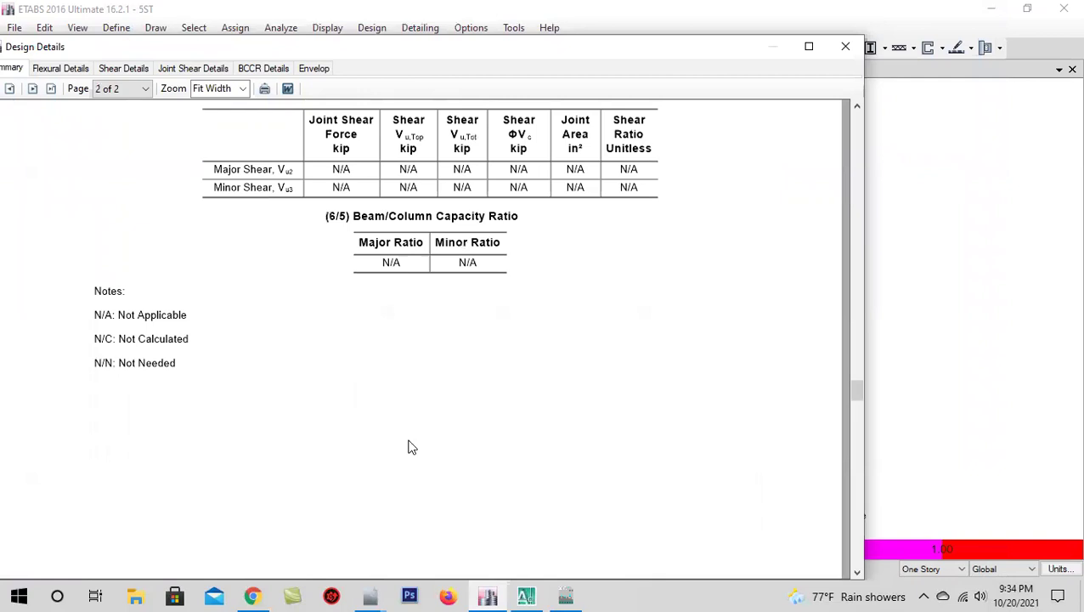
scroll(411, 445, "up", 2)
scroll(401, 372, "up", 4)
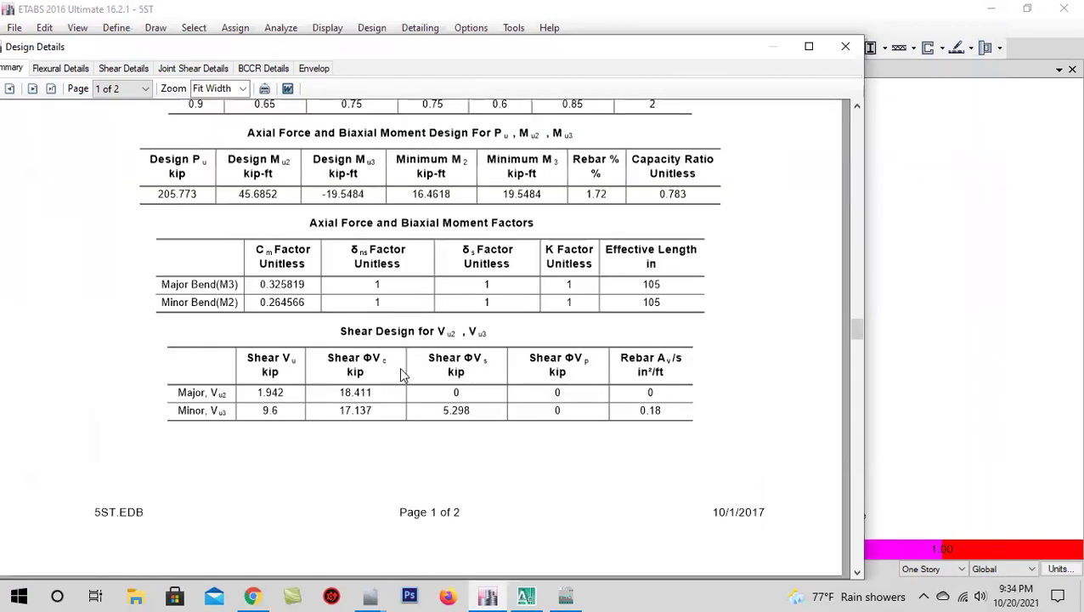
scroll(403, 374, "up", 1)
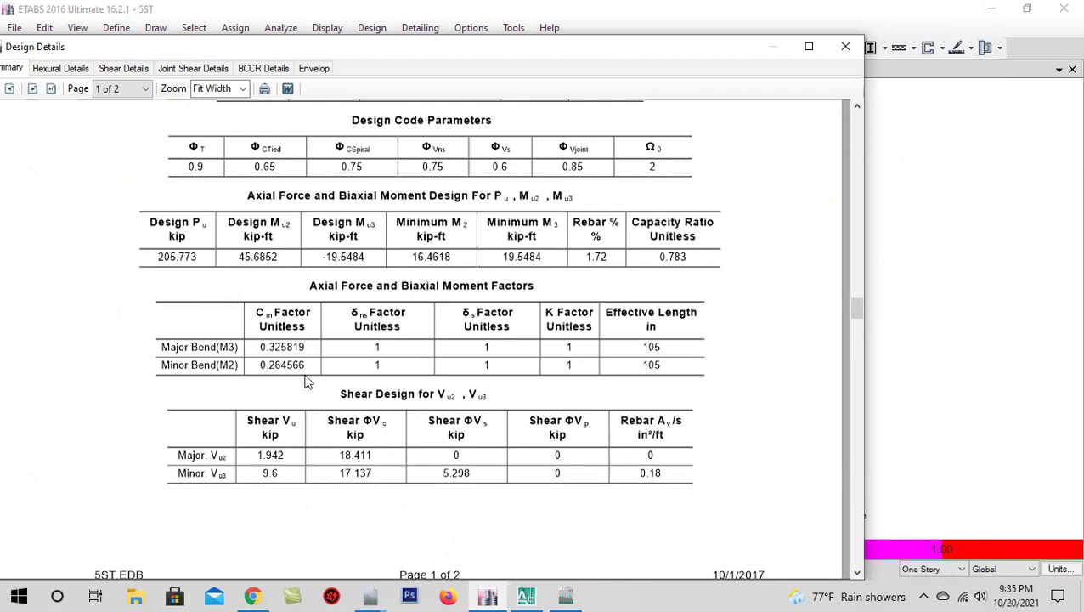
scroll(282, 383, "up", 1)
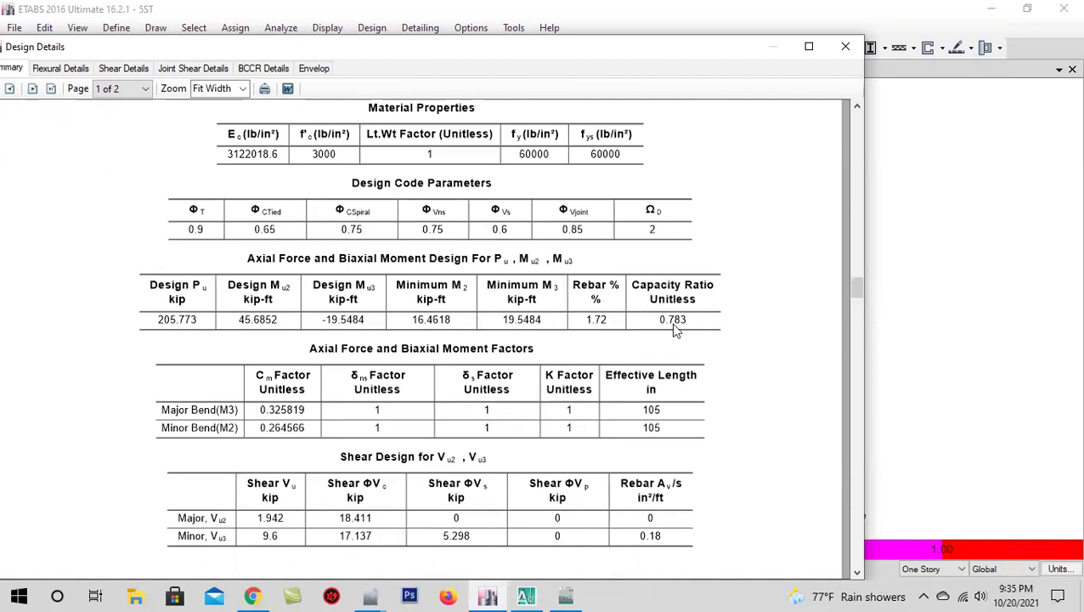
scroll(458, 391, "down", 3)
scroll(459, 392, "up", 1)
scroll(457, 389, "down", 1)
scroll(457, 389, "up", 1)
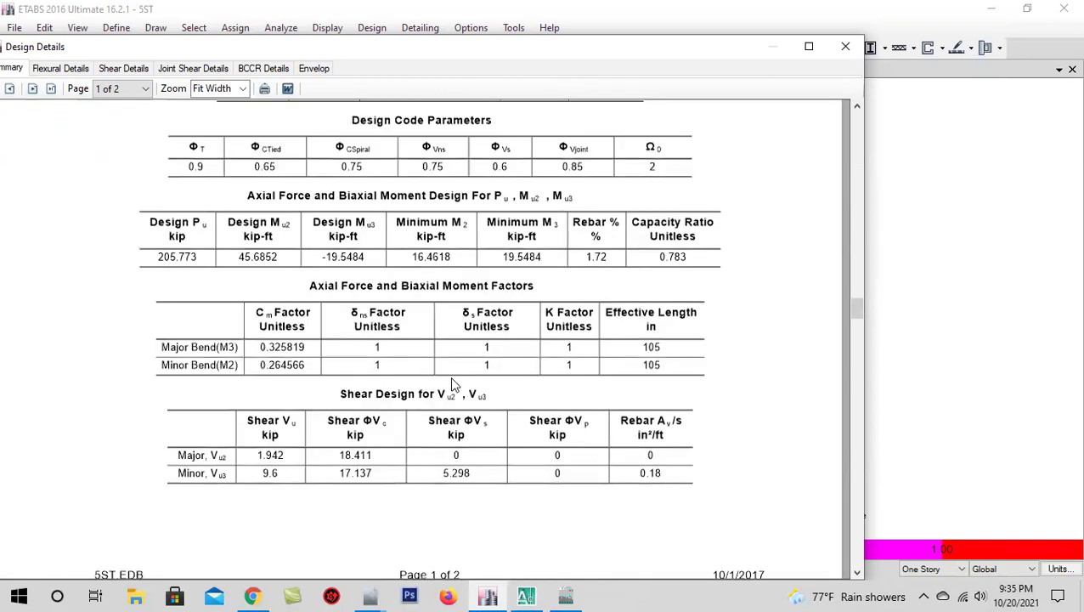
scroll(458, 389, "up", 2)
- Review the Flexural, Shear, Joint Shear, BCCR and Envelop sections of the report
left_click(49, 74)
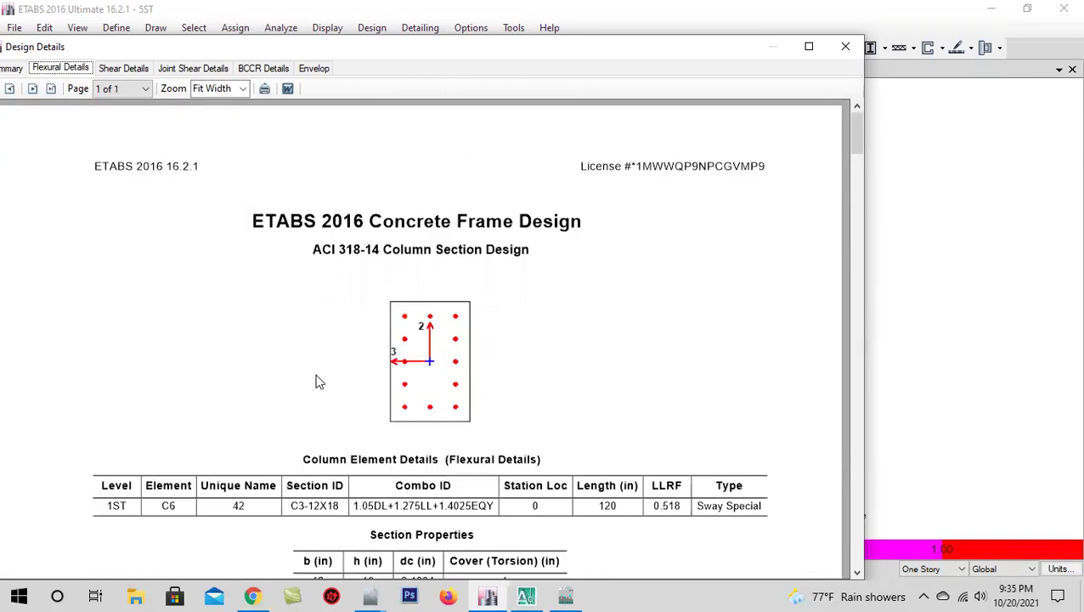
scroll(315, 381, "down", 7)
scroll(310, 388, "down", 4)
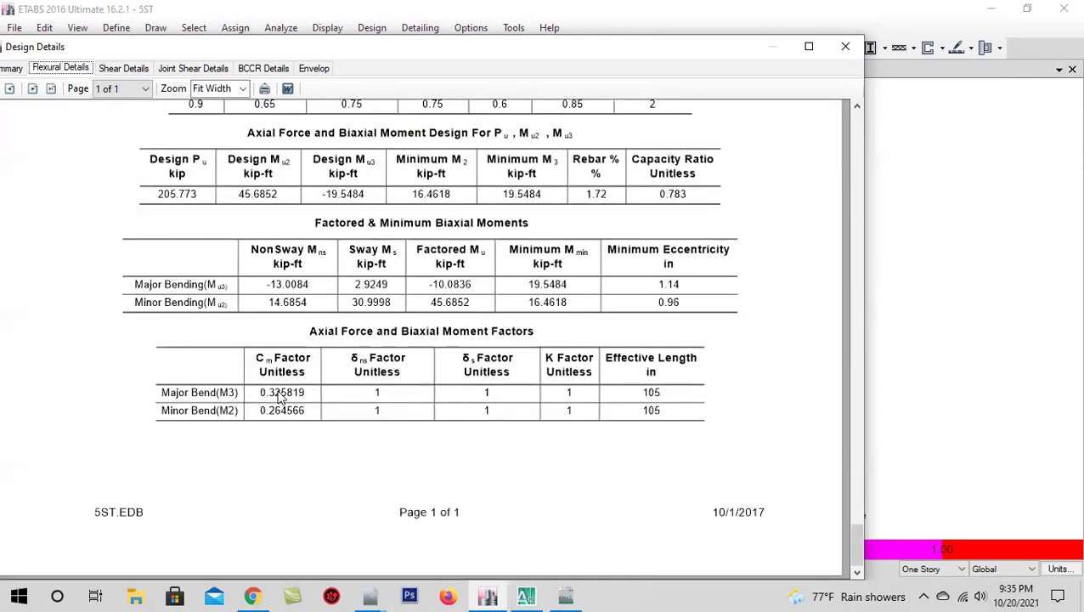
left_click(127, 72)
left_click(193, 69)
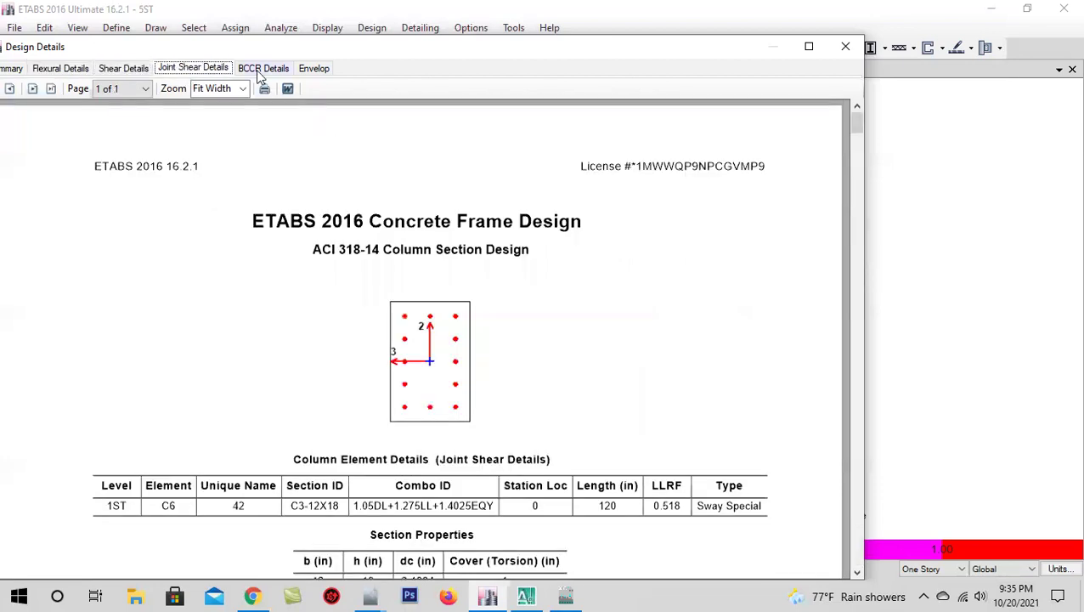
left_click(264, 68)
scroll(374, 280, "down", 2)
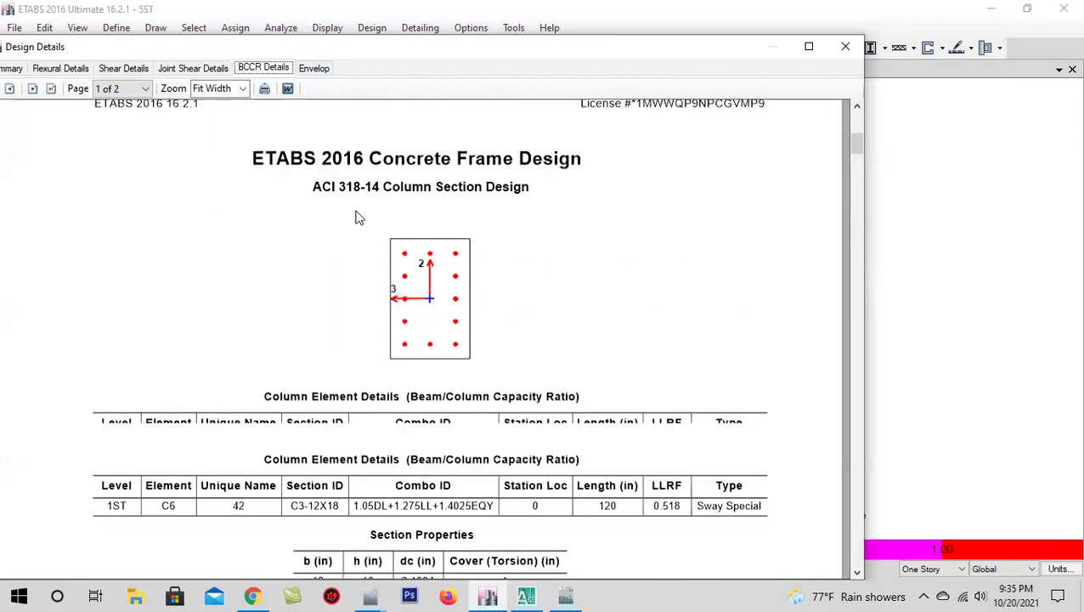
scroll(358, 213, "down", 1)
left_click(312, 68)
scroll(388, 340, "down", 2)
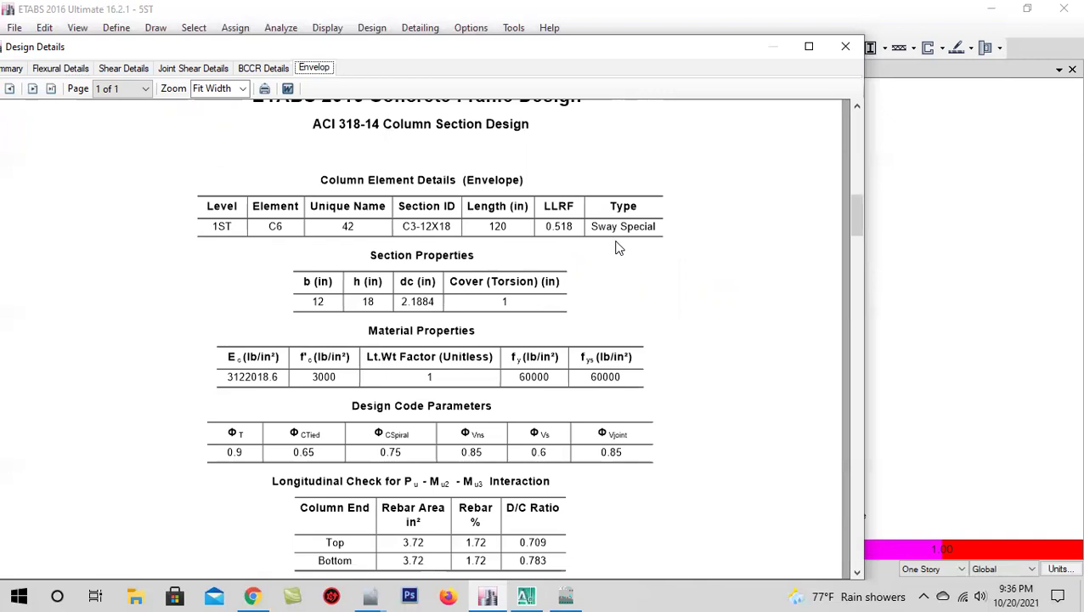
- Read the envelope results (D/C 0.709 top, 0.783 bottom), then close the Design Details report
scroll(382, 396, "up", 1)
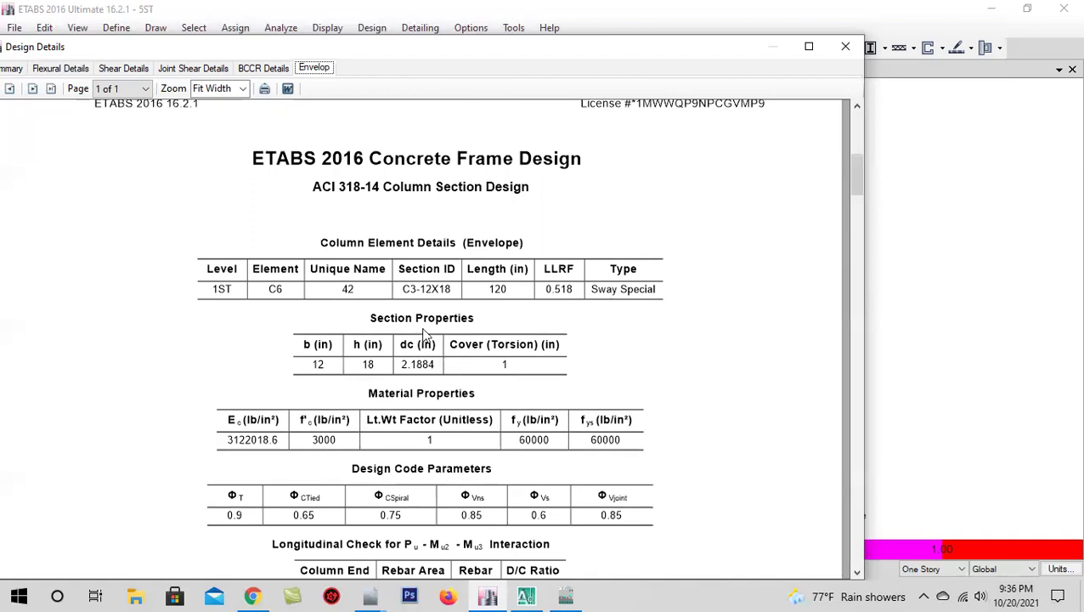
scroll(425, 334, "down", 1)
scroll(427, 344, "down", 2)
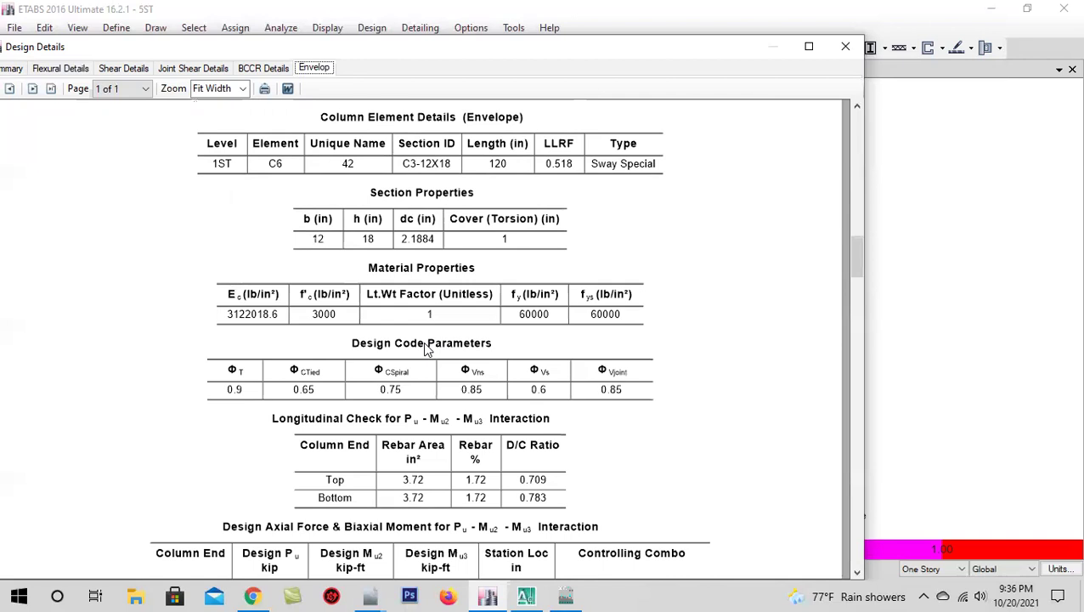
scroll(427, 349, "down", 3)
scroll(431, 346, "down", 2)
scroll(450, 323, "down", 1)
scroll(454, 298, "down", 3)
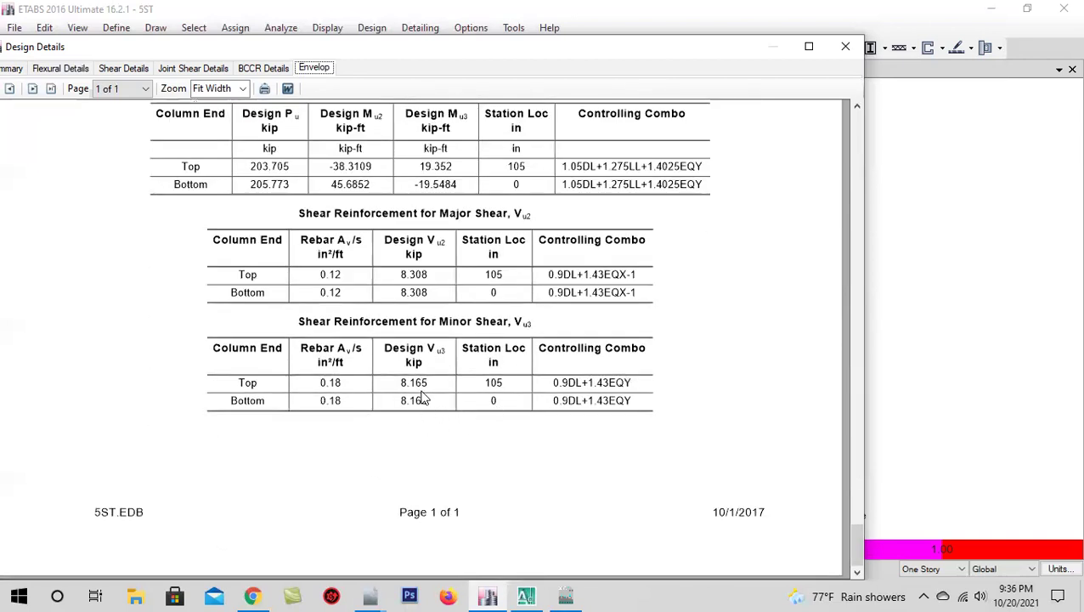
scroll(414, 422, "up", 3)
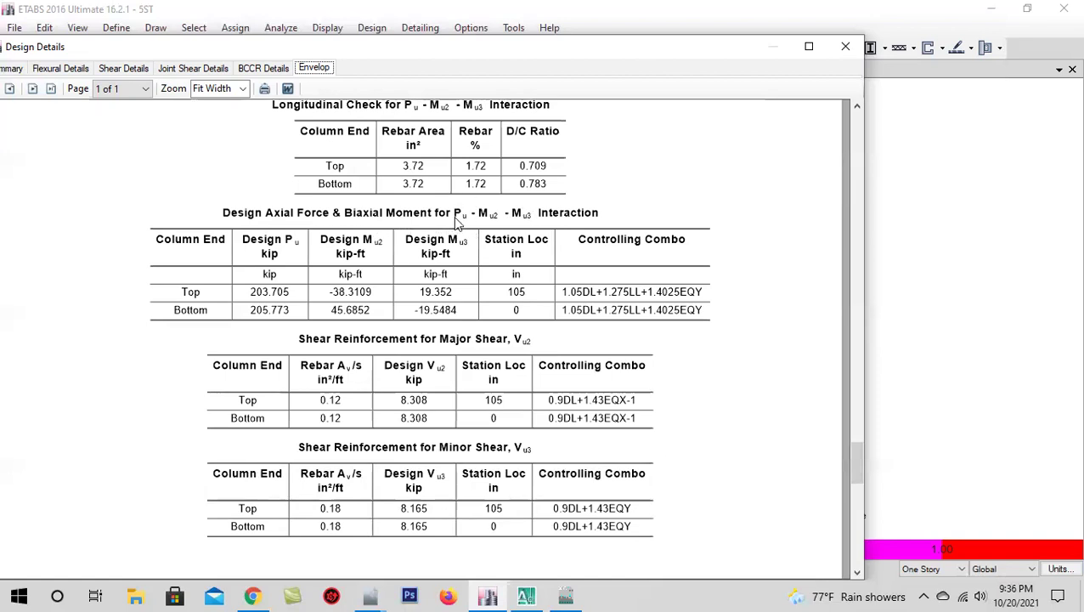
left_click(846, 46)
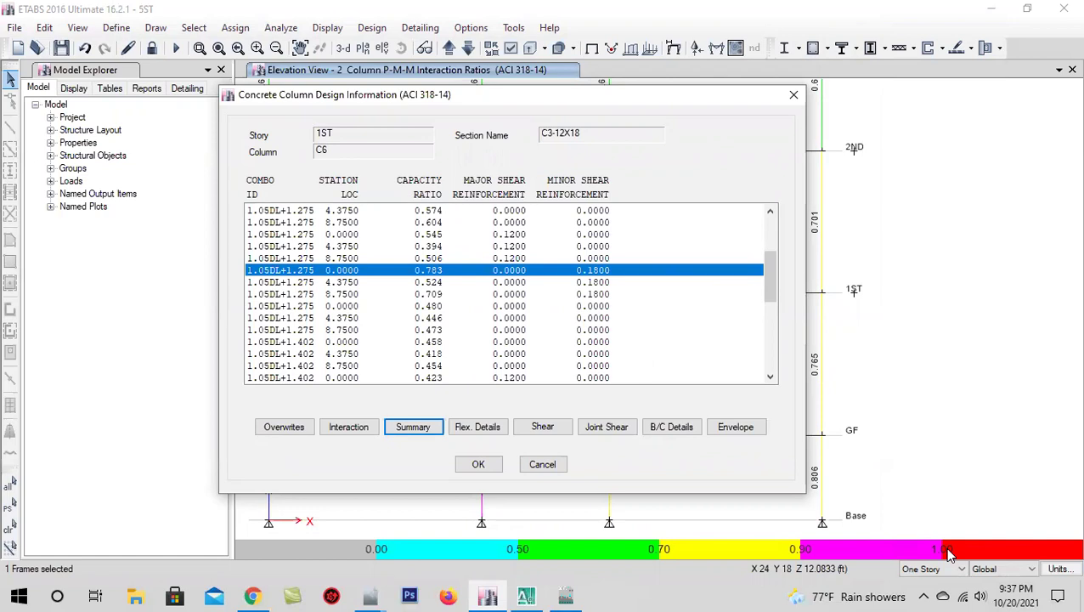
- Close the column design information and orbit the building in 3-D view
left_click(478, 464)
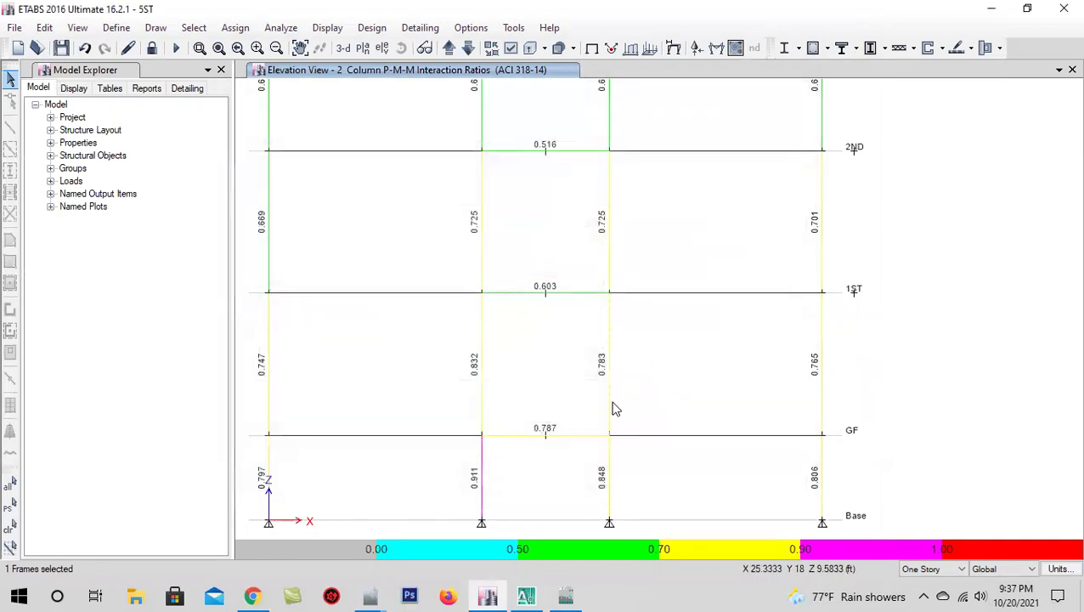
scroll(554, 367, "down", 5)
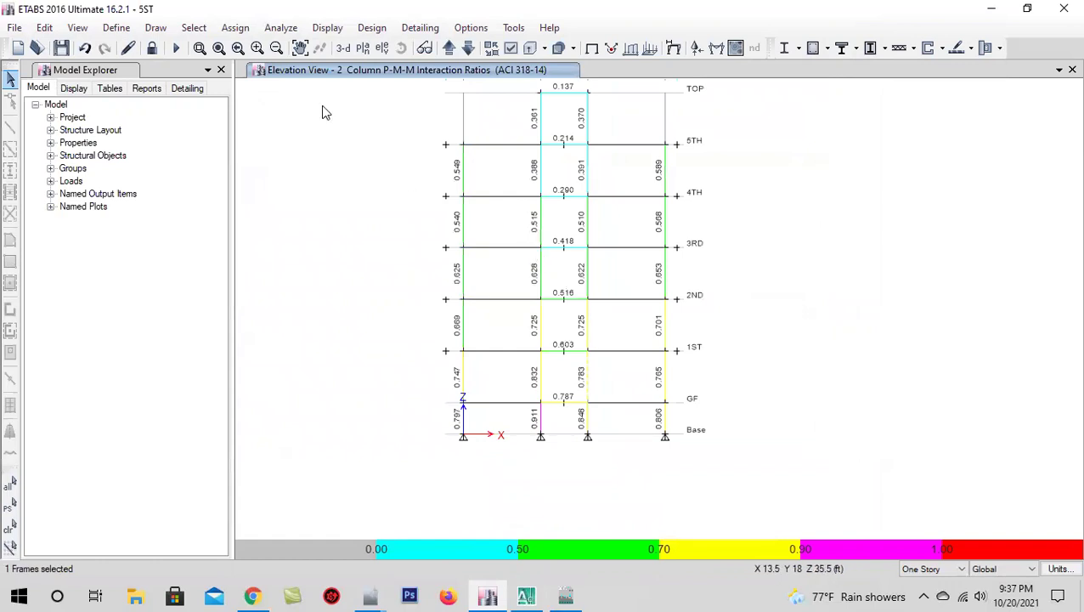
left_click(343, 47)
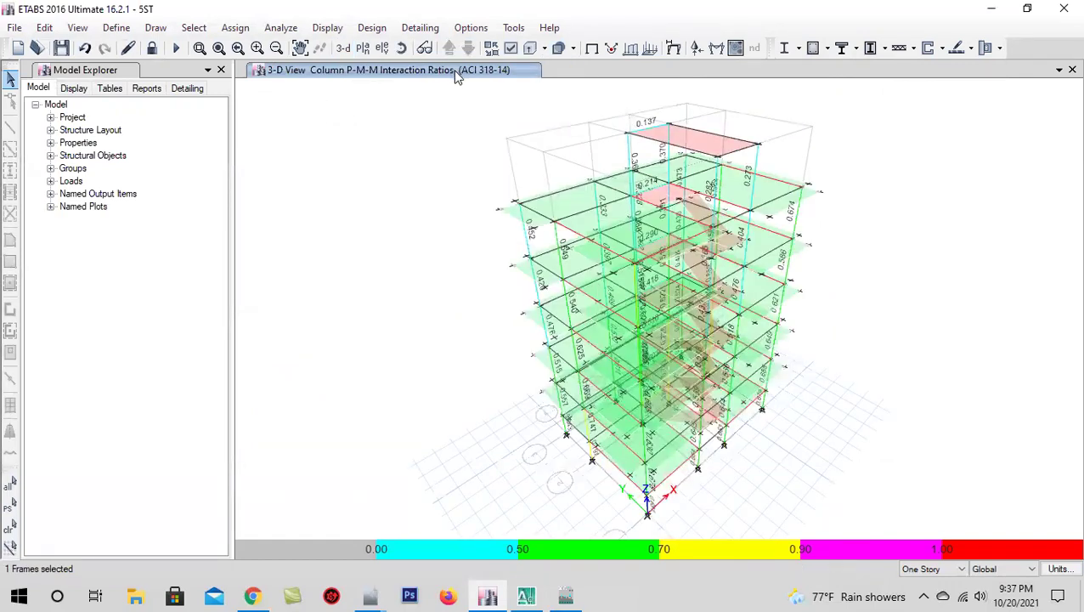
left_click(401, 48)
mouse_move(527, 374)
left_mouse_down()
mouse_move(465, 406)
mouse_move(472, 443)
left_mouse_up()
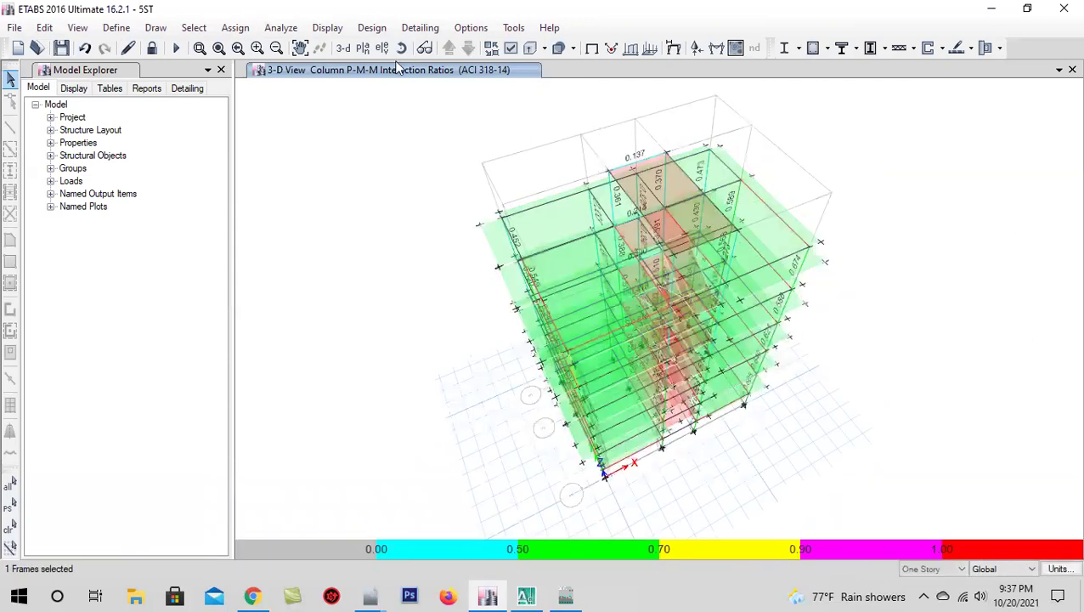
- Show the GF story plan and choose the longitudinal reinforcing display
left_click(363, 48)
left_click(467, 309)
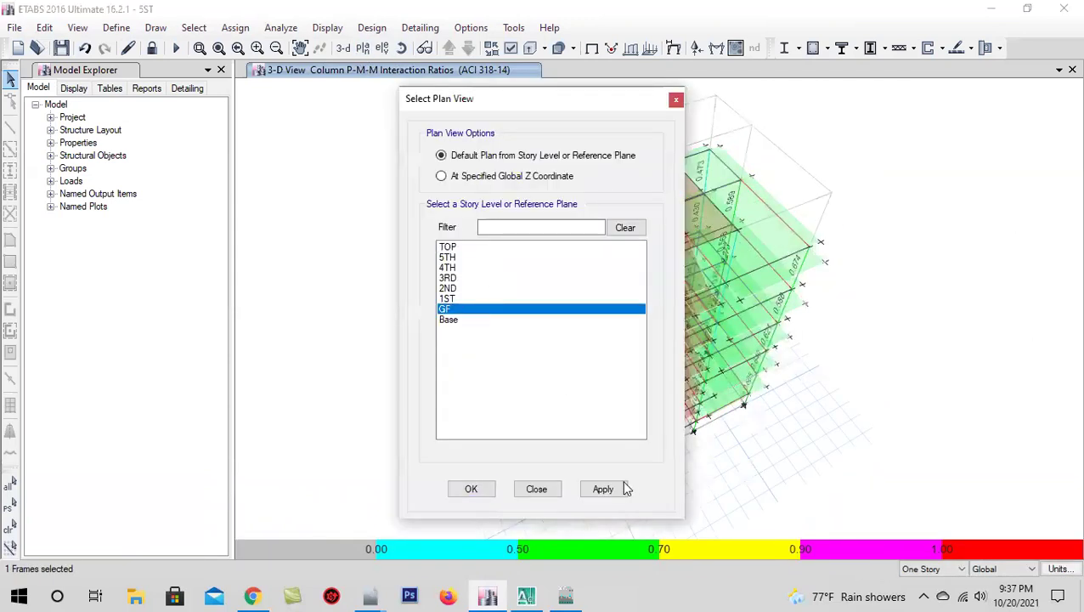
left_click(484, 490)
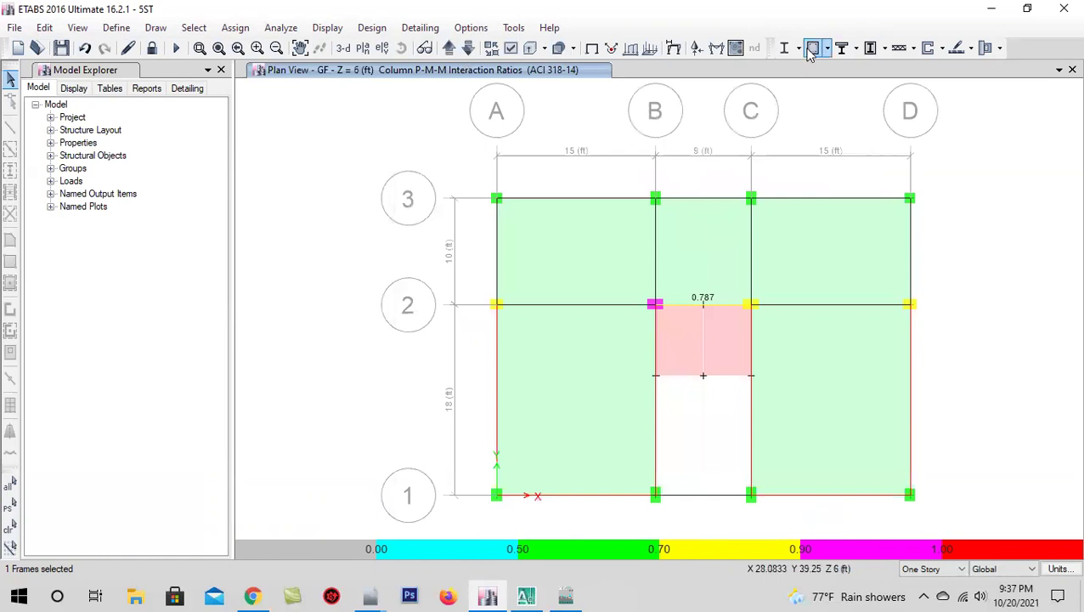
left_click(811, 49)
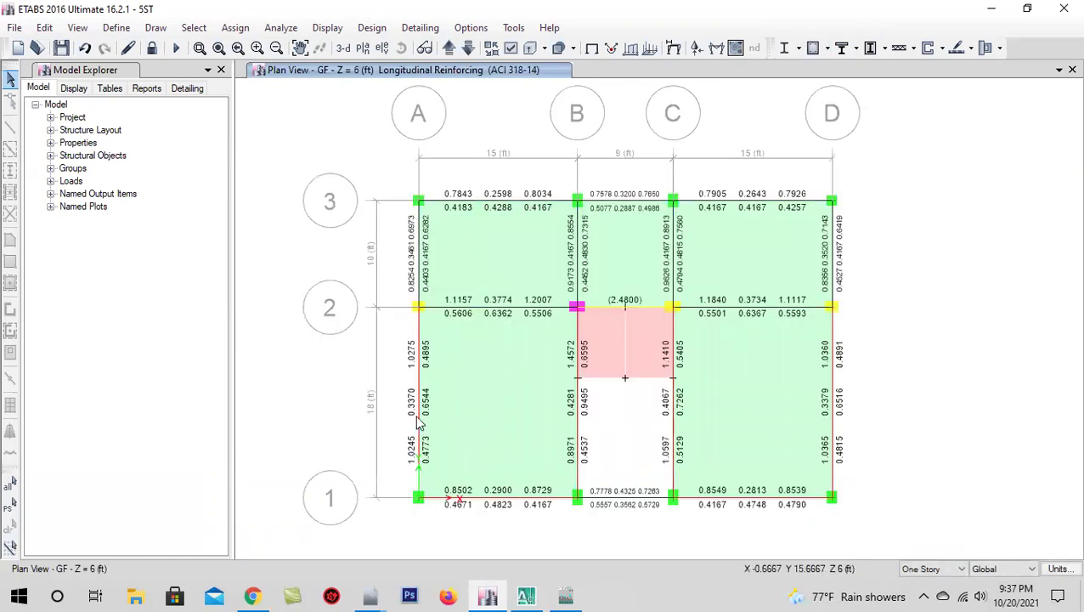
left_click(448, 49)
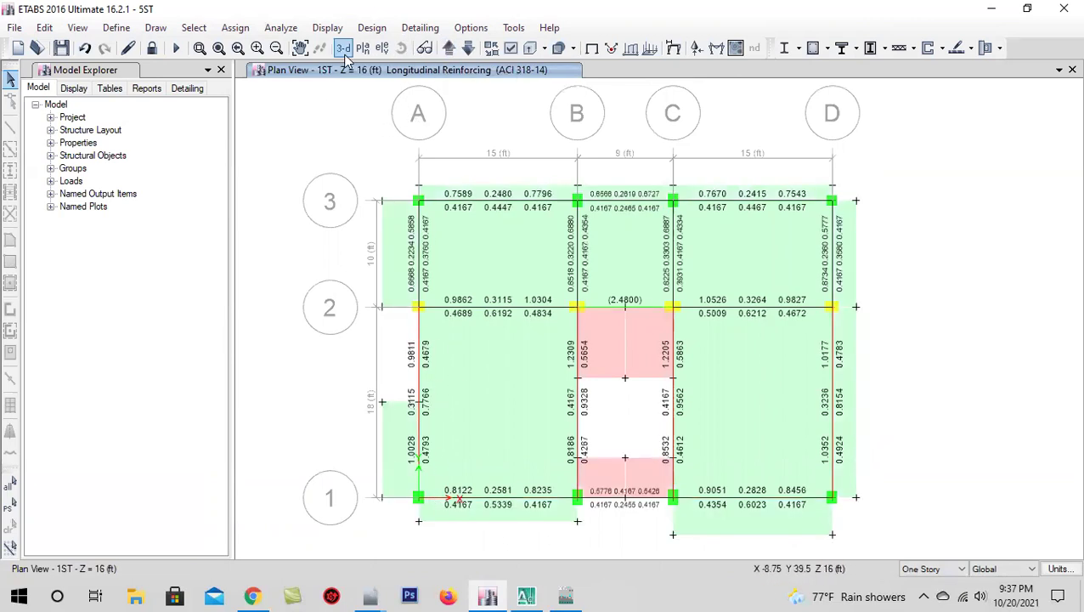
left_click(420, 338)
right_click(420, 338)
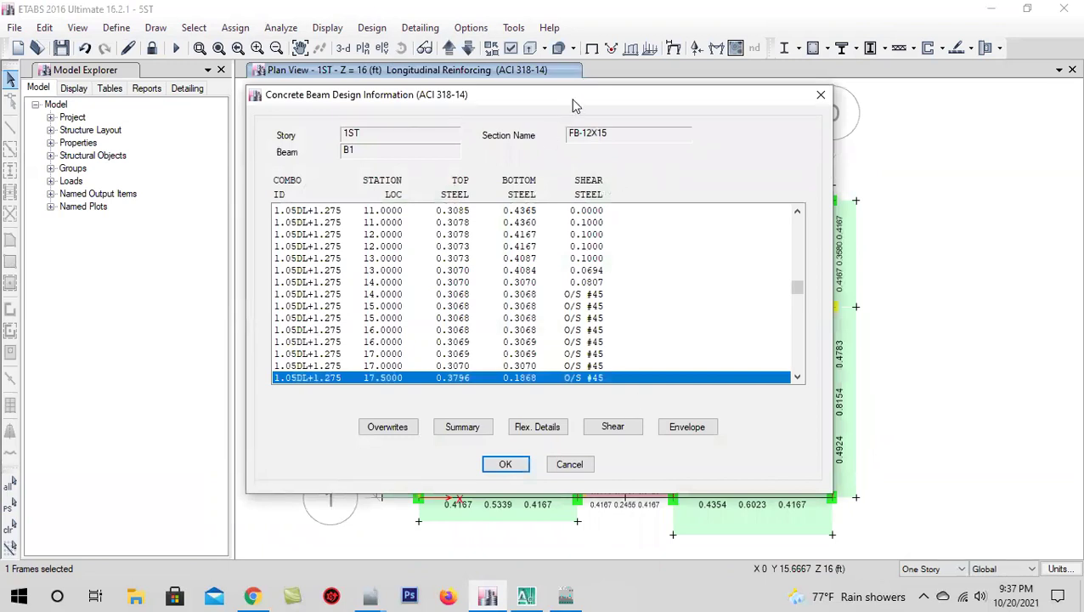
left_click_drag(571, 100, 315, 110)
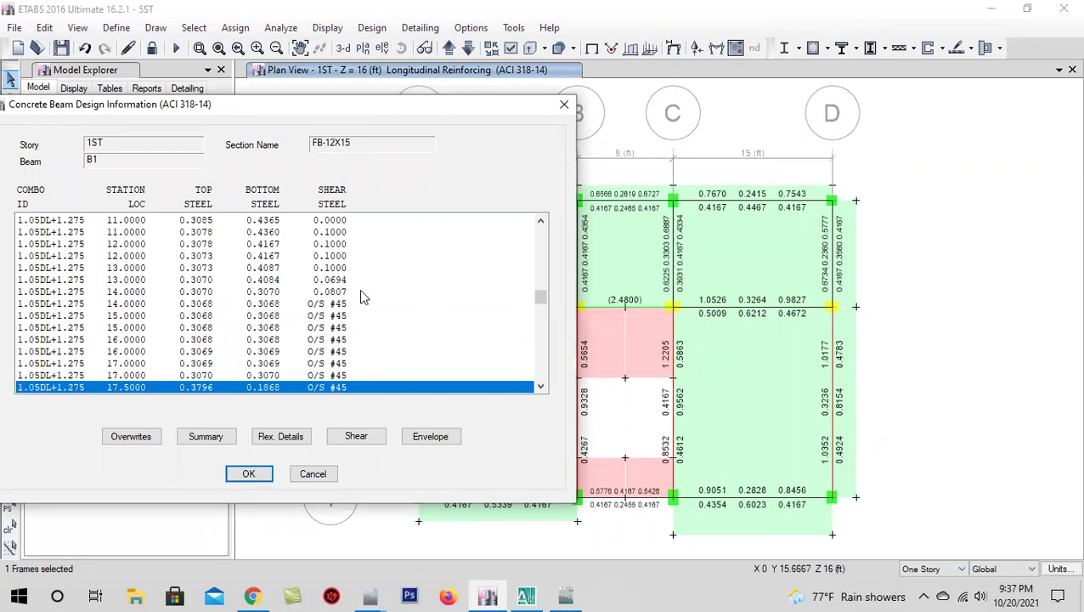
left_click(328, 474)
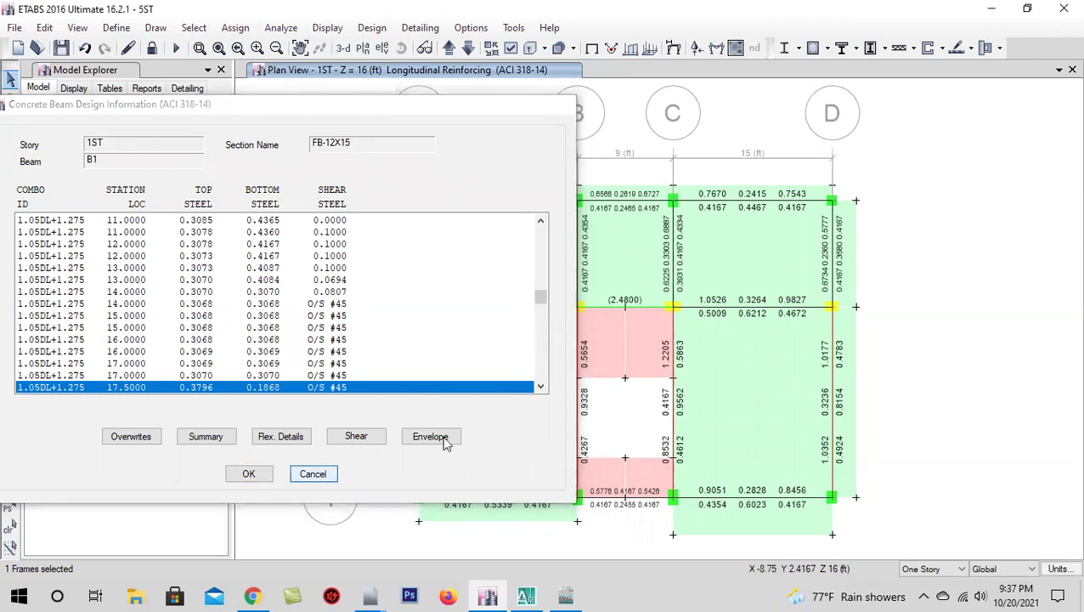
left_click(427, 364)
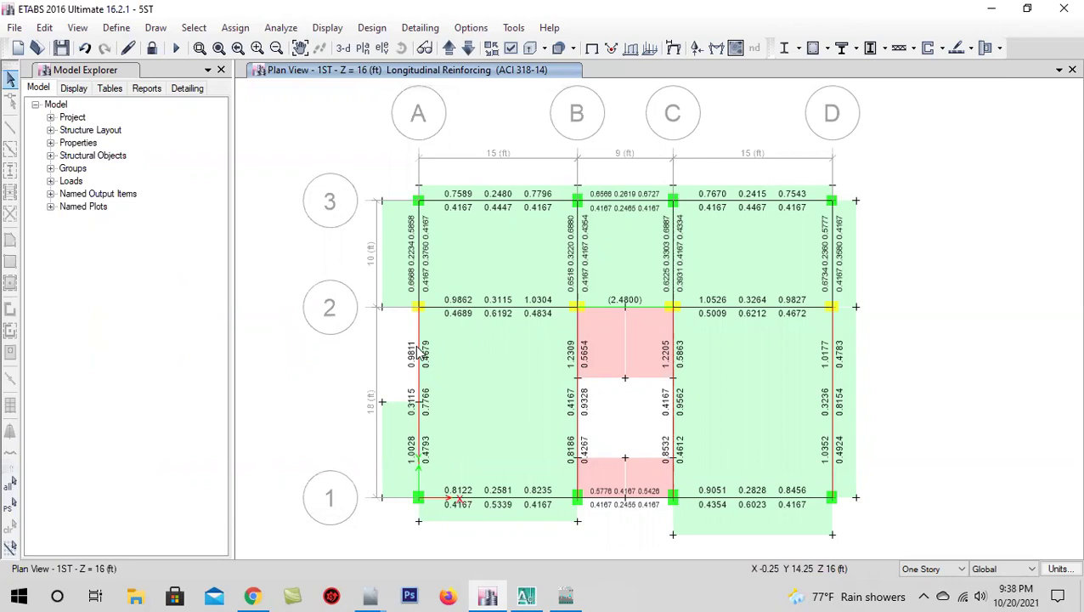
- Orbit the building in 3-D, then show the GF story plan at Z = 6 ft
left_click(343, 48)
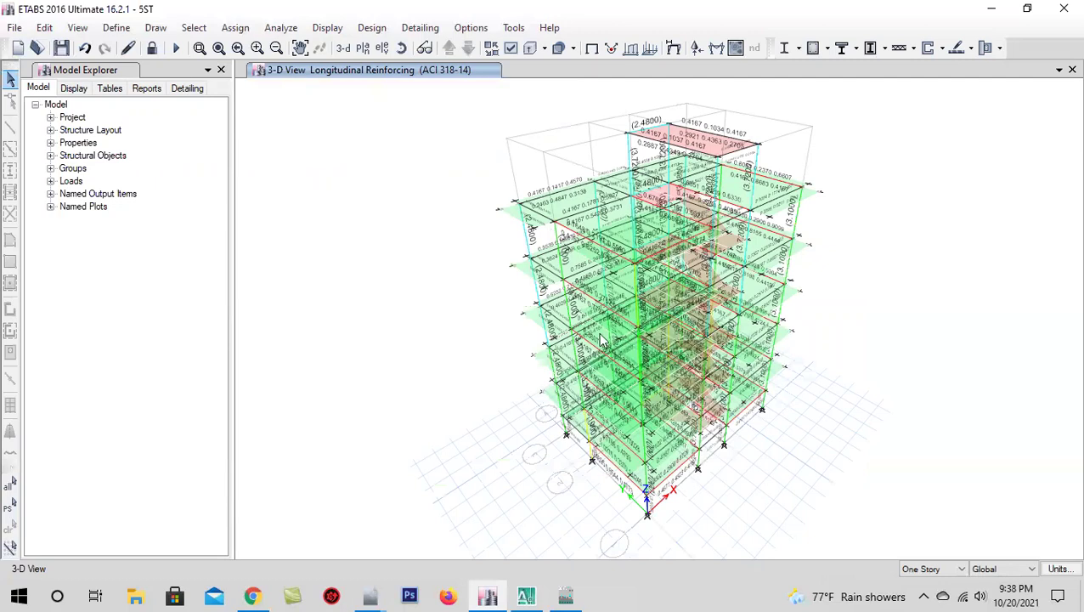
left_click(402, 48)
mouse_move(612, 398)
left_mouse_down()
mouse_move(568, 396)
mouse_move(535, 433)
left_mouse_up()
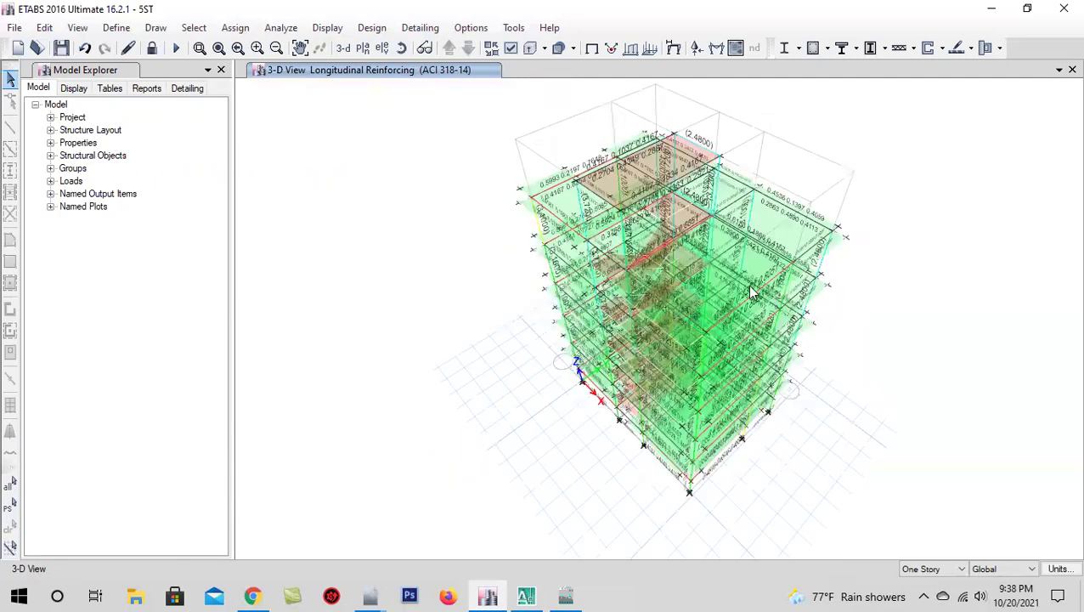
left_click(363, 48)
left_click(472, 310)
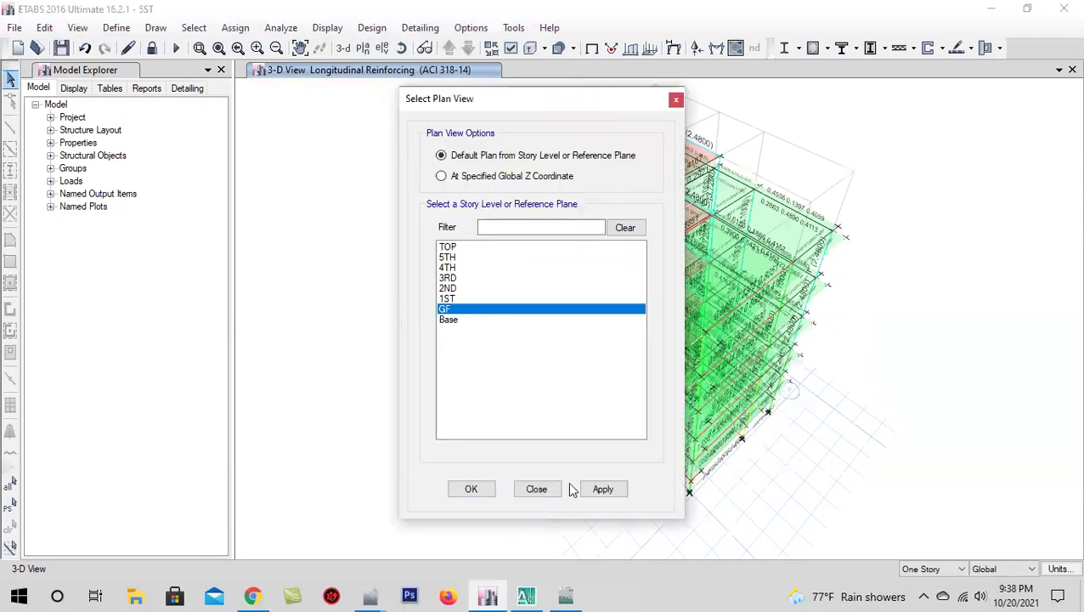
left_click(605, 489)
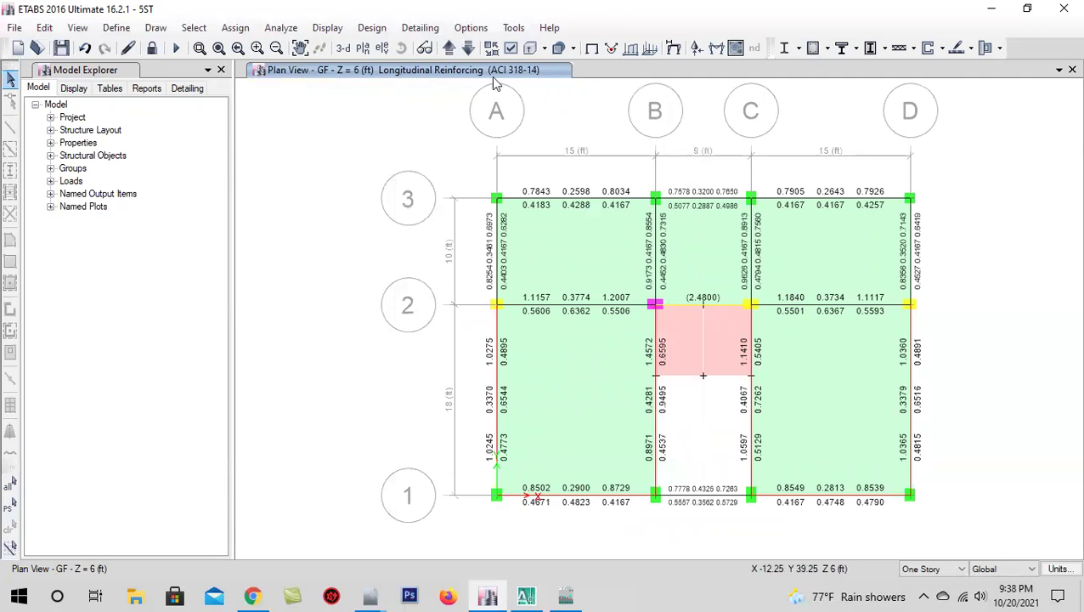
- Display the concrete frame design results as Longitudinal Reinforcing on the GF plan
left_click(828, 50)
left_click(878, 255)
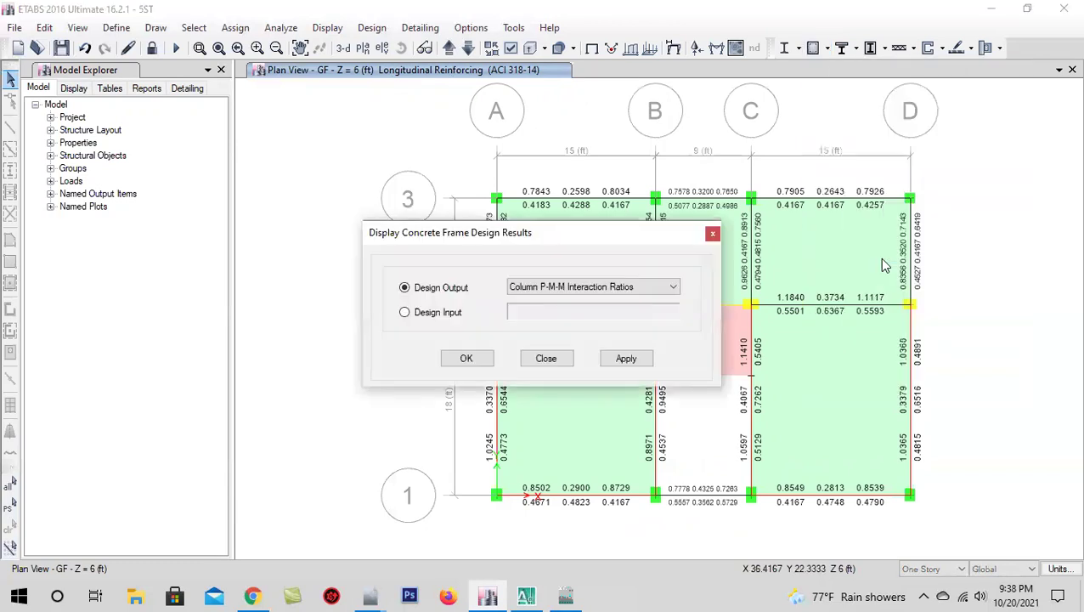
left_click(571, 289)
left_click(568, 302)
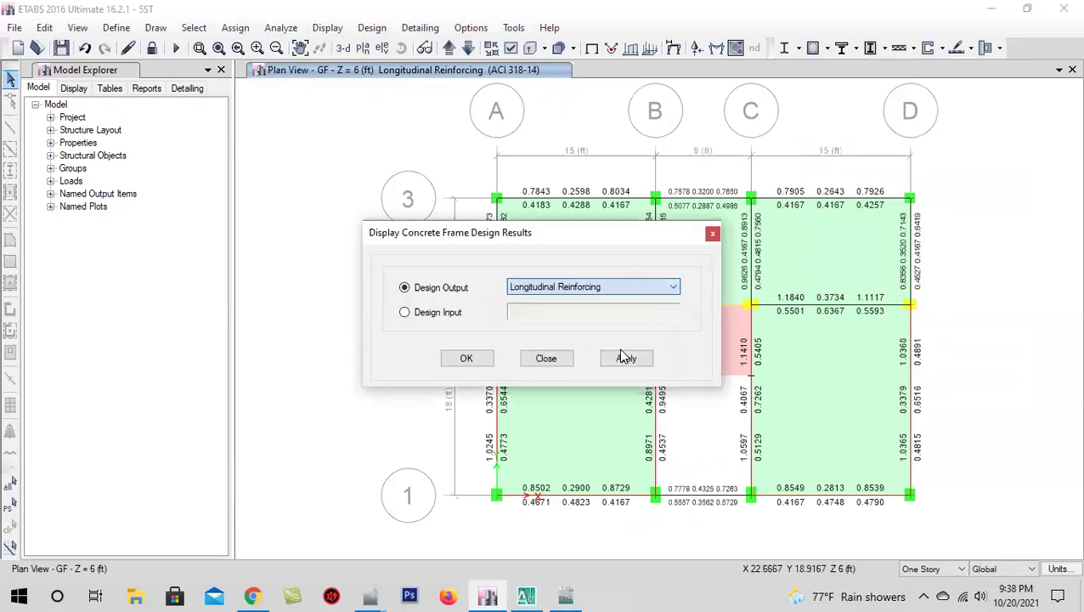
left_click(476, 358)
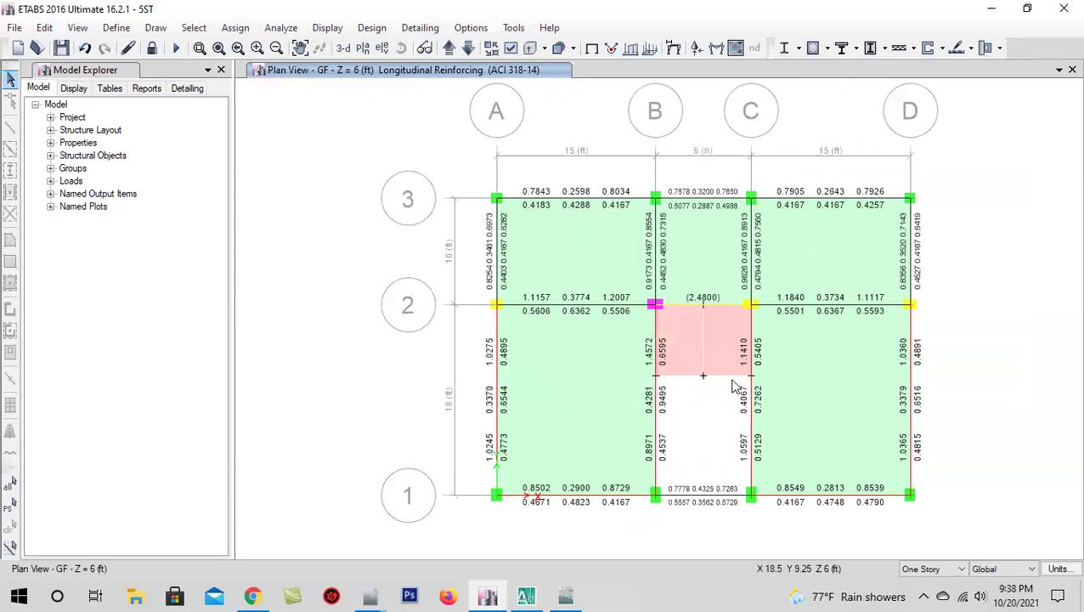
- Orbit the whole building in 3-D to inspect longitudinal reinforcing on all members
left_click(343, 49)
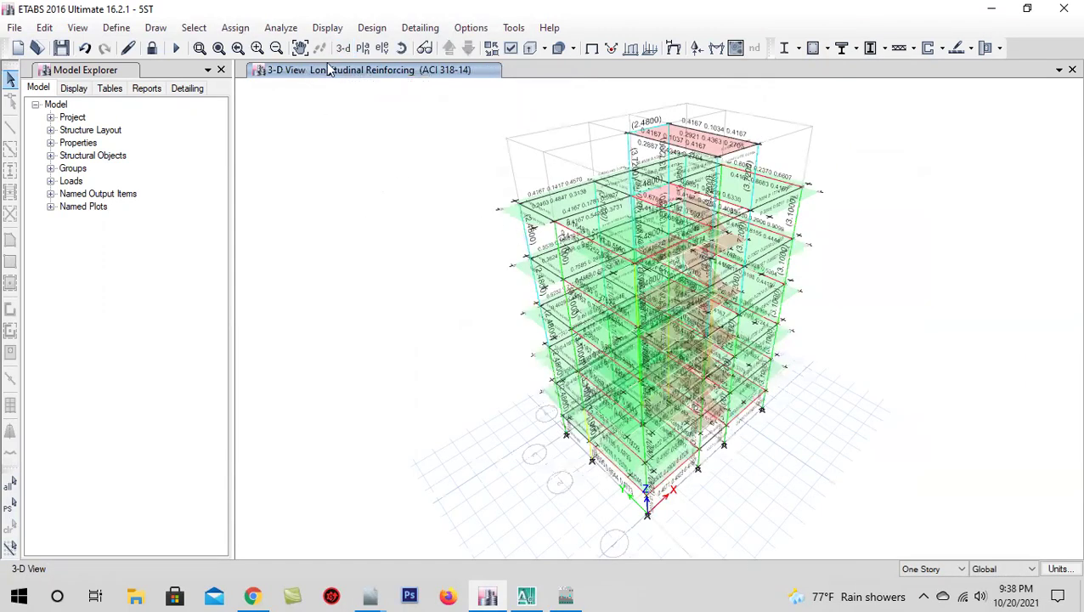
left_click(402, 49)
left_click_drag(480, 194, 521, 459)
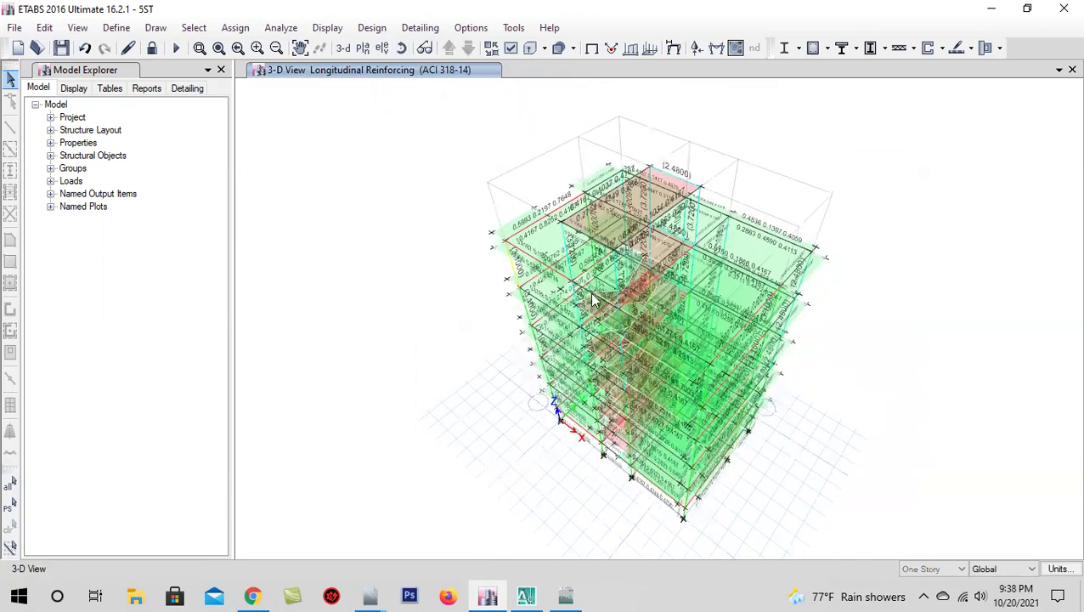
left_click(343, 48)
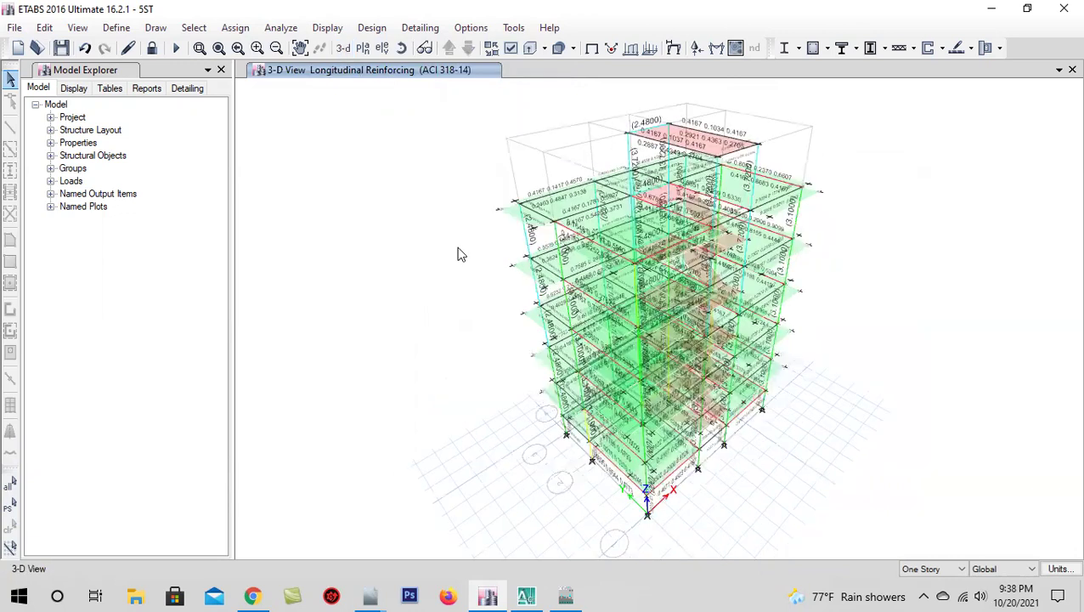
left_click(401, 48)
mouse_move(792, 468)
left_mouse_down()
mouse_move(749, 468)
mouse_move(771, 511)
mouse_move(815, 470)
mouse_move(758, 481)
left_mouse_up()
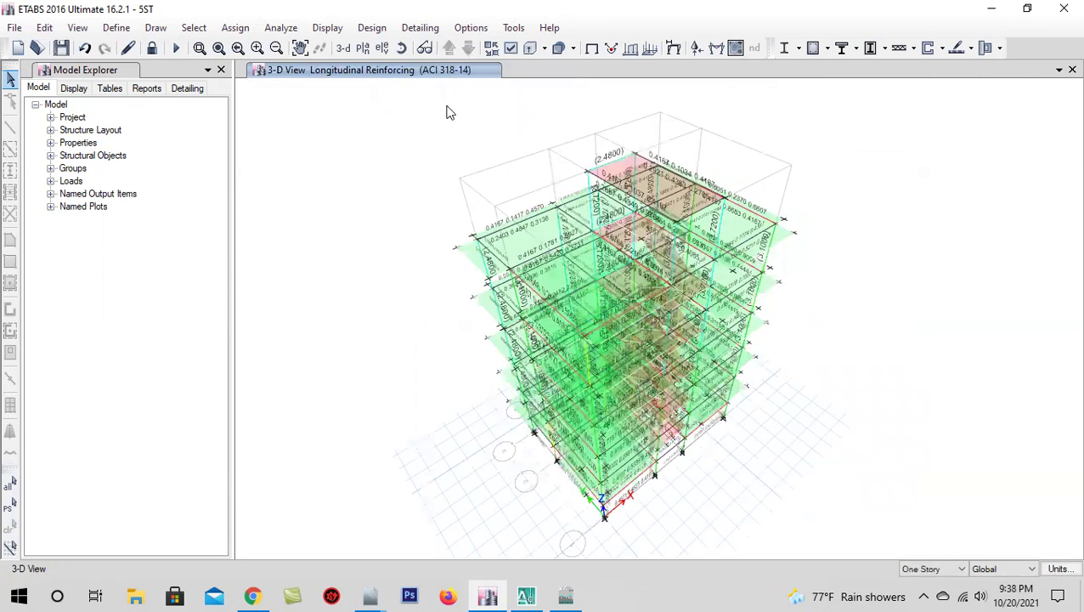
left_click(401, 47)
mouse_move(758, 483)
left_mouse_down()
mouse_move(602, 433)
mouse_move(558, 400)
mouse_move(696, 400)
mouse_move(747, 421)
mouse_move(737, 495)
left_mouse_up()
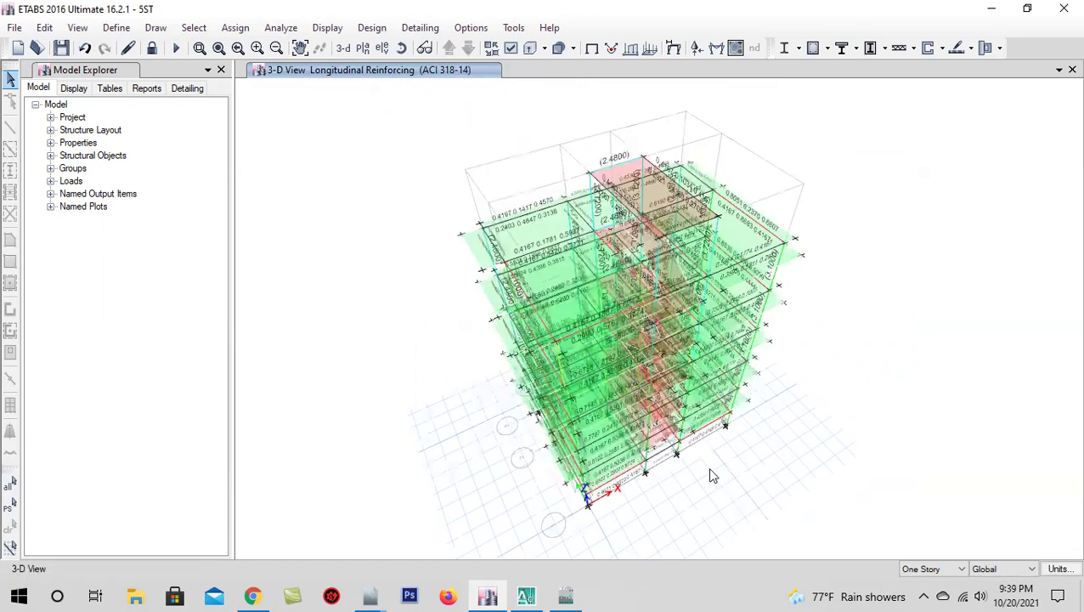
left_click(343, 47)
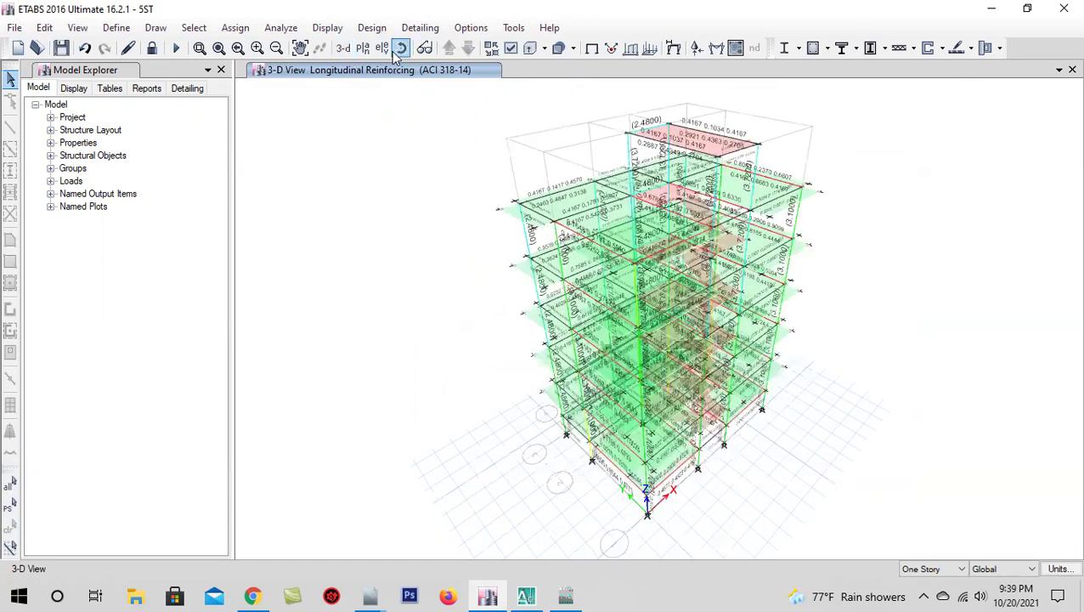
left_click(394, 50)
mouse_move(818, 464)
left_mouse_down()
mouse_move(673, 423)
mouse_move(598, 474)
mouse_move(677, 499)
mouse_move(819, 494)
mouse_move(824, 512)
mouse_move(787, 474)
mouse_move(753, 498)
left_mouse_up()
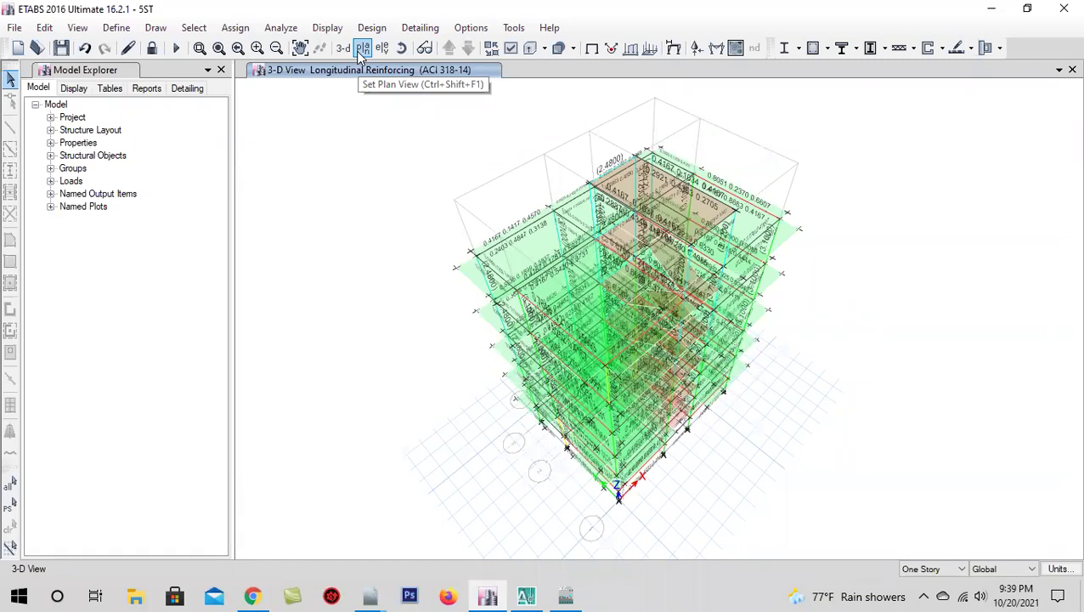
left_click(363, 48)
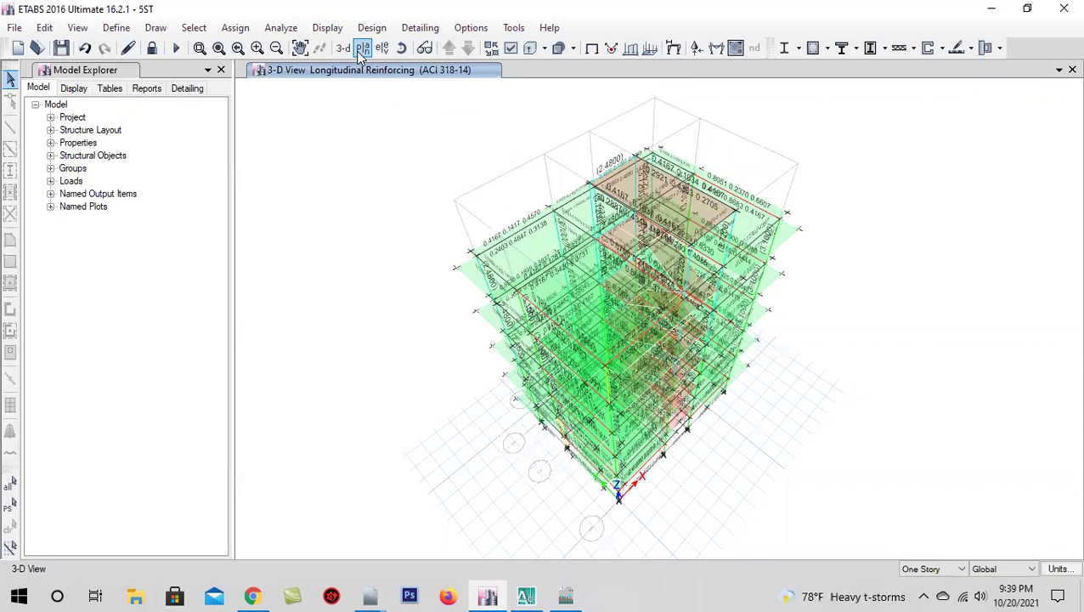
- Show the GF plan, step up to the 1ST story, then return to the default 3-D view
left_click(360, 49)
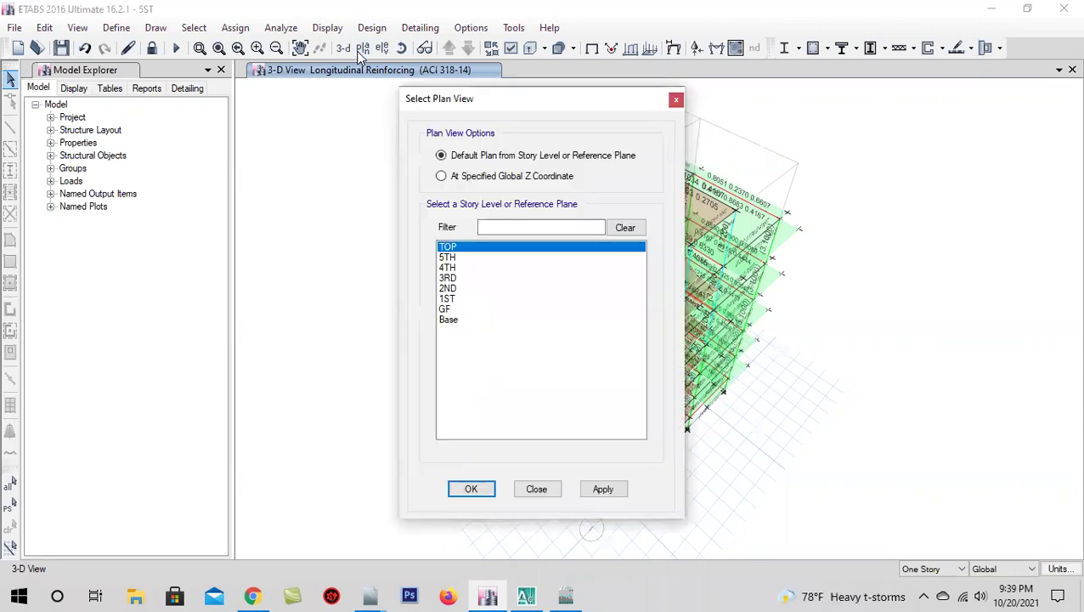
left_click(473, 309)
left_click(602, 490)
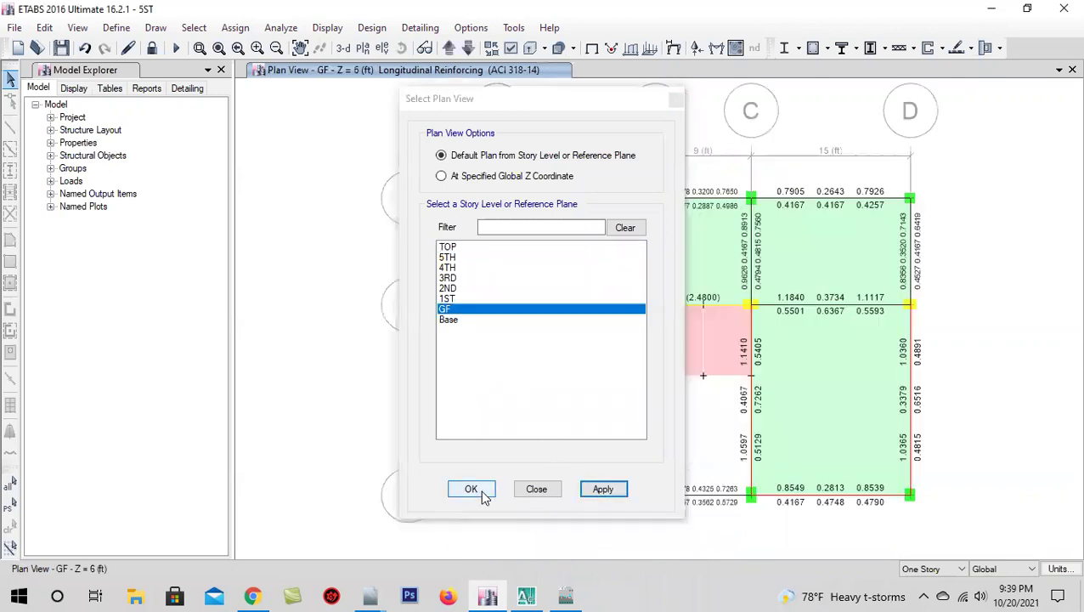
left_click(476, 491)
left_click(449, 48)
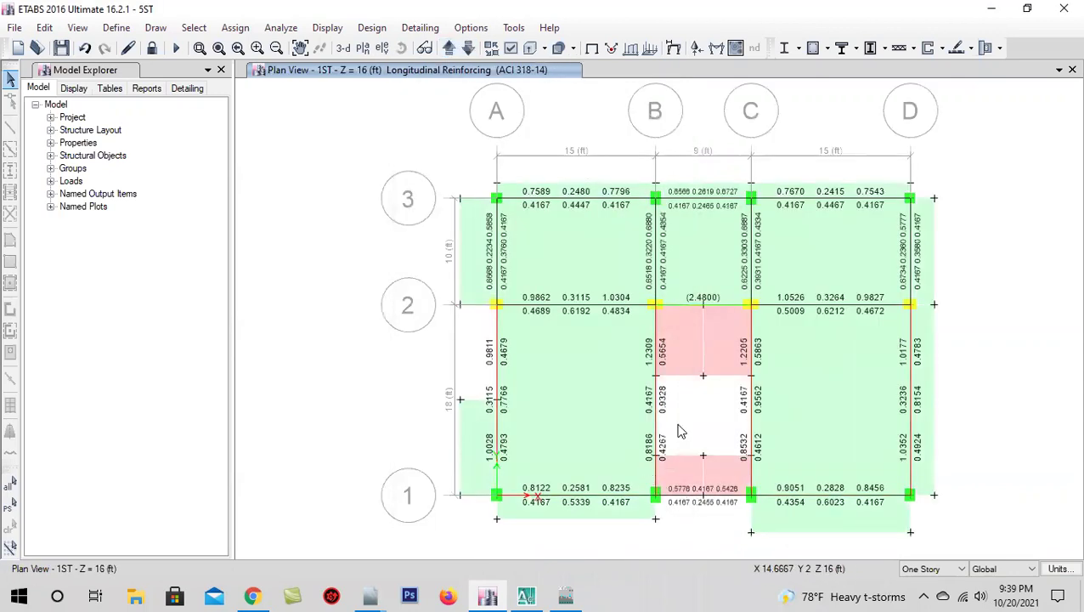
middle_click_drag(685, 431, 625, 448)
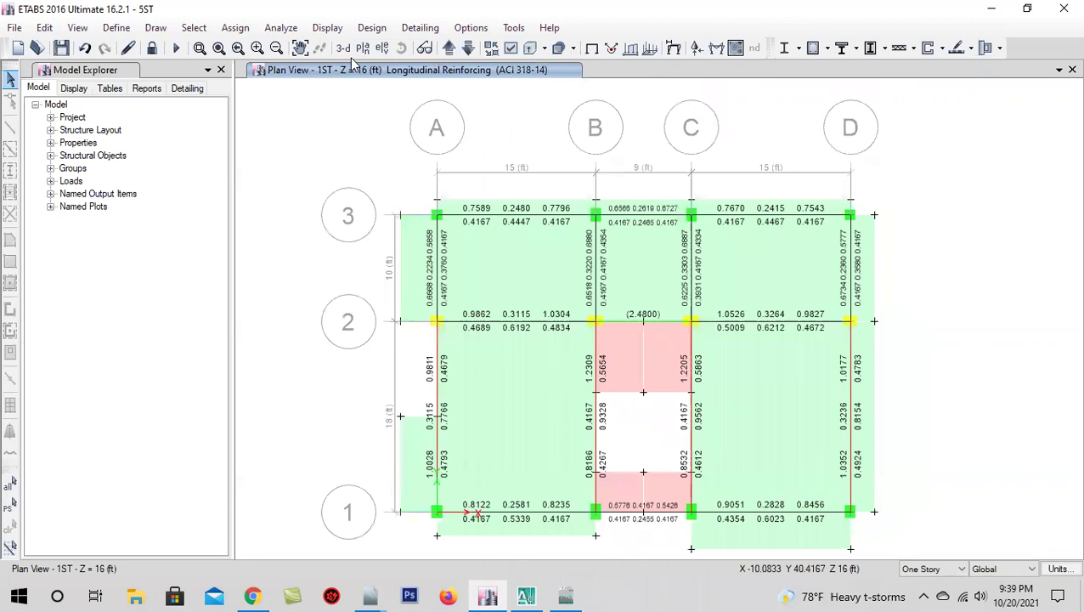
left_click(344, 49)
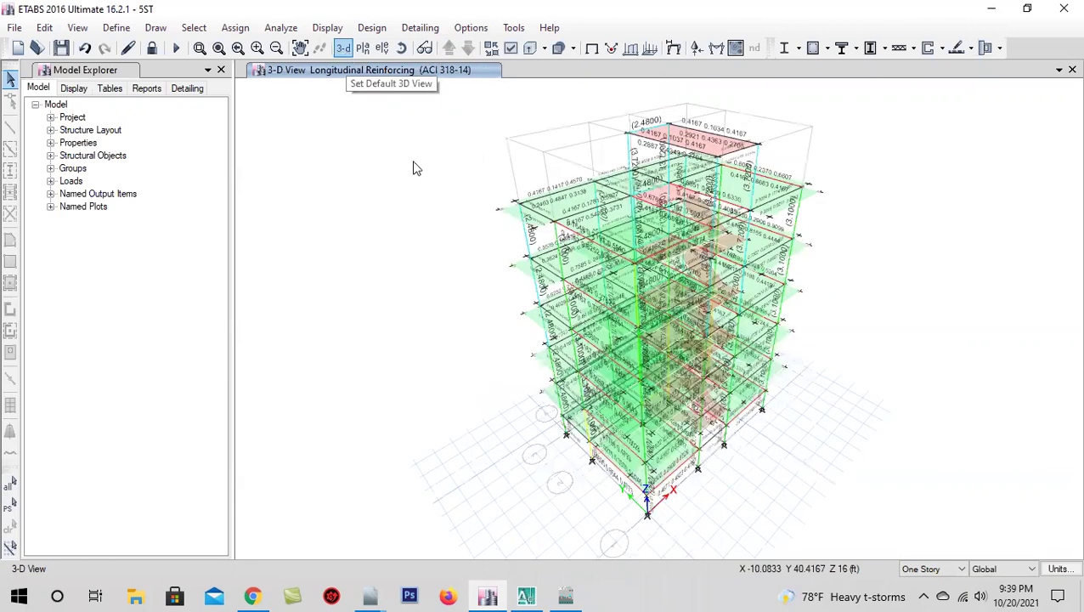
mouse_move(791, 441)
left_mouse_down()
mouse_move(625, 431)
mouse_move(641, 482)
mouse_move(774, 457)
mouse_move(784, 473)
left_mouse_up()
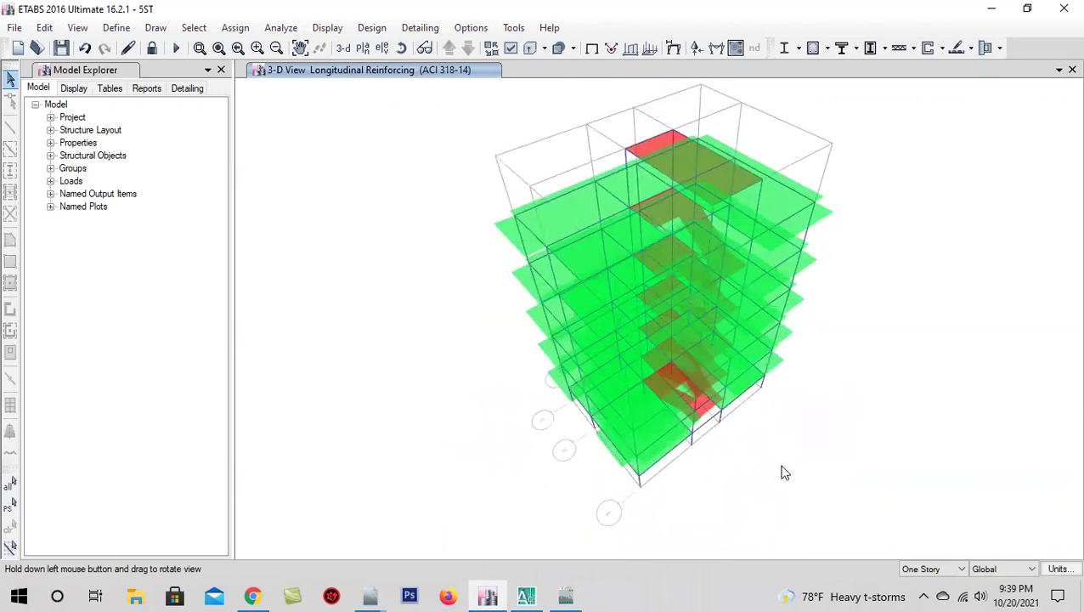